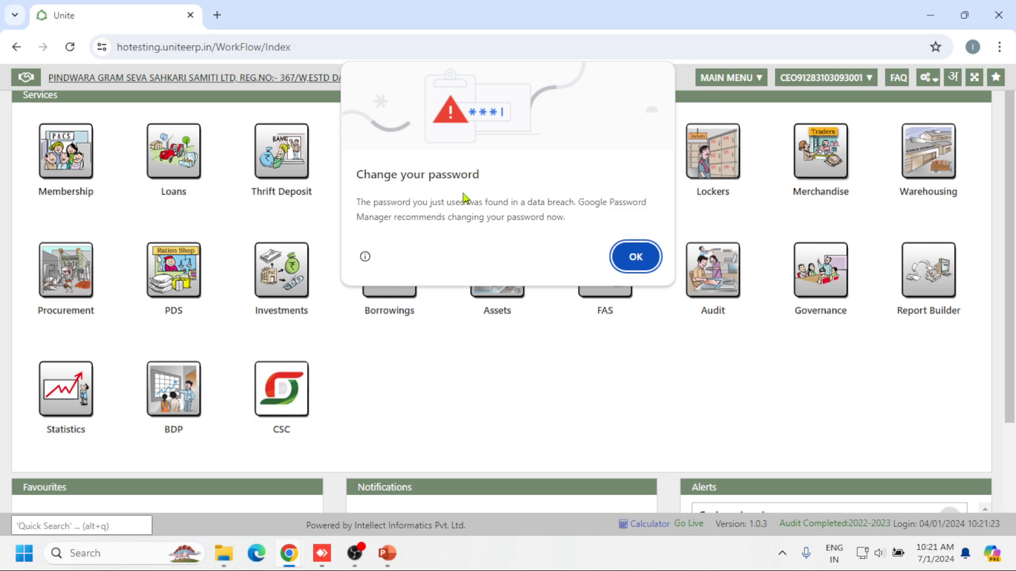
# - Dismiss the password change warning and open the Audit page of the Audit module
pyautogui.click(631, 257)
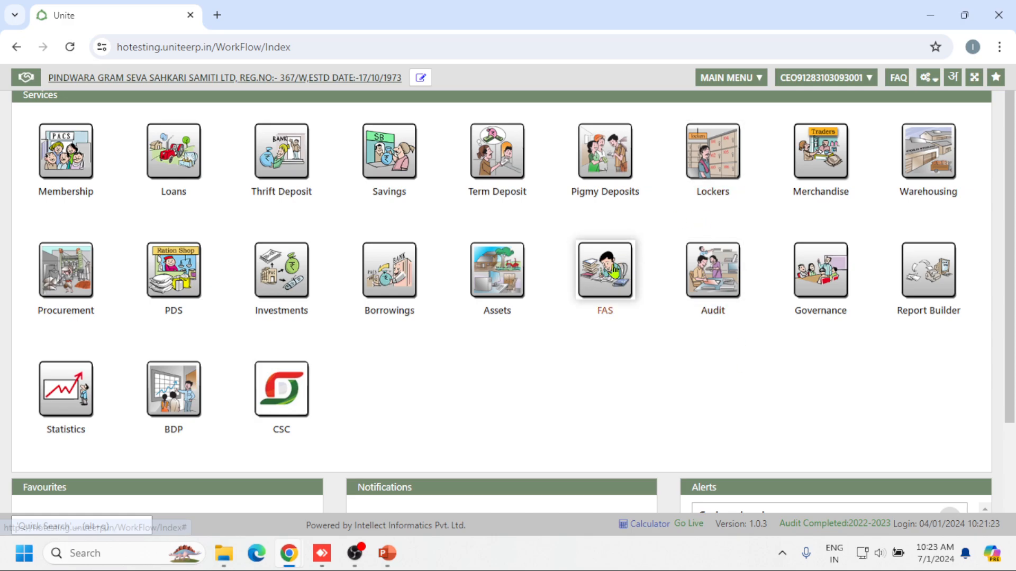
pyautogui.click(713, 278)
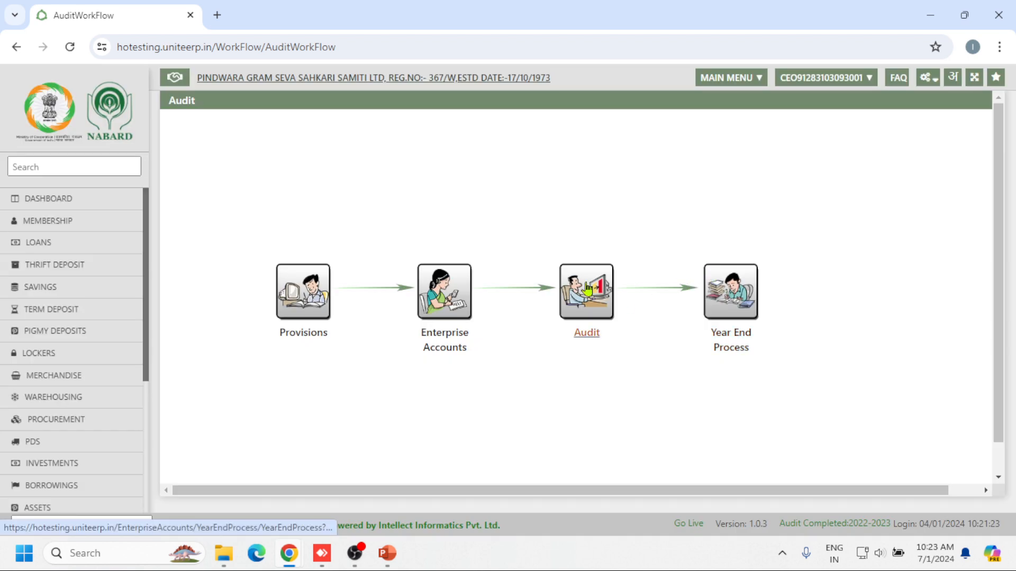
pyautogui.click(587, 288)
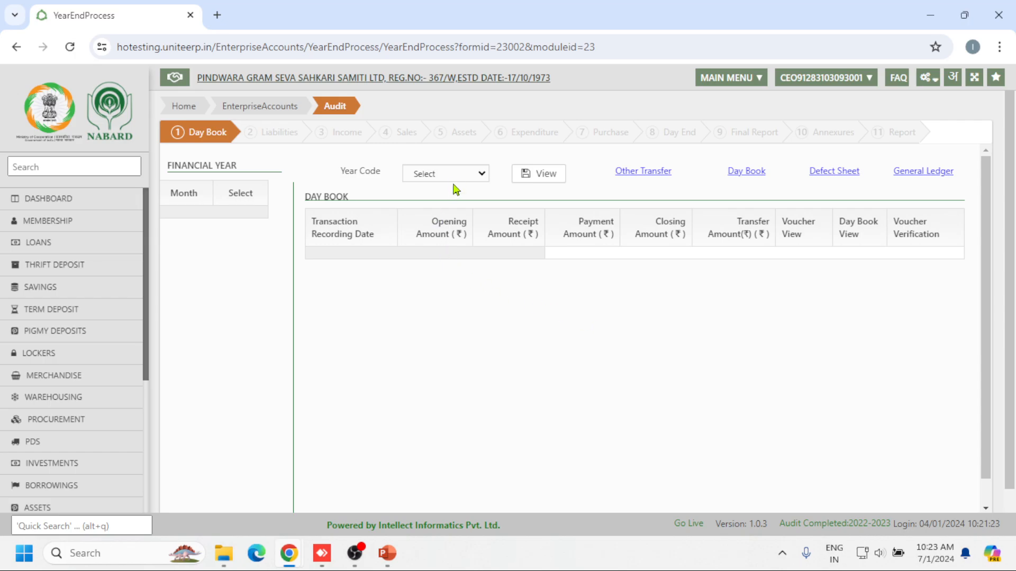
# - Load the audit Day Book for year code 2023-2024
pyautogui.click(459, 176)
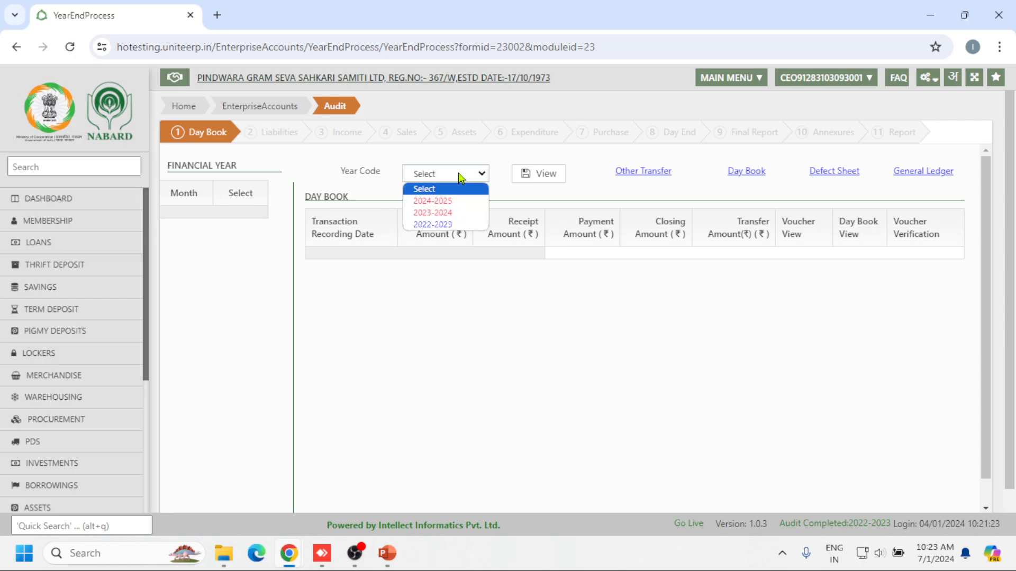
pyautogui.click(456, 213)
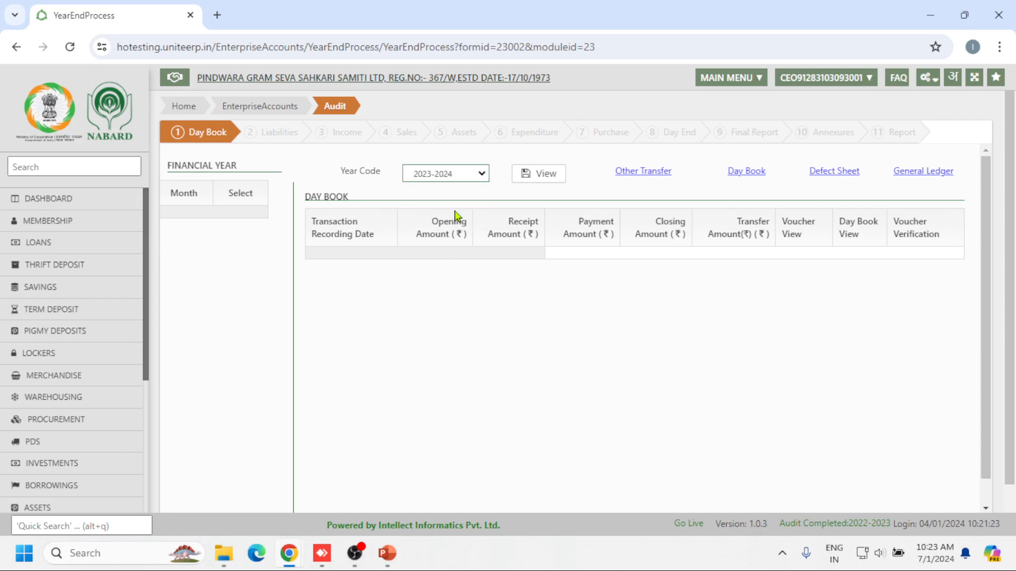
pyautogui.click(528, 174)
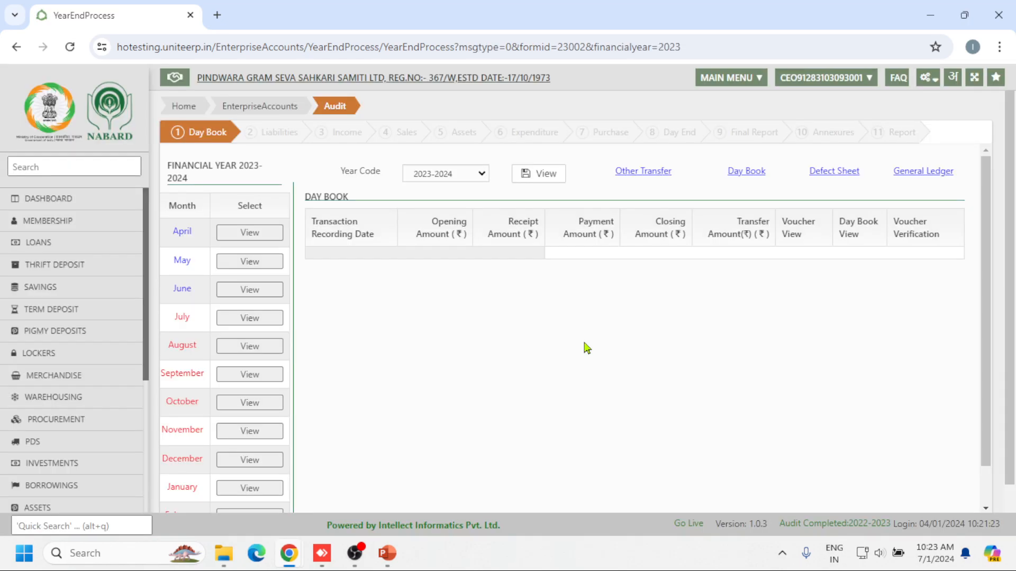
# - Advance the 2023-2024 audit from the Day Book stage through Liabilities, Income, Sales, Assets, Expenditure and Purchase to Day End
pyautogui.scroll(-1, 782, 283)
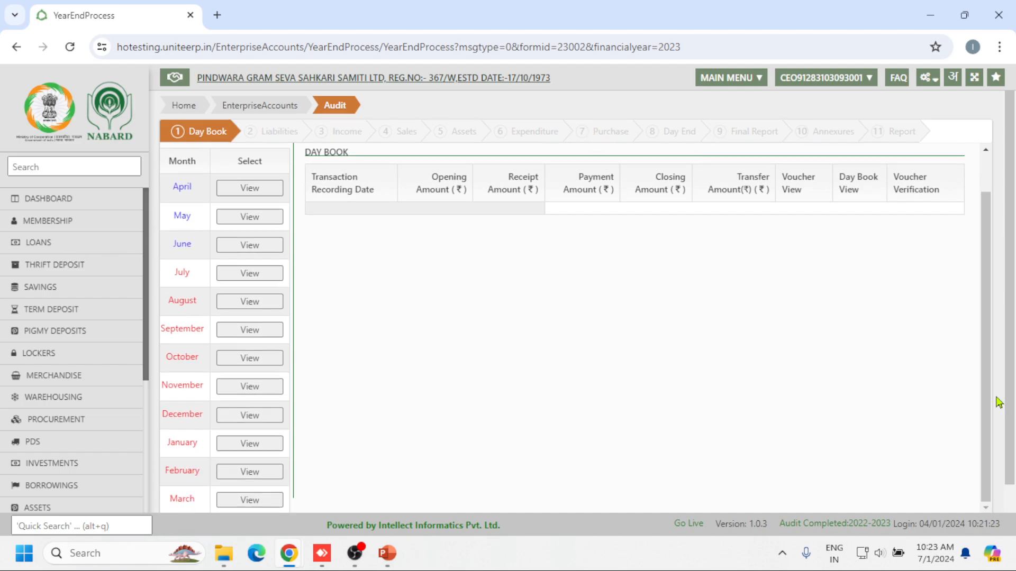
pyautogui.scroll(-1, 999, 402)
pyautogui.click(958, 484)
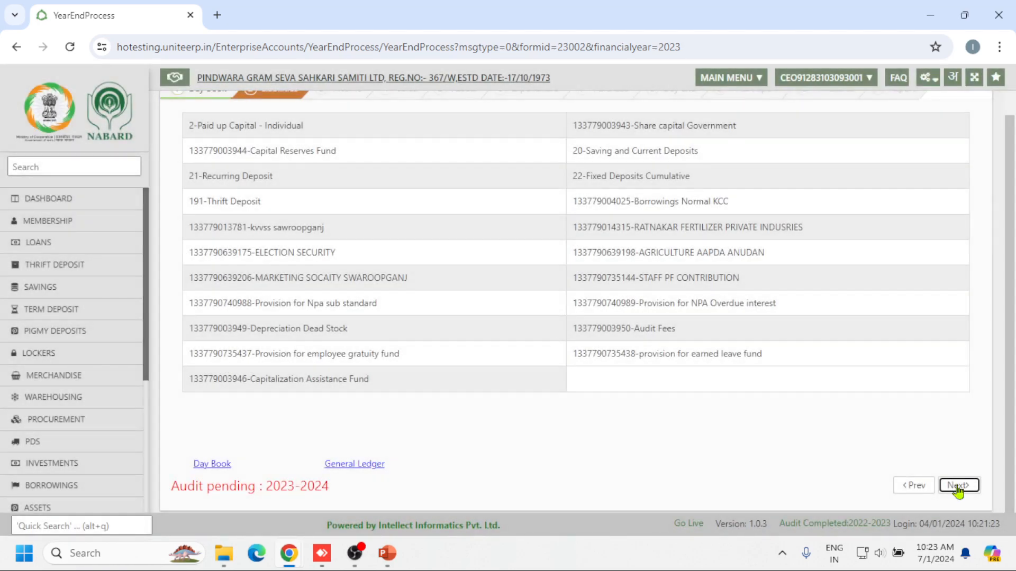
pyautogui.click(958, 486)
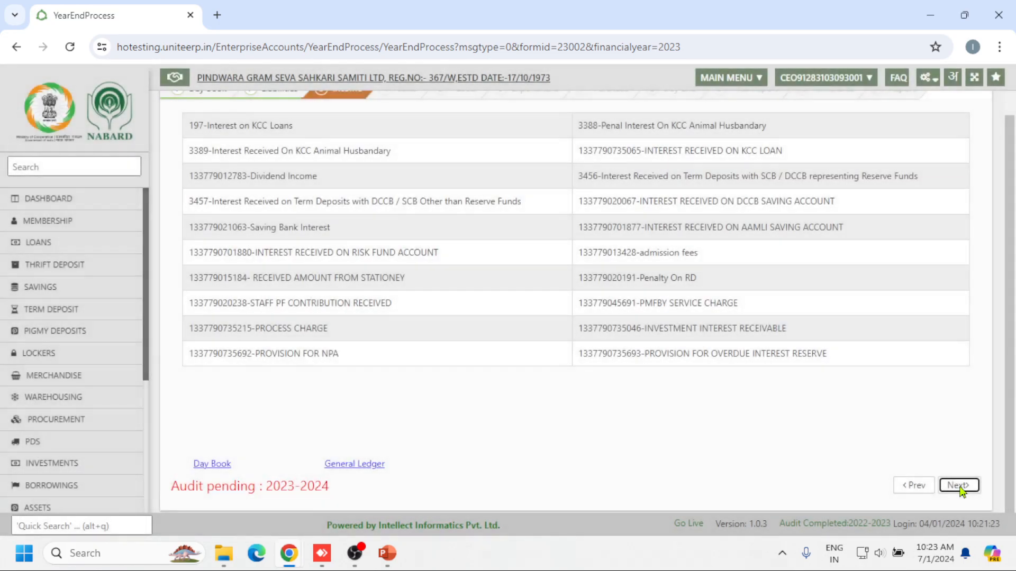
pyautogui.click(959, 487)
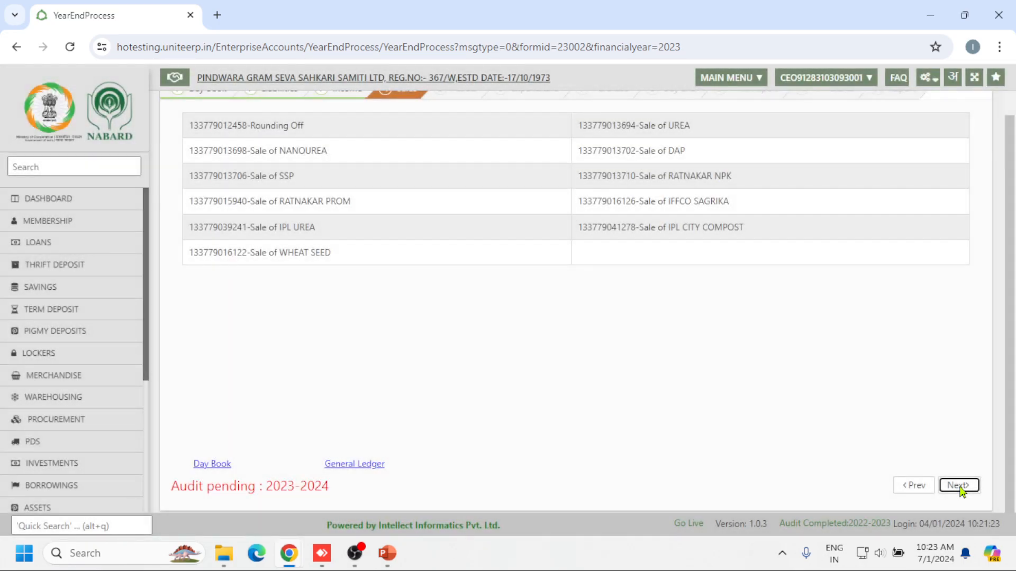
pyautogui.click(959, 486)
pyautogui.click(959, 487)
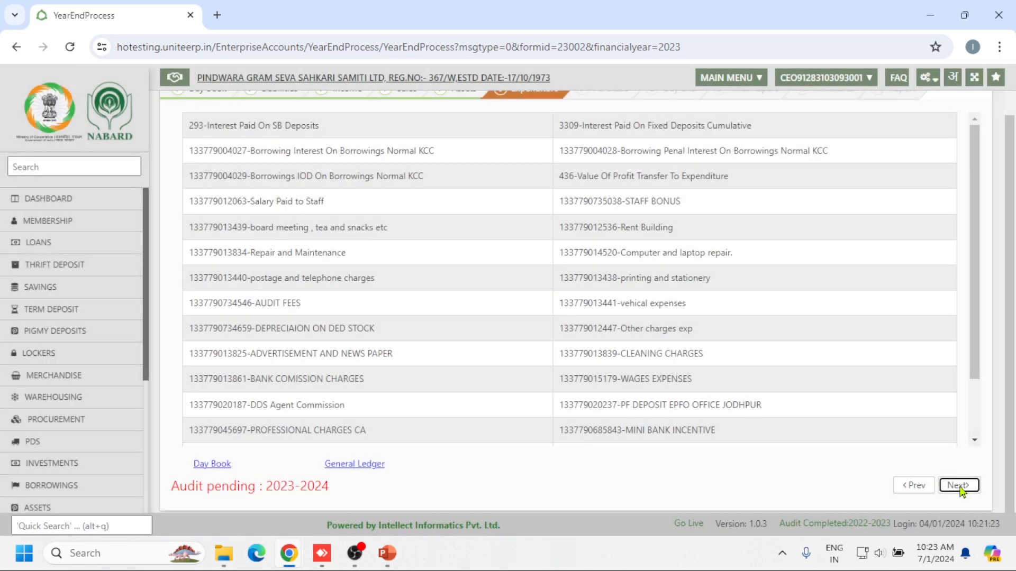
pyautogui.click(959, 486)
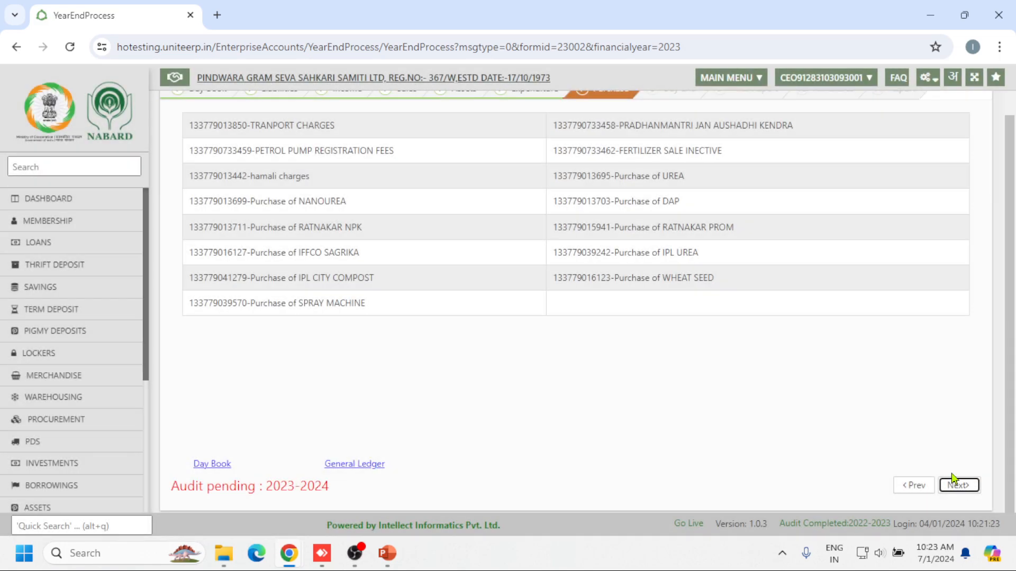
pyautogui.click(960, 486)
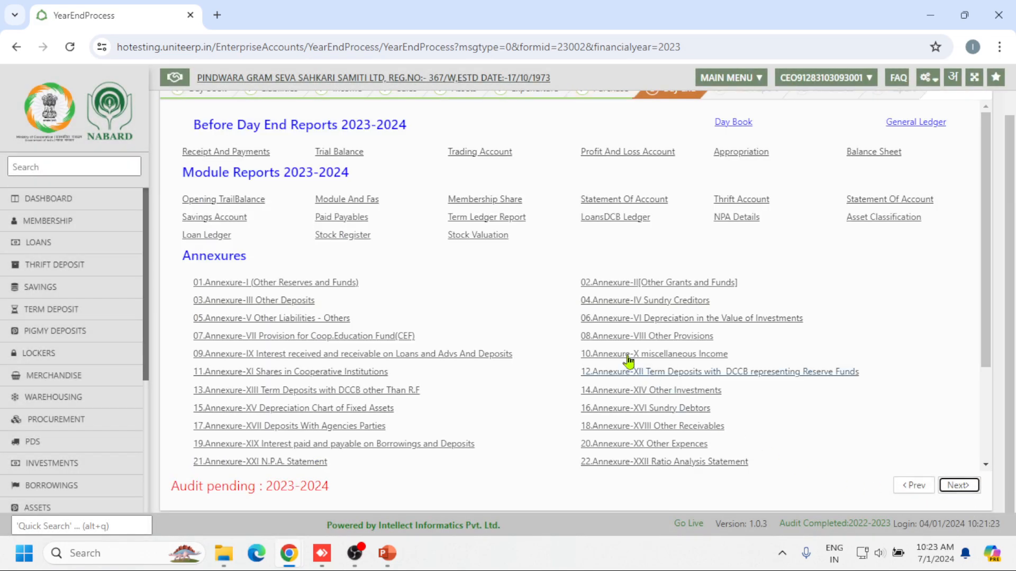
pyautogui.scroll(1, 292, 243)
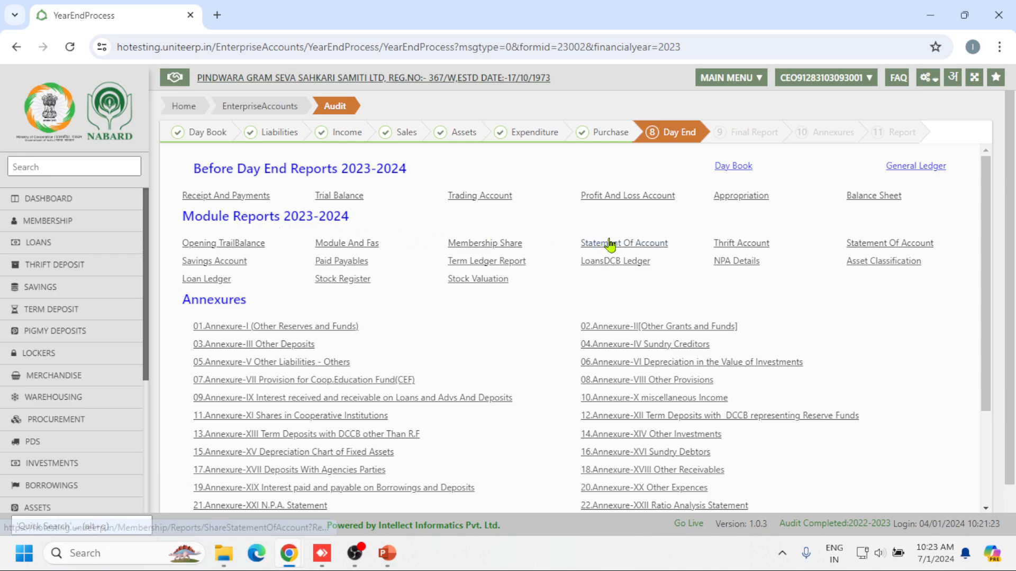
# - Open the Opening TrailBalance module report and generate it as a PDF with the Opening TrailBalance option
pyautogui.click(232, 245)
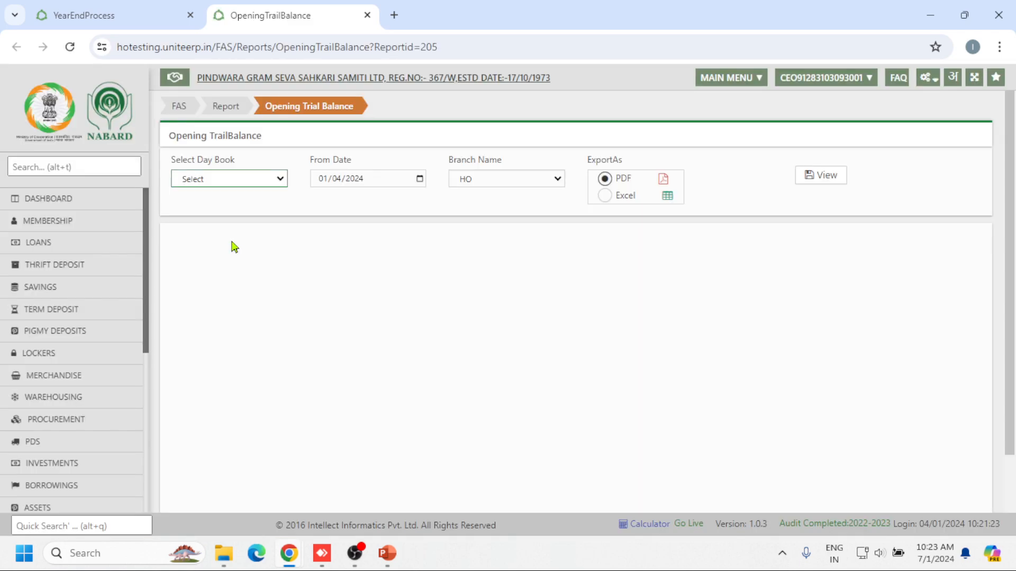
pyautogui.click(256, 181)
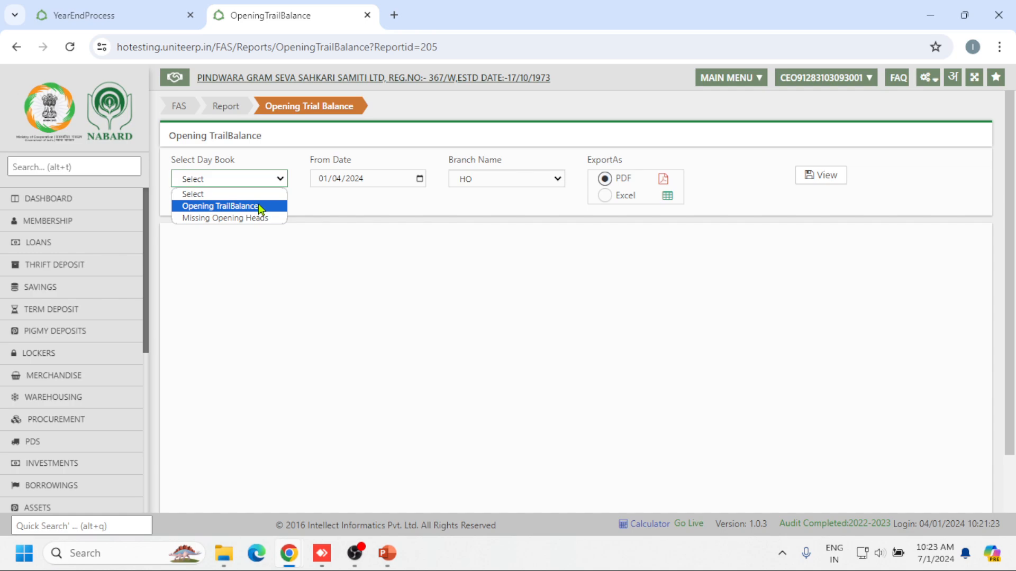
pyautogui.click(271, 212)
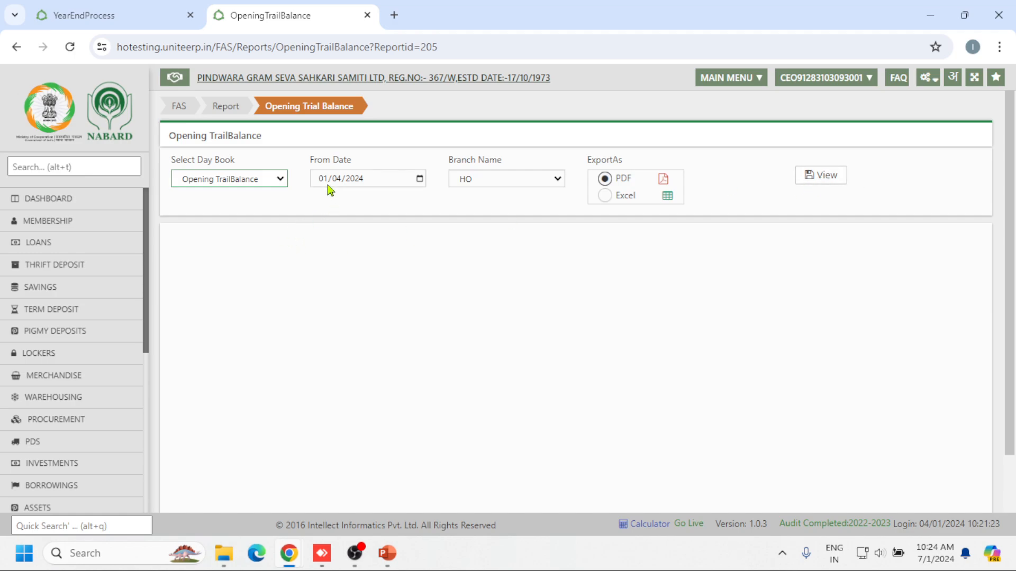
pyautogui.click(810, 178)
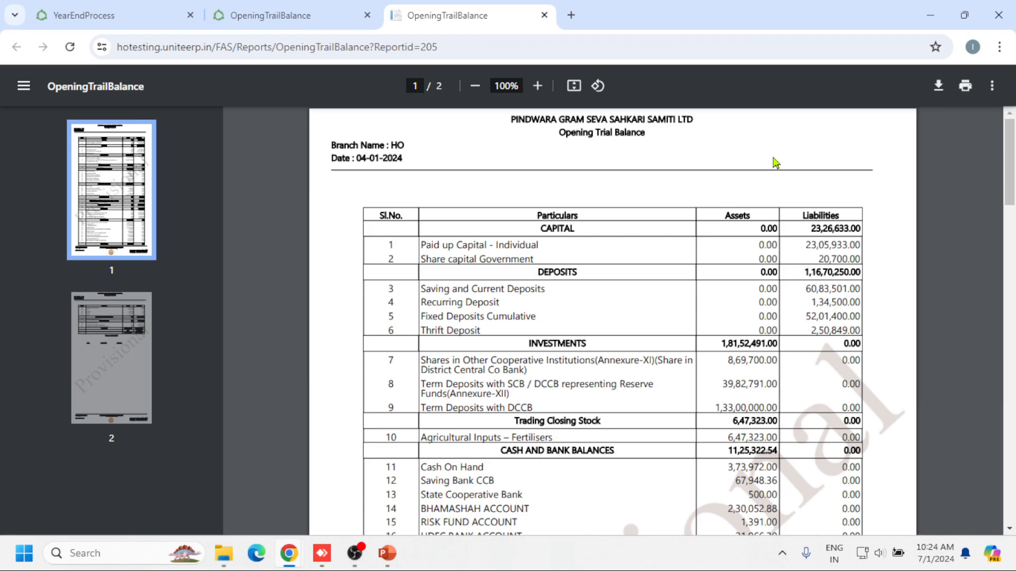
# - Review the account heads and the grand totals of assets and liabilities in the opening trial balance report
pyautogui.scroll(-15, 775, 163)
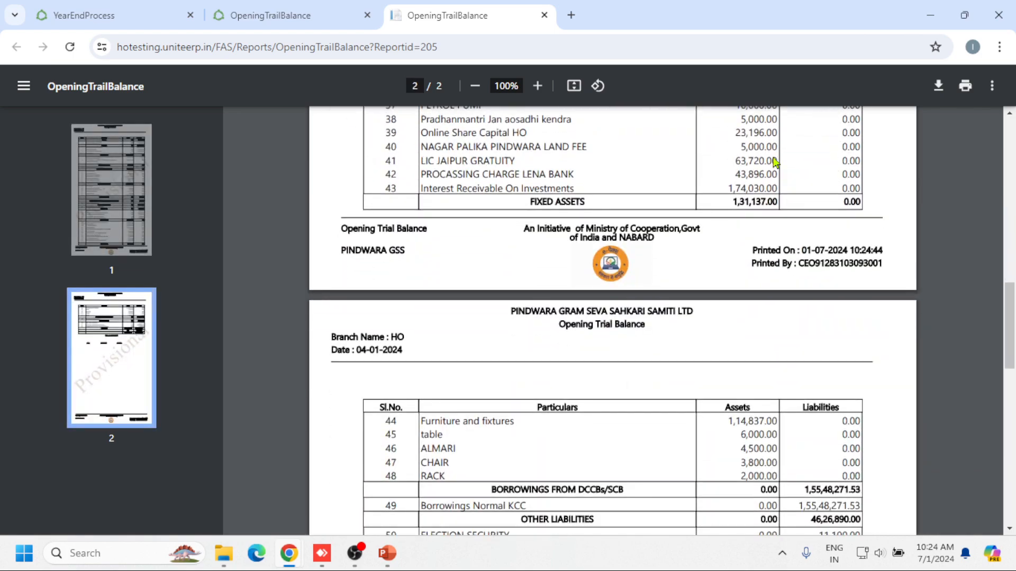
pyautogui.scroll(-9, 775, 162)
pyautogui.scroll(3, 828, 265)
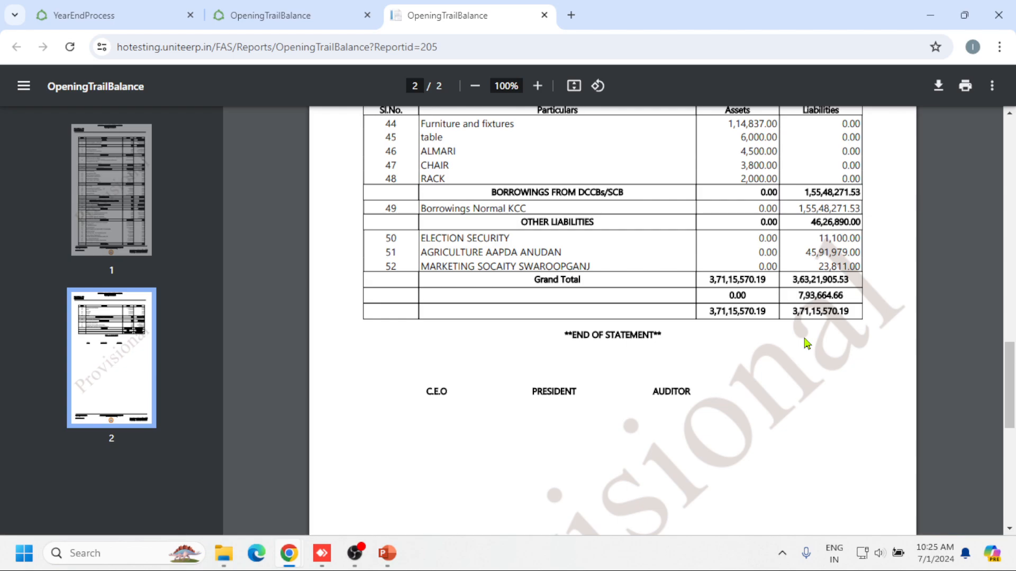
pyautogui.scroll(5, 774, 346)
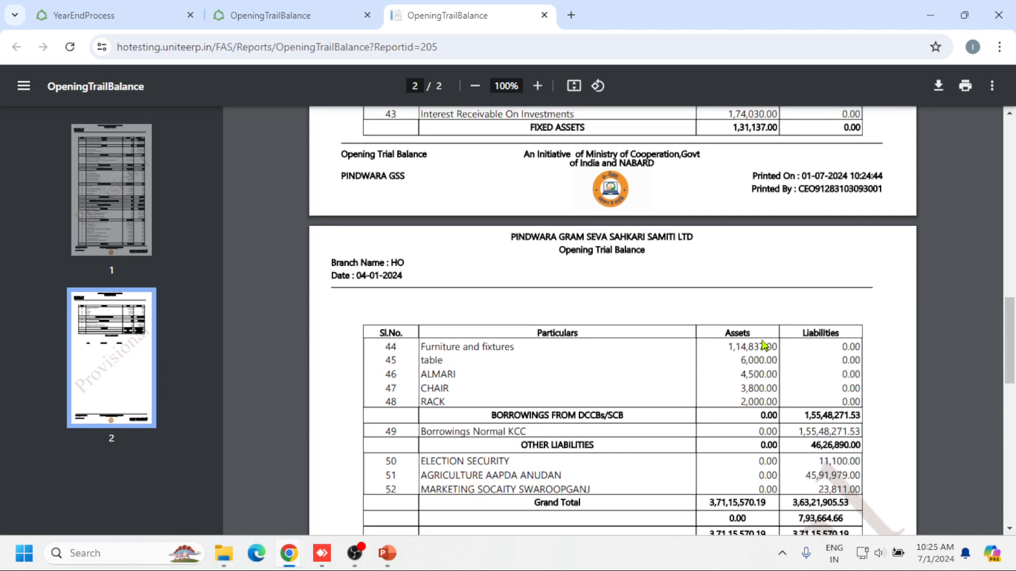
pyautogui.scroll(5, 765, 346)
pyautogui.scroll(4, 765, 346)
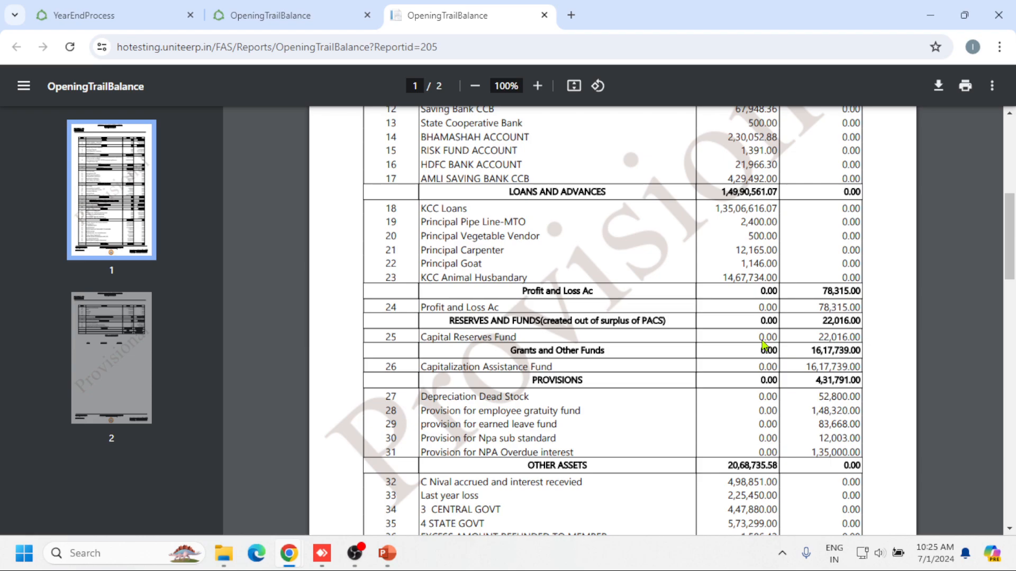
# - Open the Chart of Accounts from the FAS configuration and show the ledger groups under Liabilities
pyautogui.click(309, 21)
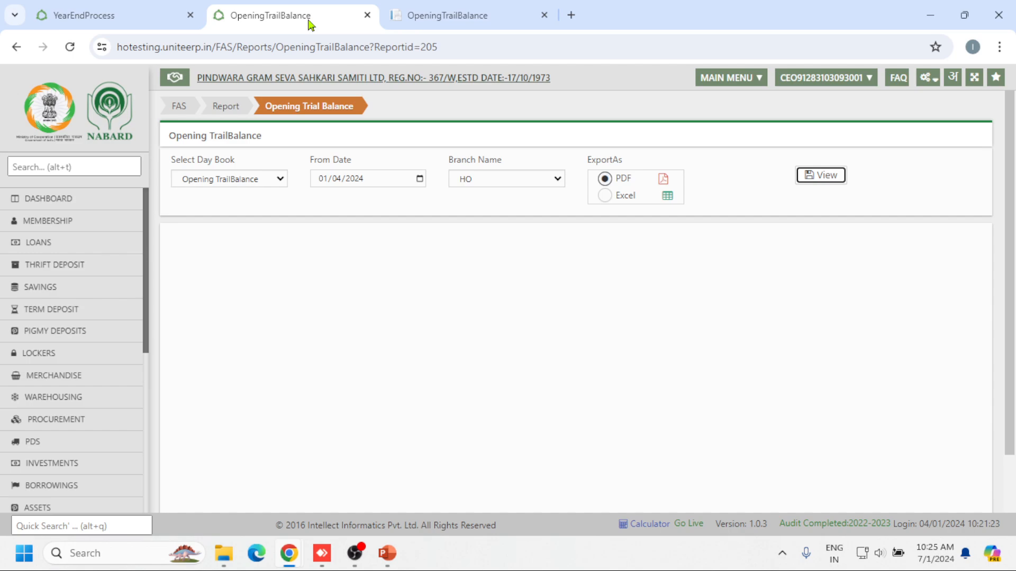
pyautogui.click(926, 84)
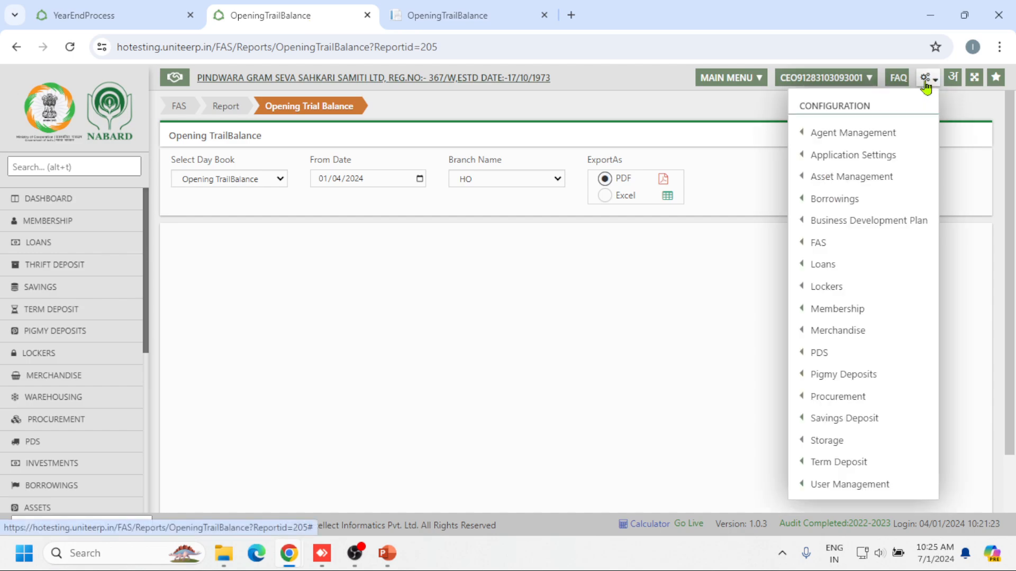
pyautogui.moveTo(849, 229)
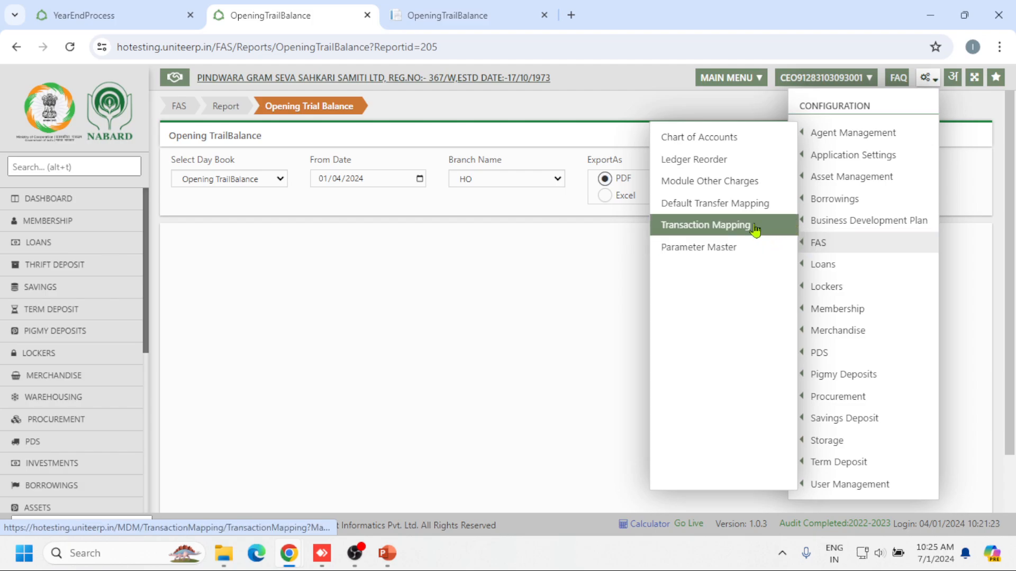
pyautogui.click(723, 140)
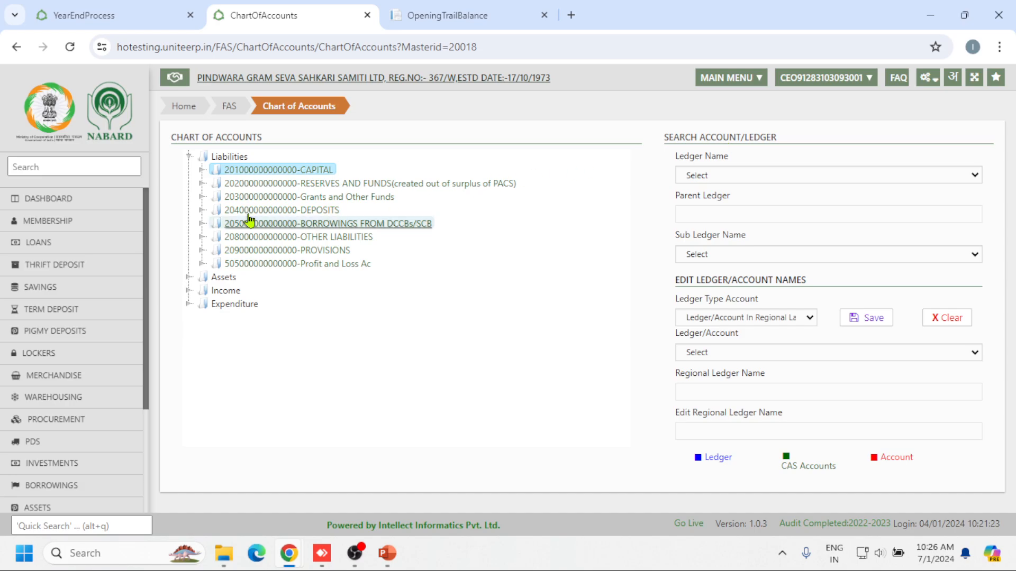
pyautogui.click(189, 156)
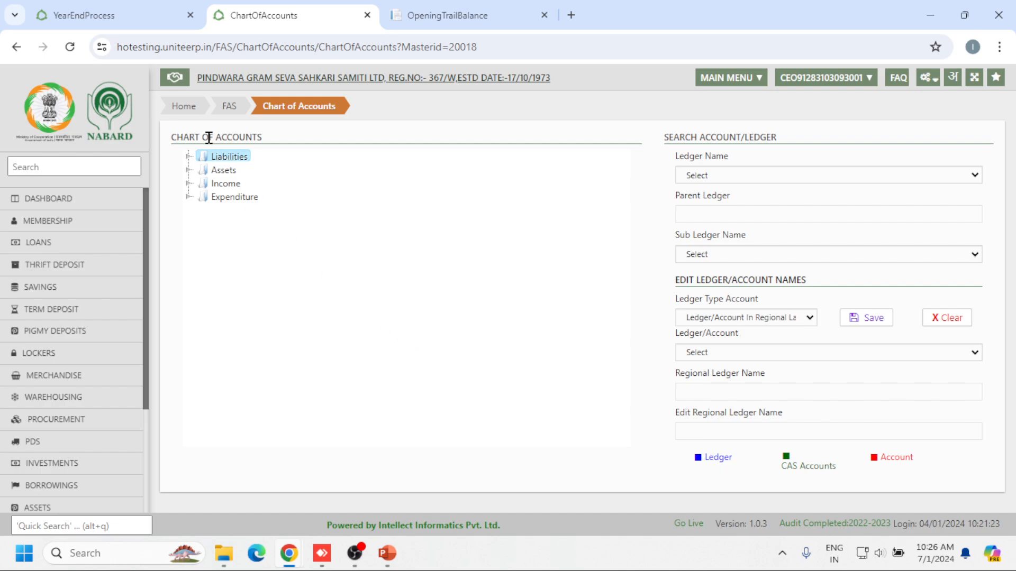
pyautogui.click(189, 157)
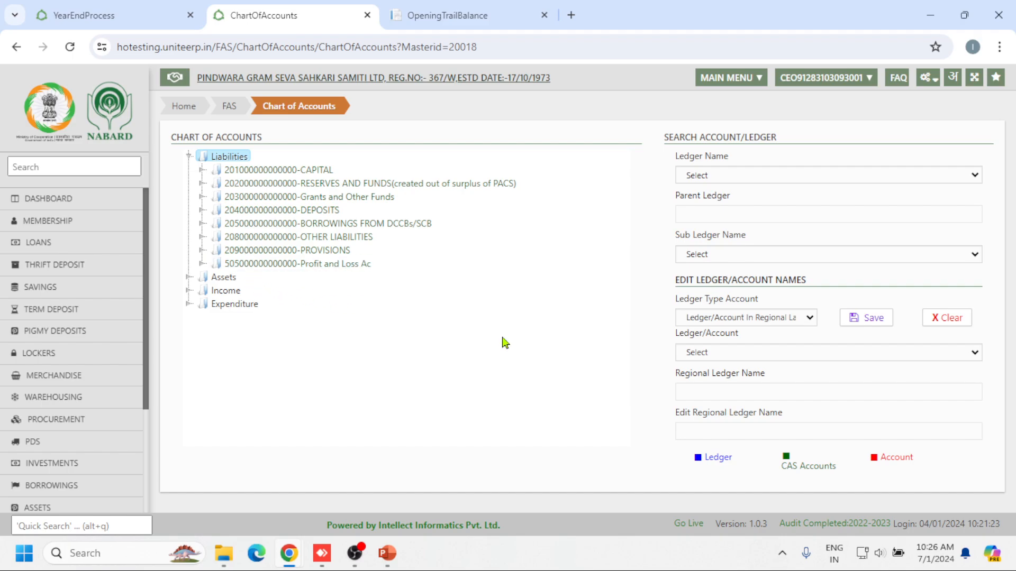
# - Check the account heads in the opening trial balance report, and expand Assets in the chart of accounts
pyautogui.click(440, 7)
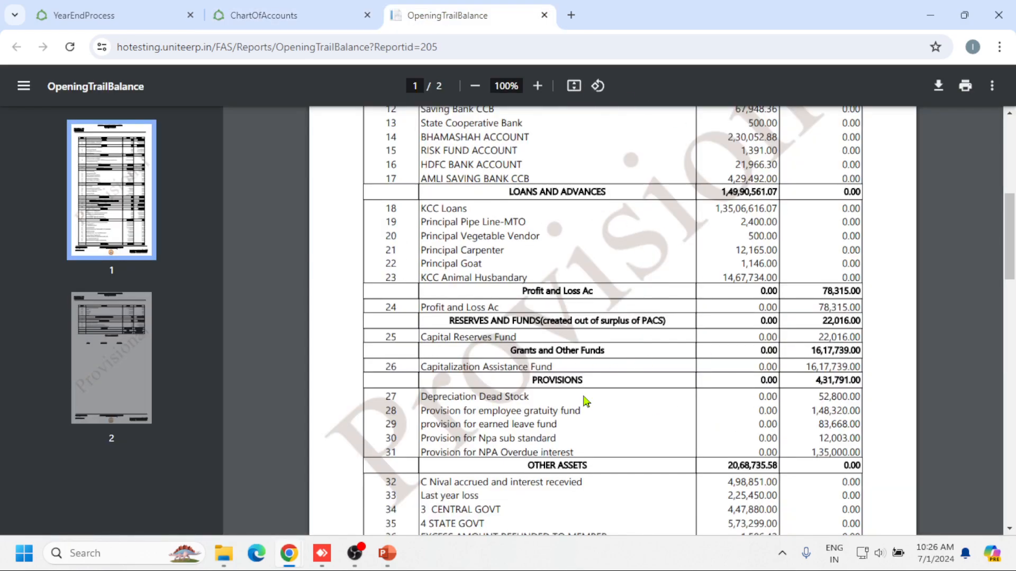
pyautogui.click(246, 9)
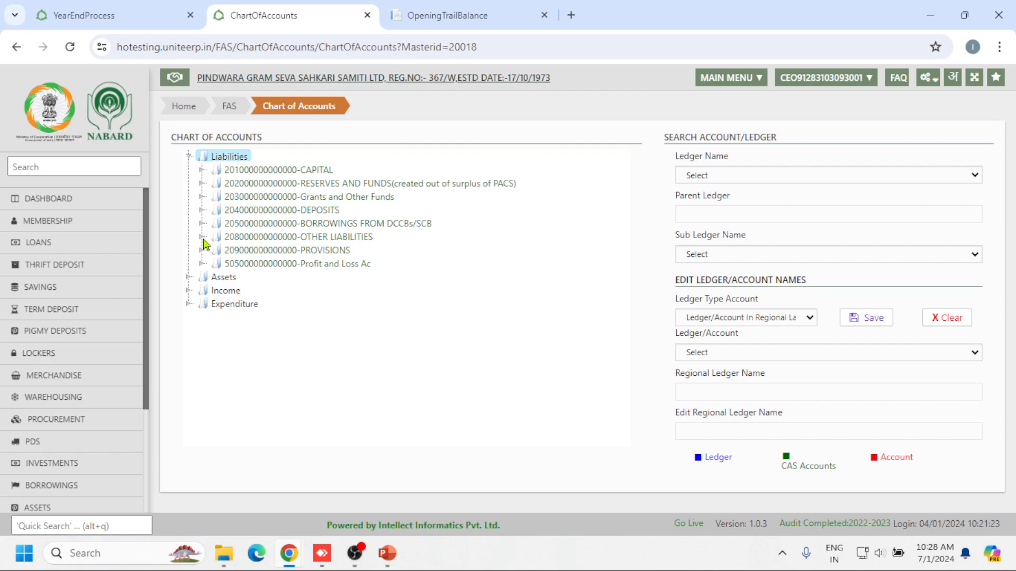
pyautogui.click(189, 277)
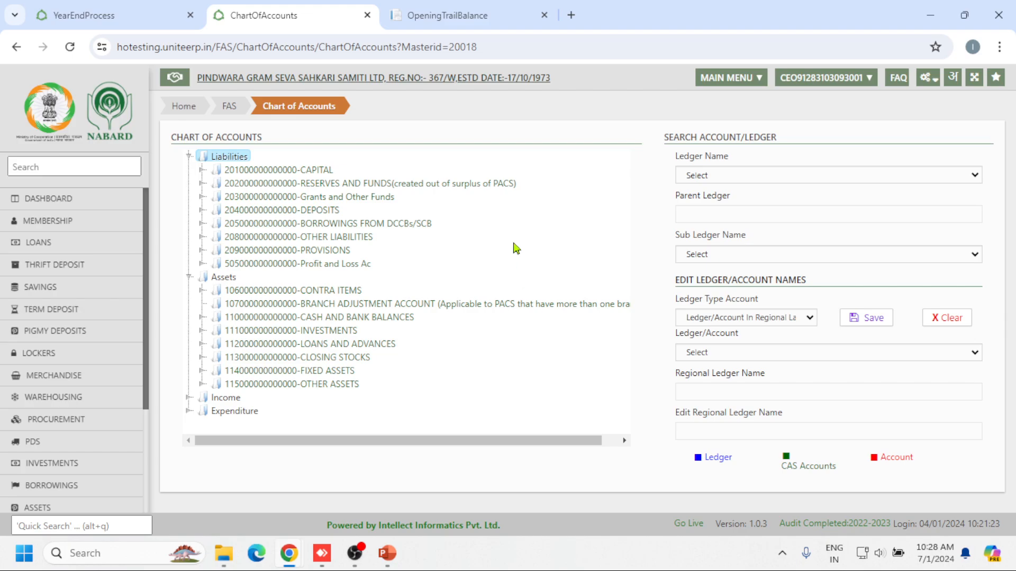
# - Examine the asset heads and the grand total difference in the opening trial balance report, and return to the chart of accounts
pyautogui.click(478, 10)
pyautogui.scroll(4, 731, 379)
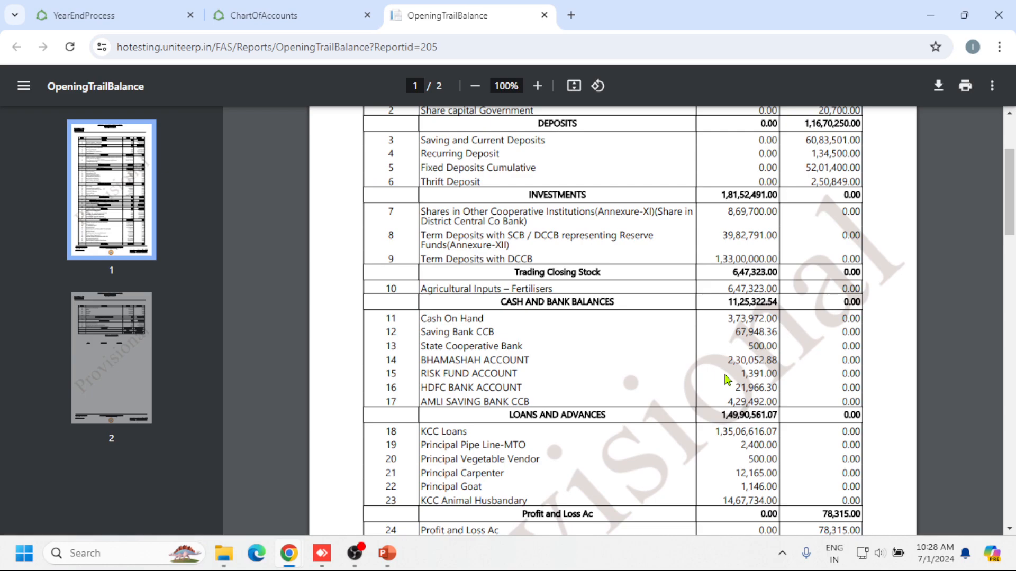
pyautogui.scroll(-20, 727, 379)
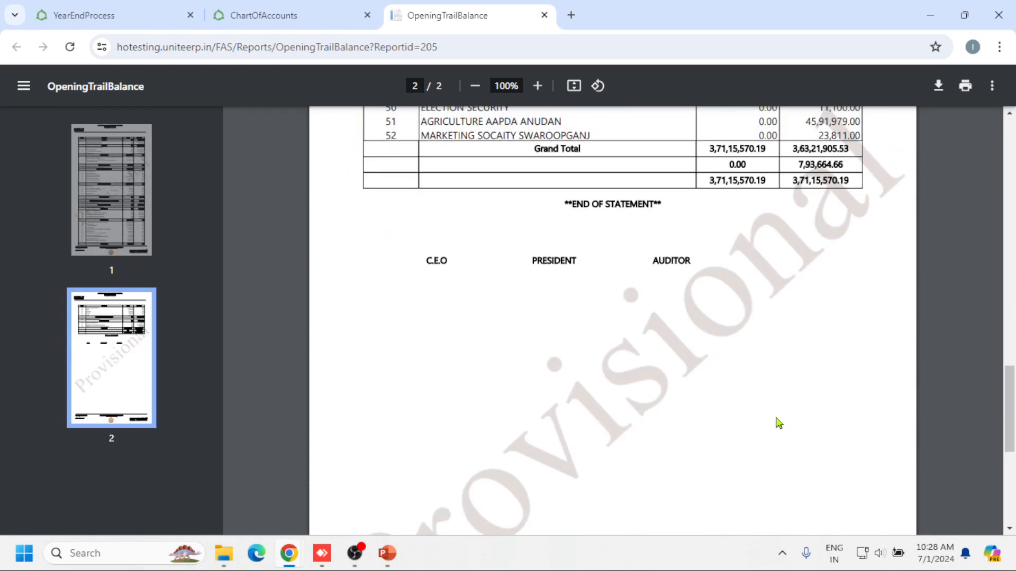
pyautogui.scroll(4, 778, 422)
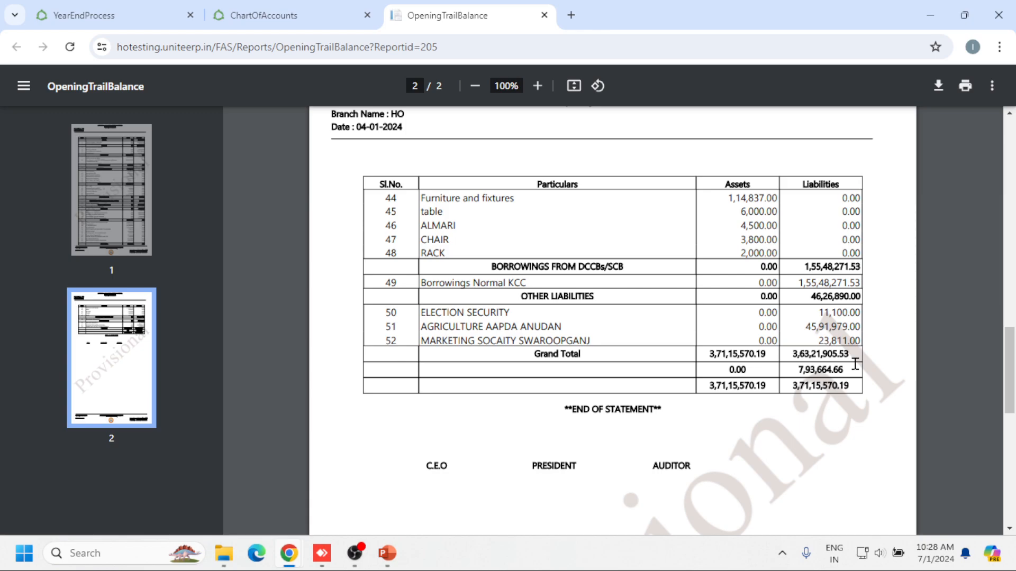
pyautogui.click(286, 27)
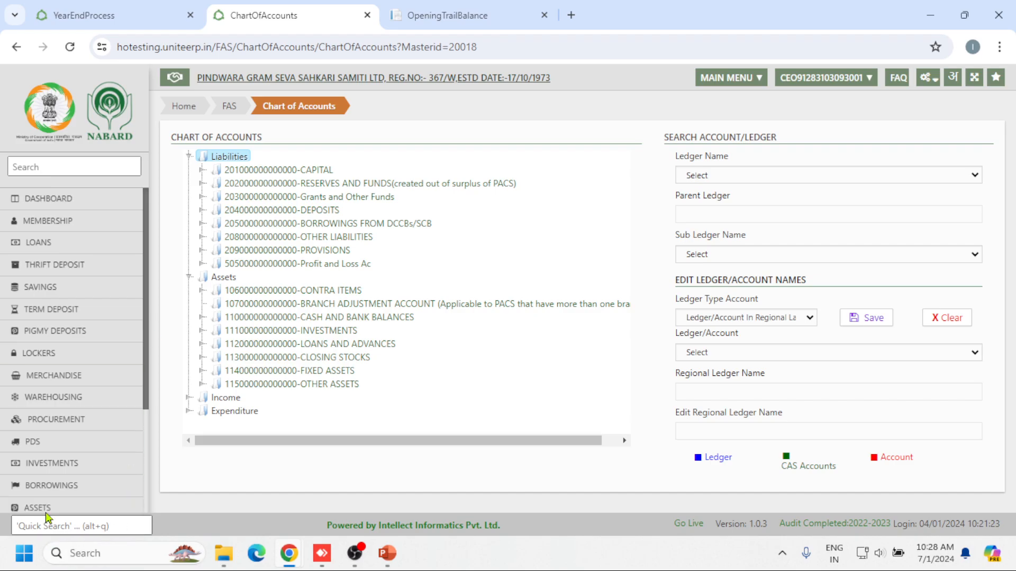
# - Open the Audit process in the Audit workflow and load the months of financial year 2023-2024
pyautogui.scroll(-3, 104, 442)
pyautogui.click(41, 420)
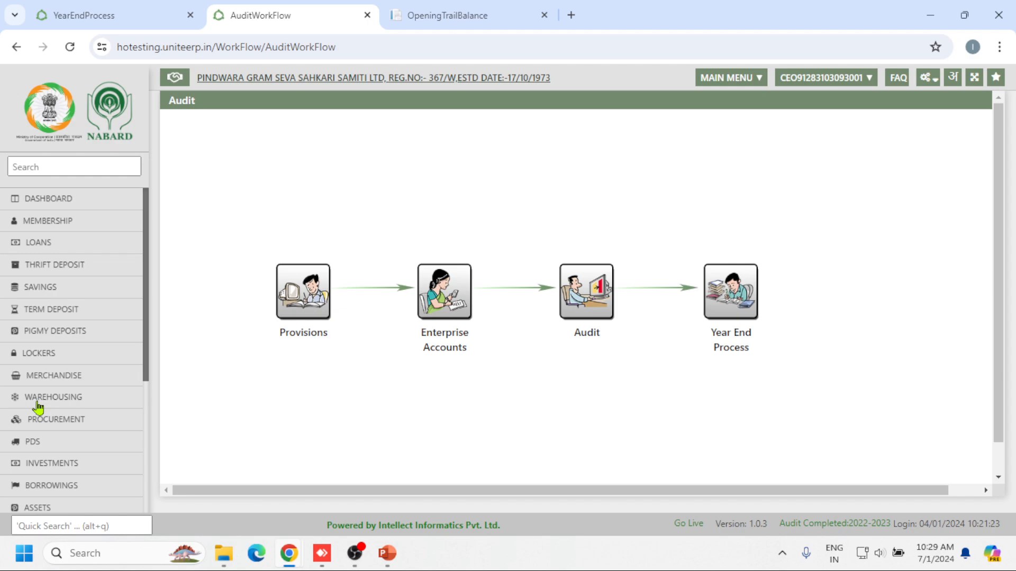
pyautogui.click(591, 304)
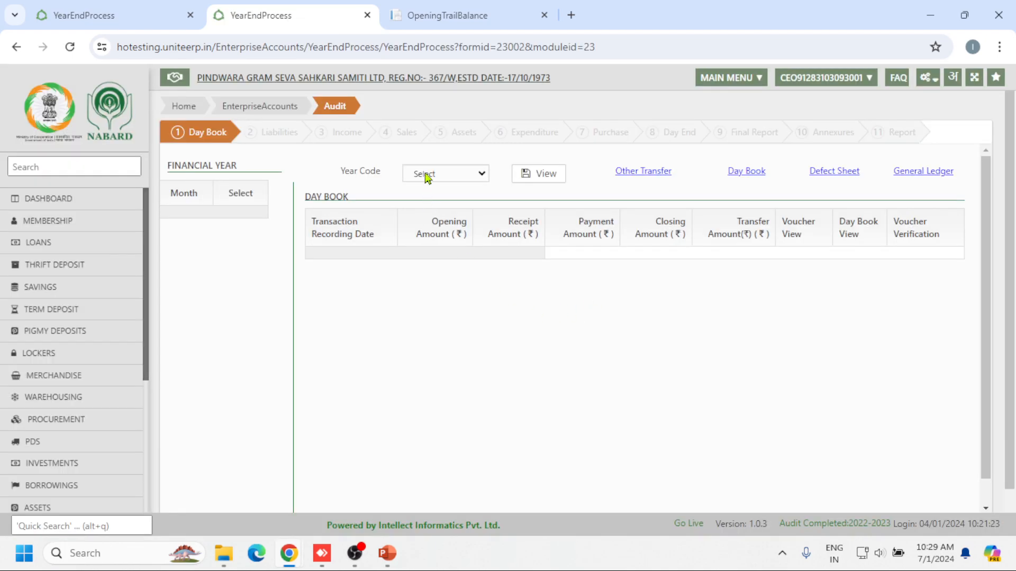
pyautogui.click(452, 177)
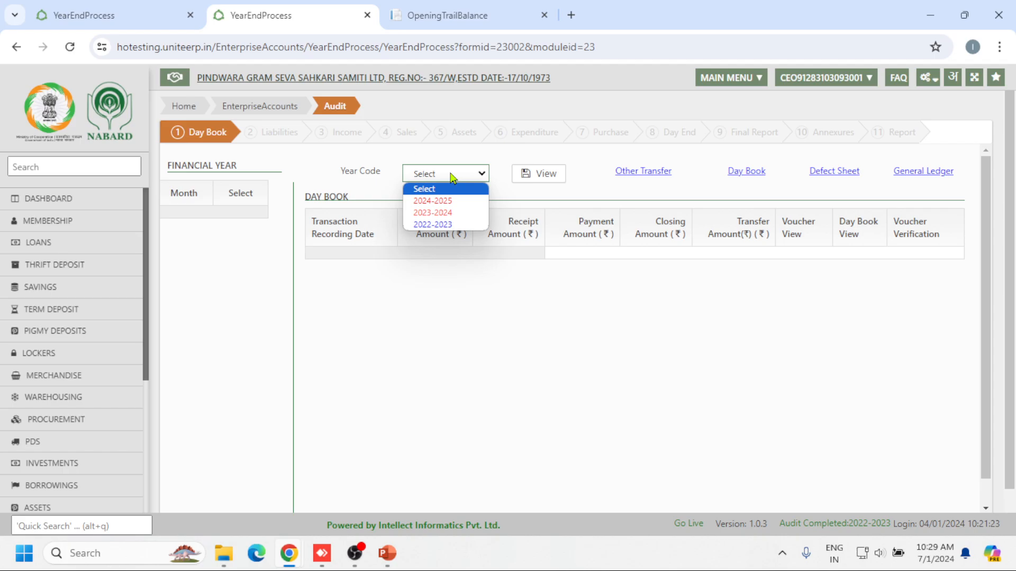
pyautogui.click(462, 212)
pyautogui.click(538, 174)
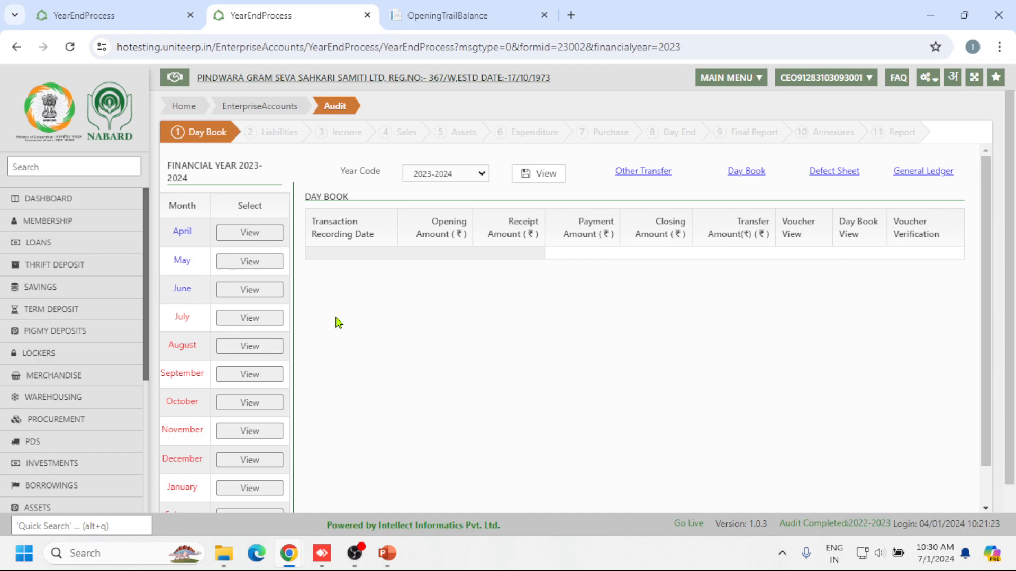
# - Show April's day book, view the vouchers of 04/04/2023, and return to the audit page
pyautogui.click(252, 234)
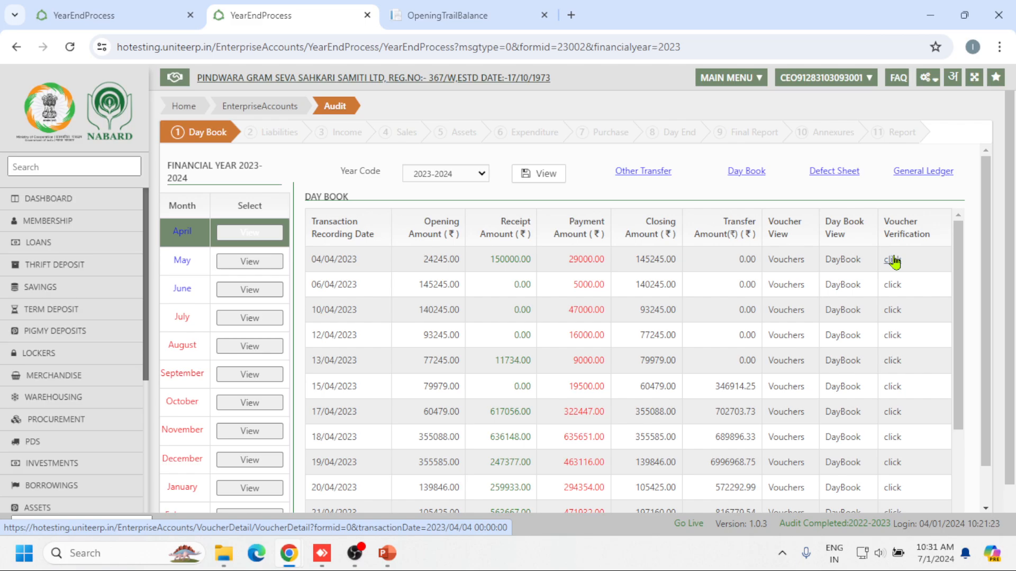
pyautogui.click(786, 260)
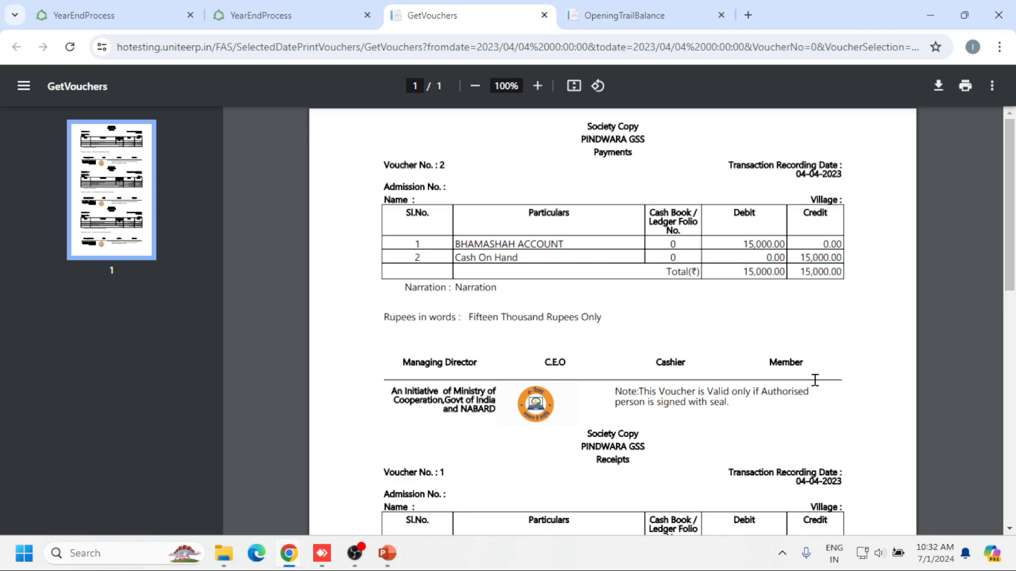
pyautogui.click(315, 10)
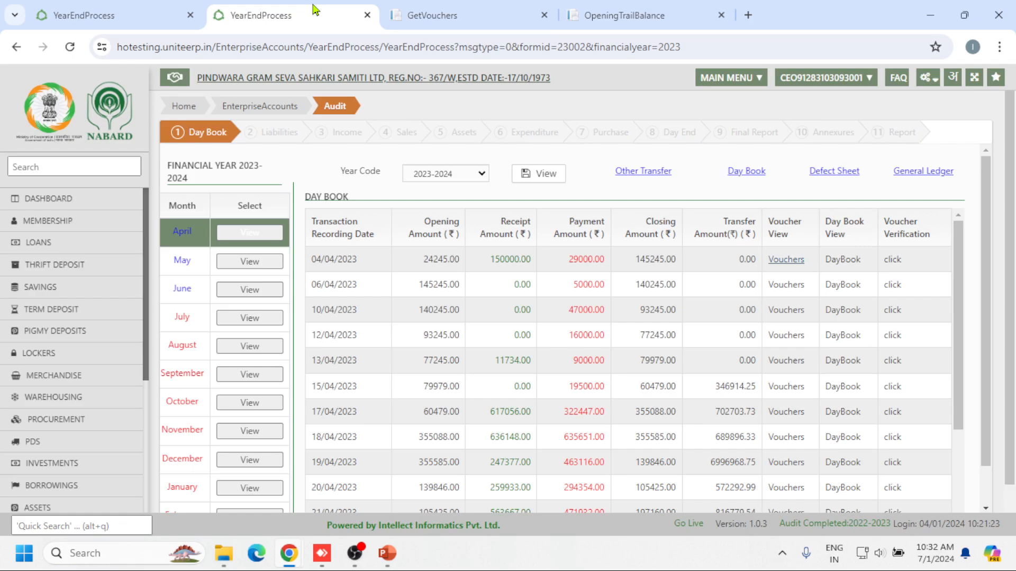
# - Open voucher verification for 04/04/2023 and show the debit and credit details of voucher 1 only
pyautogui.click(893, 260)
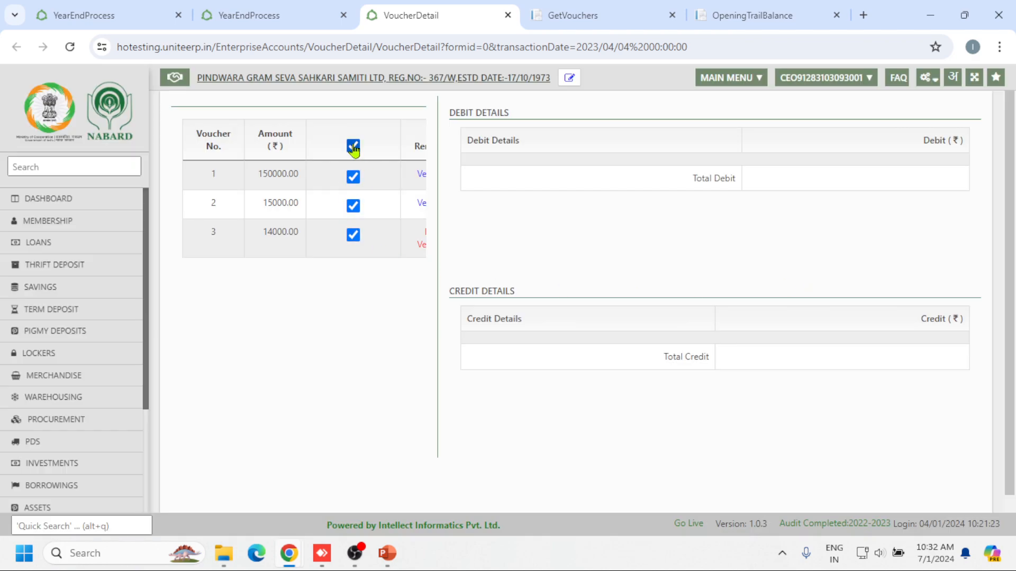
pyautogui.click(354, 148)
pyautogui.click(353, 177)
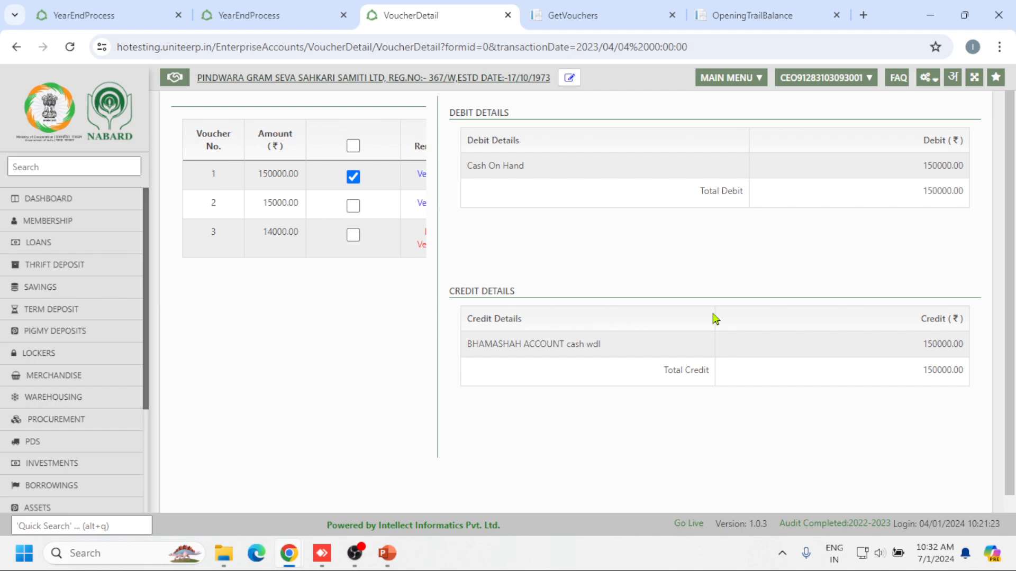
pyautogui.scroll(-1, 339, 381)
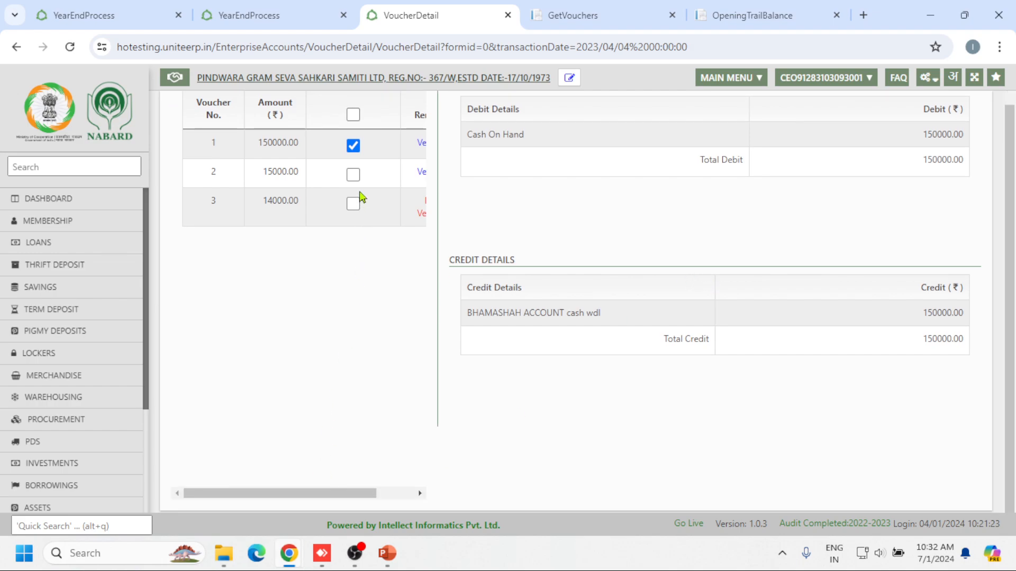
# - Select only voucher 3 and save the auditor remark "verification required" for it
pyautogui.click(353, 148)
pyautogui.click(353, 204)
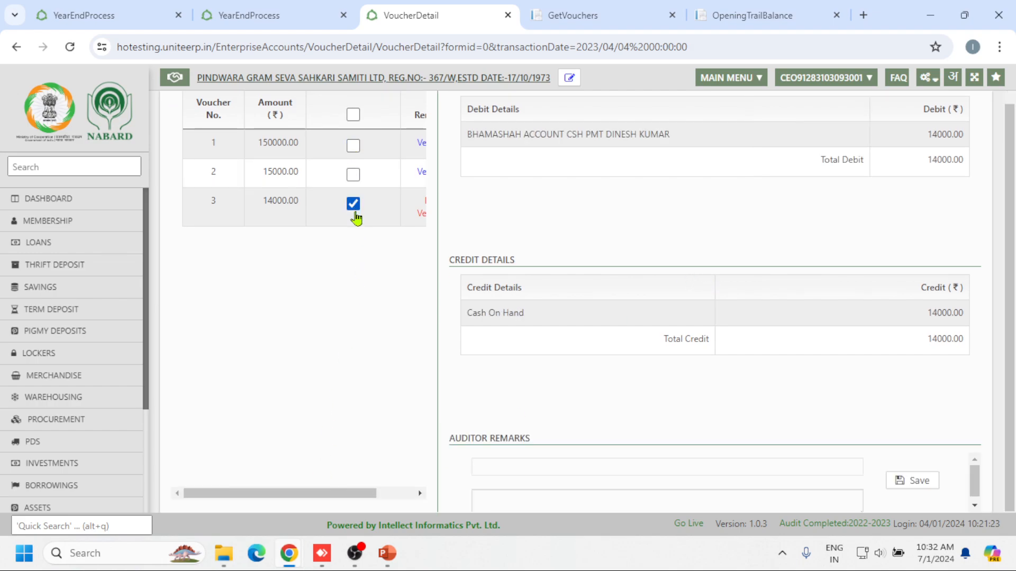
pyautogui.scroll(-1, 671, 355)
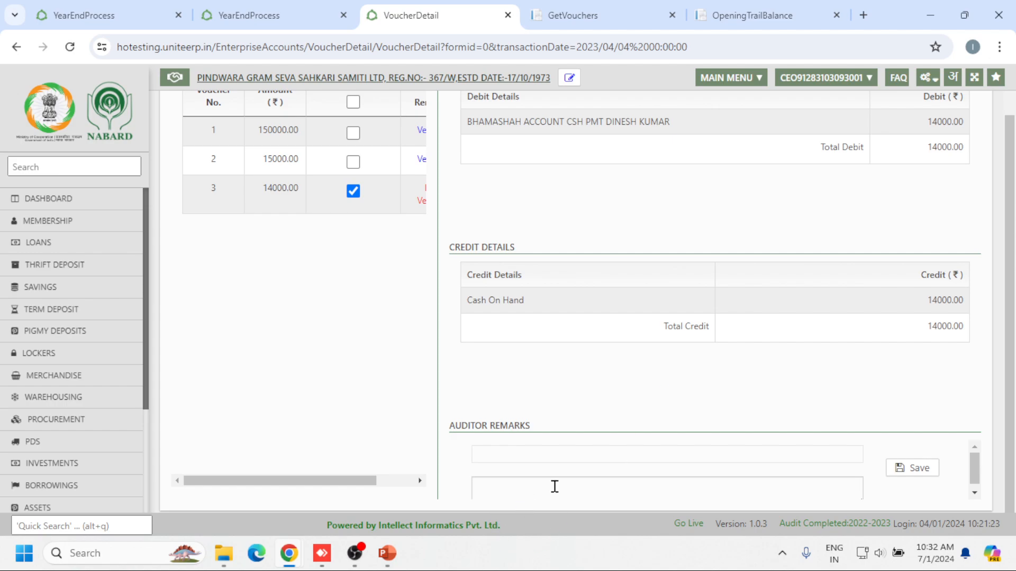
pyautogui.click(575, 484)
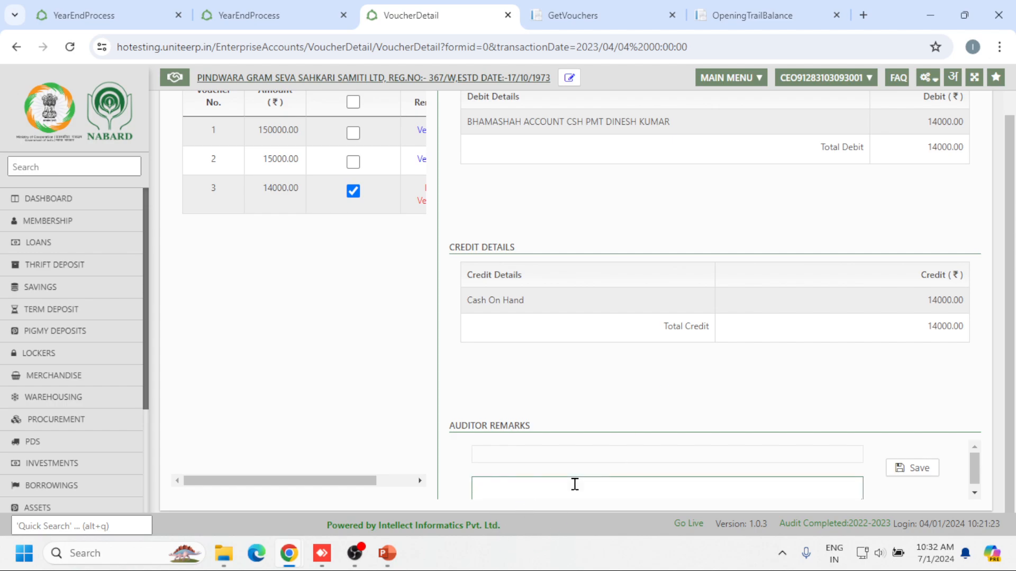
pyautogui.write('verification required')
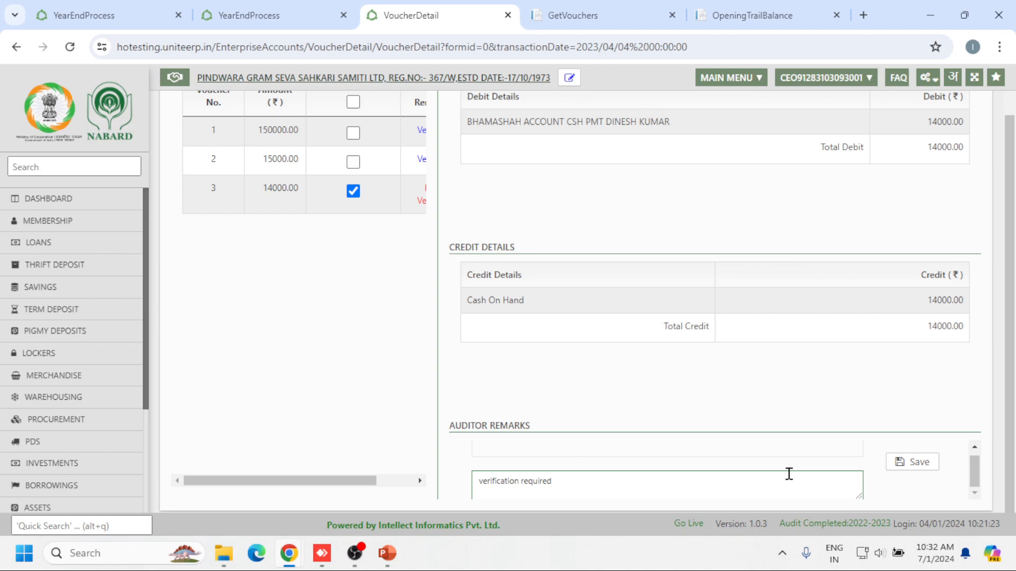
pyautogui.click(918, 463)
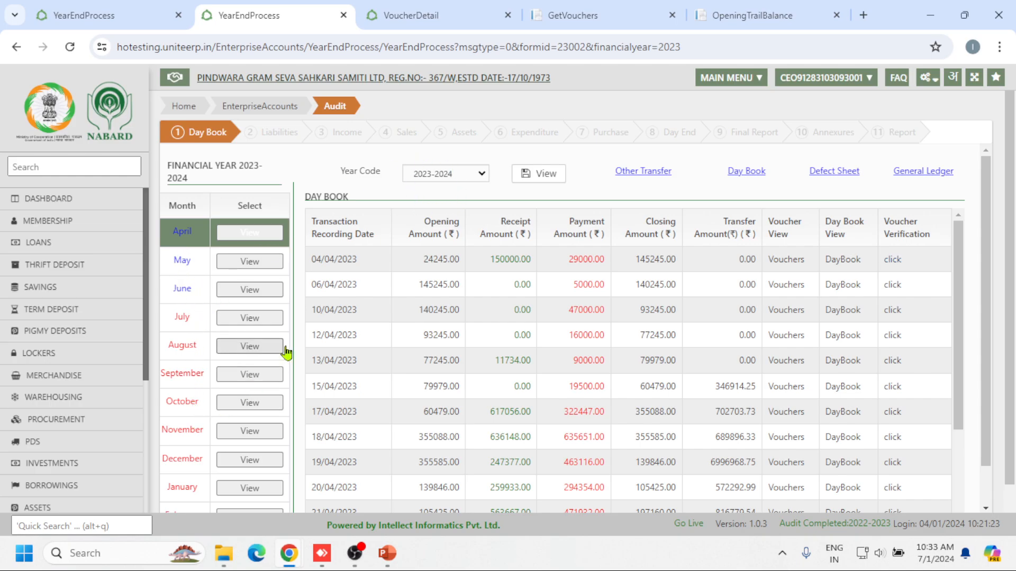
# - Show May's day book for 2023-2024 and look through its daily entries
pyautogui.click(241, 263)
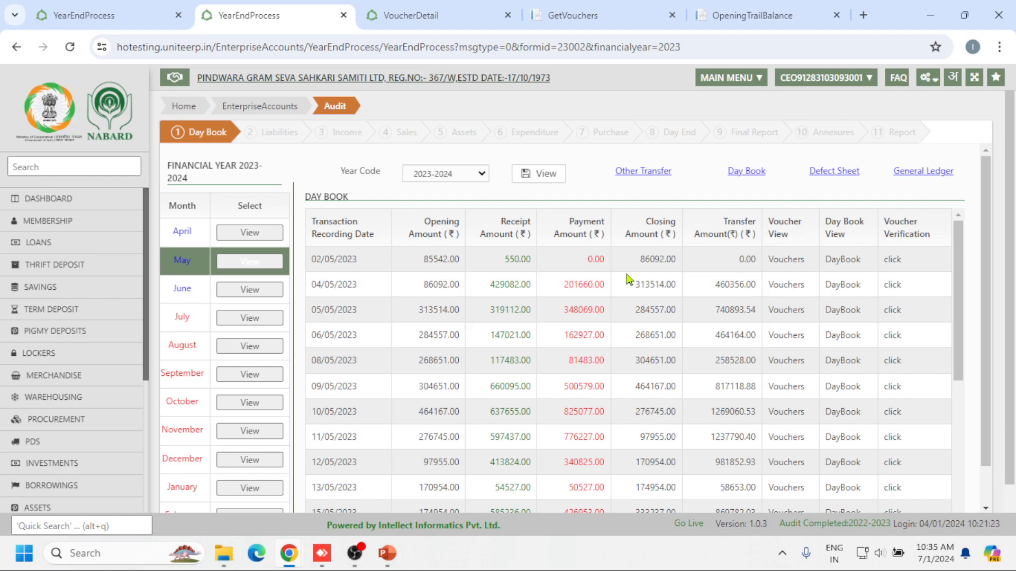
pyautogui.scroll(-5, 608, 274)
pyautogui.scroll(5, 606, 277)
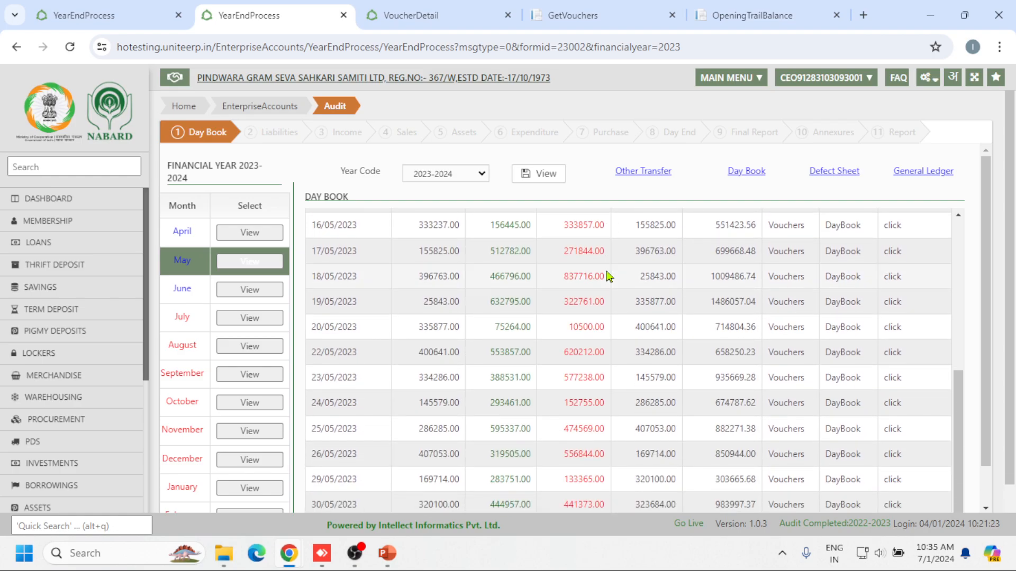
# - Open the Day Book report from the Scroll/Day Book stage of the FAS workflow
pyautogui.scroll(-4, 80, 423)
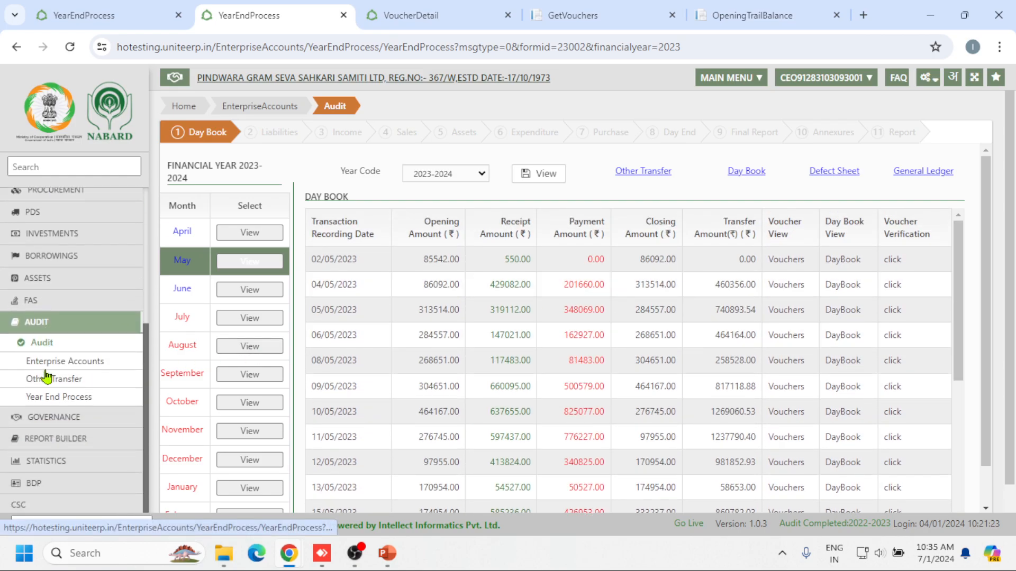
pyautogui.click(70, 300)
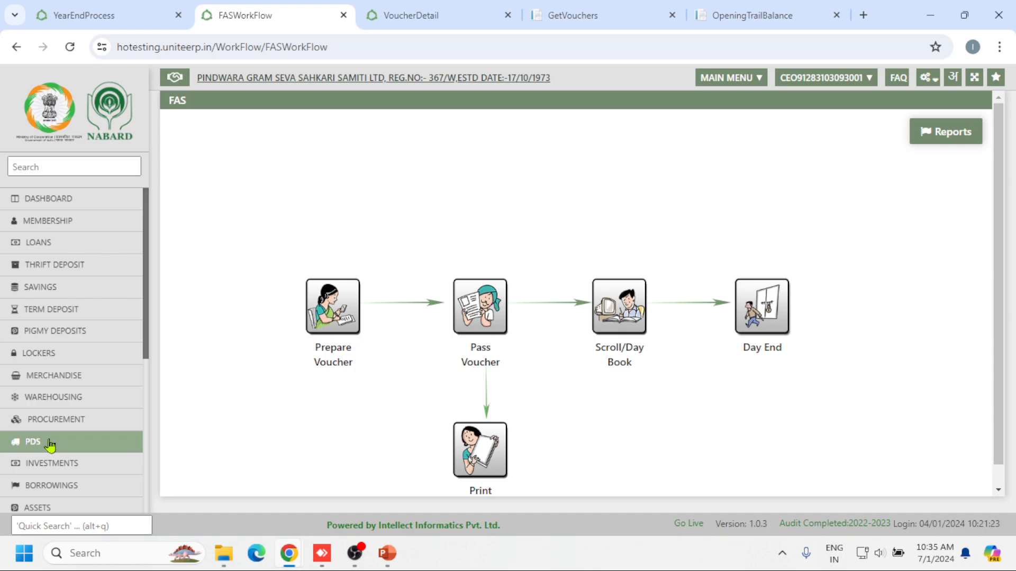
pyautogui.click(621, 331)
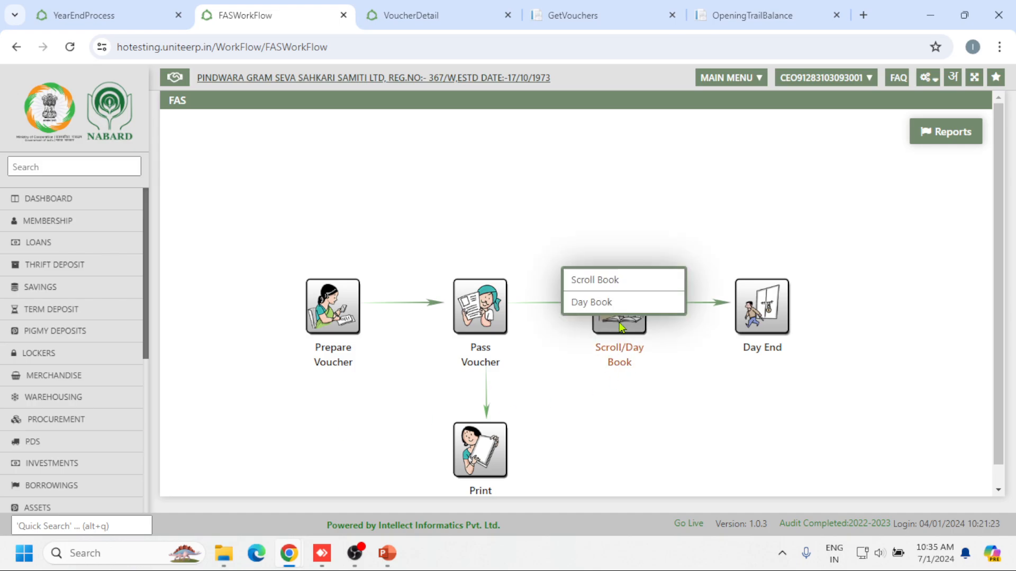
pyautogui.click(618, 310)
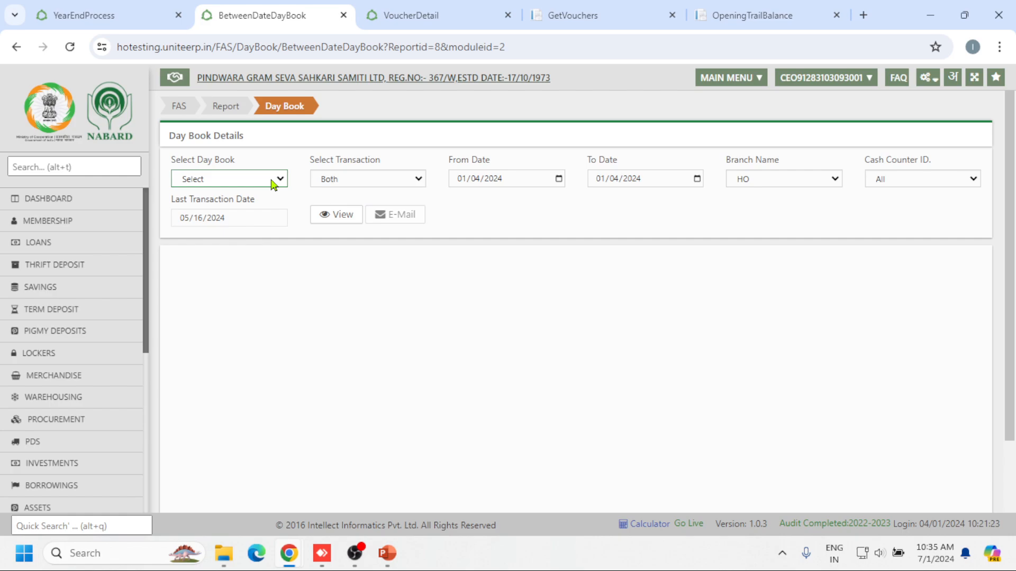
# - Set the day book type to Accountwise and try to change the To Date
pyautogui.click(273, 183)
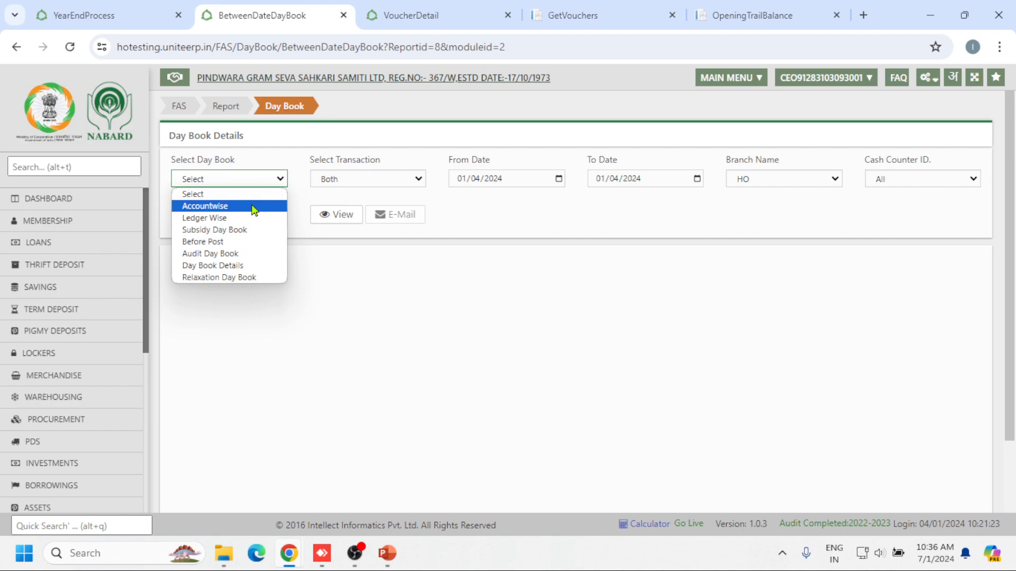
pyautogui.click(254, 211)
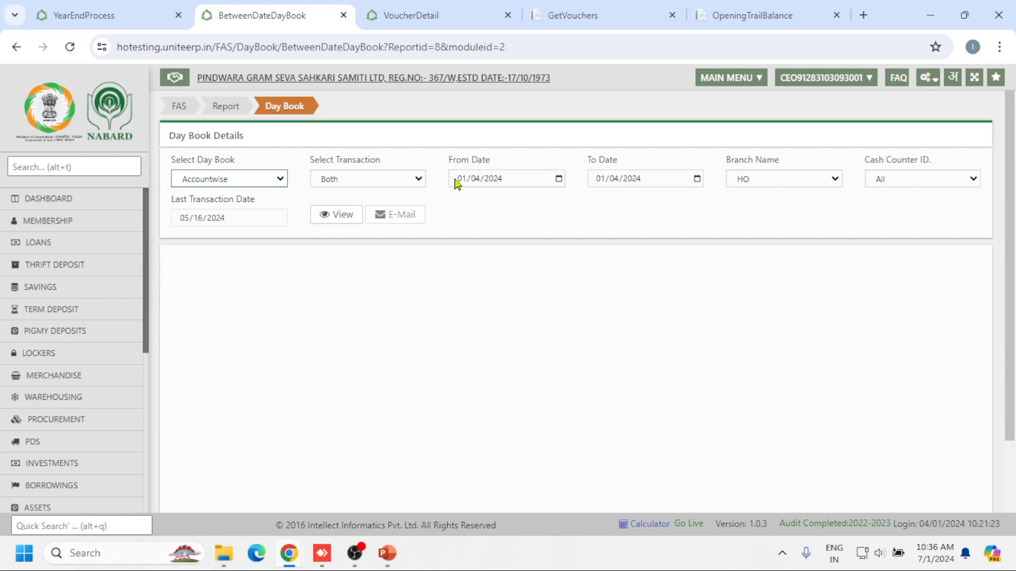
pyautogui.click(597, 180)
pyautogui.write('12')
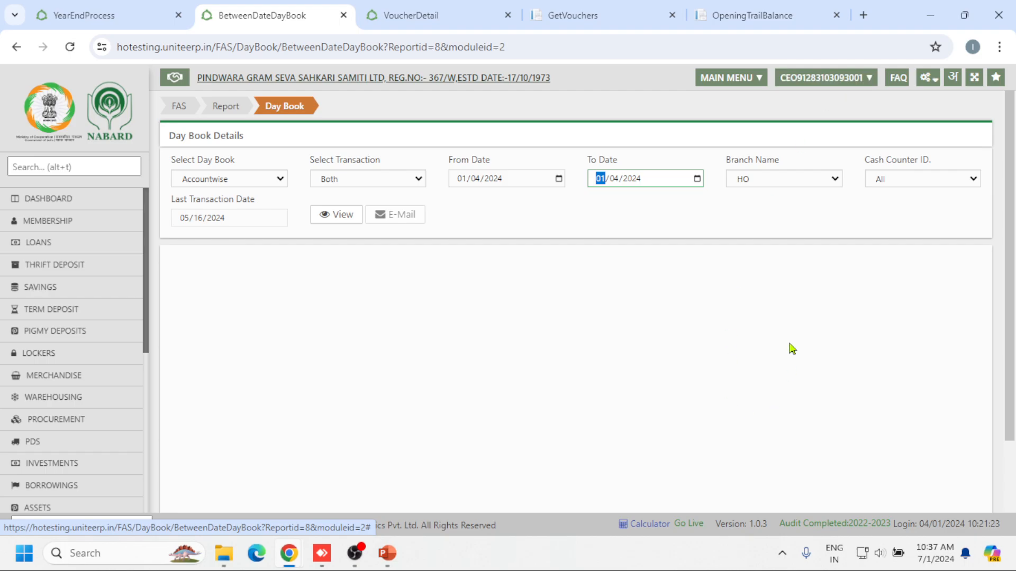
# - Look at the start of the opening trial balance report and the voucher verification page, and return to the Day Book report
pyautogui.click(725, 17)
pyautogui.scroll(15, 663, 308)
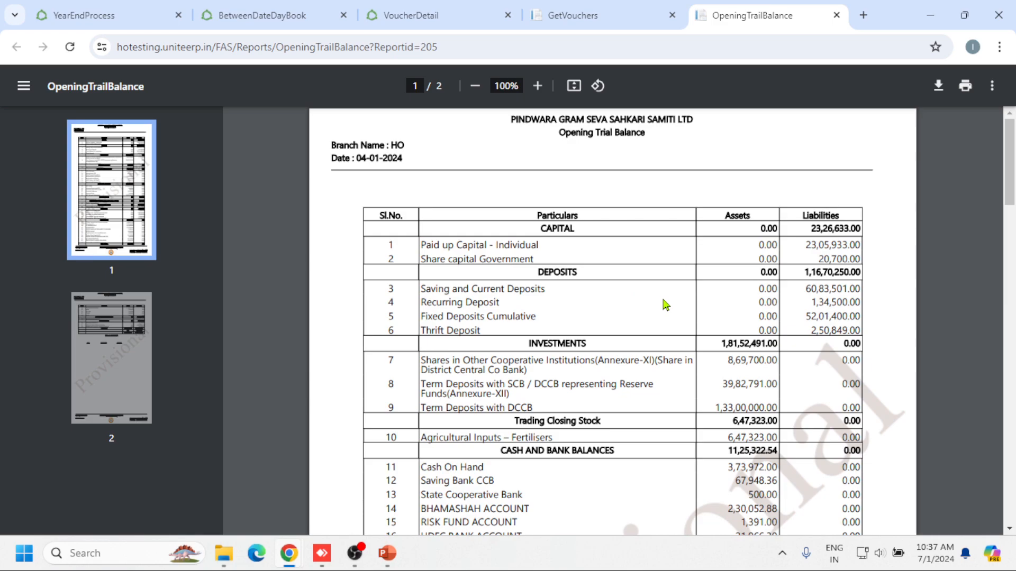
pyautogui.click(402, 15)
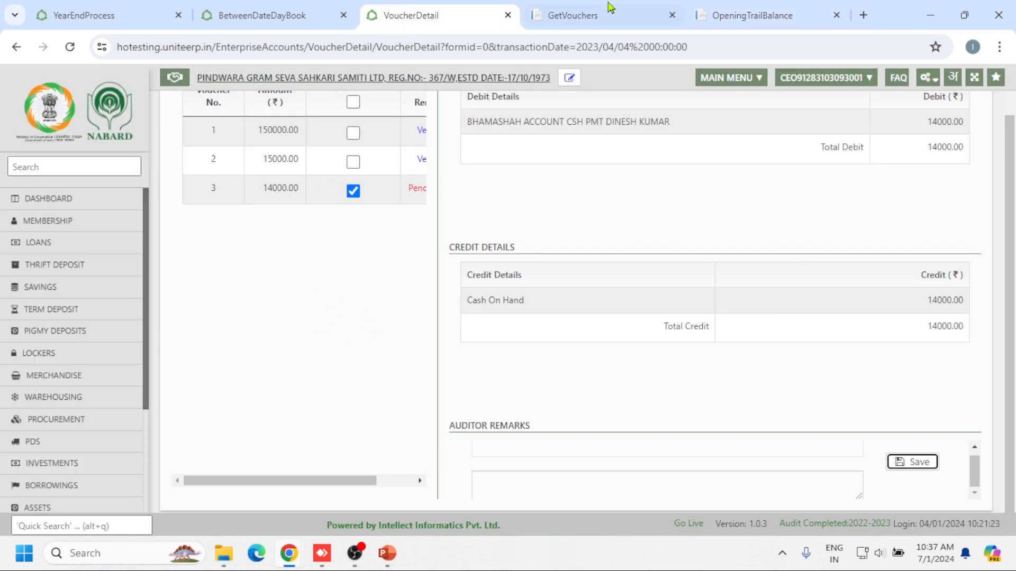
pyautogui.click(239, 13)
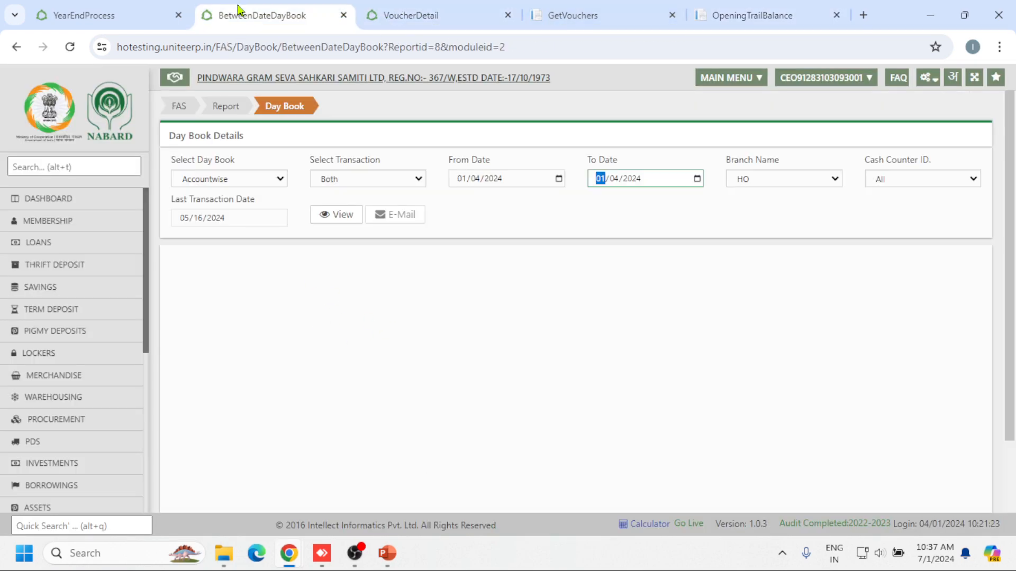
# - Open the Opening Trial Balance from the FAS reports and generate it as PDF for branch HO with from date 01/04/2024
pyautogui.click(209, 107)
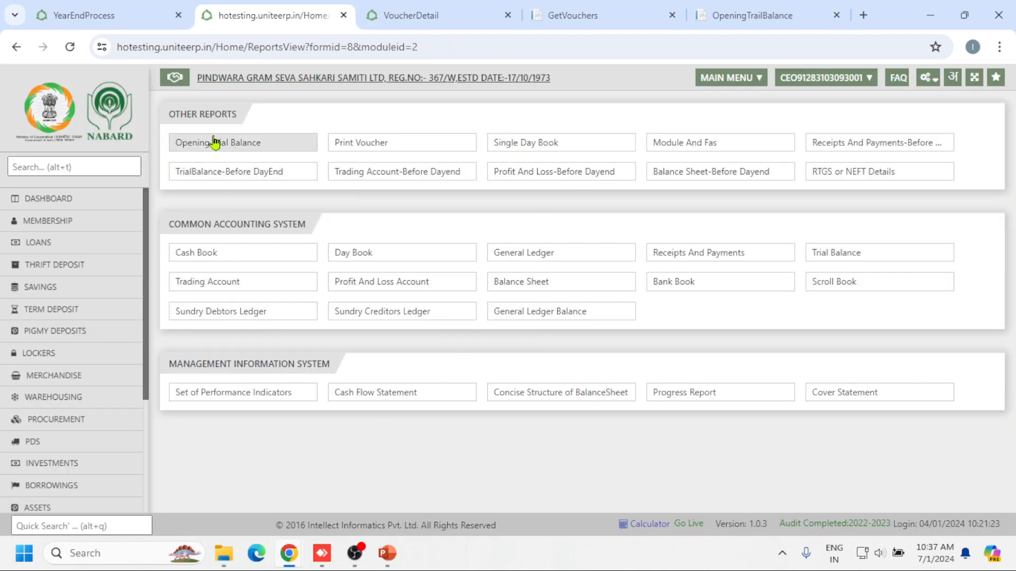
pyautogui.click(227, 146)
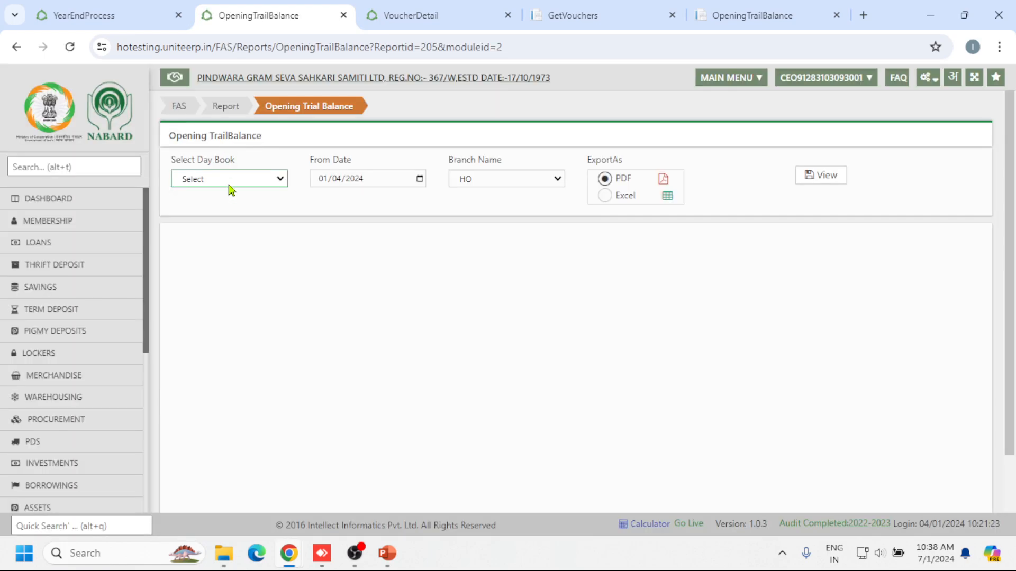
pyautogui.click(241, 181)
pyautogui.click(240, 209)
pyautogui.click(815, 178)
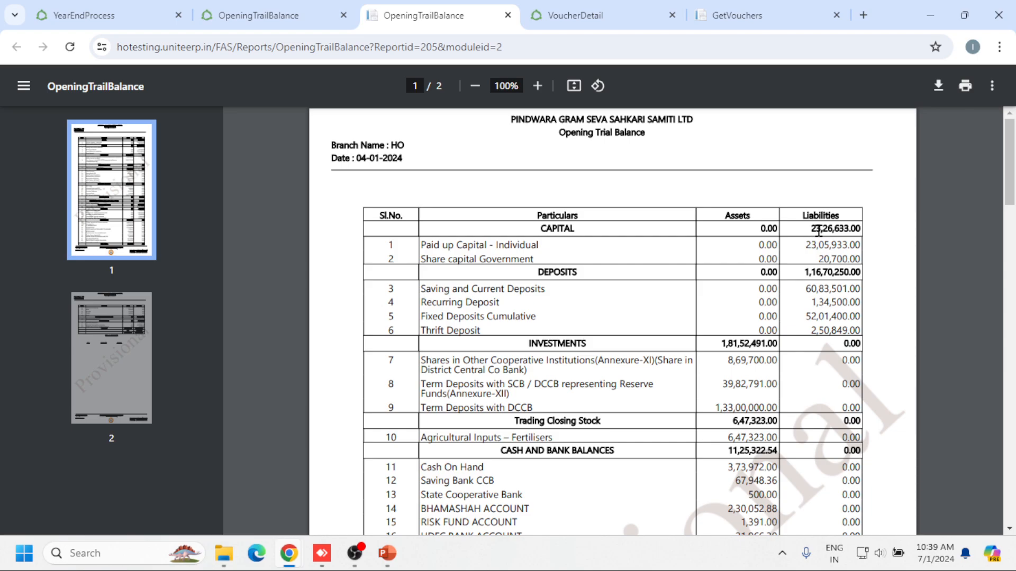
# - Examine the account heads of the new opening trial balance report from Capital down to Fixed Assets
pyautogui.scroll(-1, 664, 261)
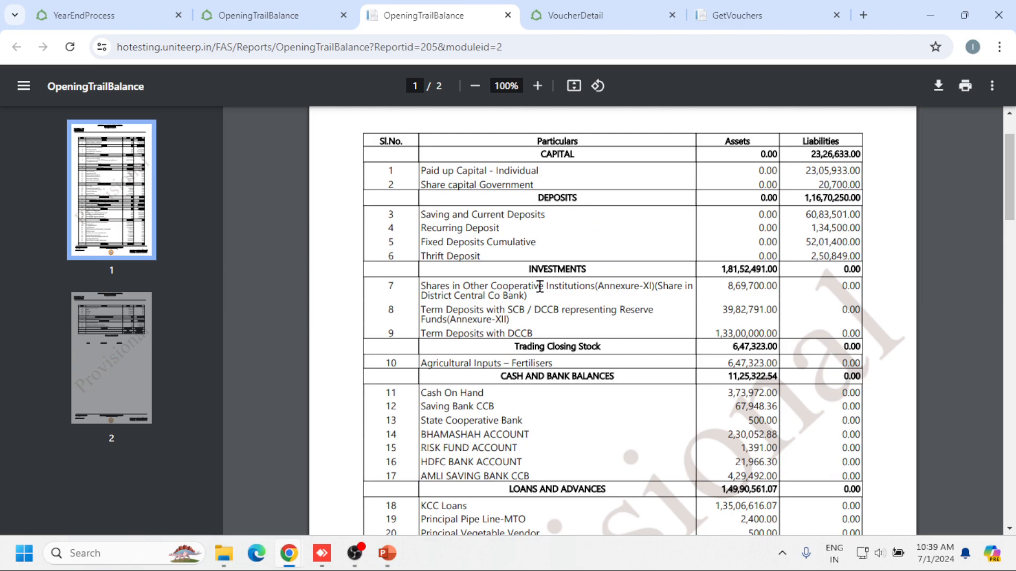
pyautogui.scroll(-2, 732, 307)
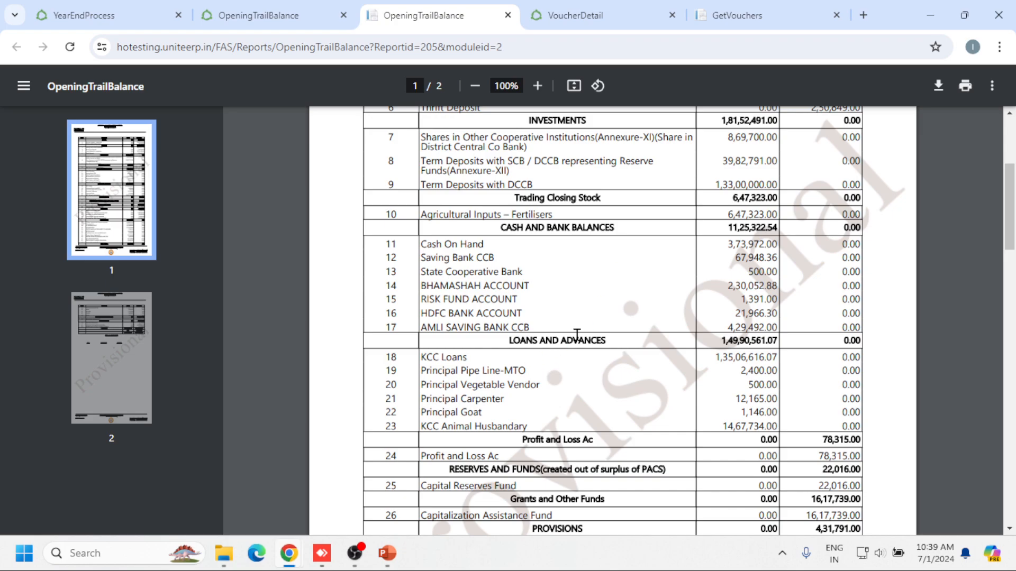
pyautogui.scroll(-2, 574, 339)
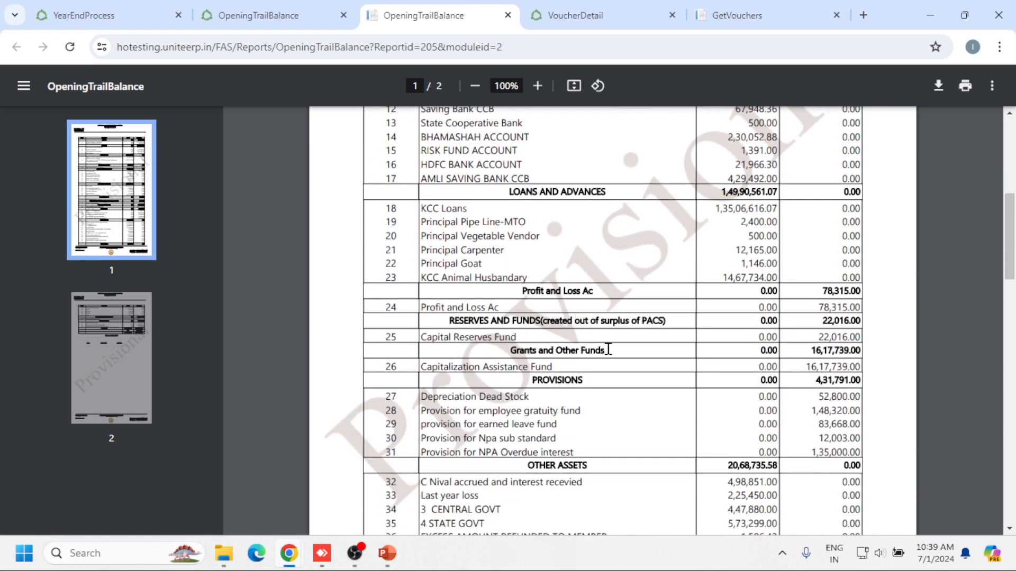
pyautogui.scroll(-2, 607, 350)
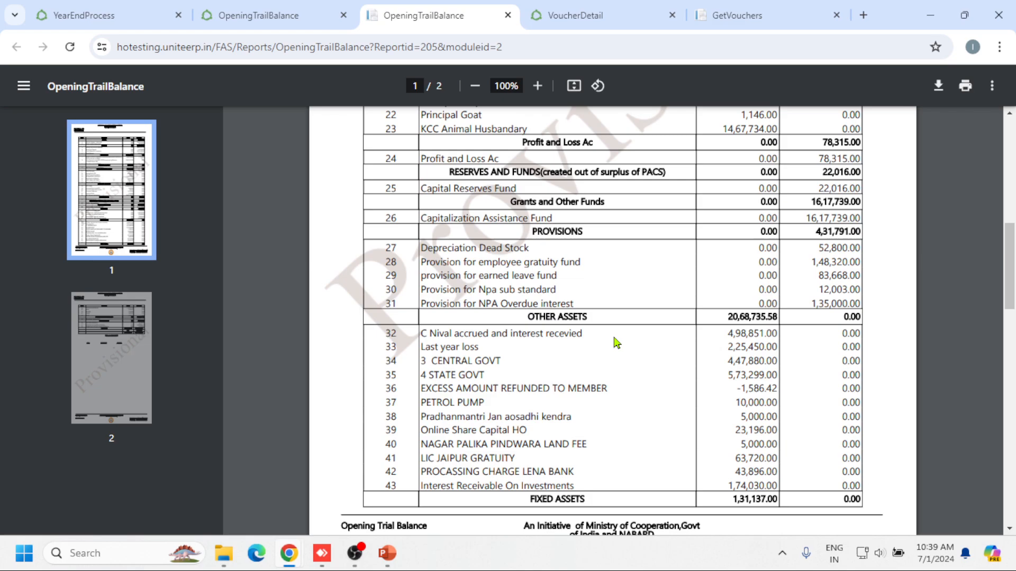
pyautogui.scroll(-5, 616, 329)
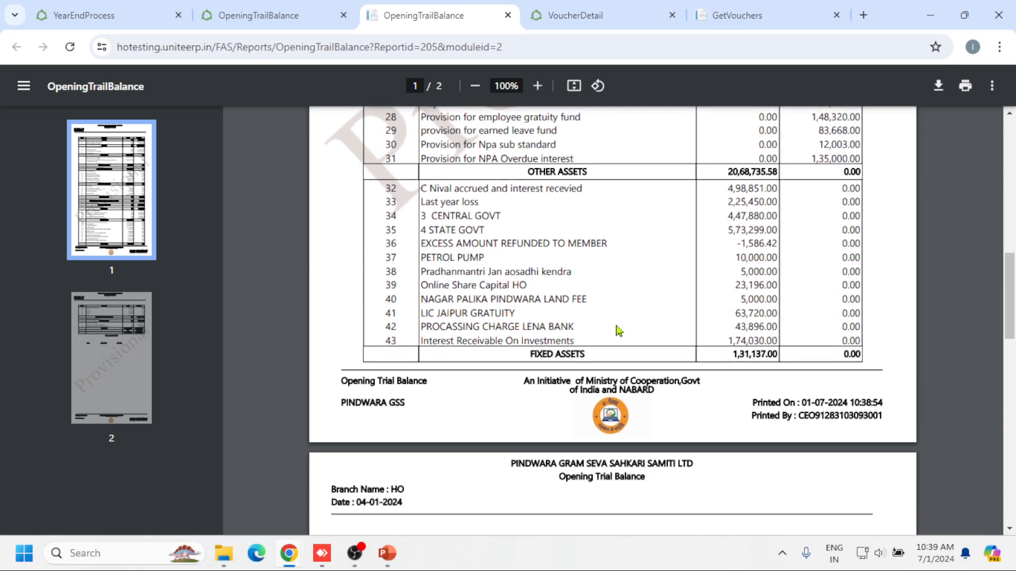
# - Review the account heads on the opening trial balance's second page, and open the Chart of Accounts from the FAS configuration
pyautogui.scroll(-1, 616, 329)
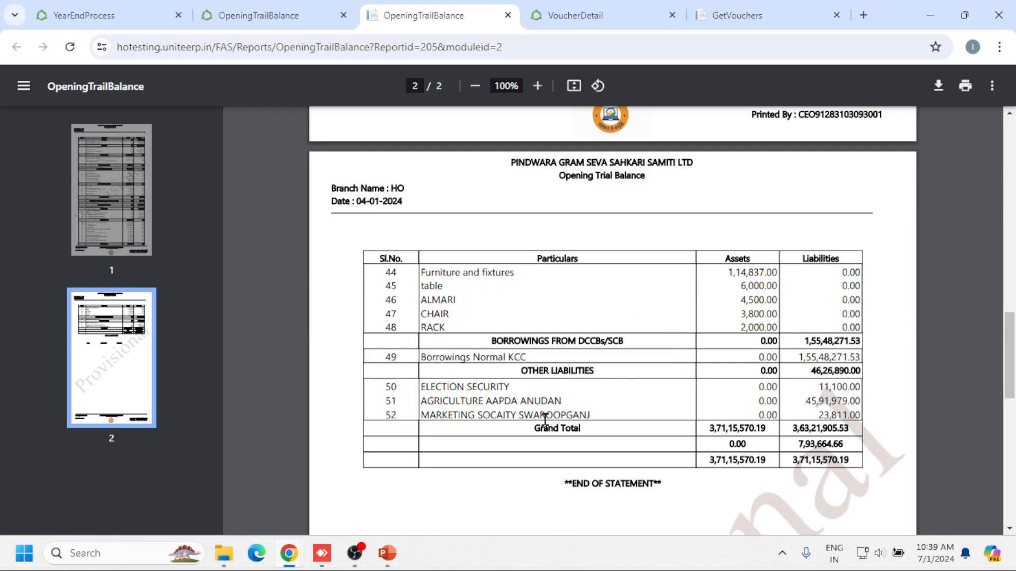
pyautogui.scroll(1, 631, 386)
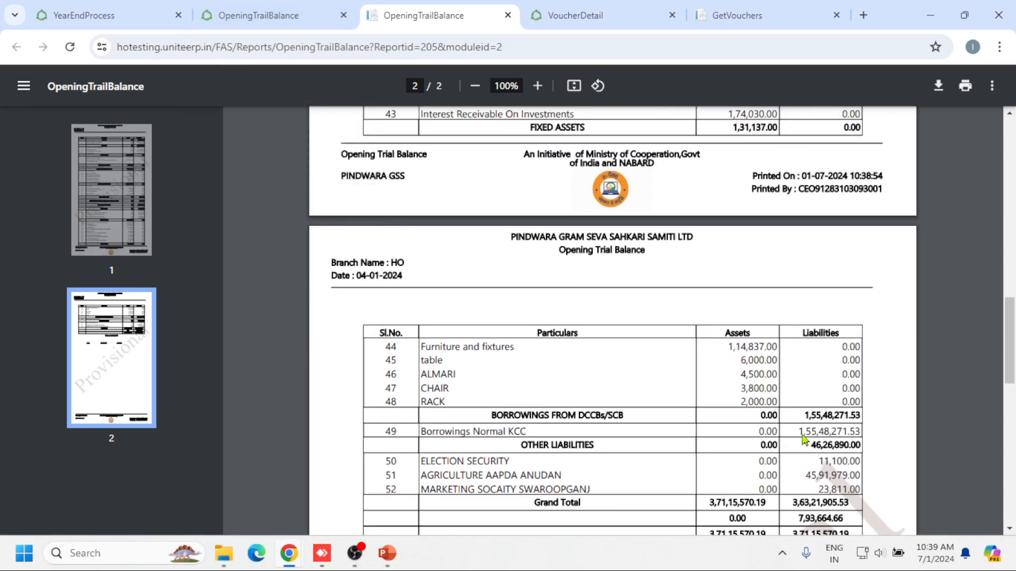
pyautogui.click(258, 19)
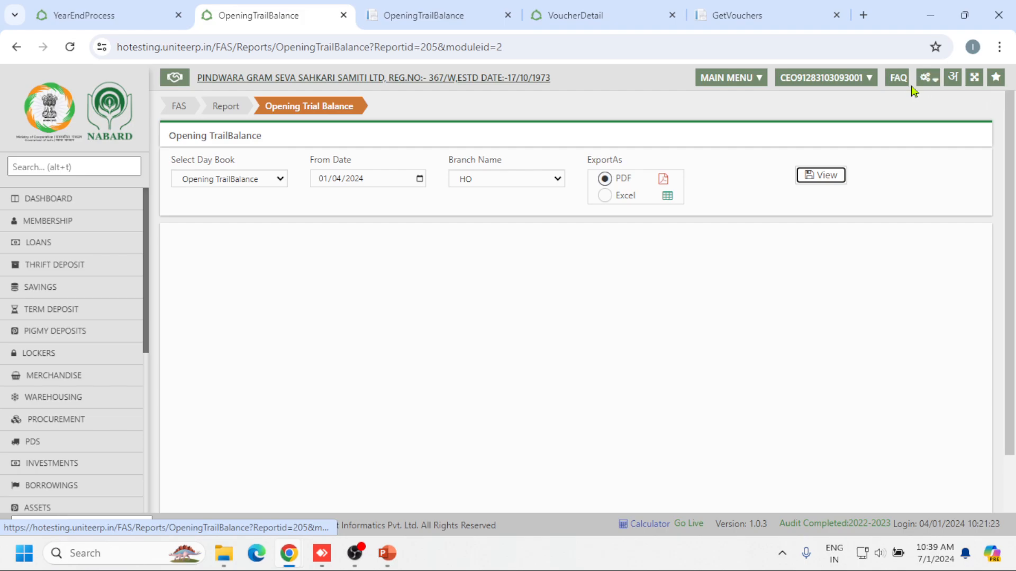
pyautogui.click(930, 79)
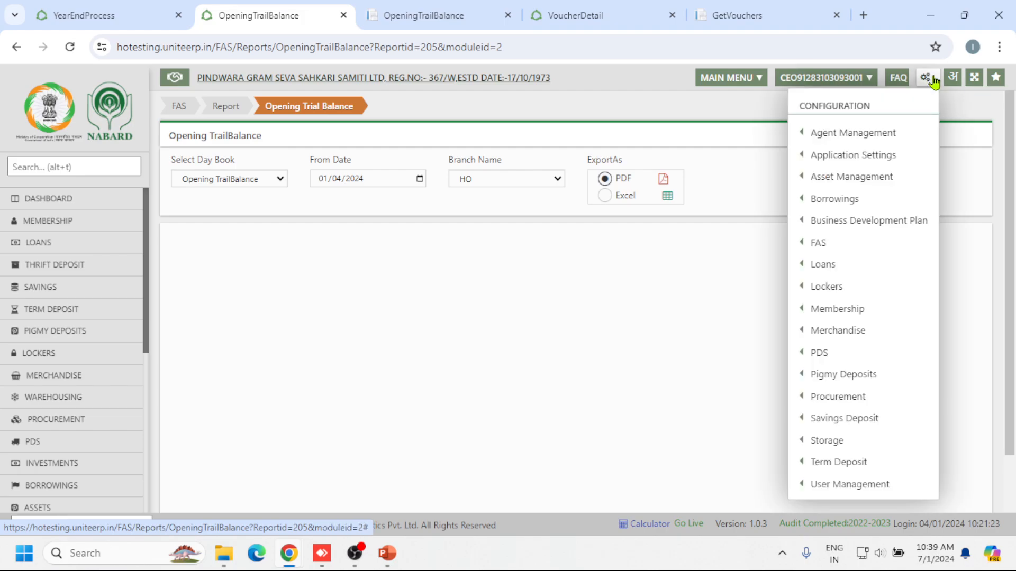
pyautogui.moveTo(899, 231)
pyautogui.moveTo(858, 244)
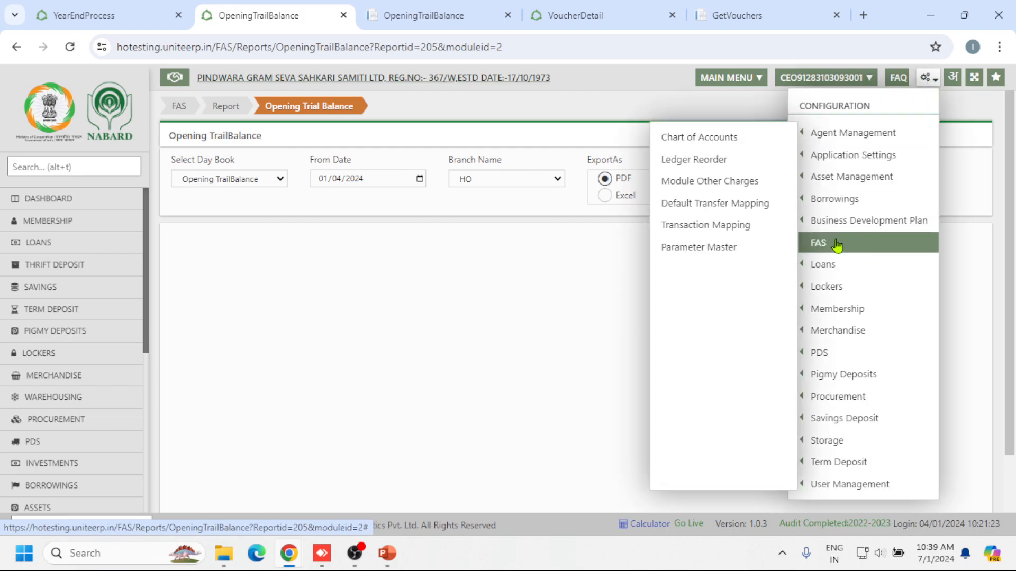
pyautogui.click(717, 139)
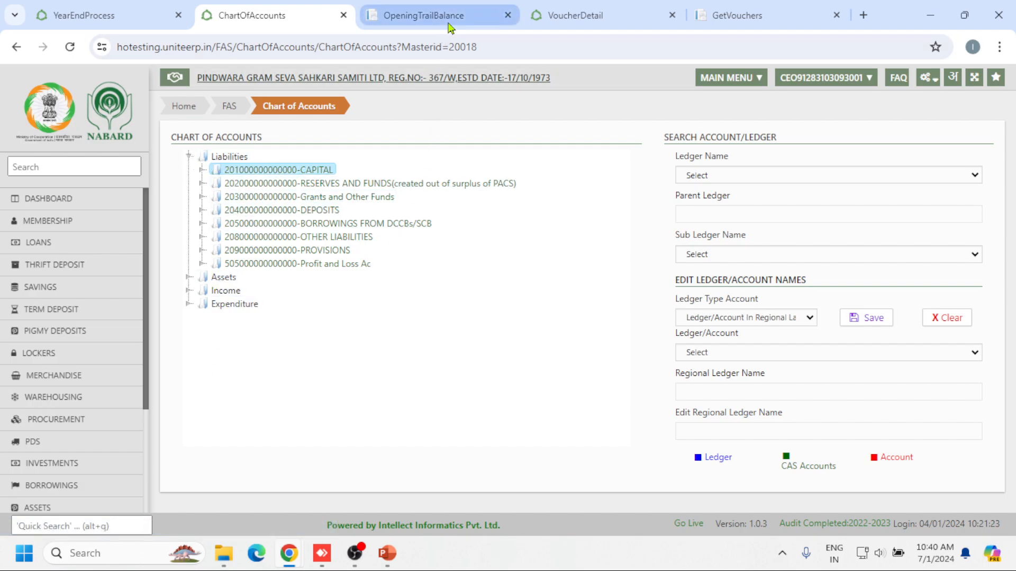
# - Compare the account heads in the opening trial balance report with the ledger groups in the Chart of Accounts
pyautogui.moveTo(449, 27)
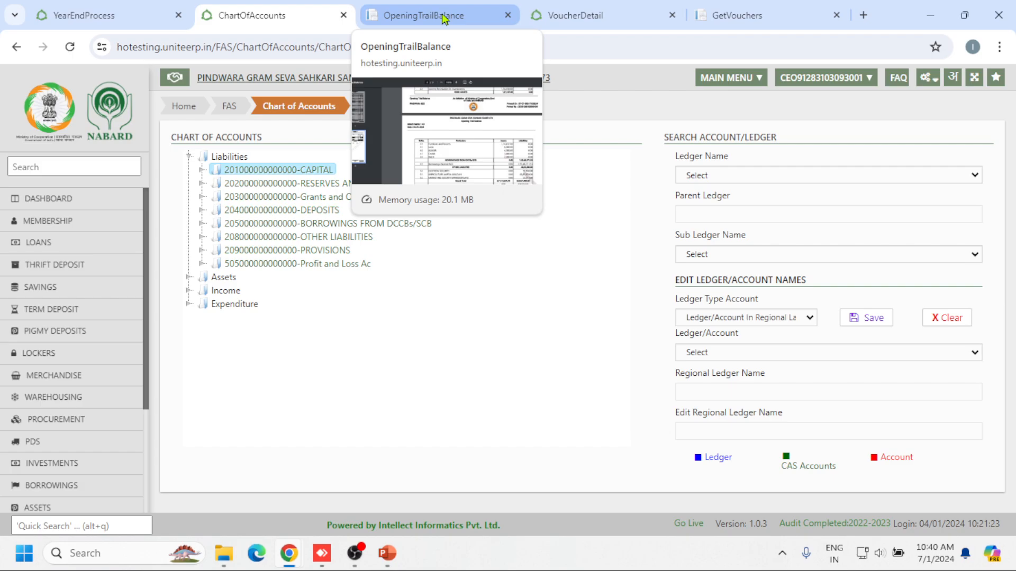
pyautogui.click(443, 19)
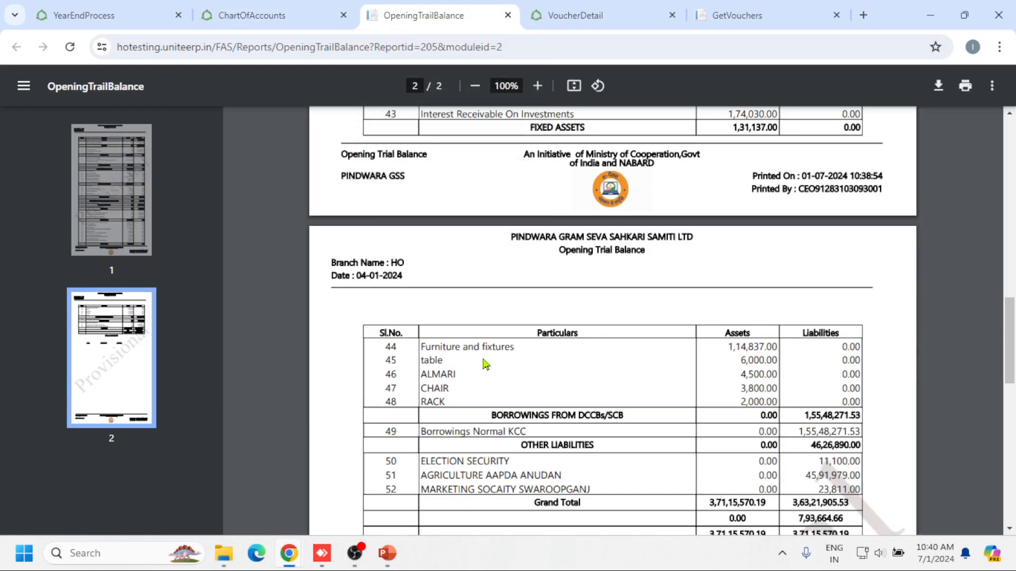
pyautogui.click(286, 14)
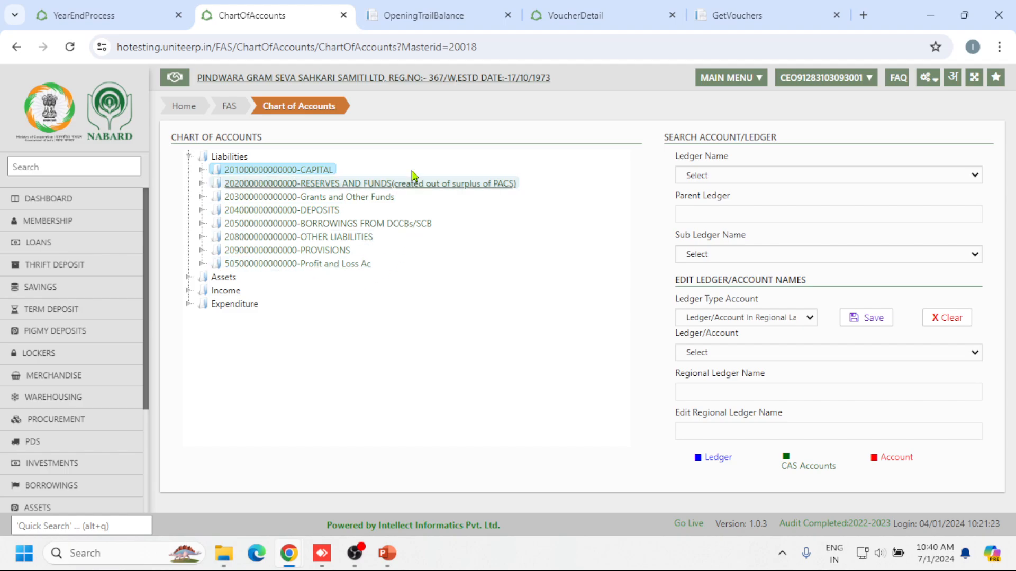
pyautogui.click(452, 12)
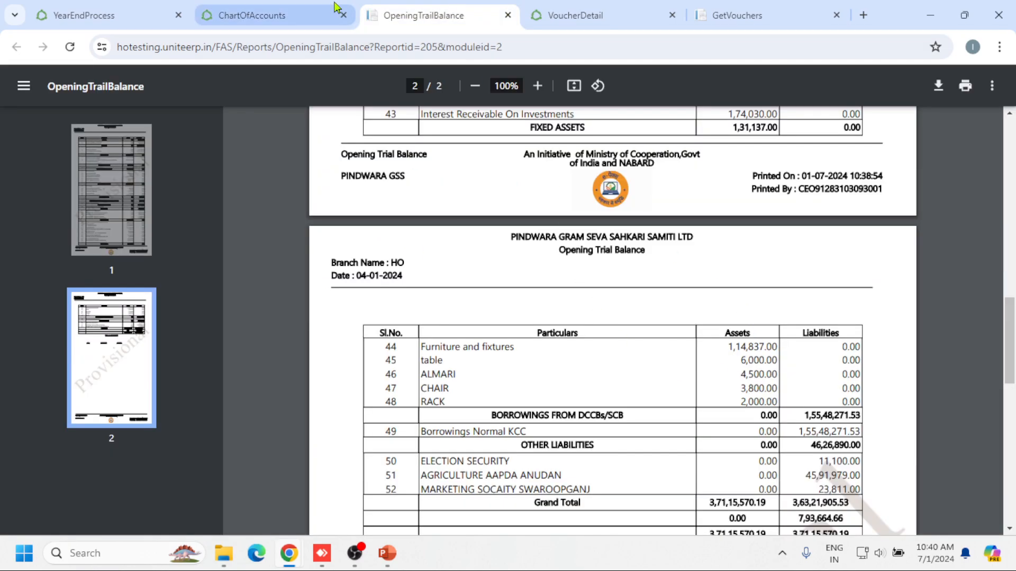
pyautogui.click(291, 8)
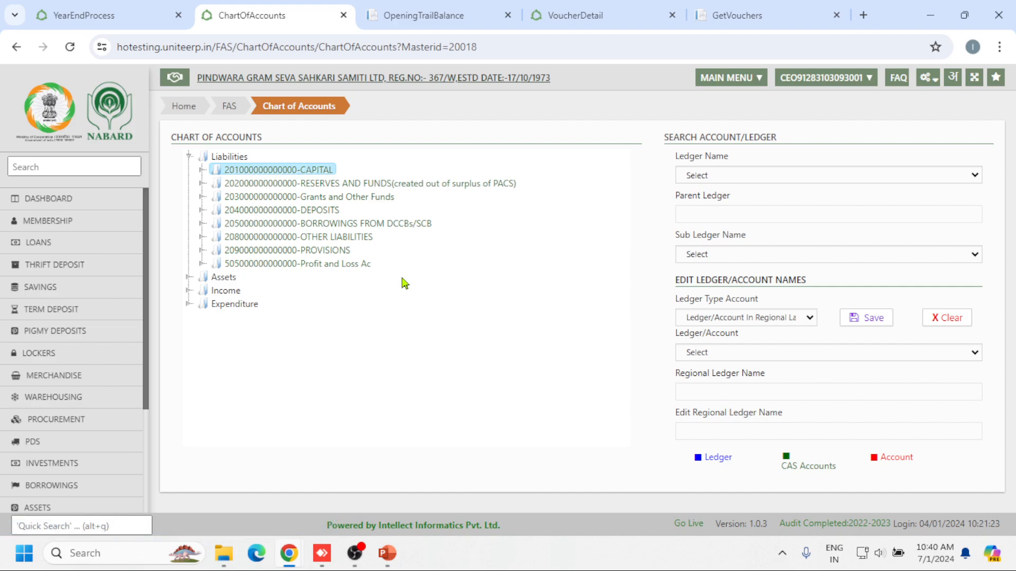
# - Examine the Other Liabilities entries, grand total rows and signature section at the end of the opening trial balance report
pyautogui.click(423, 15)
pyautogui.scroll(-3, 838, 318)
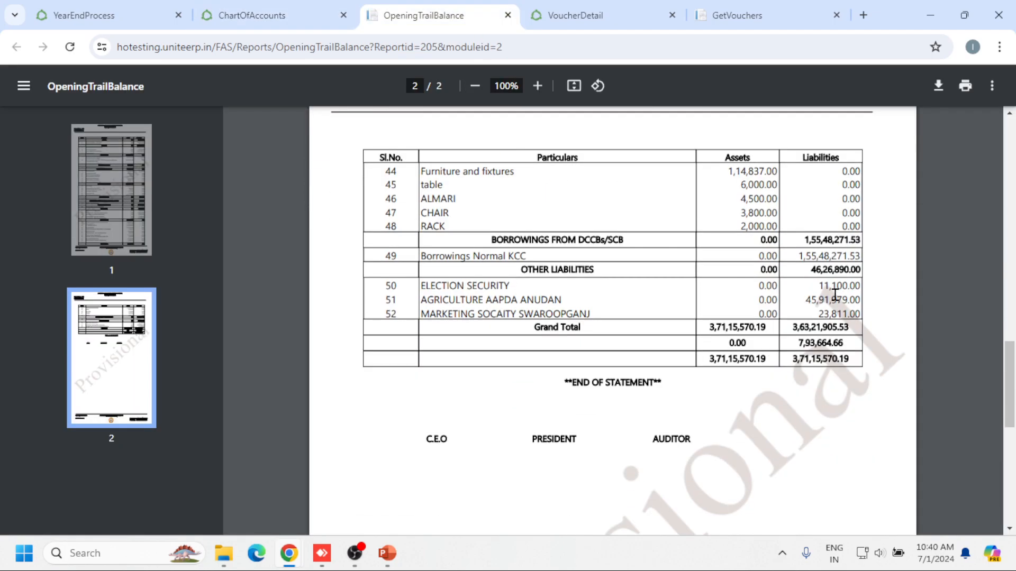
pyautogui.scroll(-5, 834, 294)
pyautogui.scroll(3, 709, 363)
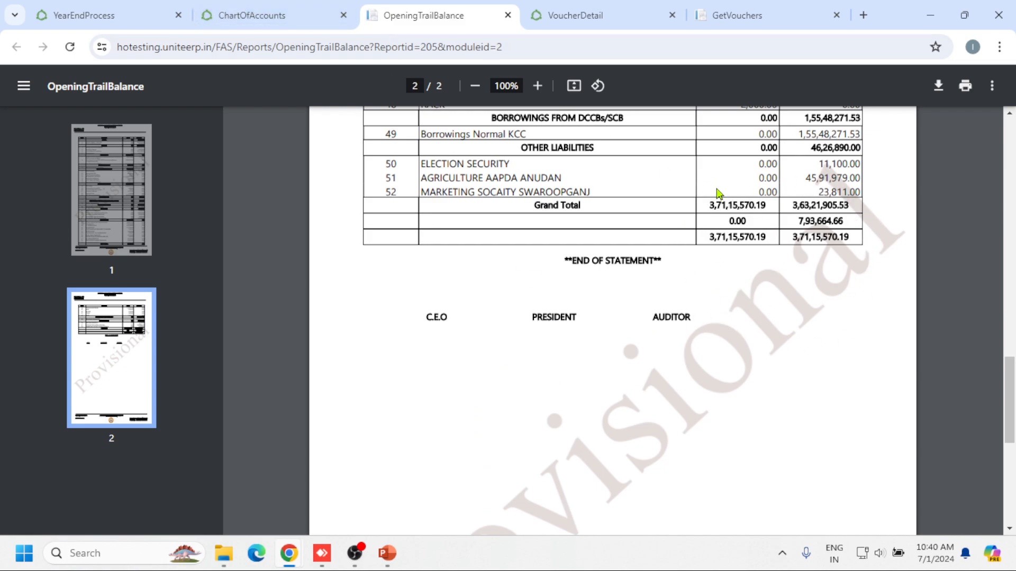
pyautogui.scroll(3, 770, 408)
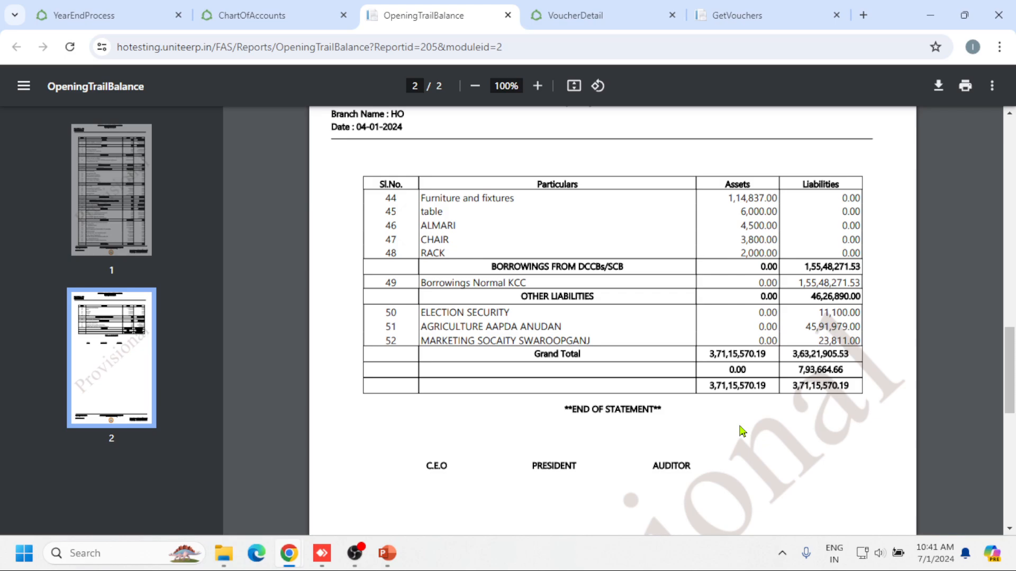
# - Open the Day Book report from the FAS workflow and set the day book type to Accountwise
pyautogui.click(241, 6)
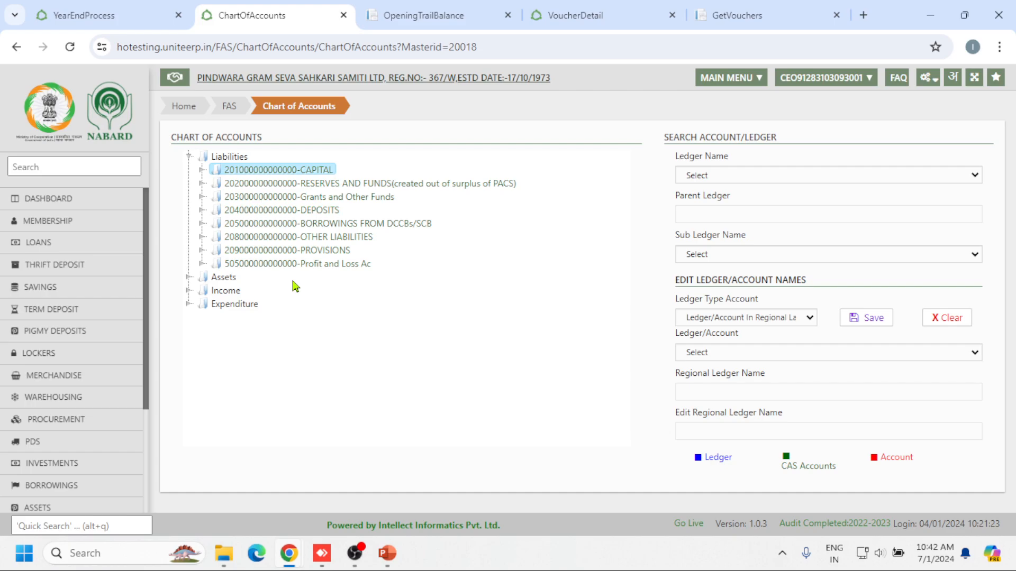
pyautogui.scroll(-3, 83, 351)
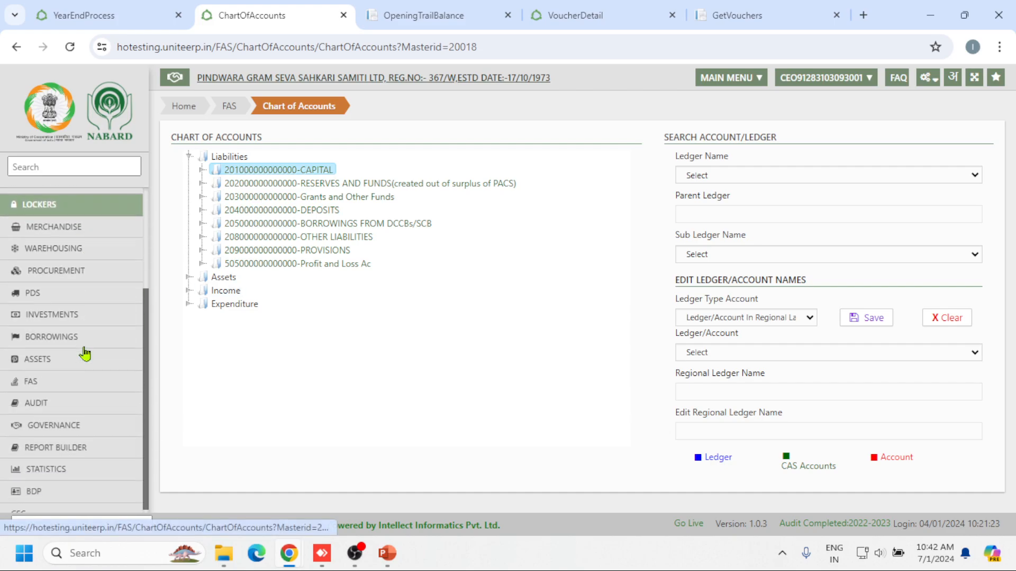
pyautogui.click(36, 385)
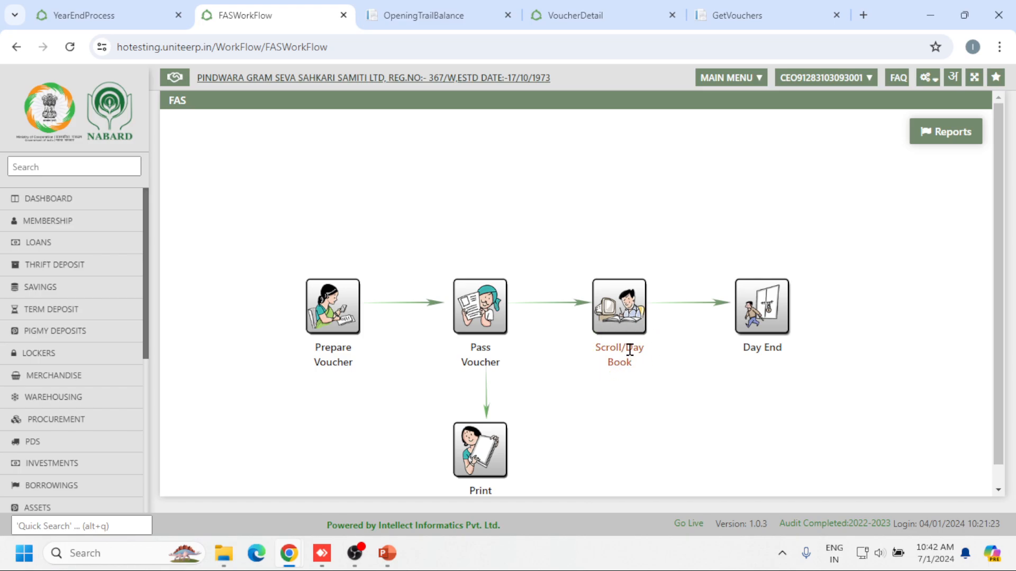
pyautogui.click(615, 341)
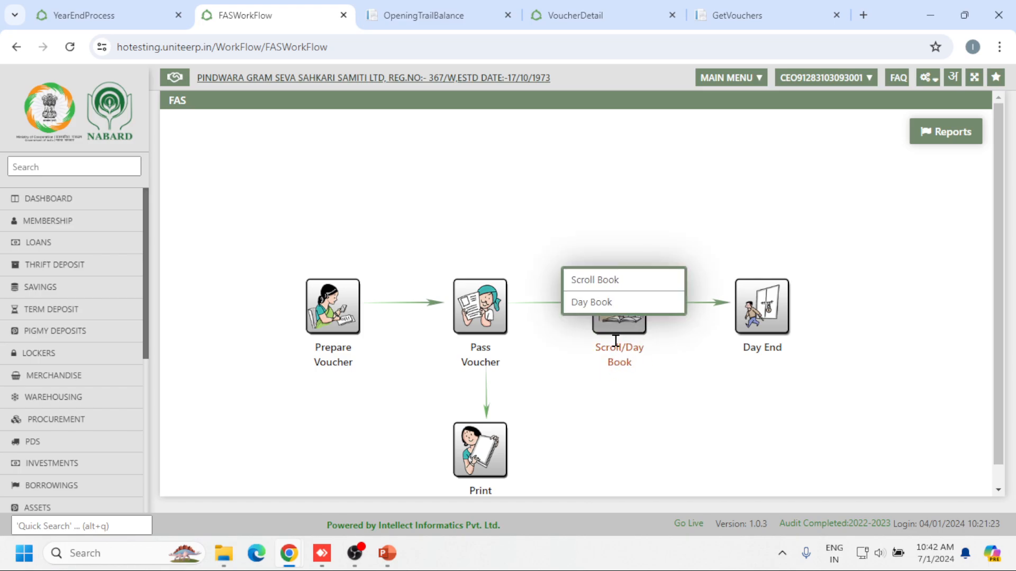
pyautogui.click(615, 303)
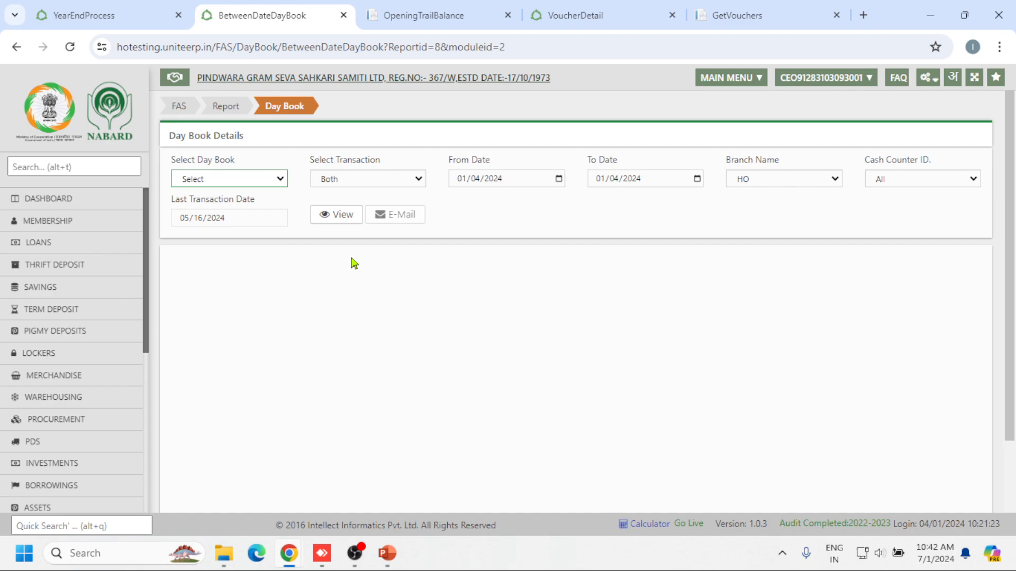
pyautogui.click(239, 178)
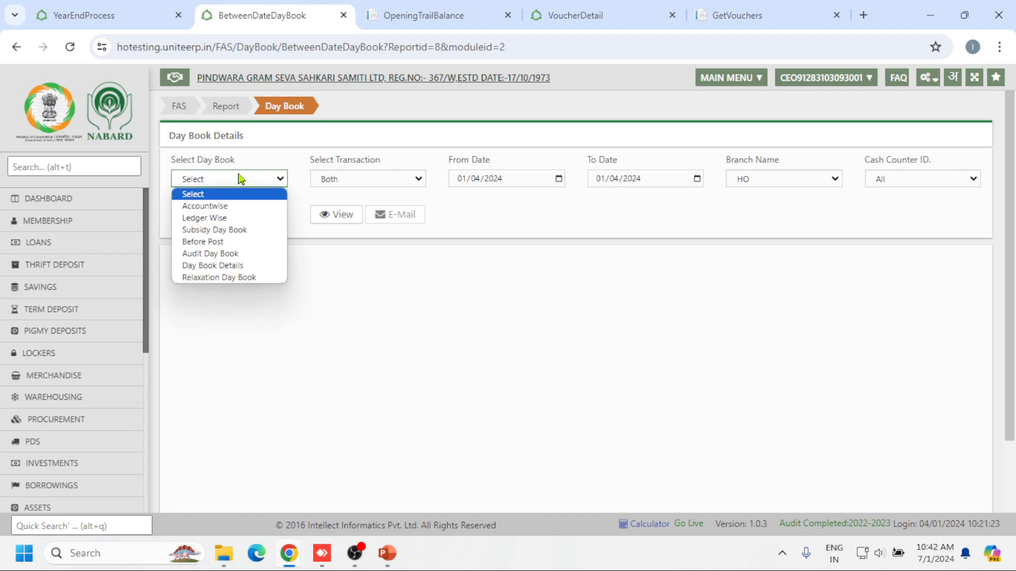
pyautogui.click(234, 206)
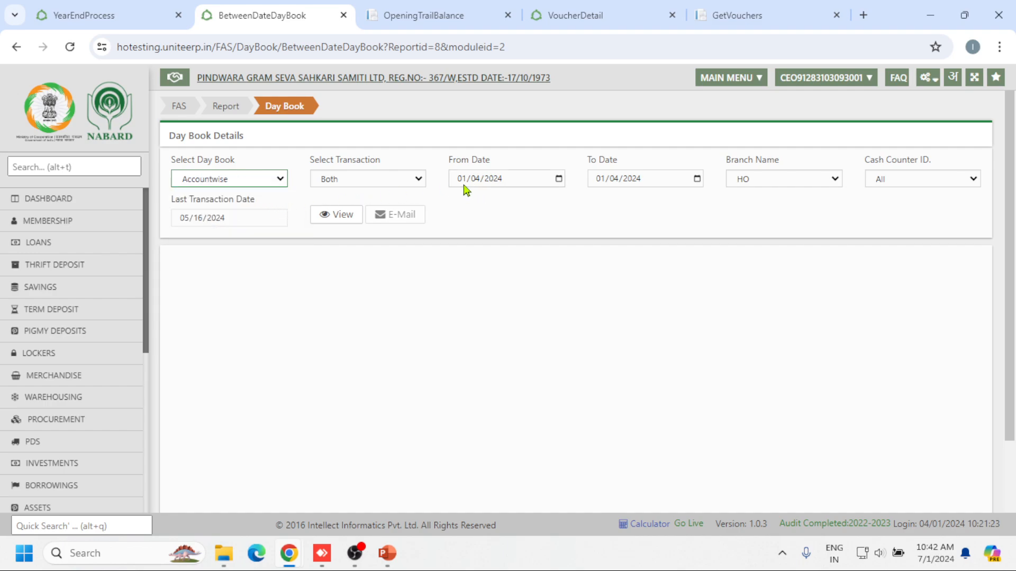
# - Set the day book period from 04/01/2023 to 04/14/2023 and generate the report
pyautogui.click(498, 187)
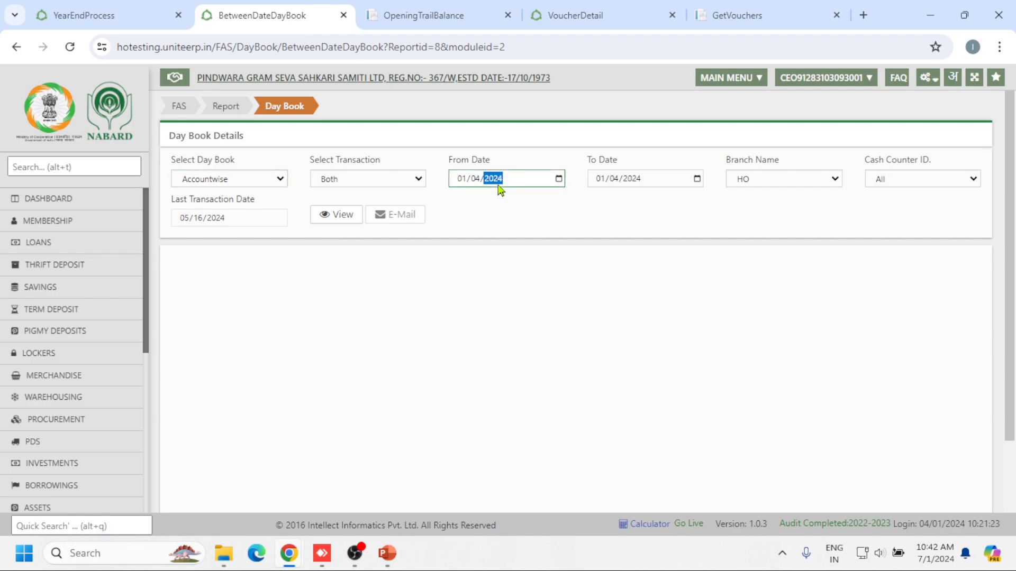
pyautogui.click(456, 184)
pyautogui.write('04/01')
pyautogui.press('Tab')
pyautogui.write('04/')
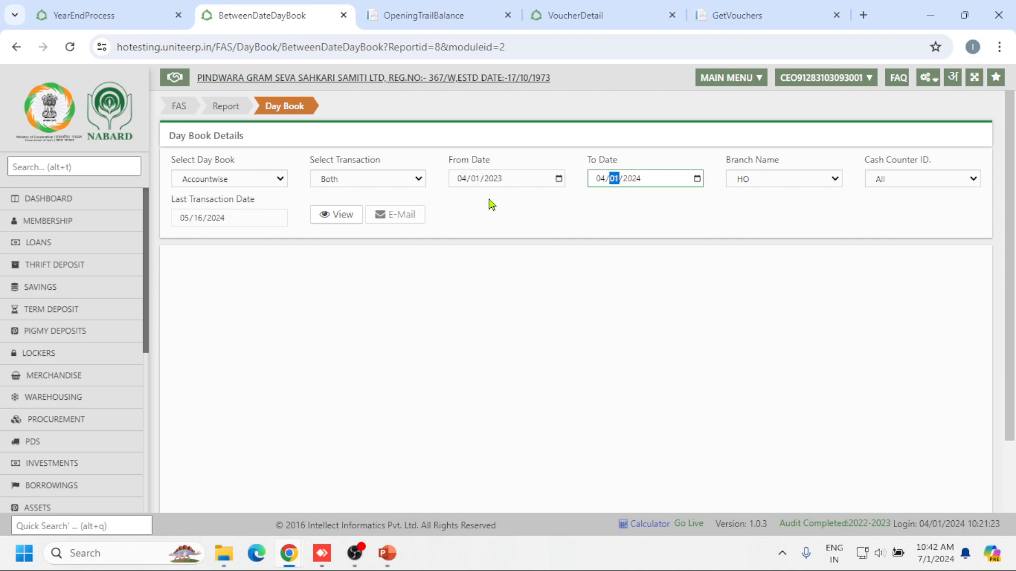
pyautogui.write('14')
pyautogui.press('Tab')
pyautogui.press('Tab')
pyautogui.press('Tab')
pyautogui.press('Tab')
pyautogui.press('Tab')
pyautogui.press('Tab')
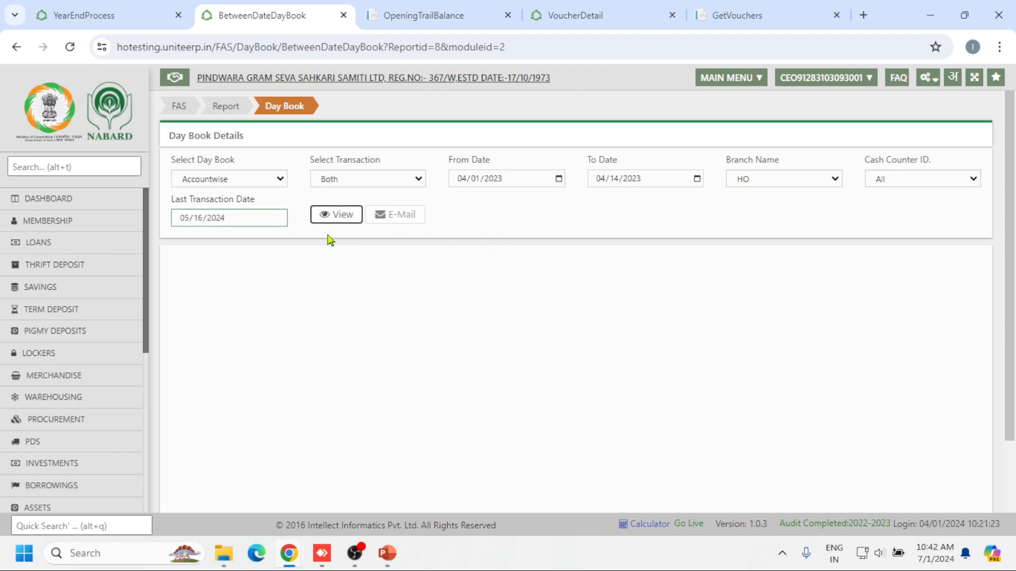
pyautogui.click(326, 219)
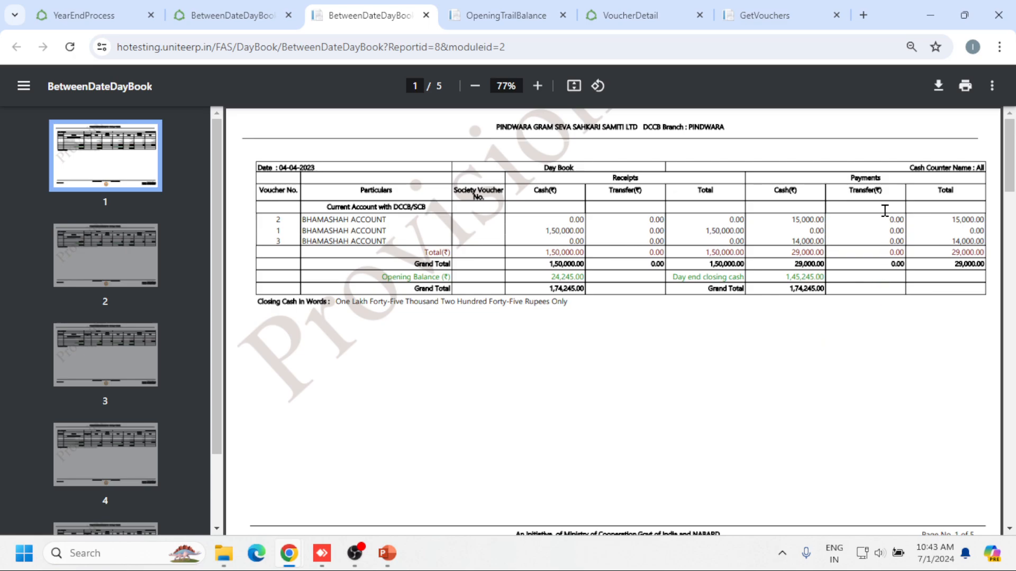
# - Examine the generated day book report's daily entries and closing cash from the first page through the last
pyautogui.scroll(-3, 455, 347)
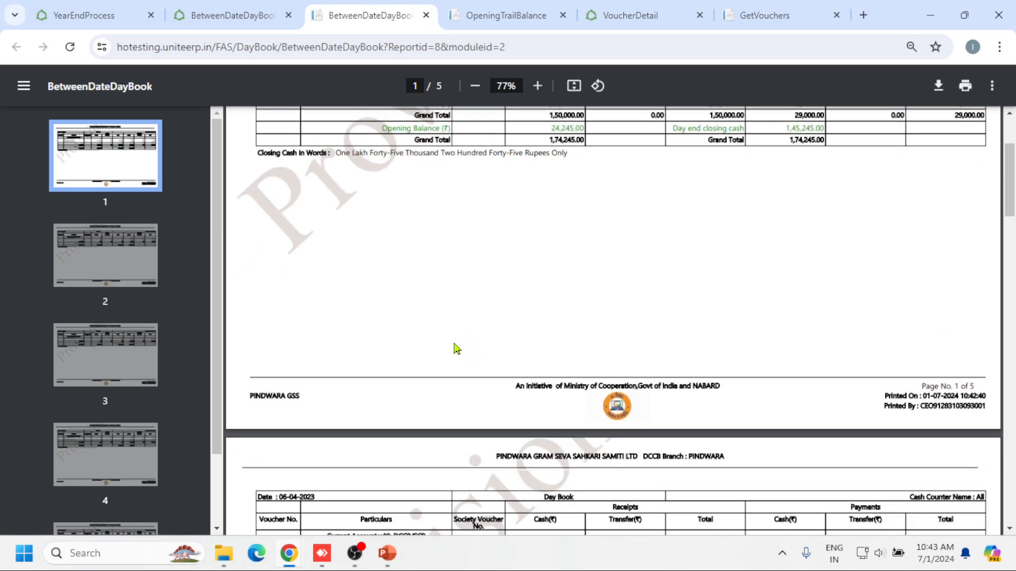
pyautogui.scroll(3, 335, 225)
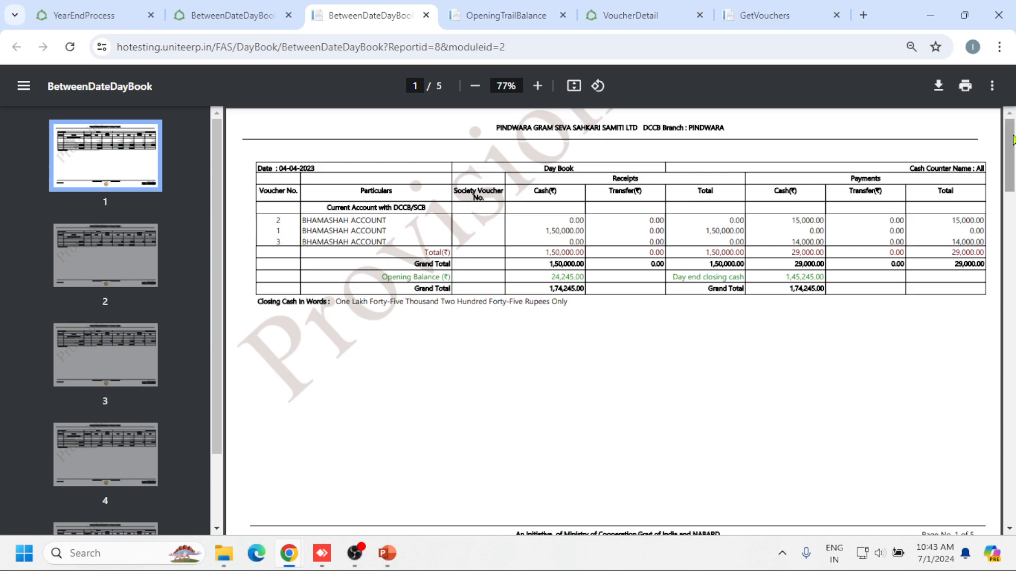
pyautogui.moveTo(1012, 140); pyautogui.dragTo(1011, 476)
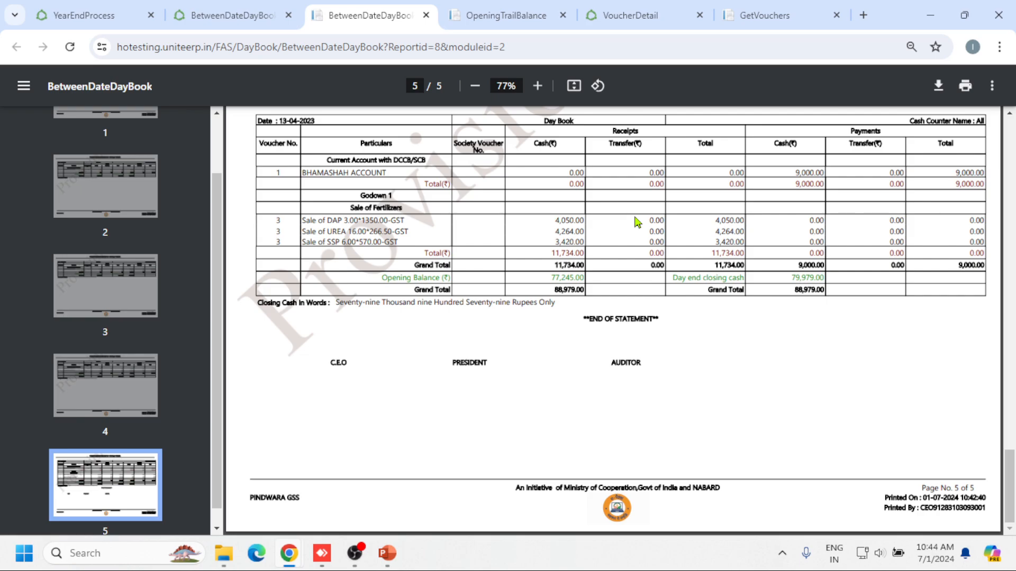
pyautogui.scroll(7, 467, 475)
# - Check the voucher verification page and open reports, and examine the printed vouchers dated 04-04-2023 for comparison with the day book
pyautogui.click(633, 7)
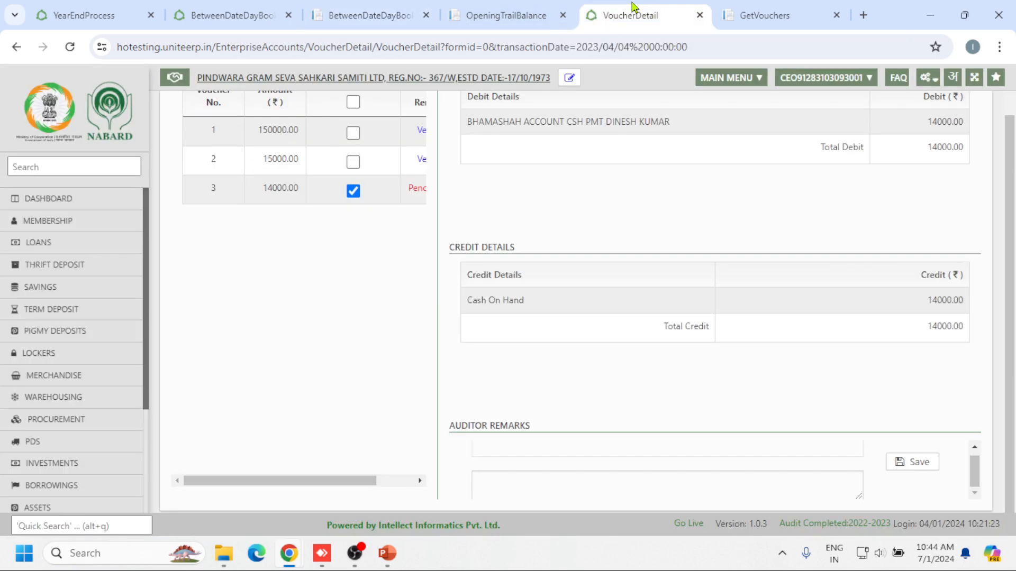
pyautogui.click(526, 11)
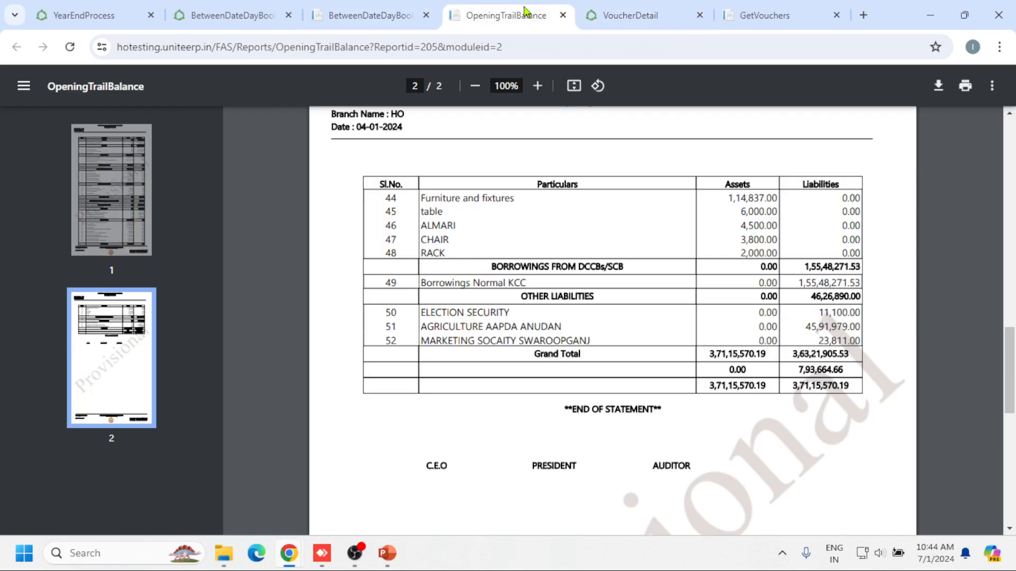
pyautogui.click(748, 7)
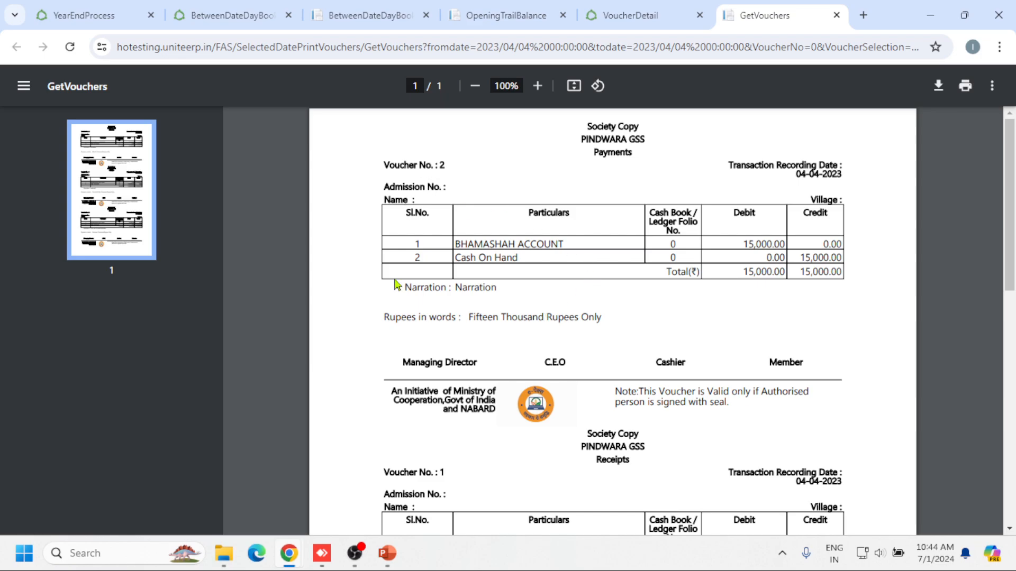
pyautogui.click(358, 21)
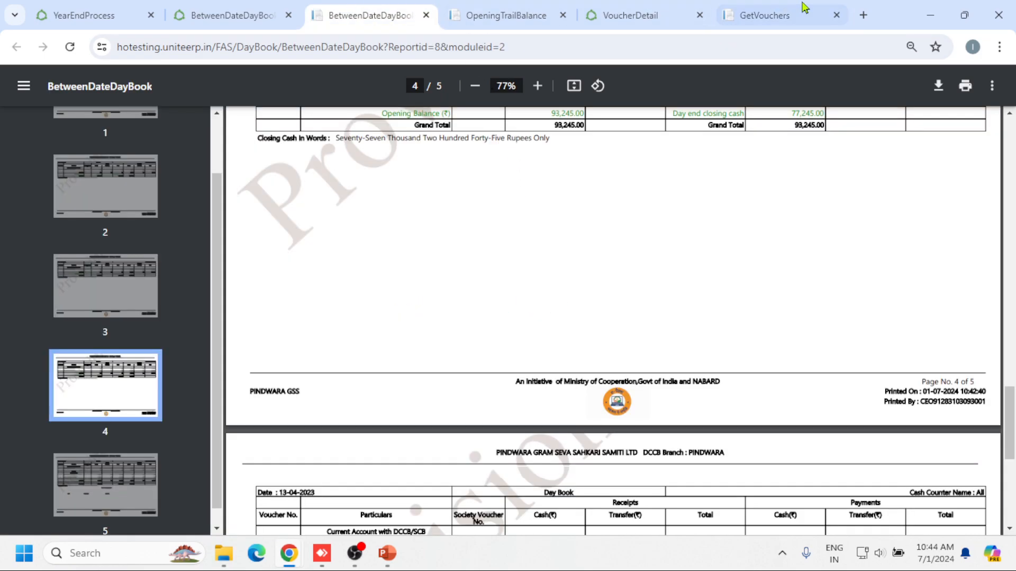
pyautogui.click(788, 15)
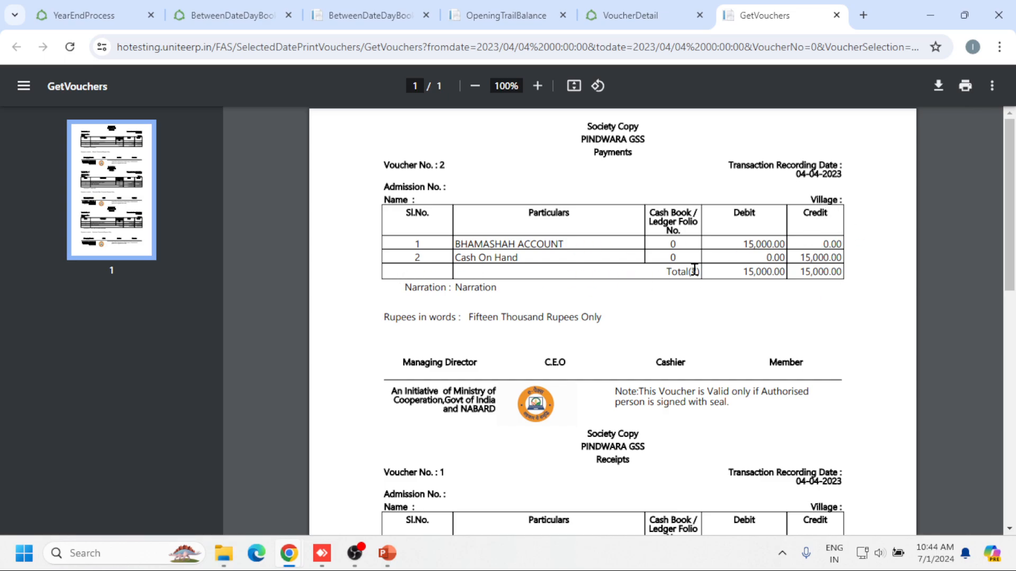
pyautogui.scroll(-5, 762, 284)
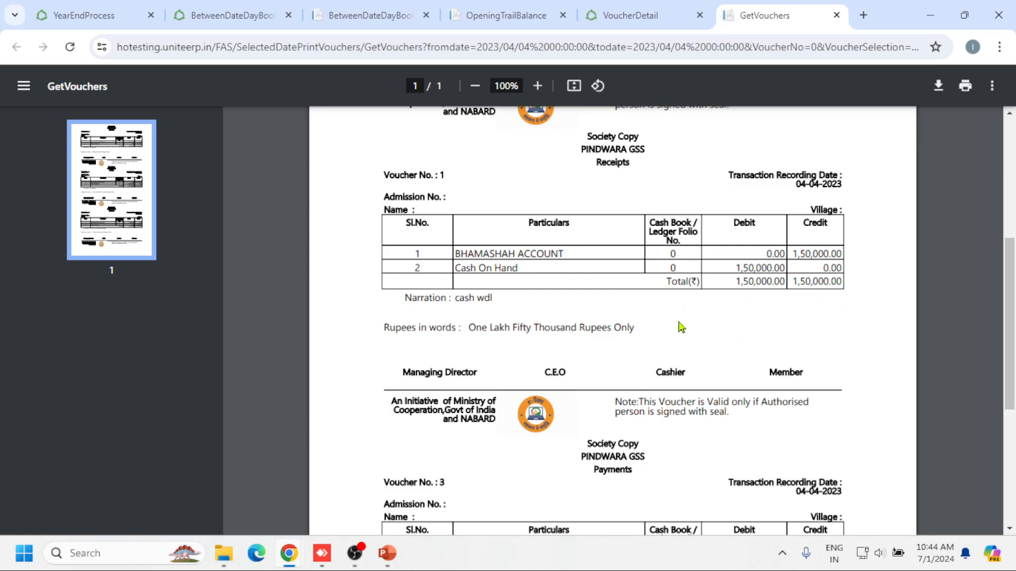
pyautogui.scroll(3, 637, 392)
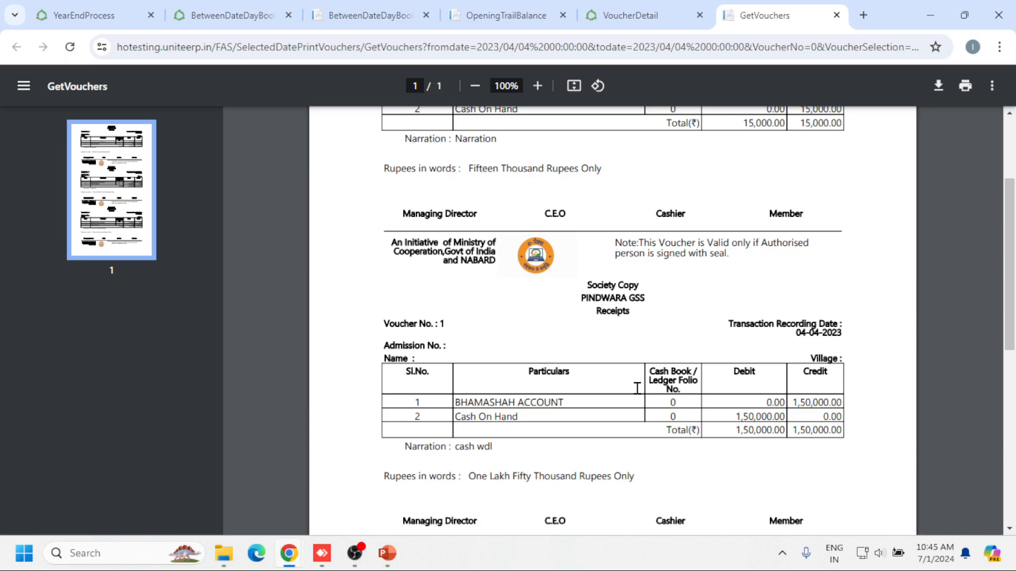
# - Leave the Day Book report form and return to the dashboard with the service modules
pyautogui.click(220, 7)
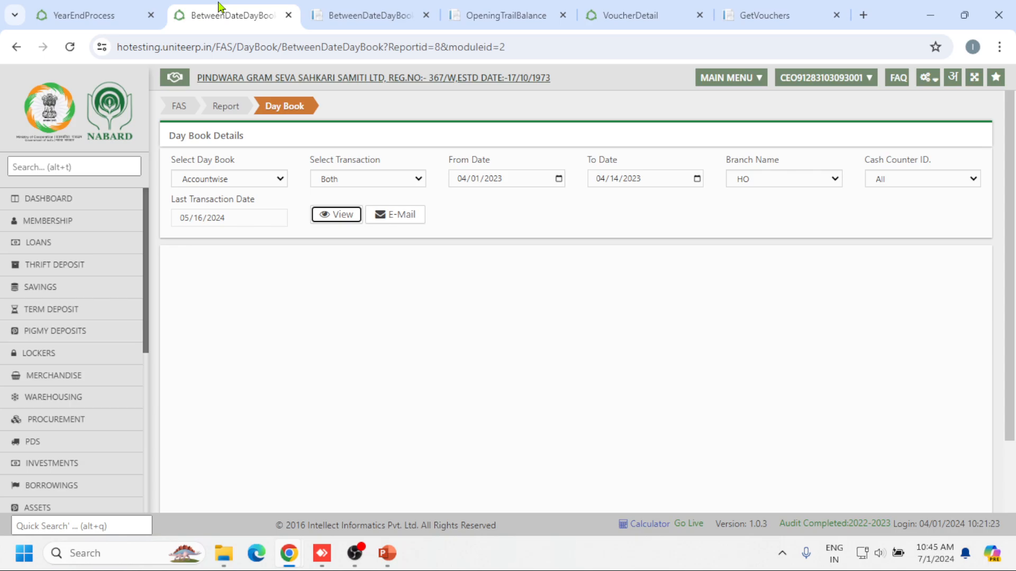
pyautogui.click(82, 15)
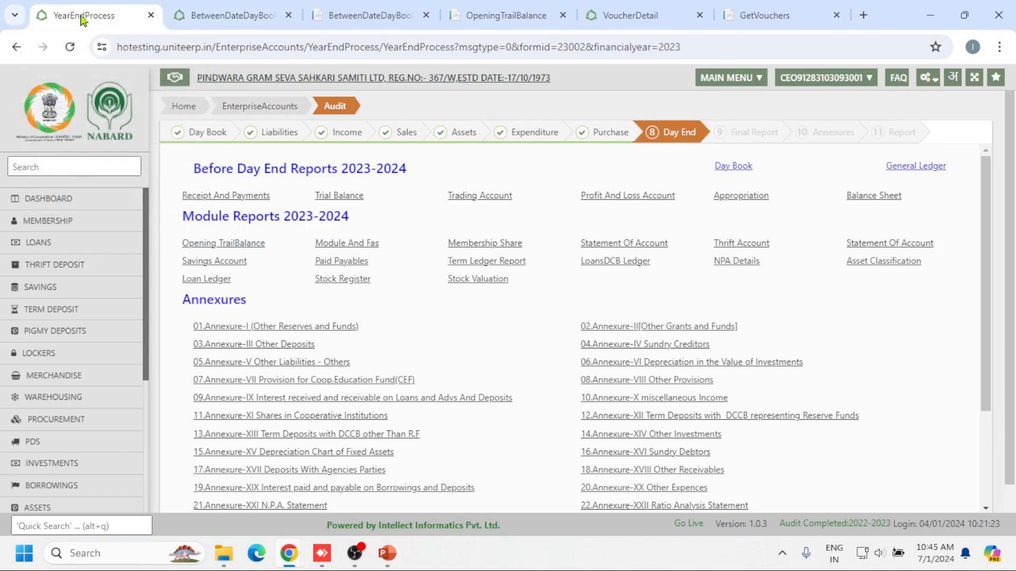
pyautogui.click(205, 8)
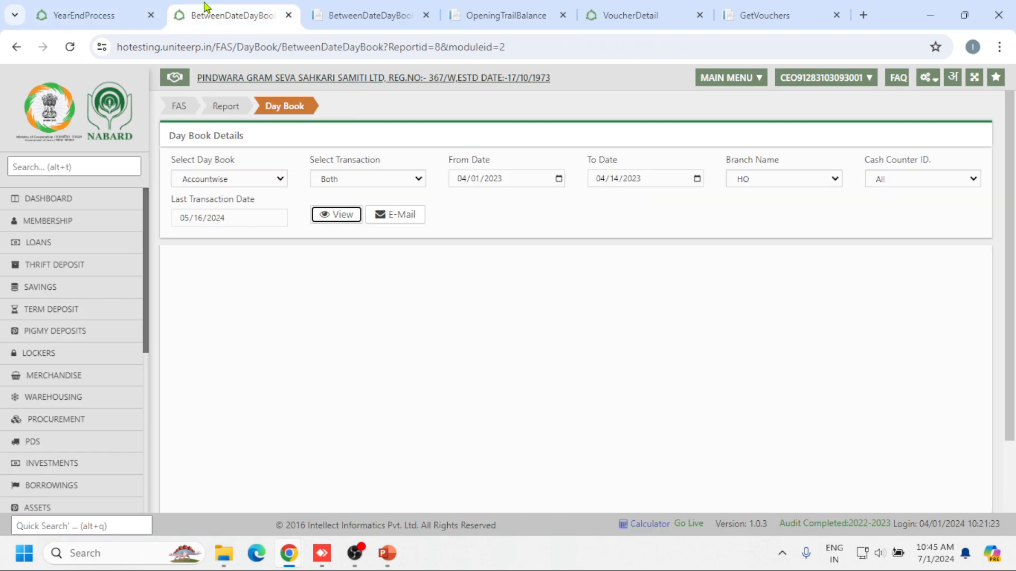
pyautogui.click(103, 207)
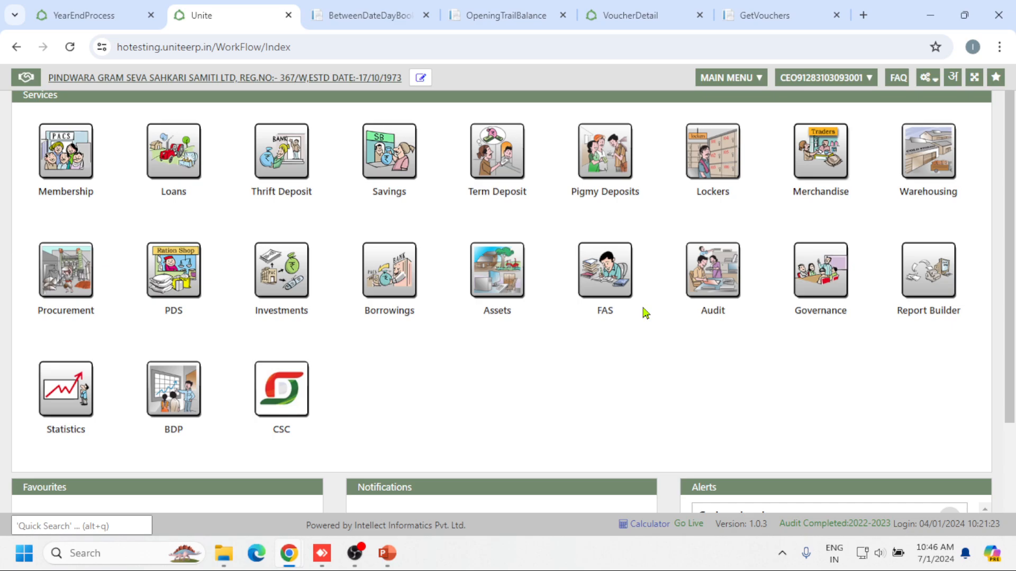
# - Return to the first page of the generated day book report and review the entries dated 04-04-2023
pyautogui.click(374, 7)
pyautogui.click(255, 5)
pyautogui.click(354, 21)
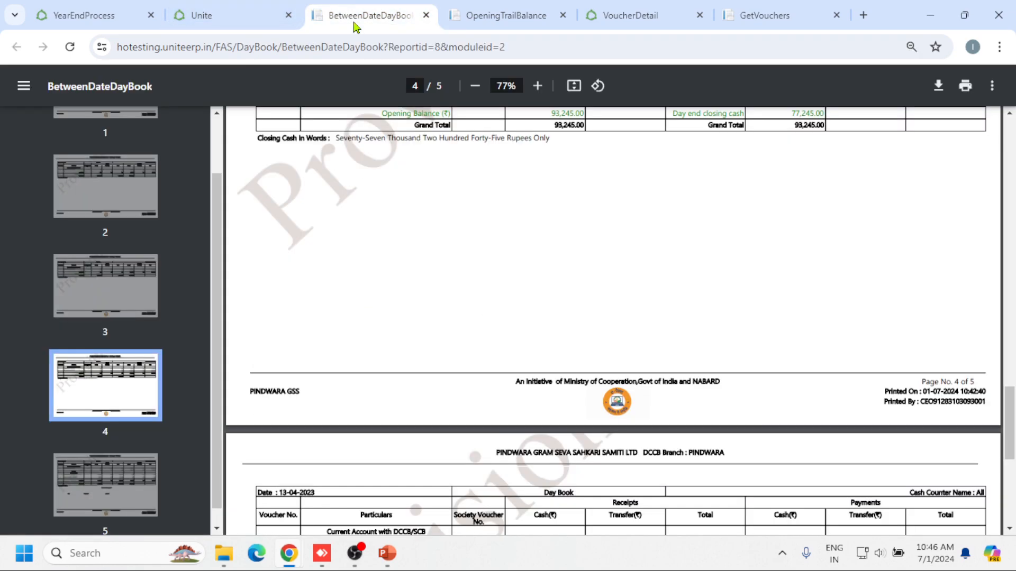
pyautogui.scroll(3, 669, 207)
pyautogui.scroll(20, 671, 207)
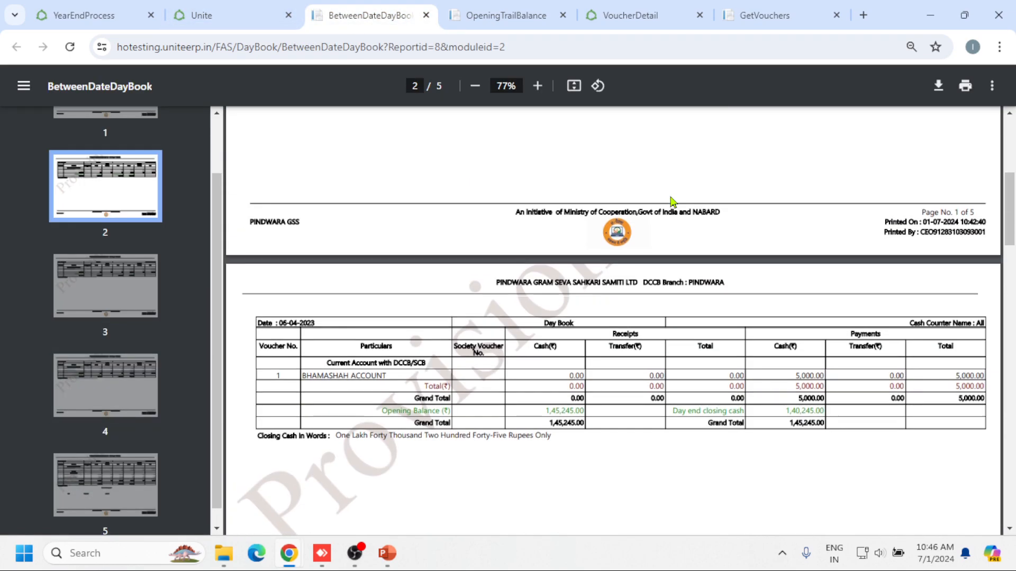
pyautogui.click(249, 9)
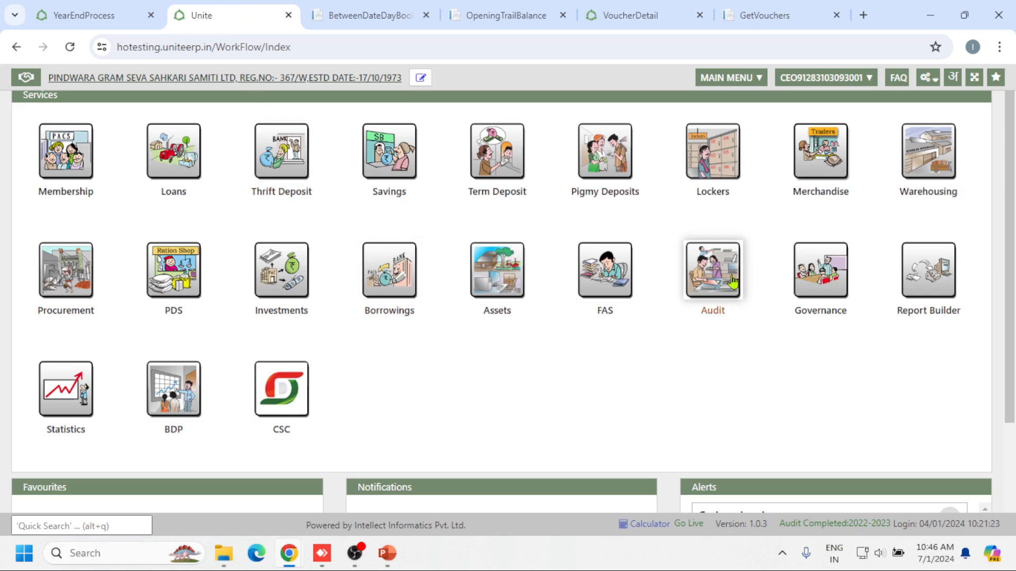
pyautogui.click(378, 16)
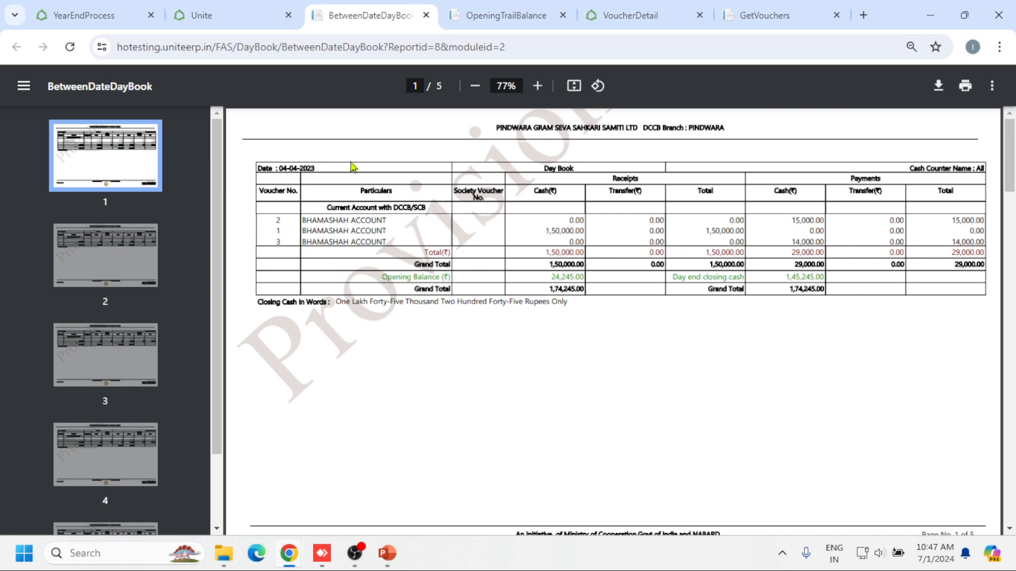
# - Open the General Ledger report from the FAS module's common accounting reports
pyautogui.click(209, 8)
pyautogui.click(249, 19)
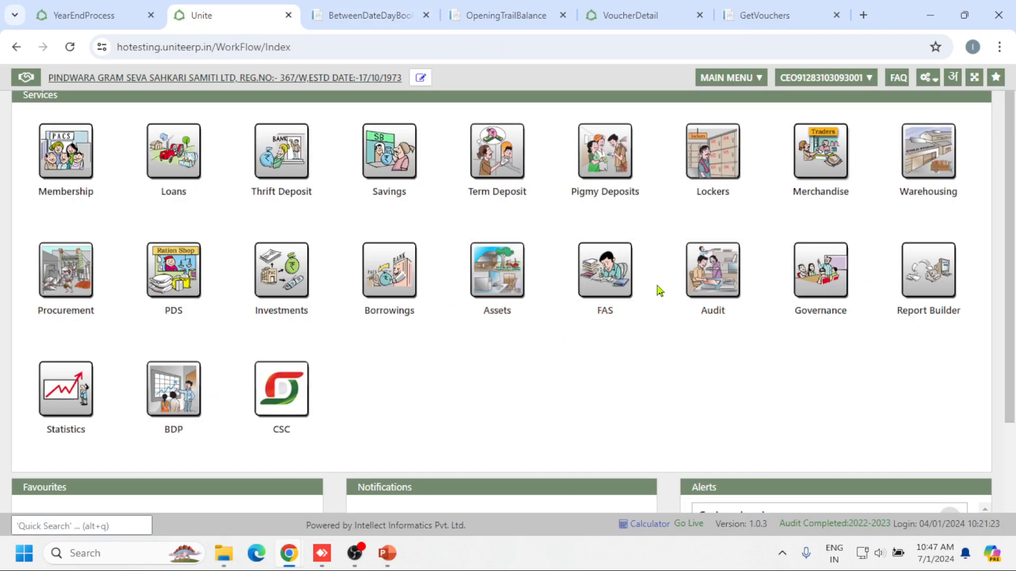
pyautogui.click(621, 284)
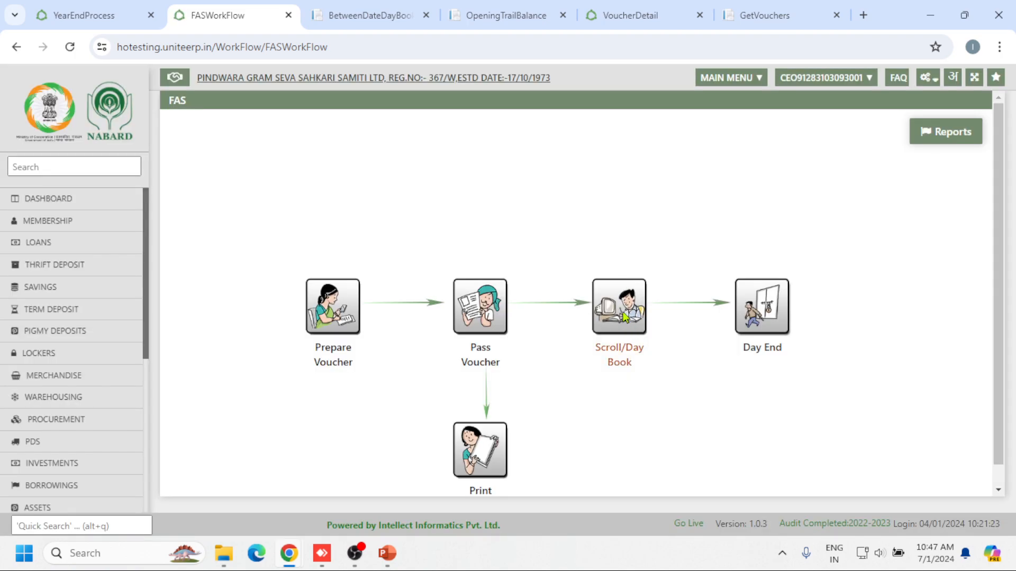
pyautogui.click(941, 132)
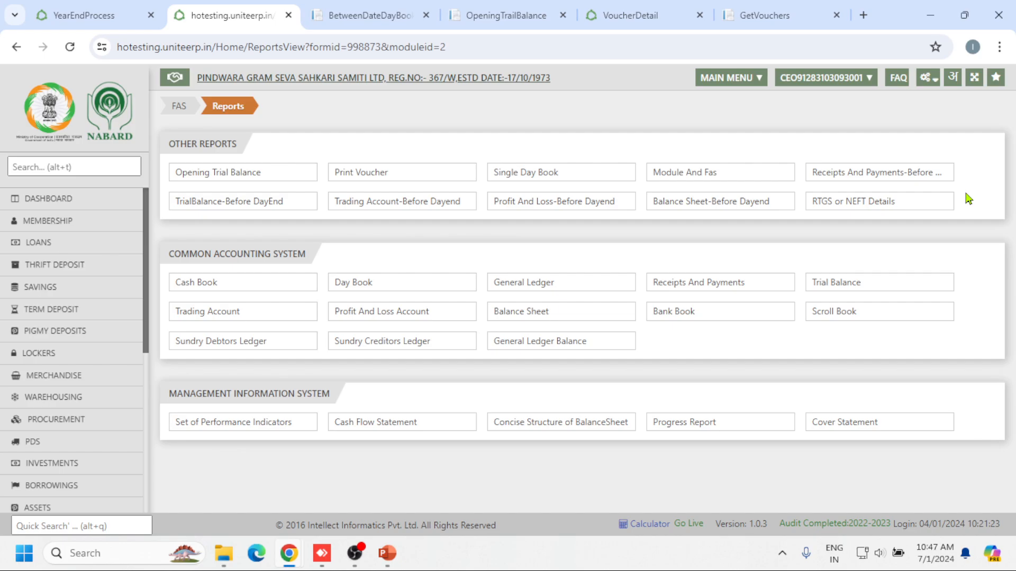
pyautogui.click(537, 284)
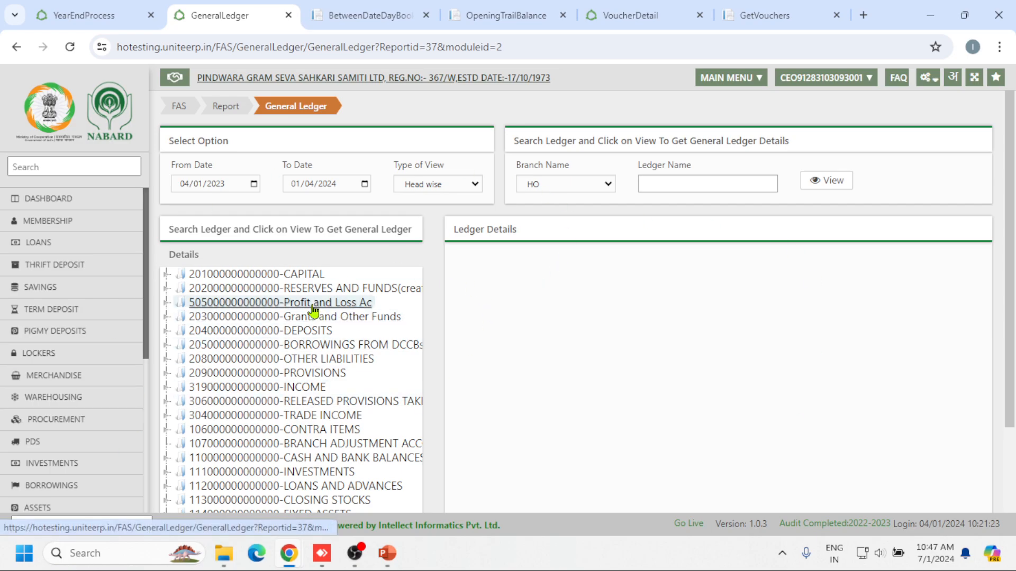
# - Check the account head and entries in the day book for 04-04-2023 against the General Ledger's list of heads
pyautogui.click(349, 13)
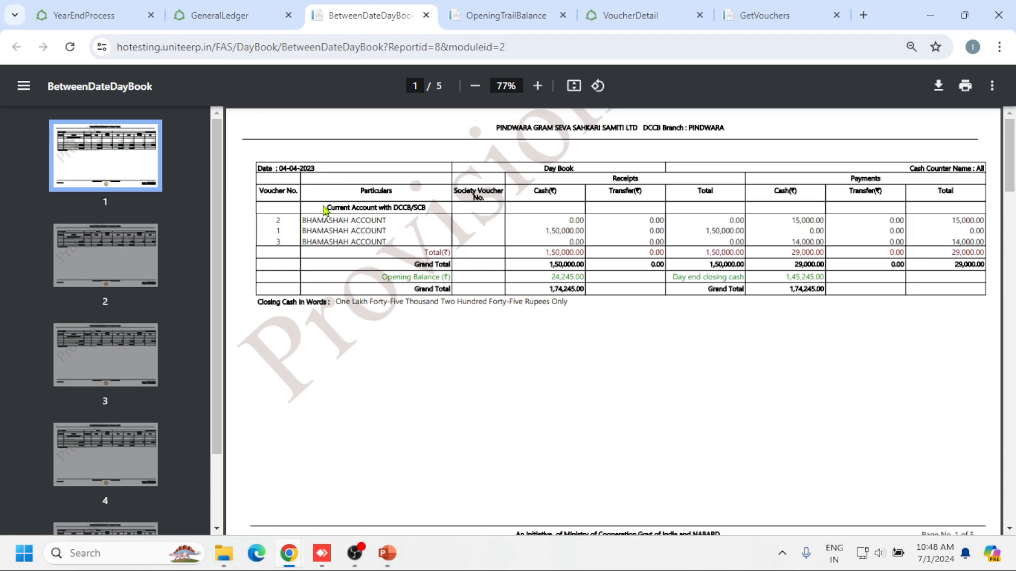
pyautogui.click(228, 8)
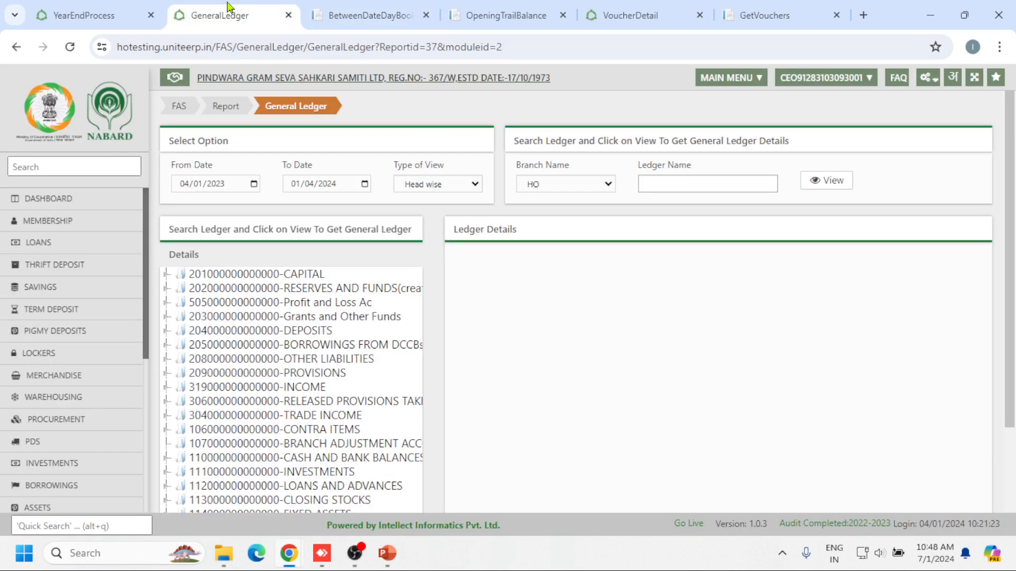
pyautogui.click(343, 8)
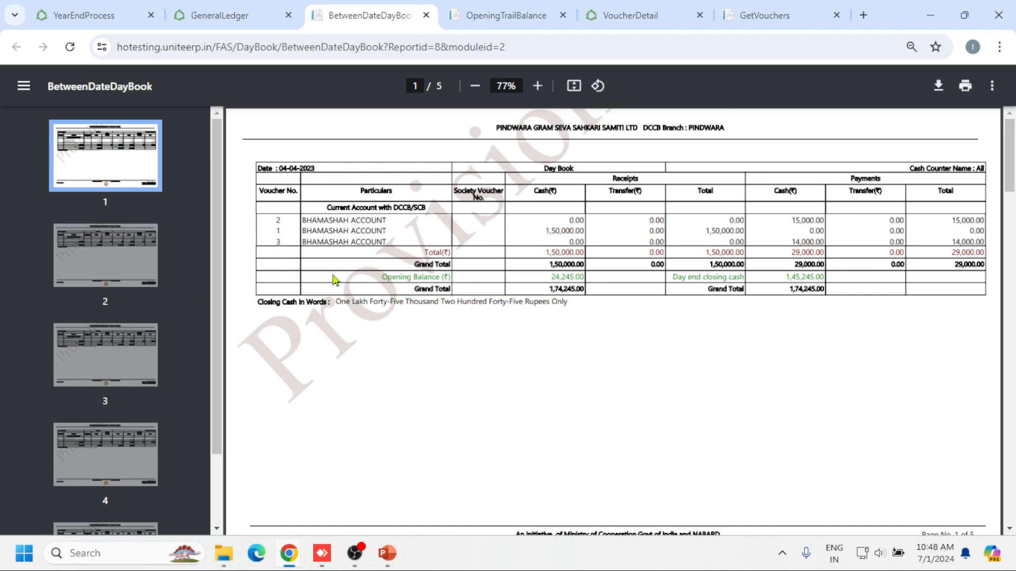
pyautogui.click(203, 8)
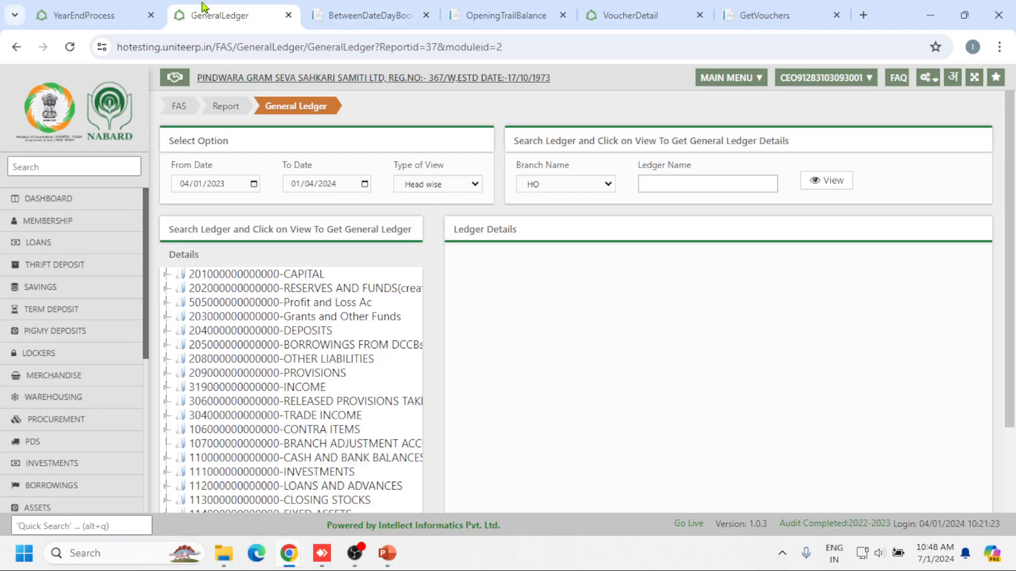
pyautogui.click(338, 11)
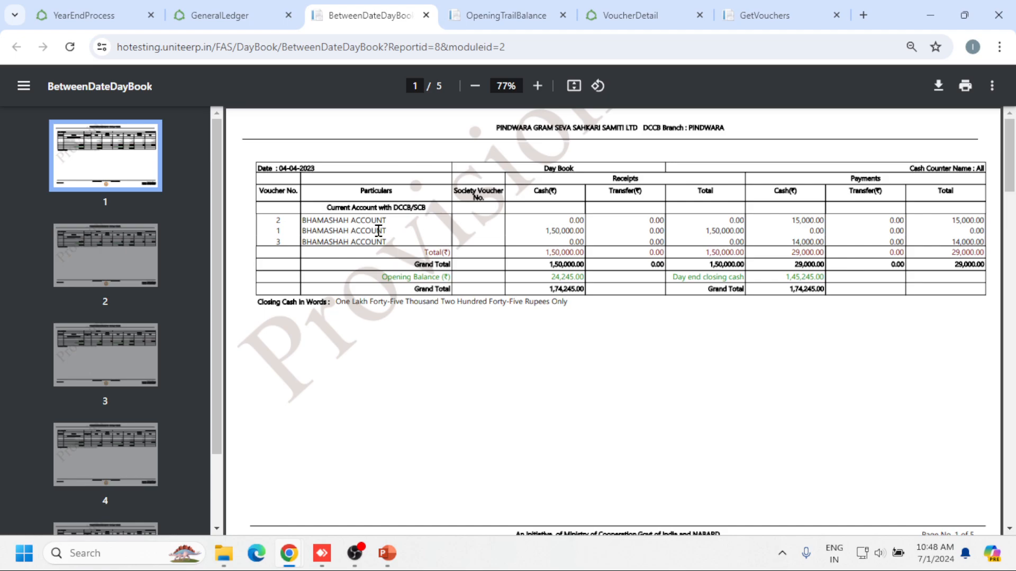
pyautogui.click(127, 13)
pyautogui.click(198, 7)
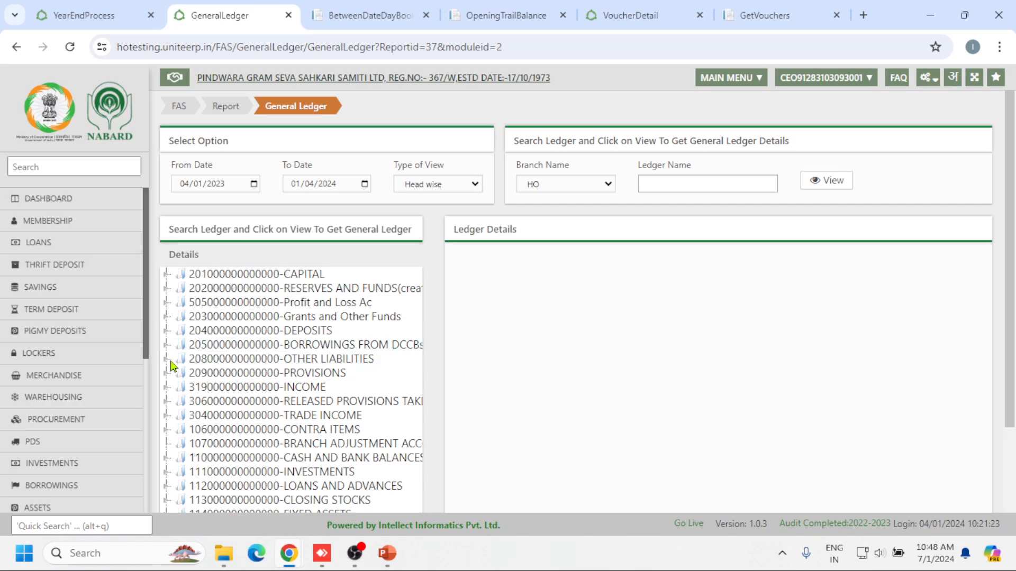
# - Expand Cash and Bank Balances down to the day book's Current Account with DCCB head and select BHAMASHAH ACCOUNT
pyautogui.click(167, 458)
pyautogui.scroll(-1, 238, 370)
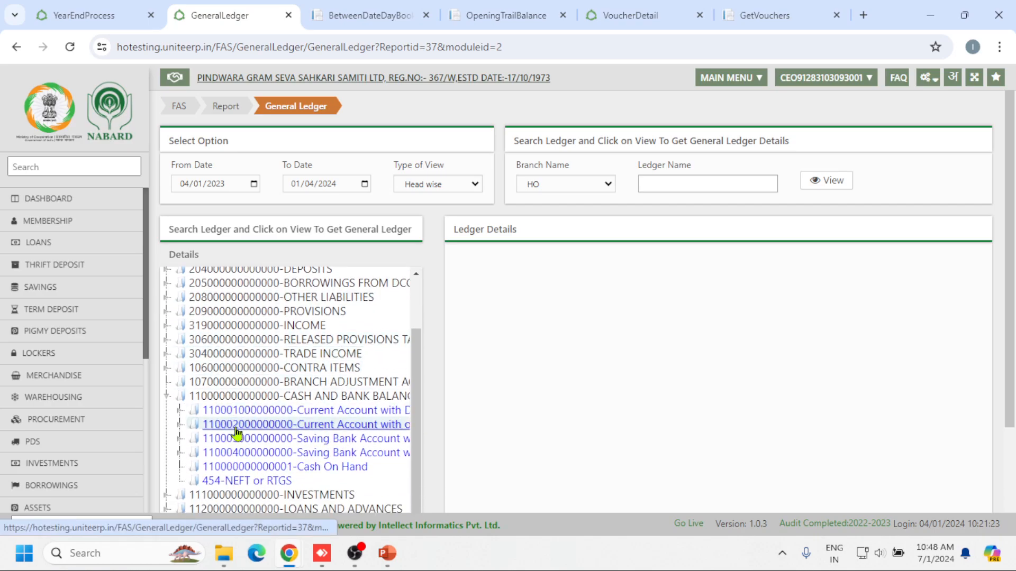
pyautogui.click(394, 14)
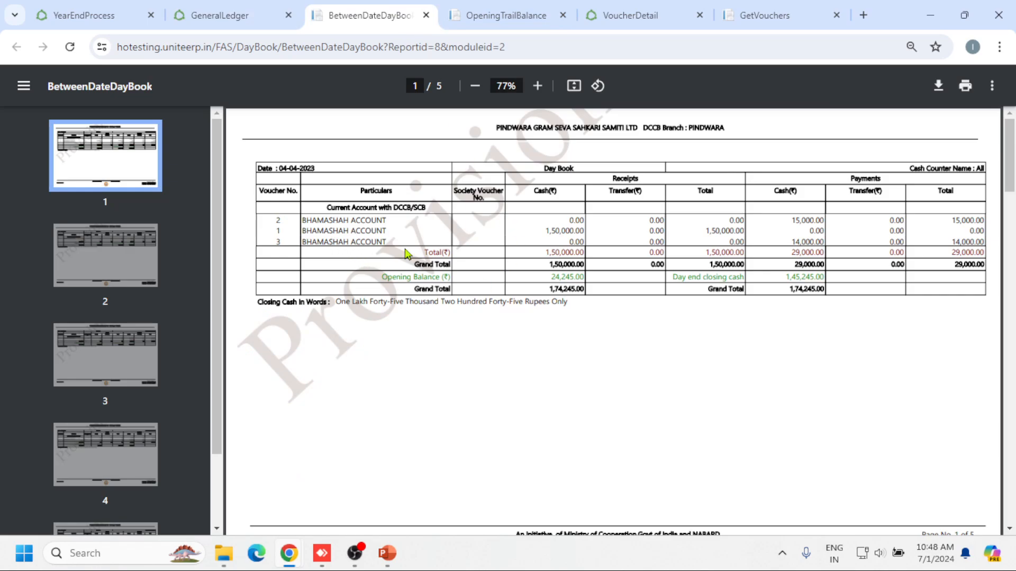
pyautogui.click(214, 15)
pyautogui.scroll(-2, 335, 423)
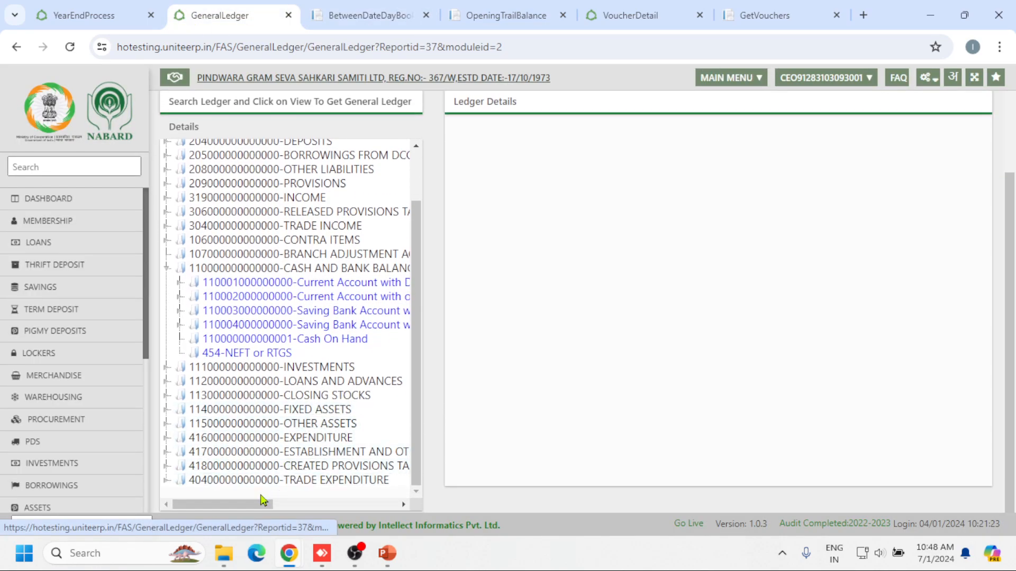
pyautogui.moveTo(268, 505); pyautogui.dragTo(270, 509)
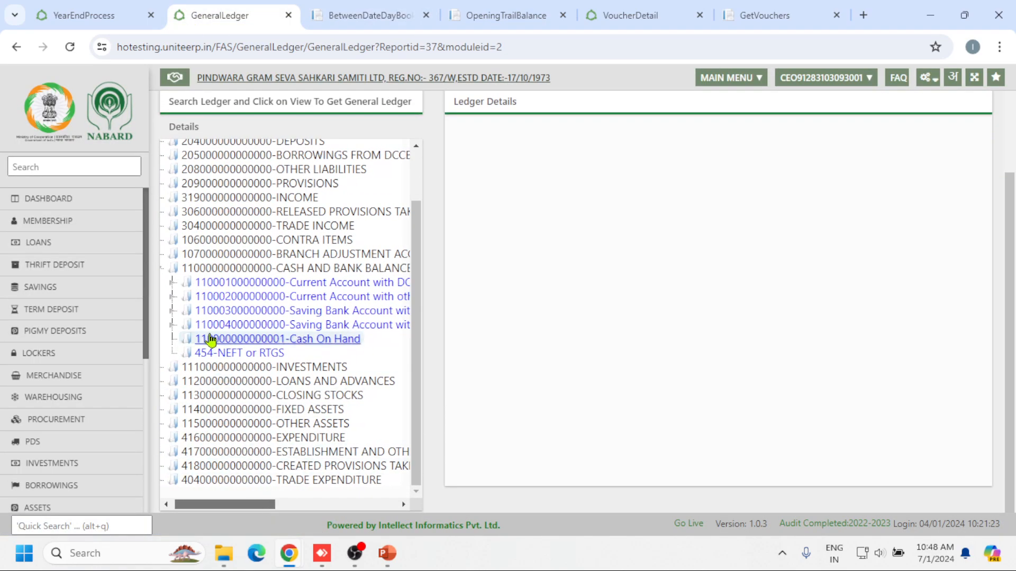
pyautogui.click(174, 282)
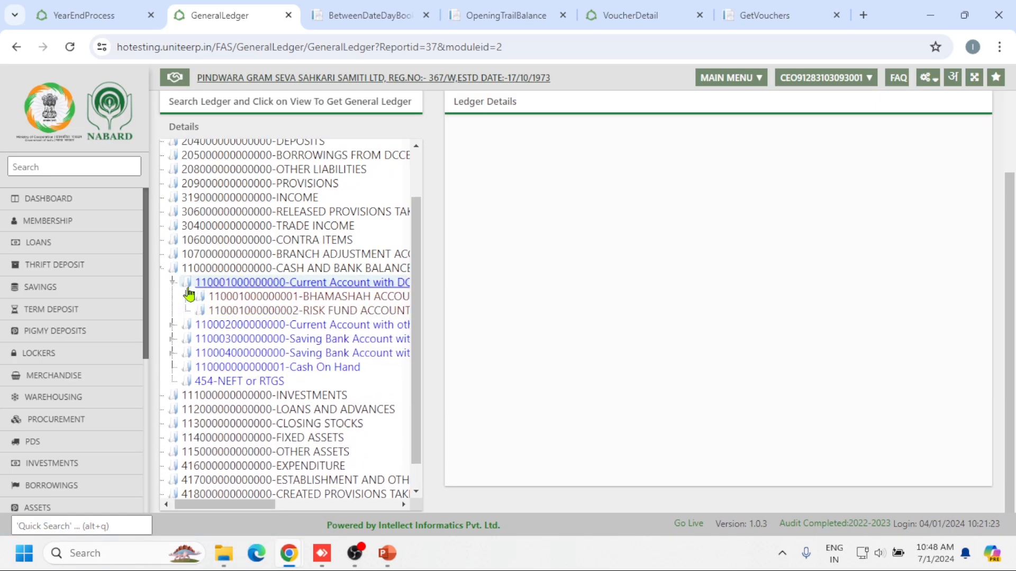
pyautogui.click(258, 297)
pyautogui.scroll(3, 524, 259)
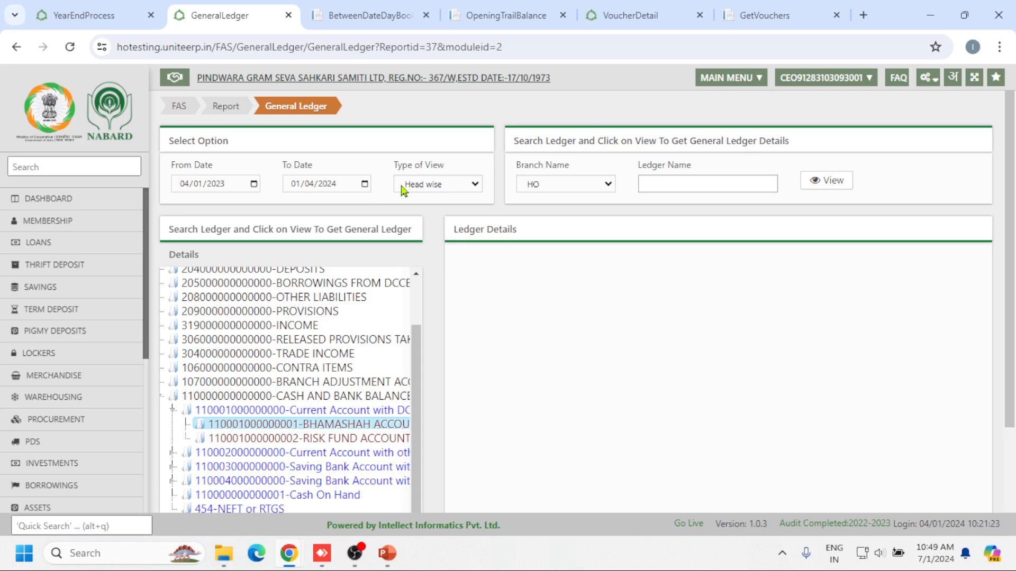
# - Set the ledger's view type to Day Wise and its end date to 12/04/2023, and generate the general ledger report
pyautogui.click(438, 186)
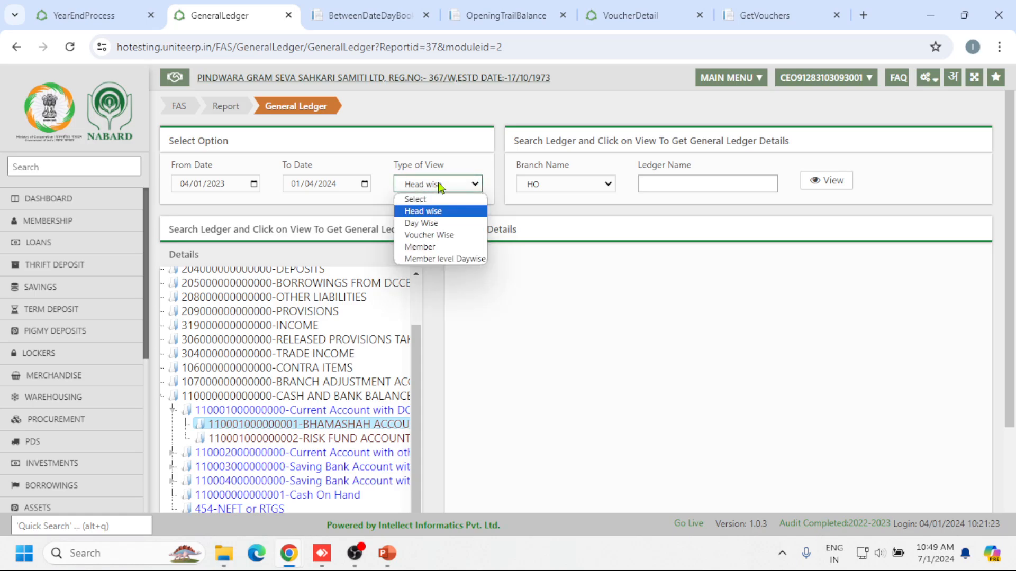
pyautogui.click(464, 227)
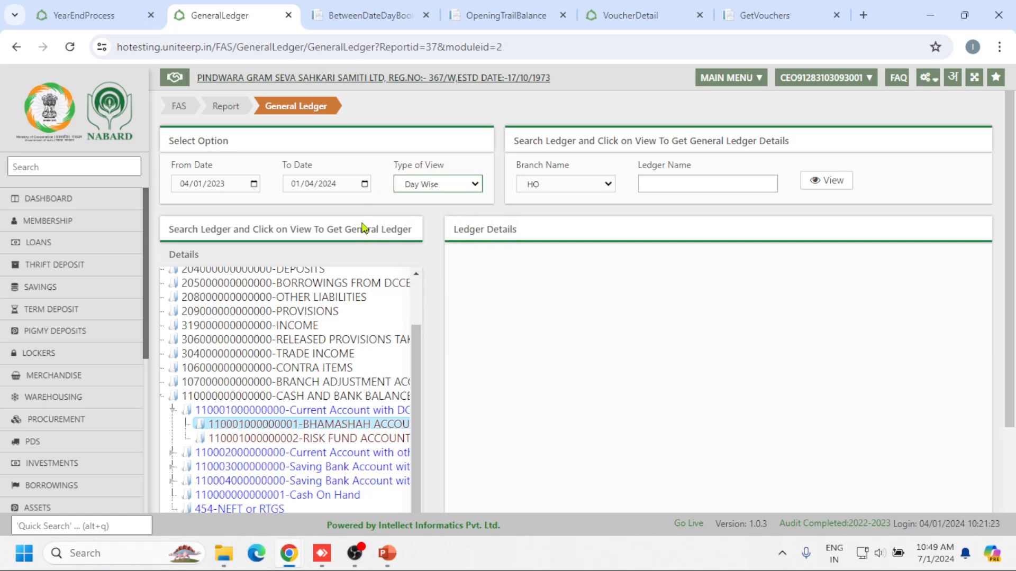
pyautogui.click(345, 14)
pyautogui.click(214, 8)
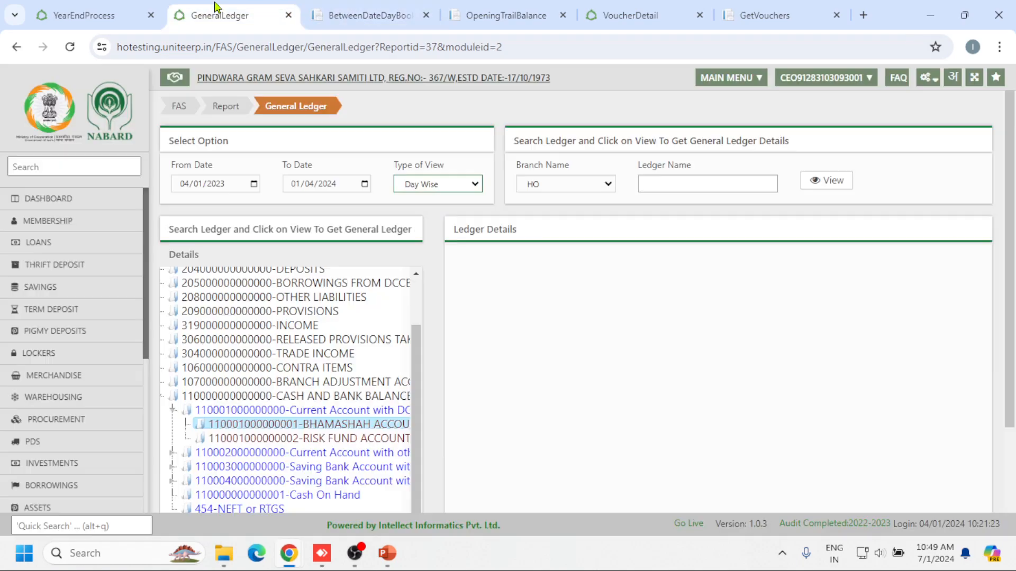
pyautogui.click(186, 186)
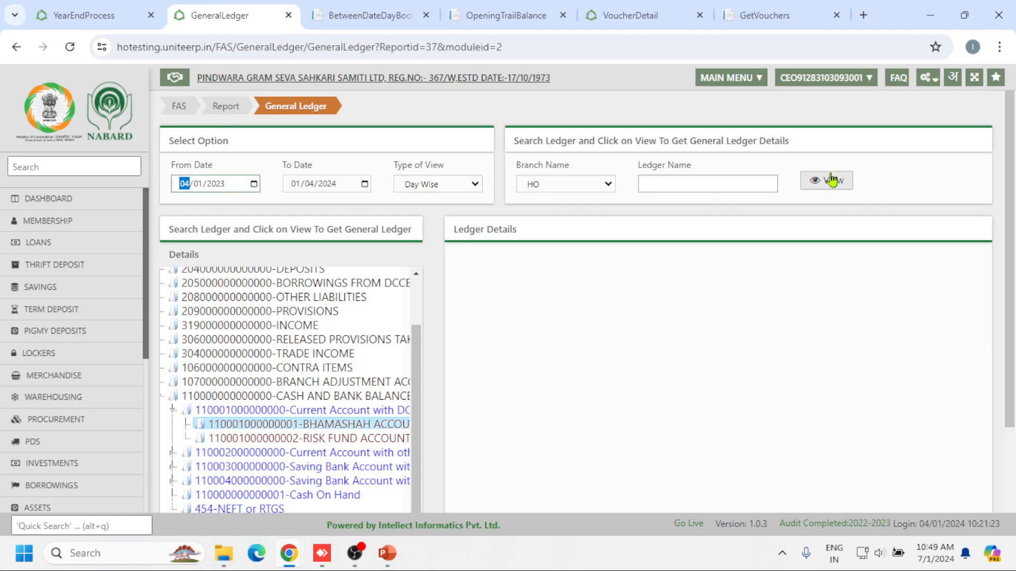
pyautogui.press('Tab')
pyautogui.press('Tab')
pyautogui.press('Tab')
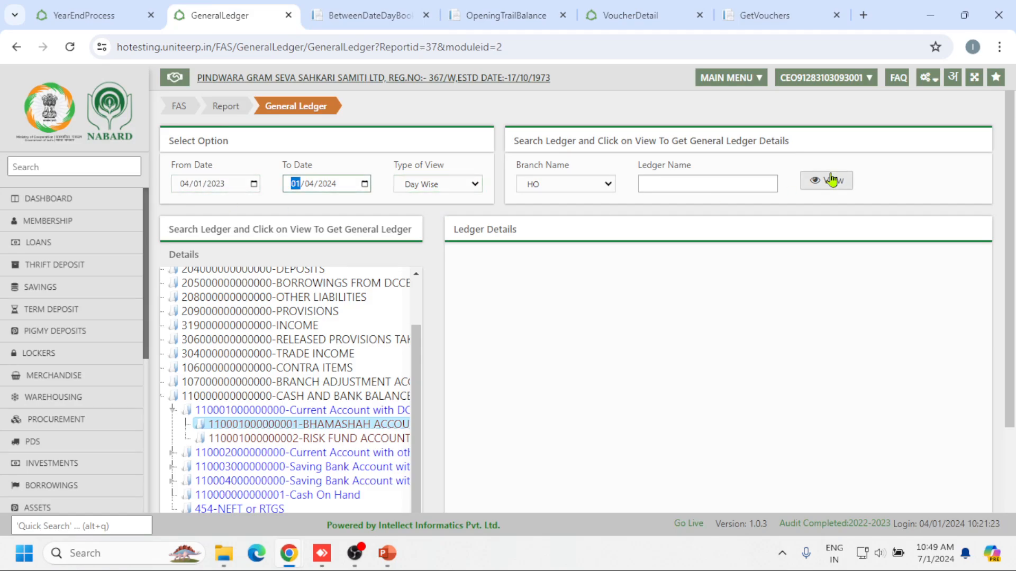
pyautogui.write('12')
pyautogui.press('Tab')
pyautogui.click(832, 180)
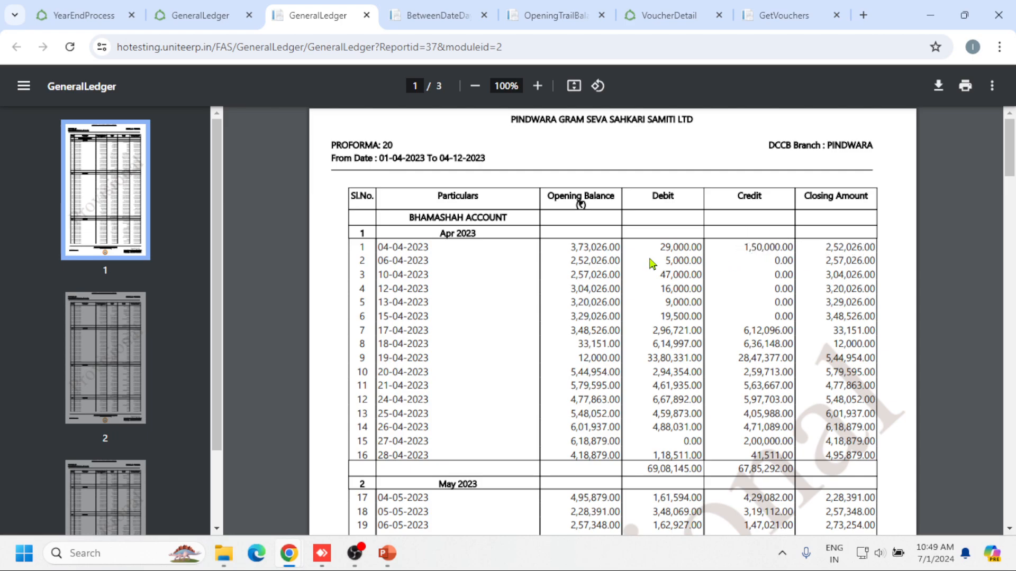
# - Compare the BHAMASHAH ACCOUNT receipts and payments in the 04-04-2023 day book with that date's credit and debit in the general ledger
pyautogui.click(443, 17)
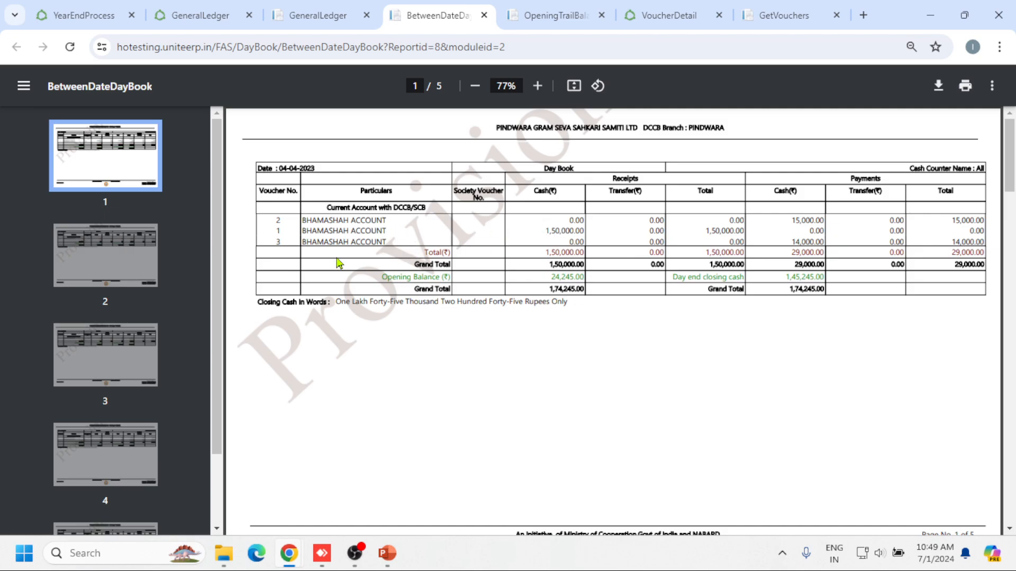
pyautogui.click(318, 15)
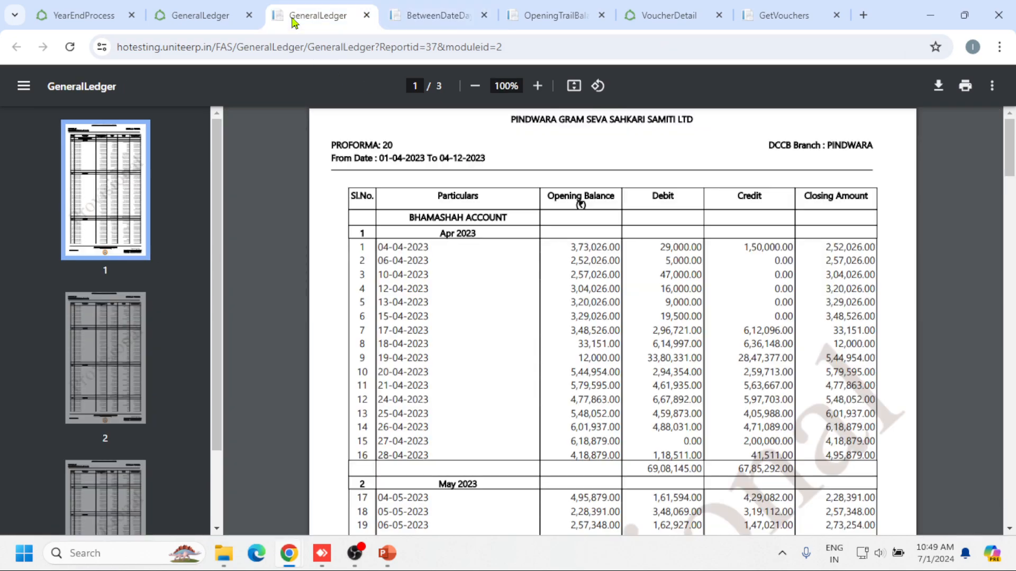
pyautogui.moveTo(736, 250); pyautogui.dragTo(794, 242)
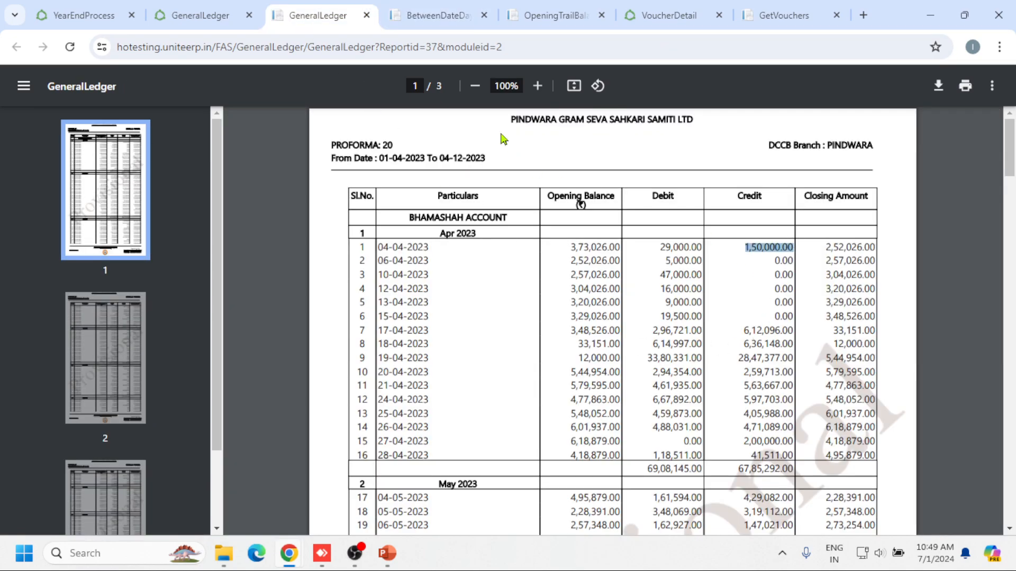
pyautogui.click(432, 15)
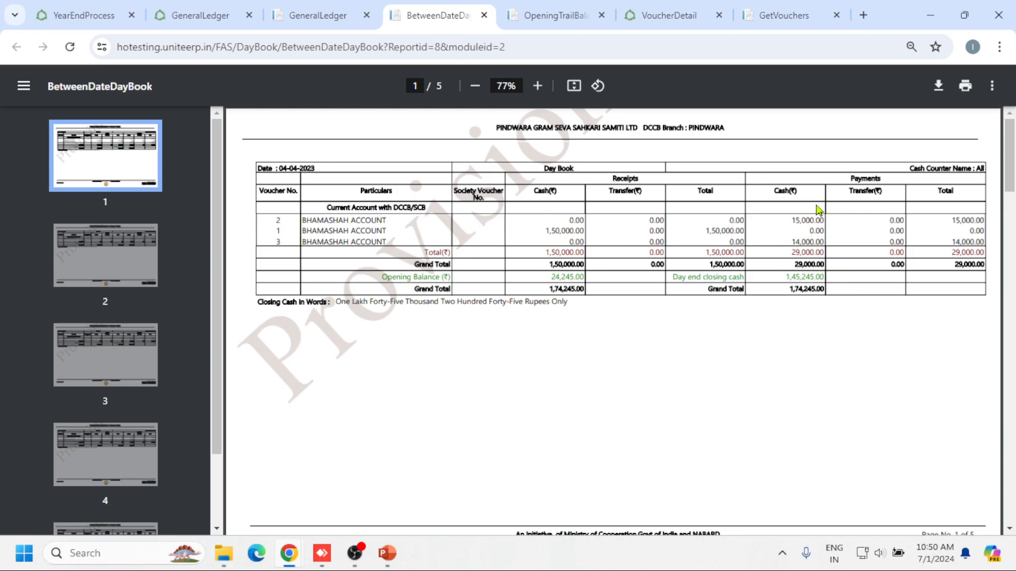
pyautogui.click(317, 14)
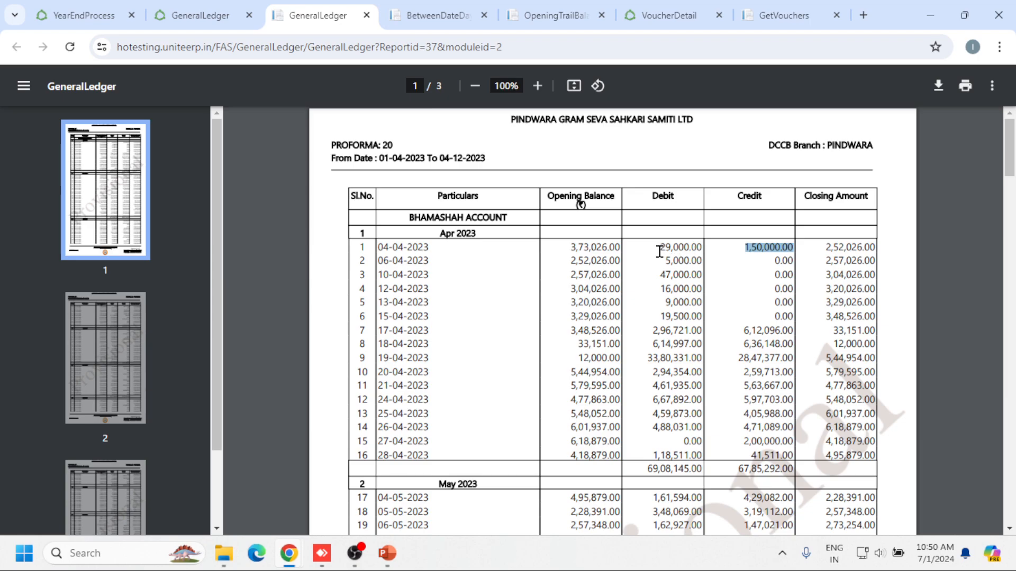
pyautogui.moveTo(660, 248); pyautogui.dragTo(704, 247)
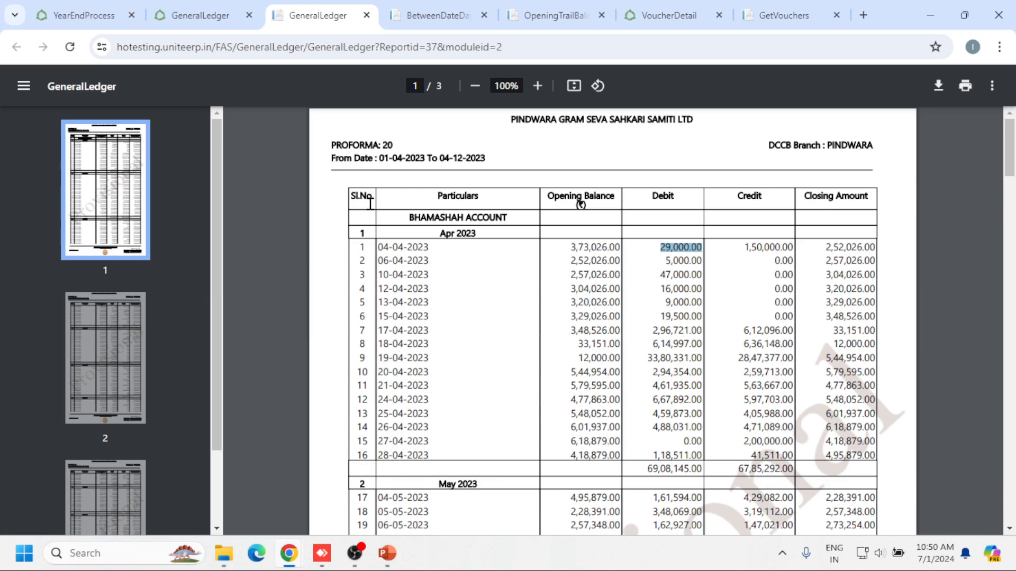
# - Review the day book pages from 04-04-2023 to 13-04-2023 for other account heads to reconcile
pyautogui.click(431, 12)
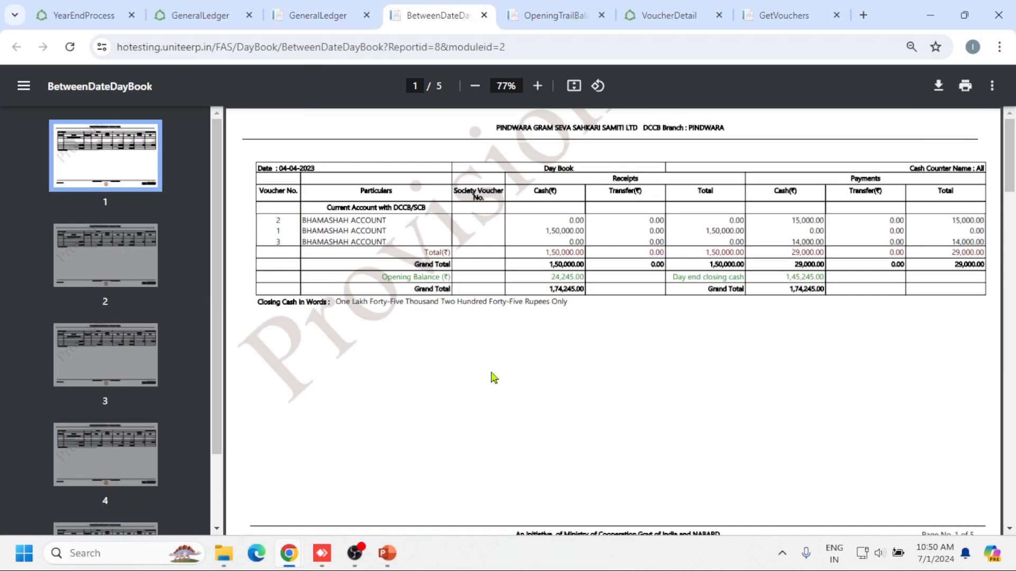
pyautogui.scroll(-5, 492, 376)
pyautogui.scroll(-3, 492, 377)
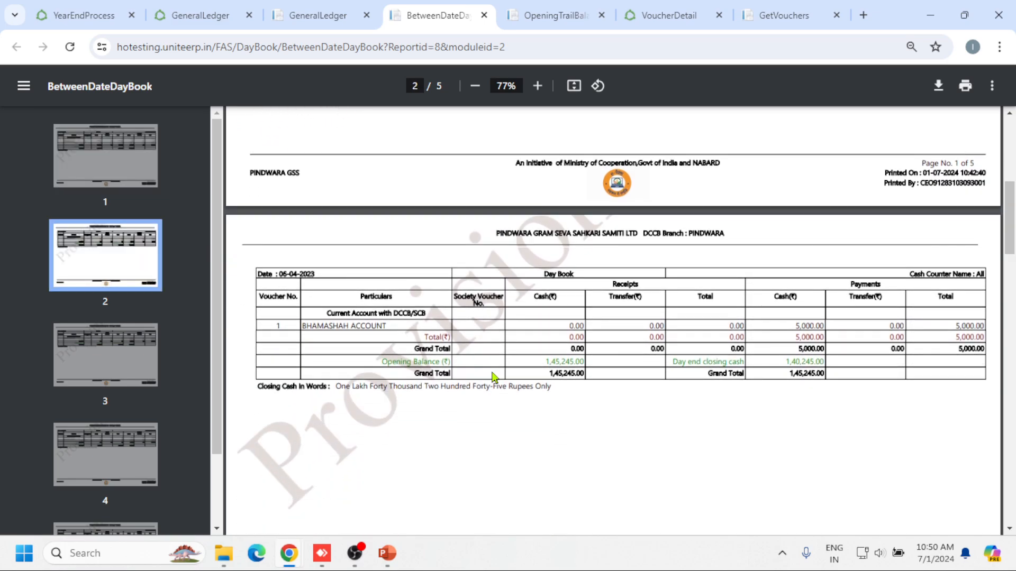
pyautogui.scroll(-10, 493, 376)
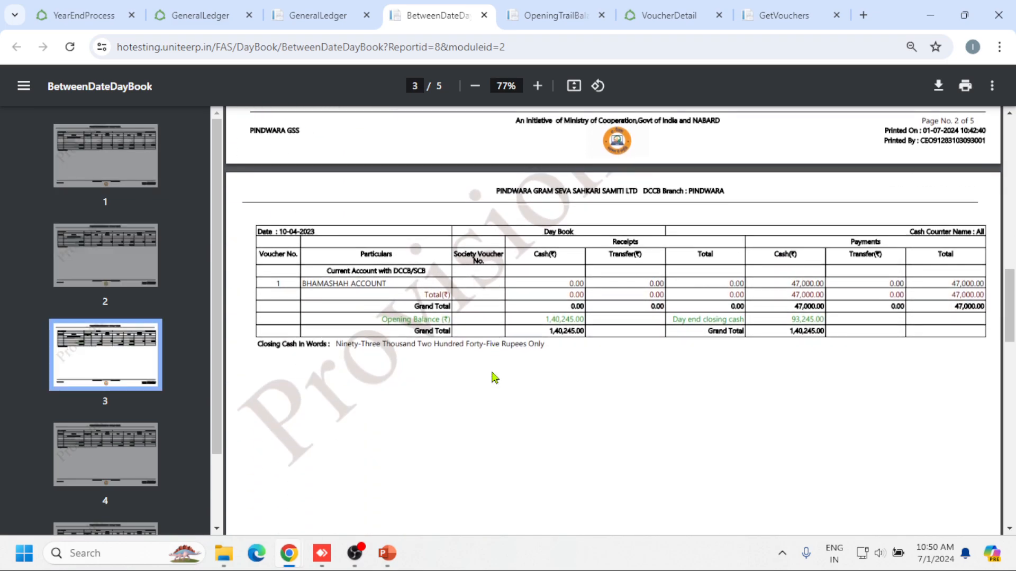
pyautogui.scroll(-10, 474, 318)
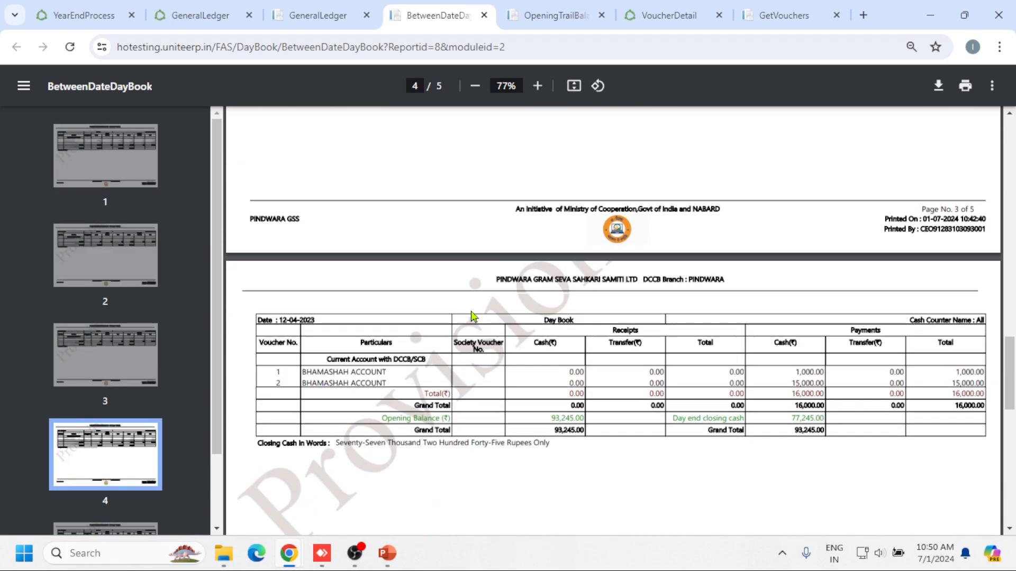
pyautogui.scroll(-8, 473, 317)
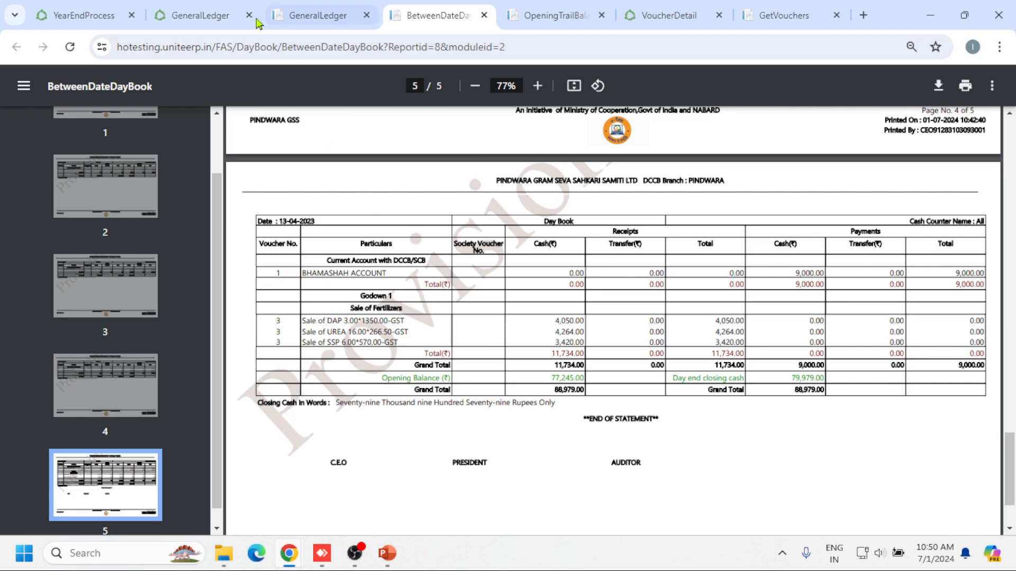
# - Expand Trade Income in the General Ledger's list of heads and check the Sale of Fertilizers head in the 13-04-2023 day book
pyautogui.scroll(-3, 295, 454)
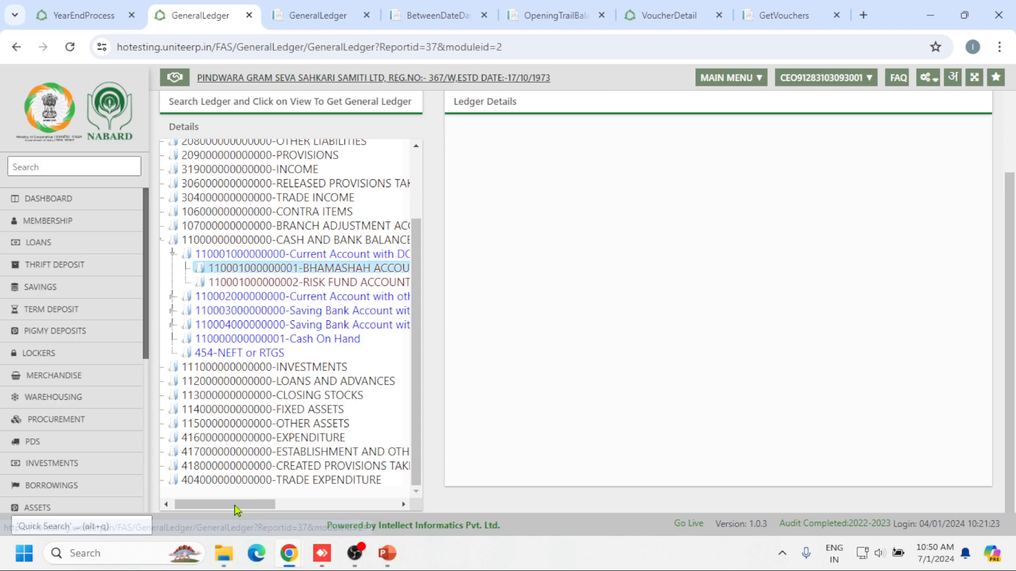
pyautogui.moveTo(234, 506); pyautogui.dragTo(223, 497)
pyautogui.scroll(1, 263, 425)
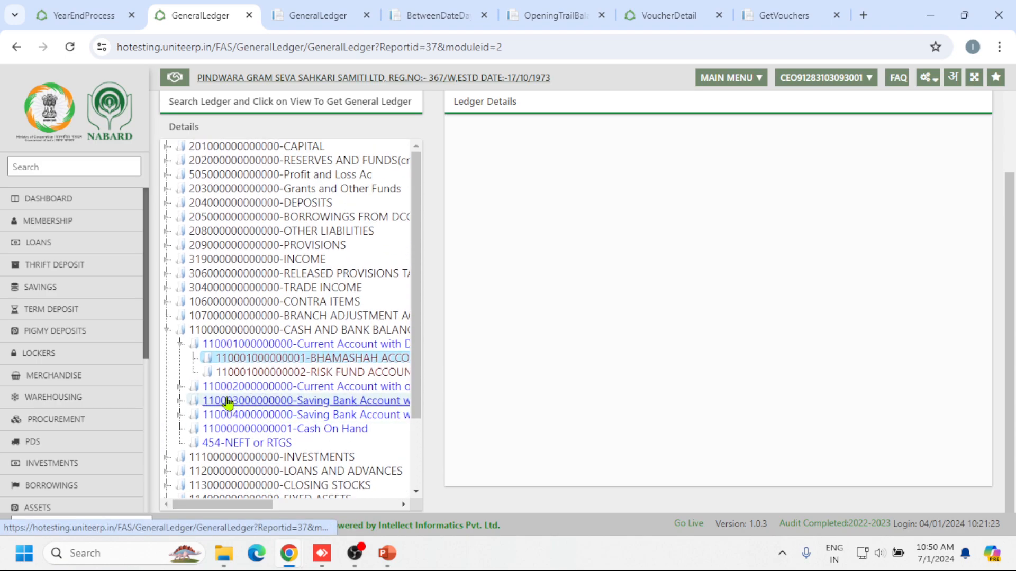
pyautogui.click(167, 287)
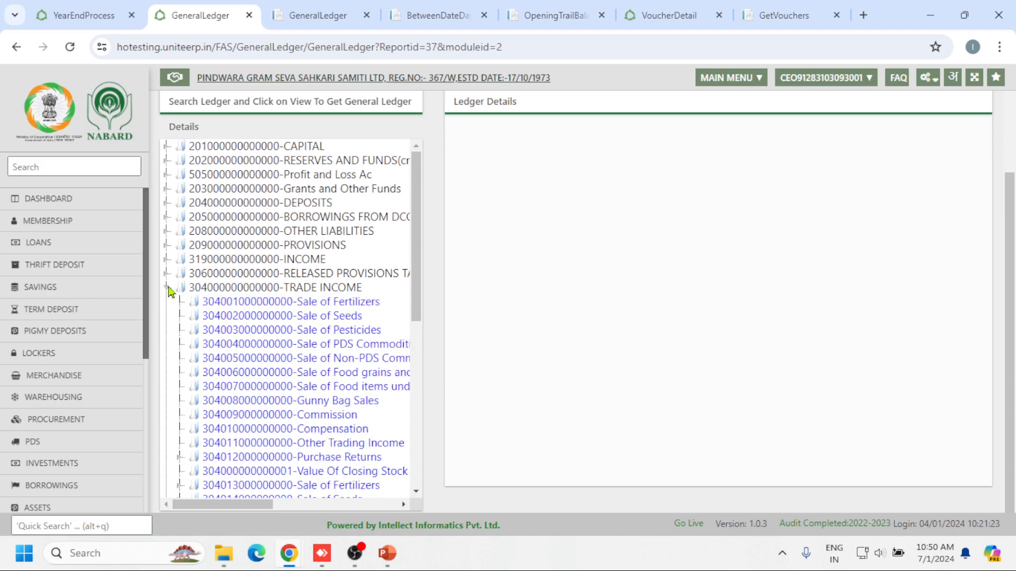
pyautogui.click(339, 12)
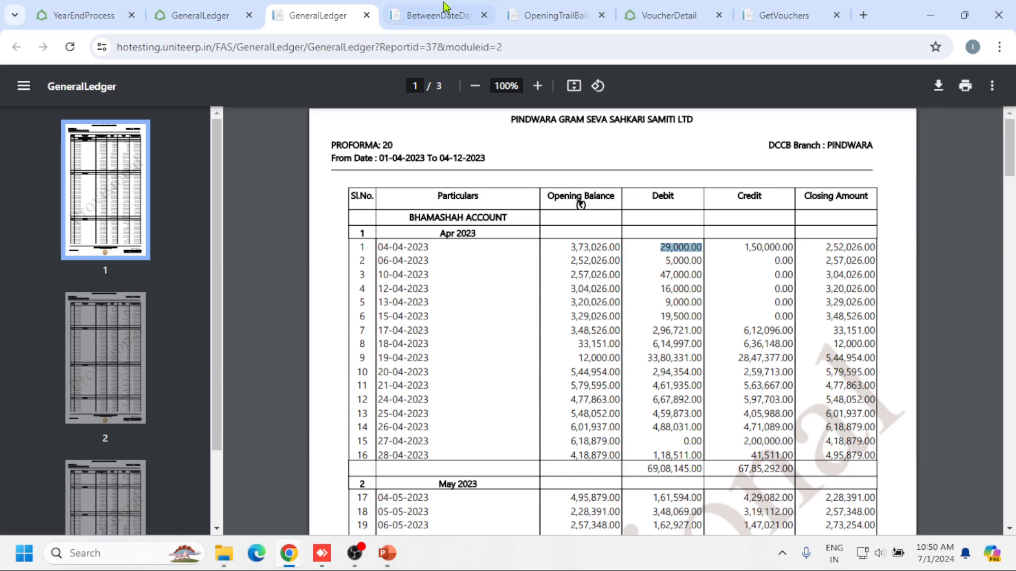
pyautogui.click(474, 11)
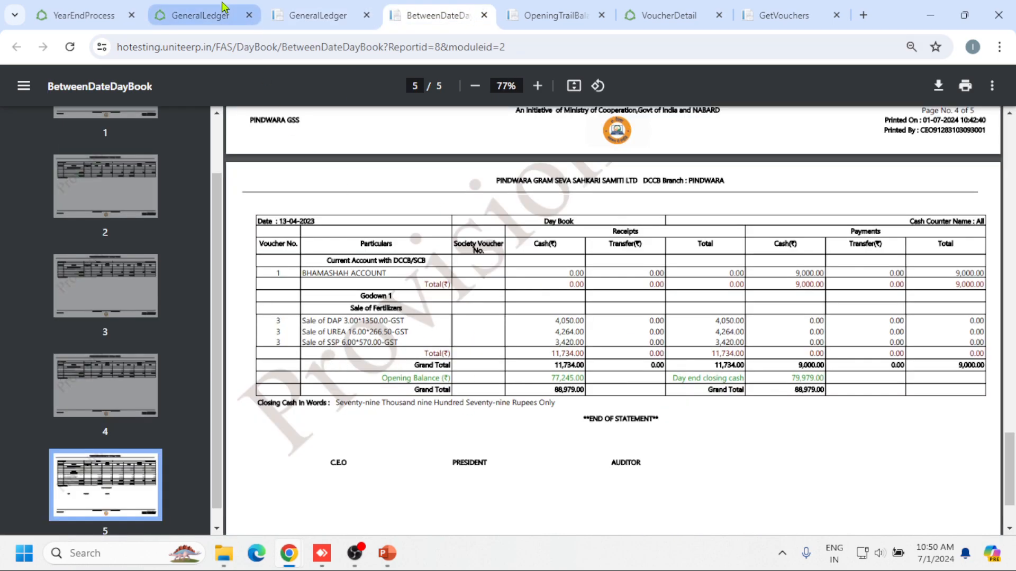
# - Try to generate the day-wise general ledger for the first Sale of Fertilizers head under Trade Income
pyautogui.click(201, 15)
pyautogui.click(313, 303)
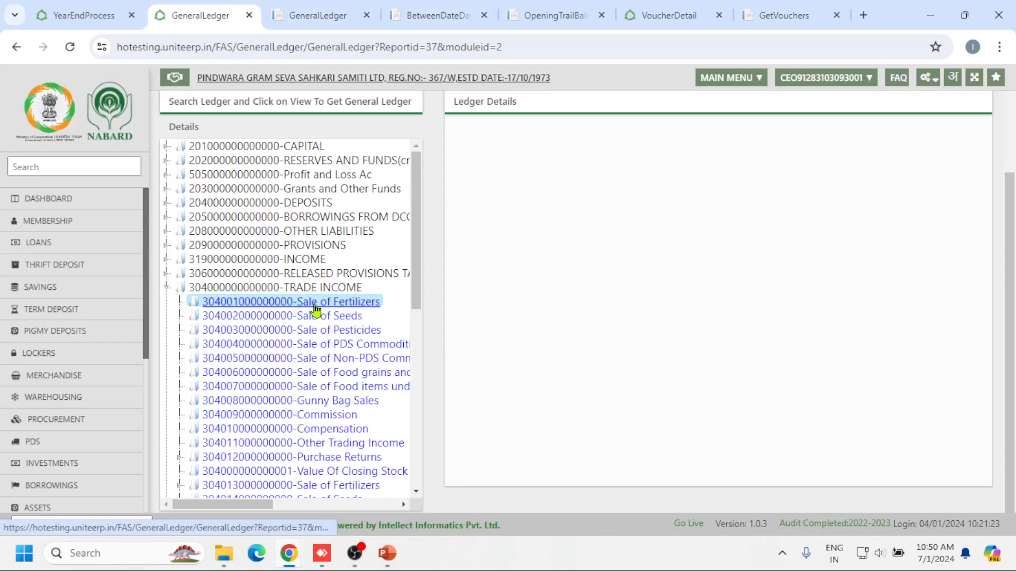
pyautogui.scroll(3, 717, 324)
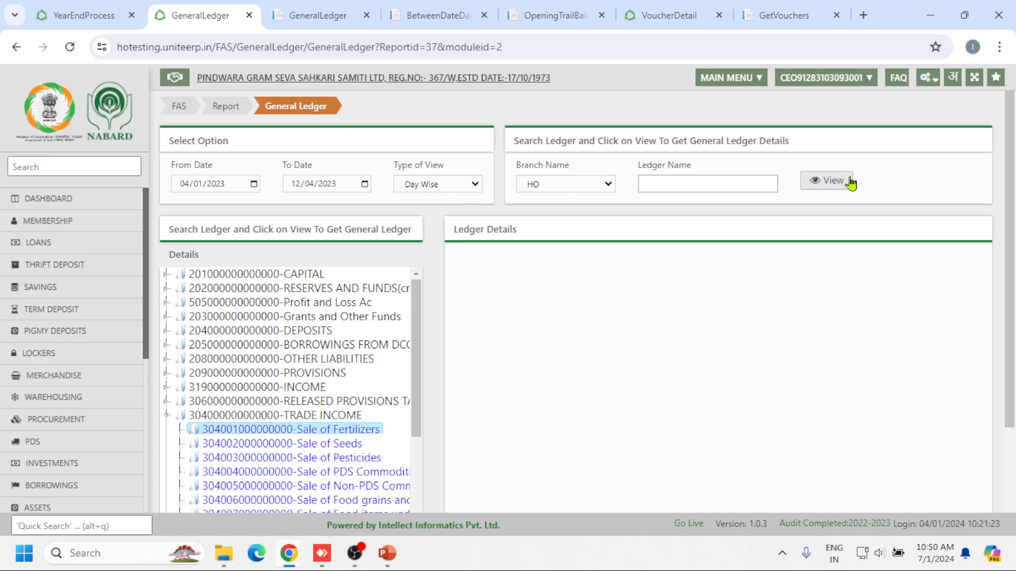
pyautogui.click(833, 186)
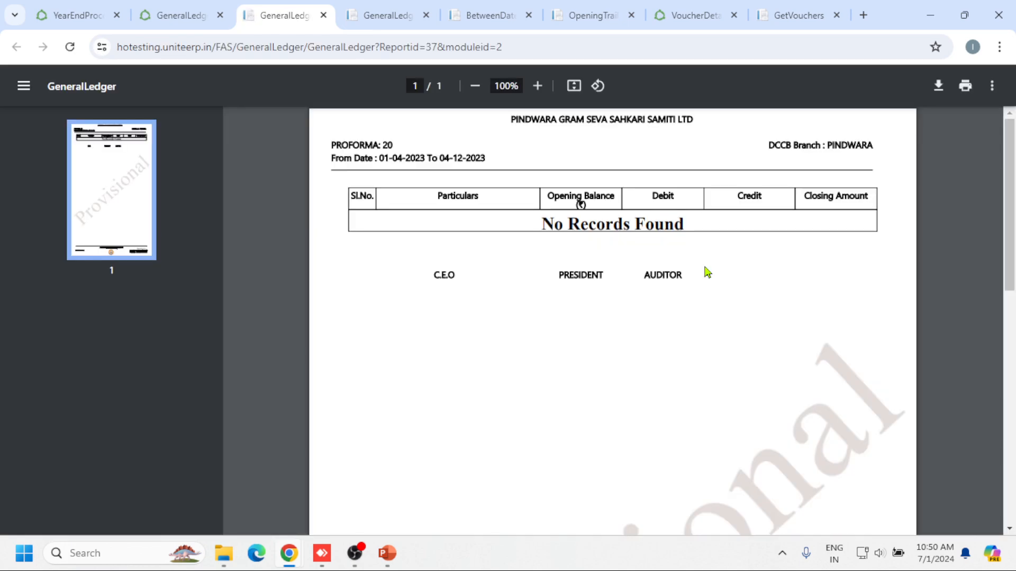
# - Generate the general ledger for the second Sale of Fertilizers head, listed above Sale of Seeds, and close the earlier empty report
pyautogui.click(196, 17)
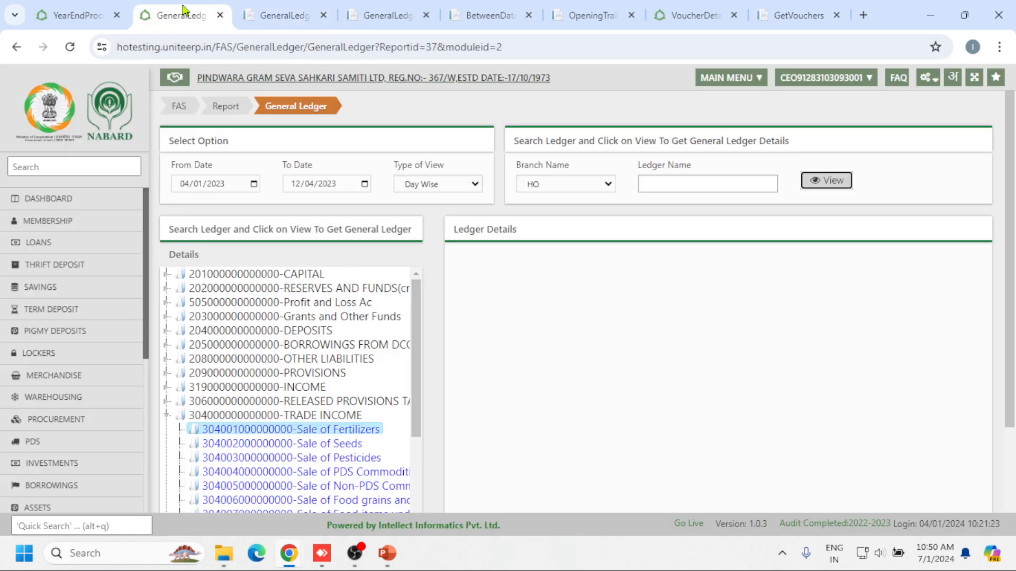
pyautogui.scroll(-3, 319, 380)
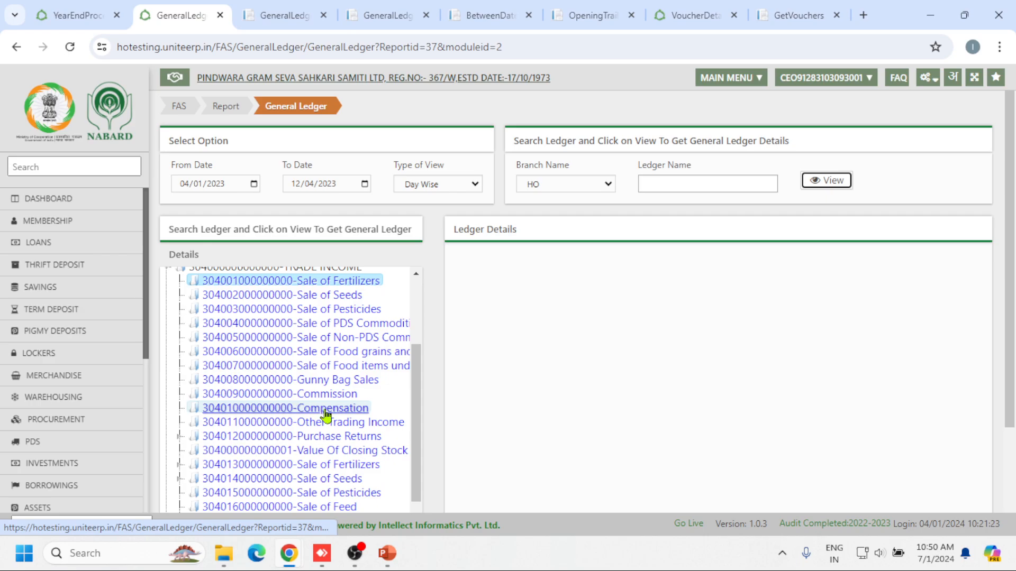
pyautogui.scroll(-2, 324, 319)
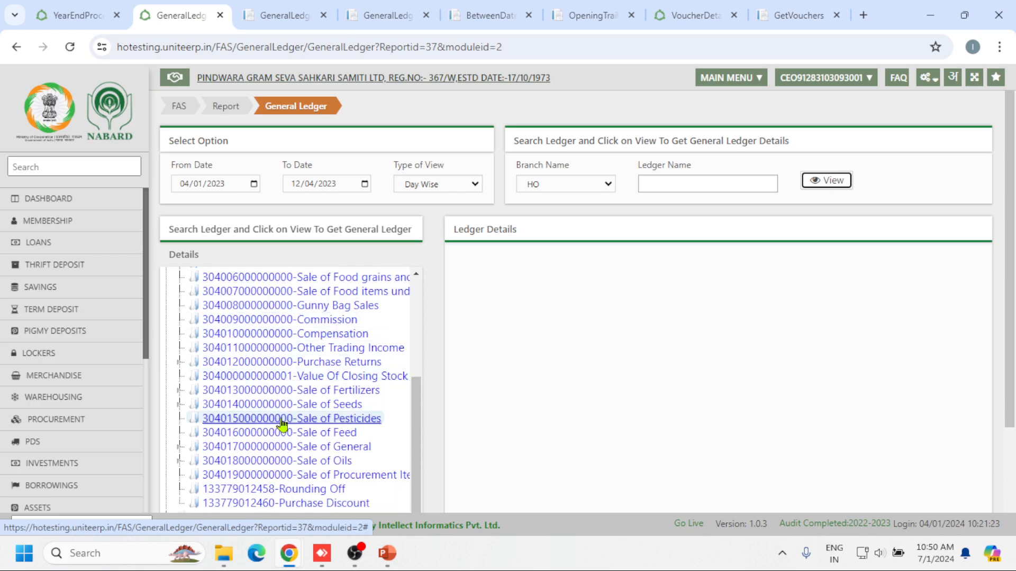
pyautogui.click(373, 391)
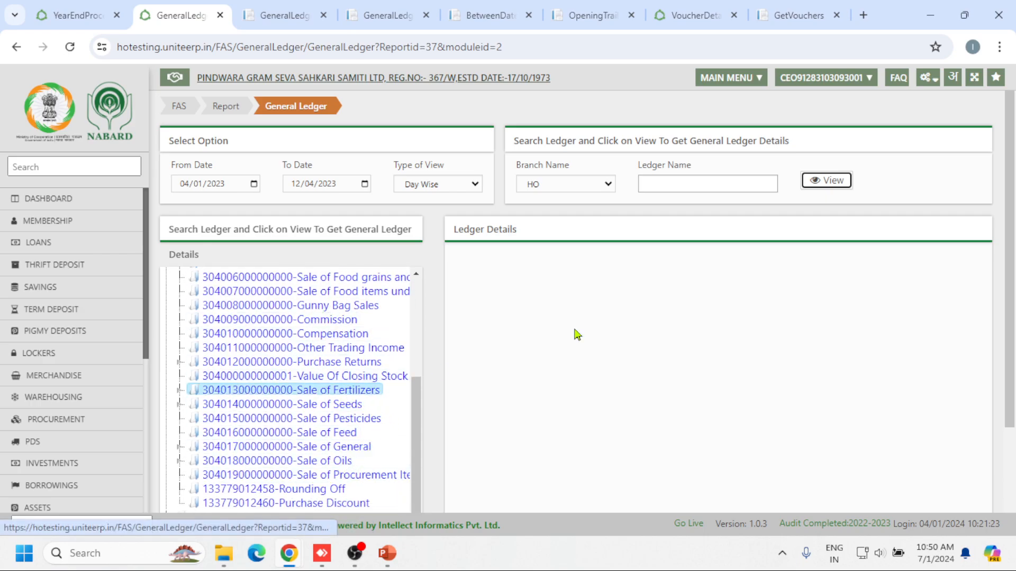
pyautogui.click(832, 181)
pyautogui.click(373, 10)
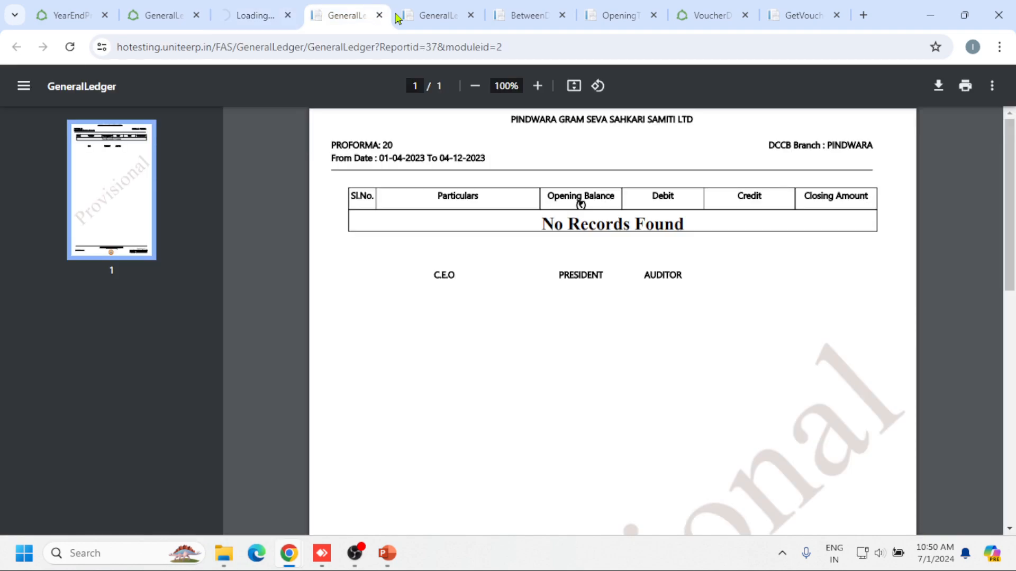
pyautogui.click(380, 16)
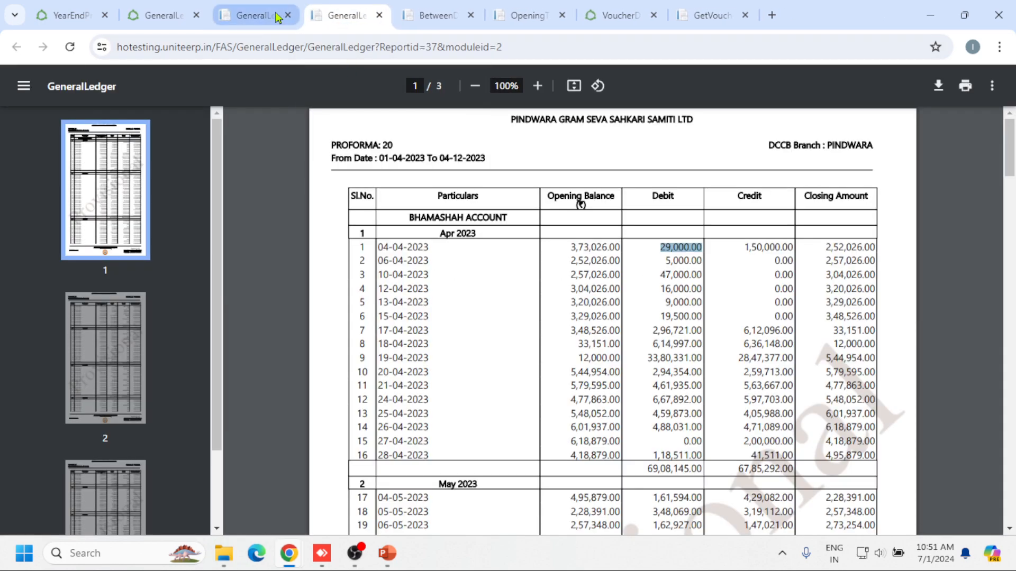
pyautogui.click(249, 15)
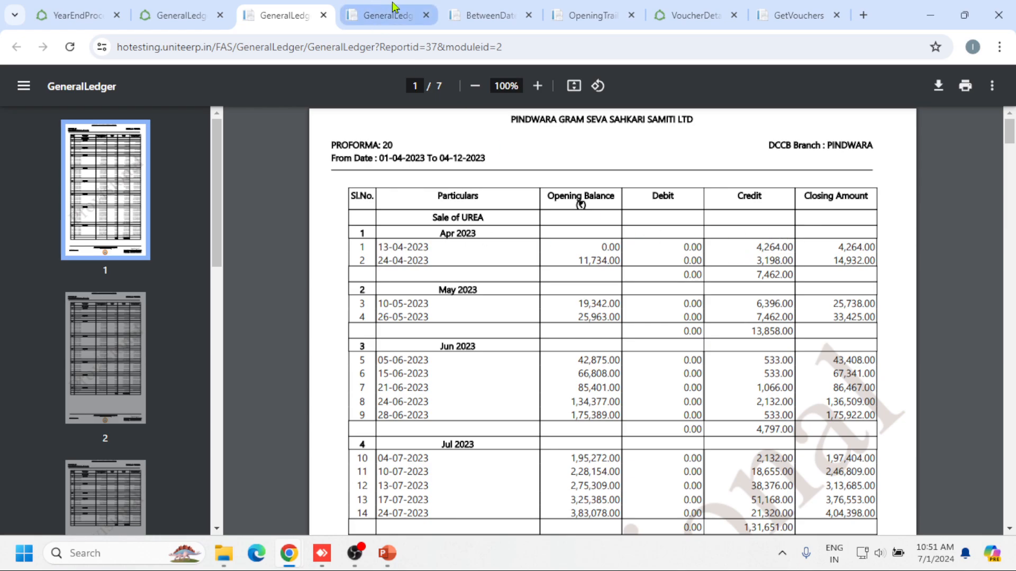
# - Compare the Sale of UREA receipt in the 13-04-2023 day book with that date's credit in the general ledger
pyautogui.click(472, 9)
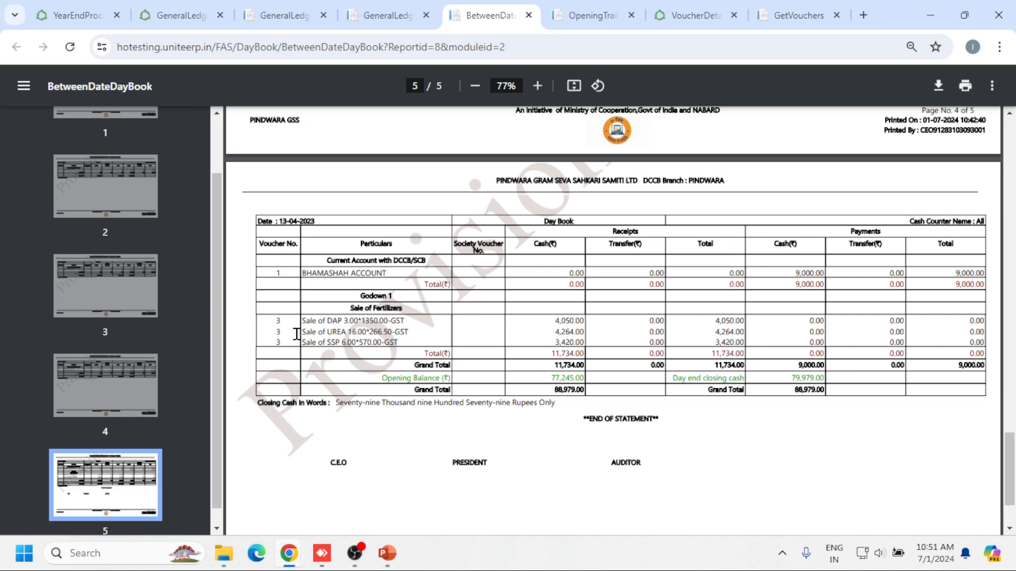
pyautogui.moveTo(296, 333); pyautogui.dragTo(589, 339)
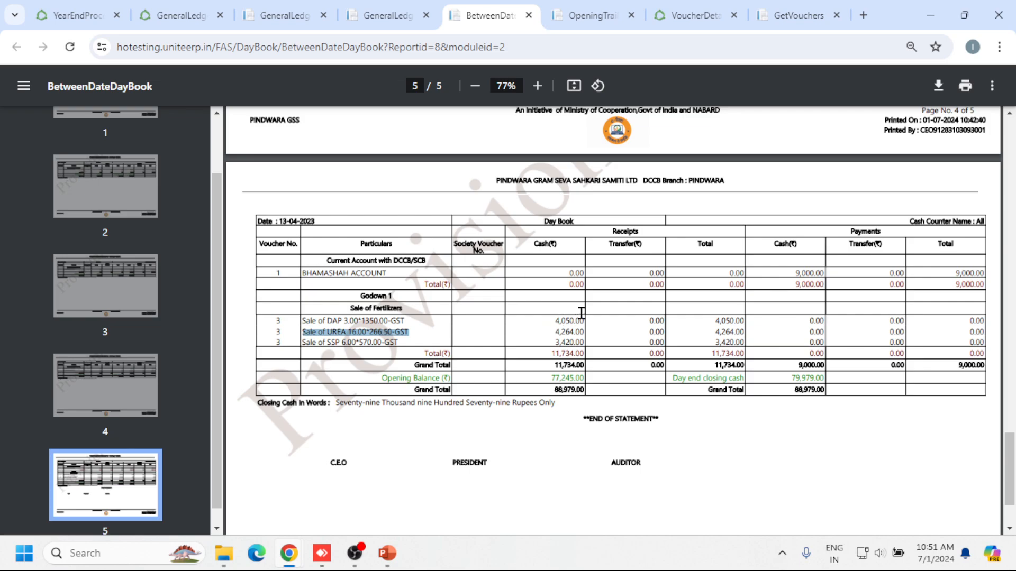
pyautogui.click(261, 8)
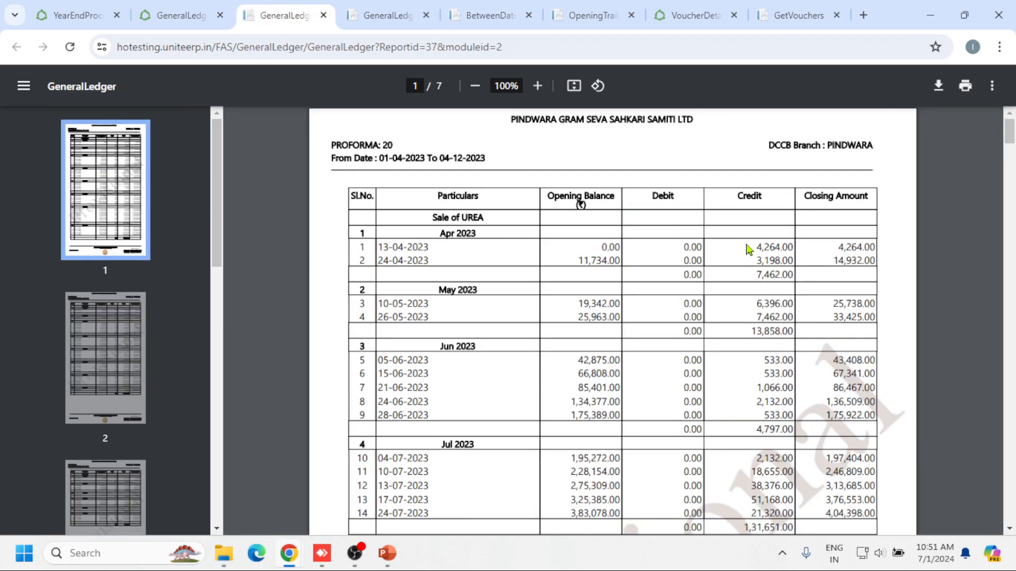
pyautogui.moveTo(754, 247); pyautogui.dragTo(798, 246)
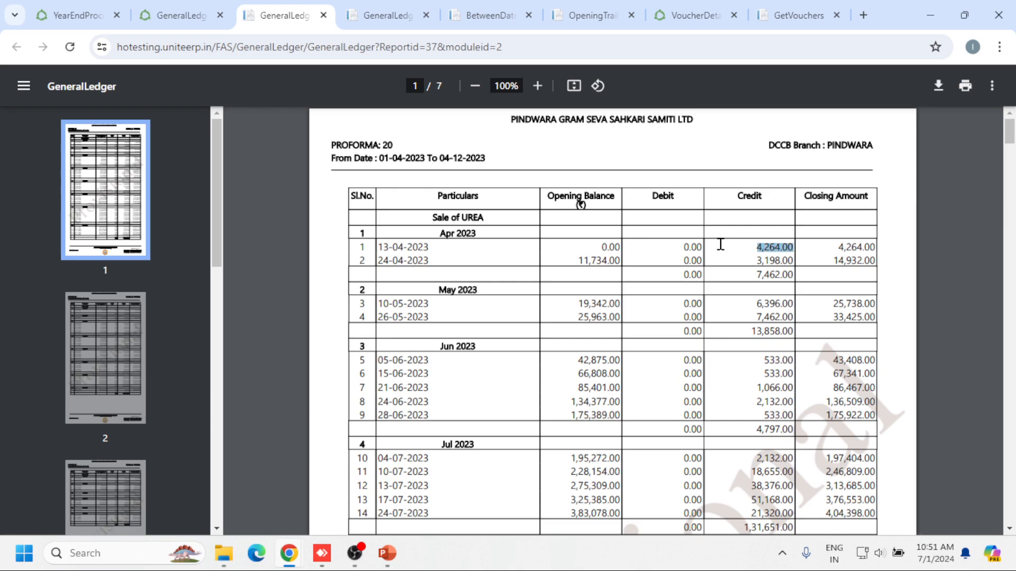
pyautogui.click(488, 15)
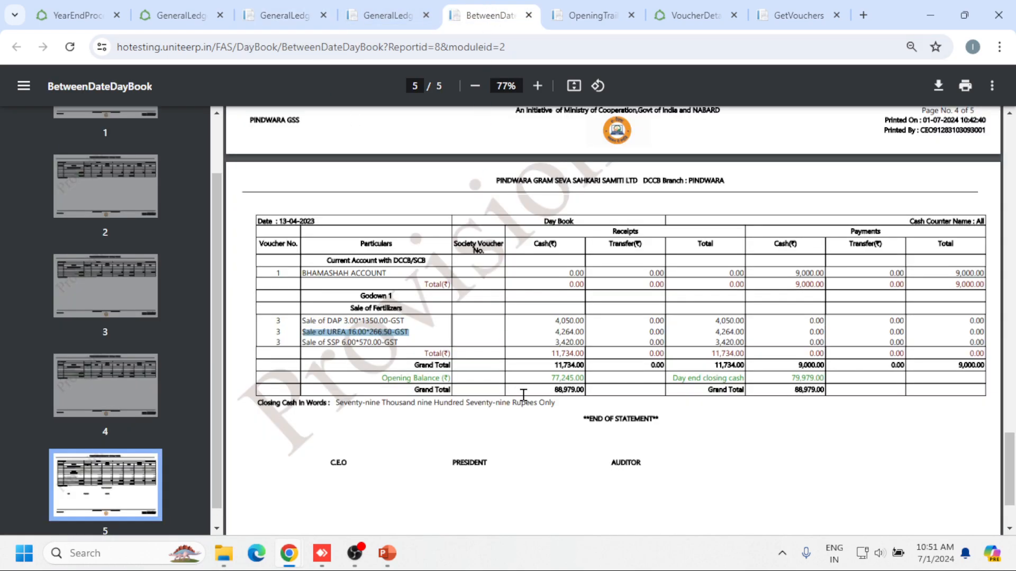
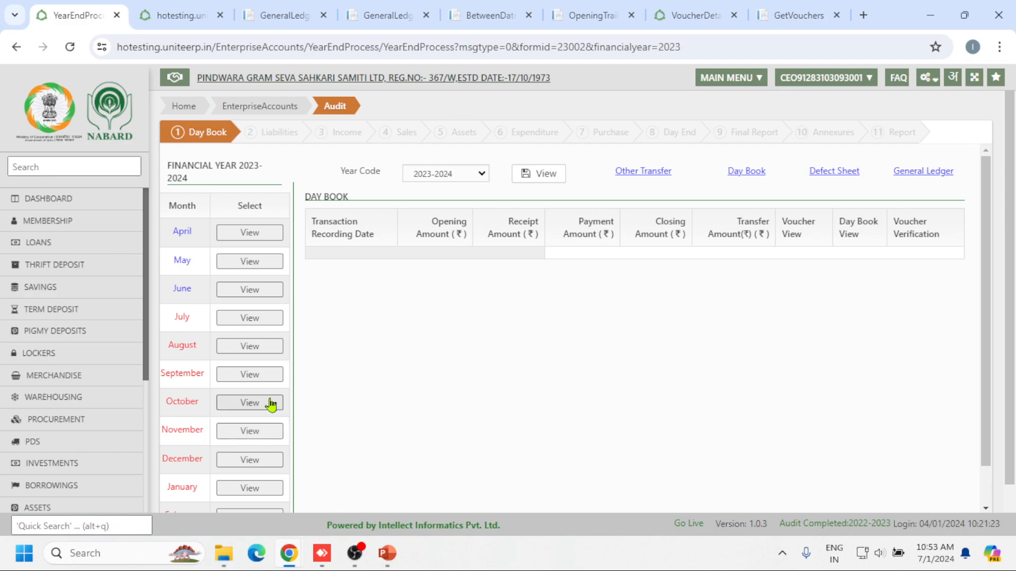
# - List April's day book entries in the 2023-2024 audit and open voucher verification for 04/04/2023
pyautogui.click(256, 232)
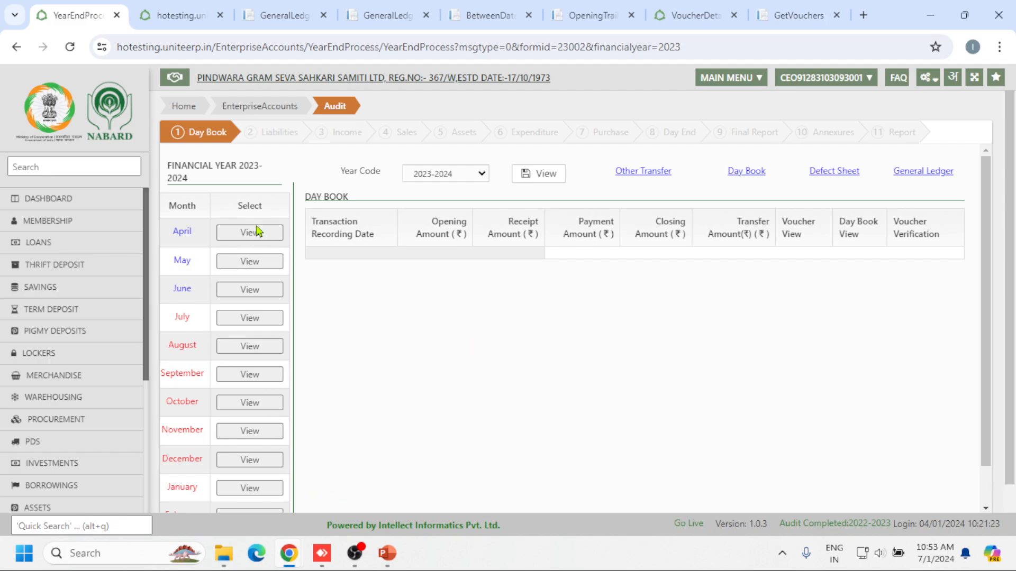
pyautogui.click(257, 233)
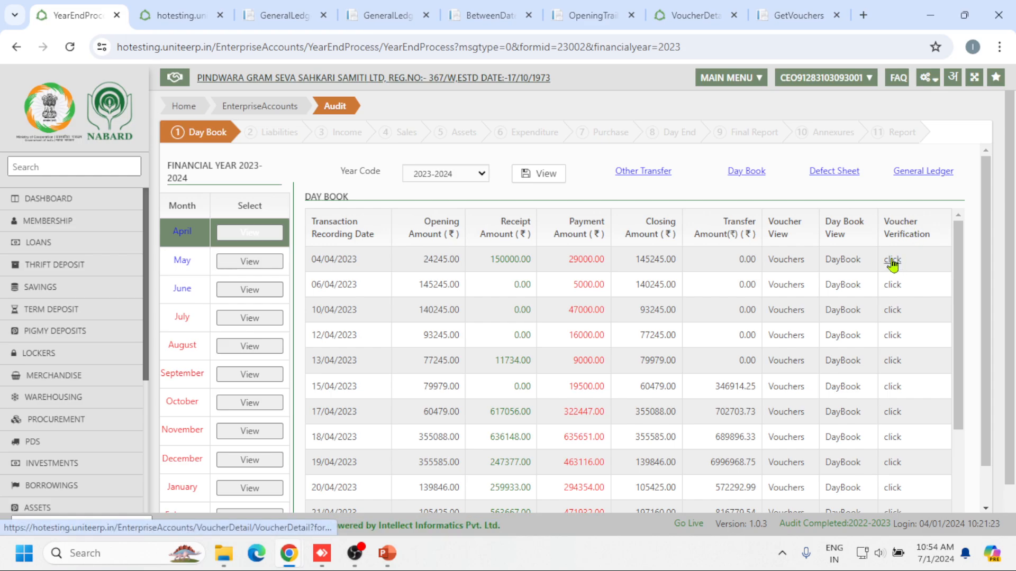
pyautogui.click(893, 262)
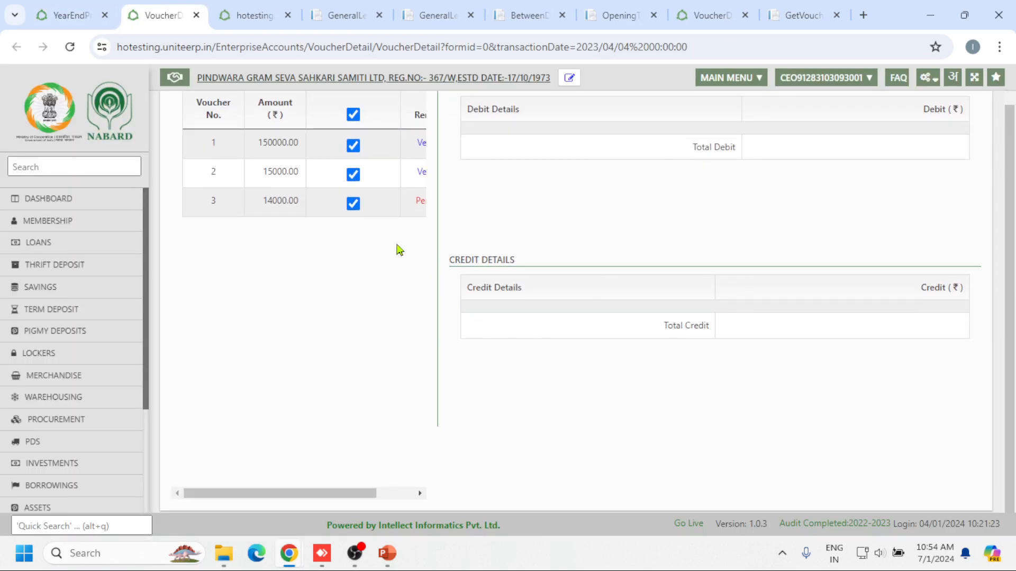
# - Select only voucher 3 of 04/04/2023 to examine its debit and credit details and the vouchers' verification status, and deselect it
pyautogui.click(353, 114)
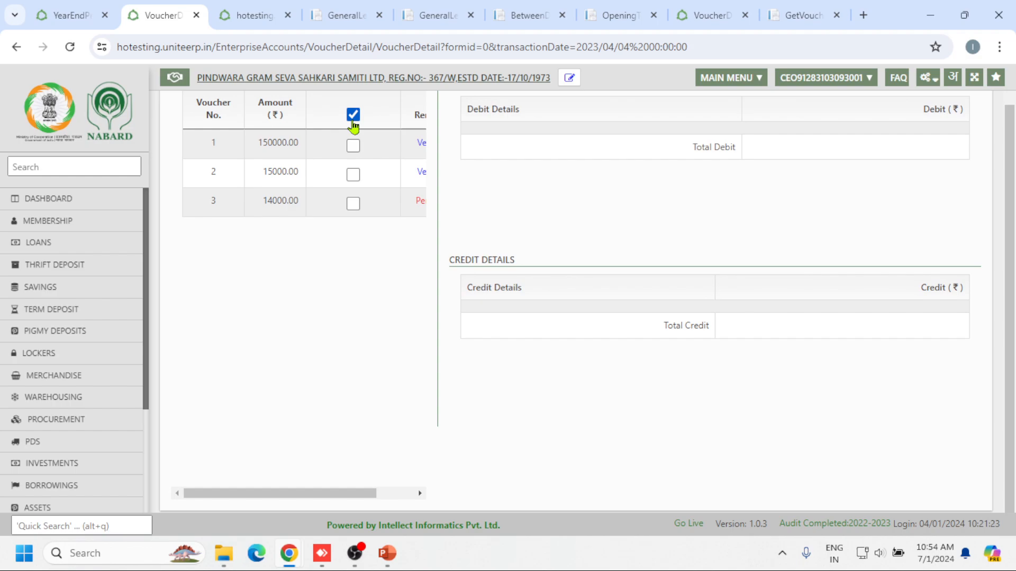
pyautogui.click(354, 205)
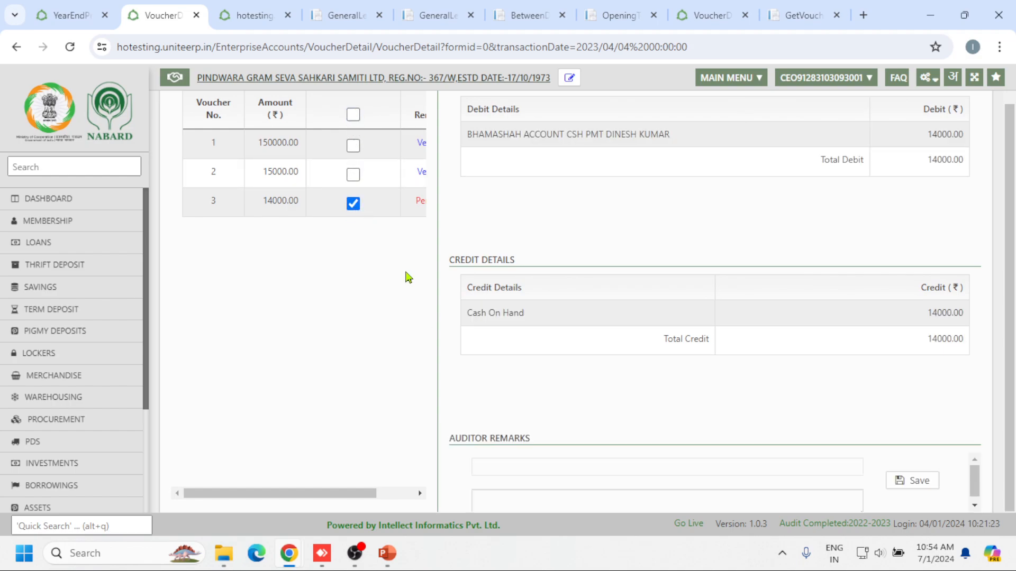
pyautogui.click(700, 497)
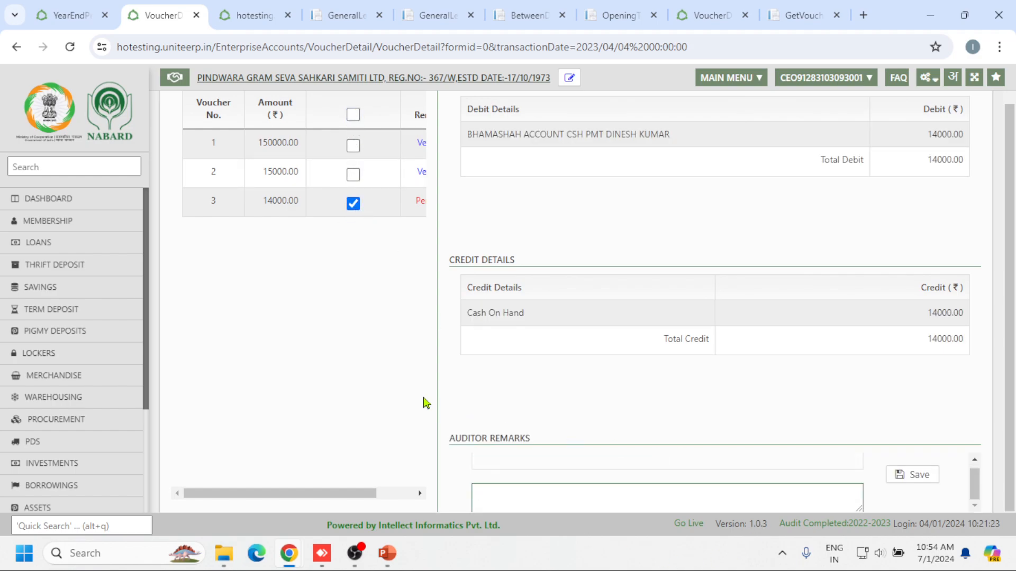
pyautogui.moveTo(320, 493); pyautogui.dragTo(399, 444)
pyautogui.scroll(1, 390, 415)
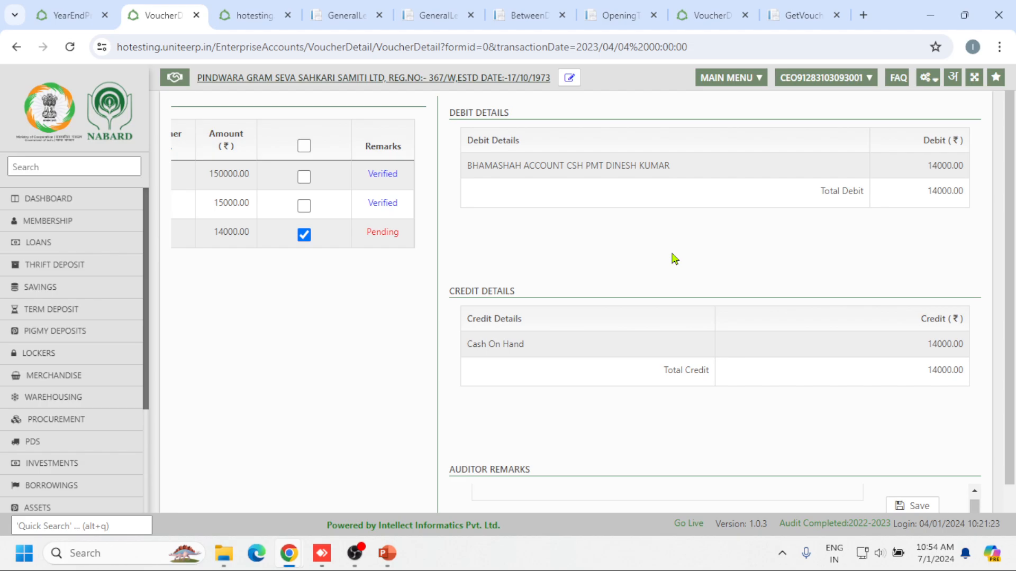
pyautogui.click(303, 234)
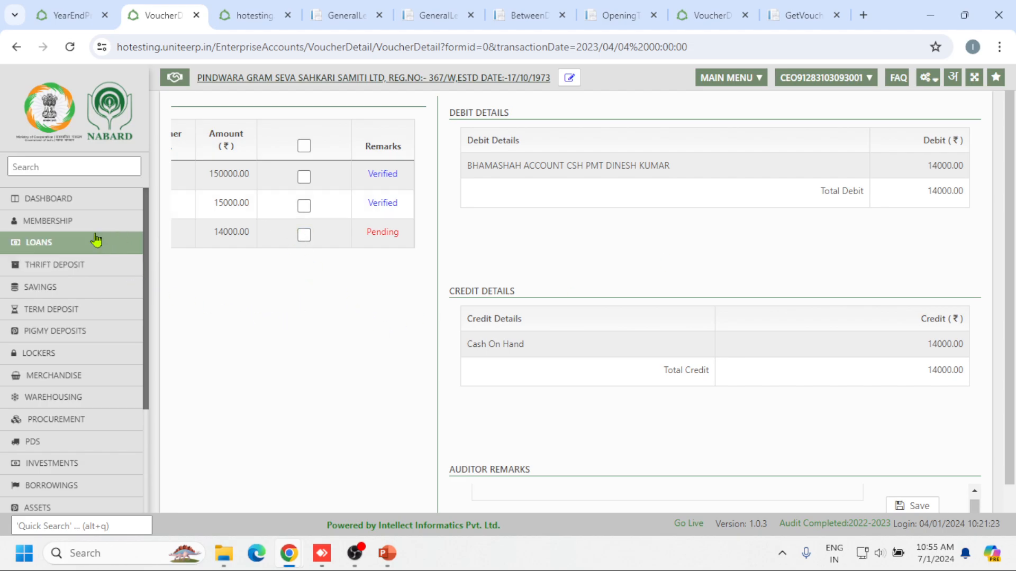
# - Return to the 2023-2024 audit, advance from Day Book to Liabilities, and open the general ledger for Paid up Capital - Individual
pyautogui.scroll(-3, 67, 356)
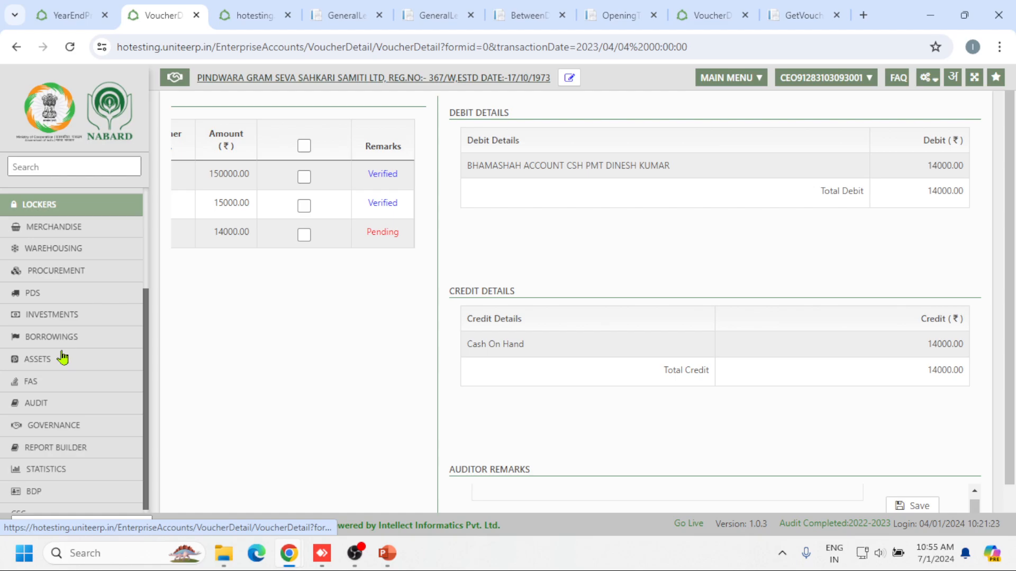
pyautogui.click(53, 406)
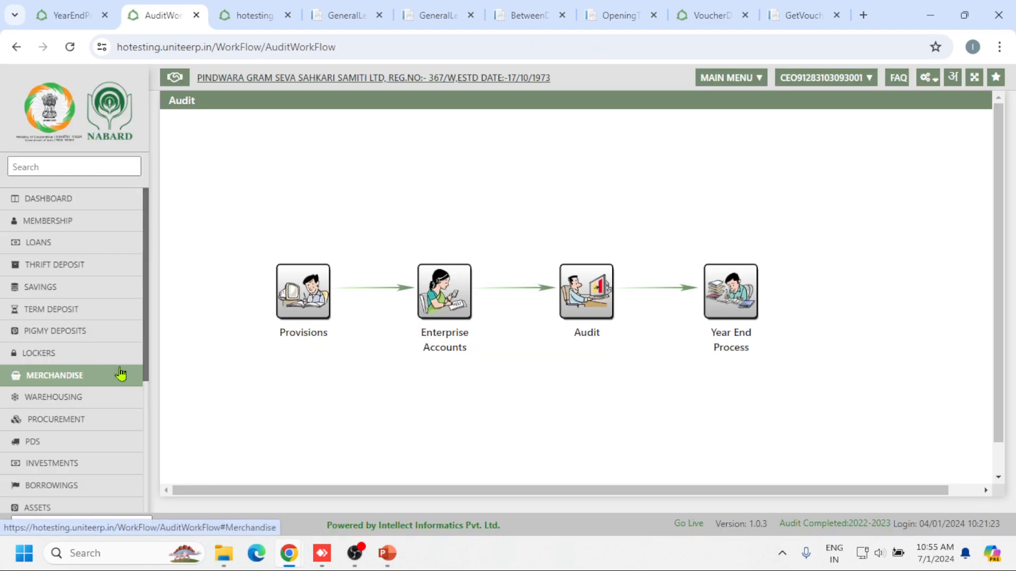
pyautogui.click(68, 15)
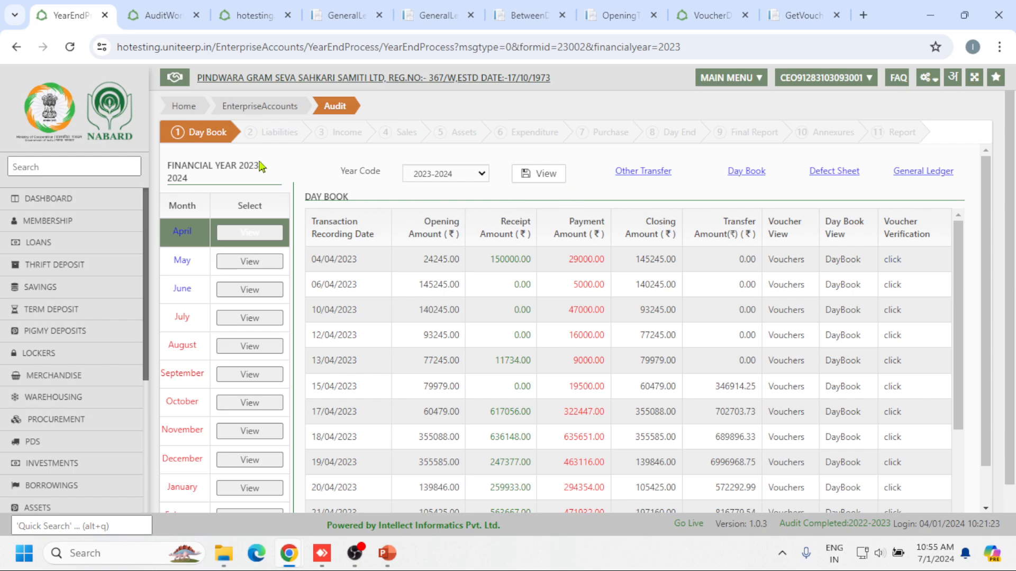
pyautogui.scroll(-3, 793, 322)
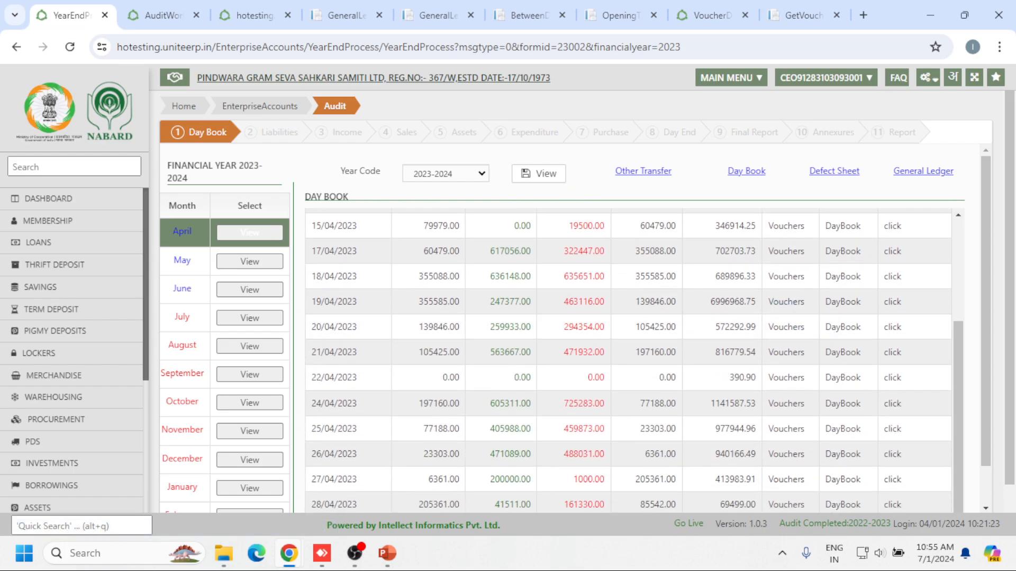
pyautogui.hotkey('alt', 'Tab')
pyautogui.scroll(-3, 1004, 256)
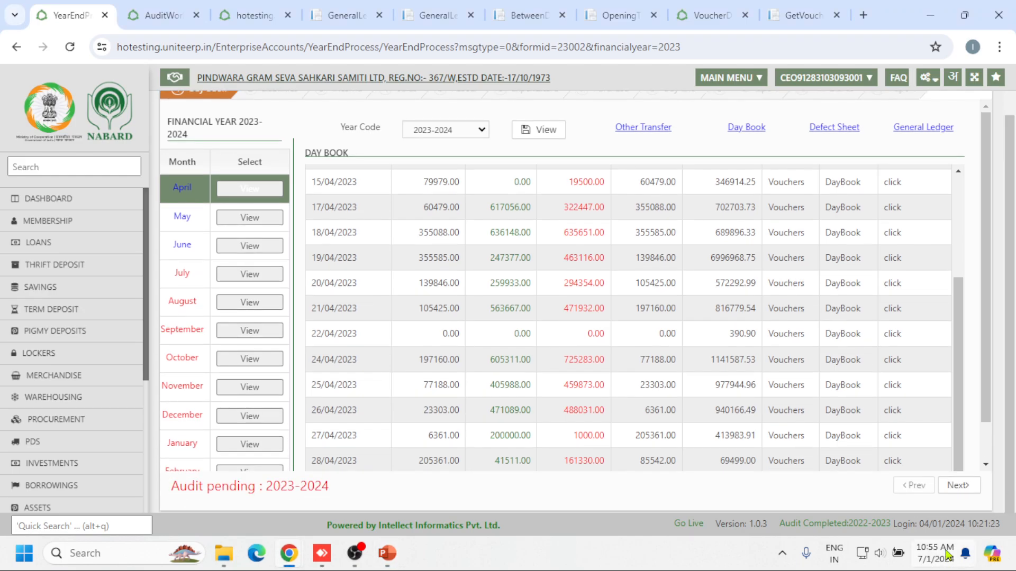
pyautogui.click(958, 486)
pyautogui.scroll(2, 707, 415)
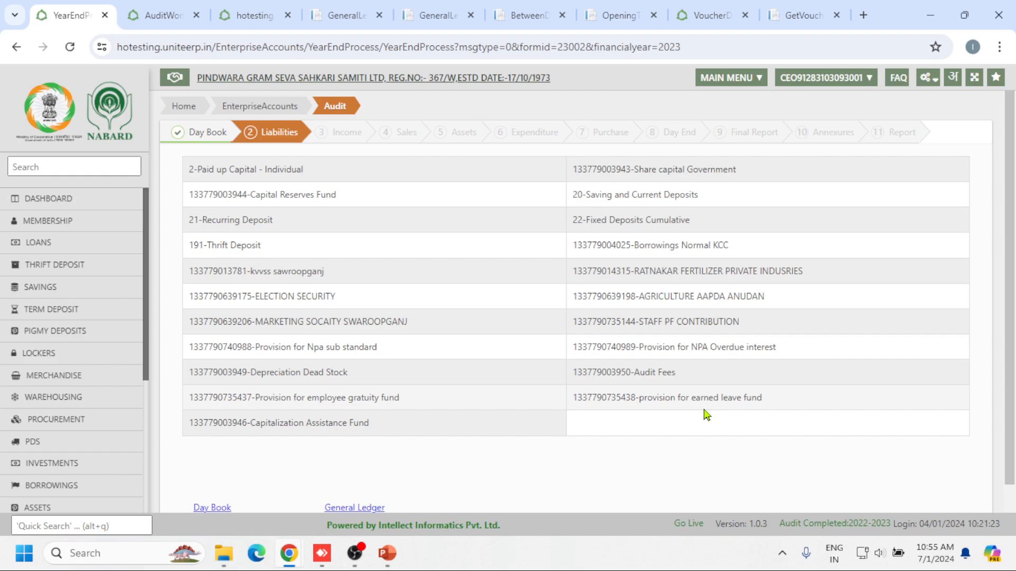
pyautogui.click(238, 172)
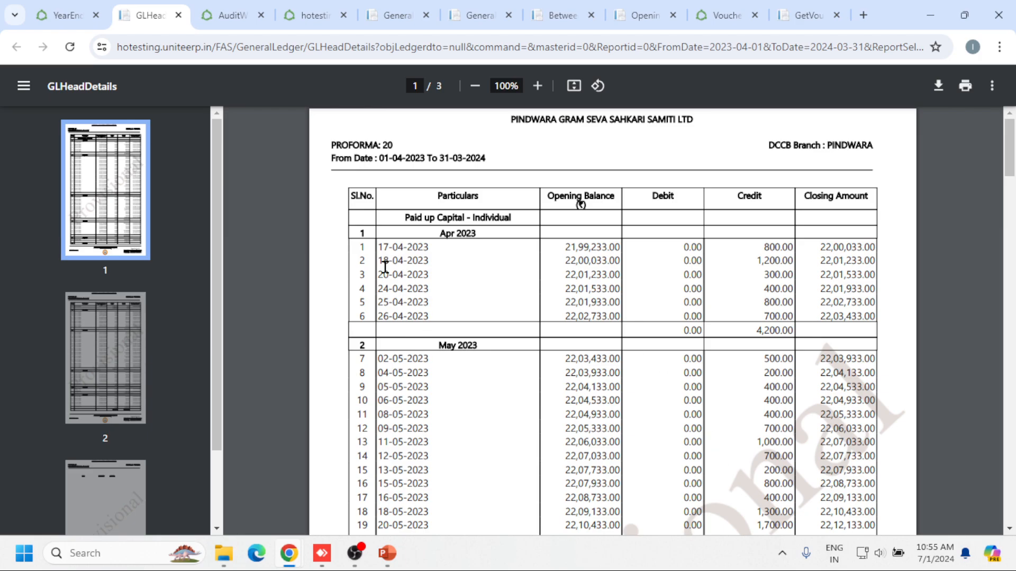
pyautogui.moveTo(380, 255); pyautogui.dragTo(437, 250)
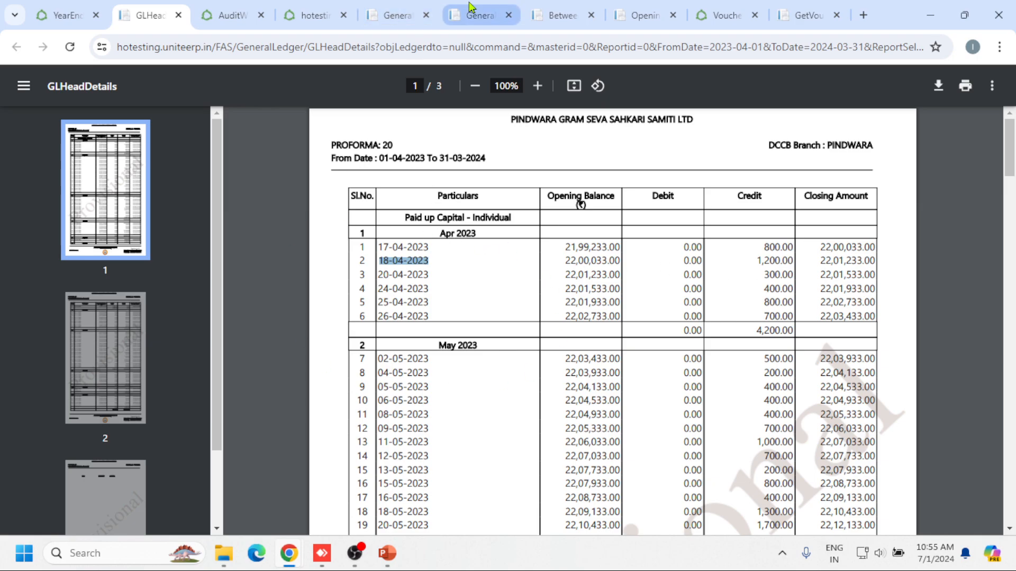
# - Check the already open day book and general ledger reports for entries on the Paid up Capital - Individual ledger's April dates
pyautogui.click(556, 14)
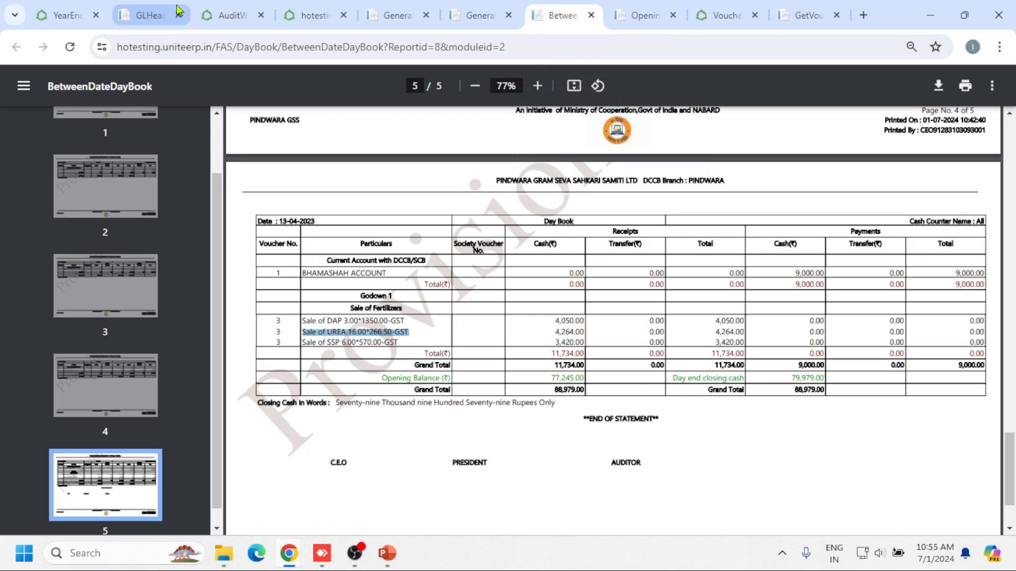
pyautogui.click(224, 15)
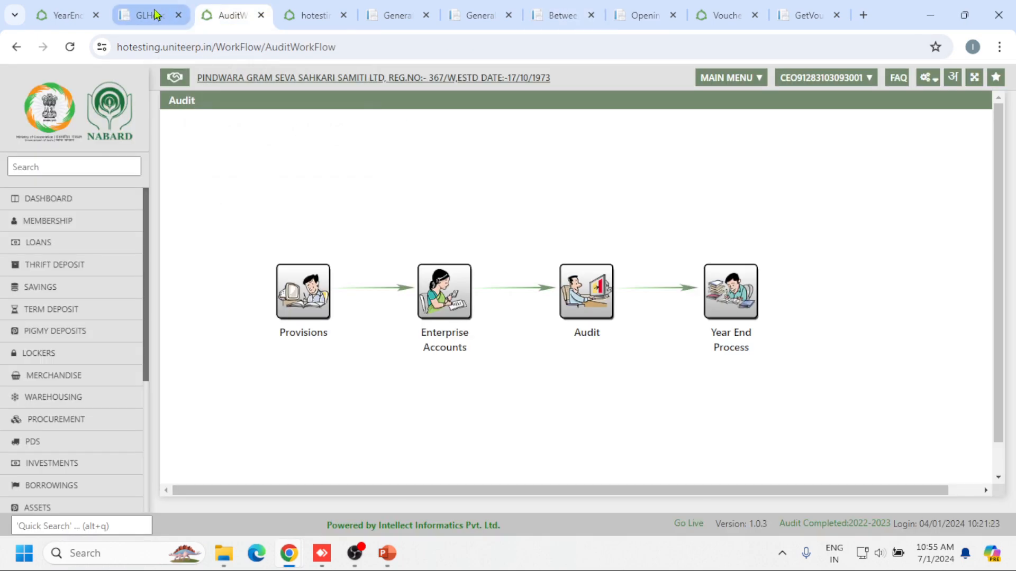
pyautogui.moveTo(155, 15)
pyautogui.click(558, 15)
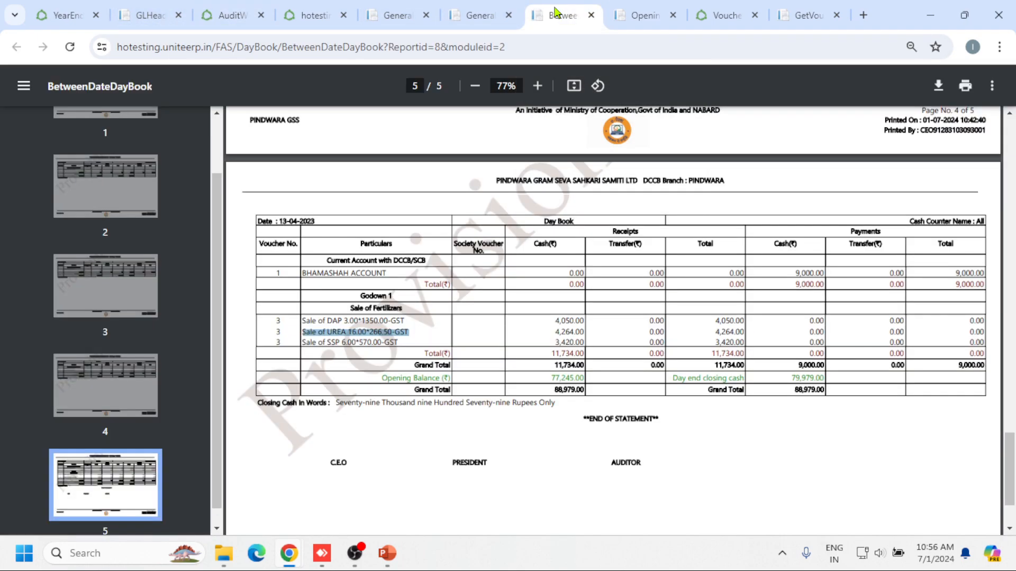
pyautogui.click(481, 24)
pyautogui.click(389, 18)
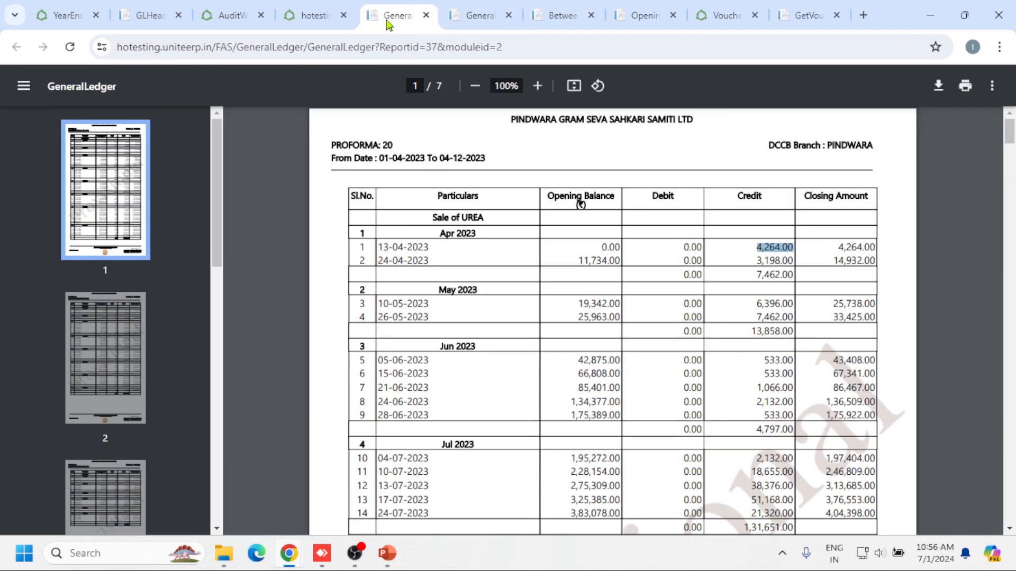
pyautogui.click(537, 17)
pyautogui.click(315, 18)
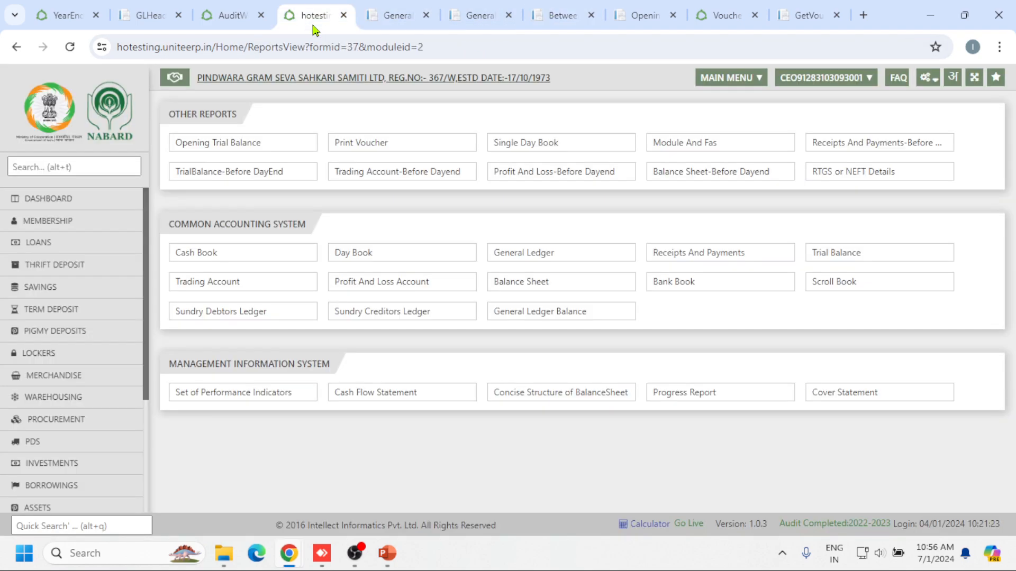
pyautogui.click(153, 11)
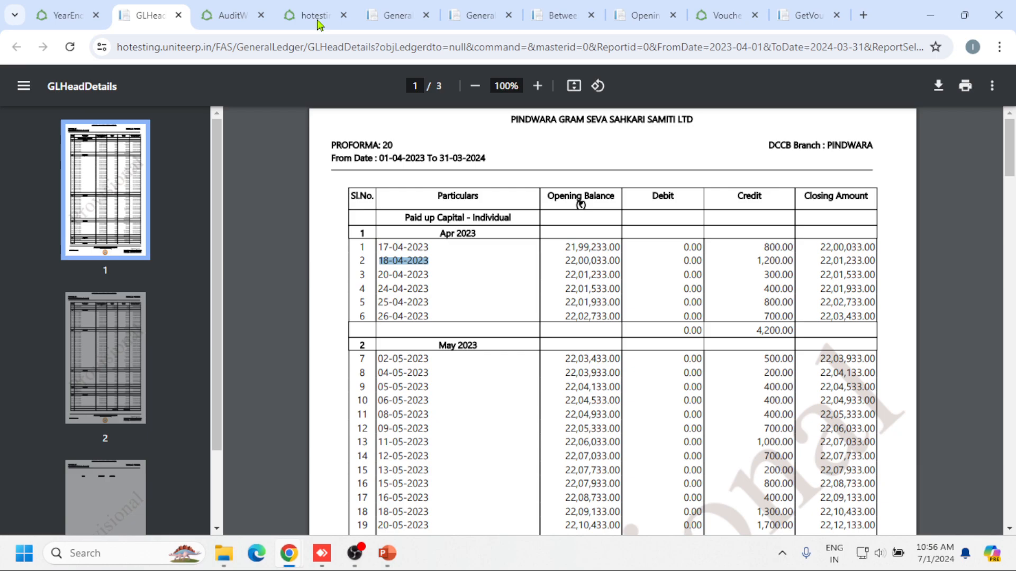
# - Open the day book report form in FAS and choose the Accountwise day book
pyautogui.click(228, 12)
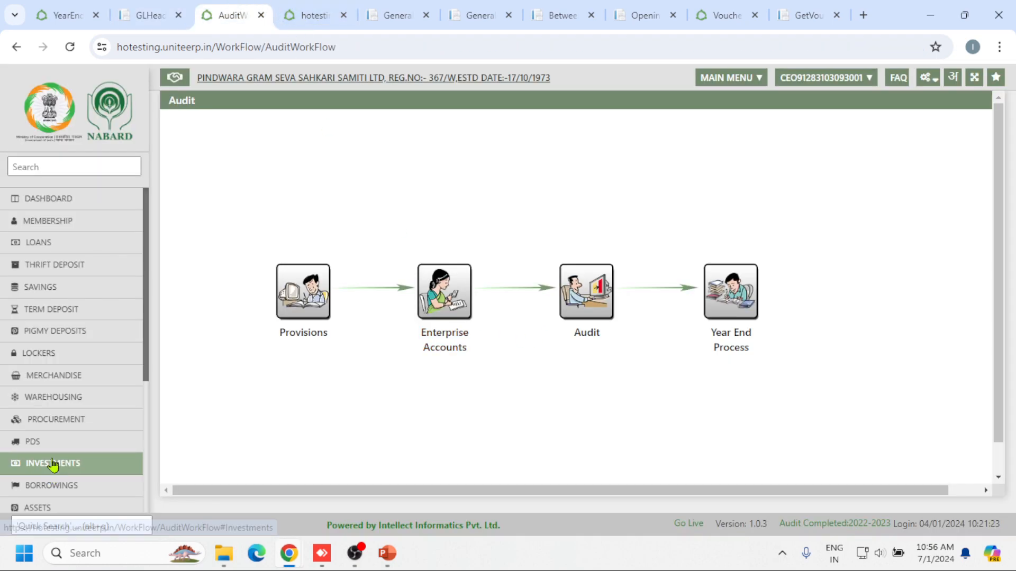
pyautogui.scroll(-3, 55, 463)
pyautogui.click(31, 382)
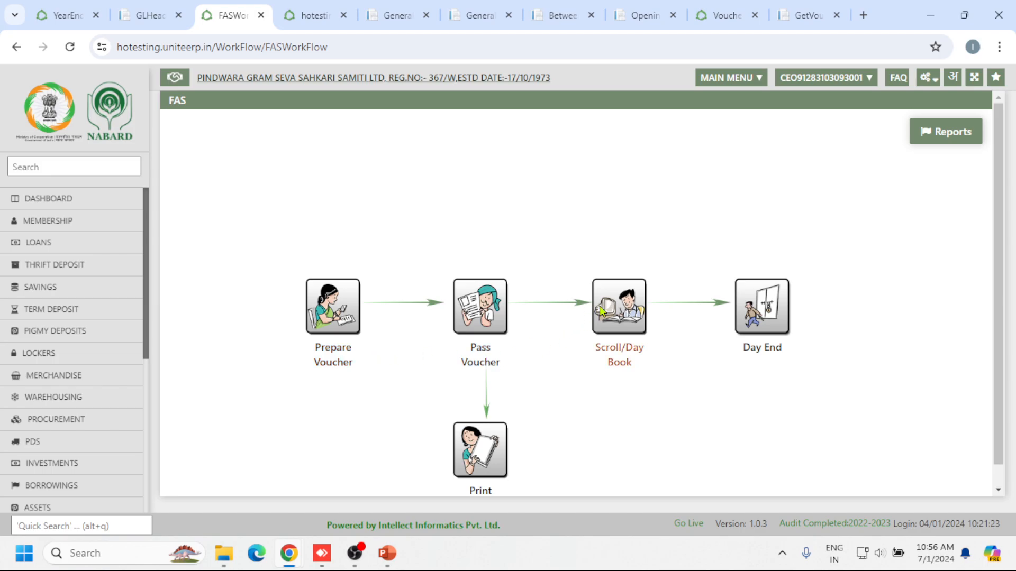
pyautogui.click(617, 304)
pyautogui.click(600, 299)
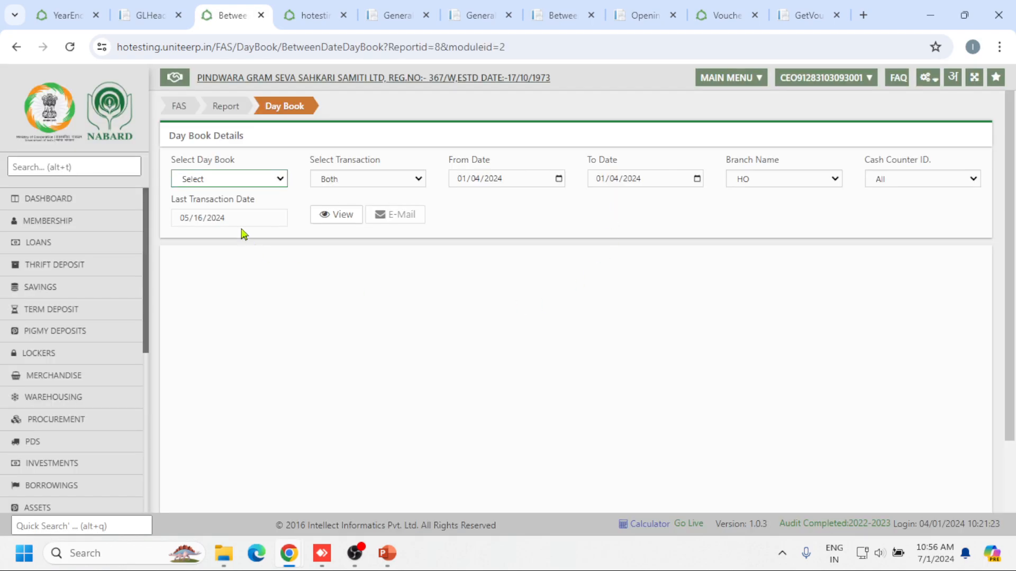
pyautogui.click(233, 184)
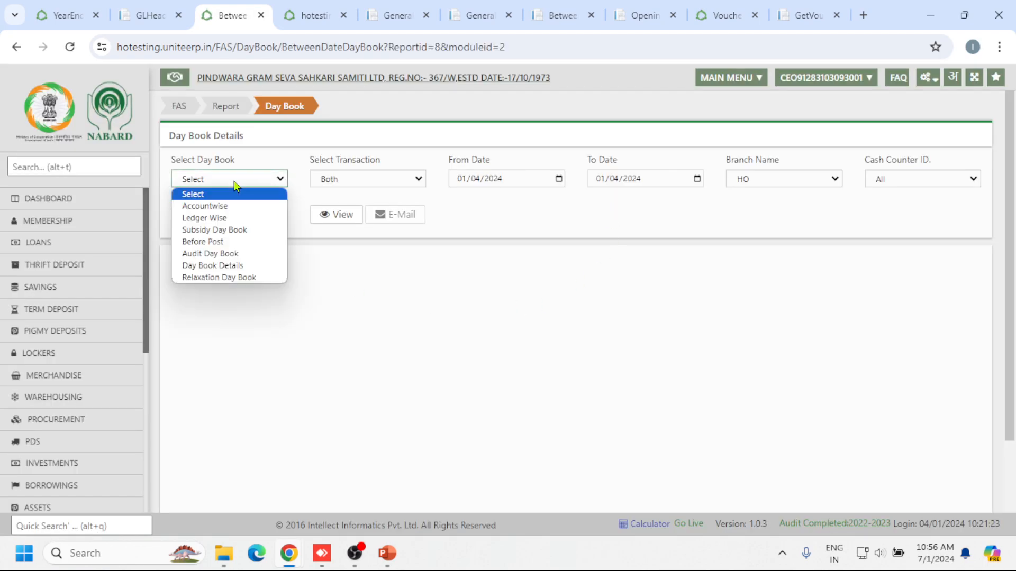
pyautogui.click(227, 206)
# - Generate the day book for the period from 04/17/2023 to 04/25/2023
pyautogui.click(476, 179)
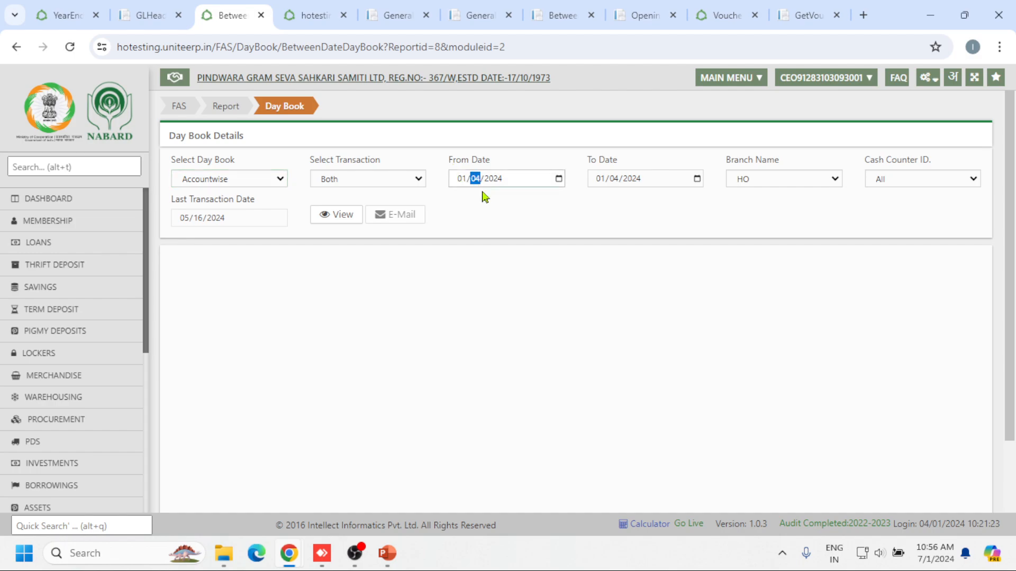
pyautogui.press('Tab')
pyautogui.write('2023')
pyautogui.hotkey('shift', 'Tab')
pyautogui.hotkey('shift', 'Tab')
pyautogui.write('04/17')
pyautogui.press('Tab')
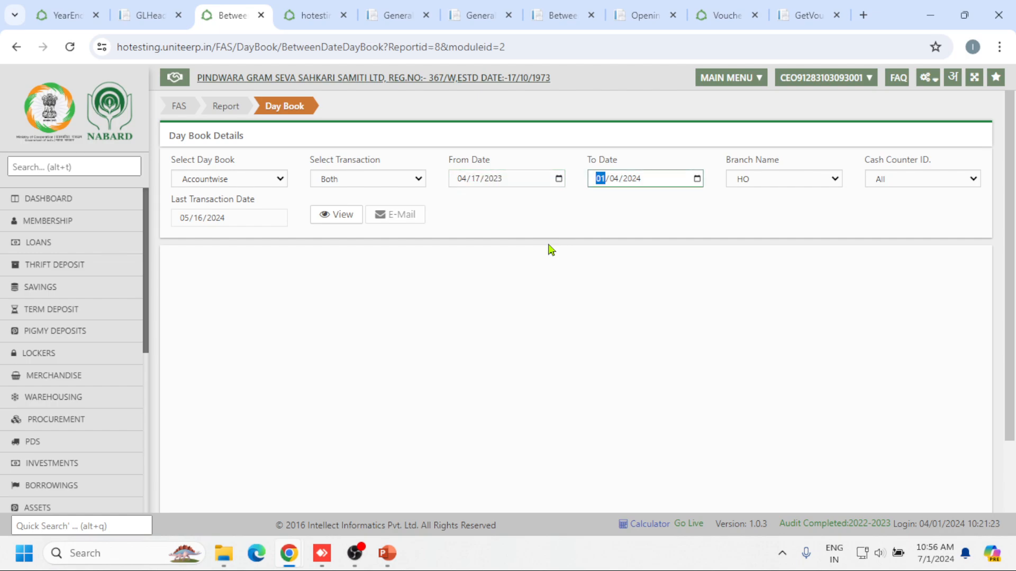
pyautogui.write('04')
pyautogui.press('Tab')
pyautogui.write('2023')
pyautogui.hotkey('shift', 'Tab')
pyautogui.write('25')
pyautogui.click(316, 217)
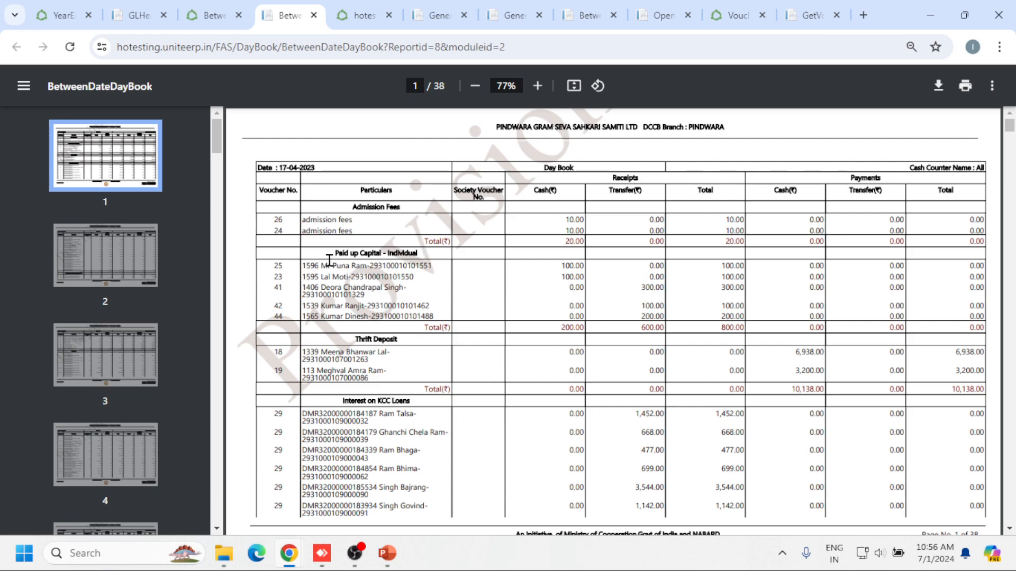
# - Compare the Paid up Capital - Individual receipts total in the 17-04-2023 day book with that date's credit in the general ledger
pyautogui.moveTo(329, 260); pyautogui.dragTo(426, 251)
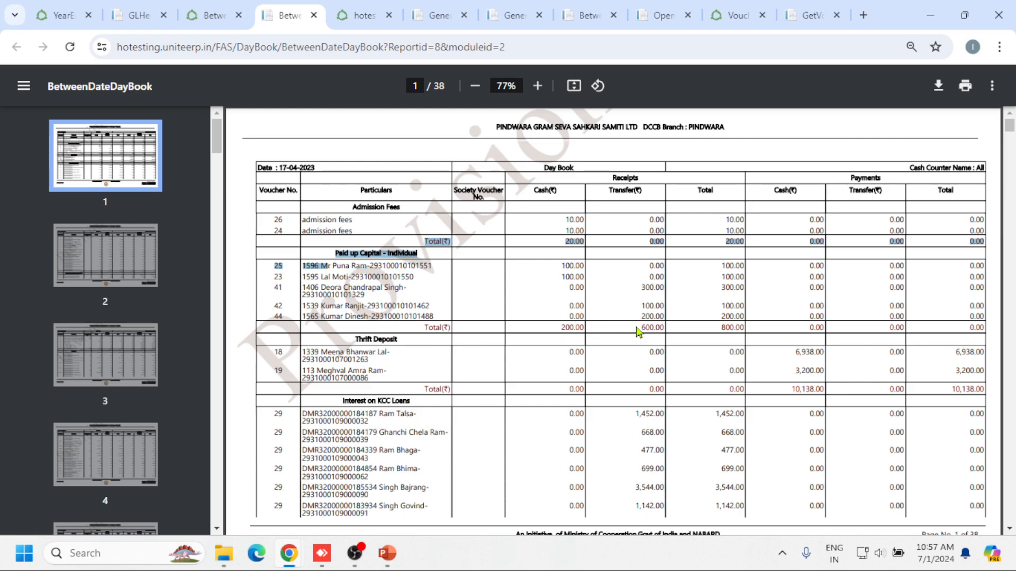
pyautogui.moveTo(745, 328); pyautogui.dragTo(722, 328)
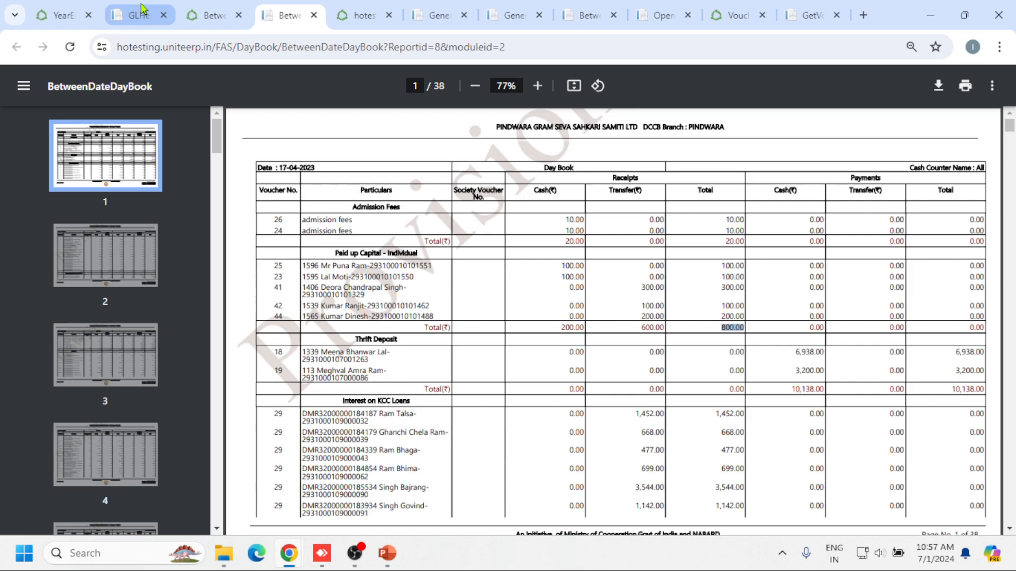
pyautogui.click(150, 16)
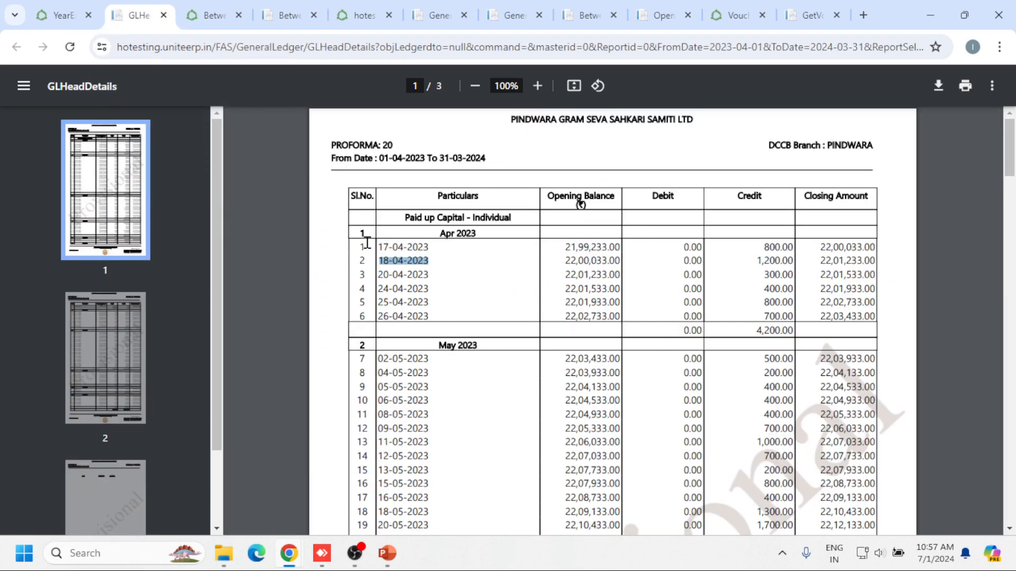
pyautogui.moveTo(367, 243); pyautogui.dragTo(435, 244)
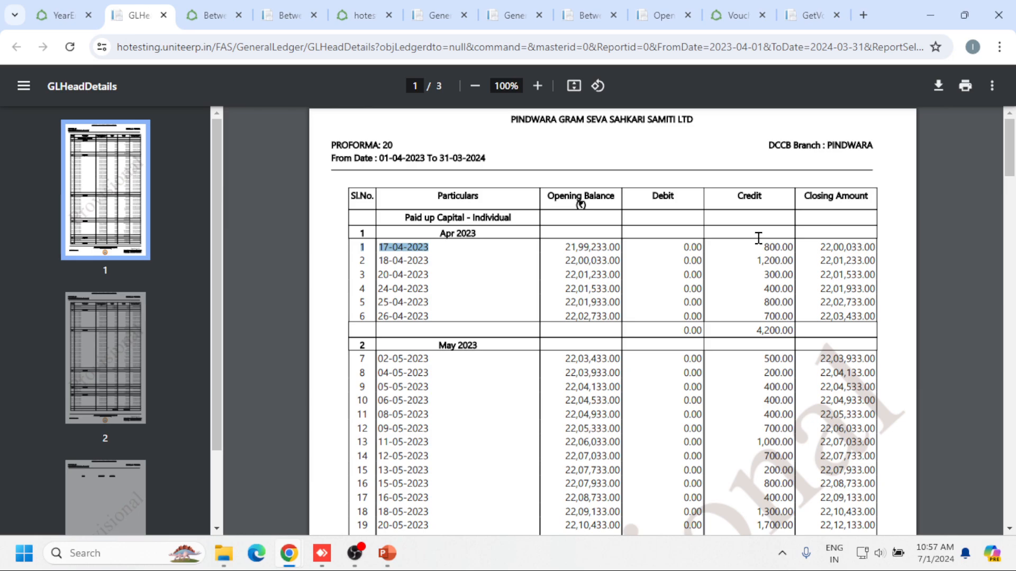
pyautogui.moveTo(759, 238); pyautogui.dragTo(795, 244)
# - Examine the member-wise Paid up Capital receipts behind the 17-04-2023 day book total and recheck them against the ledger
pyautogui.click(284, 11)
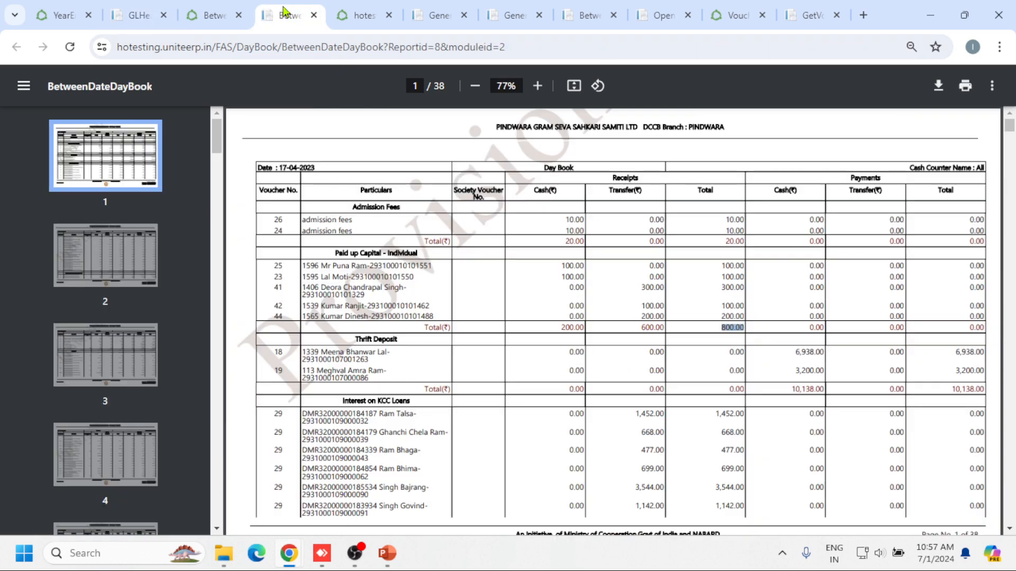
pyautogui.moveTo(302, 262); pyautogui.dragTo(551, 346)
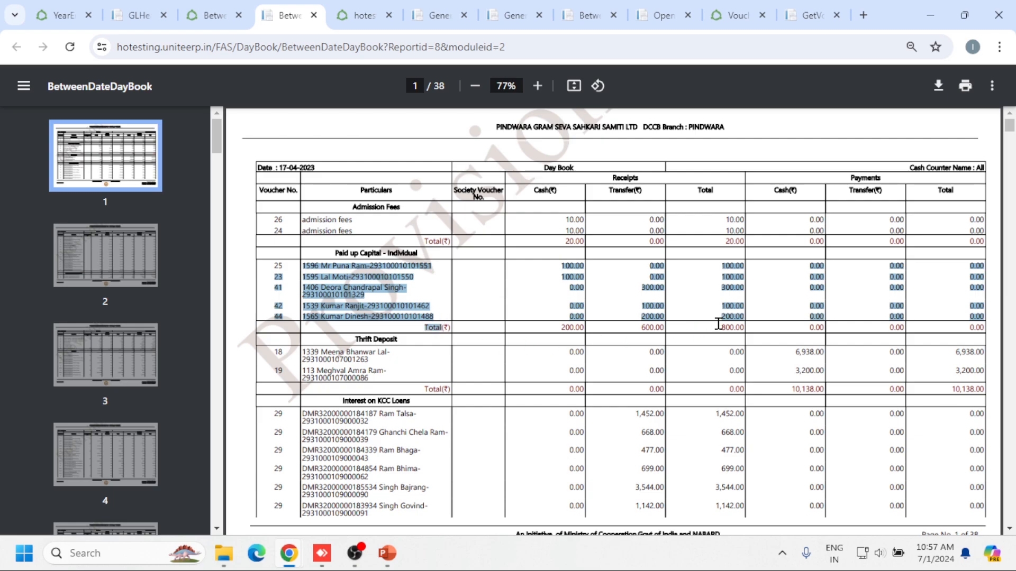
pyautogui.moveTo(720, 326); pyautogui.dragTo(752, 329)
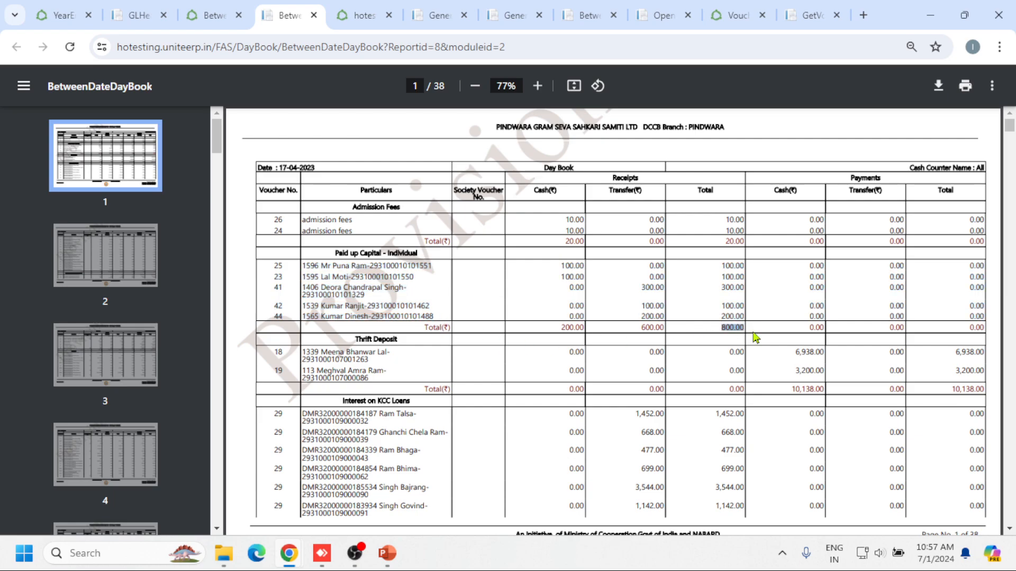
pyautogui.click(142, 14)
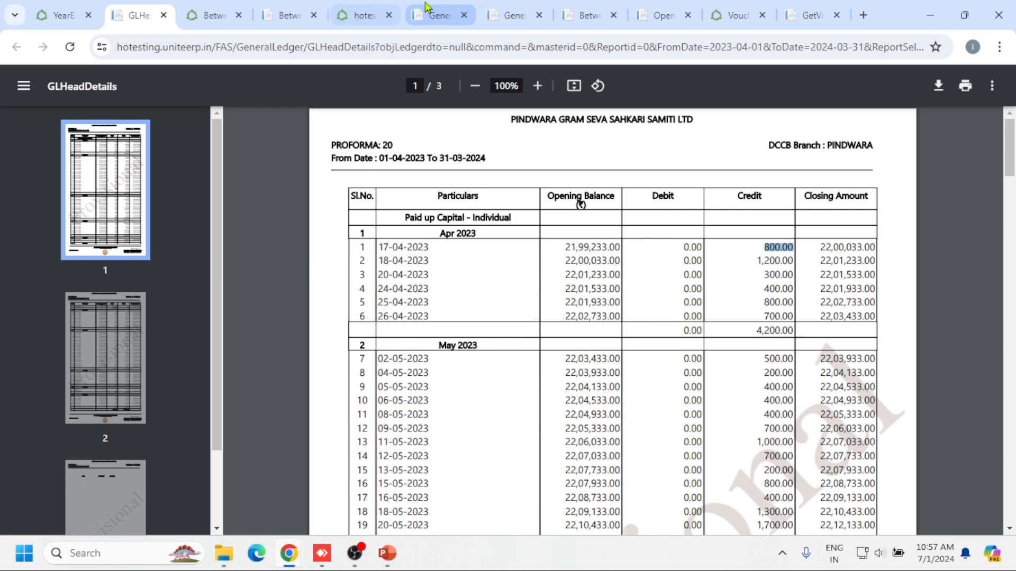
pyautogui.click(289, 14)
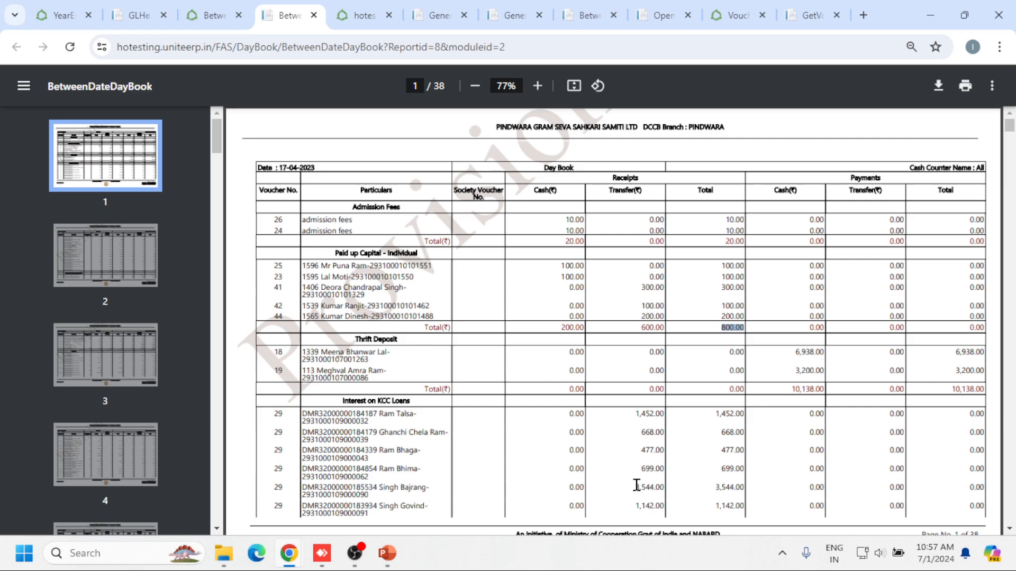
# - Return to the audit page, review the Liabilities ledger heads and advance the audit to the Income stage
pyautogui.click(139, 11)
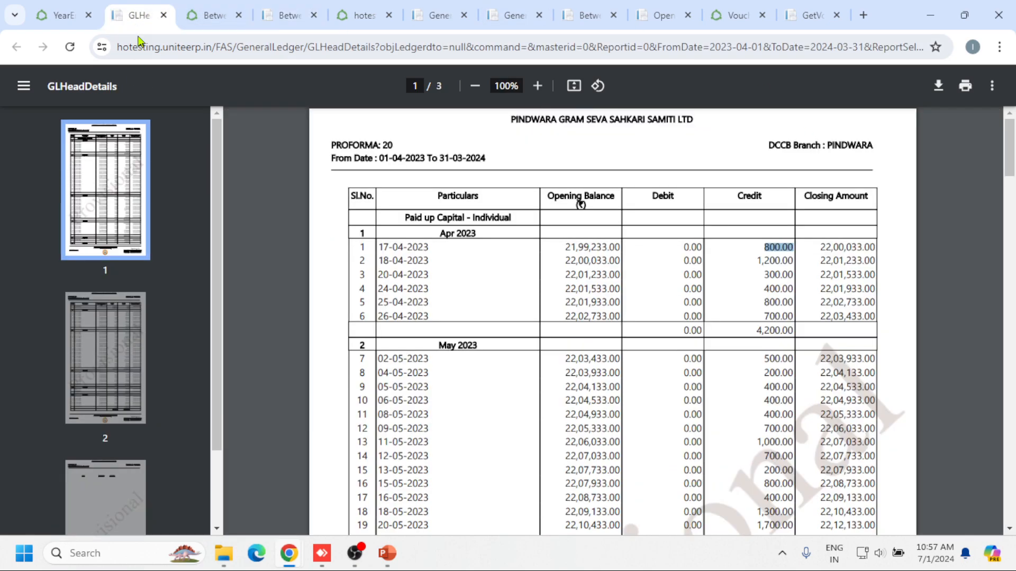
pyautogui.click(71, 11)
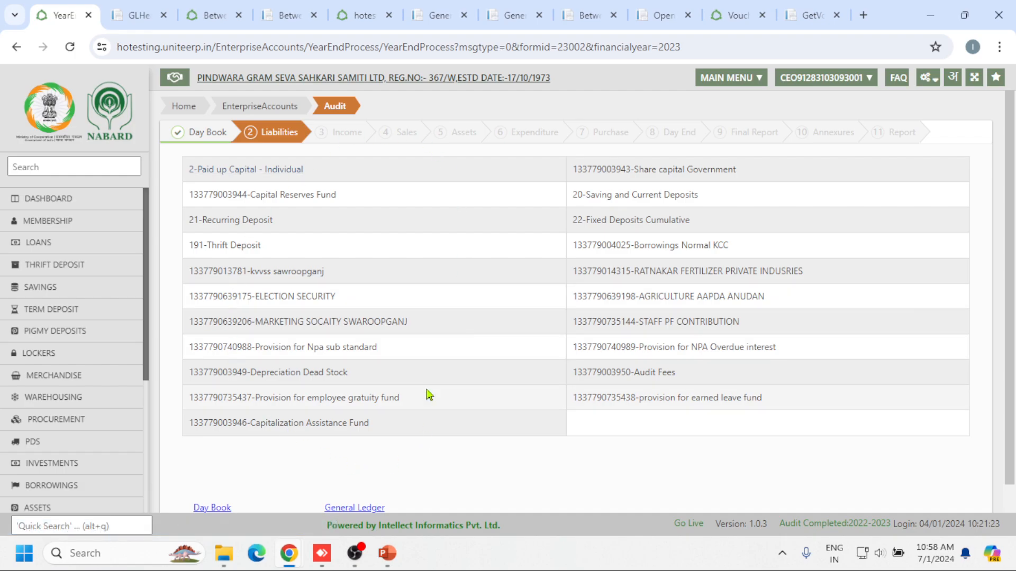
pyautogui.scroll(-1, 467, 314)
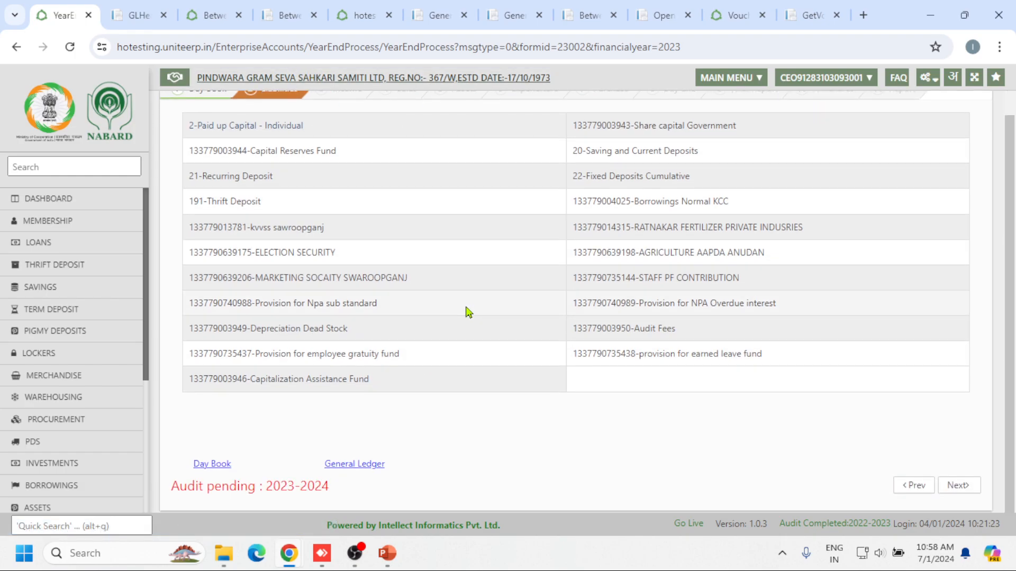
pyautogui.scroll(1, 909, 408)
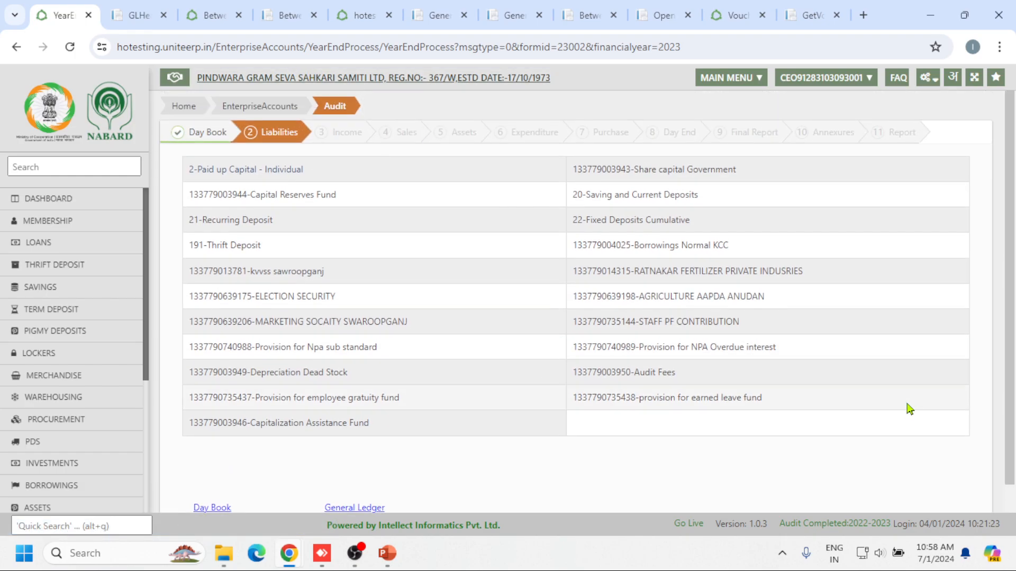
pyautogui.scroll(-1, 927, 425)
pyautogui.click(958, 485)
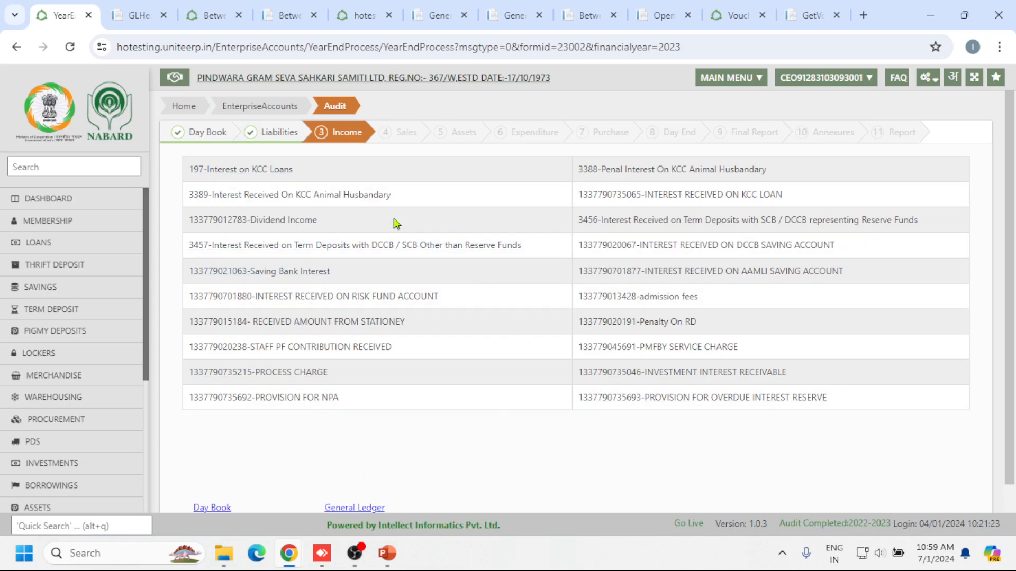
# - Open the Interest on KCC Loans general ledger from the Income heads and check the 17-04-2023 credit
pyautogui.click(247, 171)
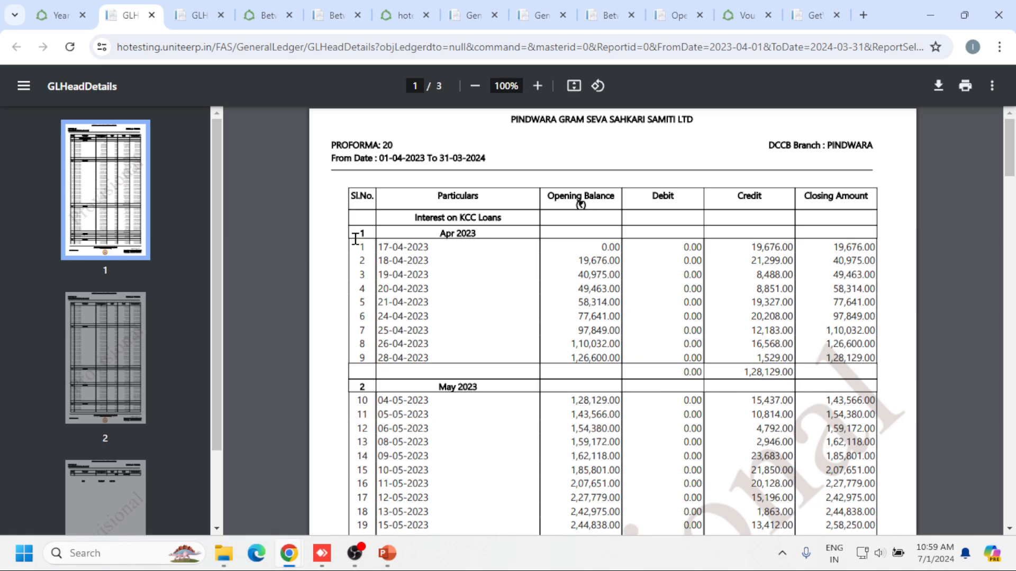
pyautogui.moveTo(376, 247); pyautogui.dragTo(442, 254)
pyautogui.moveTo(751, 257); pyautogui.dragTo(789, 254)
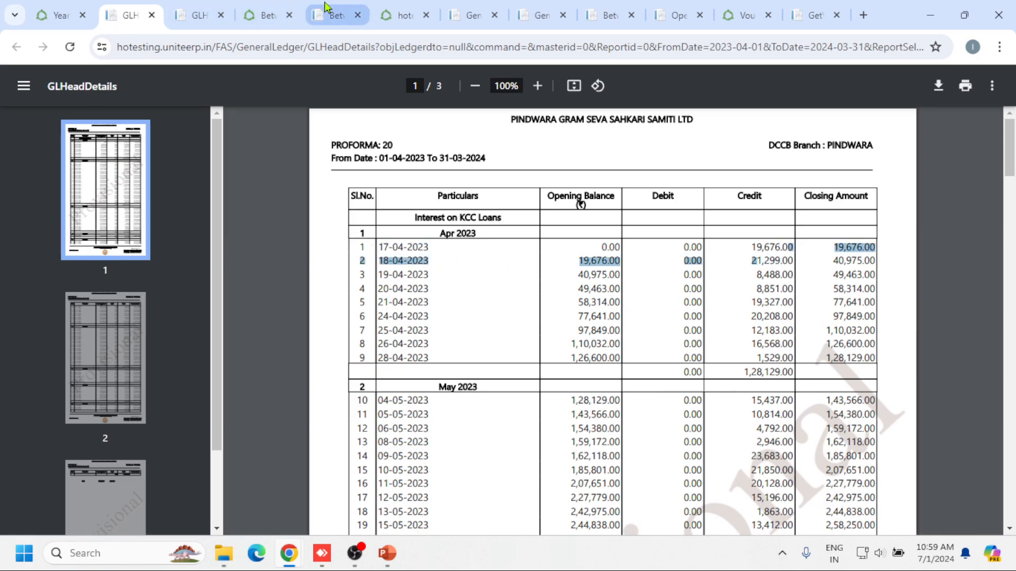
# - Compare the Interest on KCC Loans receipts total in the 17-04-2023 day book with that date's ledger credit
pyautogui.click(332, 15)
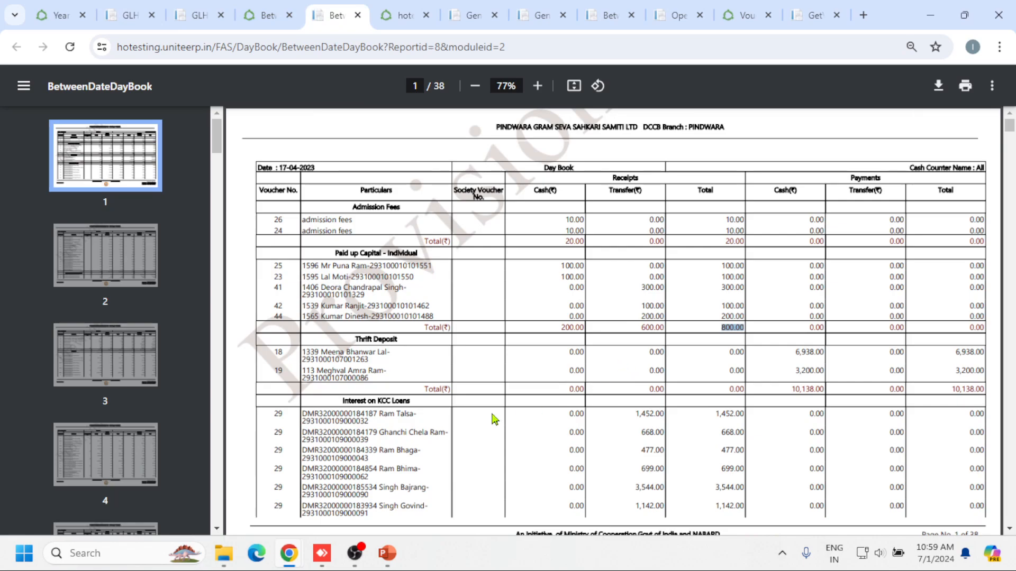
pyautogui.moveTo(258, 168); pyautogui.dragTo(315, 169)
pyautogui.moveTo(338, 403); pyautogui.dragTo(411, 402)
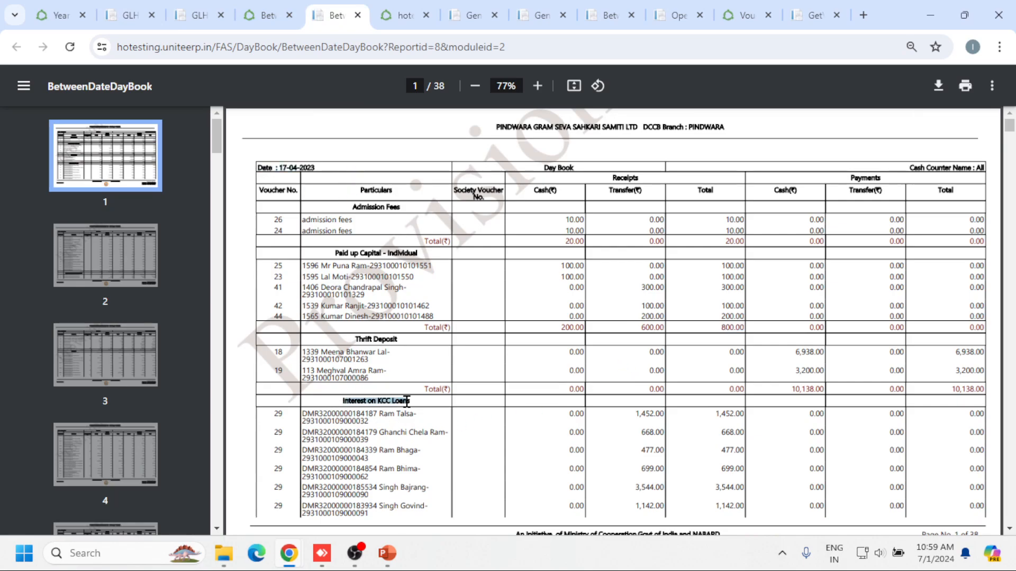
pyautogui.scroll(-3, 539, 379)
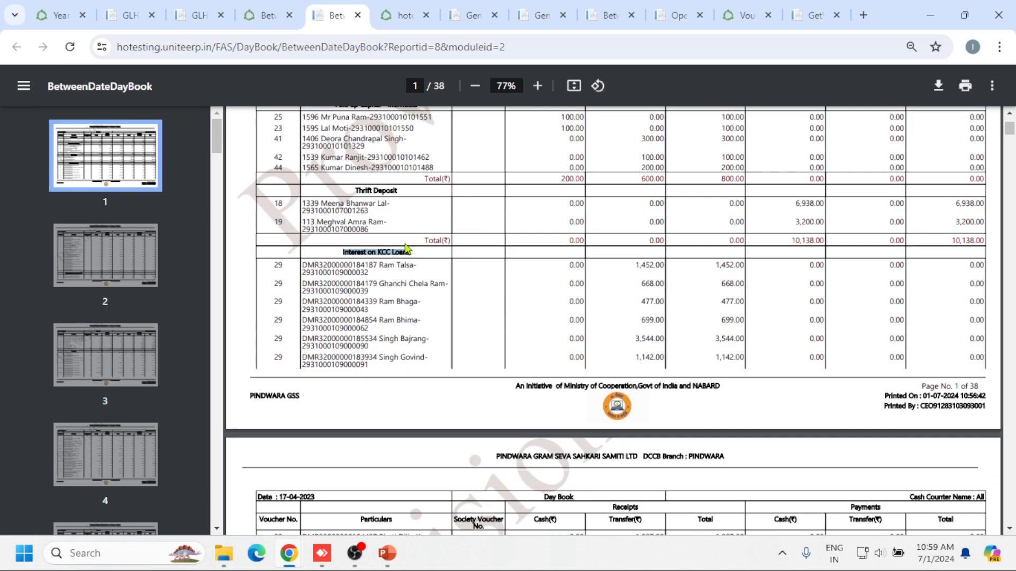
pyautogui.scroll(-10, 642, 288)
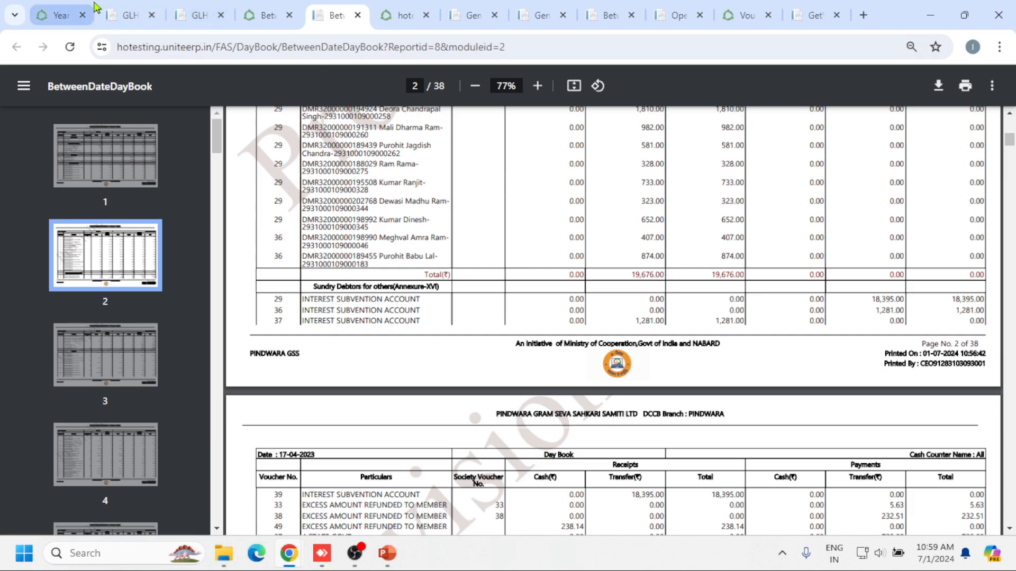
pyautogui.click(132, 11)
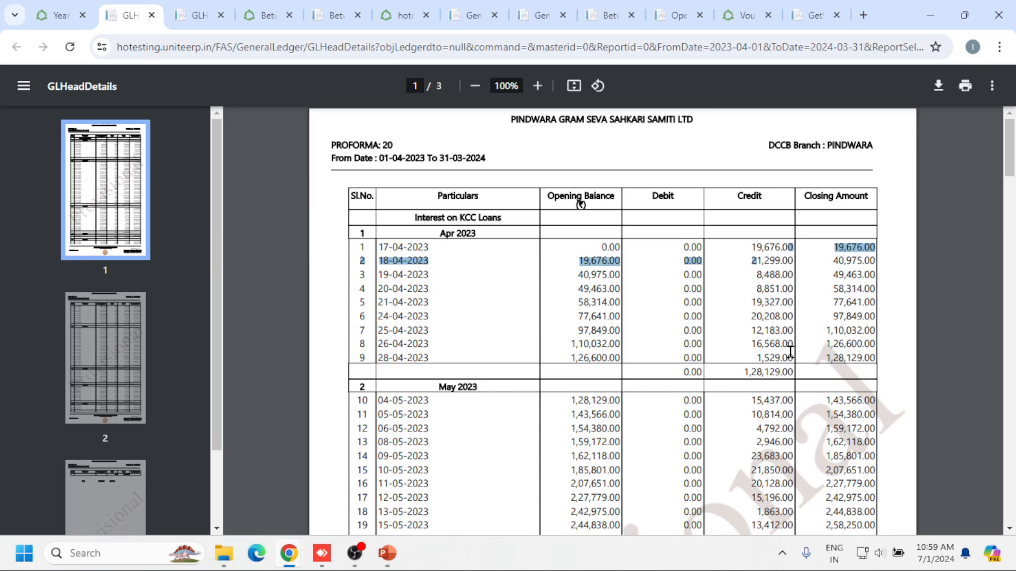
# - Return to the audit page, review the Income ledger heads and advance the audit to the Sales stage
pyautogui.click(61, 16)
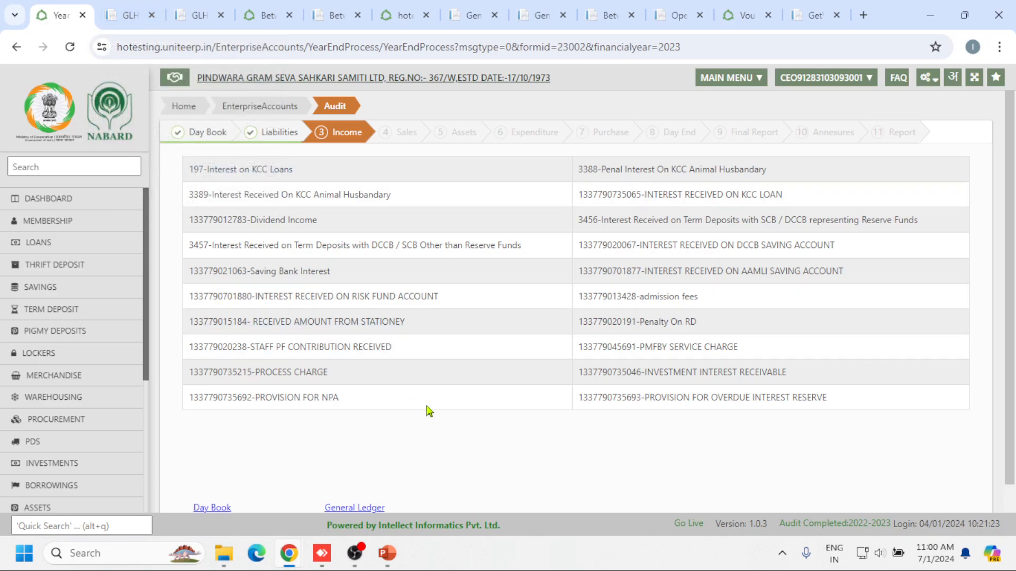
pyautogui.scroll(-1, 340, 259)
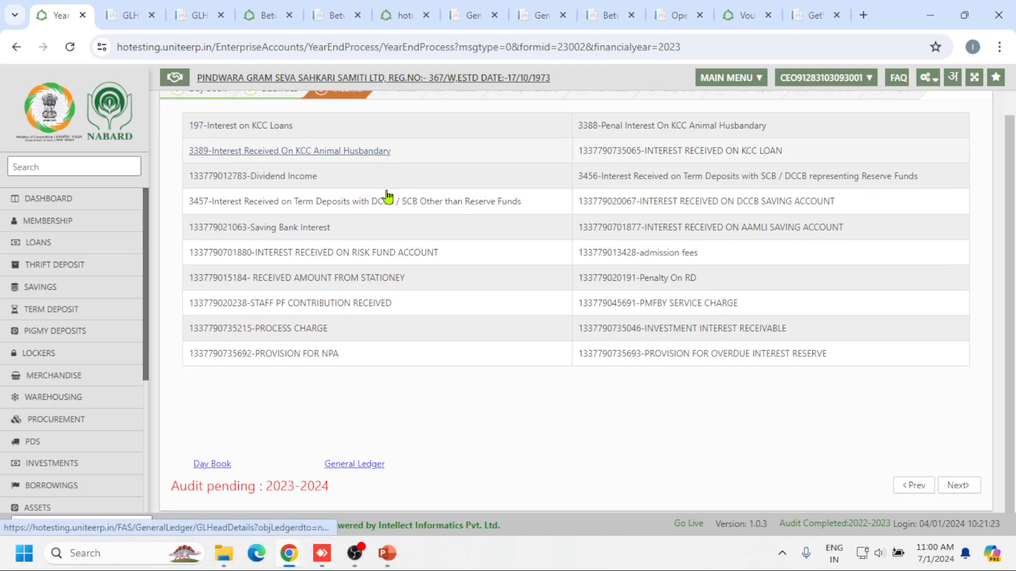
pyautogui.scroll(1, 406, 251)
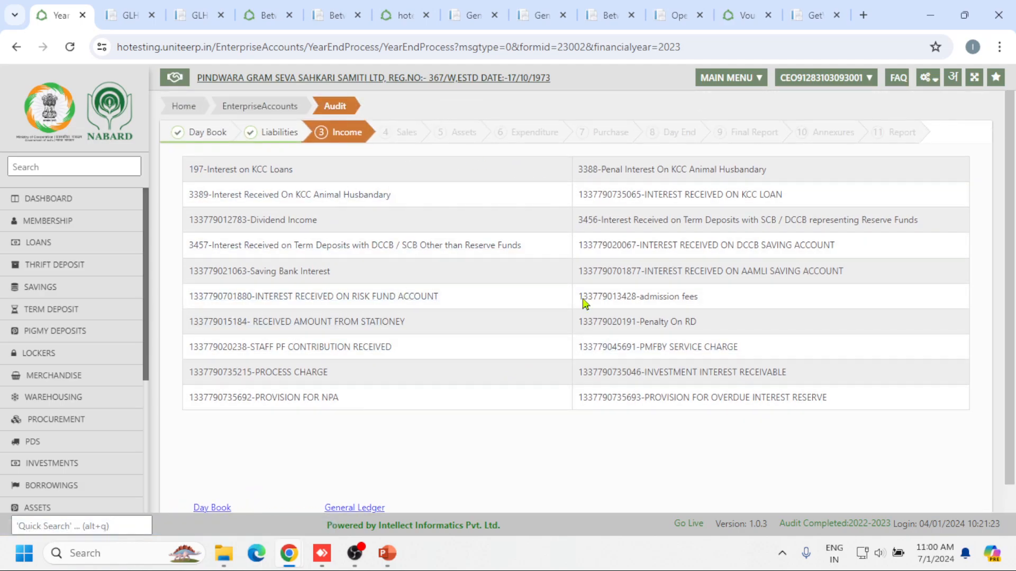
pyautogui.scroll(-1, 915, 331)
pyautogui.scroll(-1, 916, 332)
pyautogui.click(958, 485)
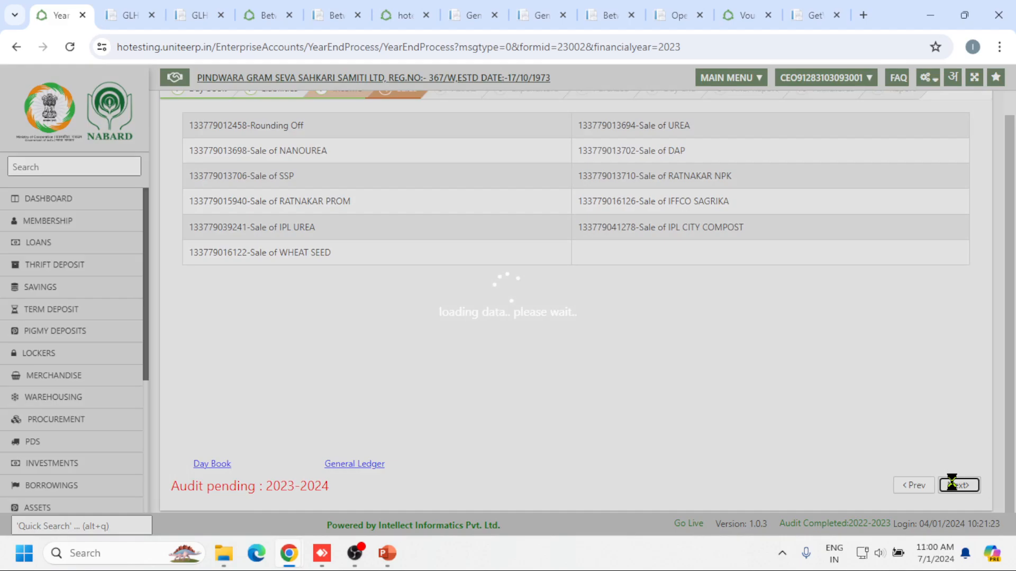
# - Open the Sale of UREA general ledger from the Sales heads and check the 13-04-2023 entry
pyautogui.scroll(1, 670, 366)
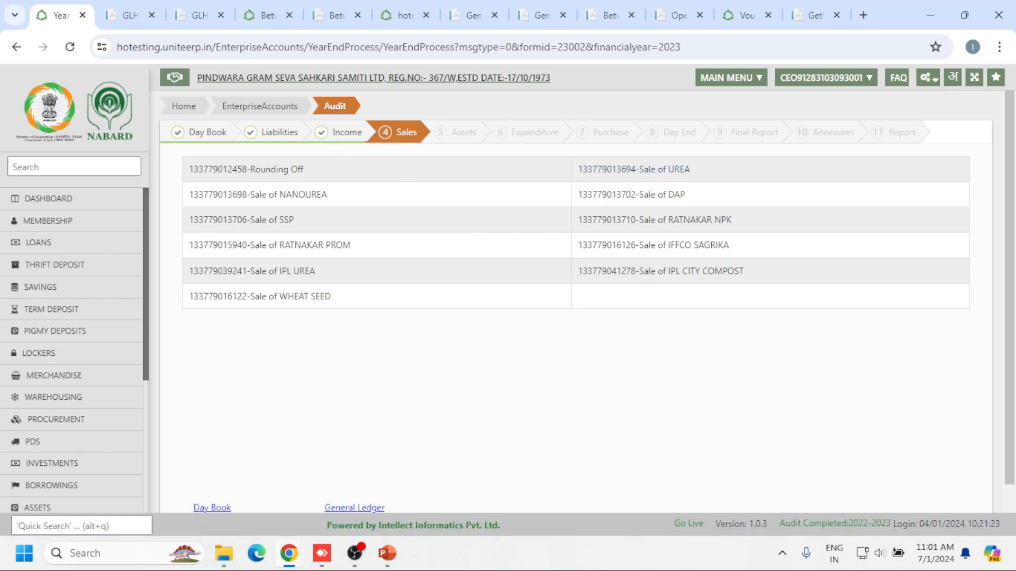
pyautogui.click(640, 170)
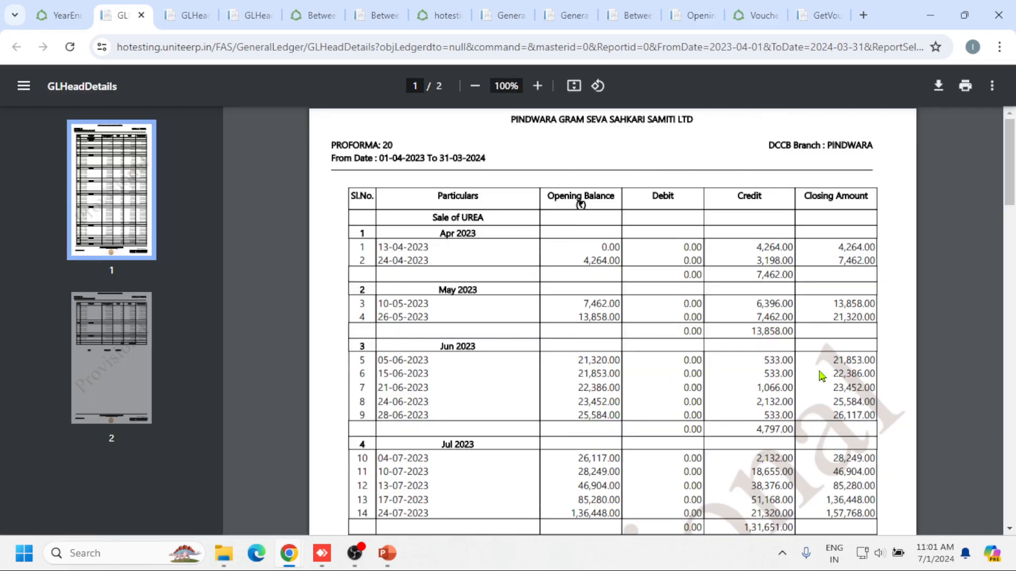
pyautogui.moveTo(365, 262); pyautogui.dragTo(435, 248)
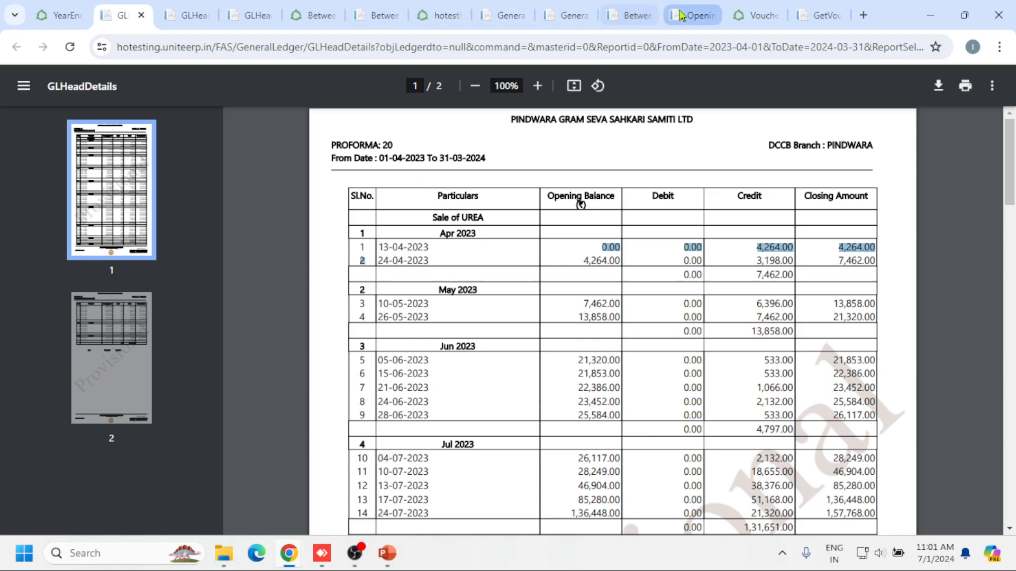
# - Check the Sale of UREA cash receipt in the 13-04-2023 day book against the ledger credit
pyautogui.click(629, 15)
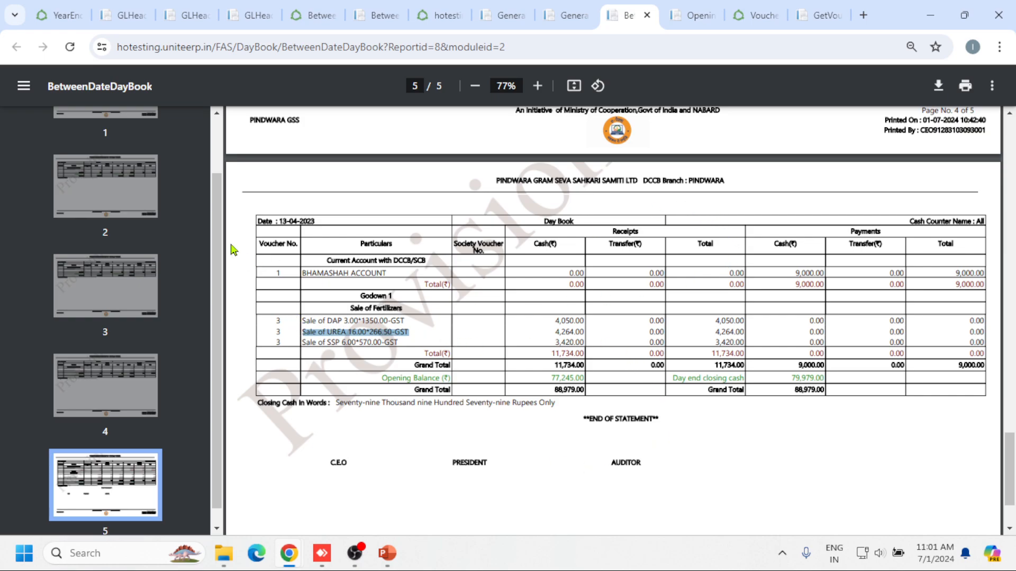
pyautogui.moveTo(267, 220); pyautogui.dragTo(327, 217)
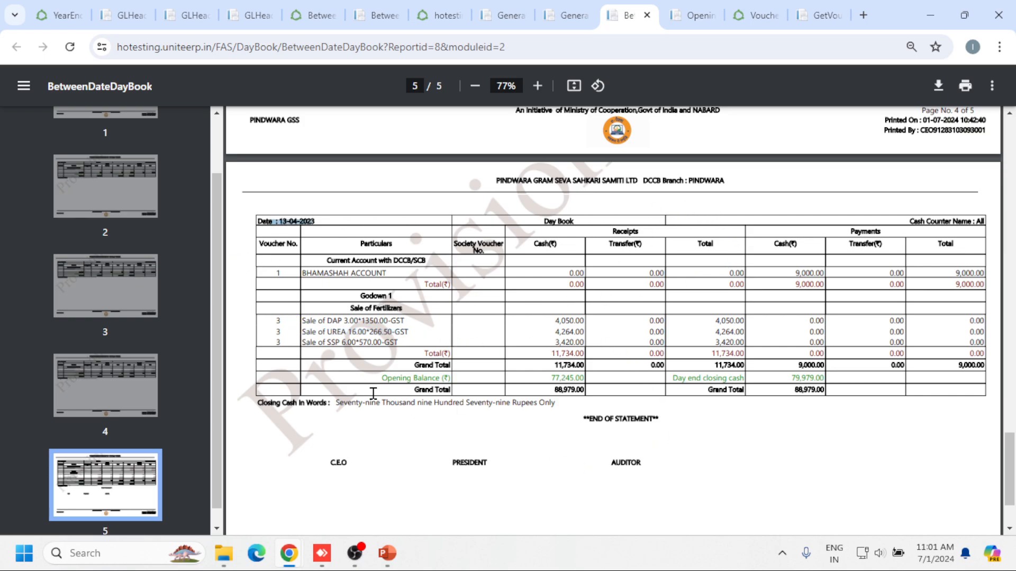
pyautogui.moveTo(302, 333); pyautogui.dragTo(412, 338)
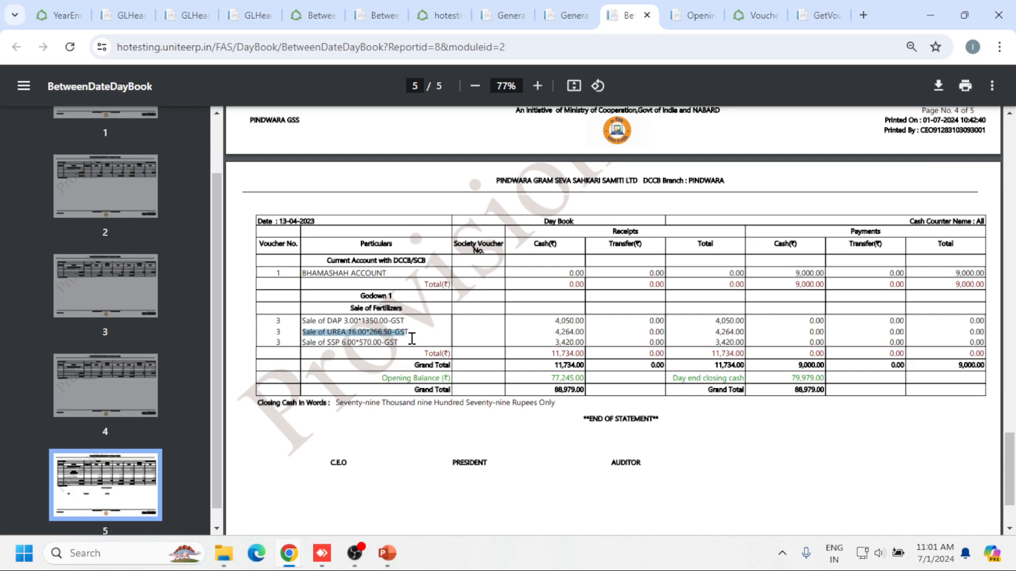
pyautogui.moveTo(556, 333); pyautogui.dragTo(602, 337)
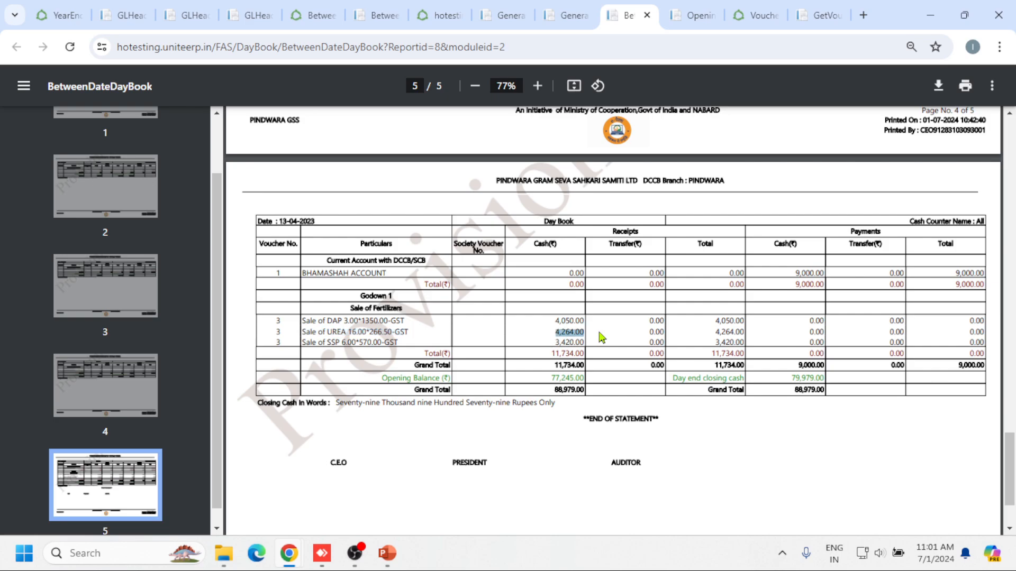
# - Open the Sales Register report form in the Merchandise module and recheck the Sale of UREA ledger dates
pyautogui.click(53, 11)
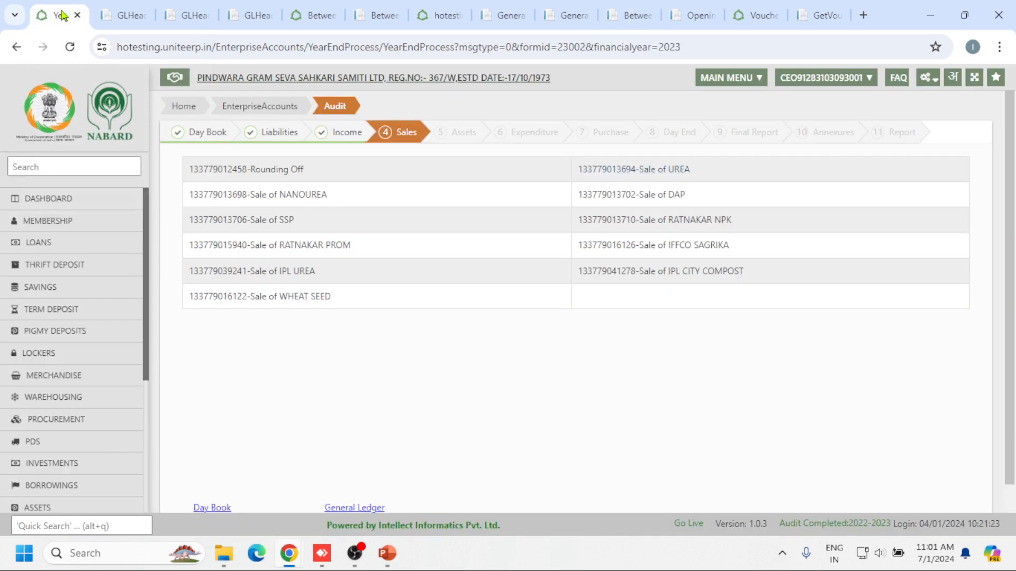
pyautogui.click(86, 382)
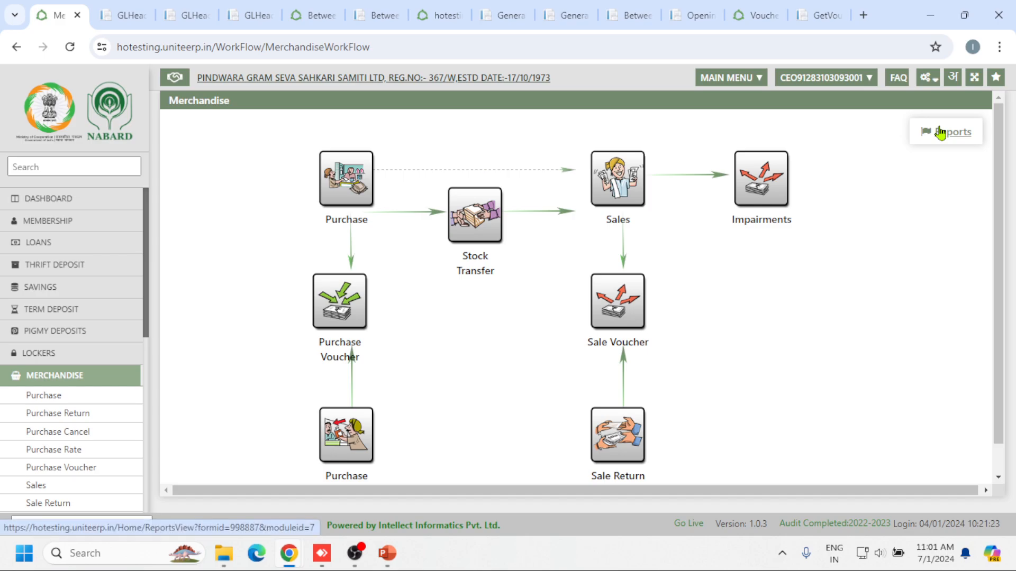
pyautogui.click(940, 133)
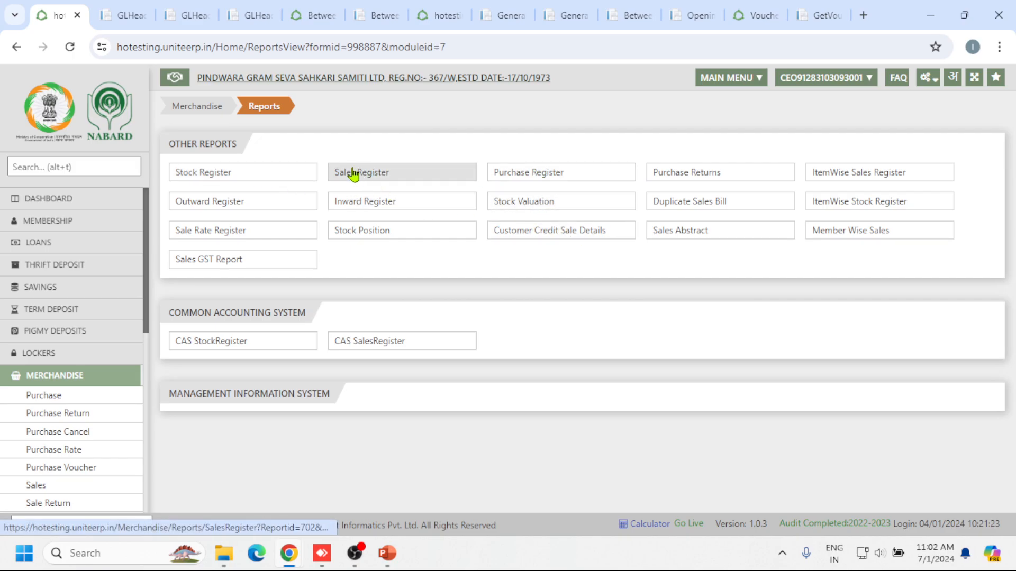
pyautogui.click(124, 15)
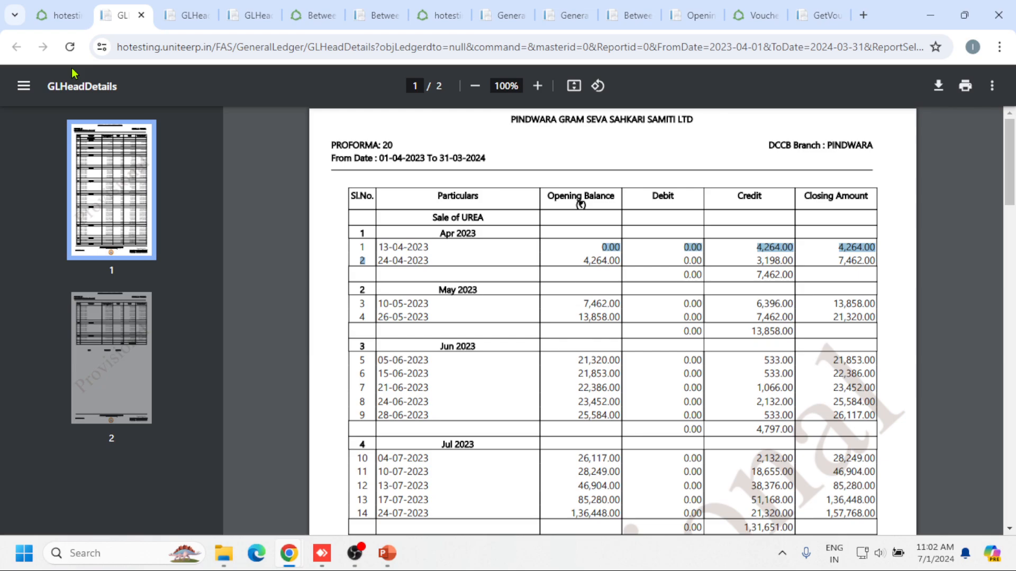
pyautogui.click(59, 15)
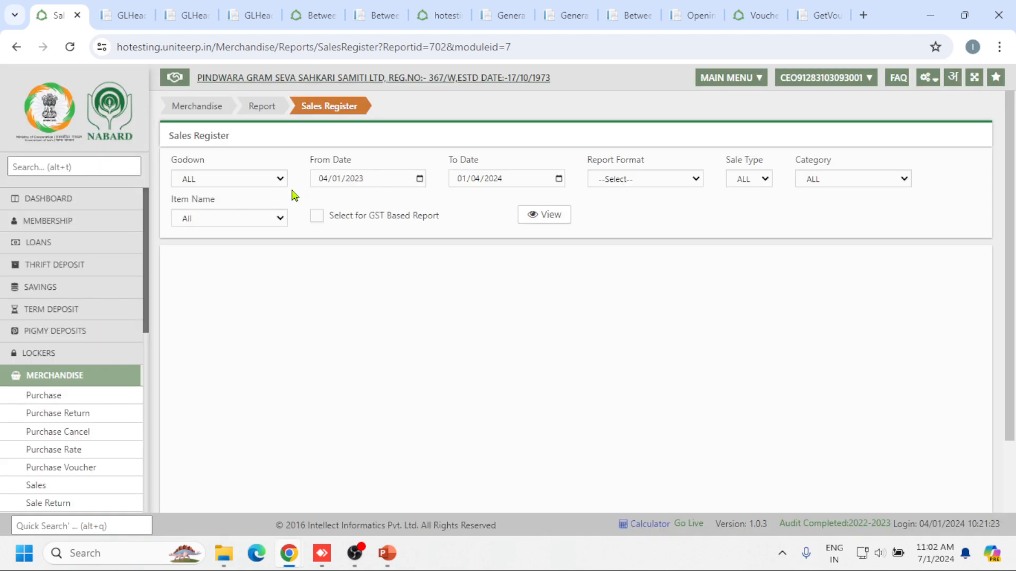
# - Generate the Category Wise sales register for ALL godowns from 04/13/2023 to 04/25/2023
pyautogui.click(271, 180)
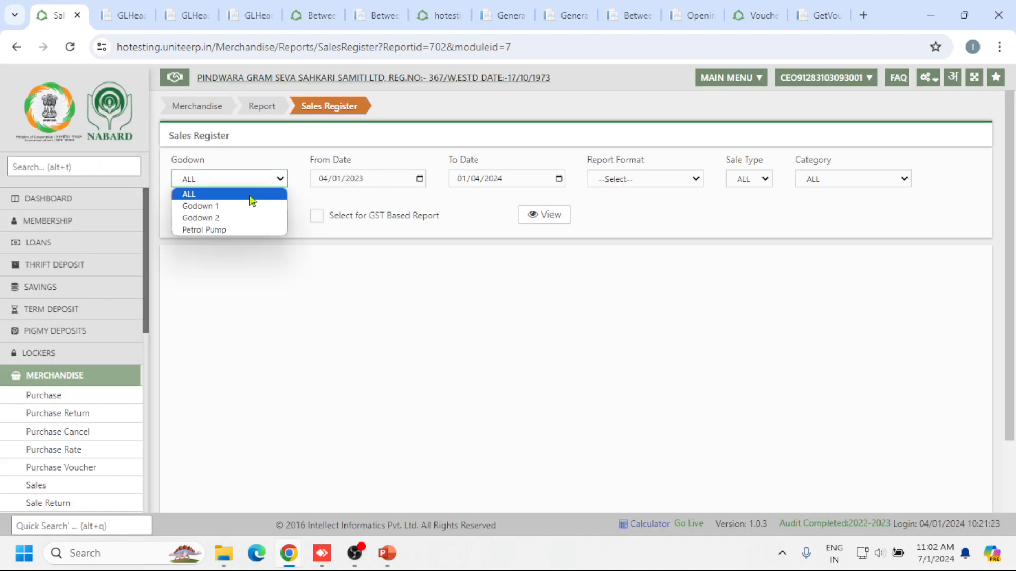
pyautogui.click(249, 196)
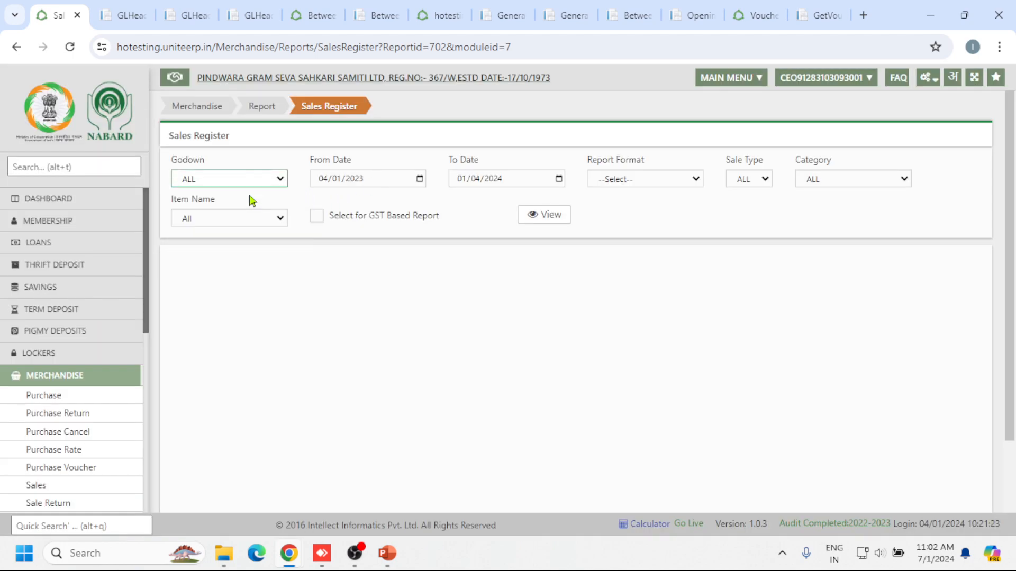
pyautogui.click(336, 180)
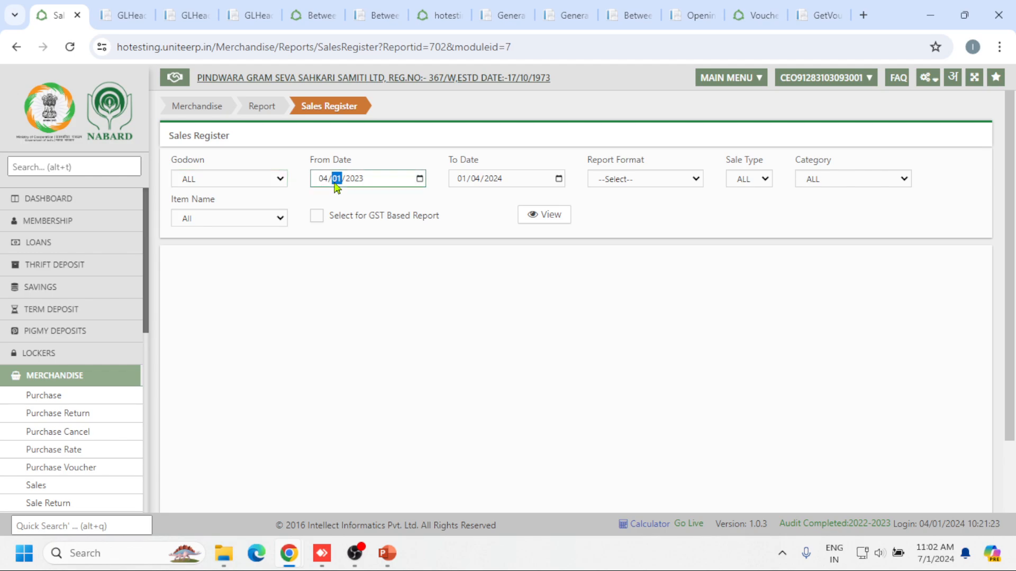
pyautogui.write('13')
pyautogui.press('Tab')
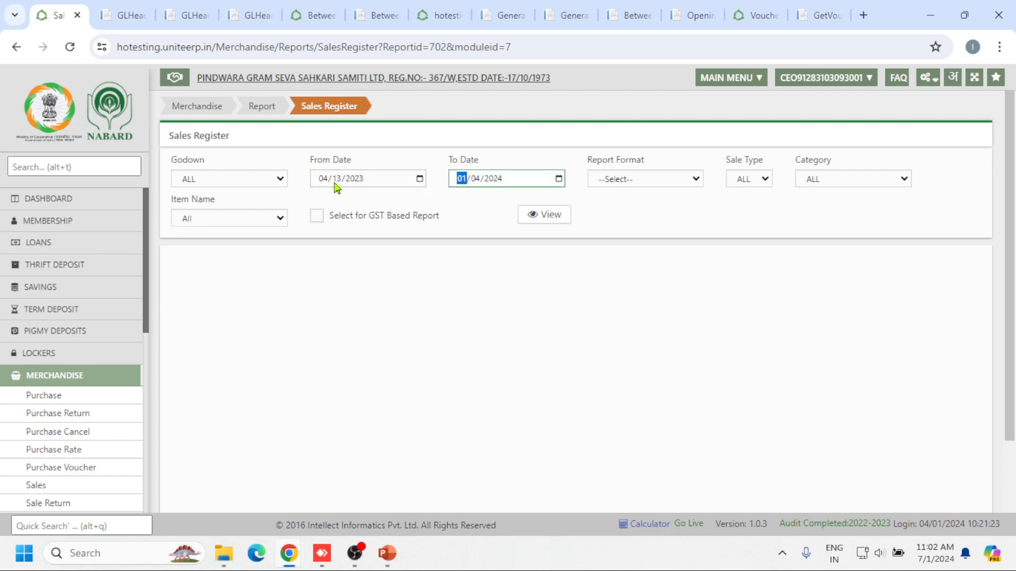
pyautogui.write('4/25/2023')
pyautogui.click(633, 183)
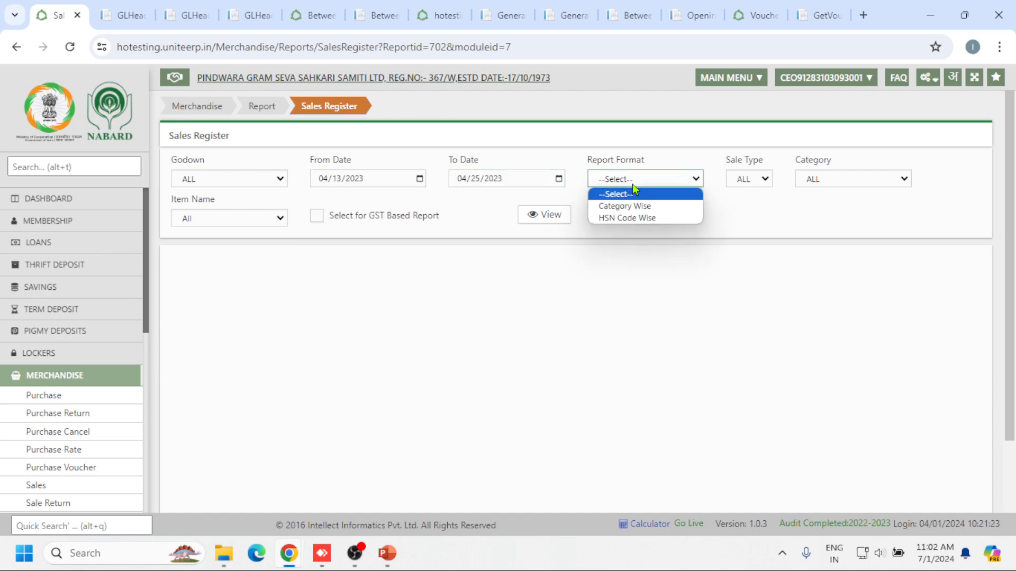
pyautogui.click(634, 208)
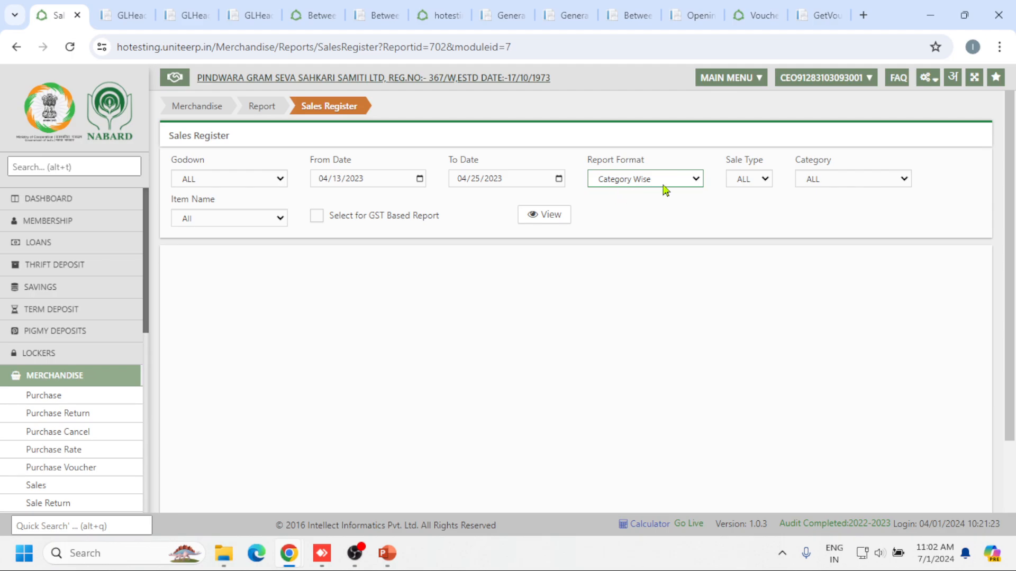
pyautogui.click(551, 221)
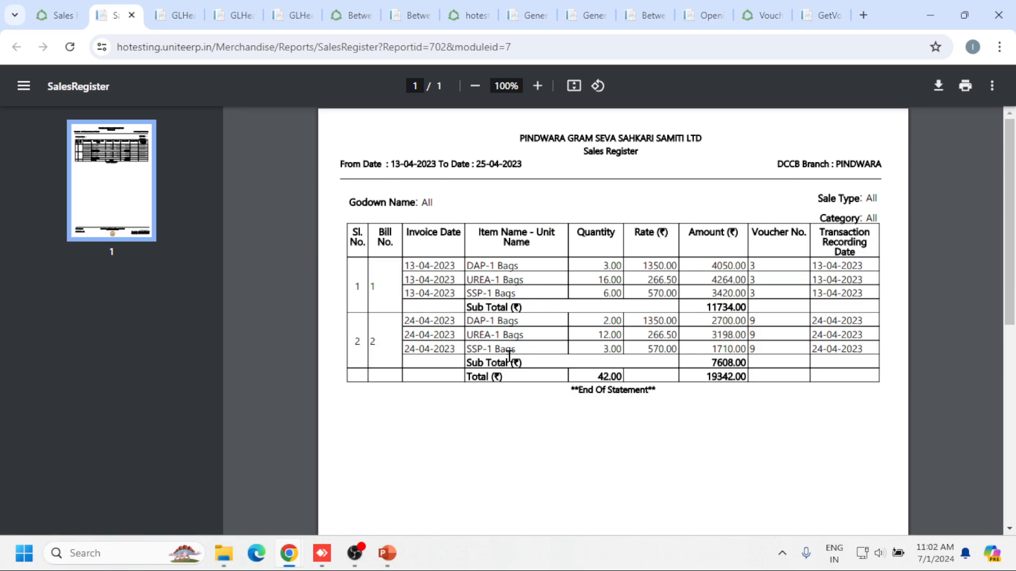
# - Compare the 13-04-2023 UREA amount in the sales register with the credit in the Sale of UREA general ledger
pyautogui.moveTo(400, 267); pyautogui.dragTo(465, 268)
pyautogui.click(169, 6)
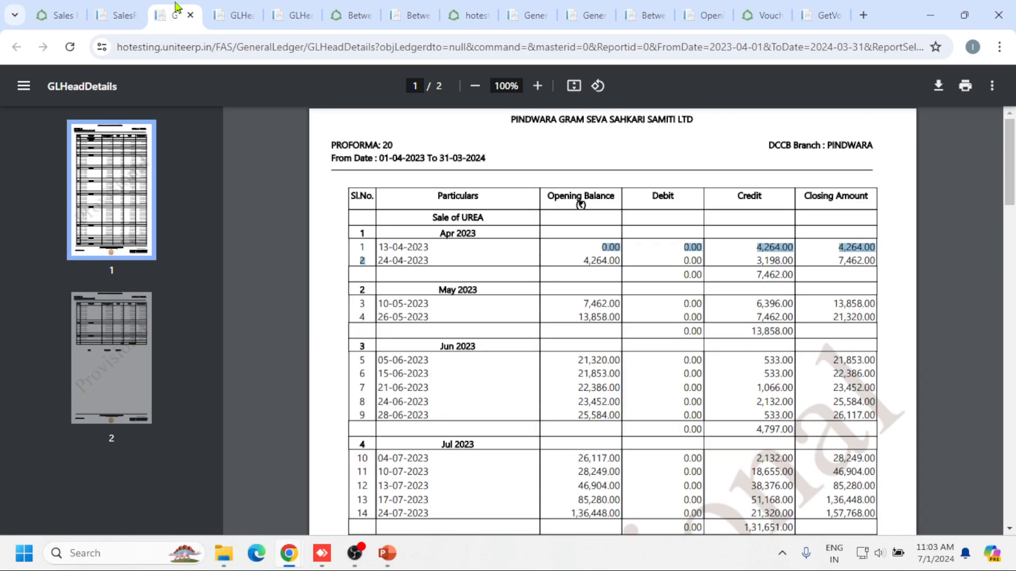
pyautogui.click(387, 246)
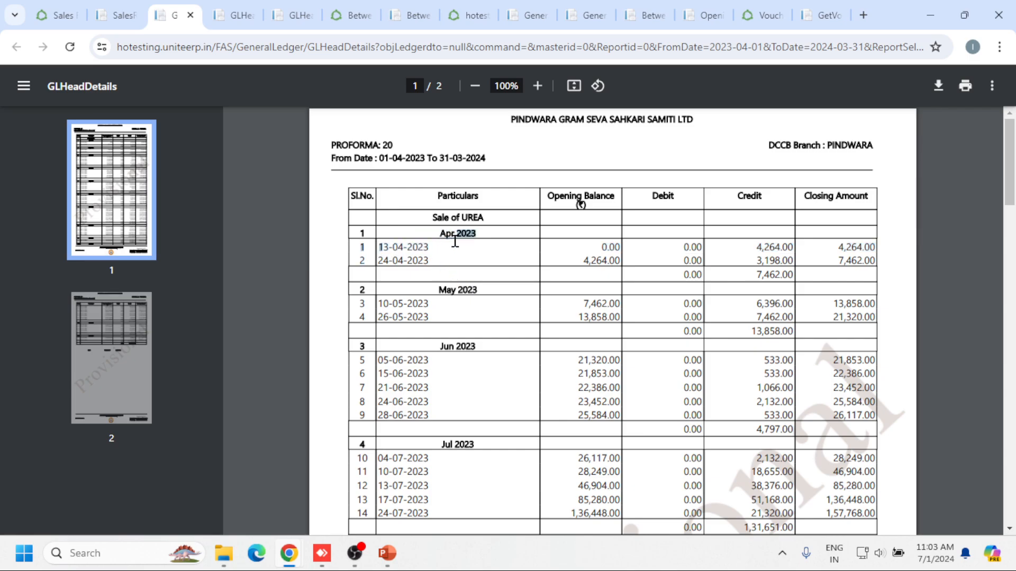
pyautogui.moveTo(756, 247); pyautogui.dragTo(782, 244)
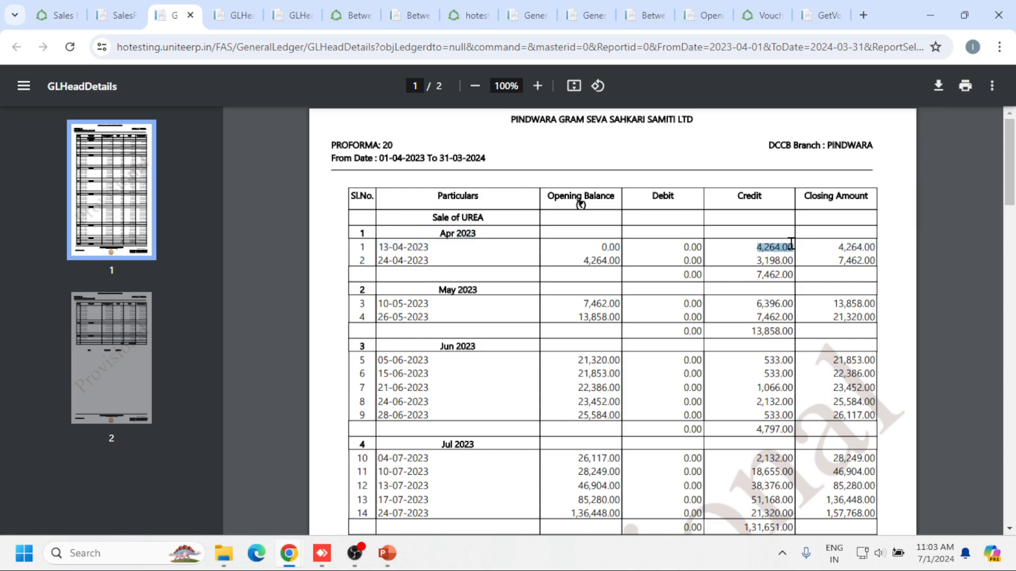
pyautogui.click(113, 15)
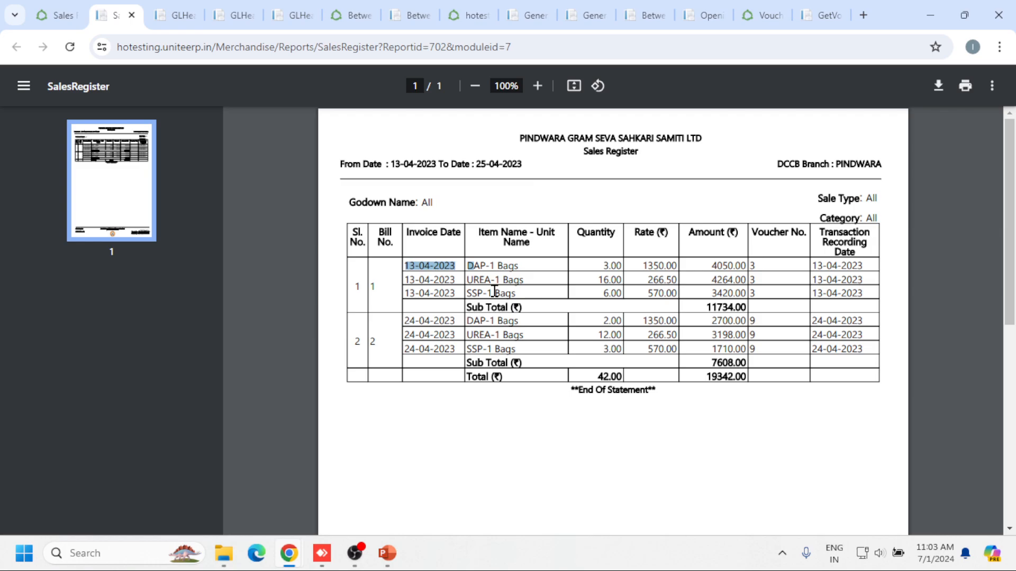
pyautogui.moveTo(403, 280); pyautogui.dragTo(475, 290)
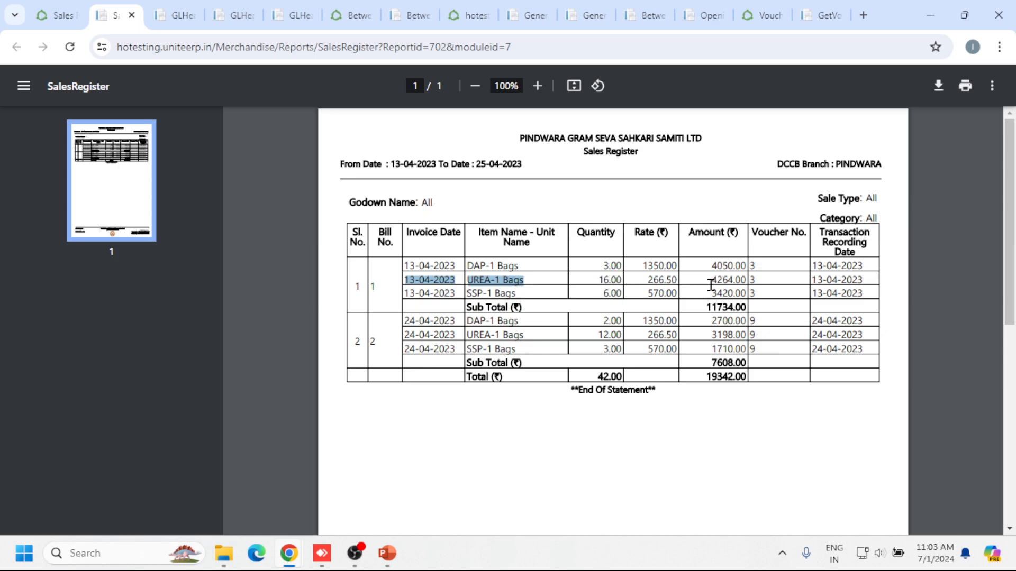
pyautogui.moveTo(710, 280); pyautogui.dragTo(755, 280)
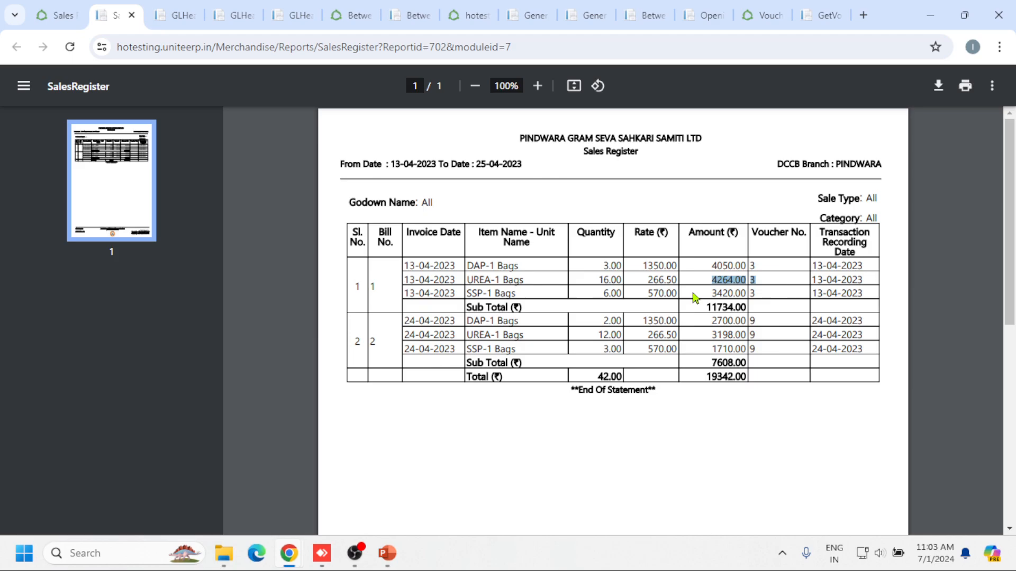
pyautogui.click(180, 7)
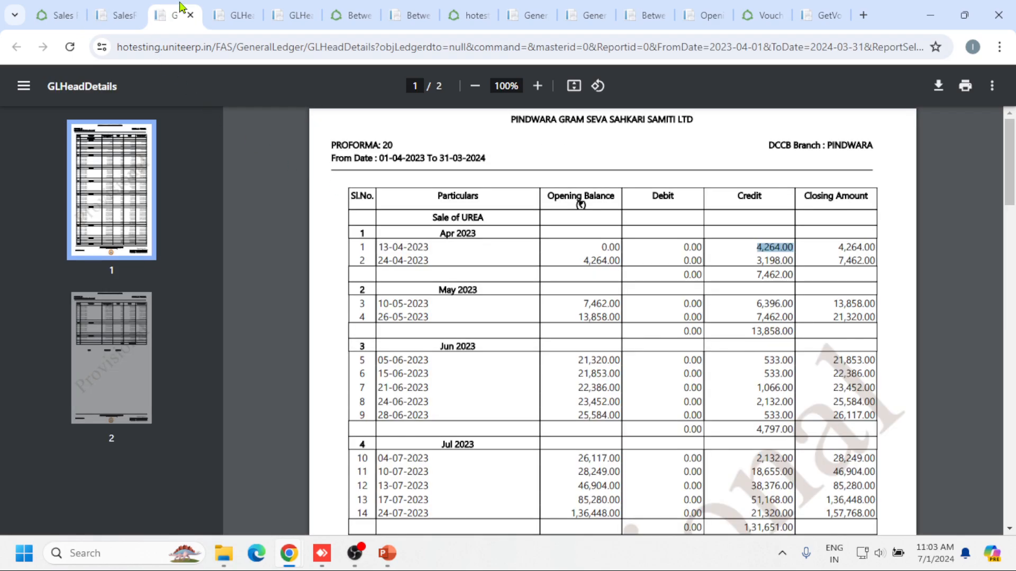
pyautogui.click(56, 14)
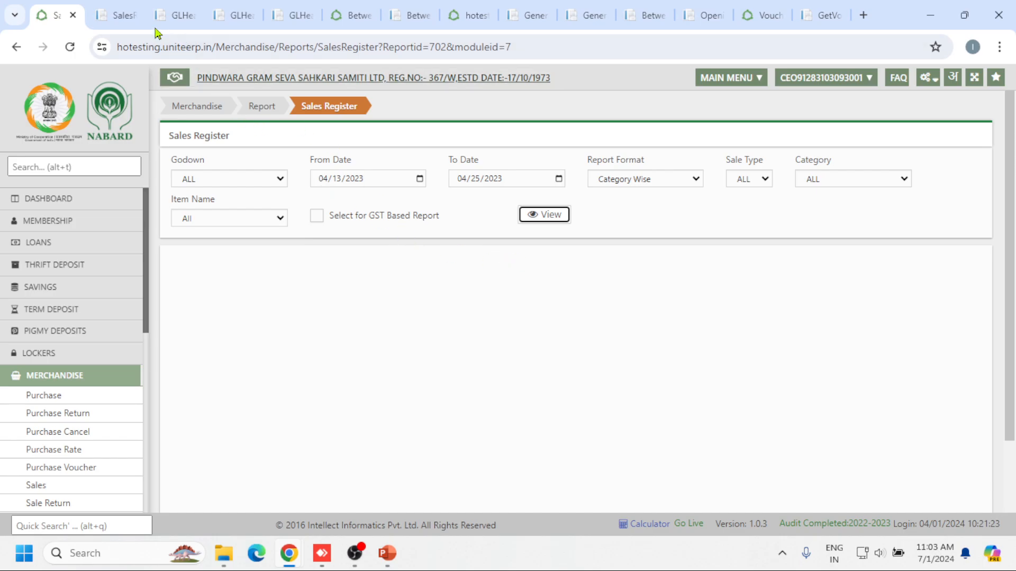
pyautogui.click(113, 16)
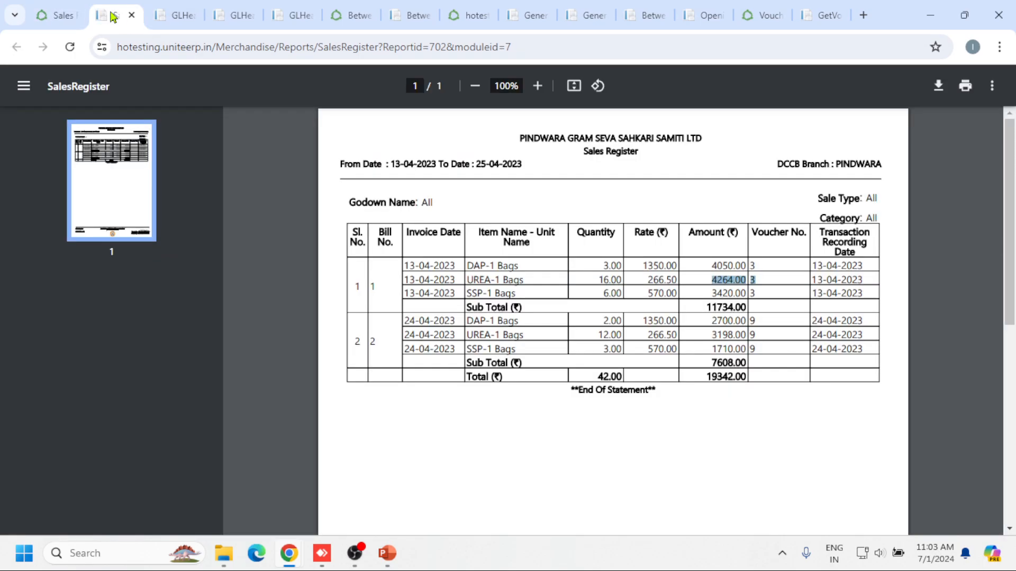
pyautogui.click(58, 15)
# - Reopen the Audit process from the Audit module and load year code 2023-2024
pyautogui.click(370, 18)
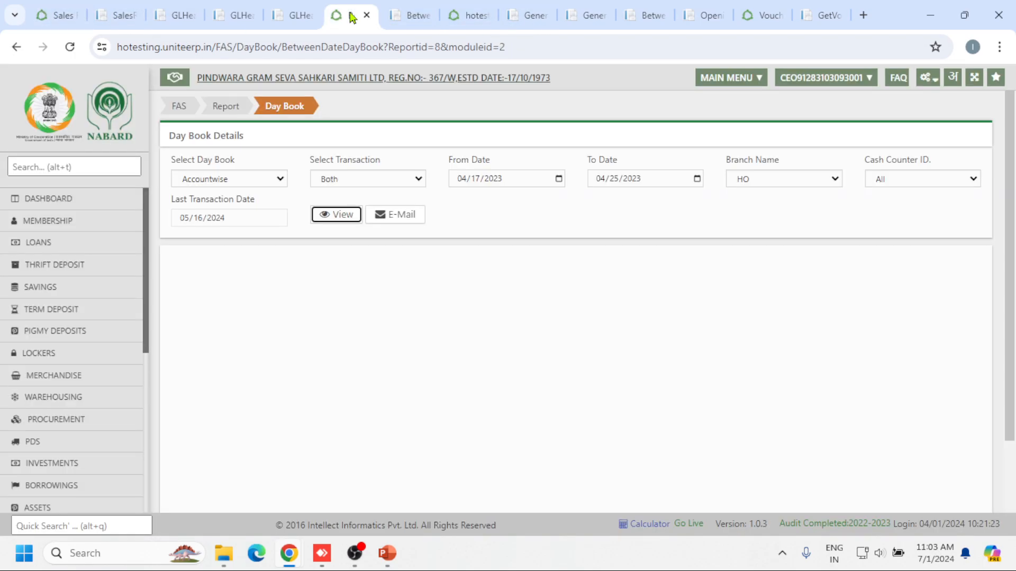
pyautogui.scroll(-6, 32, 466)
pyautogui.click(58, 398)
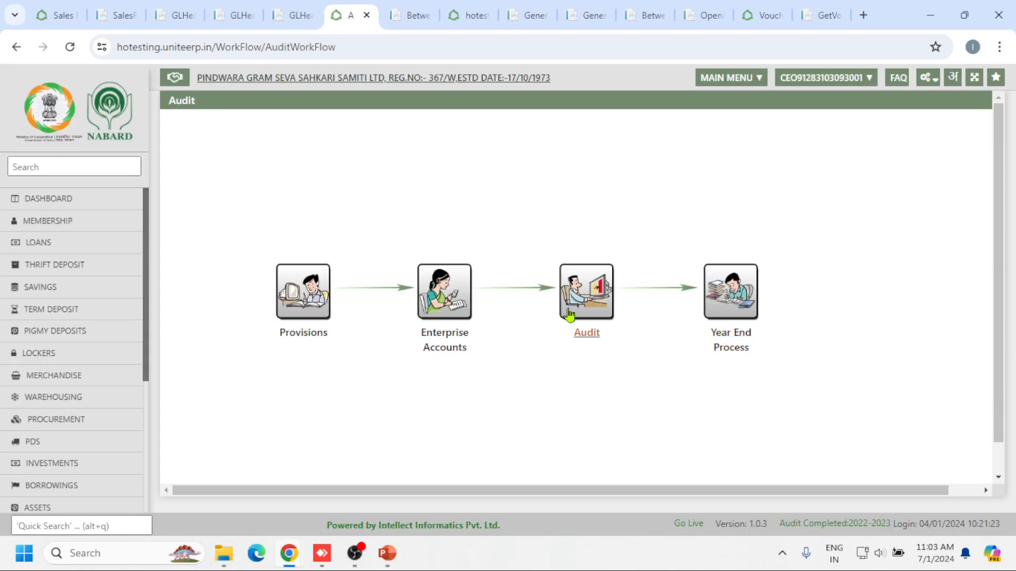
pyautogui.click(566, 312)
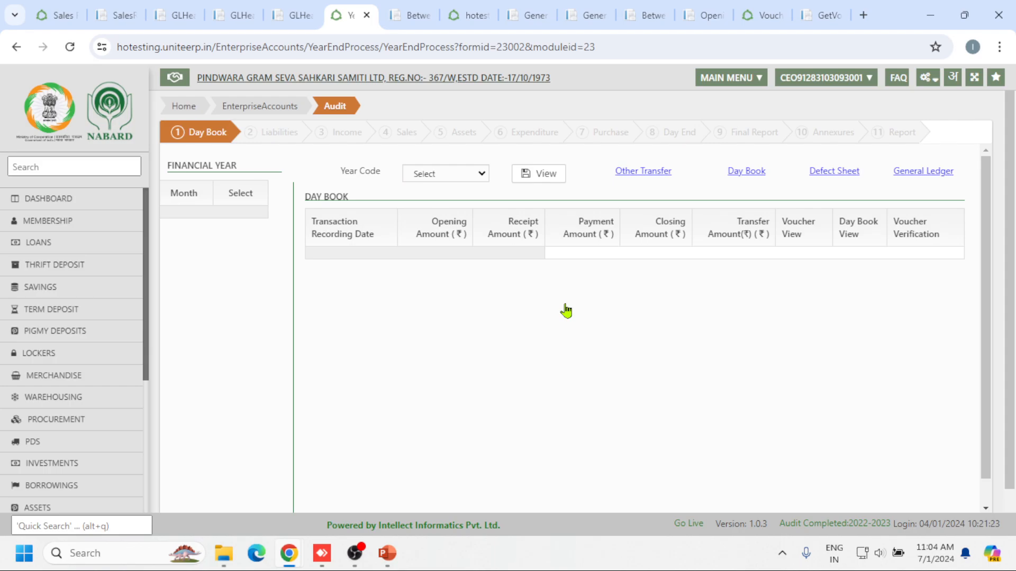
pyautogui.click(453, 173)
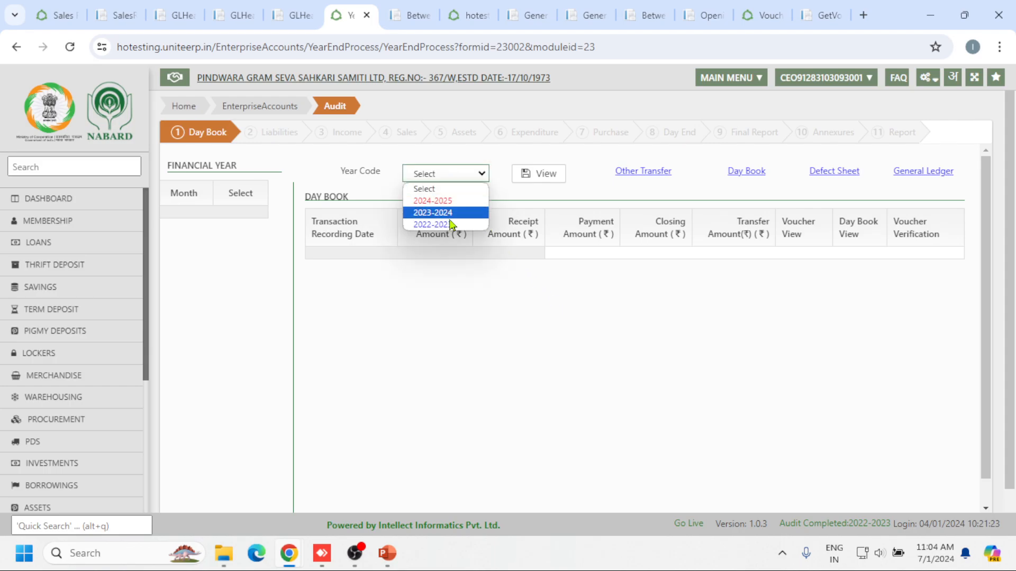
pyautogui.click(433, 212)
pyautogui.click(534, 174)
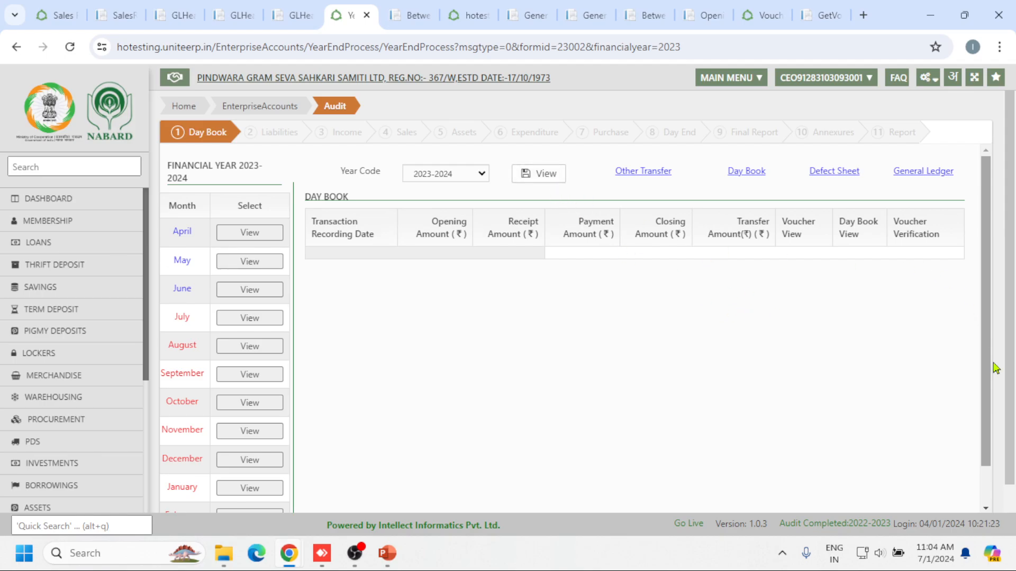
# - Advance the 2023-2024 audit from the Day Book stage to the Sales stage
pyautogui.scroll(-1, 977, 500)
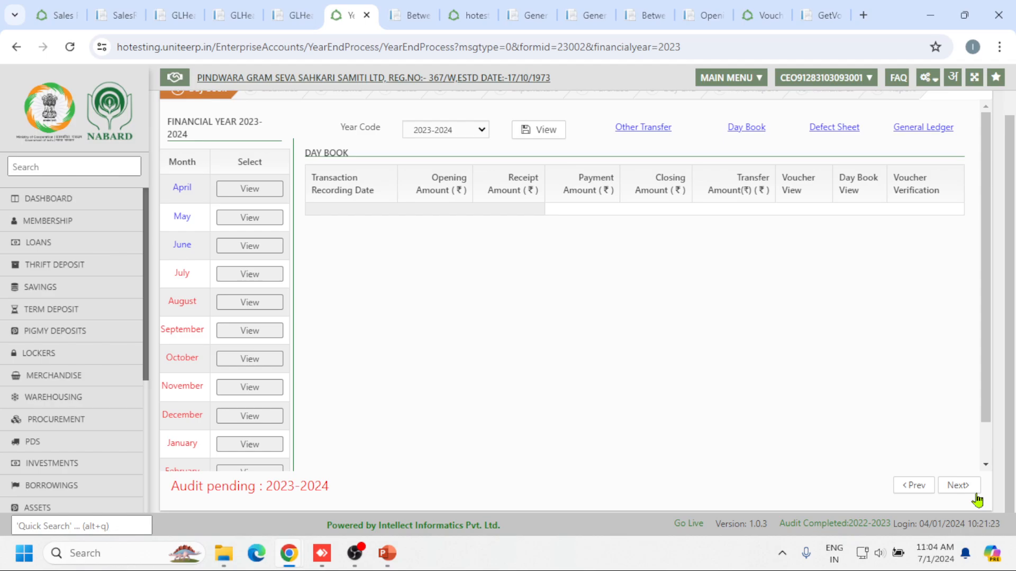
pyautogui.click(975, 493)
pyautogui.click(962, 485)
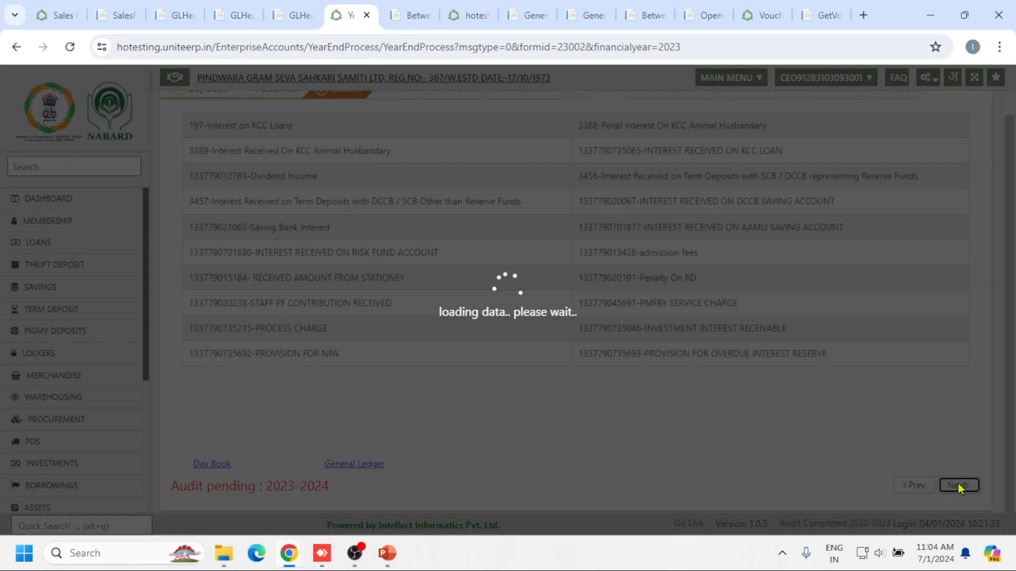
pyautogui.scroll(1, 807, 427)
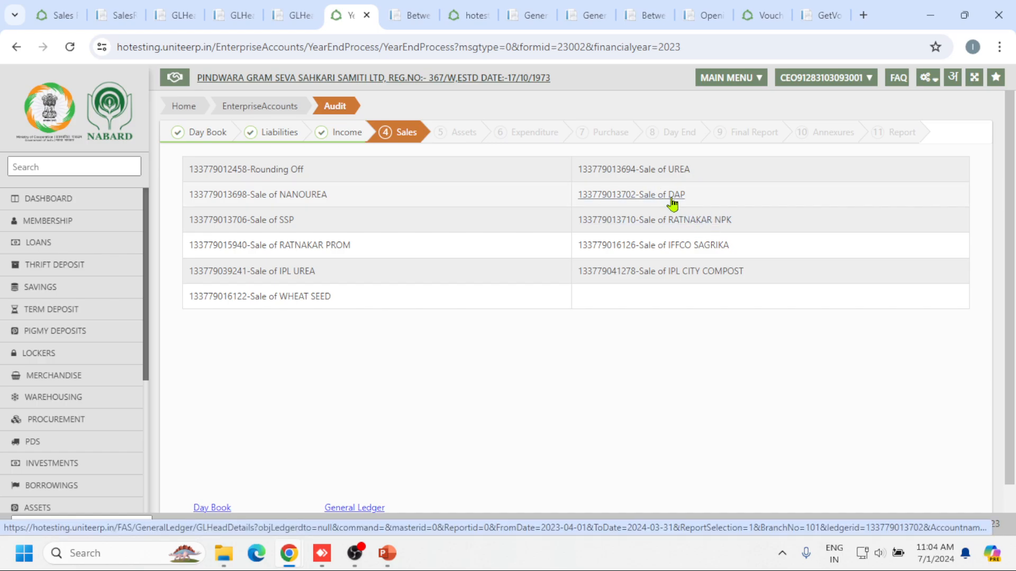
# - Open the Sale of DAP general ledger and check its 13-04-2023 entry against the DAP amount in the sales register
pyautogui.click(623, 195)
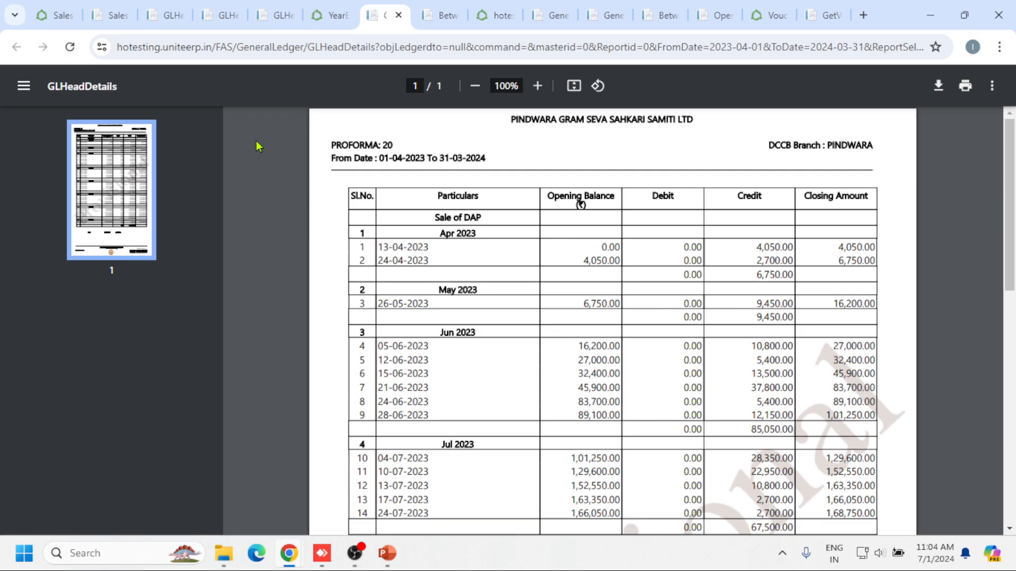
pyautogui.click(111, 13)
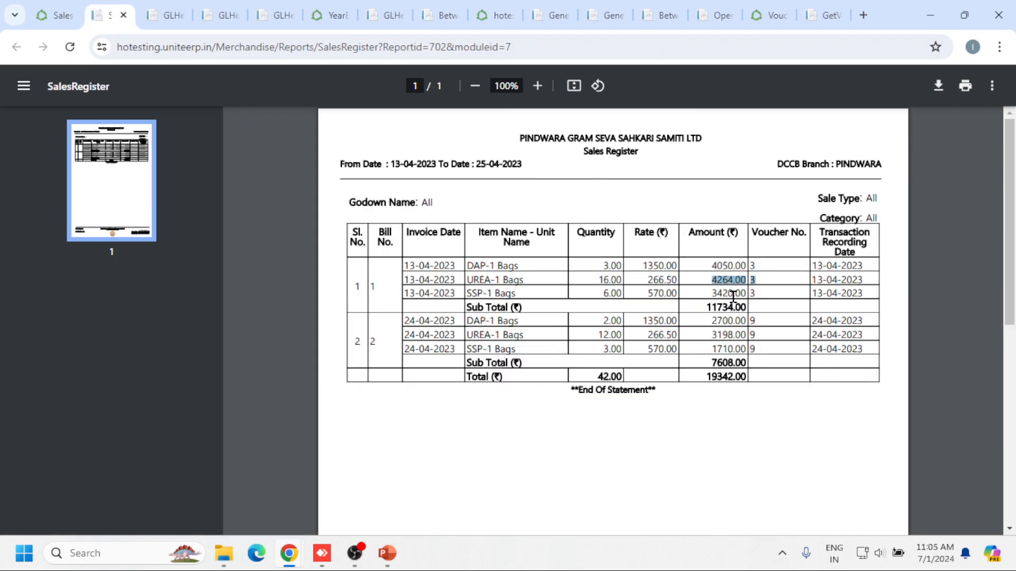
pyautogui.moveTo(709, 265); pyautogui.dragTo(746, 261)
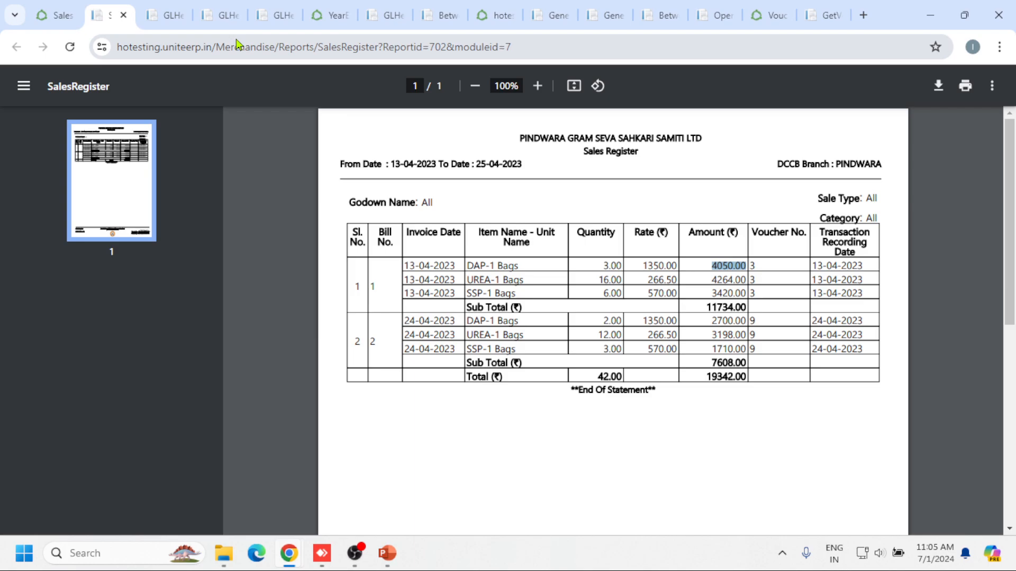
# - Check the Sale of DAP cash receipt in the 13-04-2023 day book
pyautogui.click(434, 11)
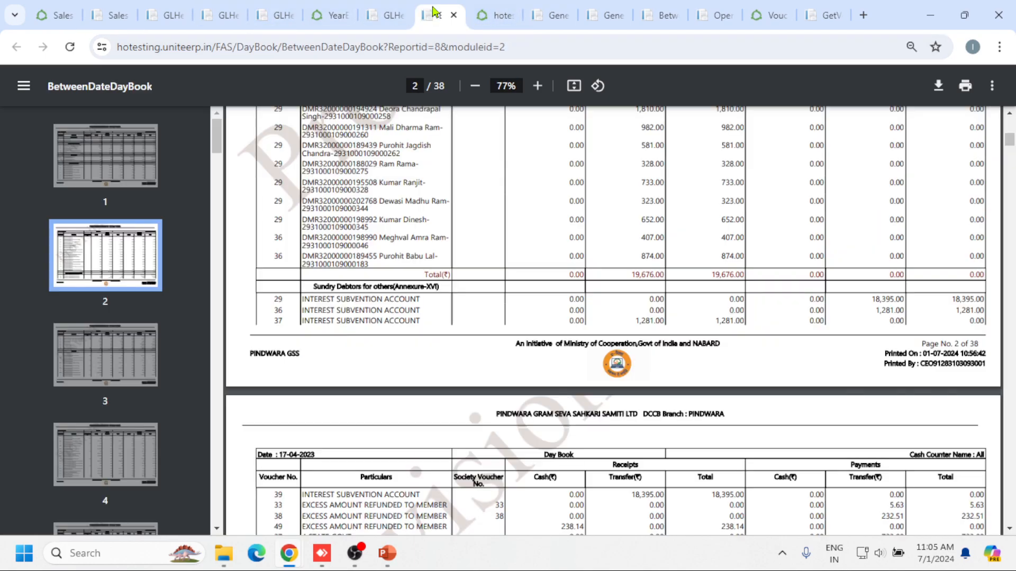
pyautogui.click(662, 11)
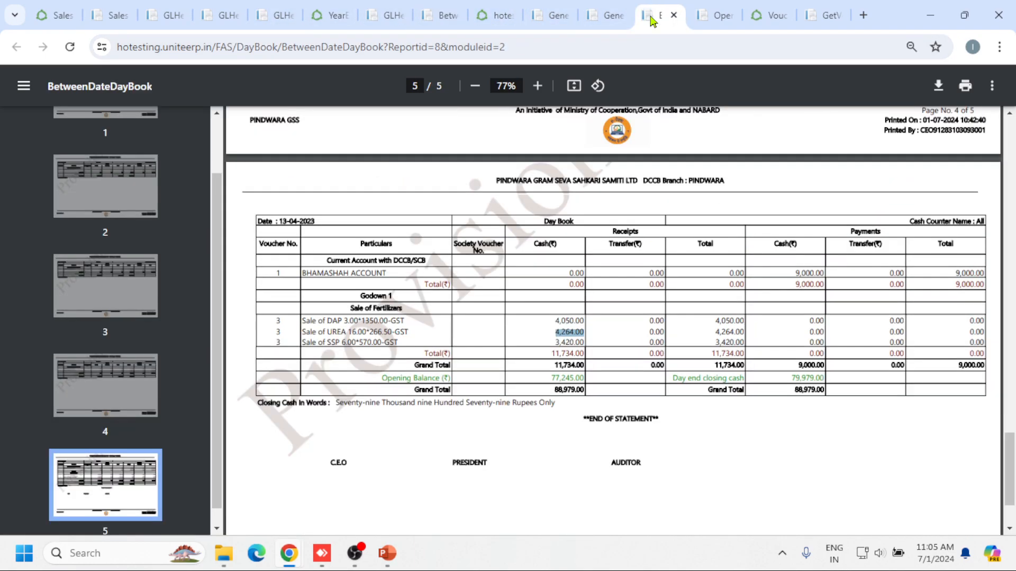
pyautogui.moveTo(553, 321); pyautogui.dragTo(586, 321)
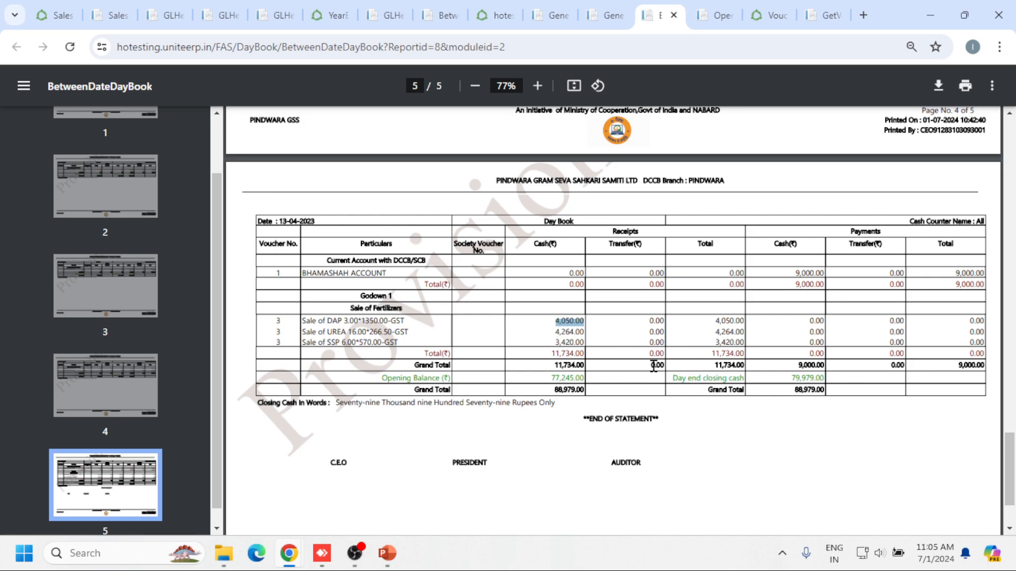
# - Examine the Configuration module list and the Alerts section, including pending vouchers, on the dashboard
pyautogui.click(162, 15)
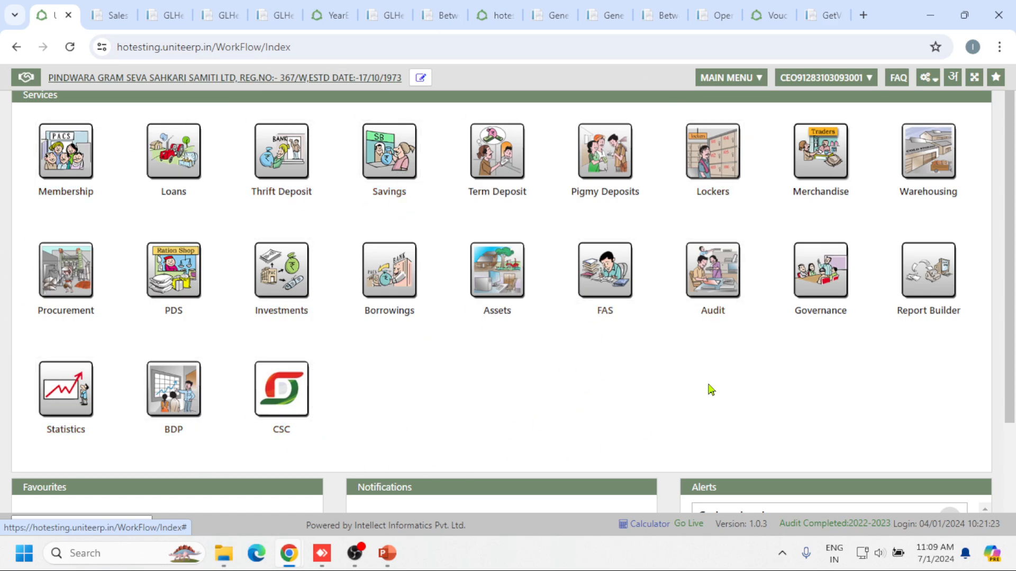
pyautogui.click(929, 78)
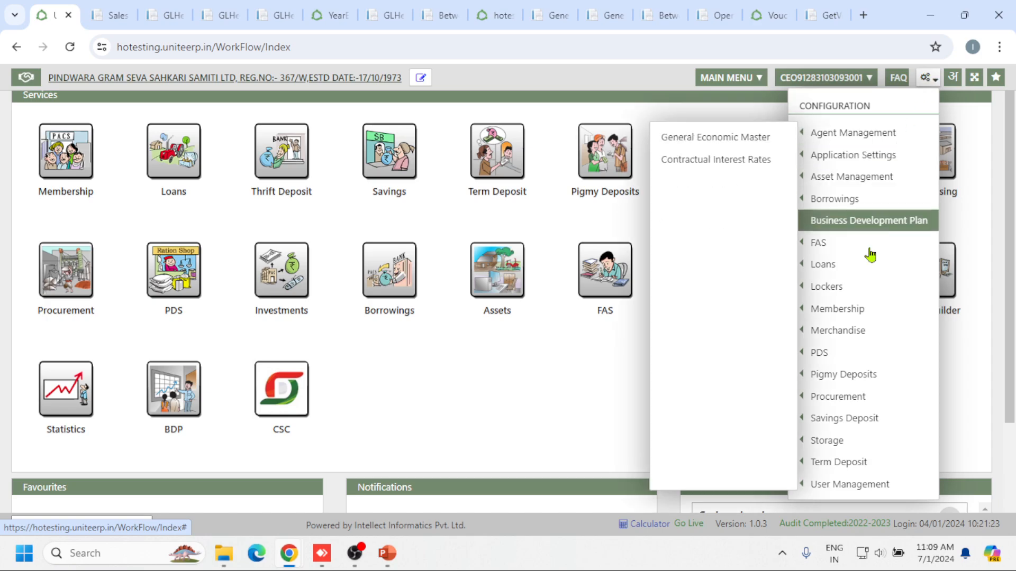
pyautogui.moveTo(832, 274)
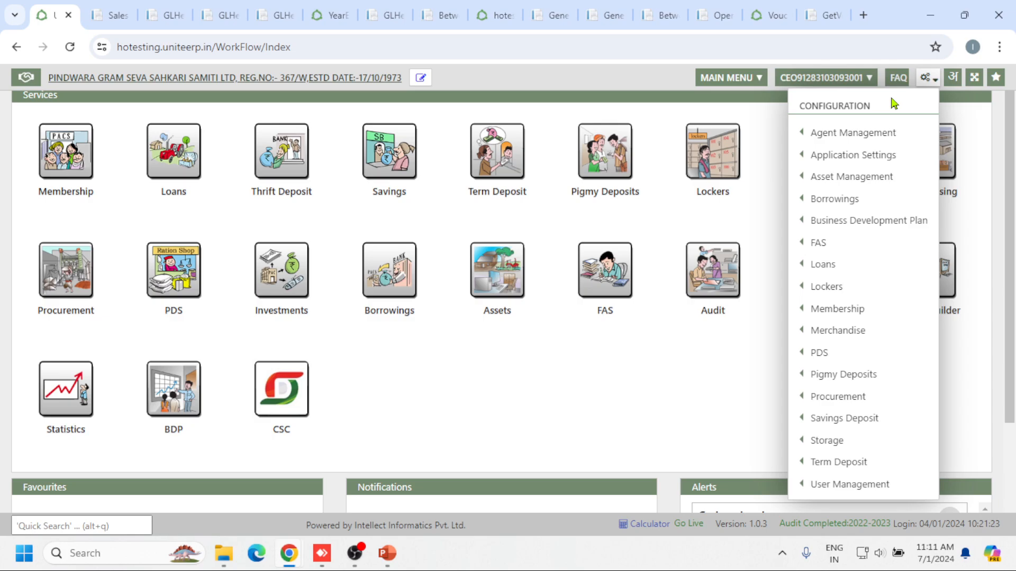
pyautogui.click(576, 422)
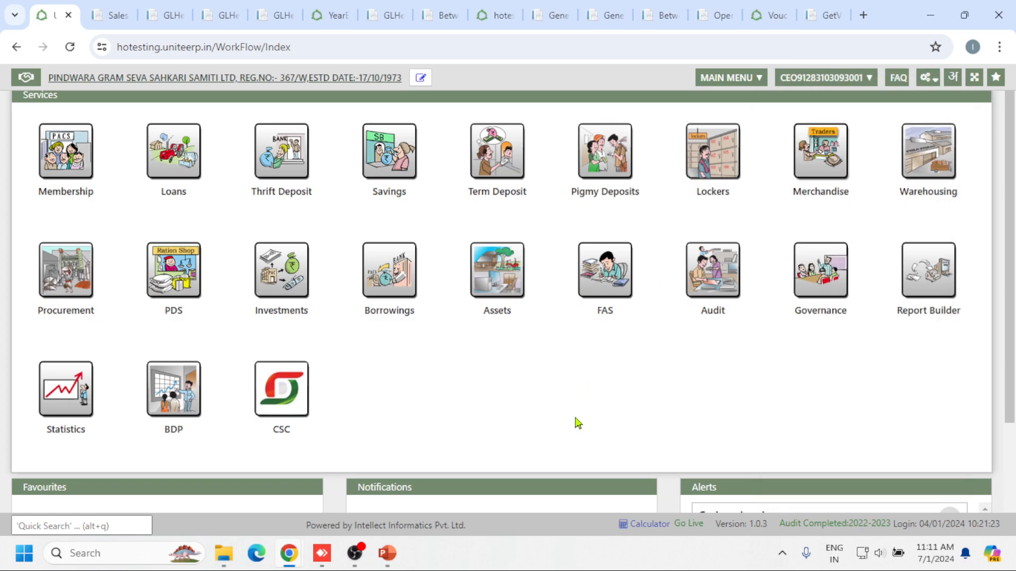
pyautogui.scroll(-3, 577, 418)
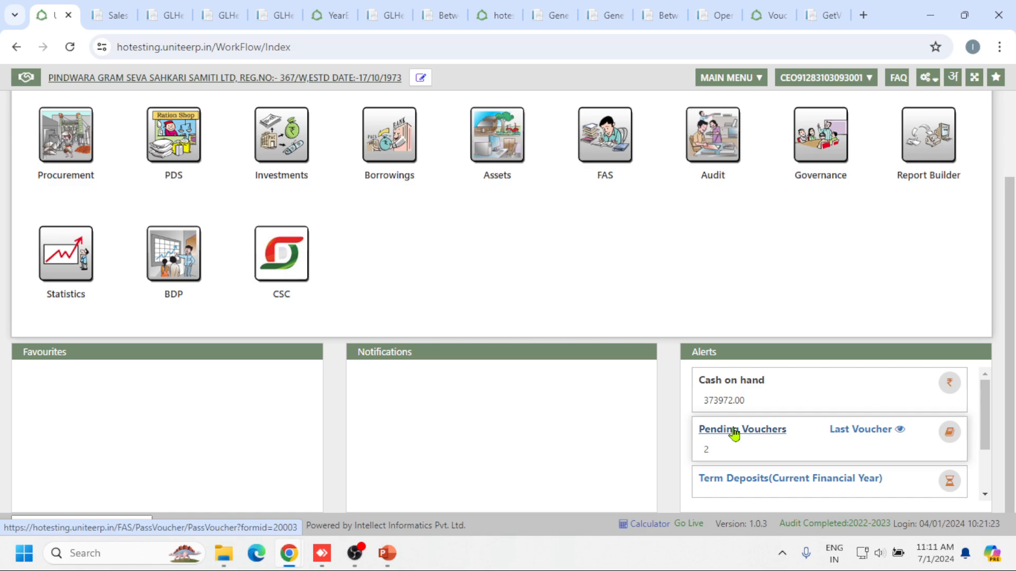
pyautogui.scroll(-2, 733, 433)
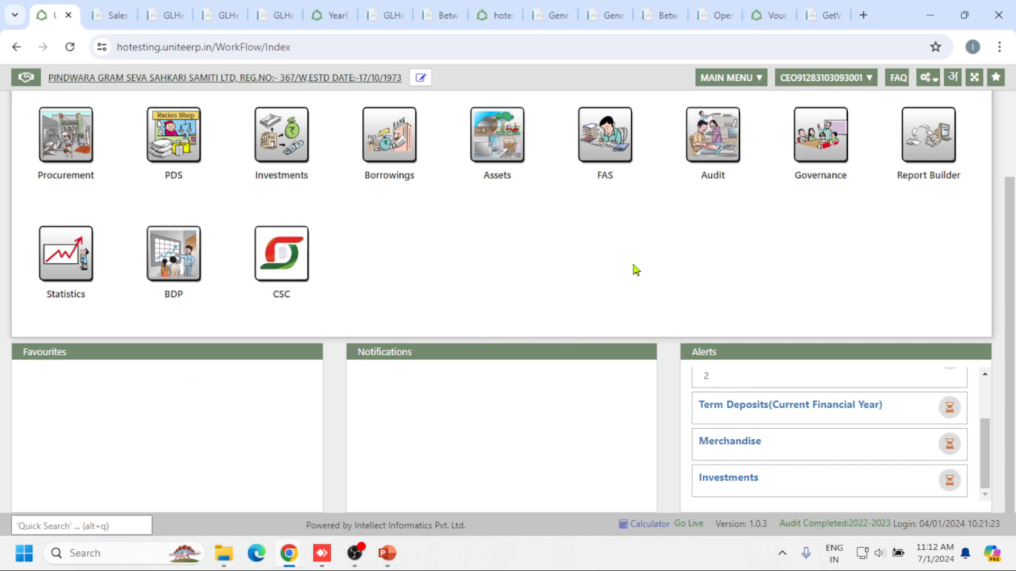
pyautogui.scroll(3, 622, 270)
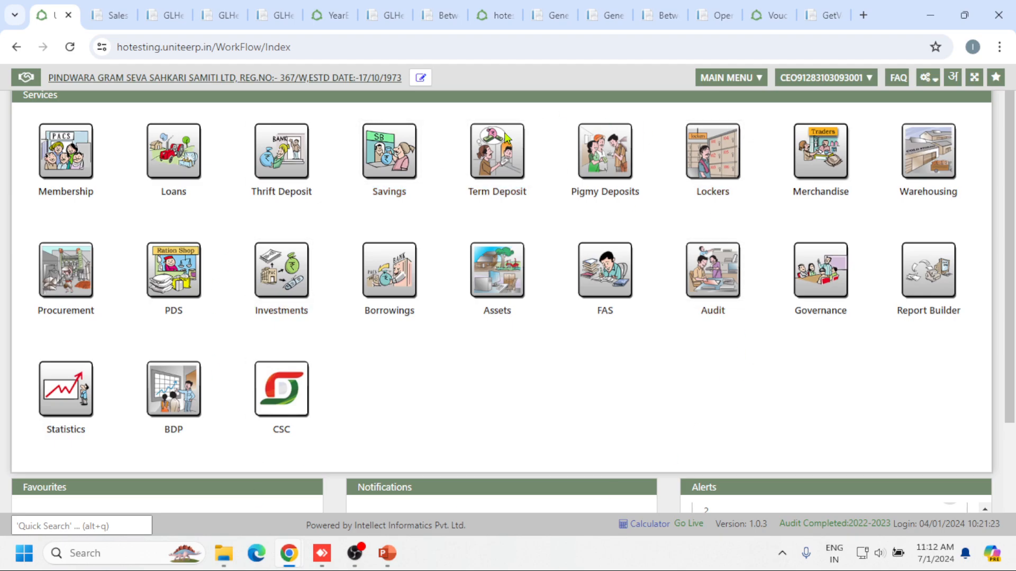
pyautogui.scroll(-3, 564, 264)
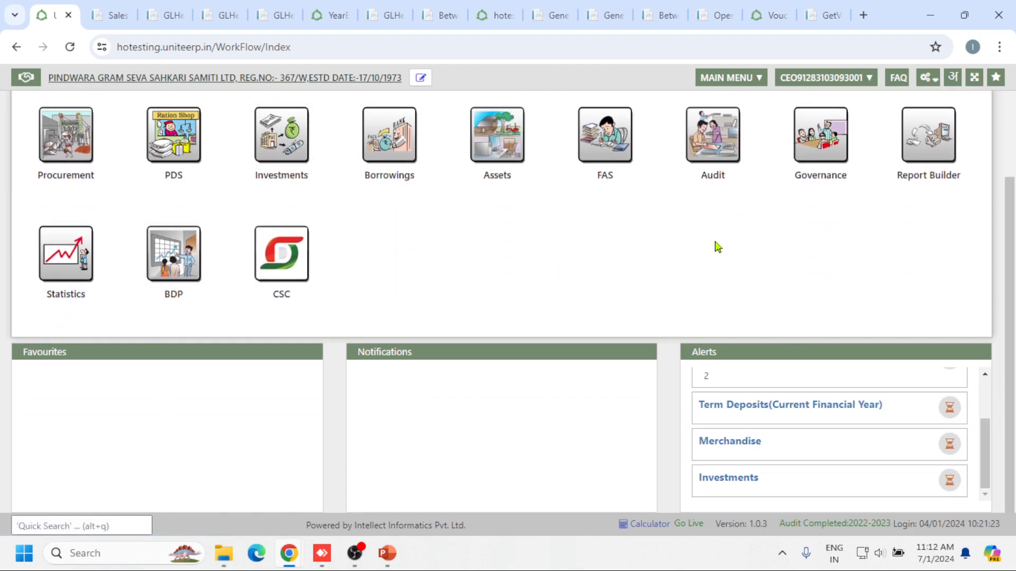
pyautogui.scroll(3, 592, 386)
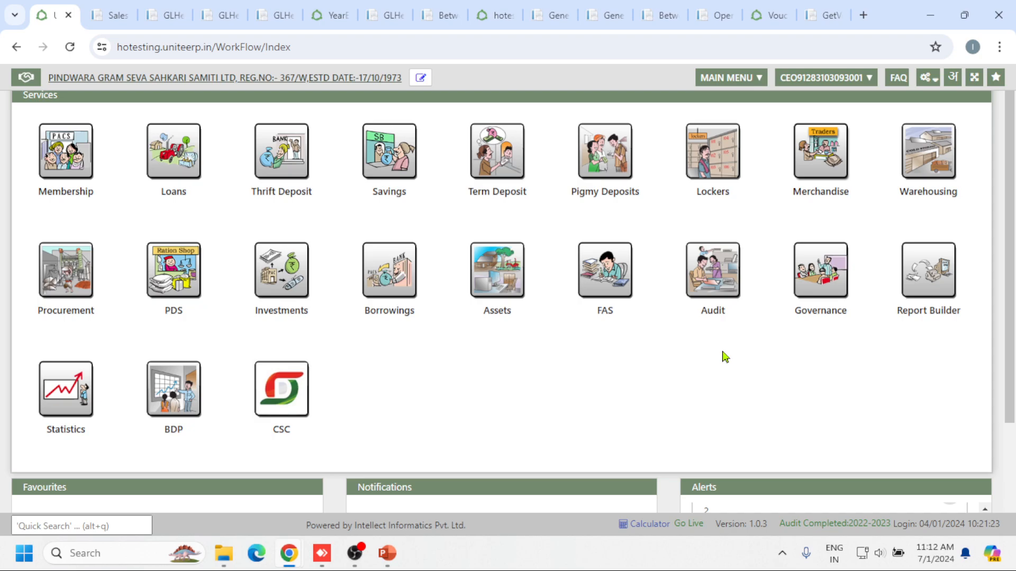
# - Open the Audit workflow with Provisions, Enterprise Accounts, Audit and Year End Process from the dashboard
pyautogui.click(718, 298)
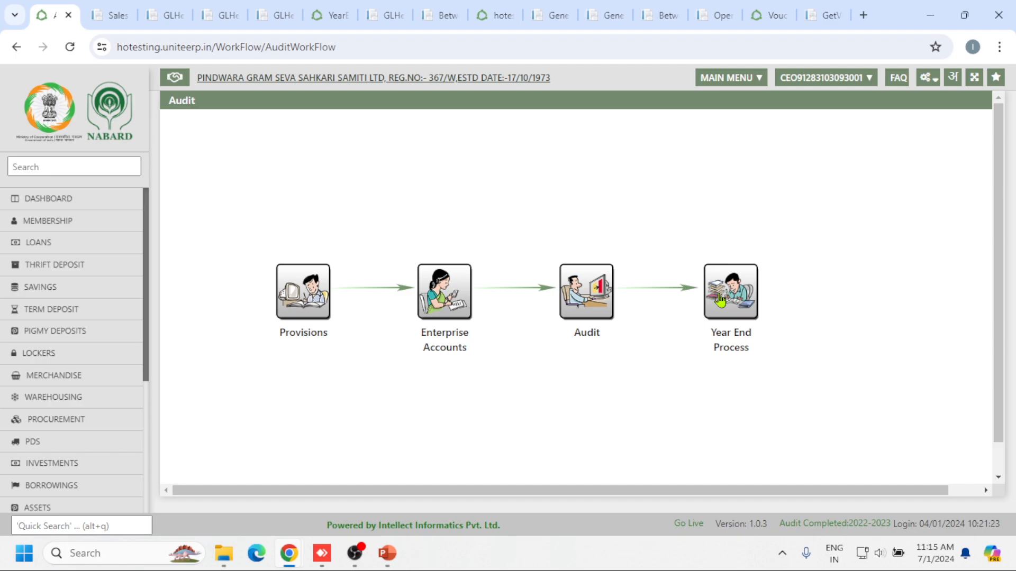
pyautogui.click(42, 198)
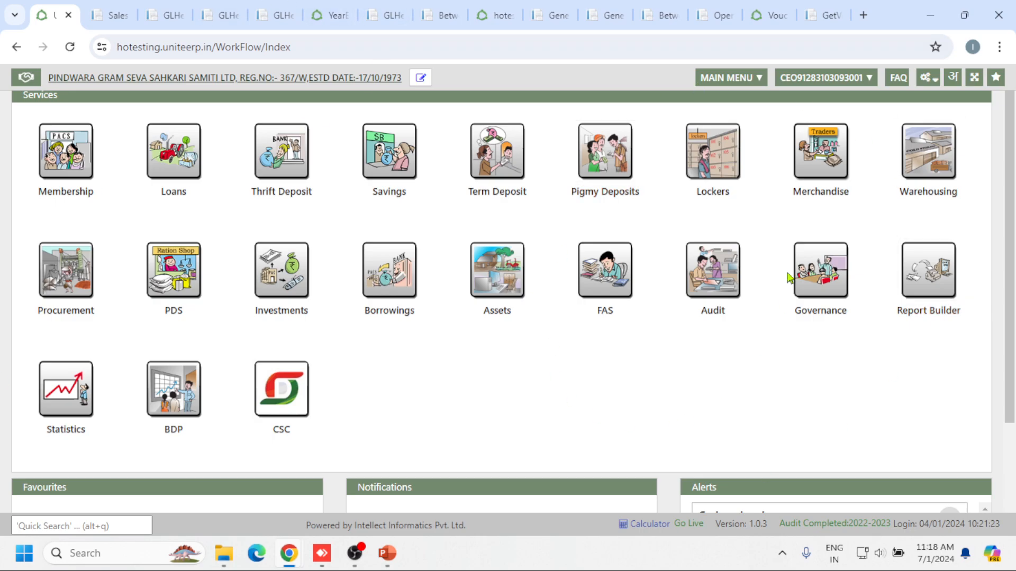
pyautogui.click(719, 279)
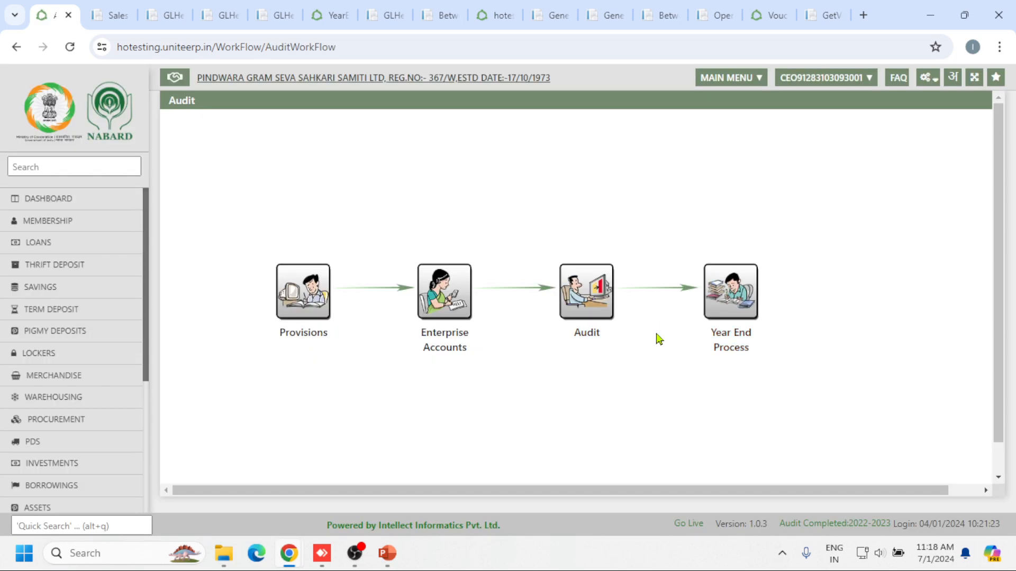
# - Open the Audit process, load financial year 2023-2024 and advance from Day Book to the Liabilities stage
pyautogui.click(587, 304)
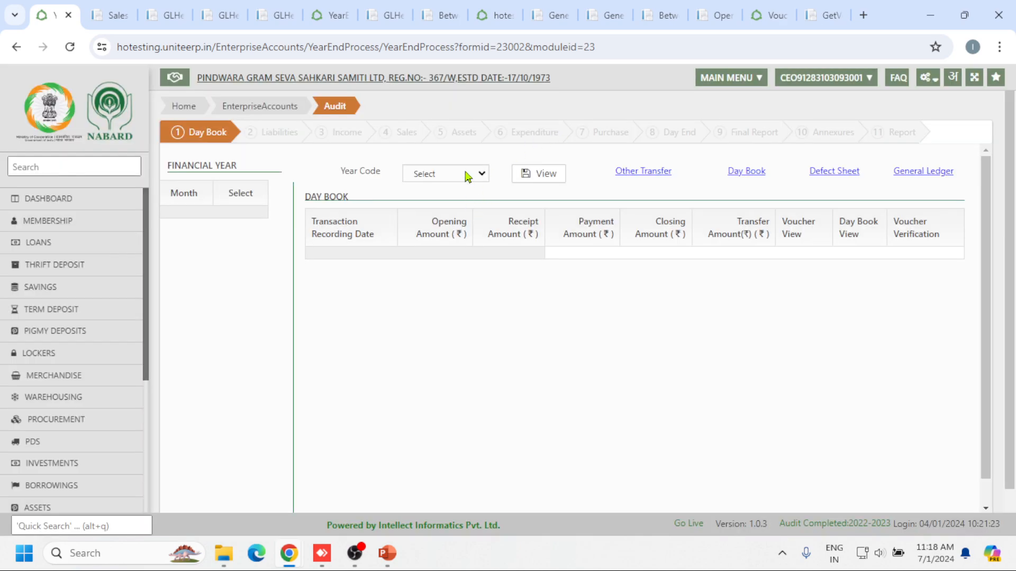
pyautogui.click(467, 176)
pyautogui.click(456, 209)
pyautogui.click(543, 174)
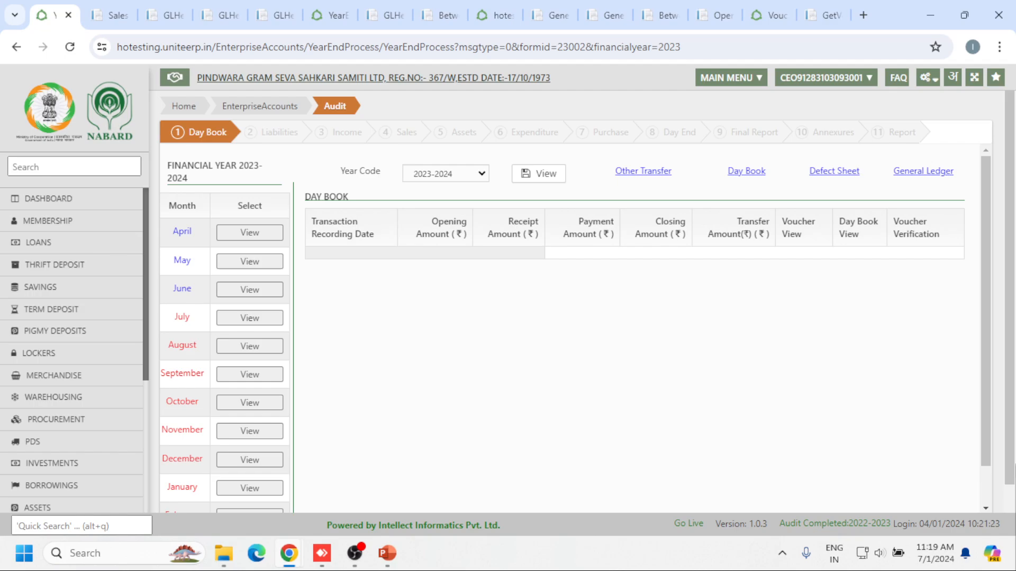
pyautogui.scroll(-1, 1011, 503)
pyautogui.click(962, 484)
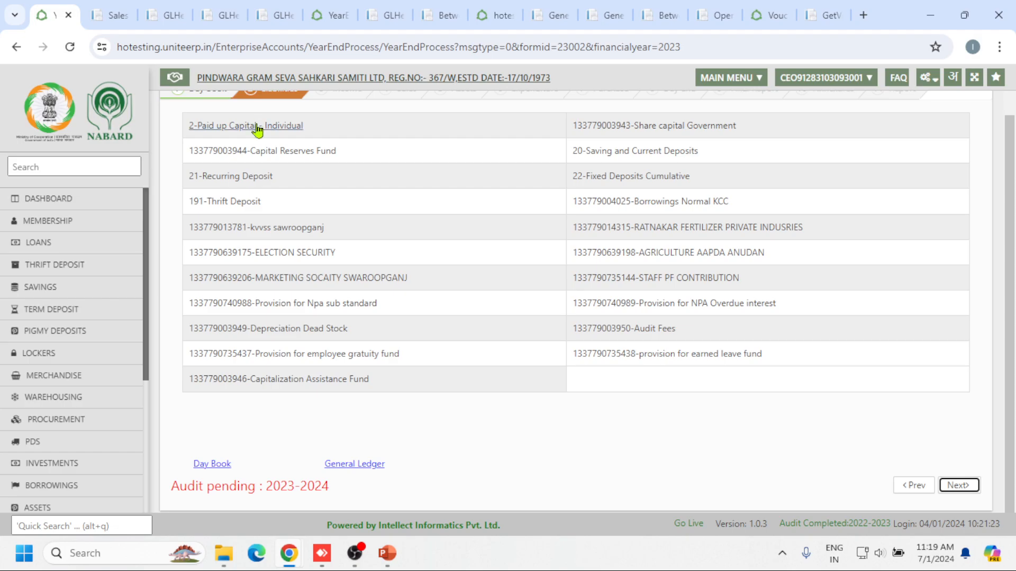
# - Review the 13-04-2023 entry in the Sale of UREA general ledger alongside the day book, then return to the audit
pyautogui.click(166, 17)
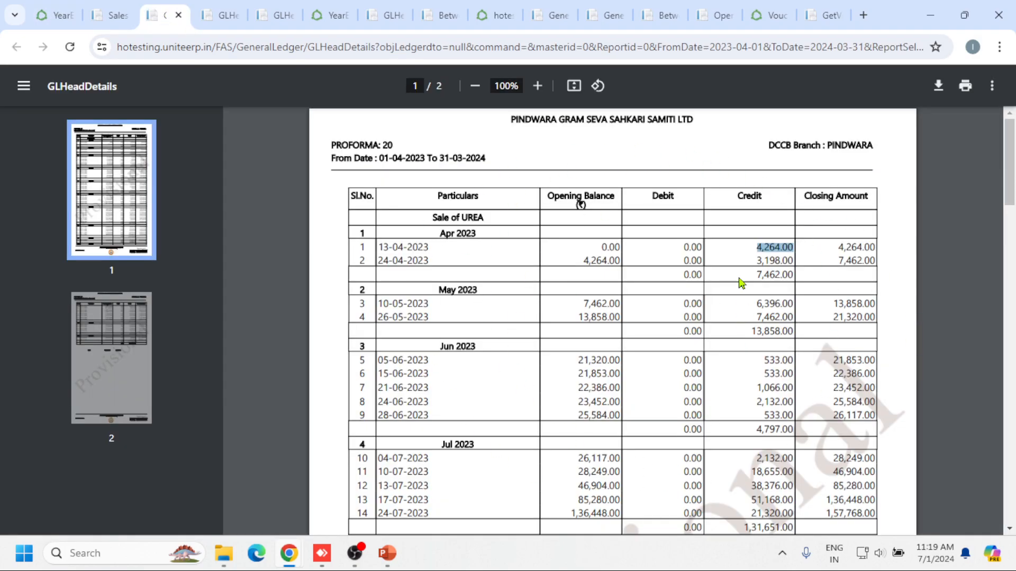
pyautogui.moveTo(377, 247); pyautogui.dragTo(428, 250)
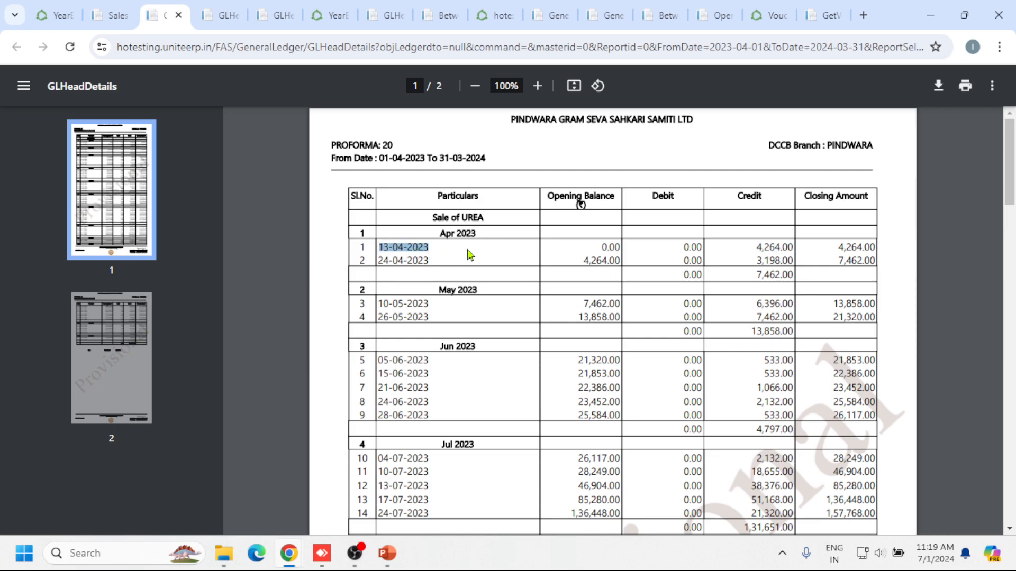
pyautogui.click(436, 9)
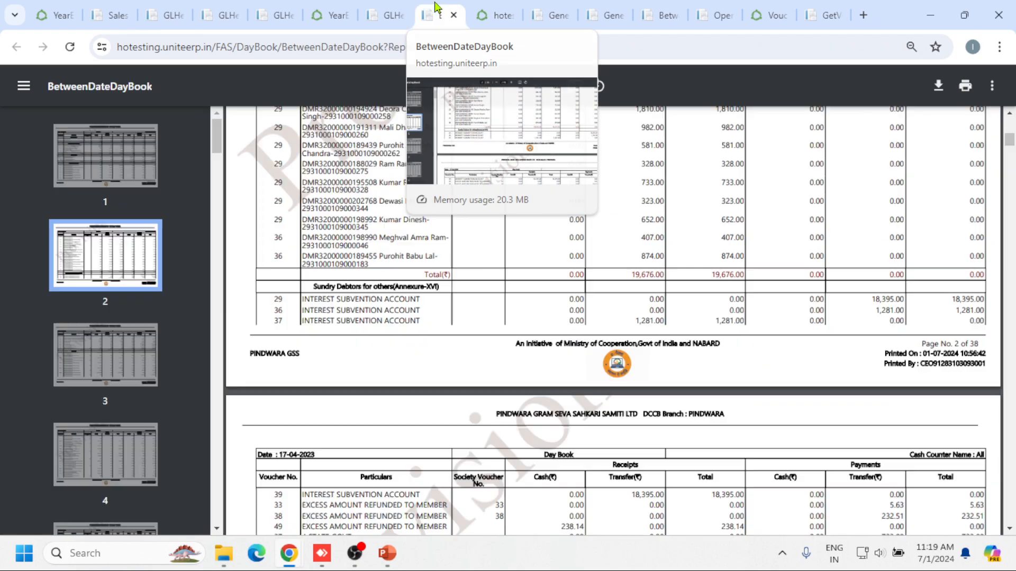
pyautogui.click(165, 14)
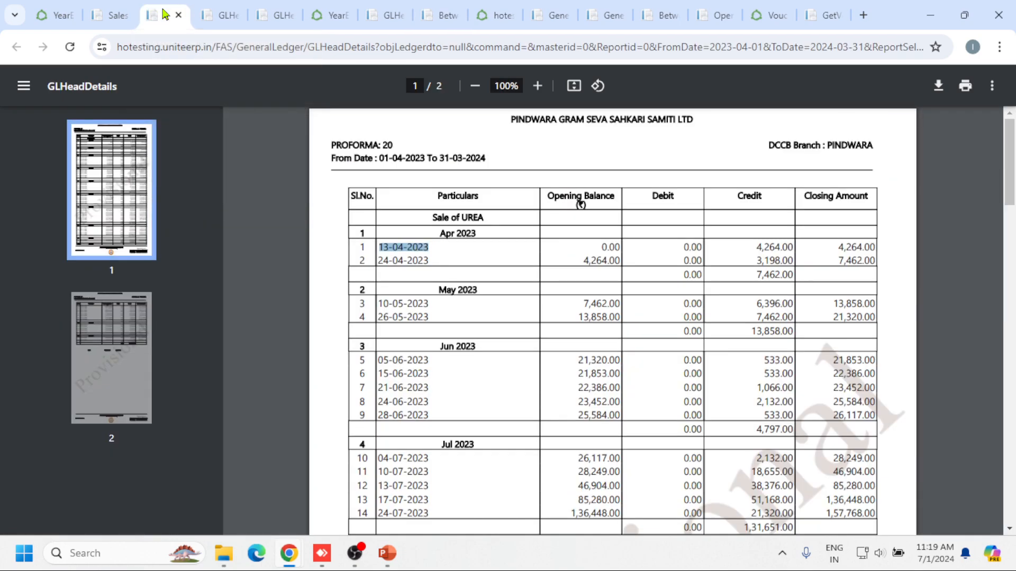
pyautogui.click(61, 15)
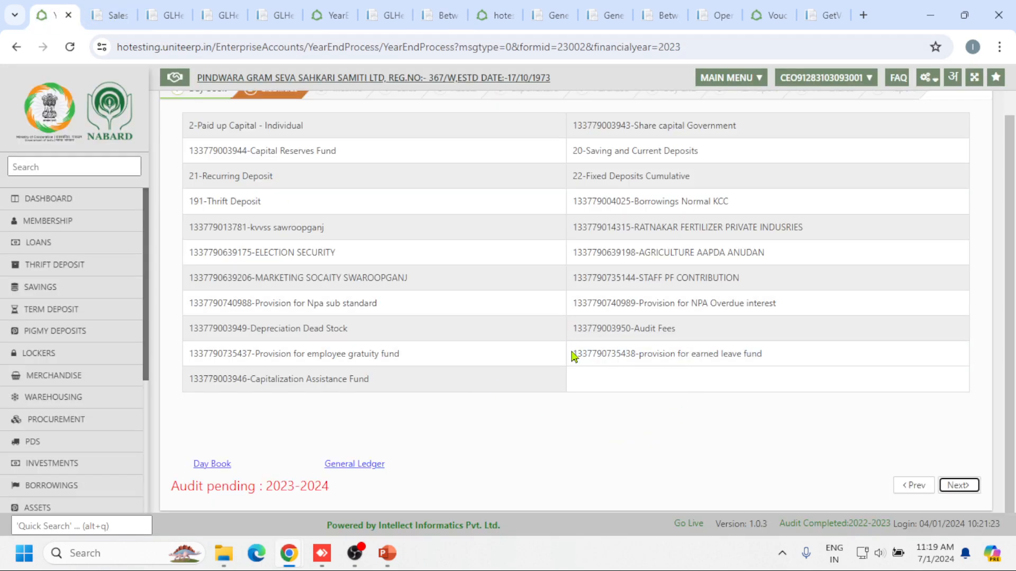
# - Advance the audit from Liabilities to the Income stage and view its account heads
pyautogui.scroll(1, 453, 279)
pyautogui.scroll(-1, 945, 429)
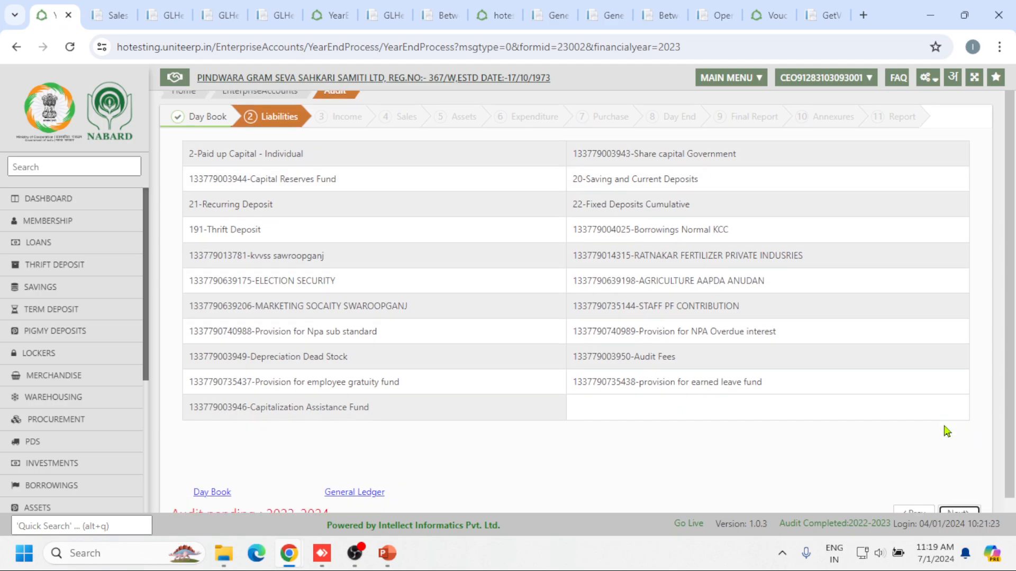
pyautogui.click(959, 485)
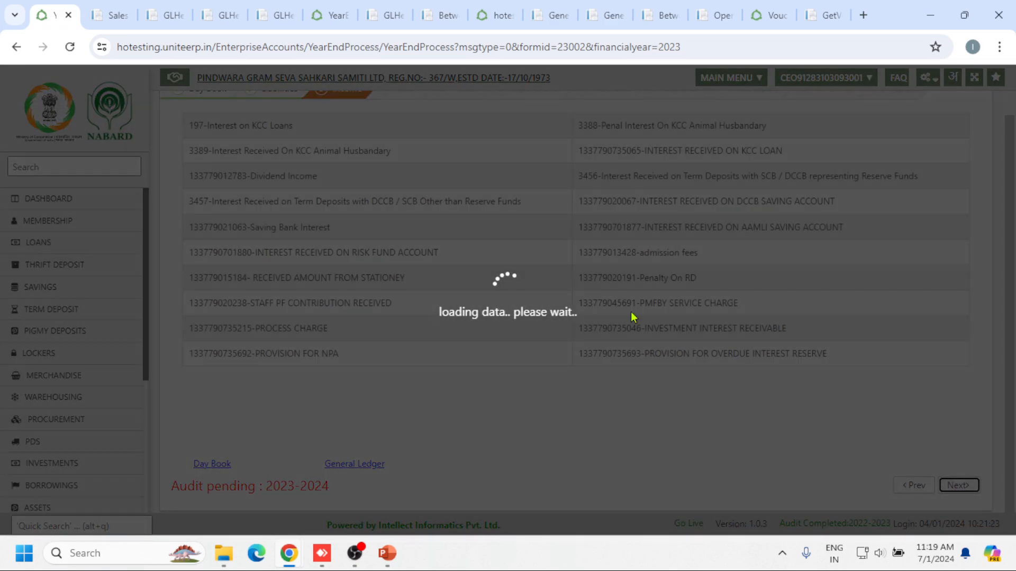
pyautogui.scroll(1, 429, 412)
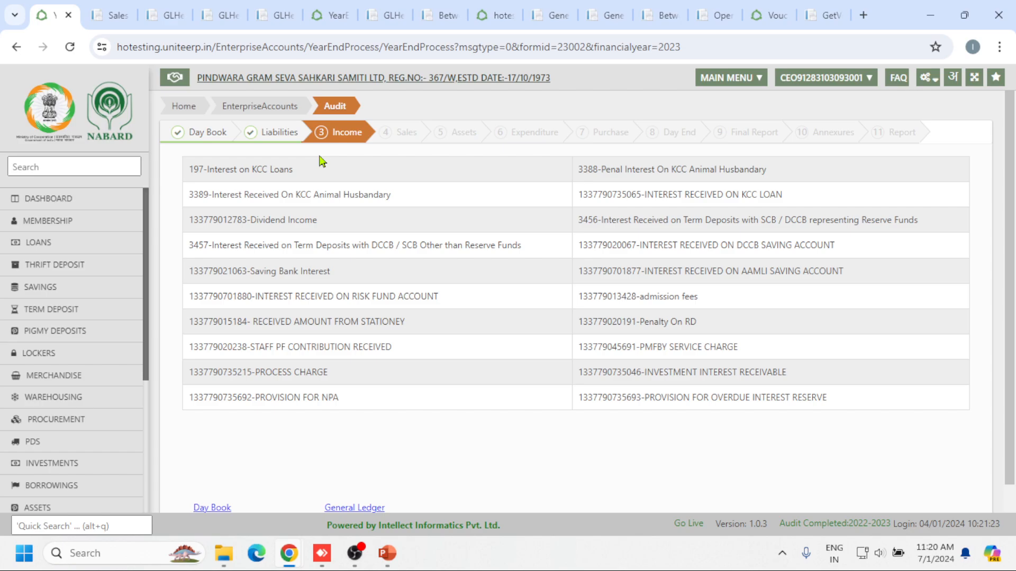
# - Go back to the Day Book stage and advance the 2023-2024 audit through Sales to the Assets stage
pyautogui.click(209, 135)
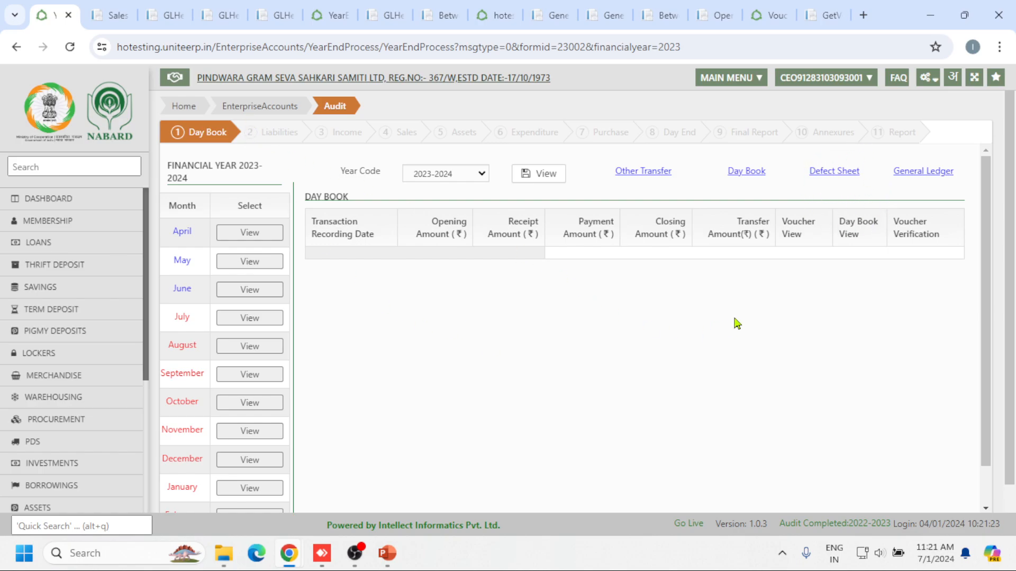
pyautogui.scroll(-1, 737, 323)
pyautogui.scroll(1, 738, 324)
pyautogui.scroll(-1, 737, 323)
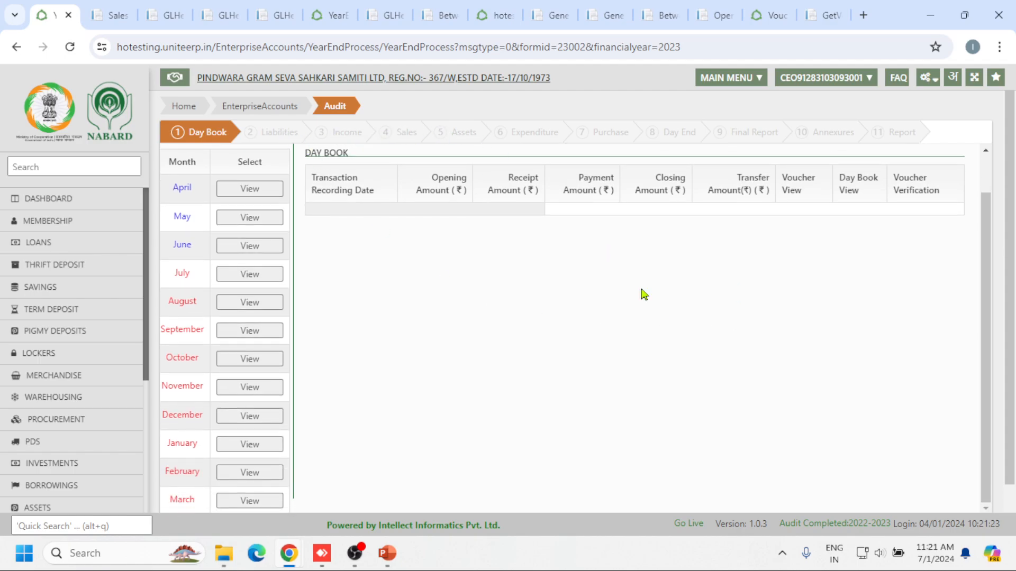
pyautogui.scroll(-1, 641, 295)
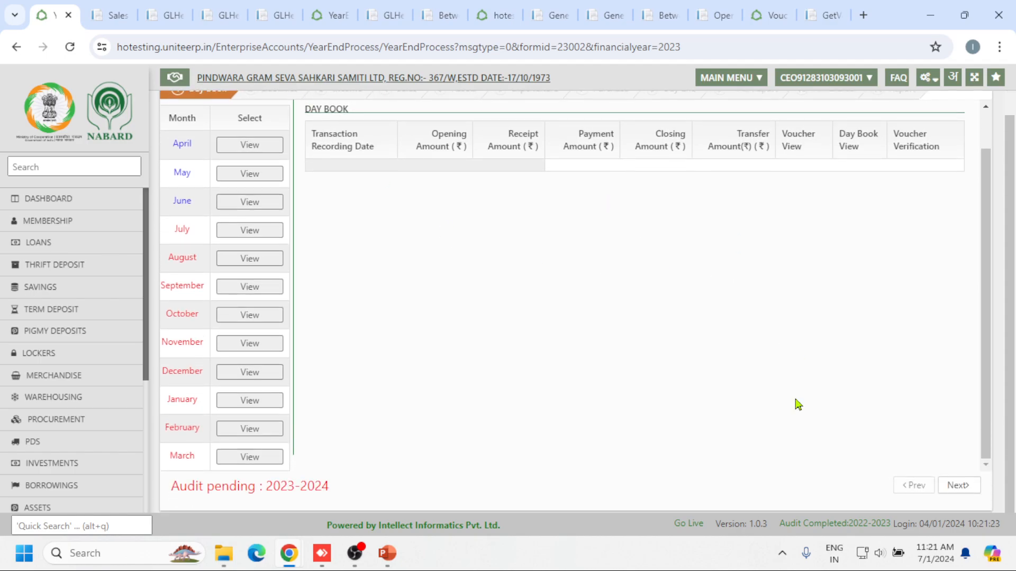
pyautogui.click(958, 484)
pyautogui.scroll(1, 701, 294)
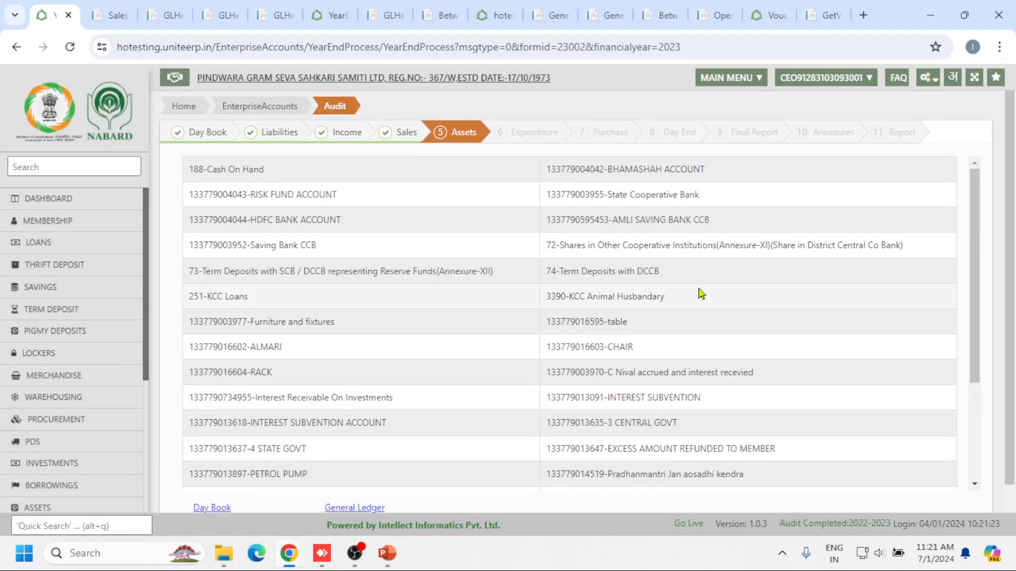
# - Open the Cash On Hand general ledger and check its 04-04-2023 opening balance against that date's day book
pyautogui.click(231, 170)
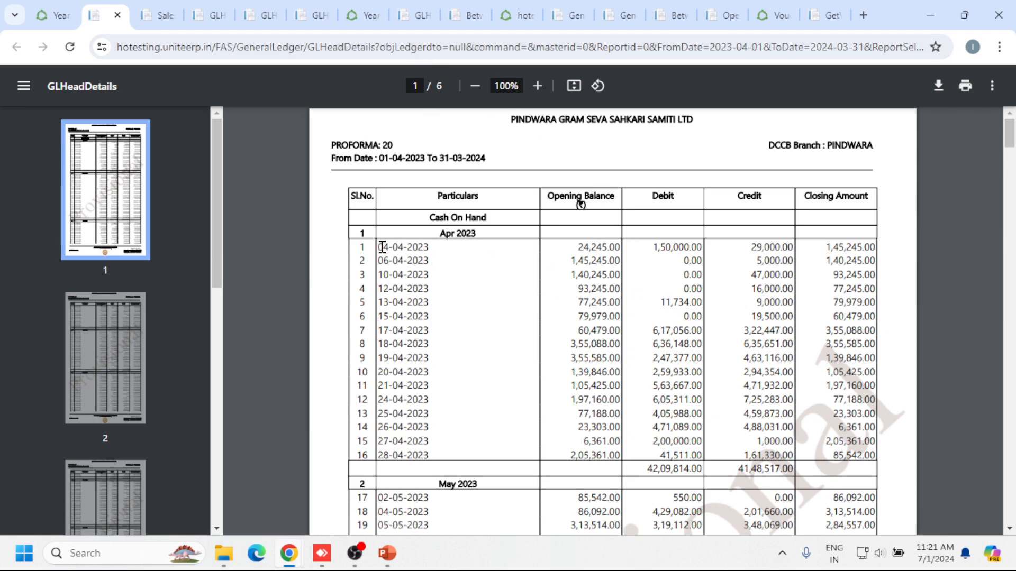
pyautogui.moveTo(379, 247); pyautogui.dragTo(434, 250)
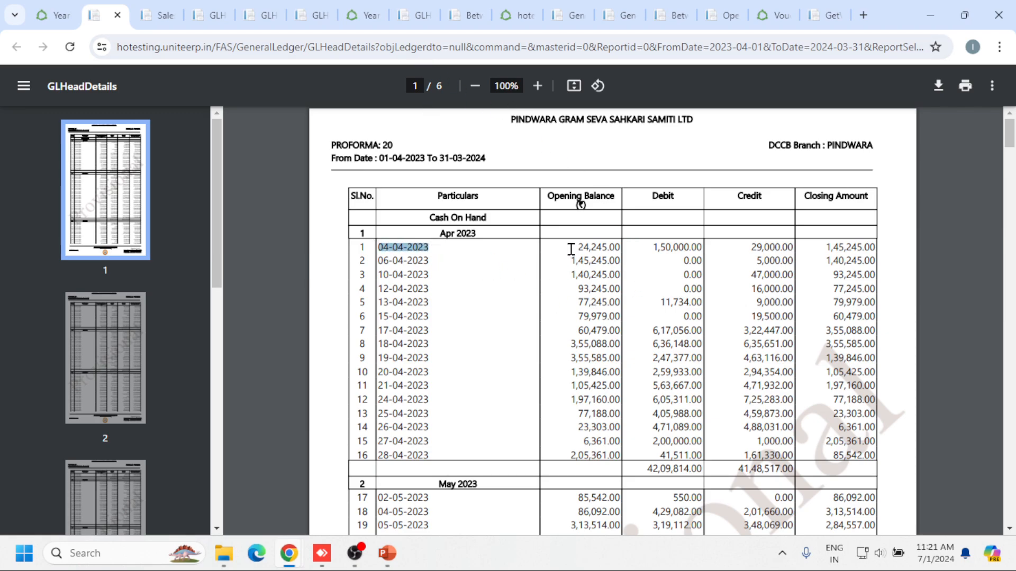
pyautogui.moveTo(572, 246); pyautogui.dragTo(618, 249)
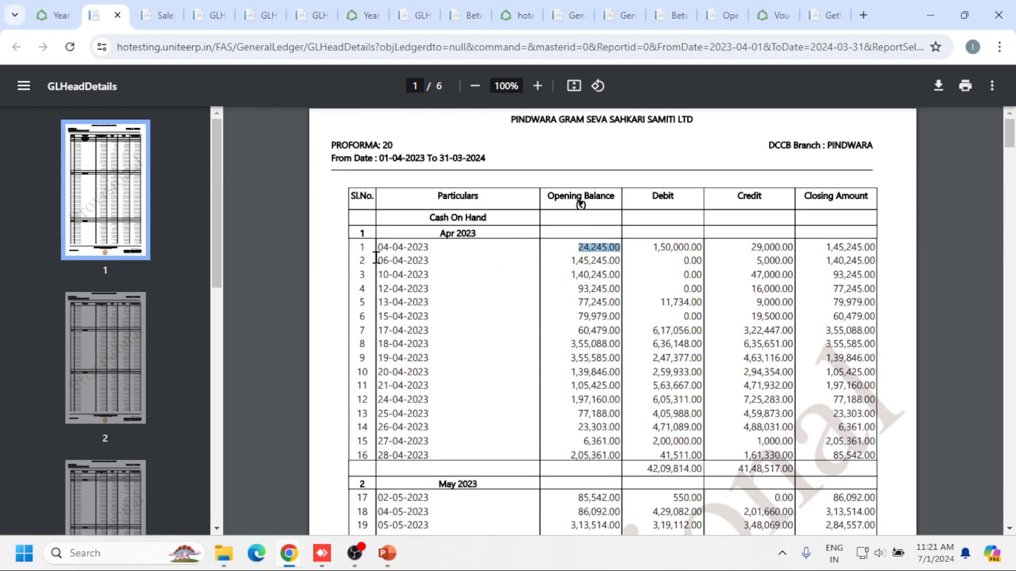
pyautogui.click(667, 16)
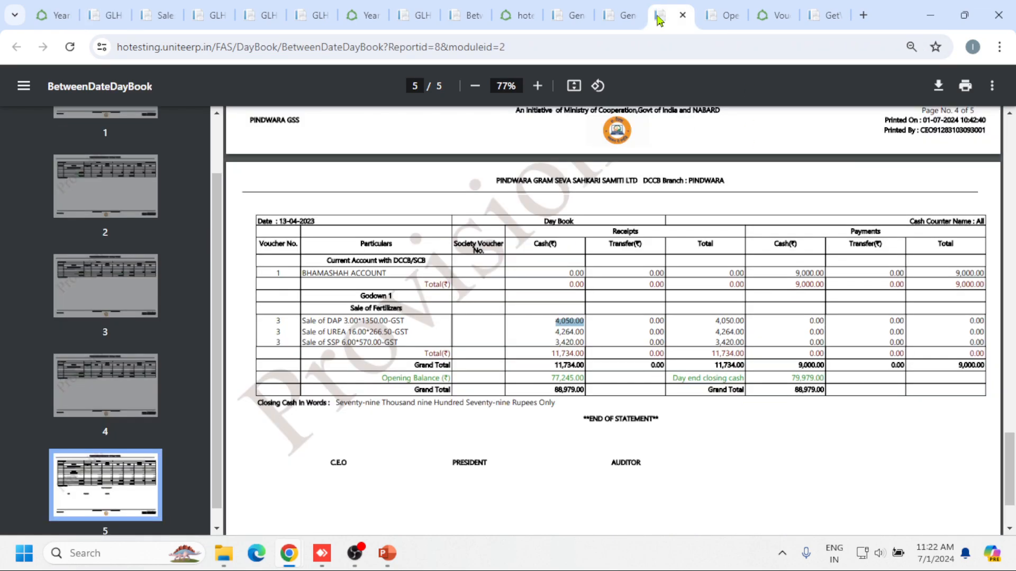
pyautogui.scroll(20, 740, 252)
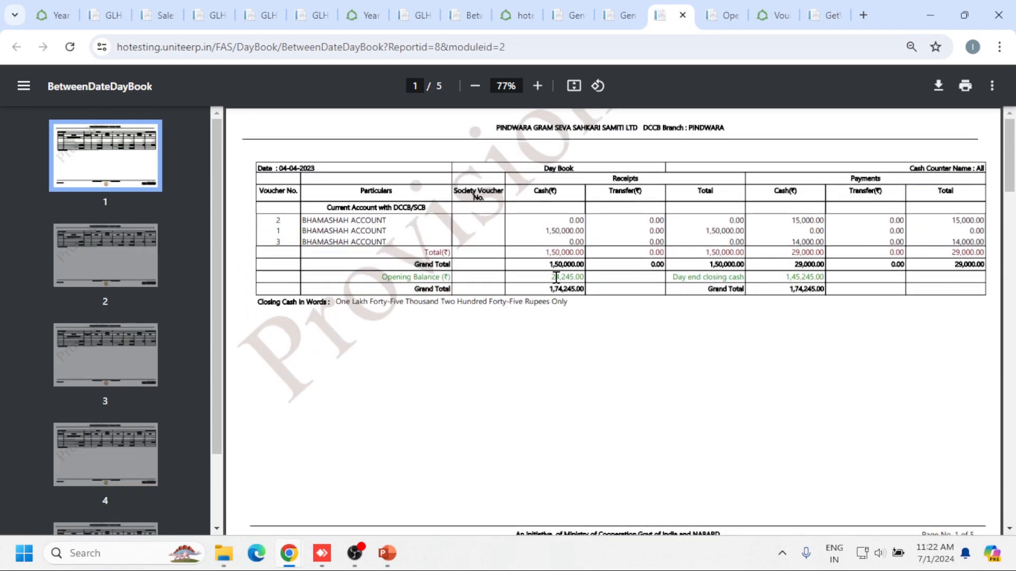
pyautogui.moveTo(544, 280); pyautogui.dragTo(582, 279)
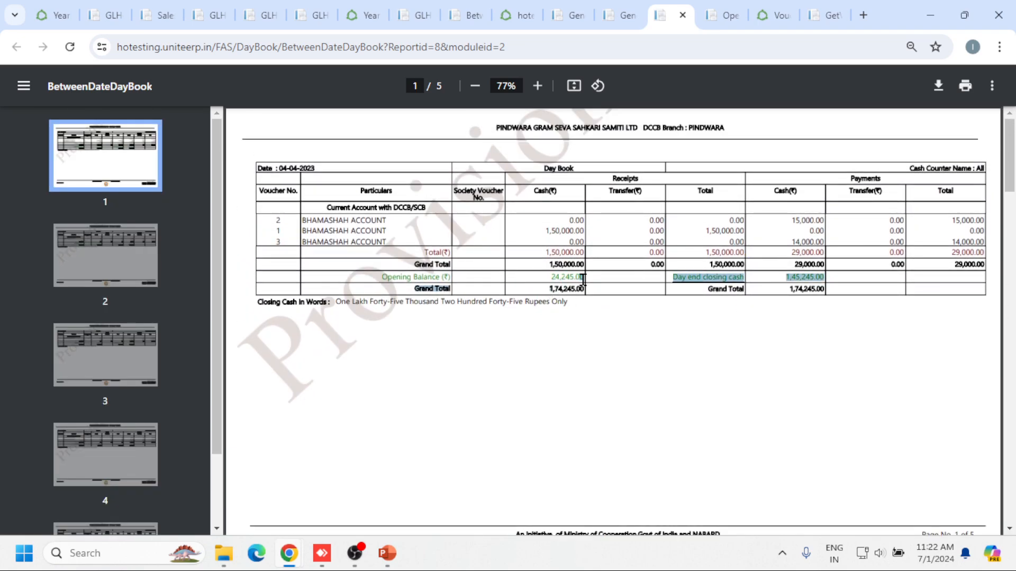
# - Compare the 04-04-2023 debit, credit and closing amounts in the Cash On Hand ledger with the day book's cash totals
pyautogui.click(105, 14)
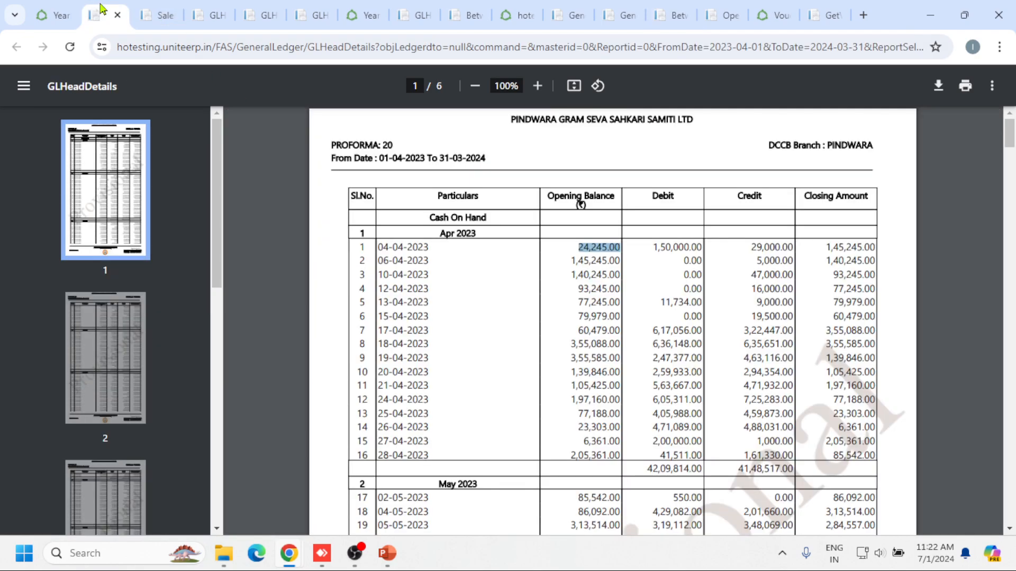
pyautogui.moveTo(574, 256); pyautogui.dragTo(687, 258)
pyautogui.click(683, 261)
pyautogui.click(757, 258)
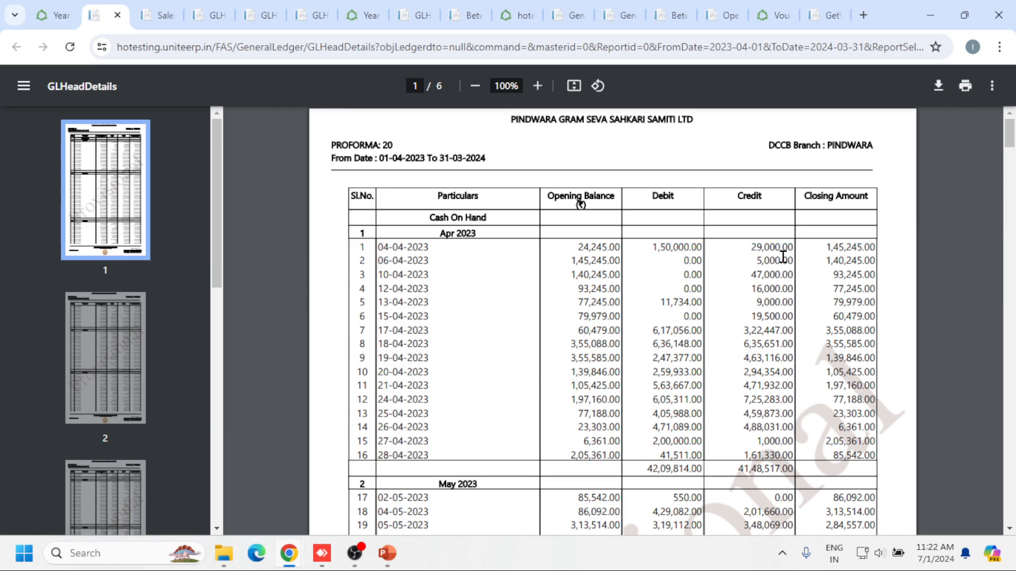
pyautogui.click(675, 15)
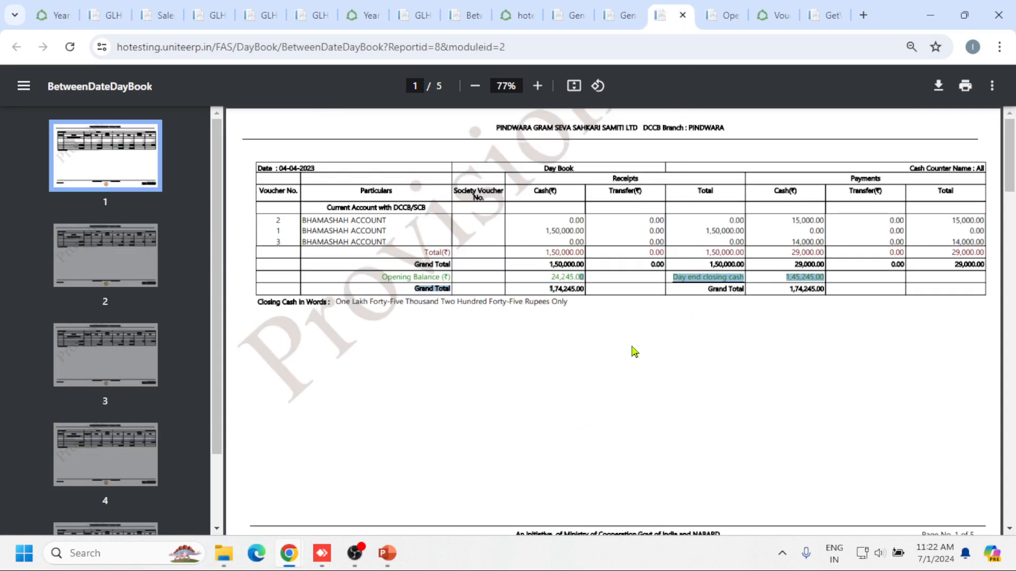
pyautogui.click(656, 348)
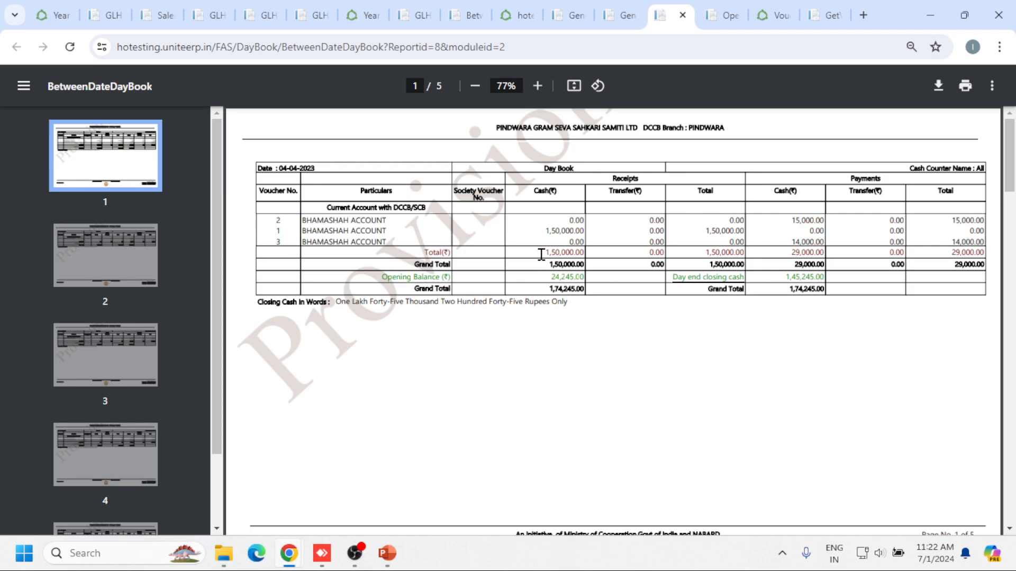
pyautogui.moveTo(541, 254); pyautogui.dragTo(594, 257)
pyautogui.moveTo(787, 259); pyautogui.dragTo(819, 258)
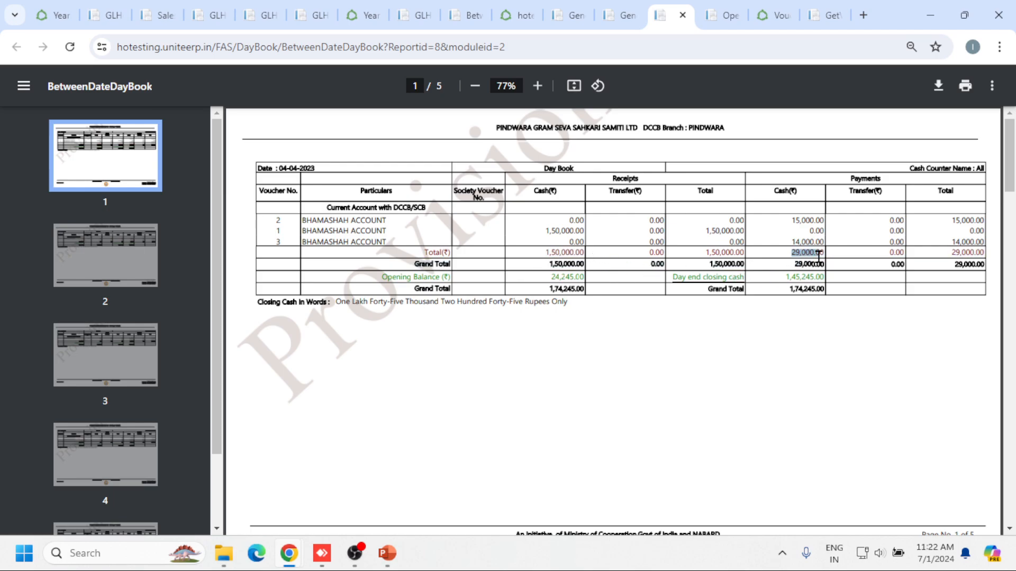
pyautogui.click(838, 340)
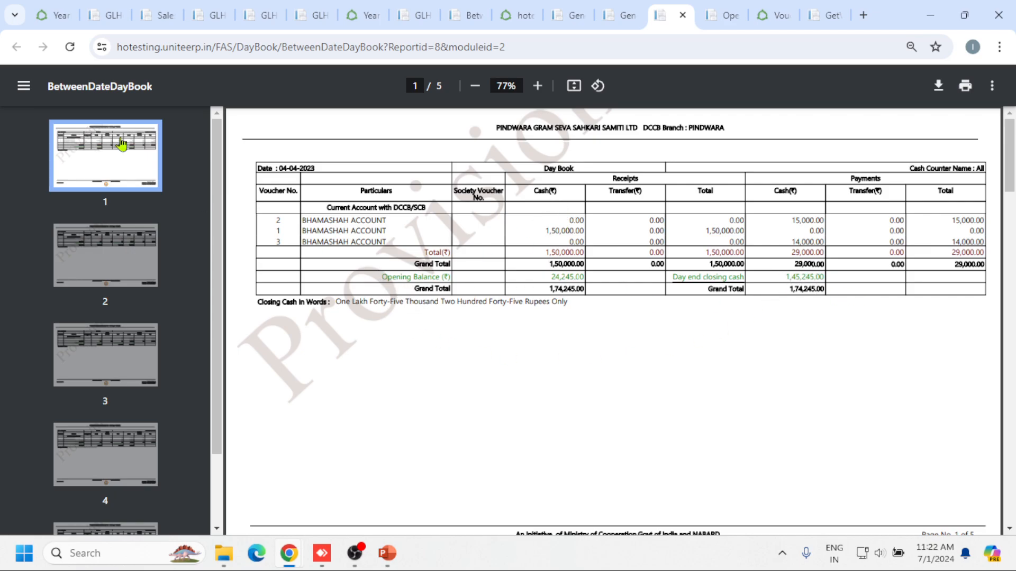
pyautogui.click(125, 10)
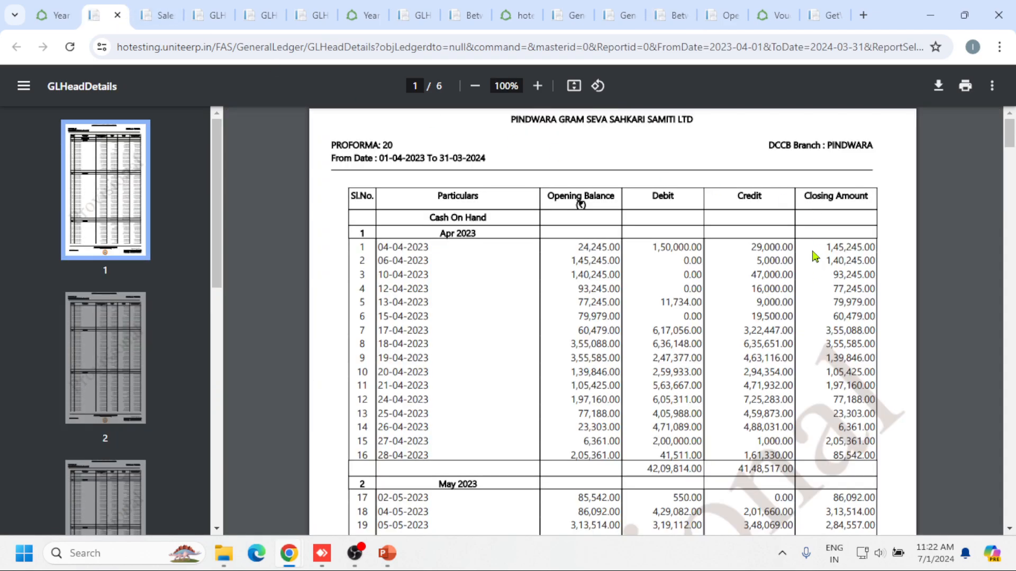
pyautogui.moveTo(826, 247); pyautogui.dragTo(878, 247)
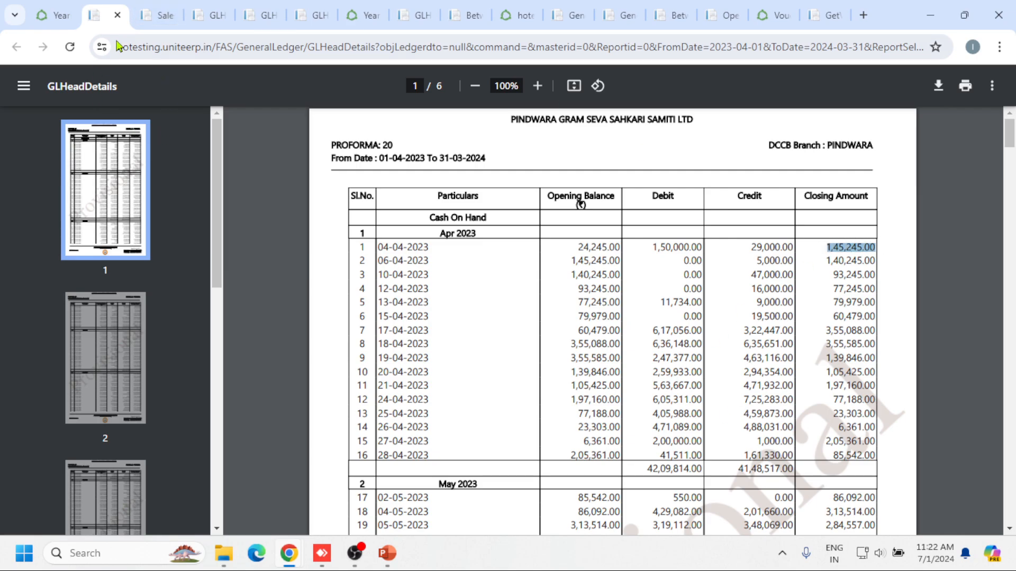
# - Return to the audit, view the remaining Assets account heads and advance to the Expenditure stage
pyautogui.hotkey('ctrl', 'pageup')
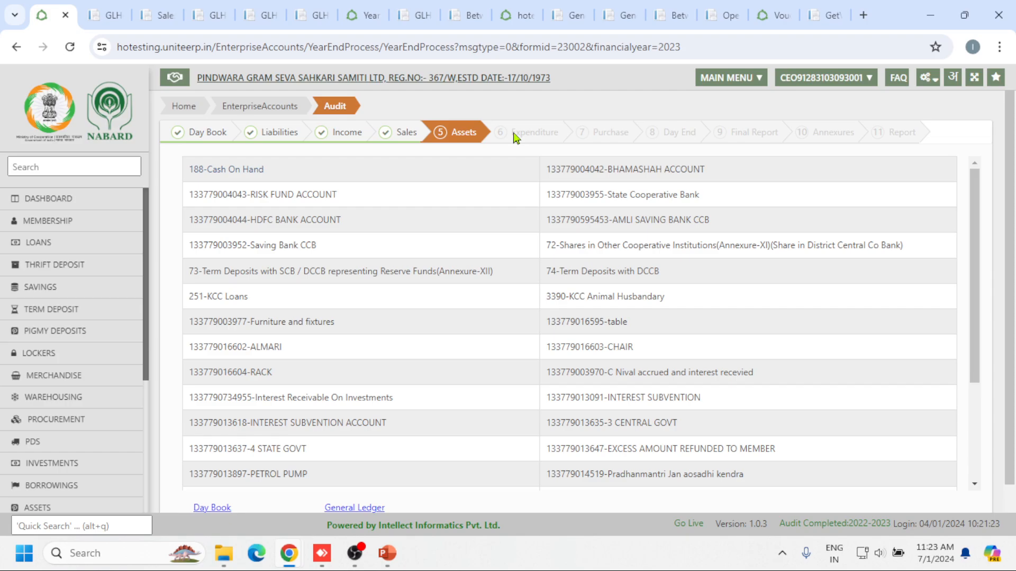
pyautogui.scroll(-5, 855, 268)
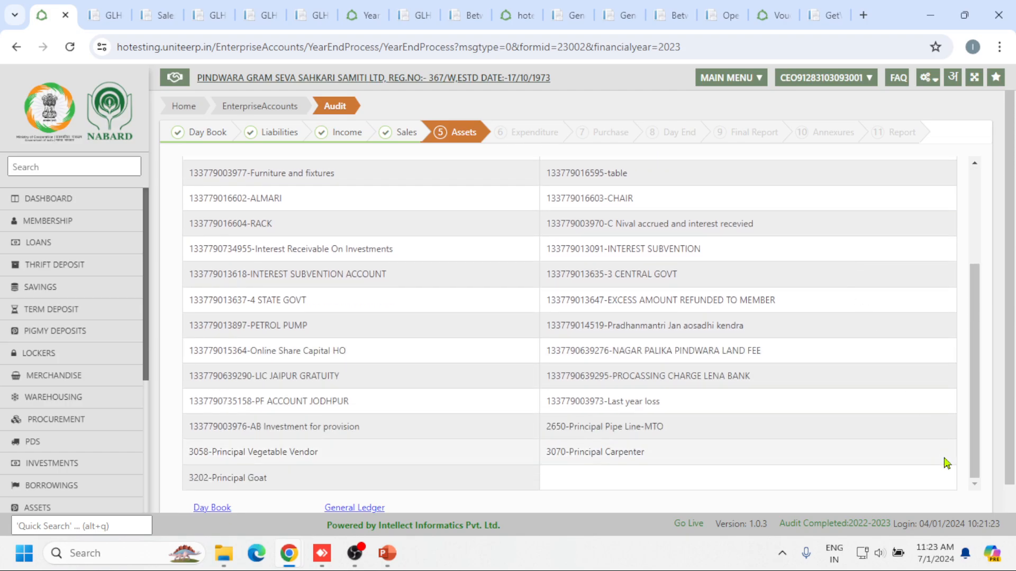
pyautogui.click(957, 486)
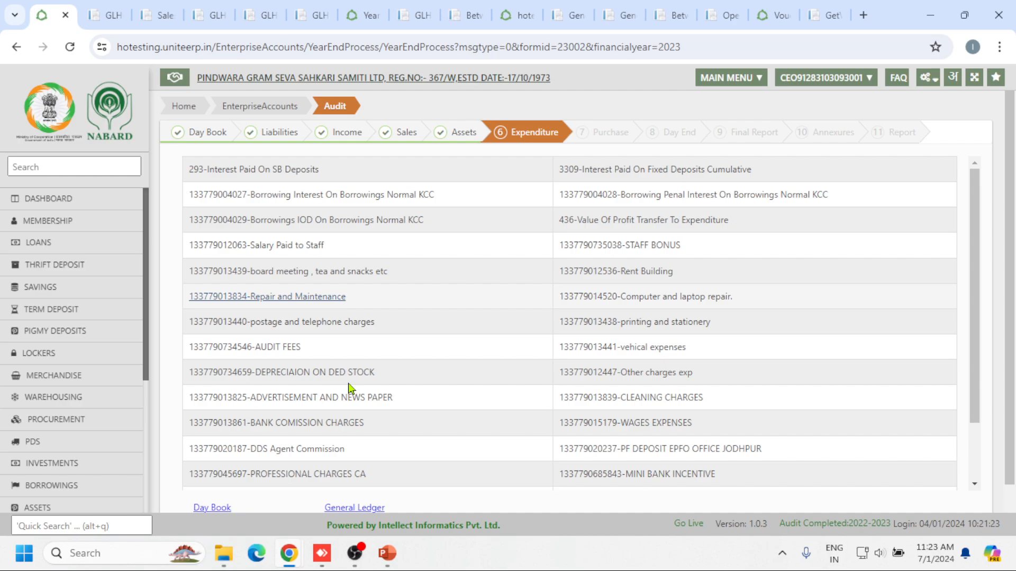
# - Review the Expenditure account heads, open the General Ledger report separately and return to the audit
pyautogui.scroll(-1, 564, 349)
pyautogui.scroll(-3, 563, 350)
pyautogui.scroll(3, 563, 347)
pyautogui.scroll(-3, 560, 353)
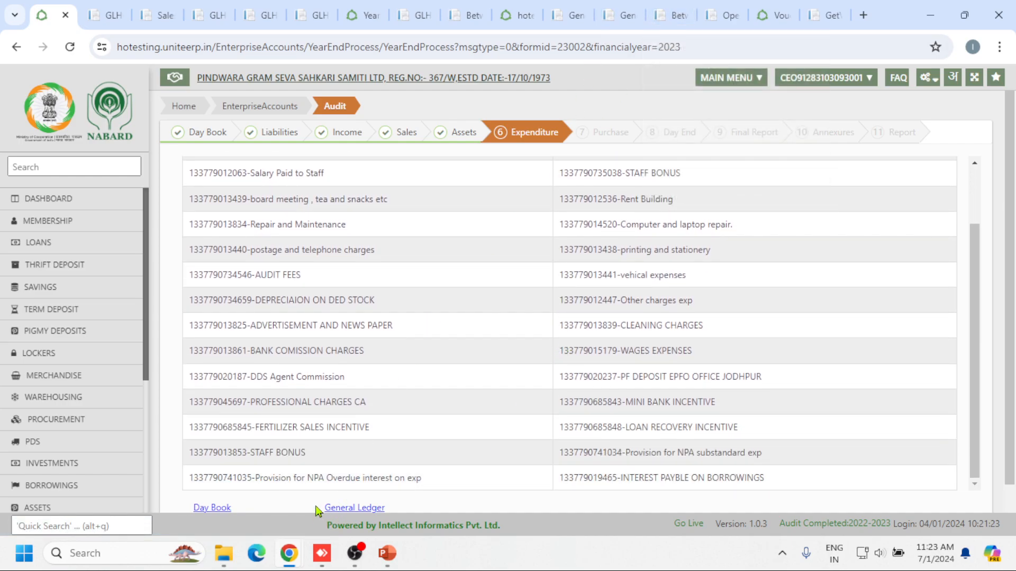
pyautogui.click(352, 509)
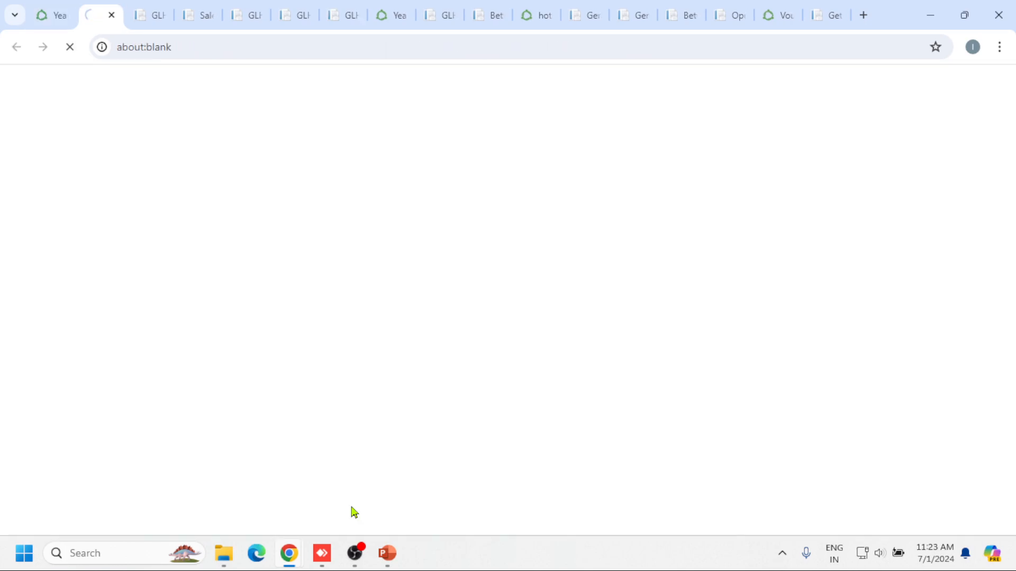
pyautogui.click(49, 7)
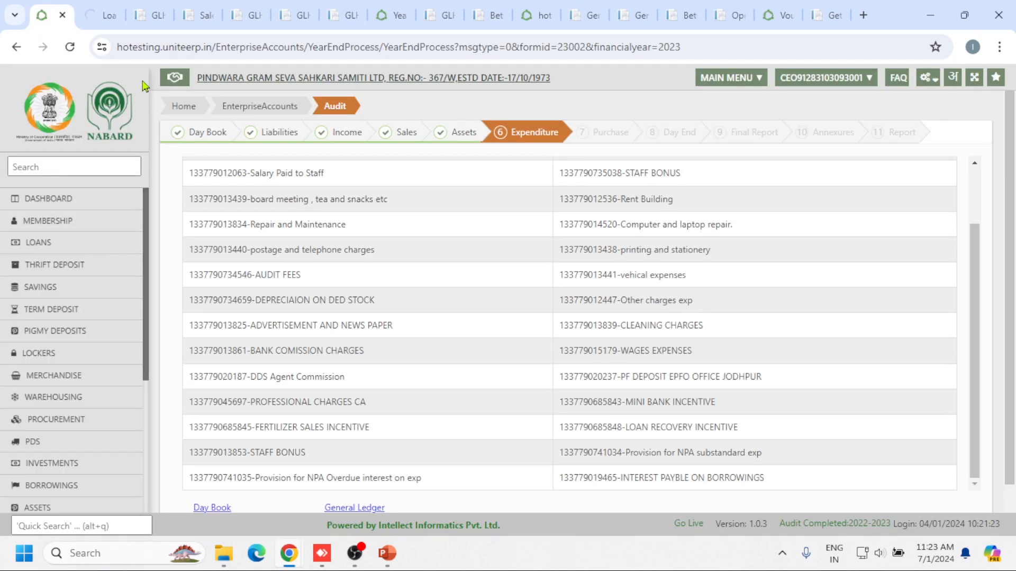
# - Open the Salary Paid to Staff general ledger and examine its 17-04-2023 debit entry
pyautogui.click(297, 177)
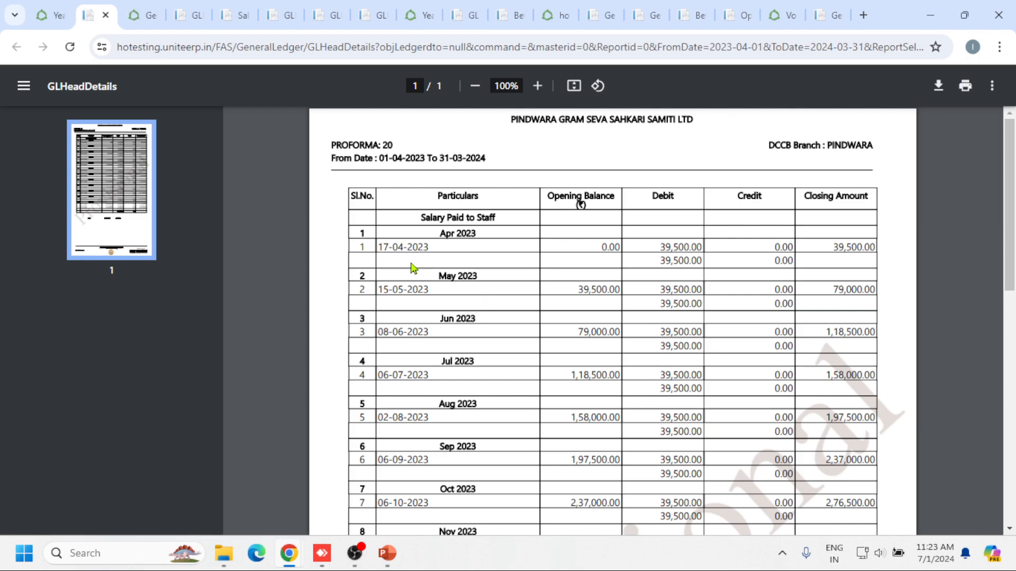
pyautogui.moveTo(377, 255); pyautogui.dragTo(415, 255)
pyautogui.moveTo(655, 247); pyautogui.dragTo(704, 245)
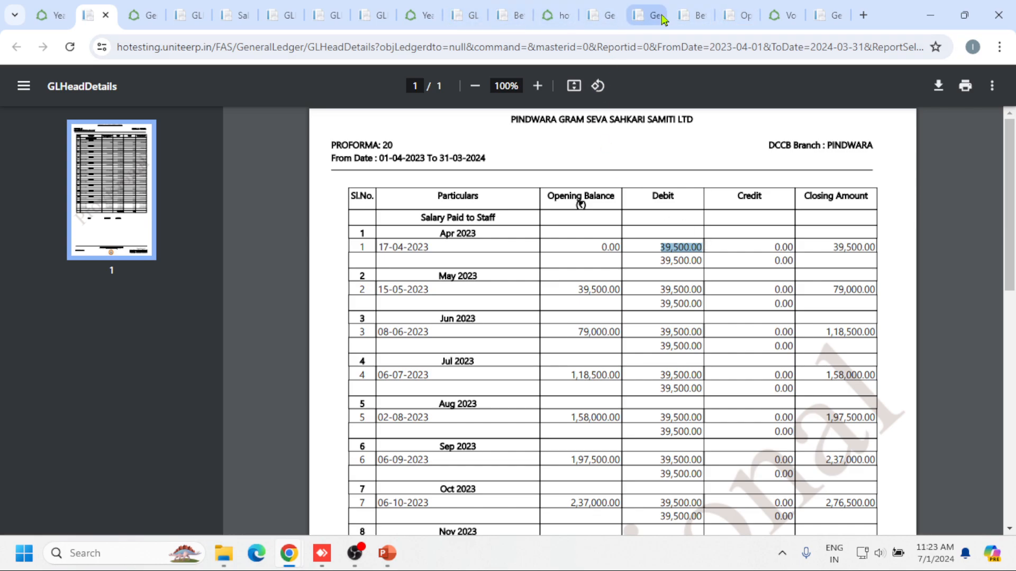
# - Look through the five-page day book for the 17-04-2023 salary payment
pyautogui.click(689, 16)
pyautogui.scroll(-15, 638, 251)
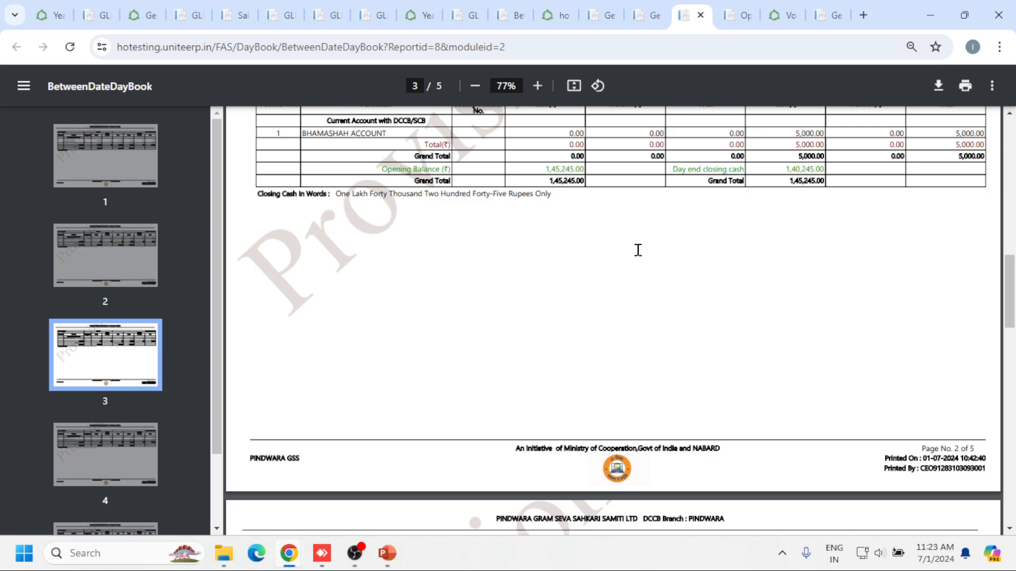
pyautogui.scroll(-12, 638, 251)
pyautogui.scroll(3, 641, 253)
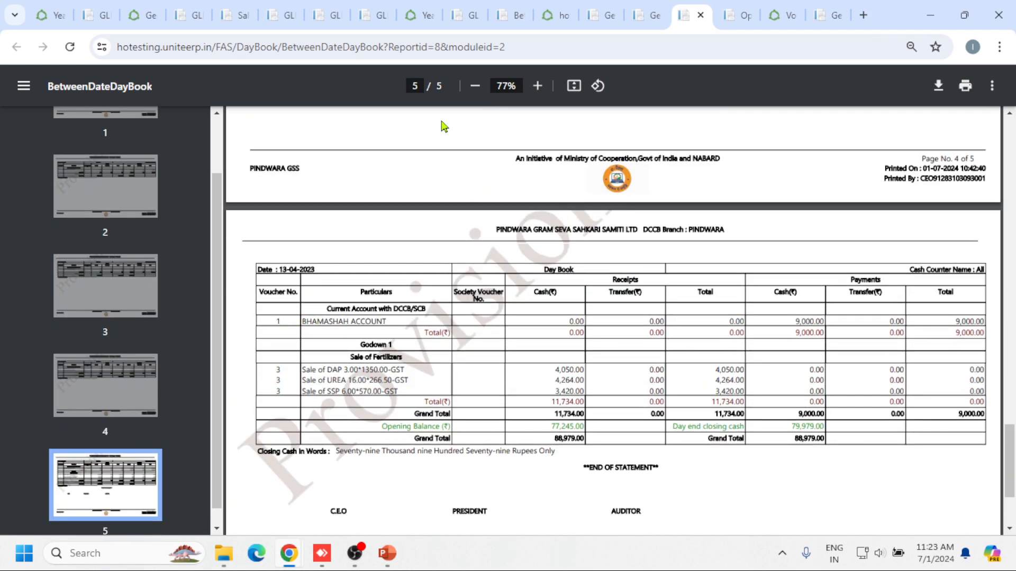
# - Find the 17-04-2023 Salary Paid to Staff entries and their total in the 38-page day book
pyautogui.click(89, 15)
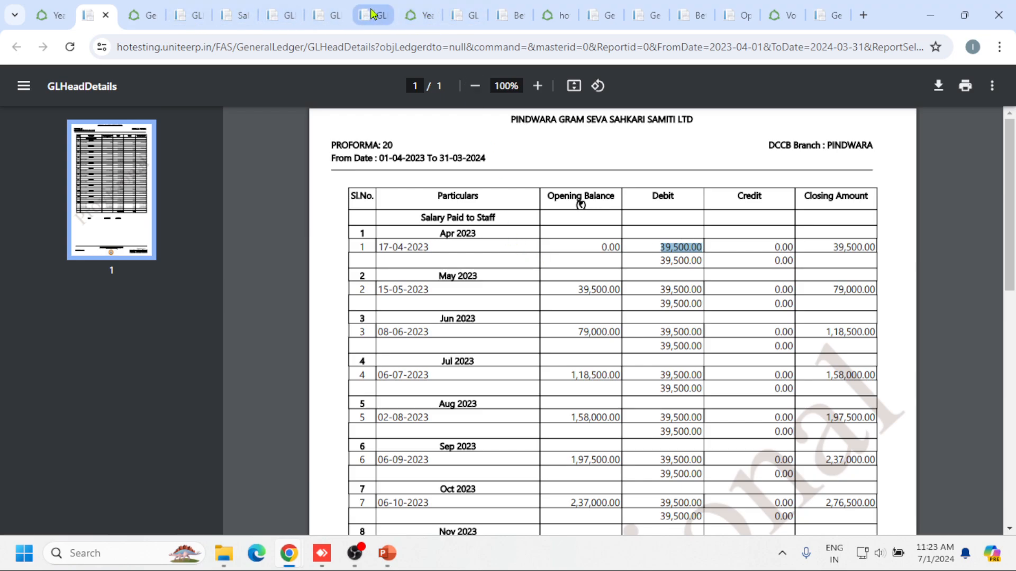
pyautogui.click(465, 15)
pyautogui.click(504, 14)
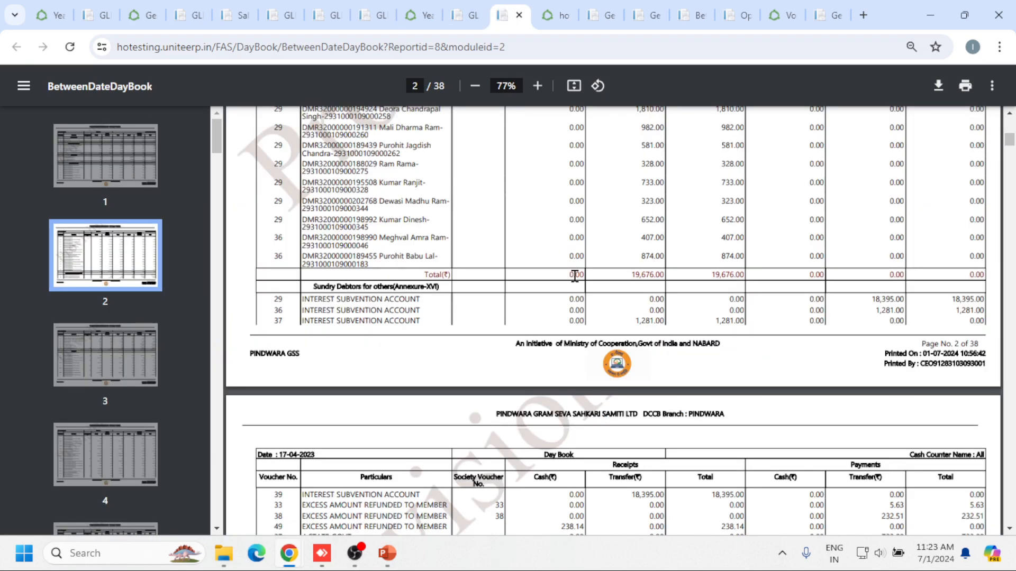
pyautogui.scroll(-20, 575, 275)
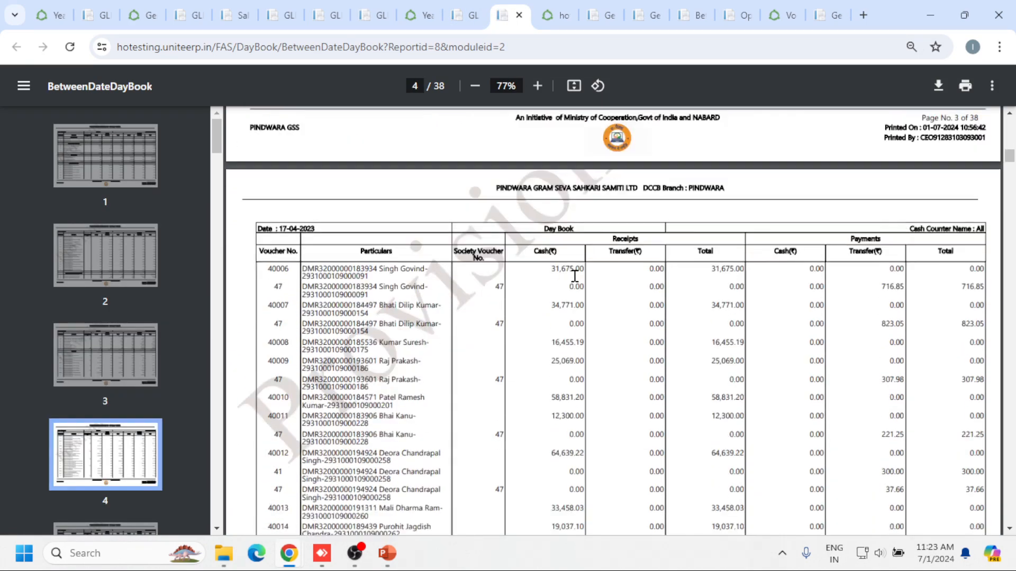
pyautogui.scroll(-10, 575, 276)
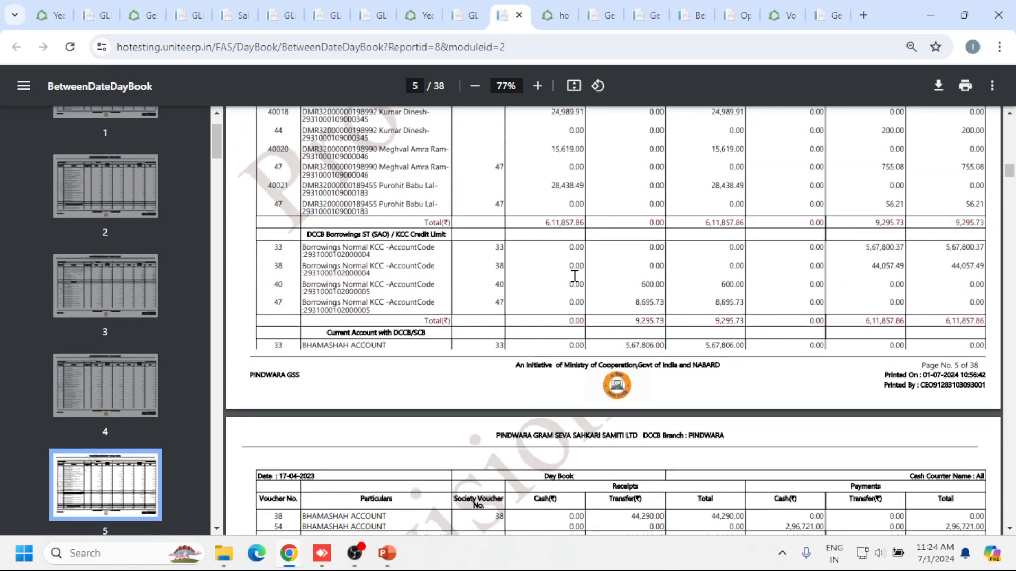
pyautogui.scroll(-8, 575, 276)
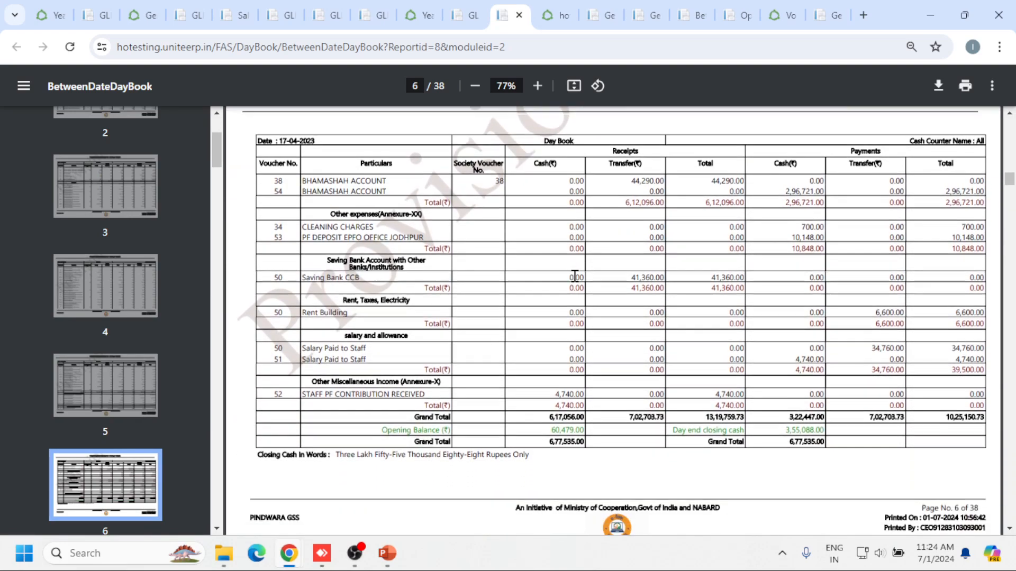
pyautogui.scroll(-1, 574, 276)
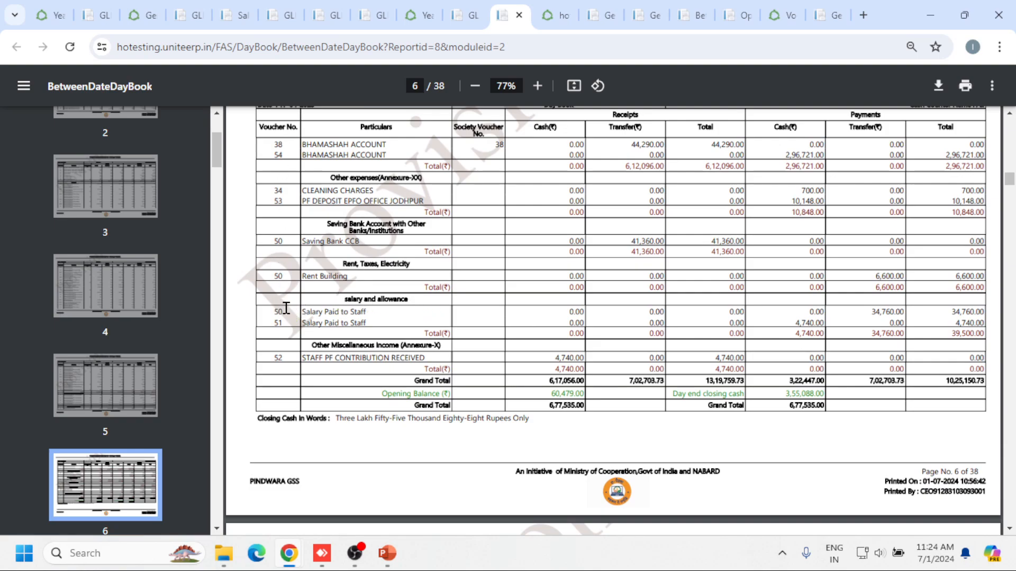
pyautogui.moveTo(301, 314); pyautogui.dragTo(979, 340)
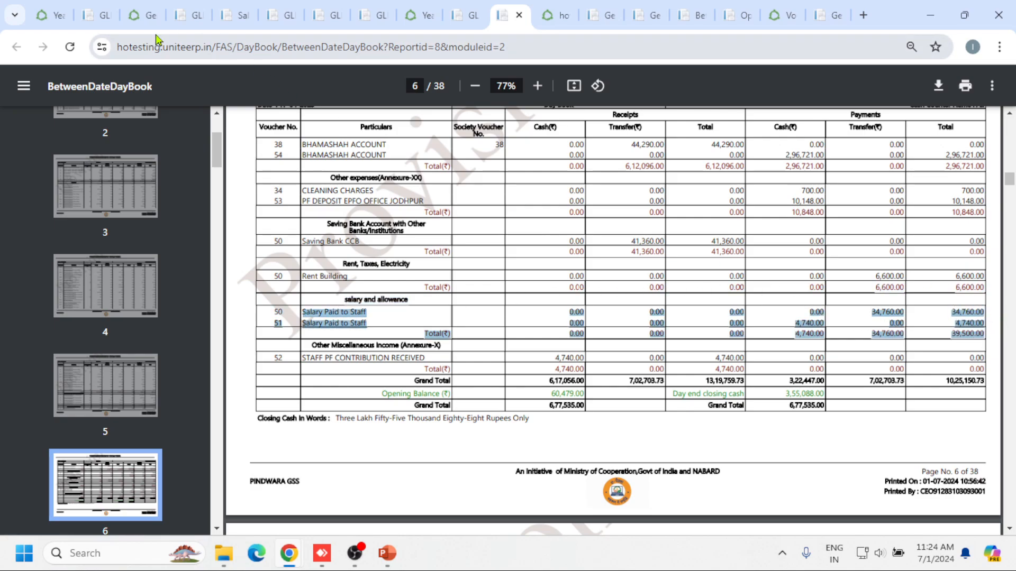
# - Compare the salary total with the Salary Paid to Staff ledger debit, then review the audit's Expenditure account heads
pyautogui.click(89, 15)
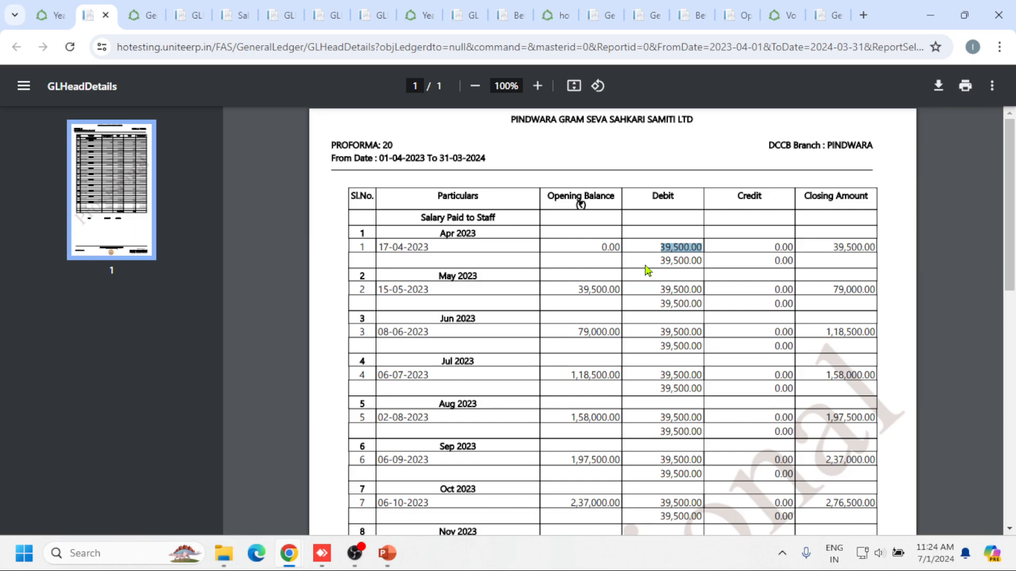
pyautogui.click(50, 15)
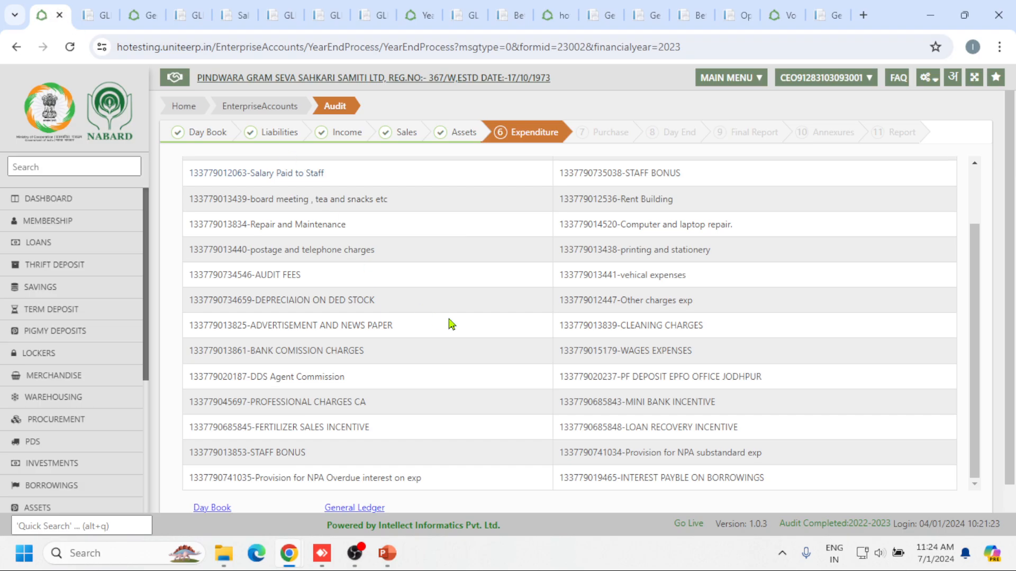
pyautogui.scroll(-1, 756, 250)
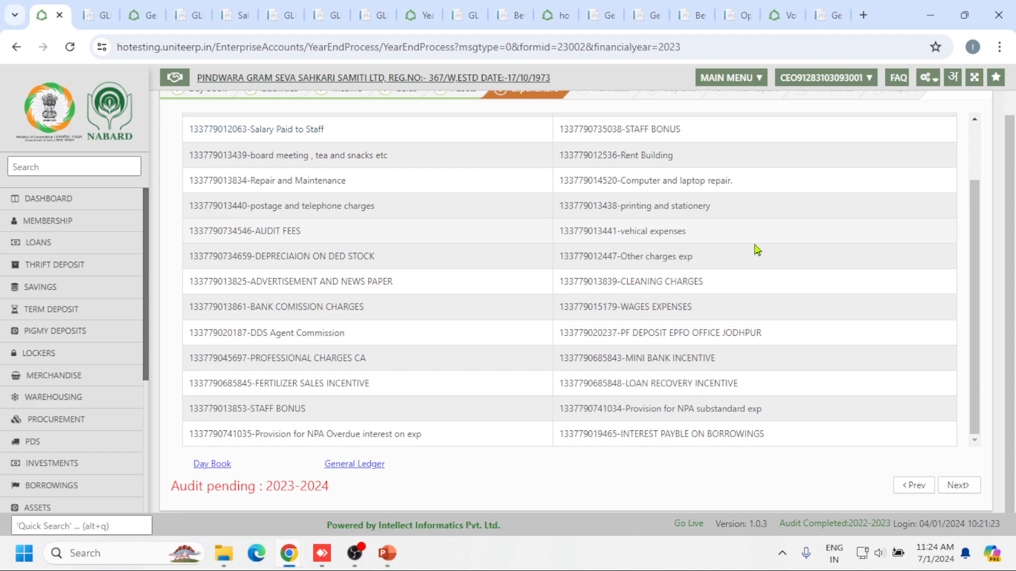
pyautogui.scroll(3, 758, 250)
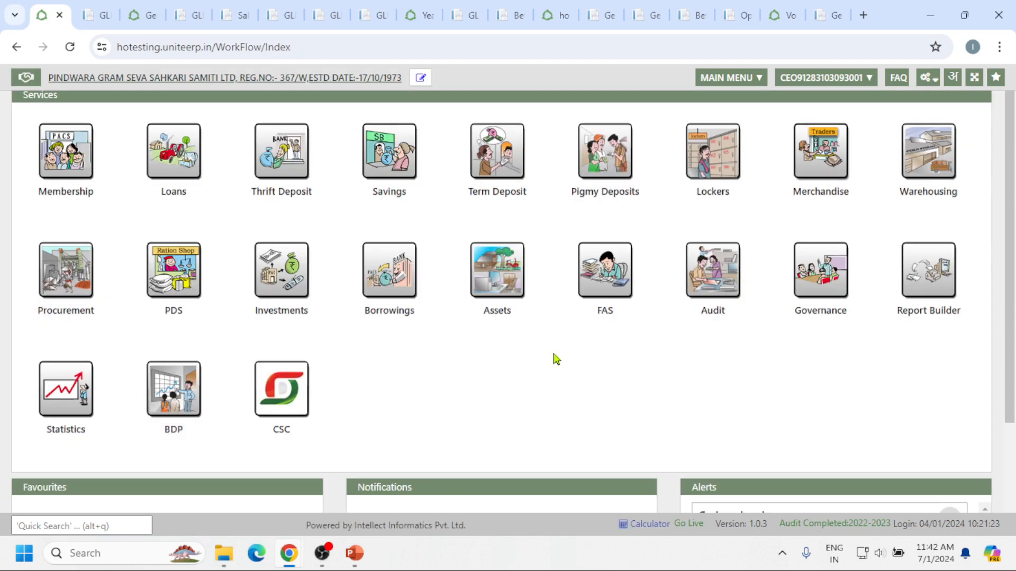
# - Reopen Audit from the dashboard and load the 2023-2024 financial year
pyautogui.click(703, 281)
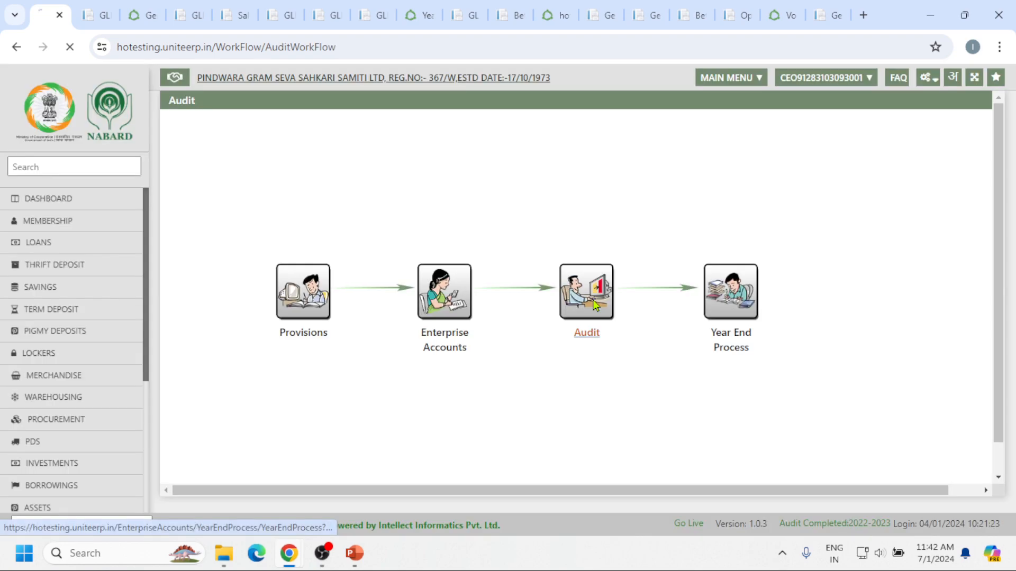
pyautogui.click(594, 305)
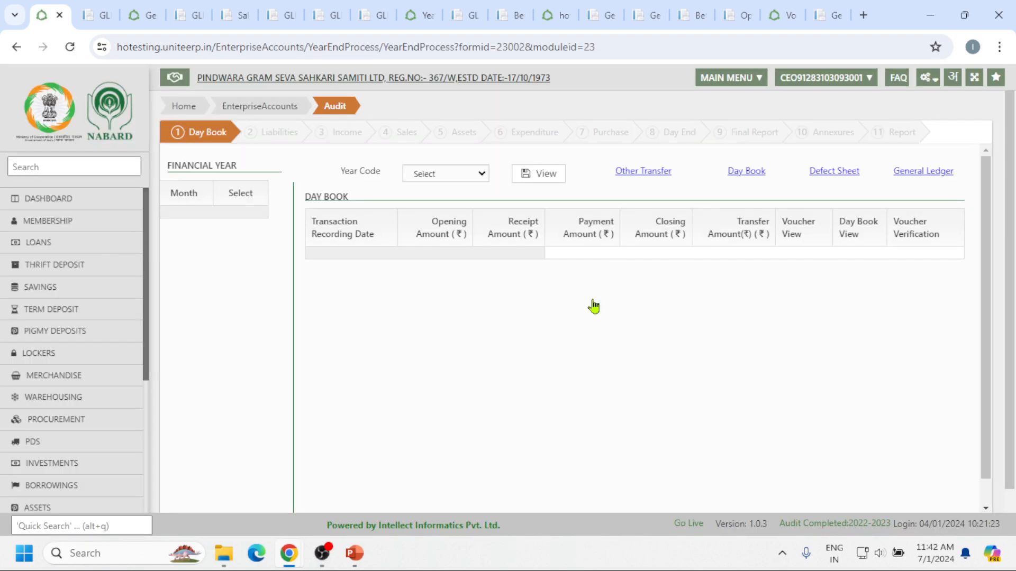
pyautogui.click(469, 175)
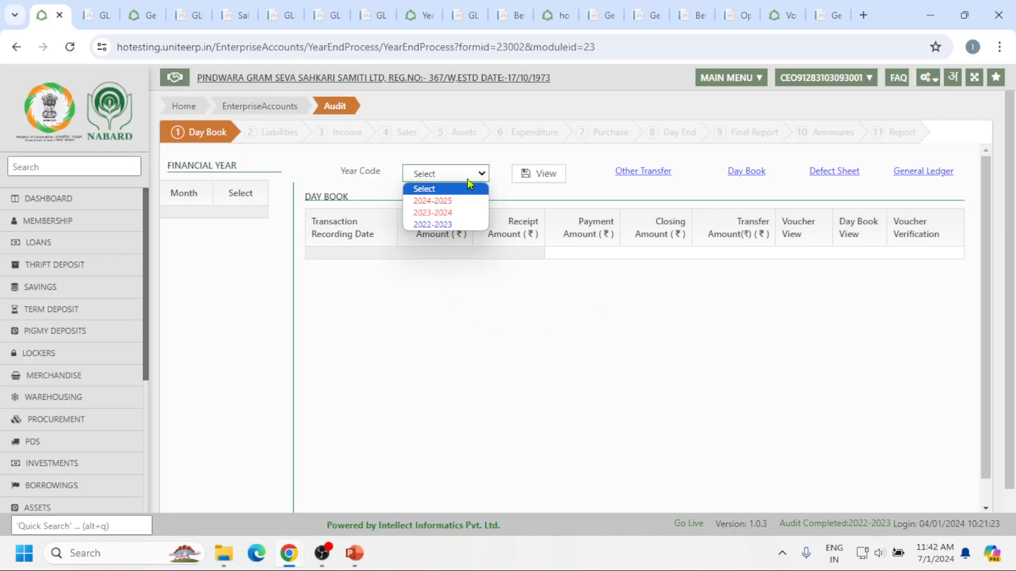
pyautogui.click(458, 216)
pyautogui.click(544, 175)
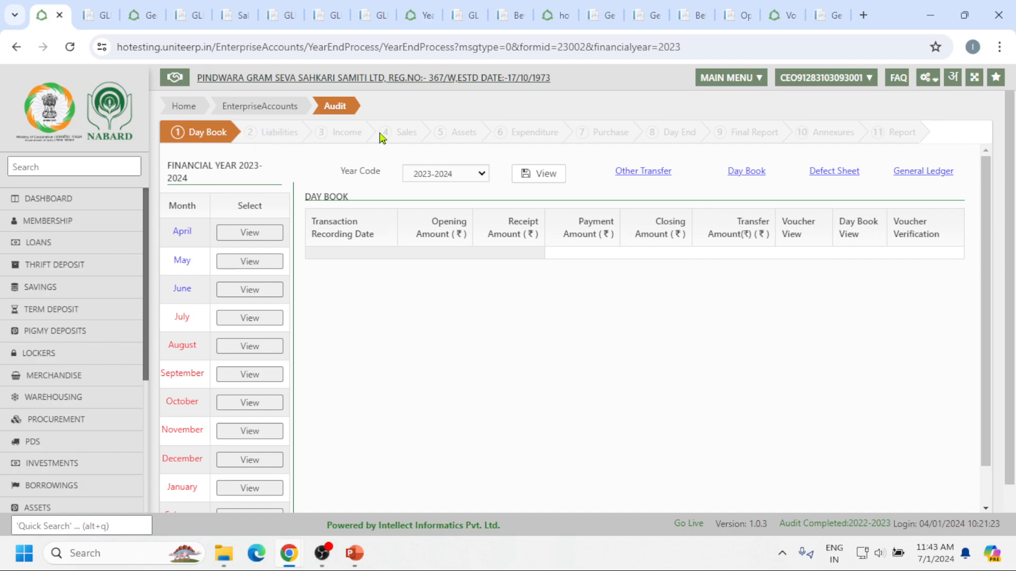
# - Review the Day Book month list and advance the audit through its stages to Assets
pyautogui.scroll(-1, 830, 268)
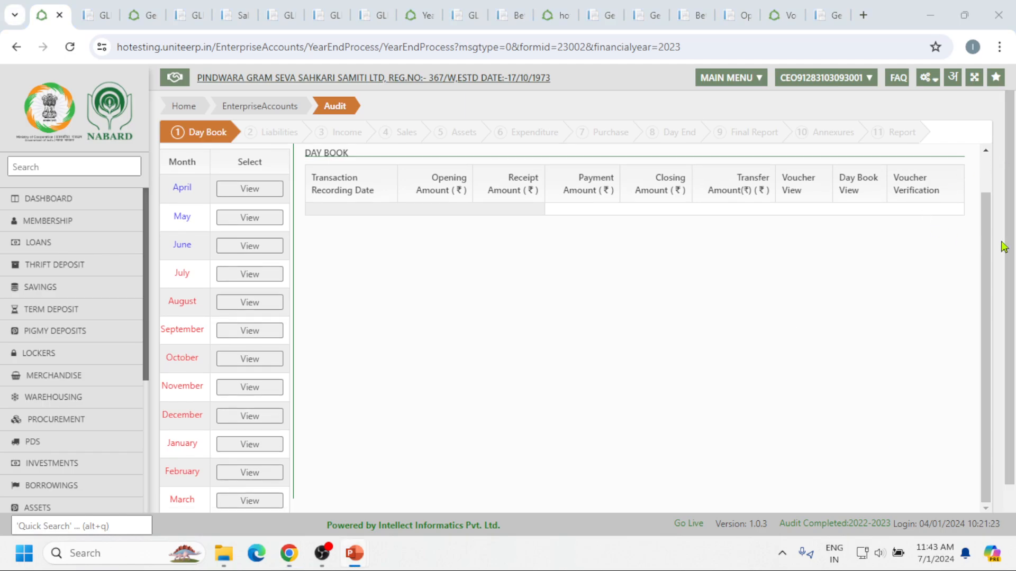
pyautogui.scroll(-1, 1002, 248)
pyautogui.click(960, 486)
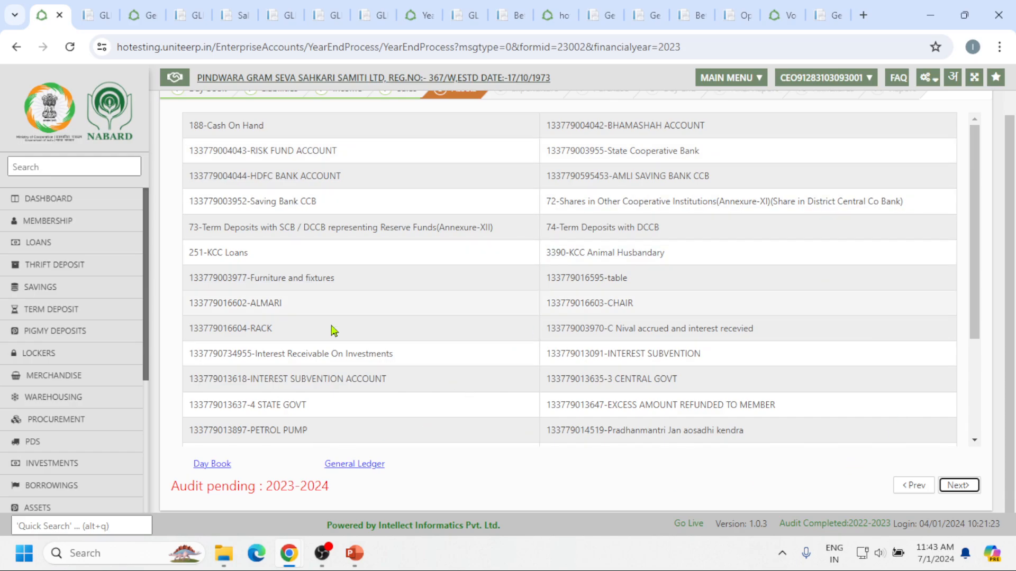
# - Return to the dashboard, enter the Assets module and open the Asset Management Depreciation Master
pyautogui.click(62, 200)
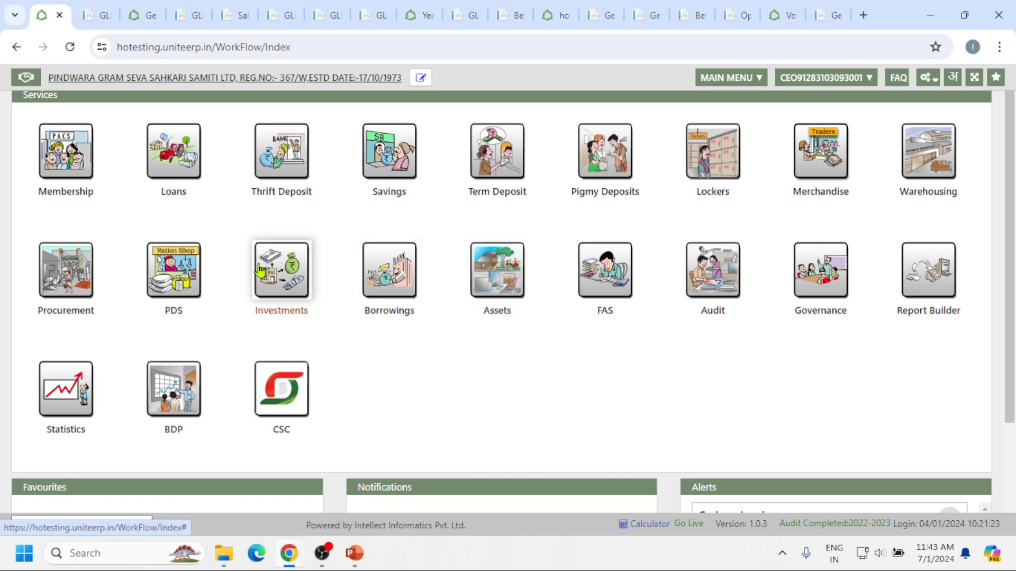
pyautogui.click(498, 278)
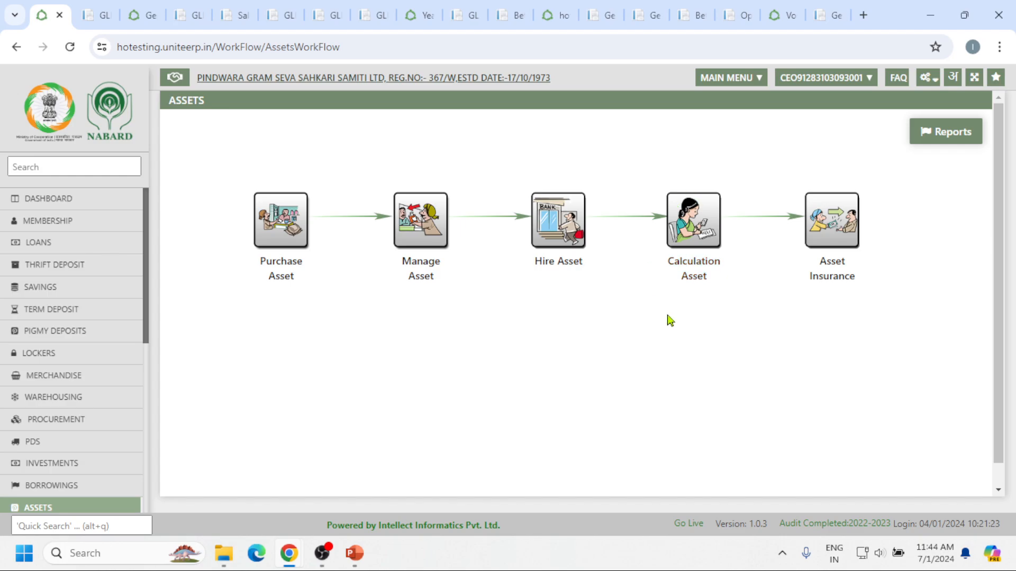
pyautogui.click(932, 84)
pyautogui.moveTo(880, 177)
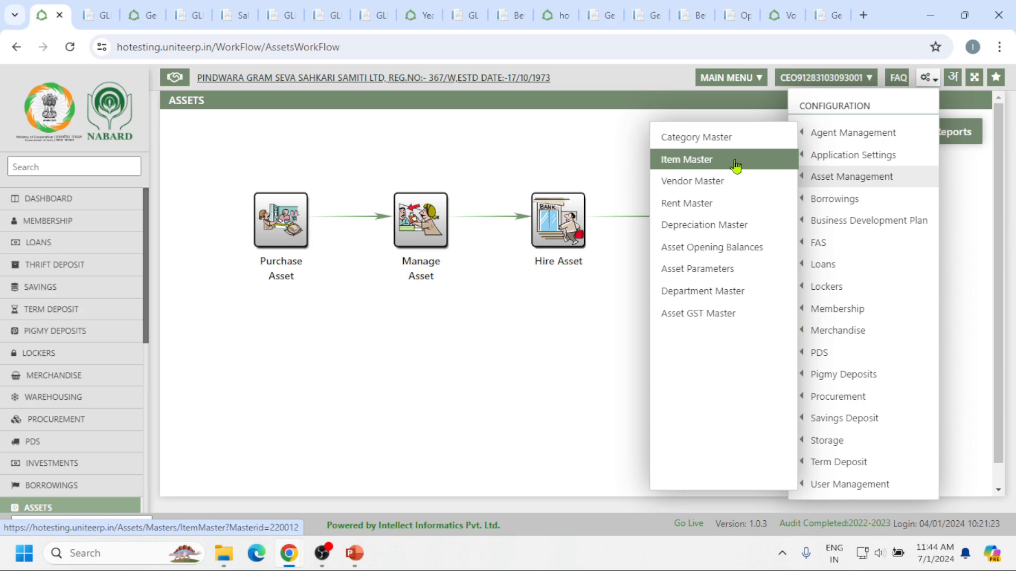
pyautogui.click(724, 227)
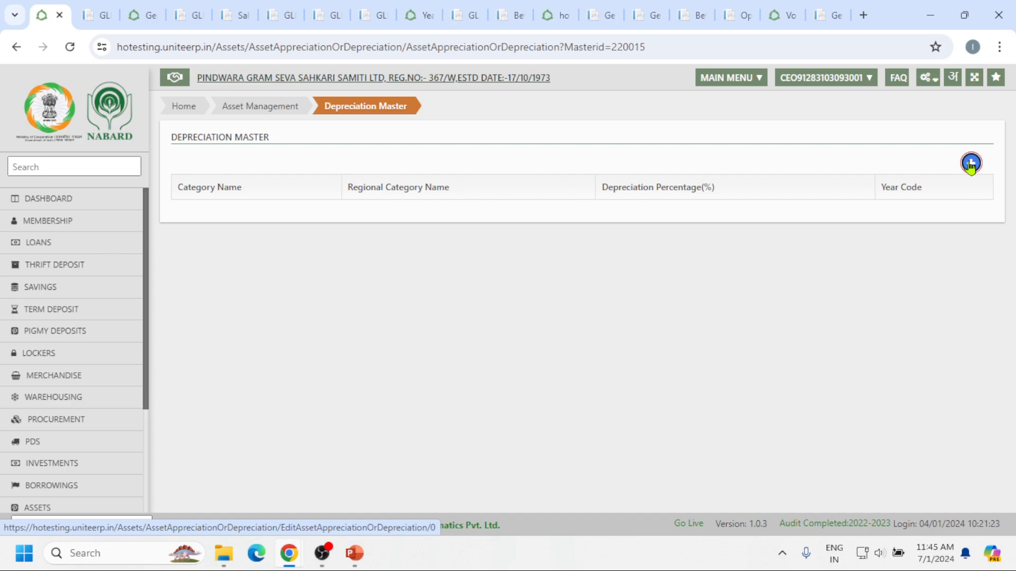
# - Add and save a depreciation rate of 5% for the Buildings including Godowns category
pyautogui.click(971, 164)
pyautogui.click(392, 169)
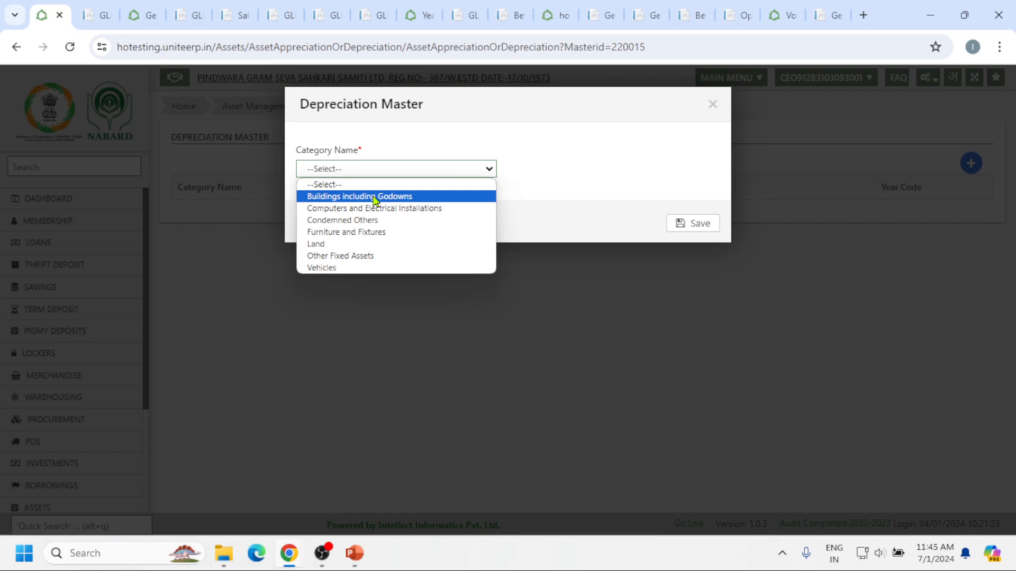
pyautogui.click(374, 197)
pyautogui.click(583, 170)
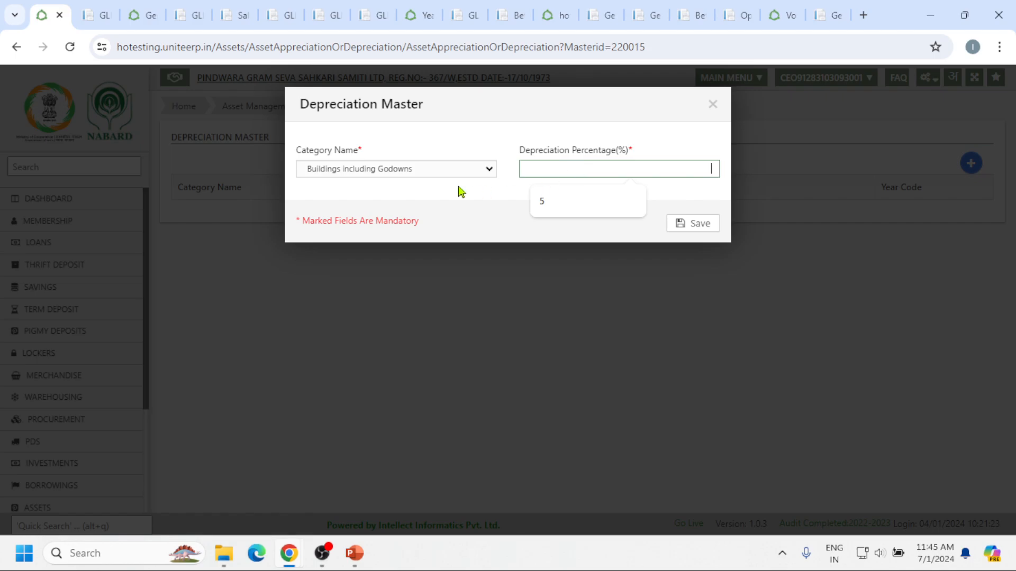
pyautogui.click(468, 171)
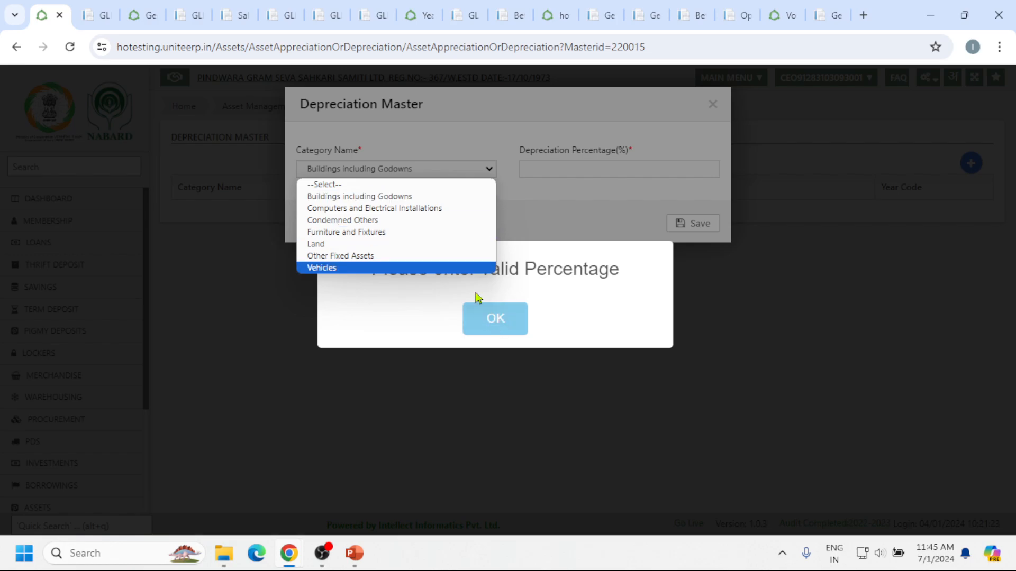
pyautogui.click(421, 197)
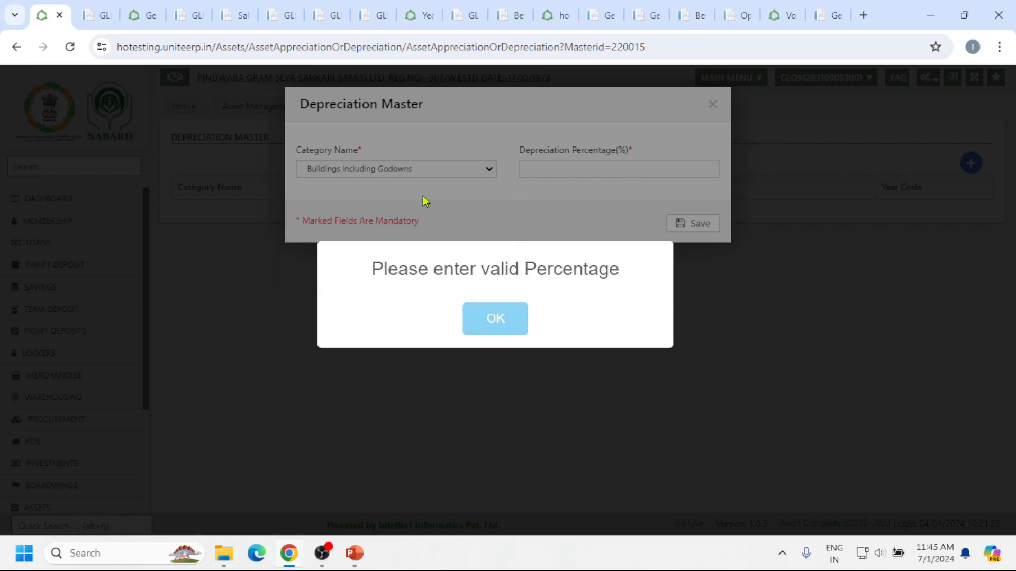
pyautogui.click(519, 315)
pyautogui.click(678, 169)
pyautogui.write('5')
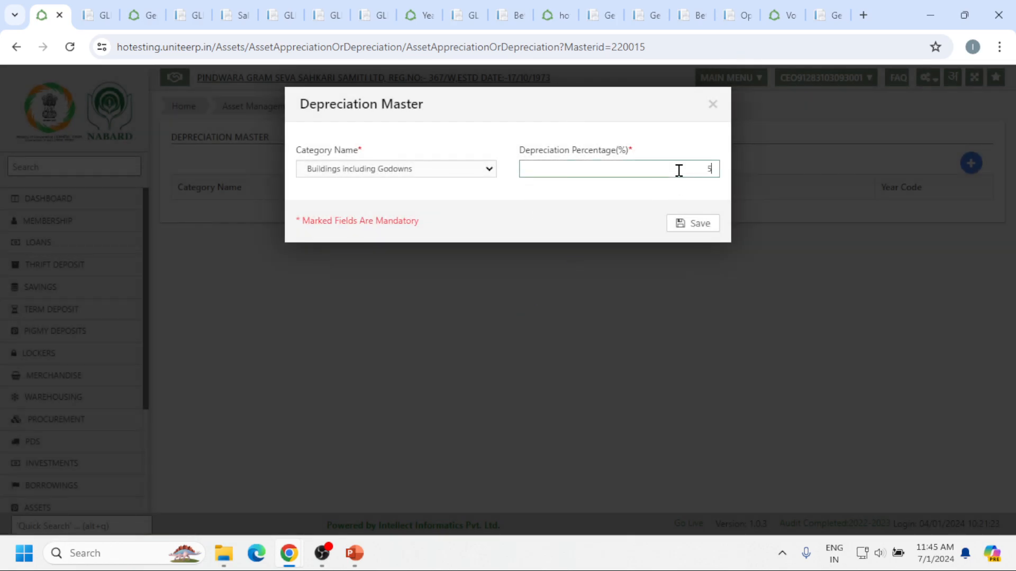
pyautogui.click(684, 225)
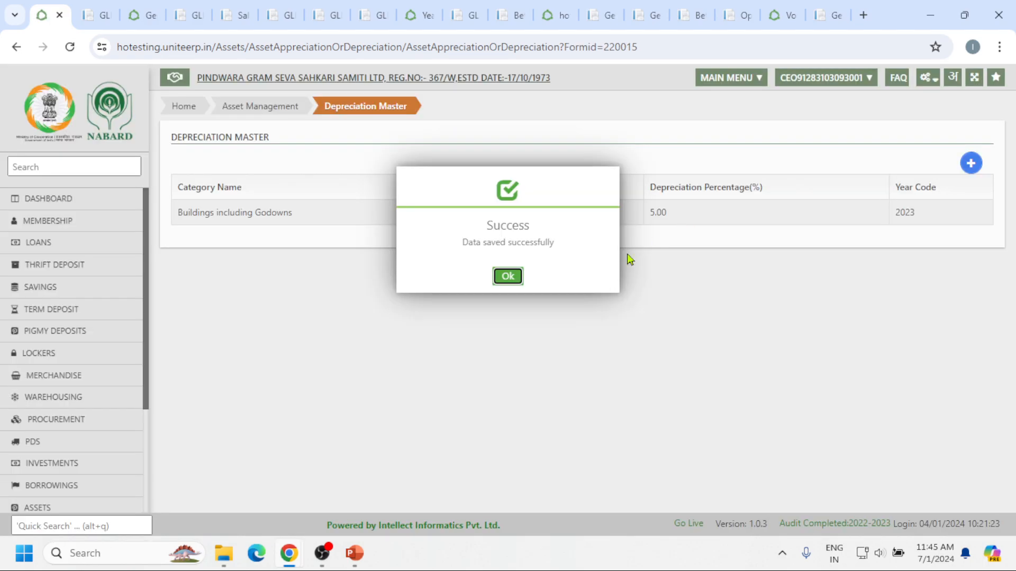
pyautogui.click(508, 277)
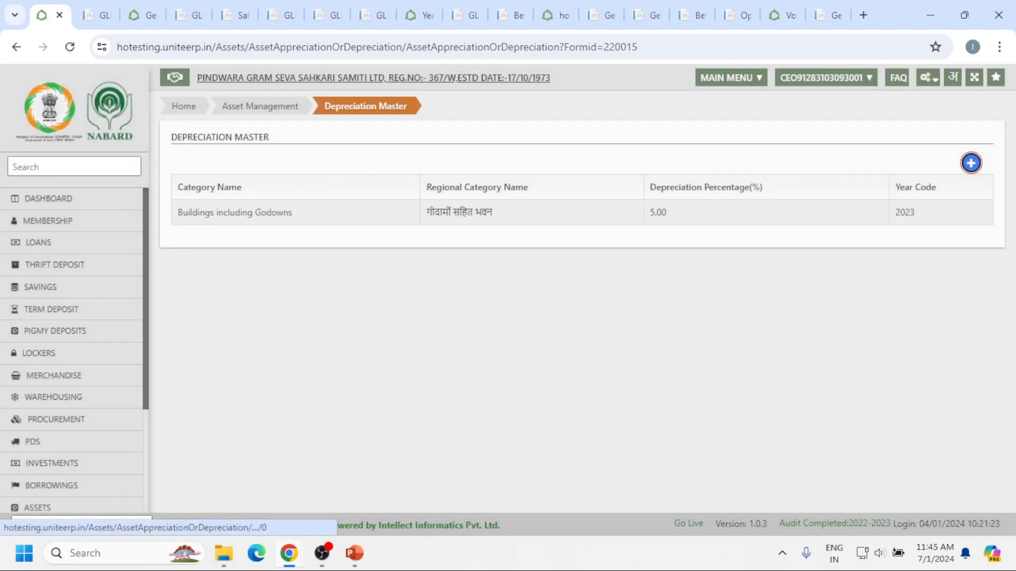
# - Add and save a depreciation rate of 20% for the Computers and Electrical Installations category
pyautogui.click(971, 163)
pyautogui.click(376, 175)
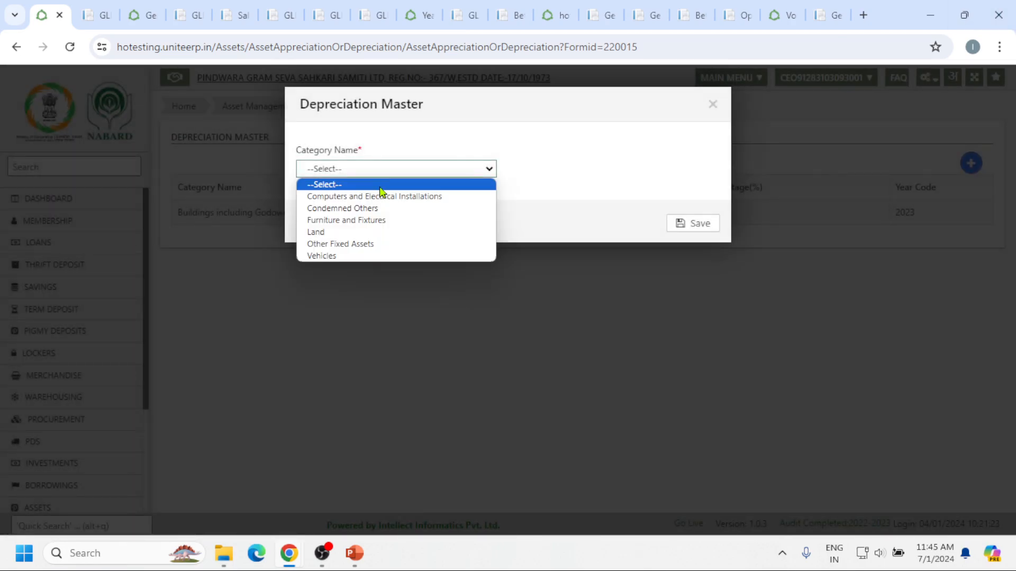
pyautogui.click(400, 197)
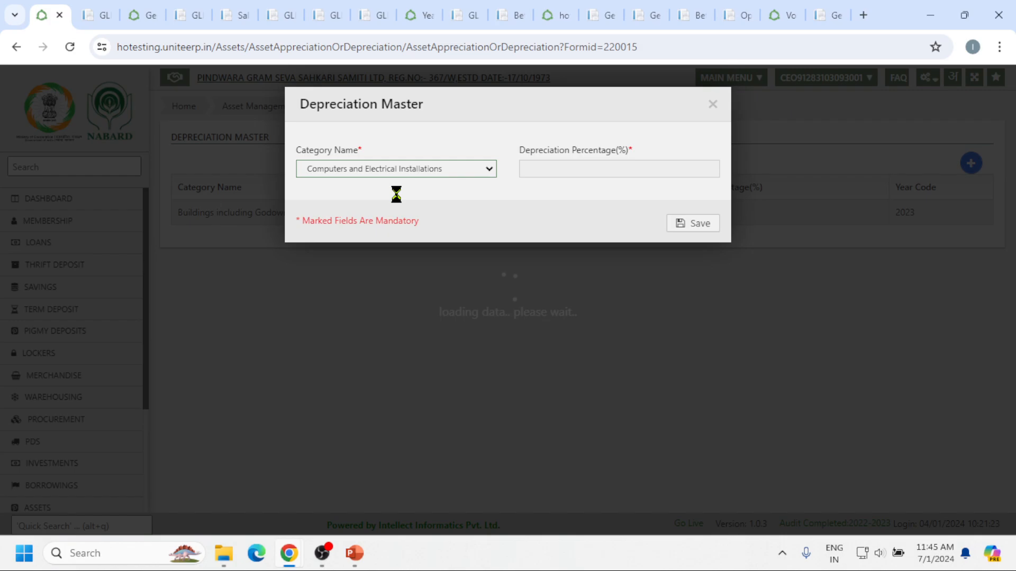
pyautogui.click(601, 171)
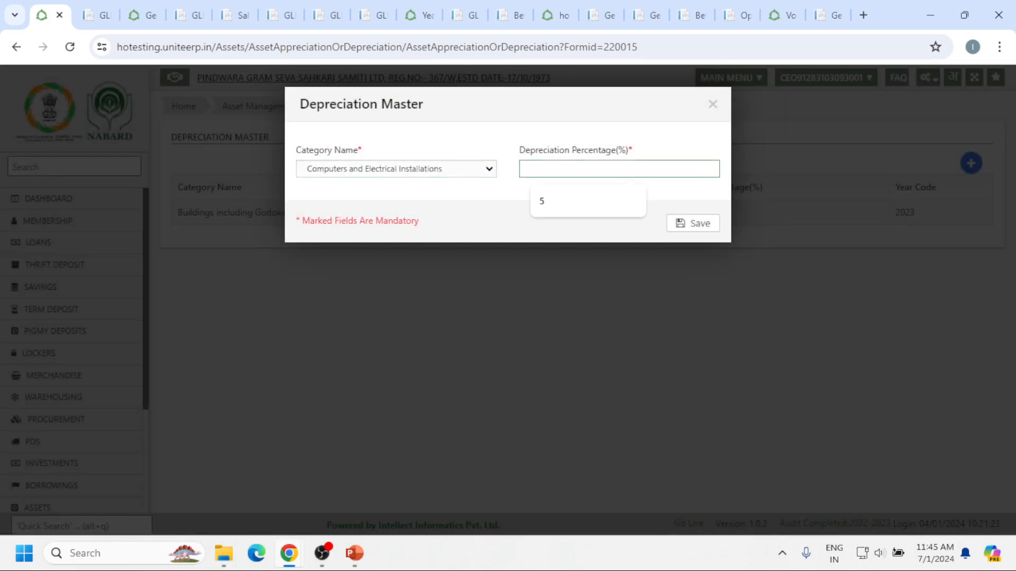
pyautogui.write('20')
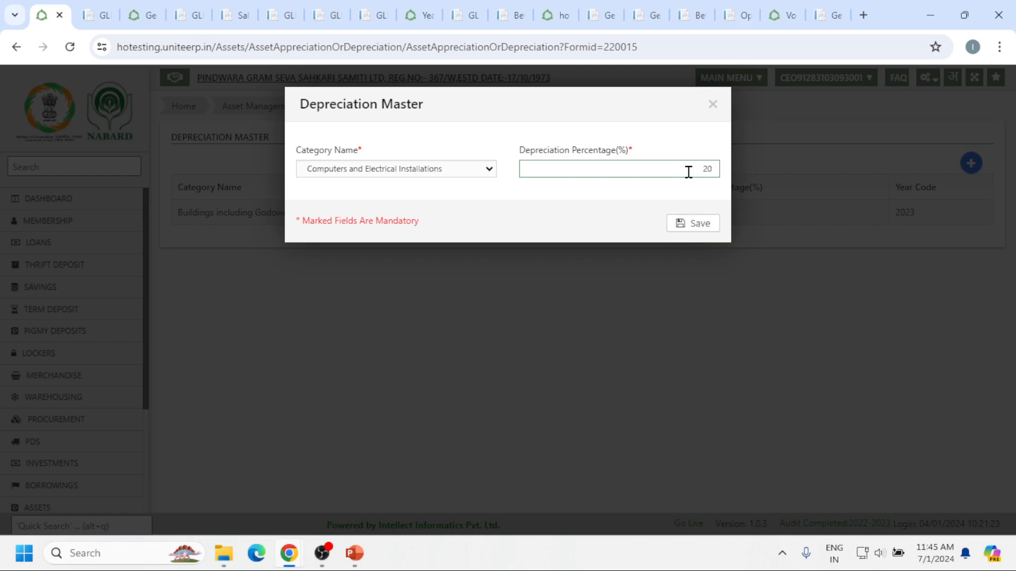
pyautogui.click(690, 228)
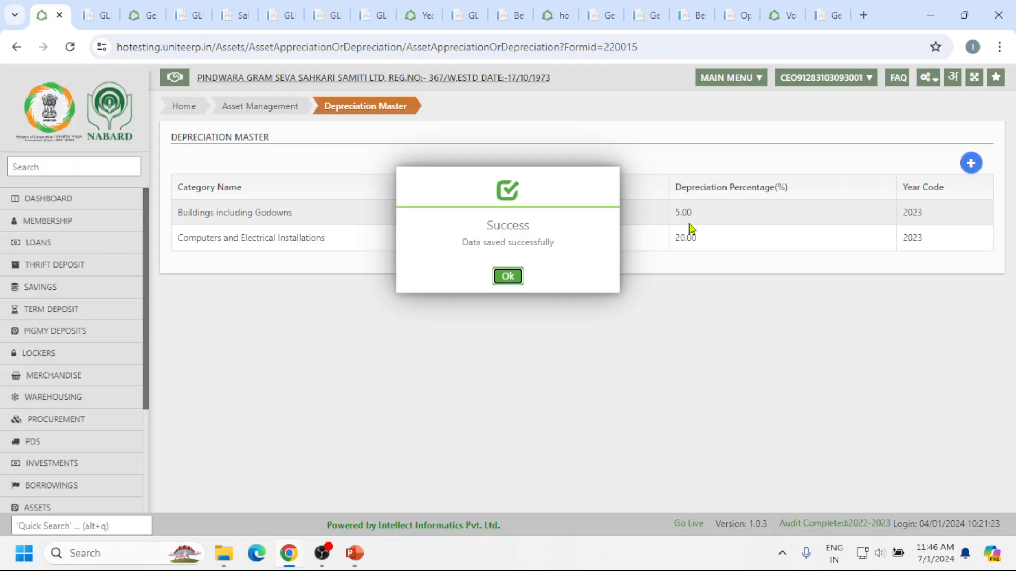
pyautogui.click(508, 276)
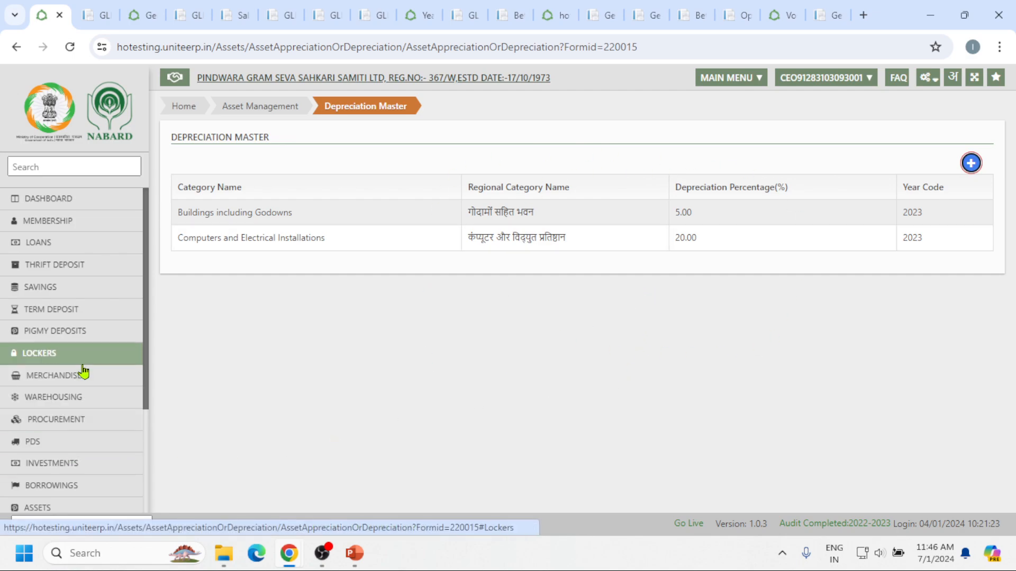
# - Go to the Assets workflow and open the Depreciation page under Calculation Asset
pyautogui.scroll(-2, 51, 429)
pyautogui.click(50, 434)
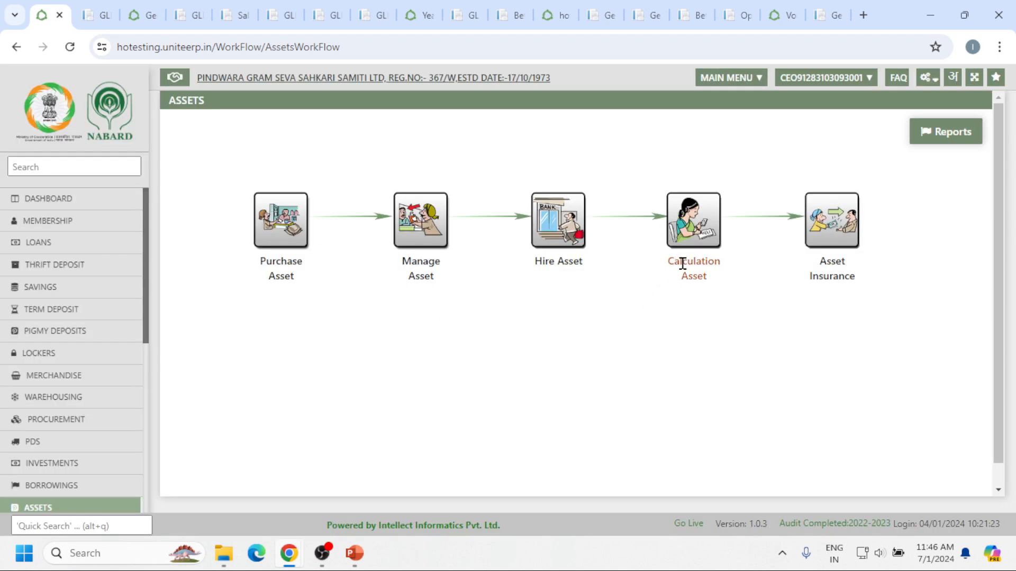
pyautogui.click(699, 244)
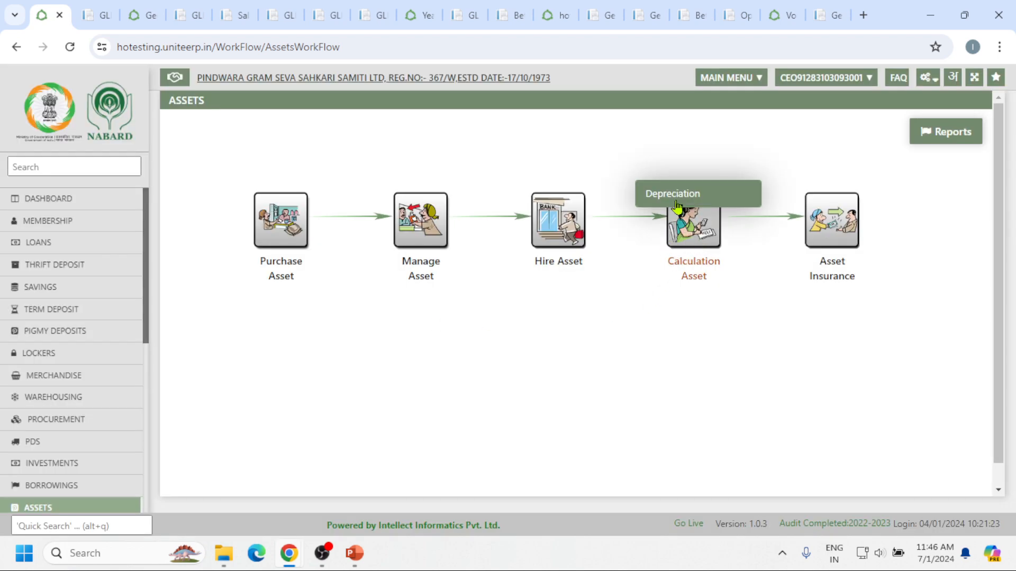
pyautogui.click(693, 196)
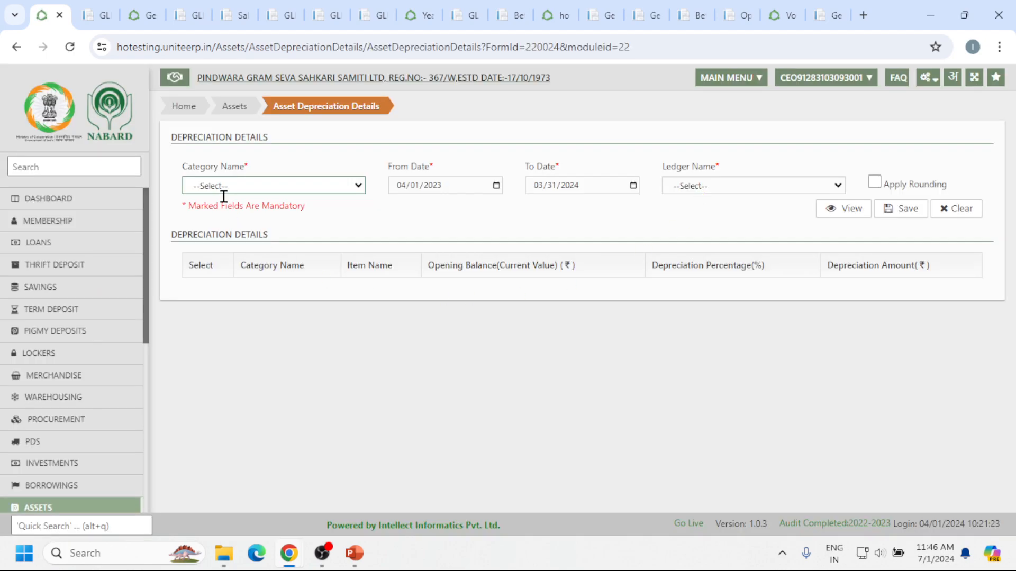
# - Fill in the depreciation details with category Buildings including Godowns and ledger DEPRECIAION ON DED STOCK, and apply rounding
pyautogui.click(280, 187)
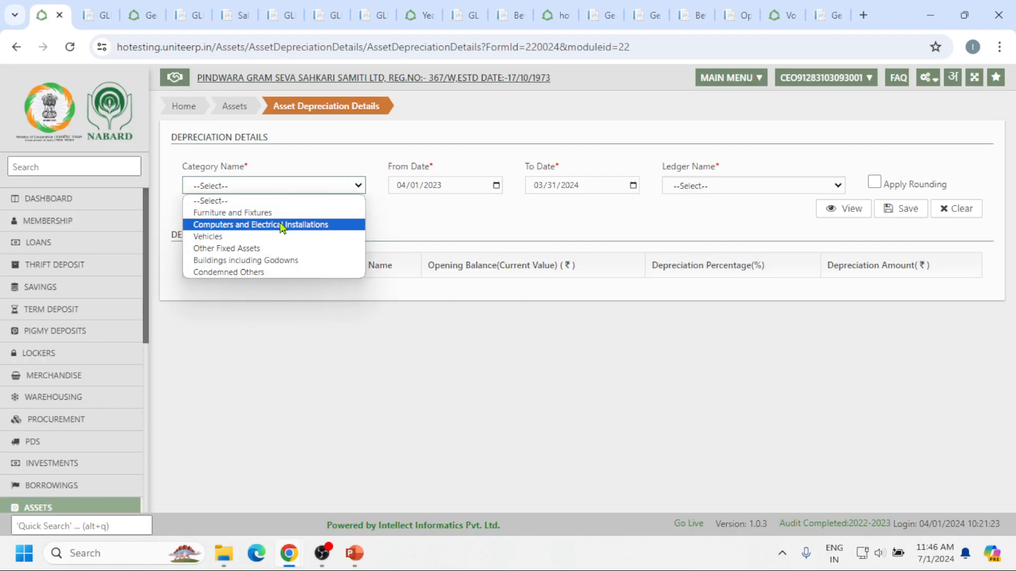
pyautogui.click(296, 263)
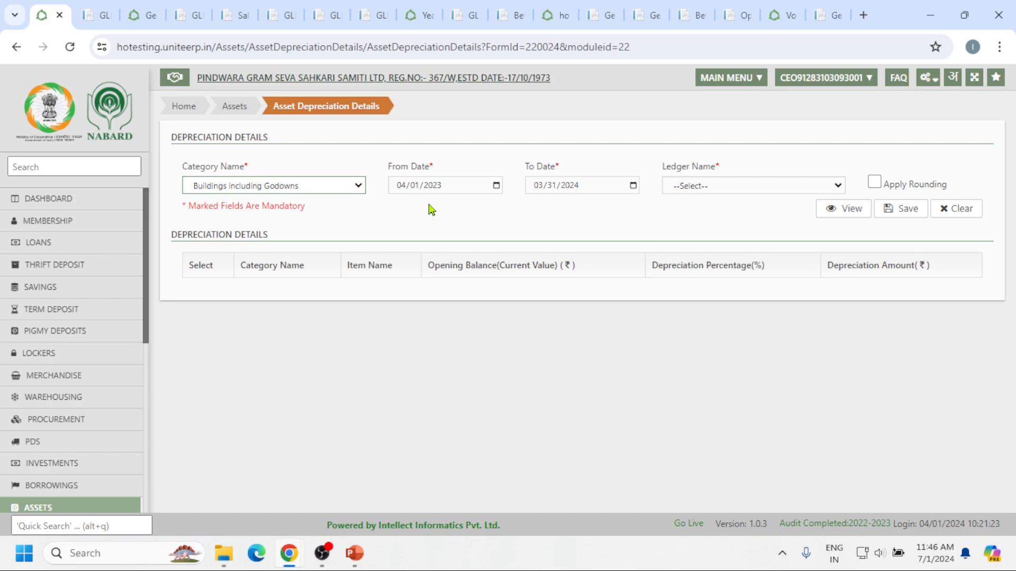
pyautogui.click(783, 184)
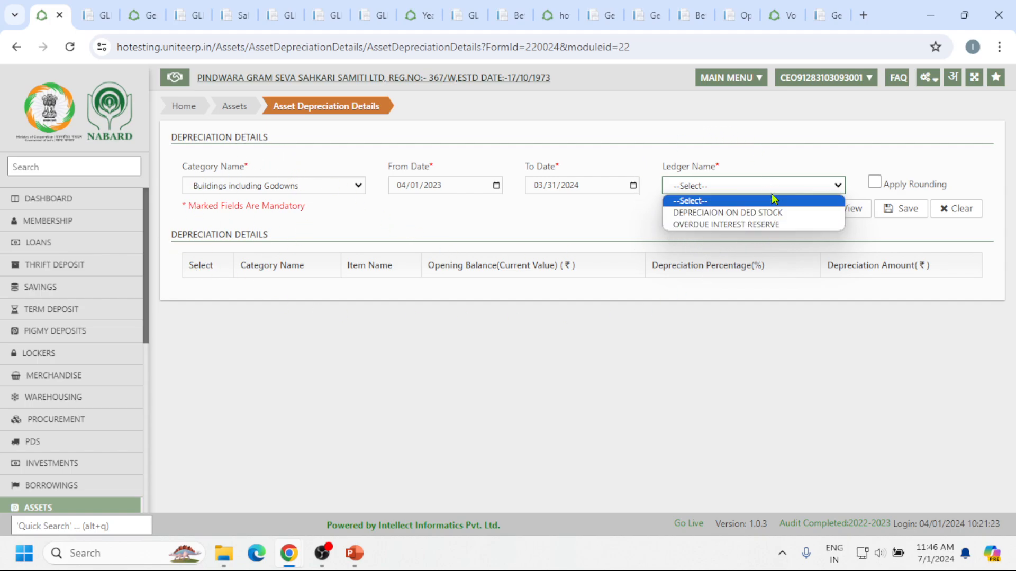
pyautogui.click(734, 217)
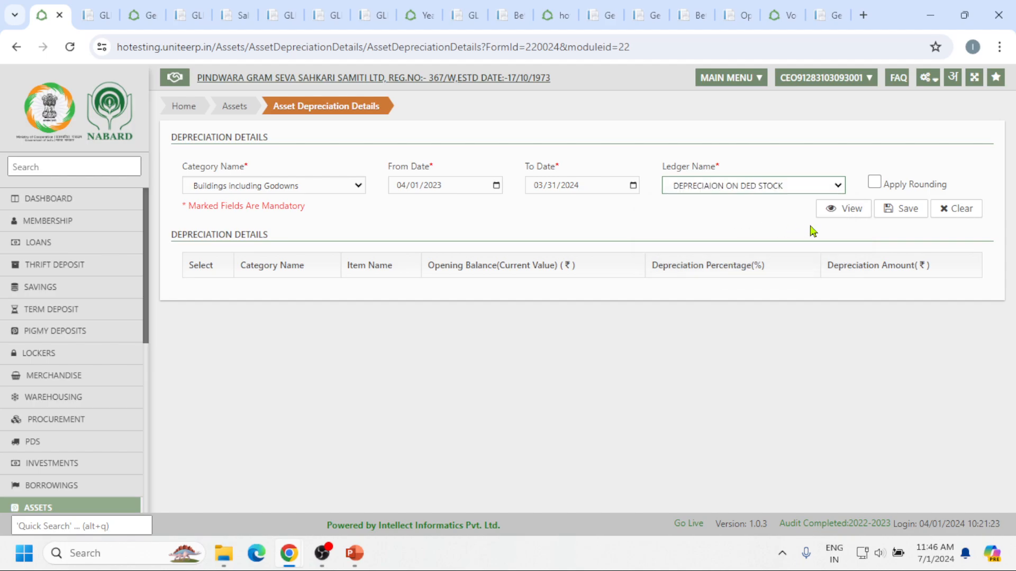
pyautogui.click(875, 183)
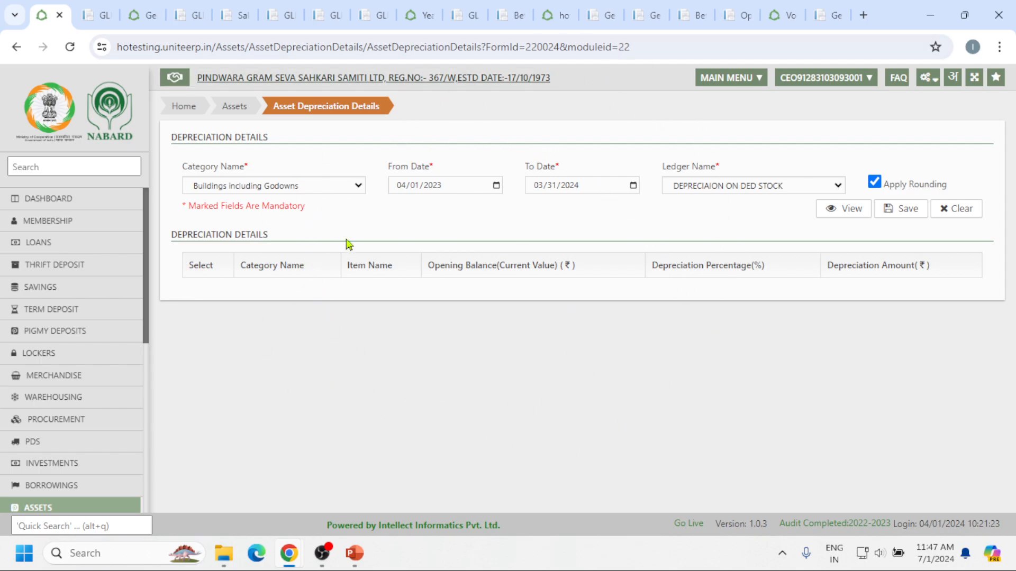
# - Examine the Demand stage of the Loans workflow, and view the Investments workflow from the dashboard
pyautogui.scroll(-3, 149, 371)
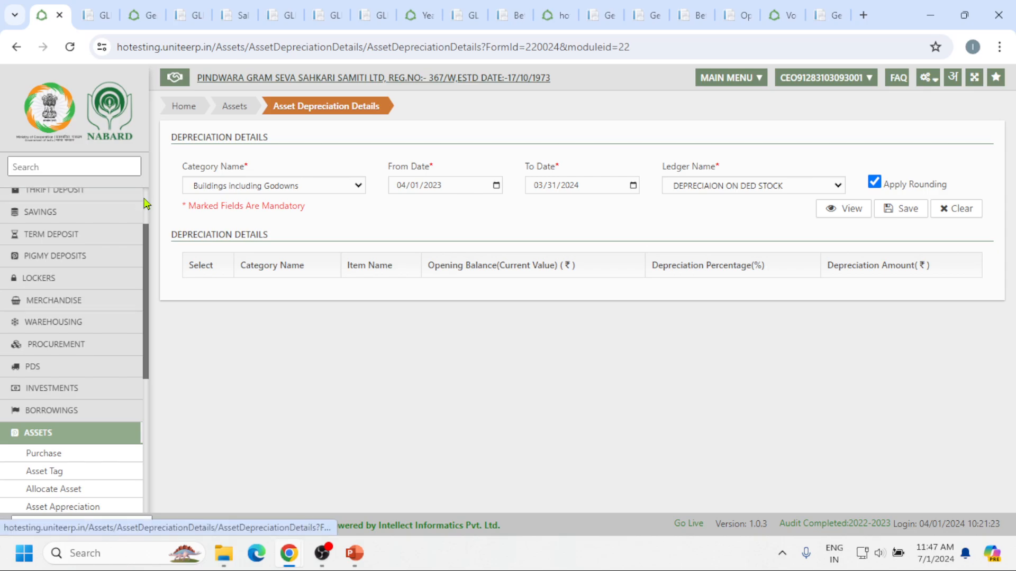
pyautogui.scroll(3, 129, 240)
pyautogui.click(129, 241)
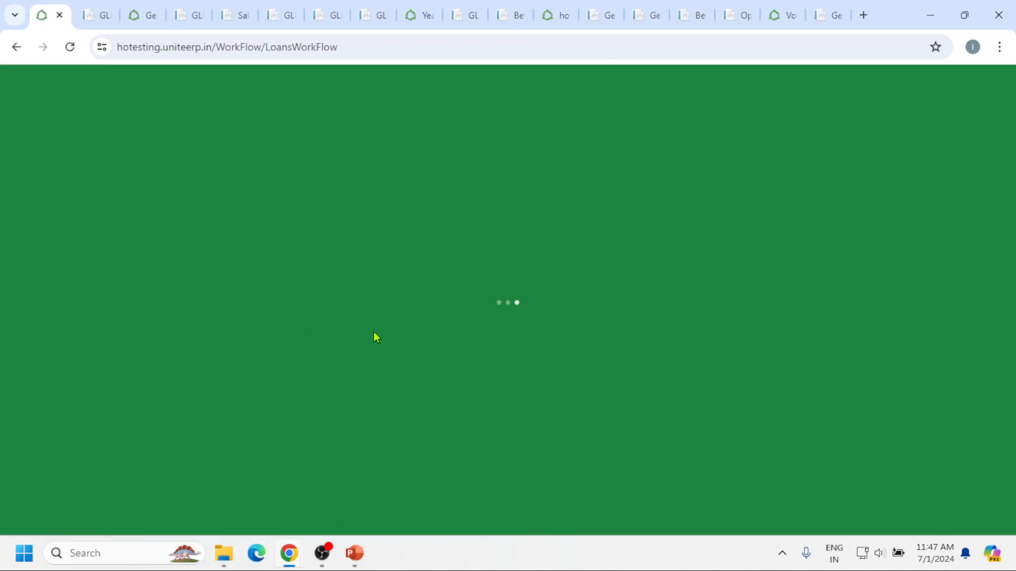
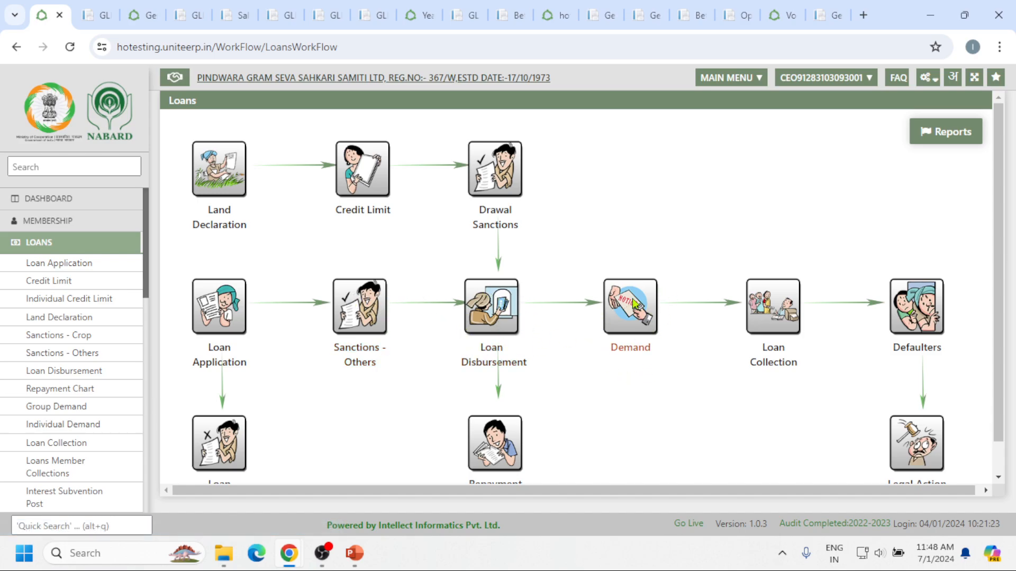
pyautogui.click(624, 315)
pyautogui.click(45, 199)
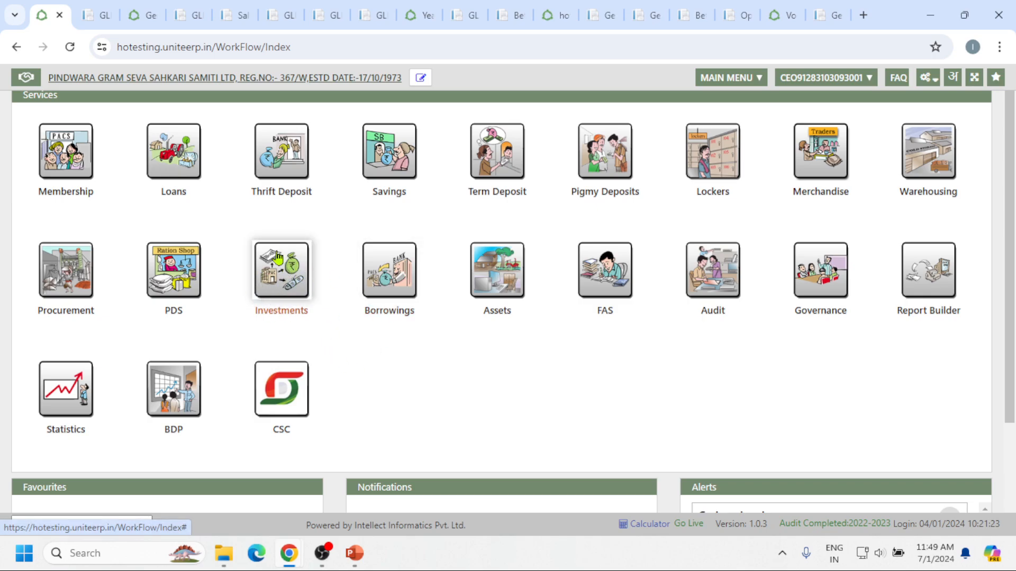
pyautogui.click(292, 276)
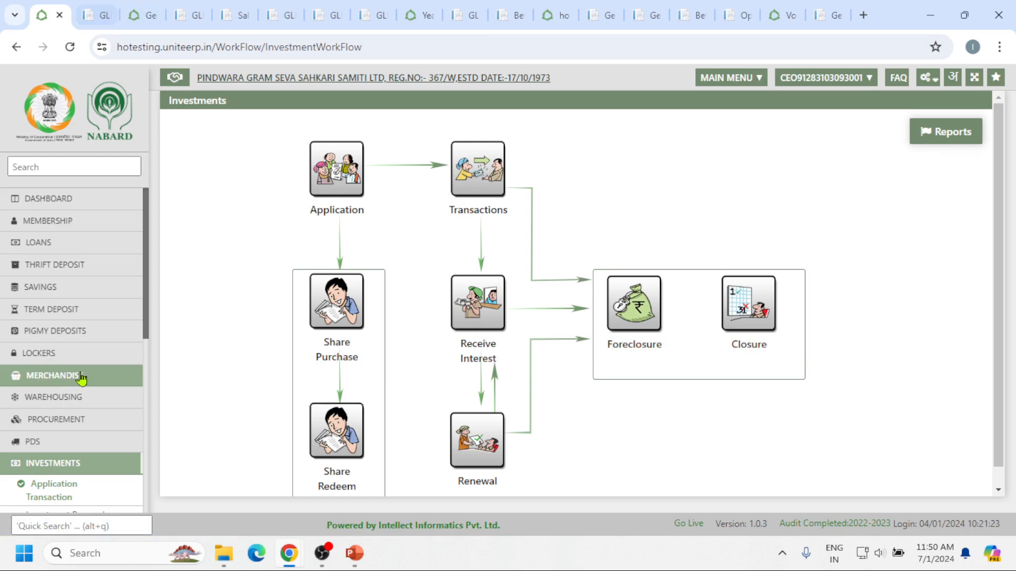
# - Reopen the Audit page from the Investments module and load financial year 2023-2024
pyautogui.scroll(-2, 79, 373)
pyautogui.scroll(-5, 79, 373)
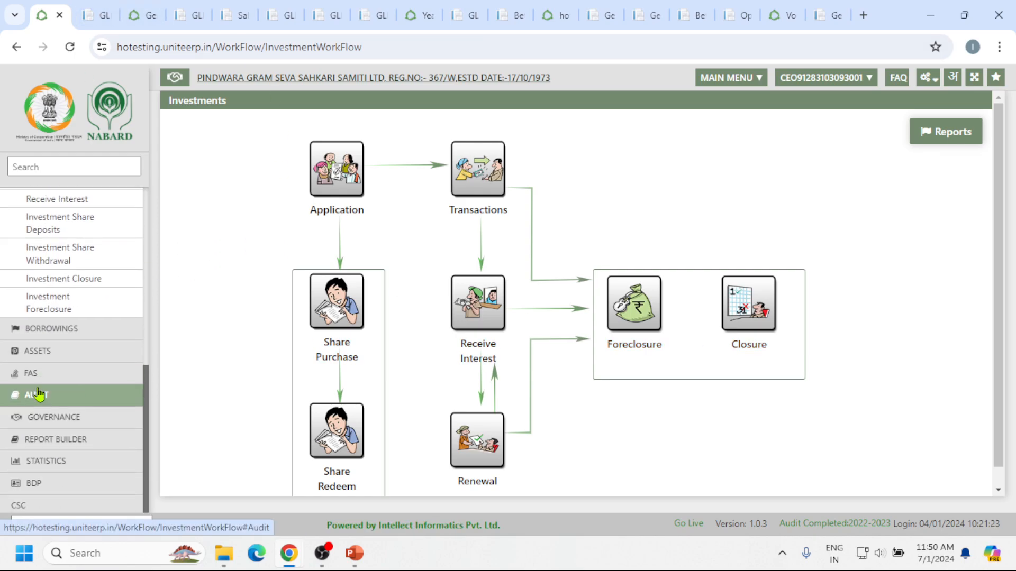
pyautogui.click(38, 394)
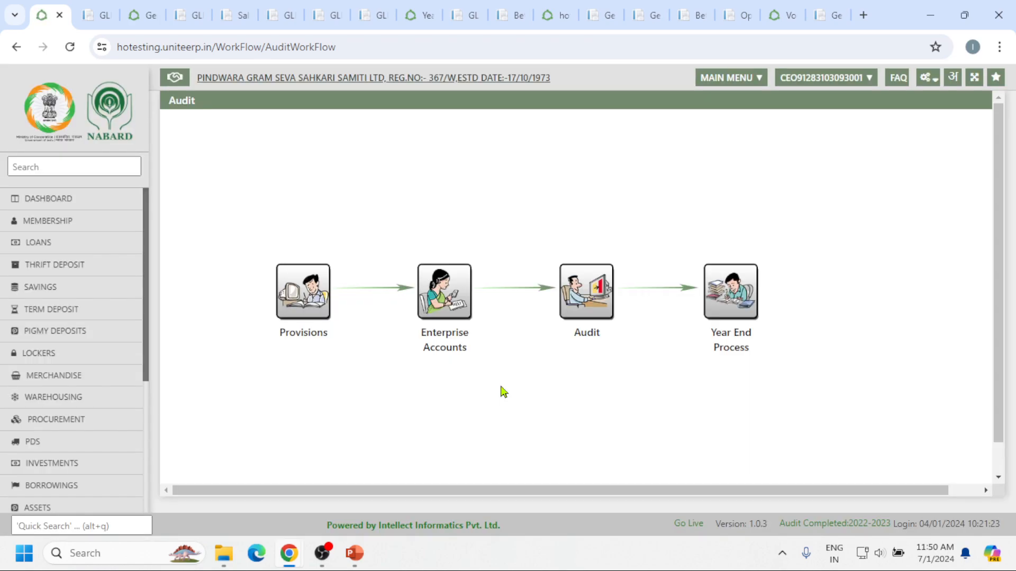
pyautogui.click(580, 311)
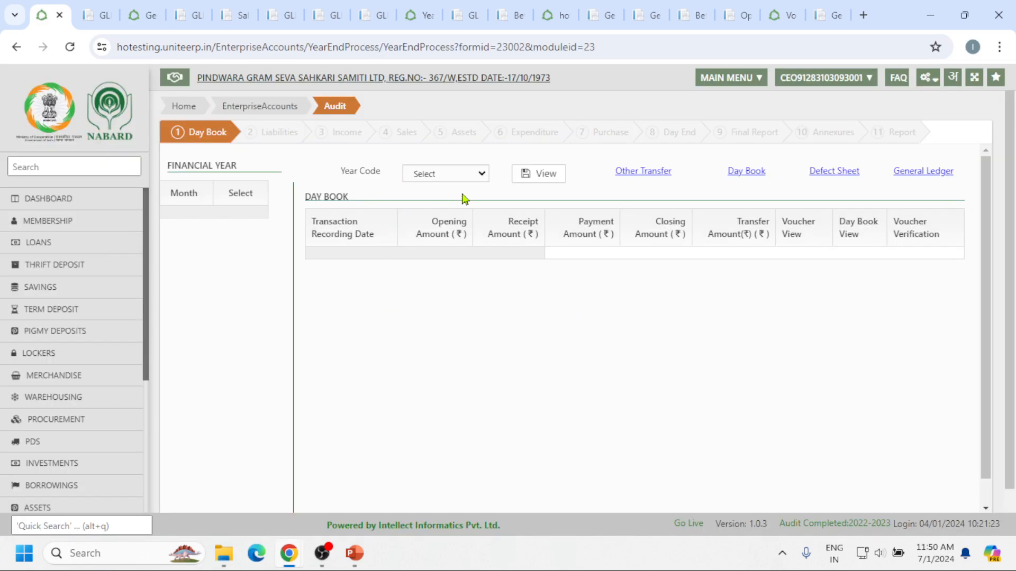
pyautogui.click(460, 174)
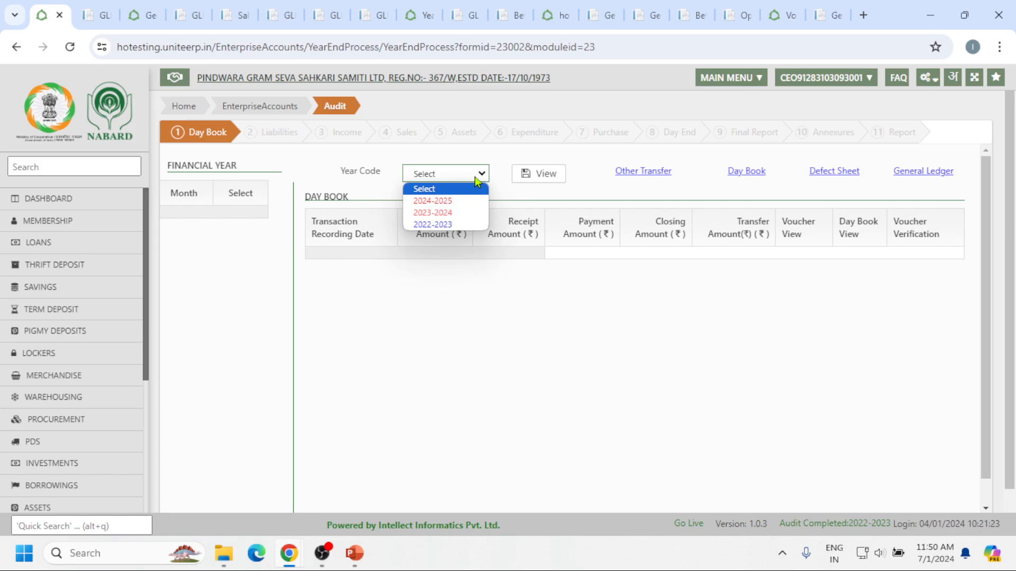
pyautogui.click(455, 217)
pyautogui.click(543, 176)
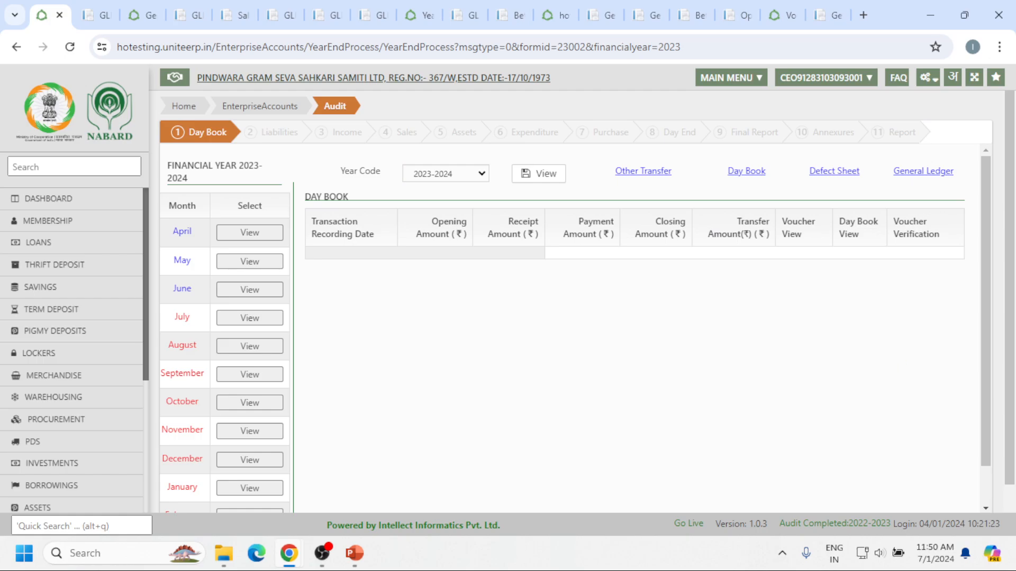
# - Advance the 2023-2024 audit from Day Book through Liabilities, Income and Sales to the Assets stage
pyautogui.scroll(-1, 1001, 475)
pyautogui.click(978, 492)
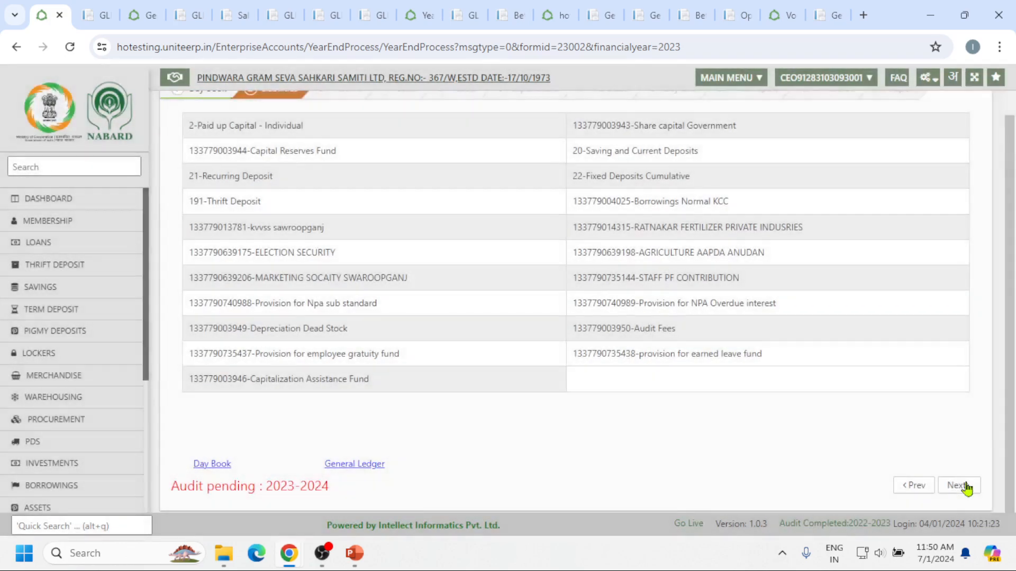
pyautogui.click(965, 484)
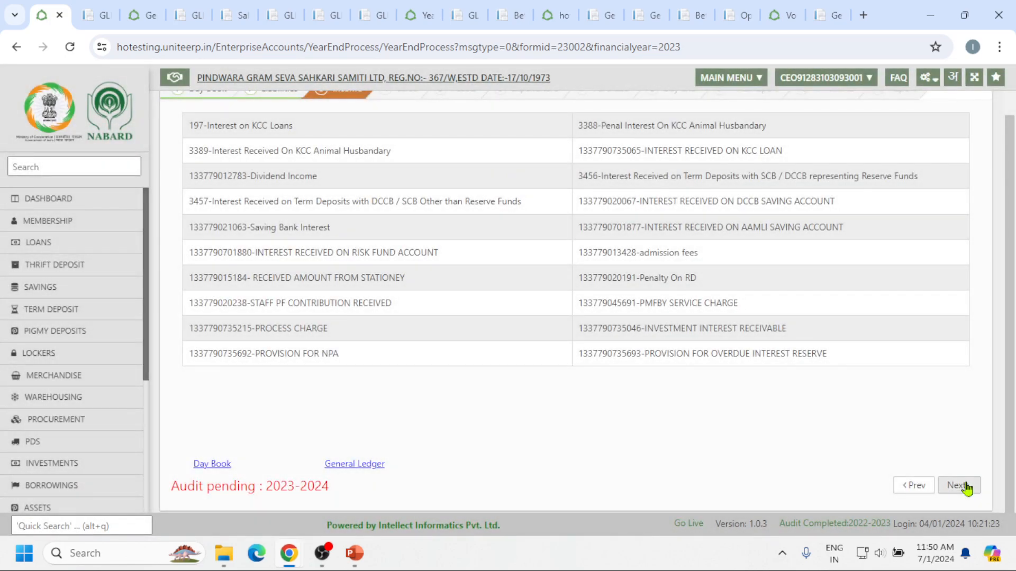
pyautogui.click(966, 487)
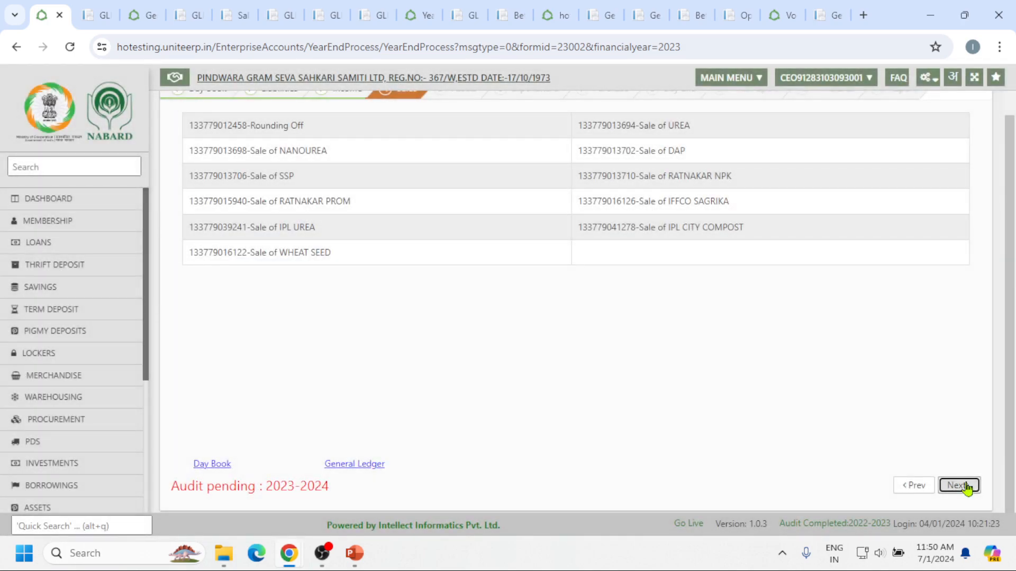
pyautogui.click(967, 487)
pyautogui.scroll(2, 762, 344)
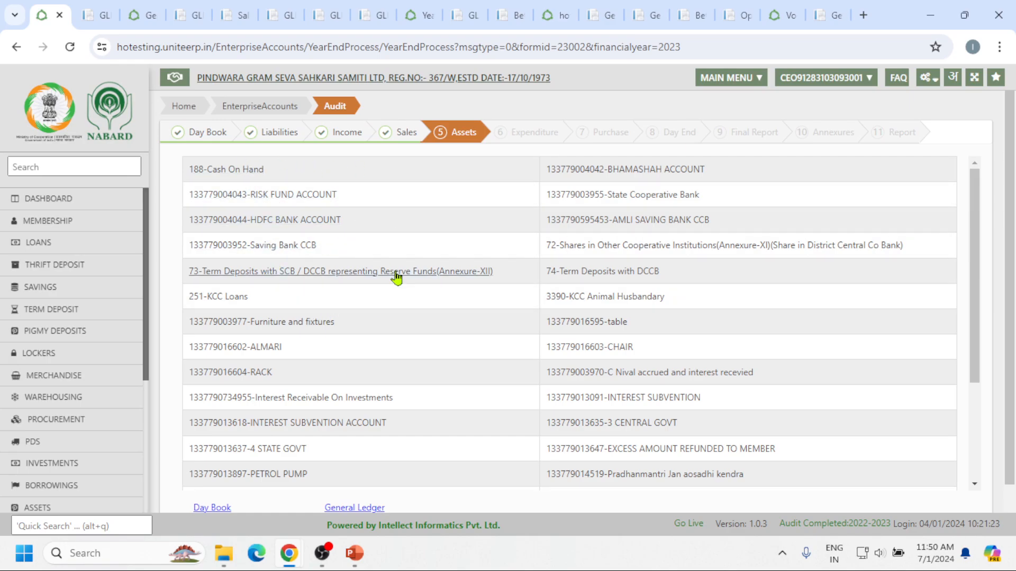
# - Review the Assets ledger list, check the Interest Receivable On Investments general ledger report and return to the audit
pyautogui.scroll(-1, 438, 181)
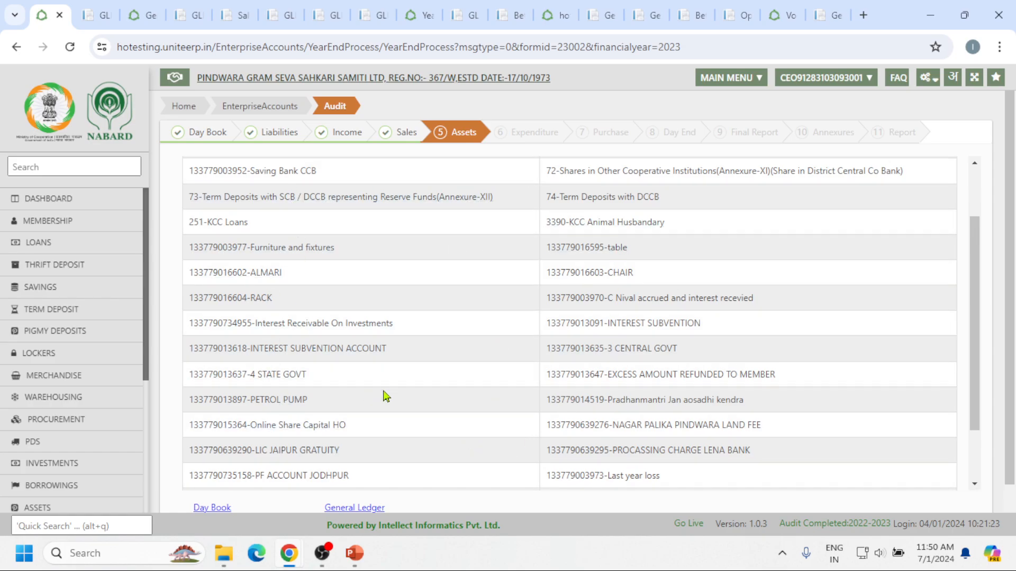
pyautogui.scroll(2, 446, 221)
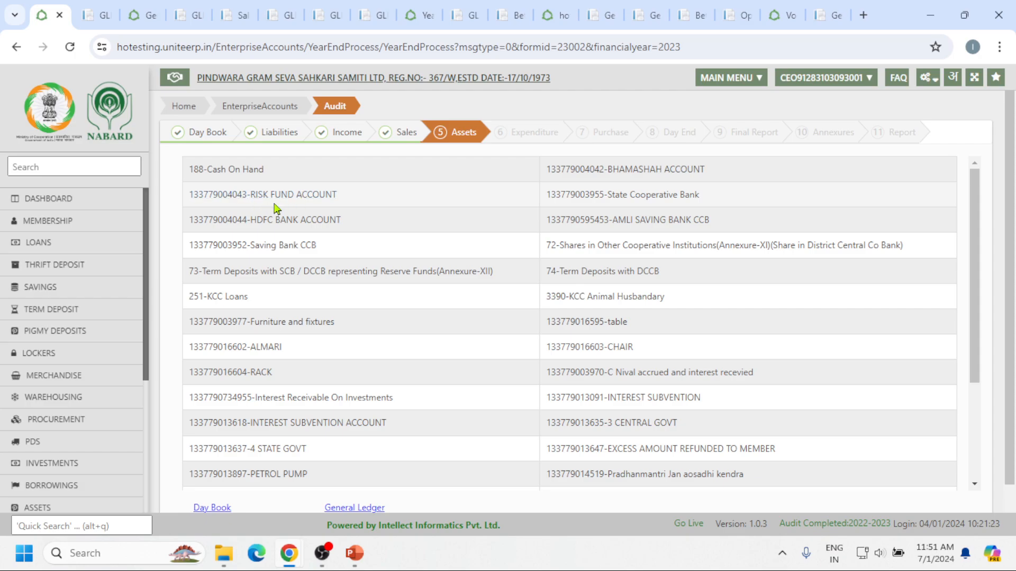
pyautogui.scroll(-3, 773, 345)
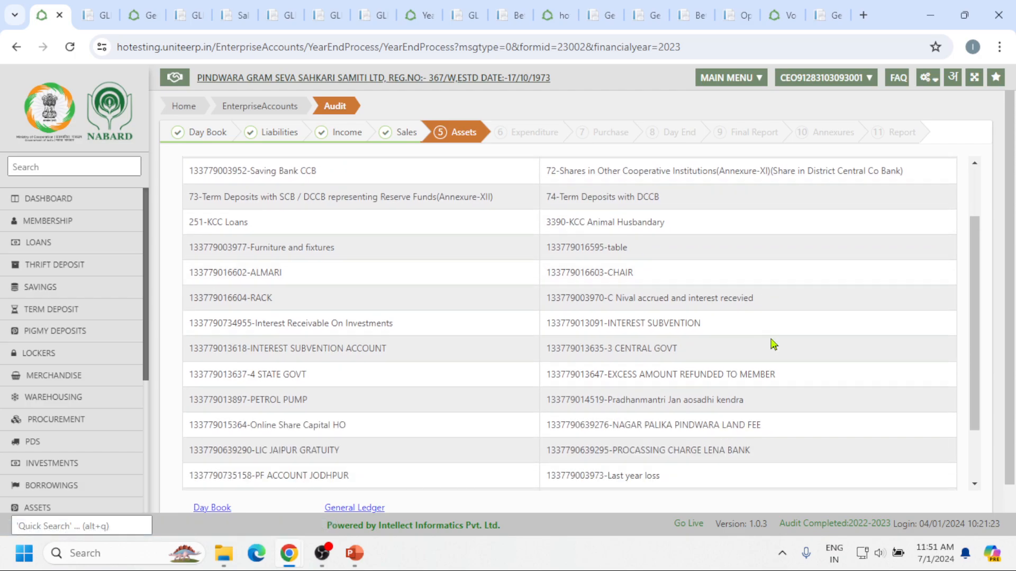
pyautogui.scroll(-5, 774, 345)
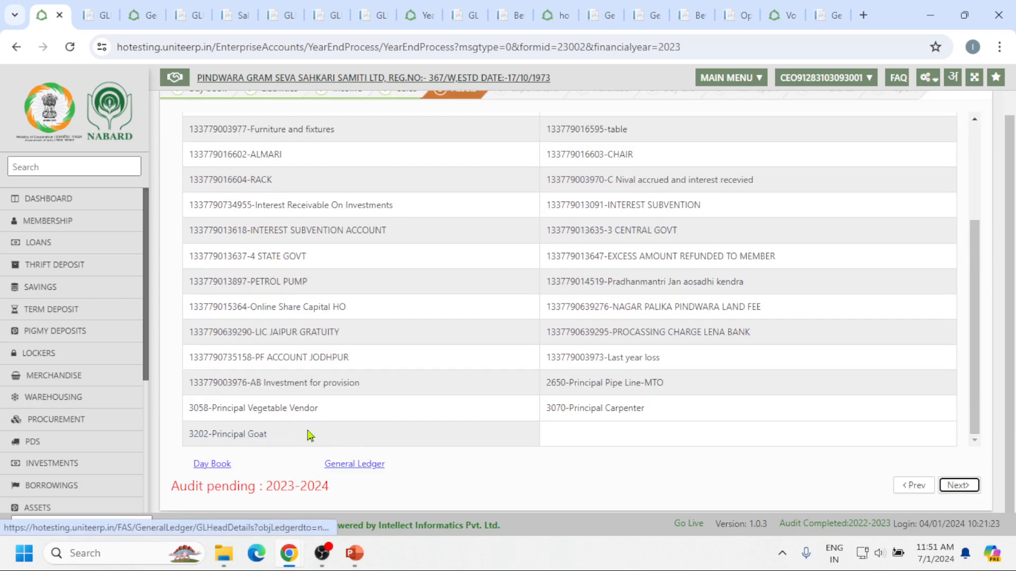
pyautogui.scroll(3, 411, 340)
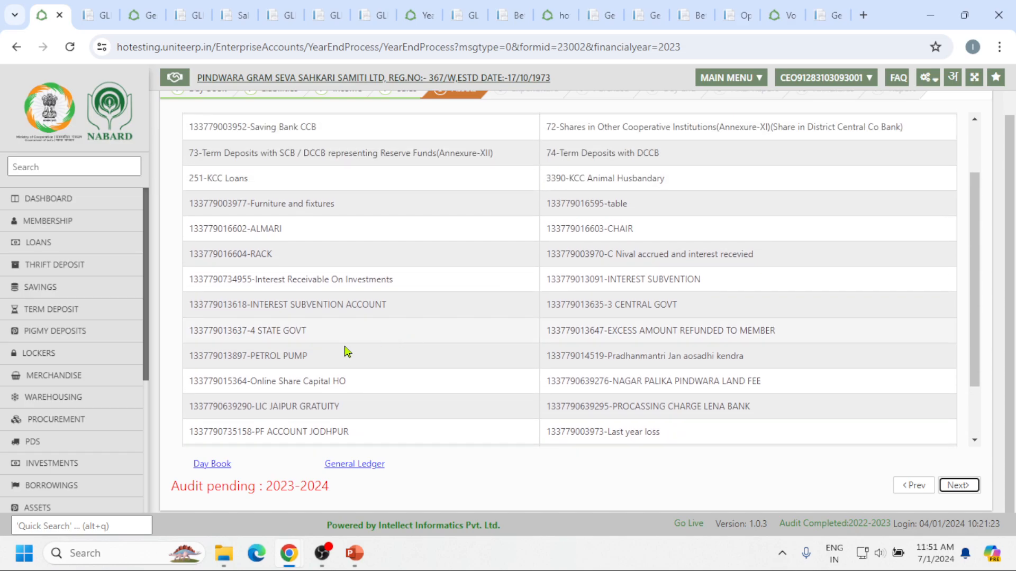
pyautogui.click(282, 280)
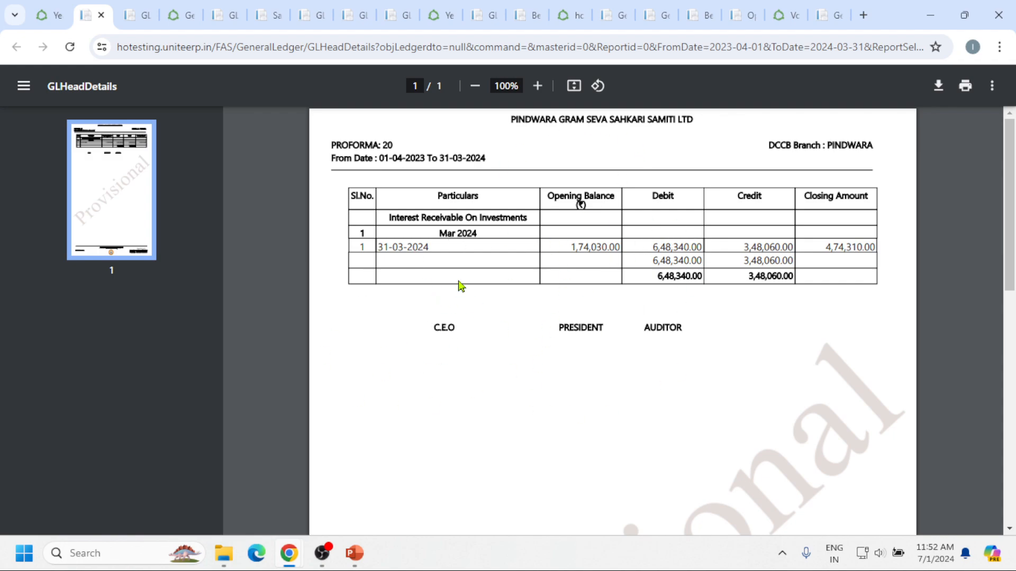
pyautogui.click(46, 16)
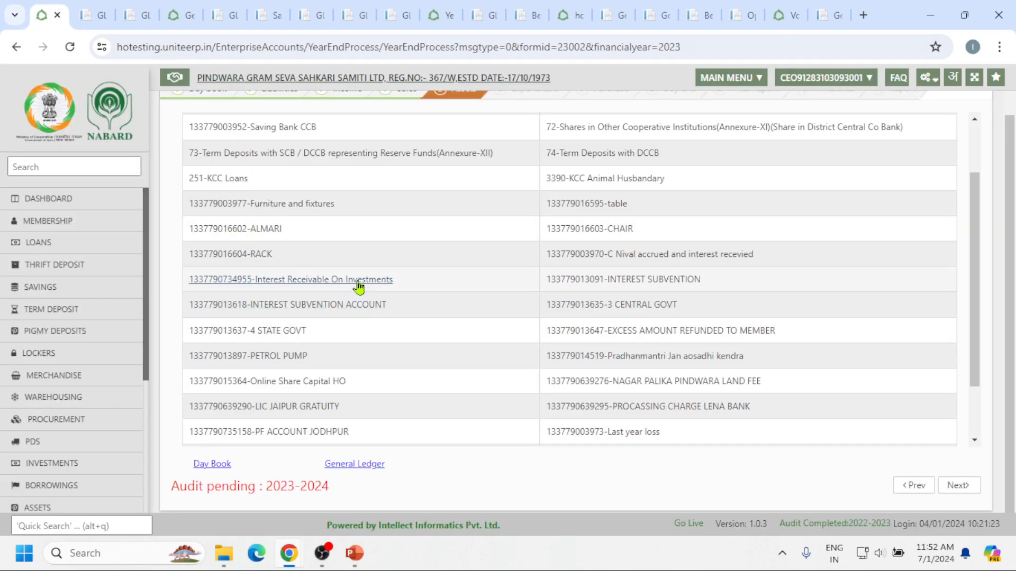
# - Look through the remaining Assets ledgers and advance the 2023-2024 audit to the Expenditure stage
pyautogui.scroll(-3, 356, 285)
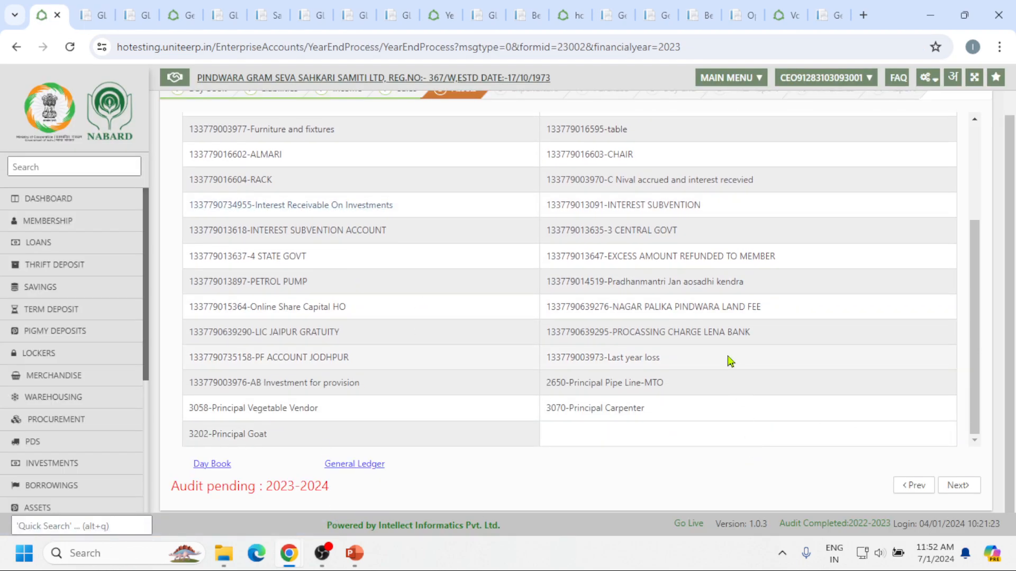
pyautogui.scroll(3, 728, 358)
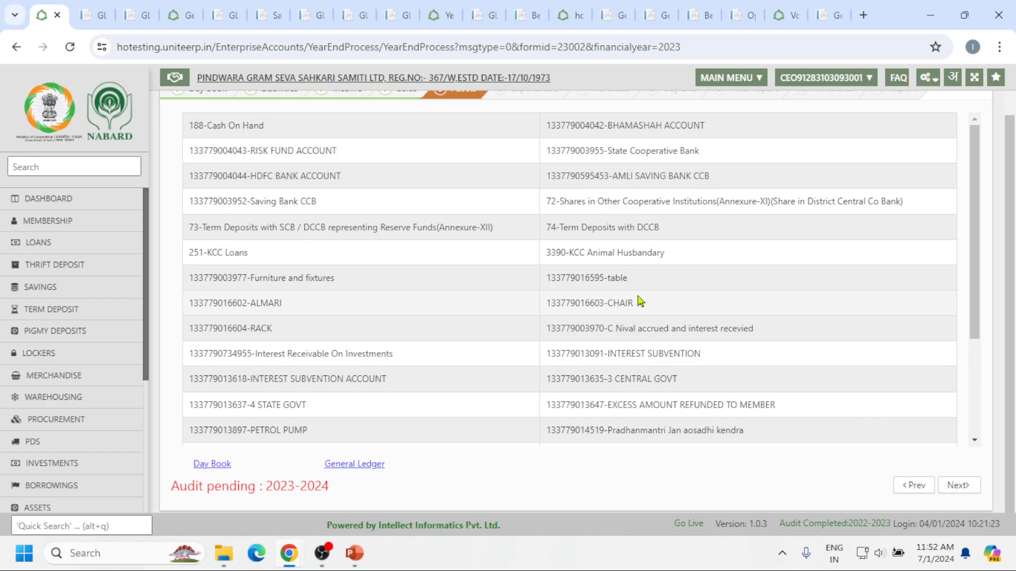
pyautogui.click(959, 485)
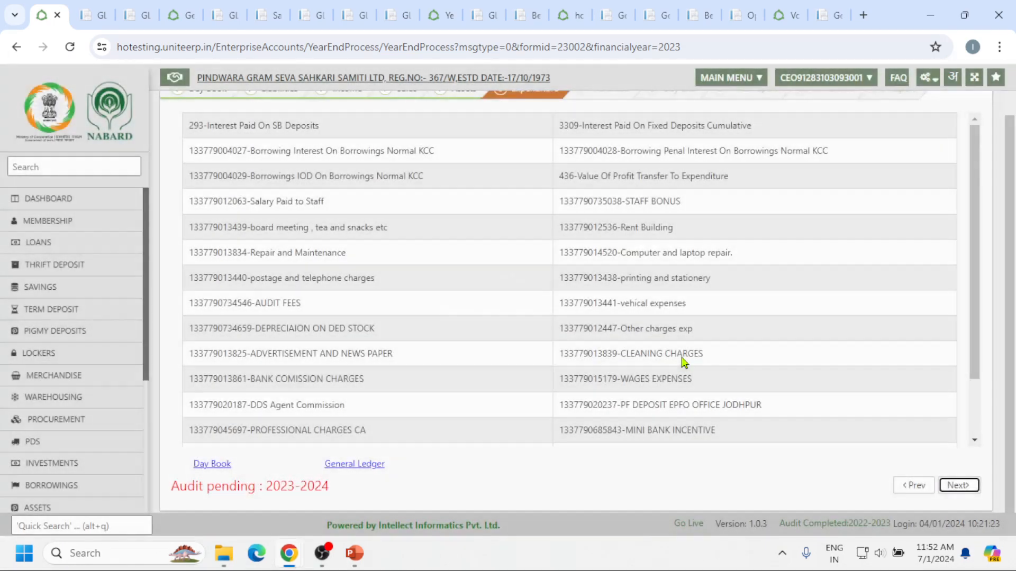
# - Check the general ledger reports for Interest Paid On SB Deposits and Borrowing Interest On Borrowings Normal KCC from the Expenditure list
pyautogui.scroll(1, 734, 341)
pyautogui.scroll(-1, 736, 341)
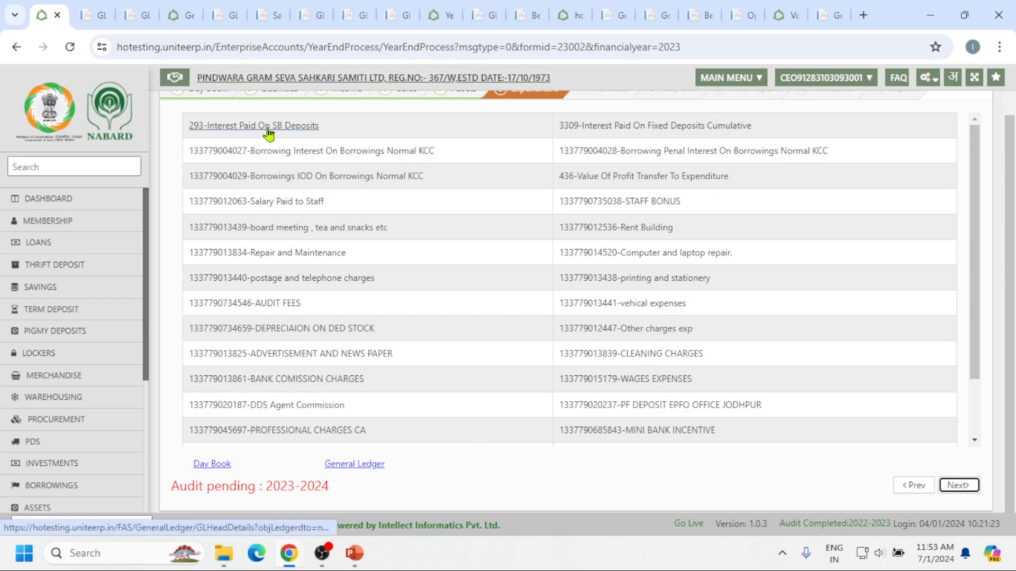
pyautogui.click(291, 127)
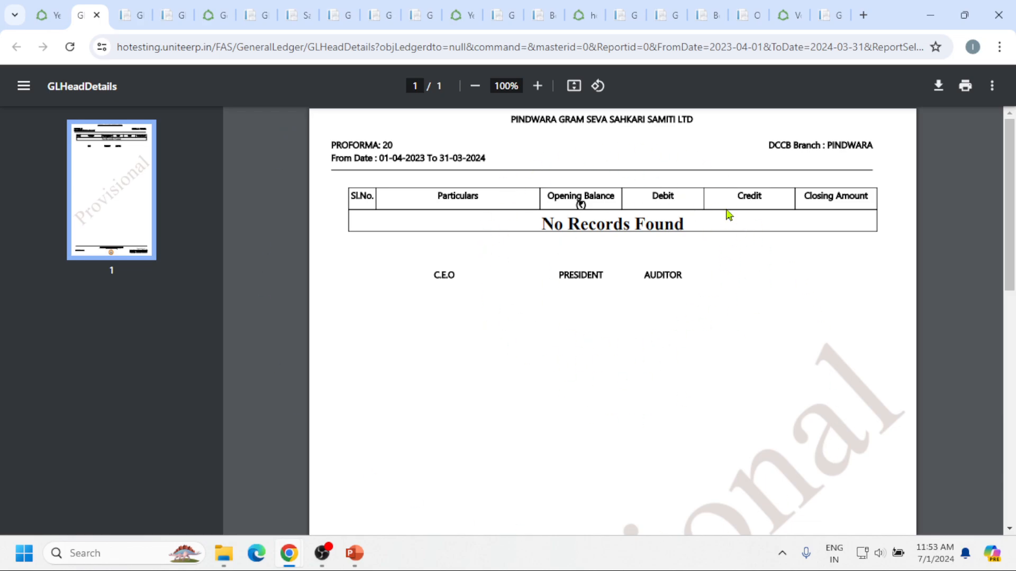
pyautogui.click(38, 19)
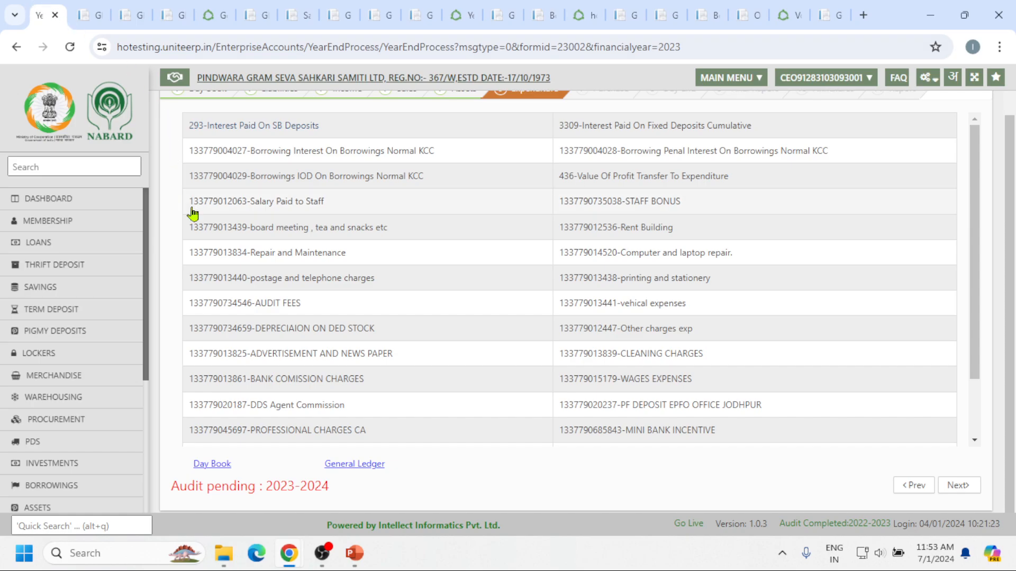
pyautogui.click(298, 155)
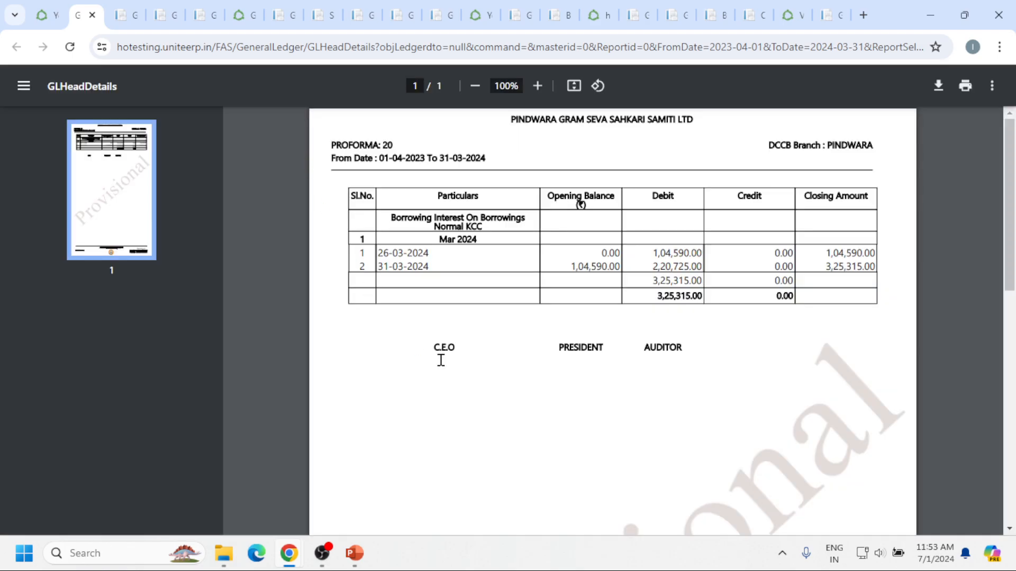
# - Examine the 26-03-2024 entry and its debit amount in the Borrowing Interest On Borrowings Normal KCC ledger report
pyautogui.moveTo(377, 254); pyautogui.dragTo(429, 254)
pyautogui.moveTo(650, 254); pyautogui.dragTo(703, 256)
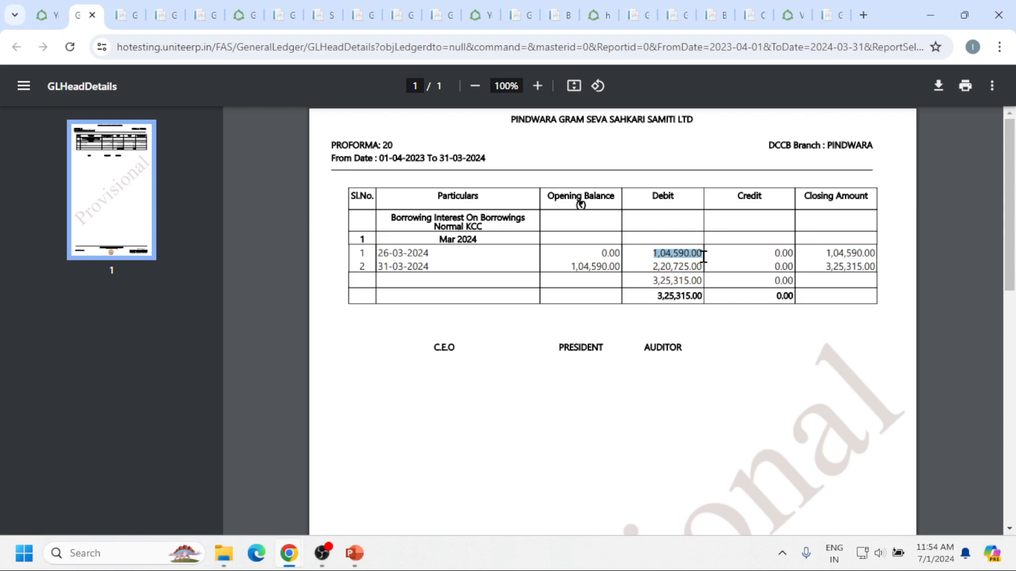
pyautogui.moveTo(651, 254); pyautogui.dragTo(706, 254)
# - Return to the year-end audit and advance from the Expenditure stage to the Purchase stage
pyautogui.click(45, 14)
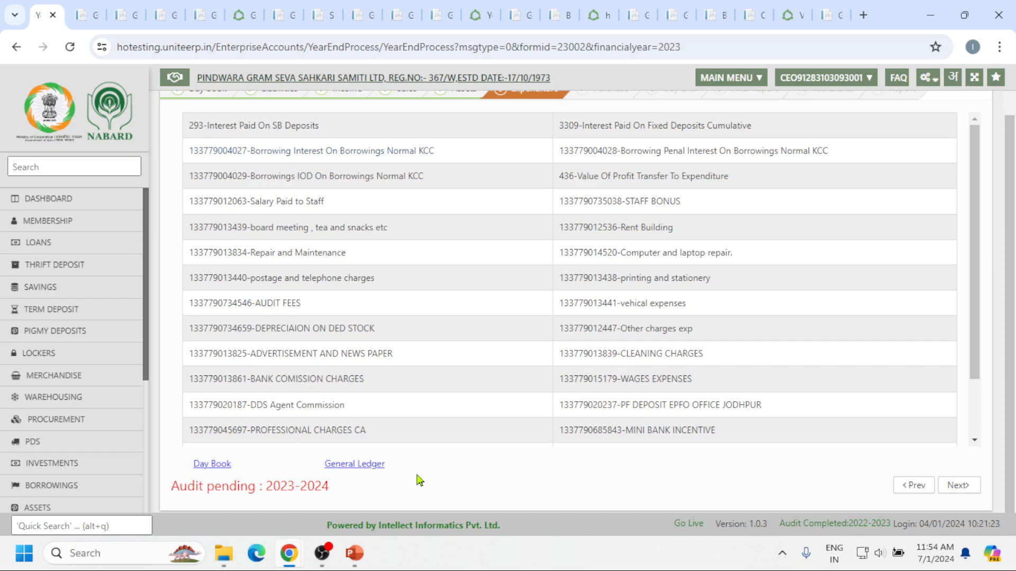
pyautogui.click(959, 485)
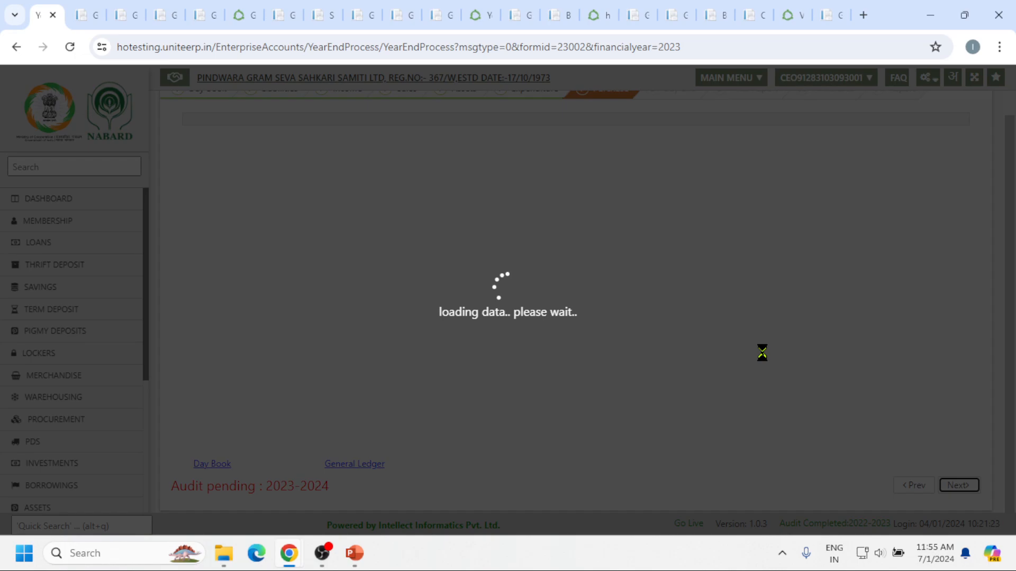
pyautogui.scroll(1, 761, 353)
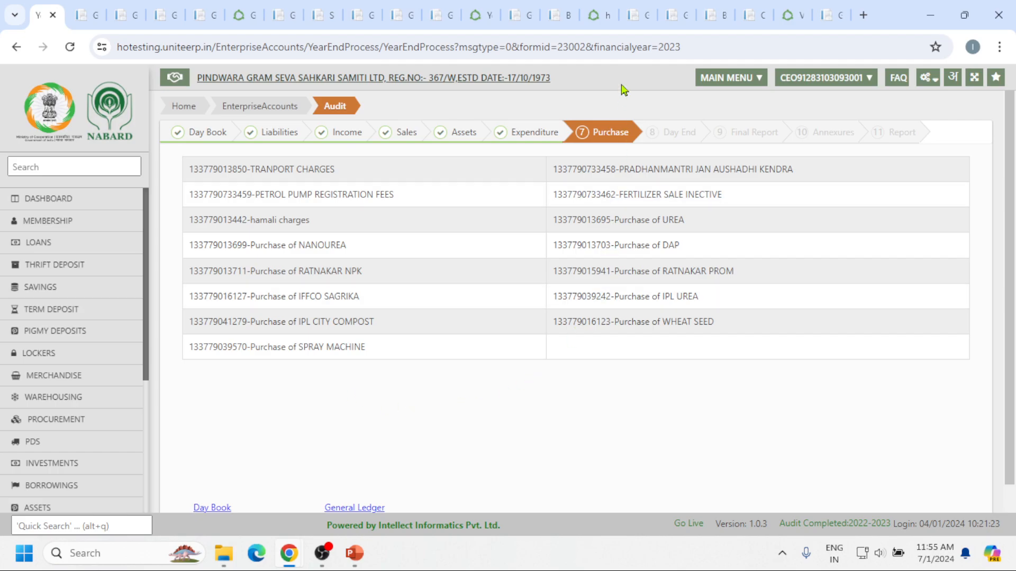
# - Open the Sales Register from the Merchandise reports and choose Godown 1 as the godown
pyautogui.moveTo(629, 21)
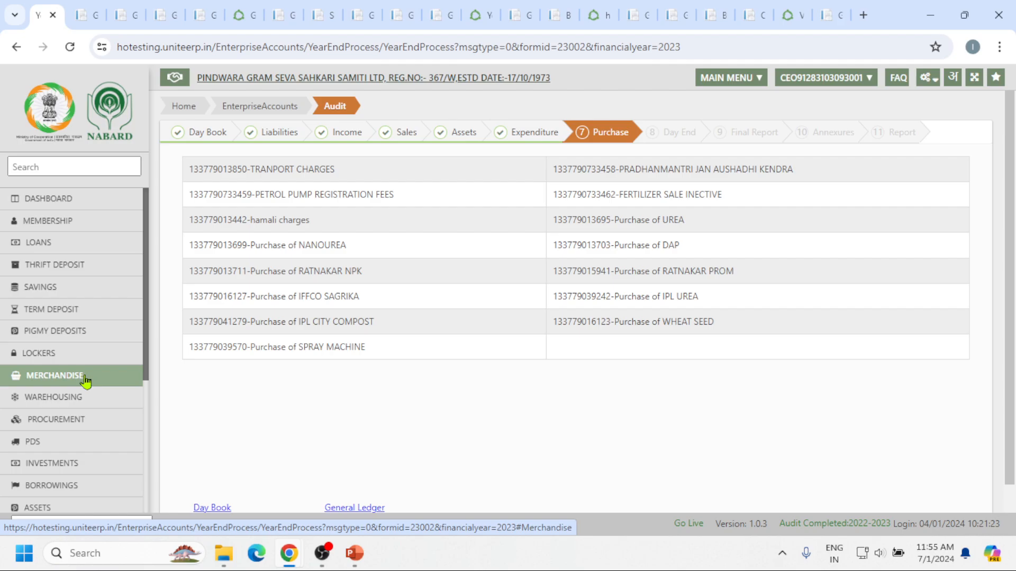
pyautogui.click(478, 15)
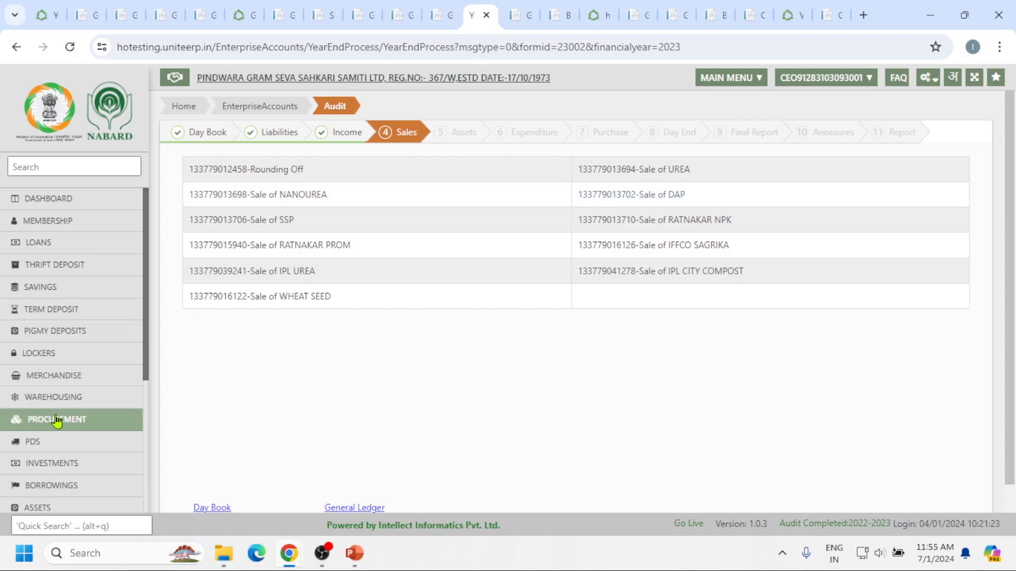
pyautogui.click(93, 376)
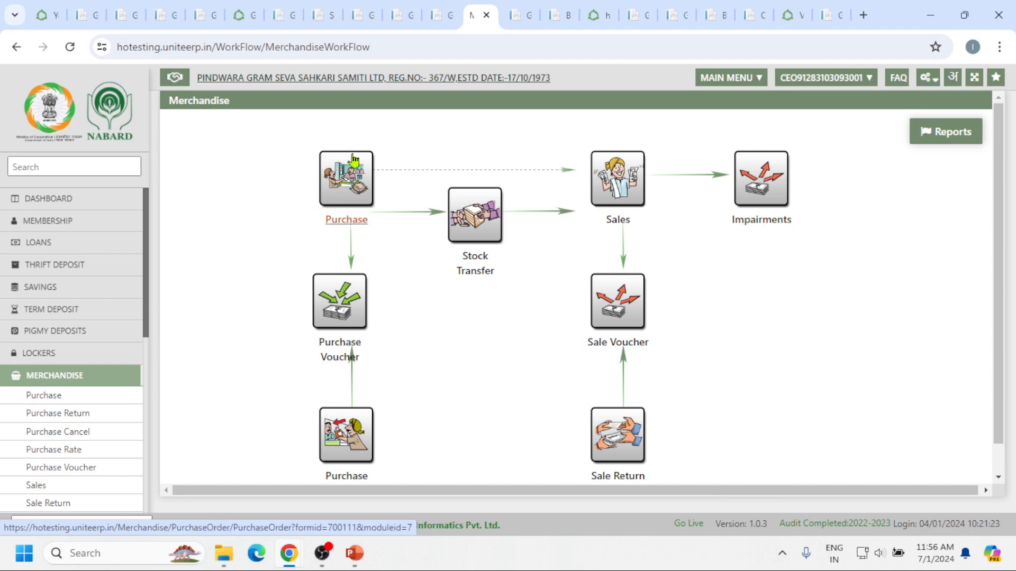
pyautogui.moveTo(148, 281); pyautogui.dragTo(154, 392)
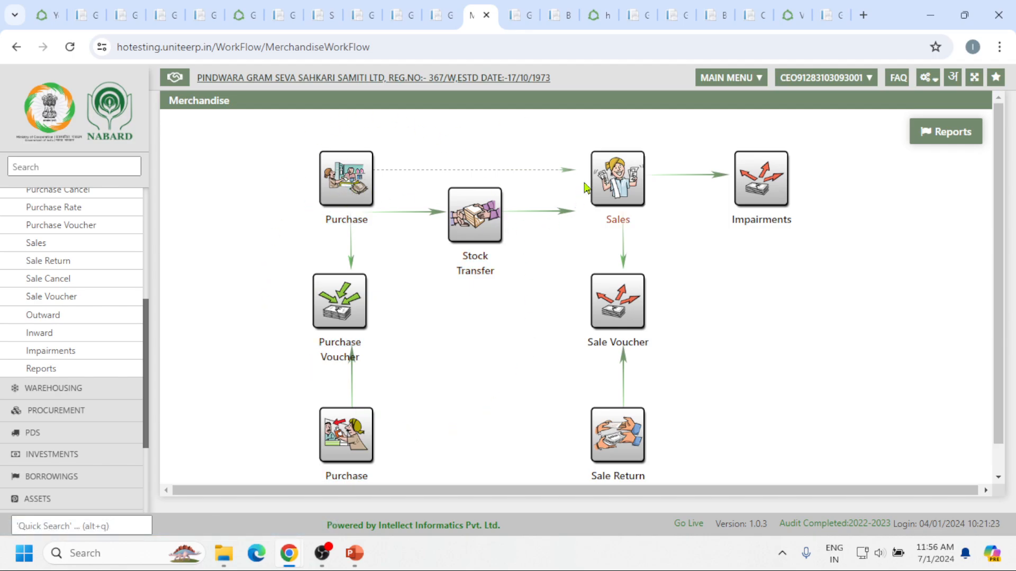
pyautogui.click(955, 131)
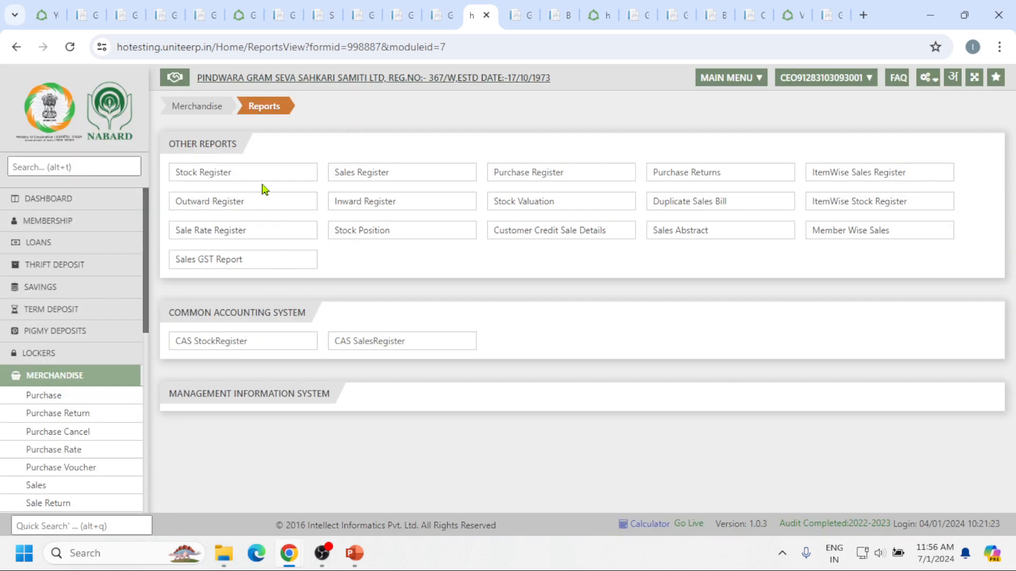
pyautogui.click(368, 178)
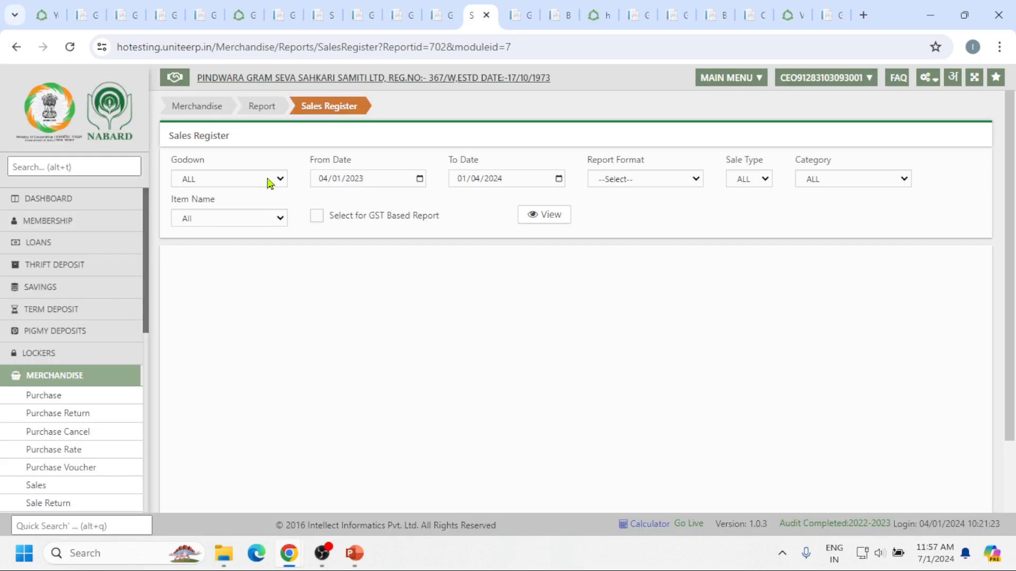
pyautogui.click(270, 183)
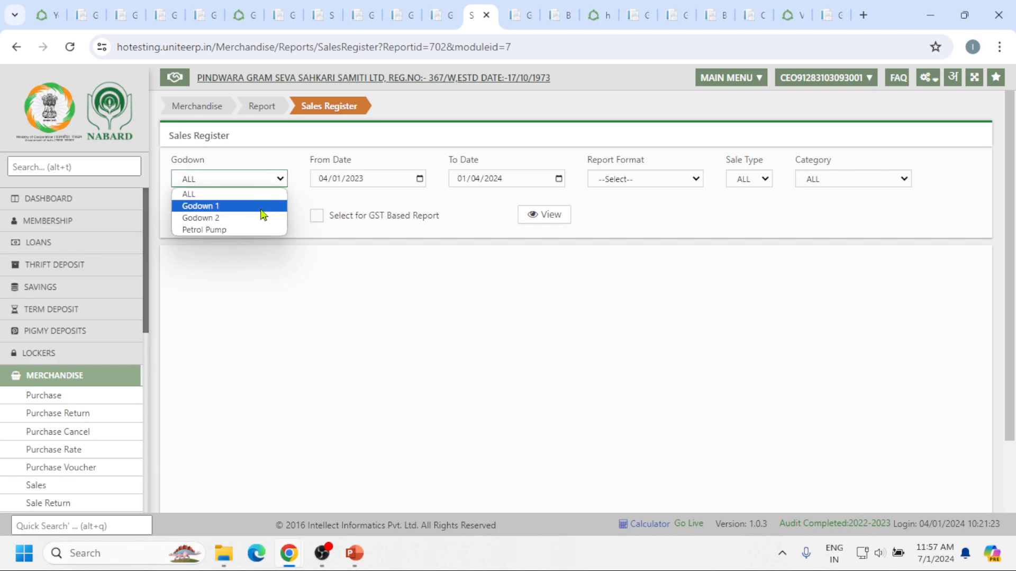
pyautogui.click(263, 206)
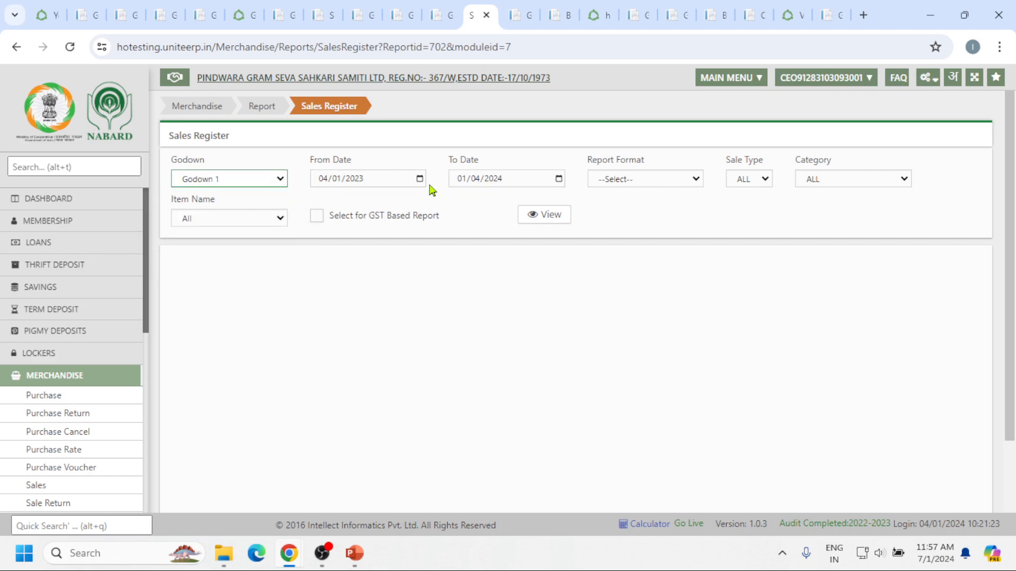
# - Try to set the Sales Register's To Date to 03/31
pyautogui.click(466, 190)
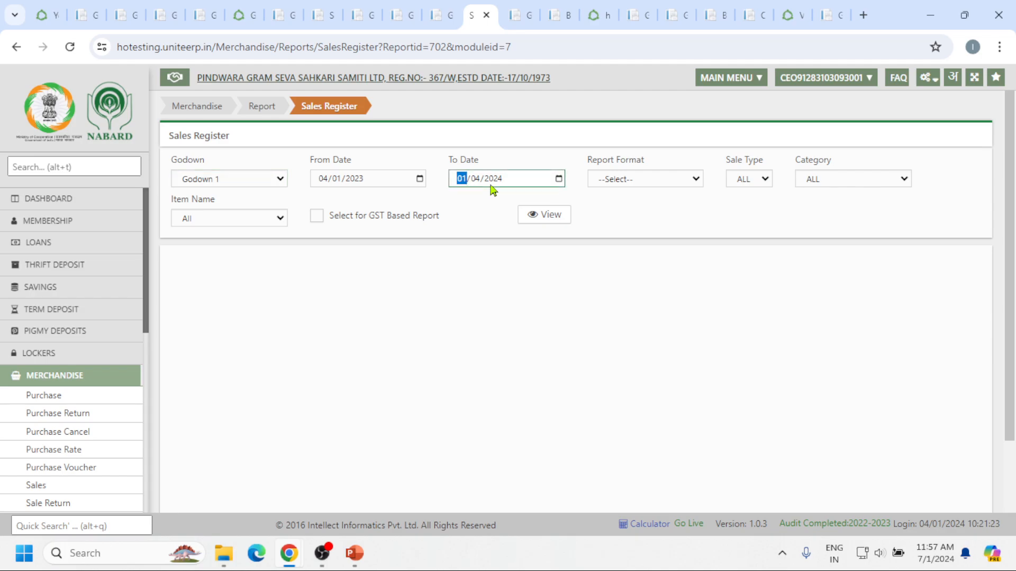
pyautogui.write('03/31')
pyautogui.click(593, 179)
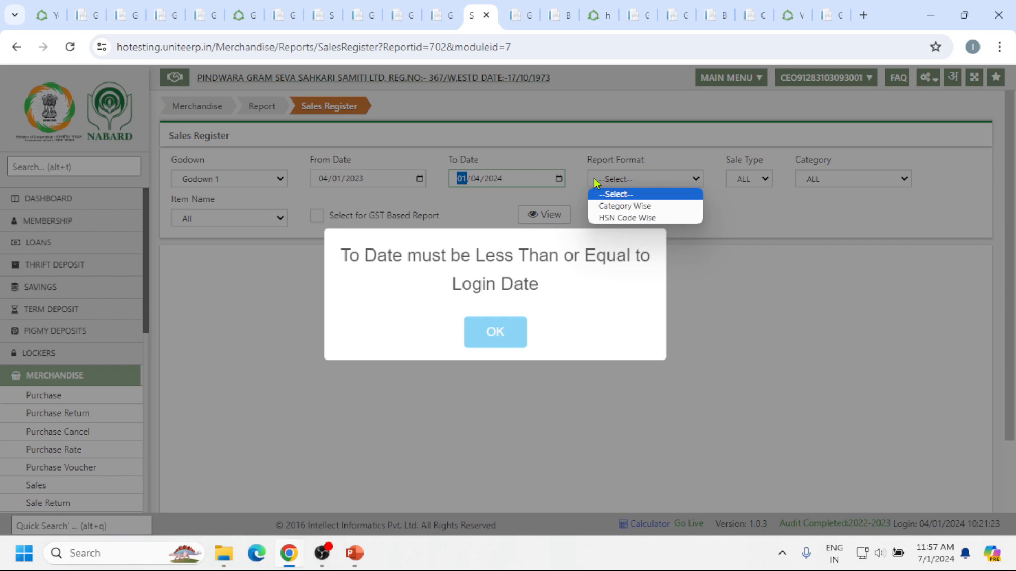
pyautogui.click(505, 331)
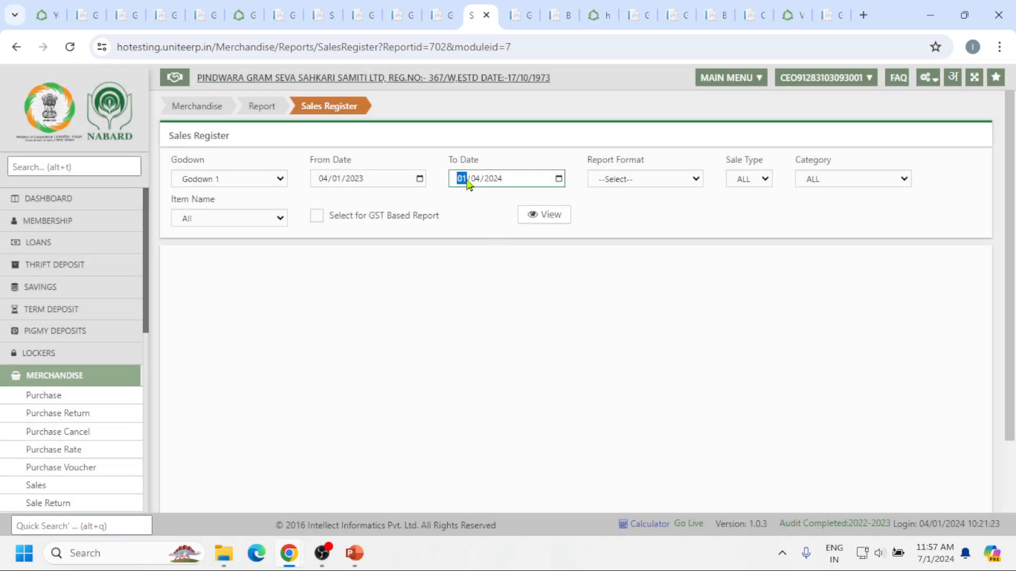
# - Set the To Date to 04/30/2023 and generate the Sales Register in Category Wise format
pyautogui.write('4/30')
pyautogui.press('Tab')
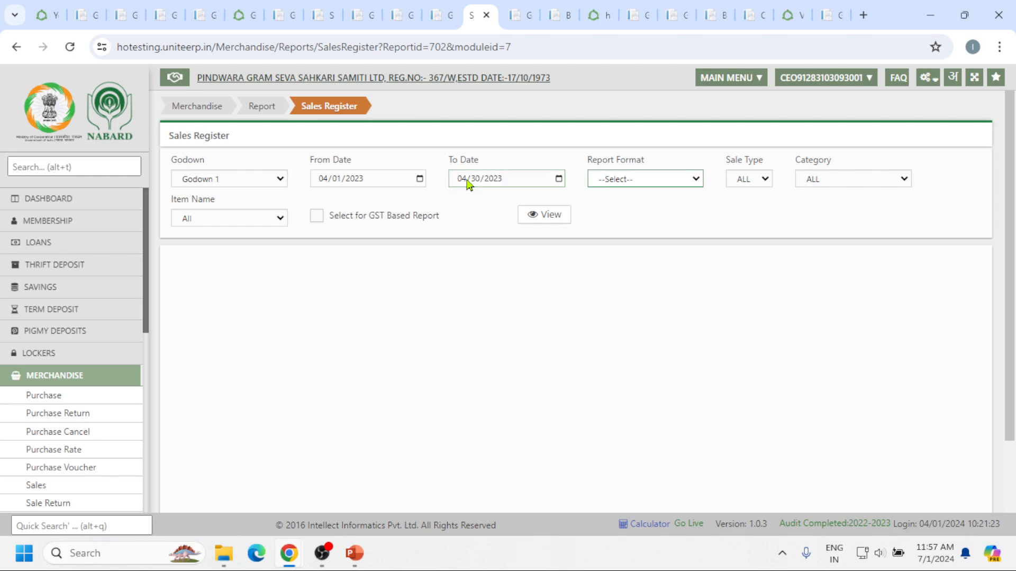
pyautogui.click(635, 178)
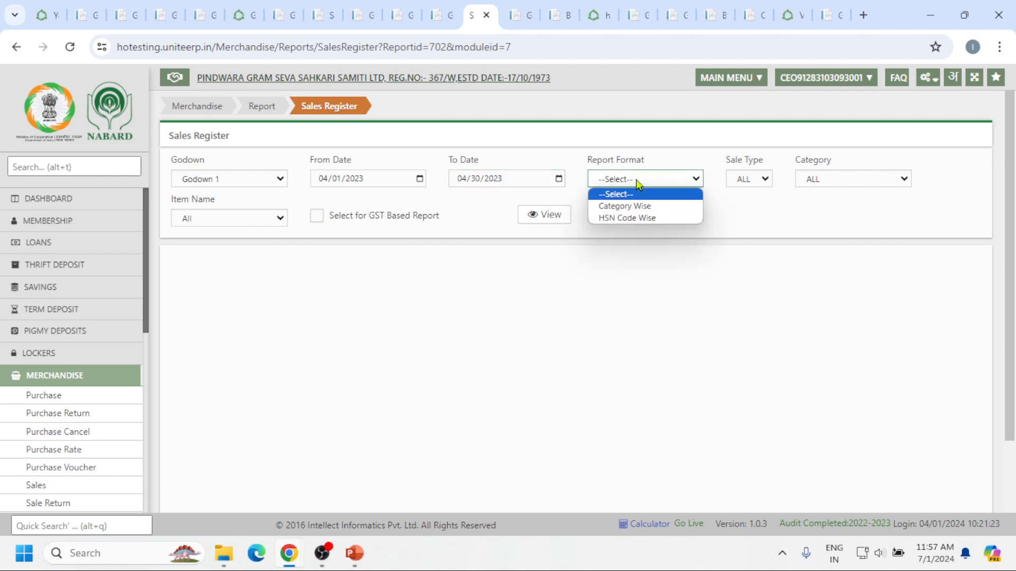
pyautogui.click(643, 206)
pyautogui.click(550, 219)
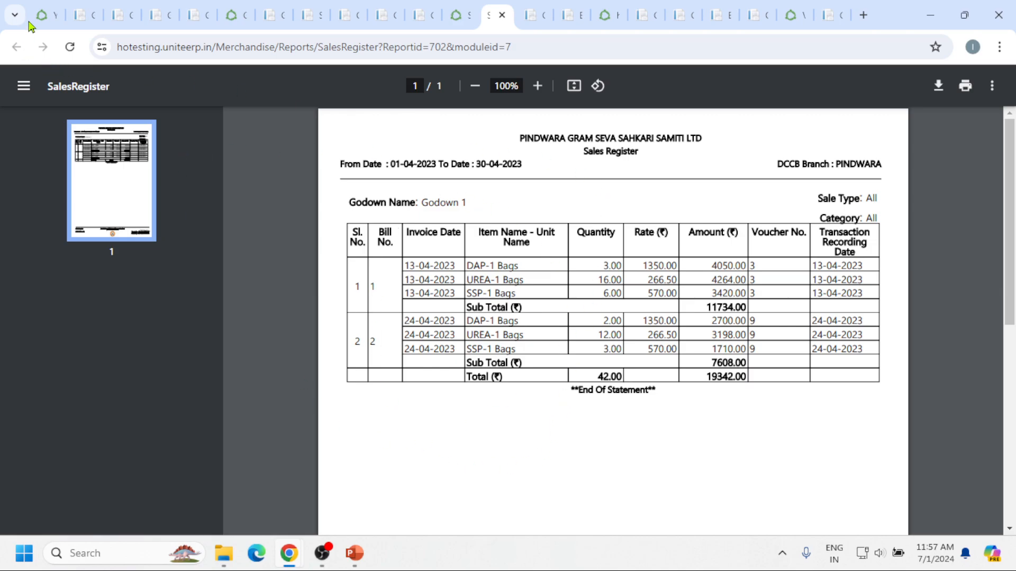
# - Go back to the Merchandise reports and open the Purchase Register
pyautogui.click(45, 15)
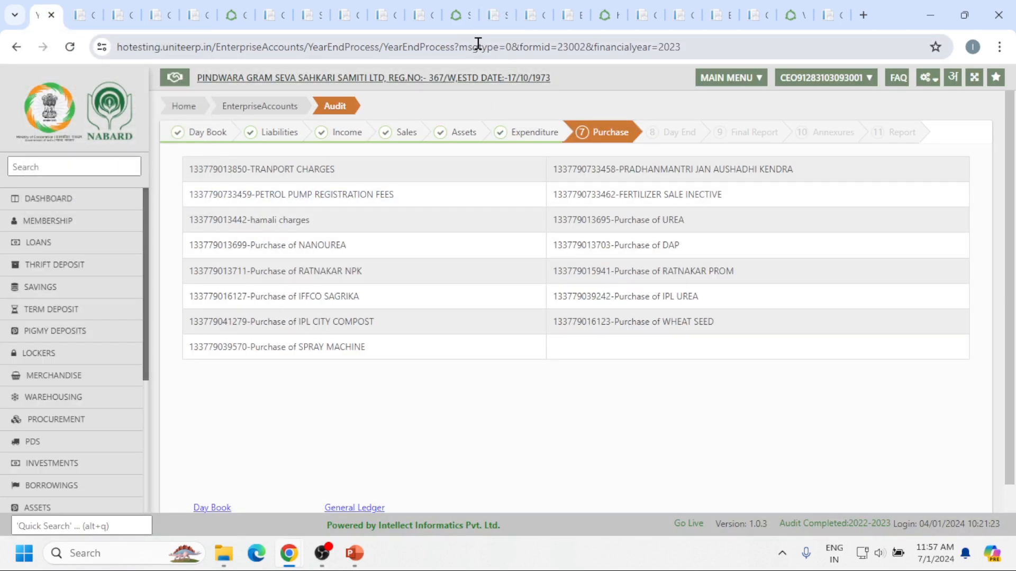
pyautogui.click(458, 19)
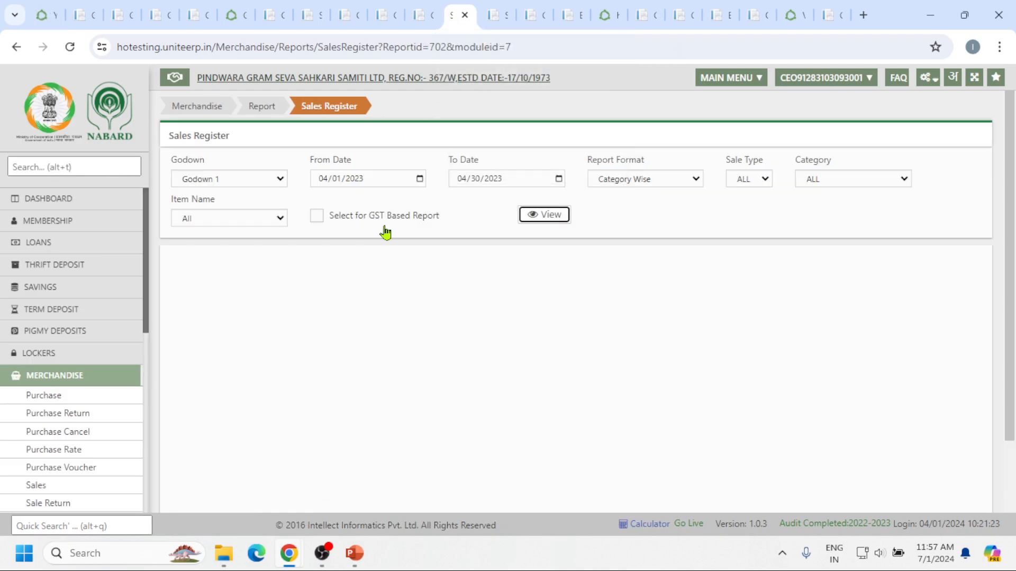
pyautogui.click(261, 107)
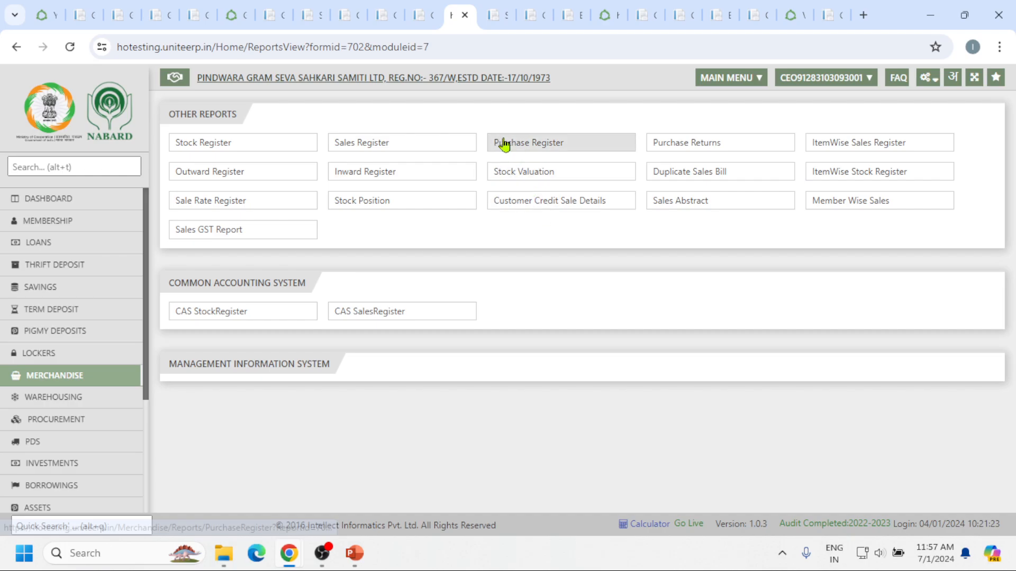
pyautogui.click(514, 144)
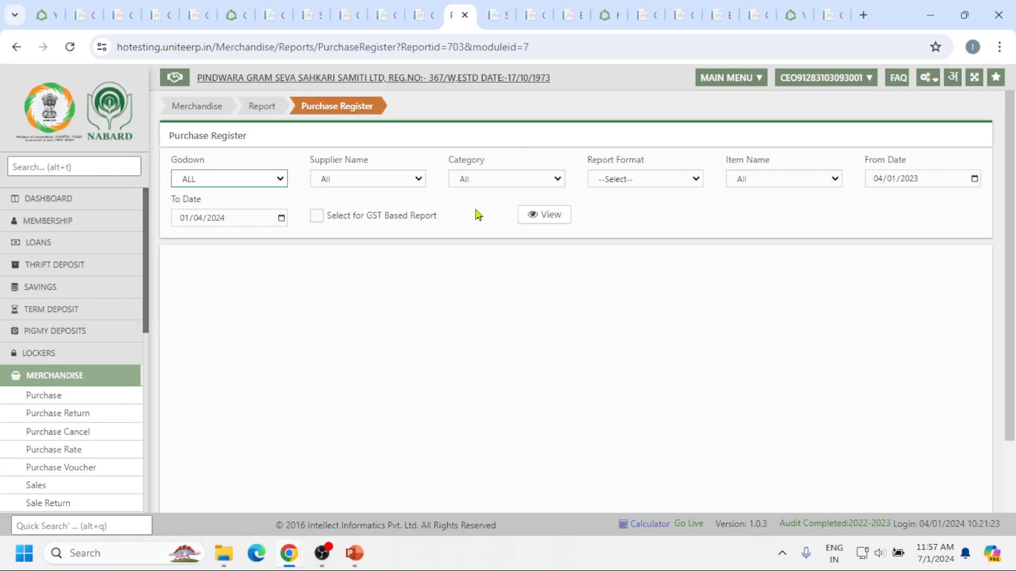
# - Choose Godown 1 and the Category Wise report format for the Purchase Register
pyautogui.click(271, 180)
pyautogui.click(271, 179)
pyautogui.click(271, 179)
pyautogui.click(256, 207)
pyautogui.click(656, 178)
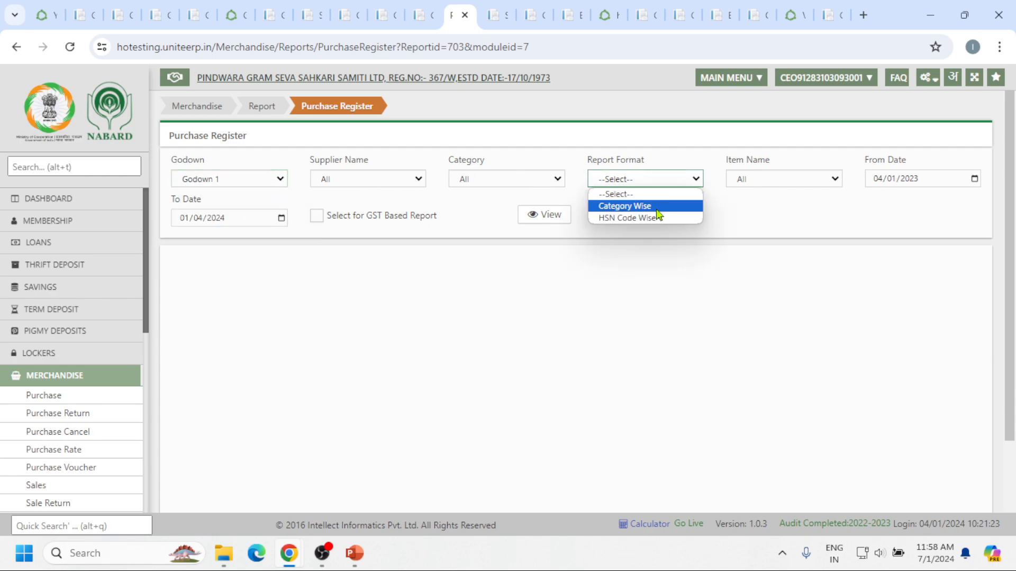
pyautogui.click(657, 210)
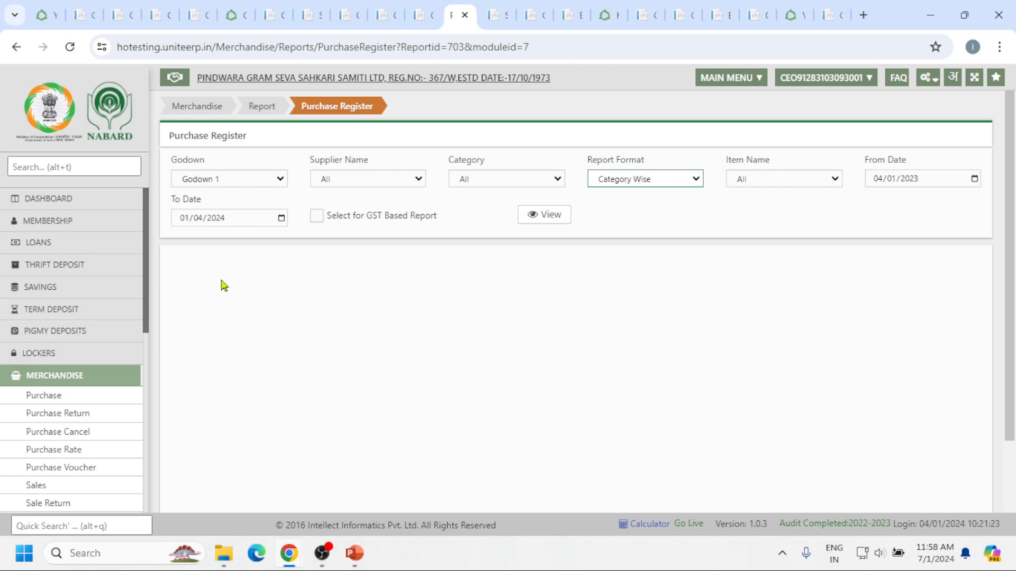
# - Set the To Date to 04/03/2023 and generate the Purchase Register report
pyautogui.click(186, 218)
pyautogui.write('0')
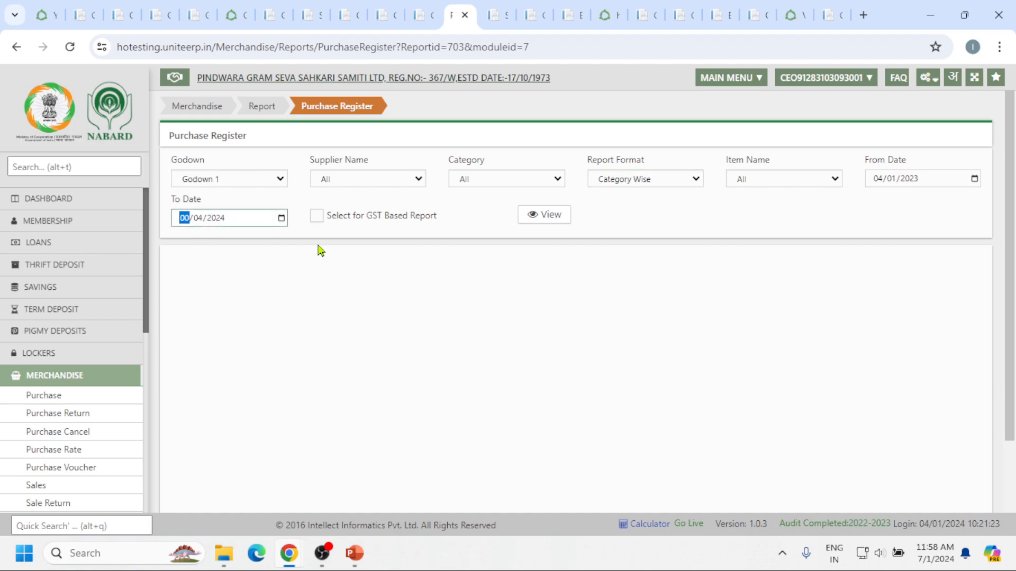
pyautogui.write('4/03/2023')
pyautogui.click(543, 214)
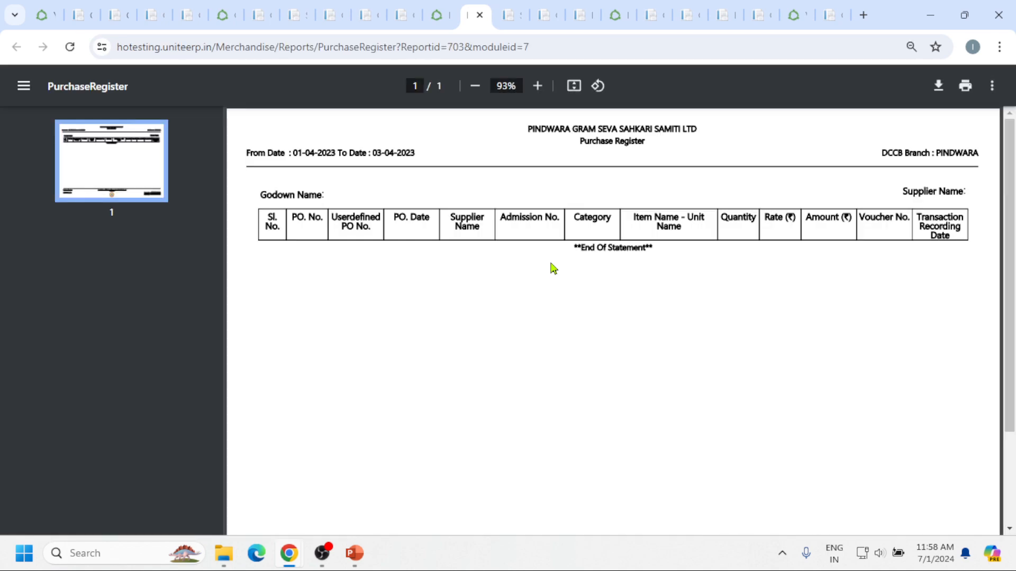
# - Try to move the Purchase Register's To Date forward by one year and regenerate the report
pyautogui.click(435, 13)
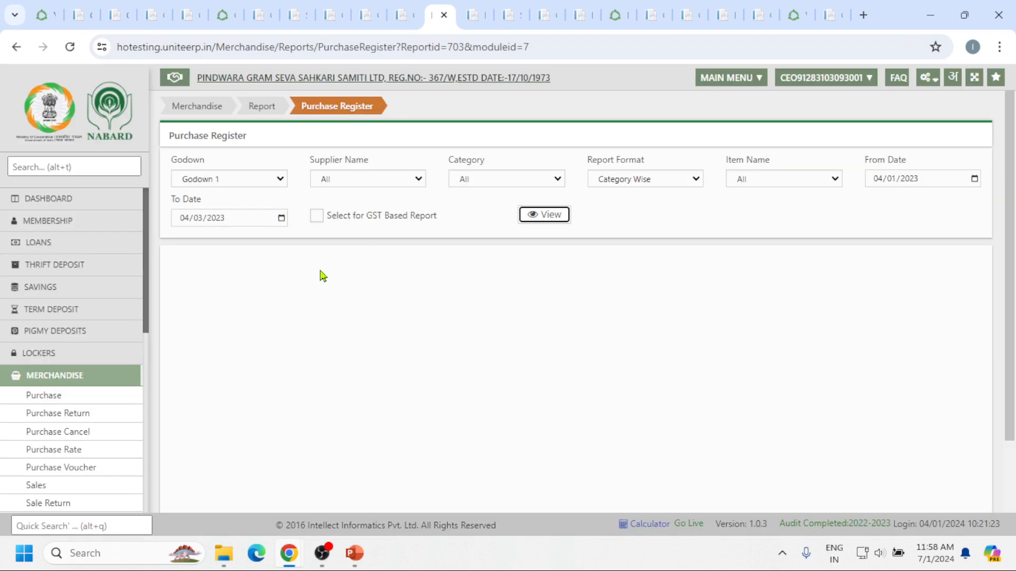
pyautogui.click(218, 218)
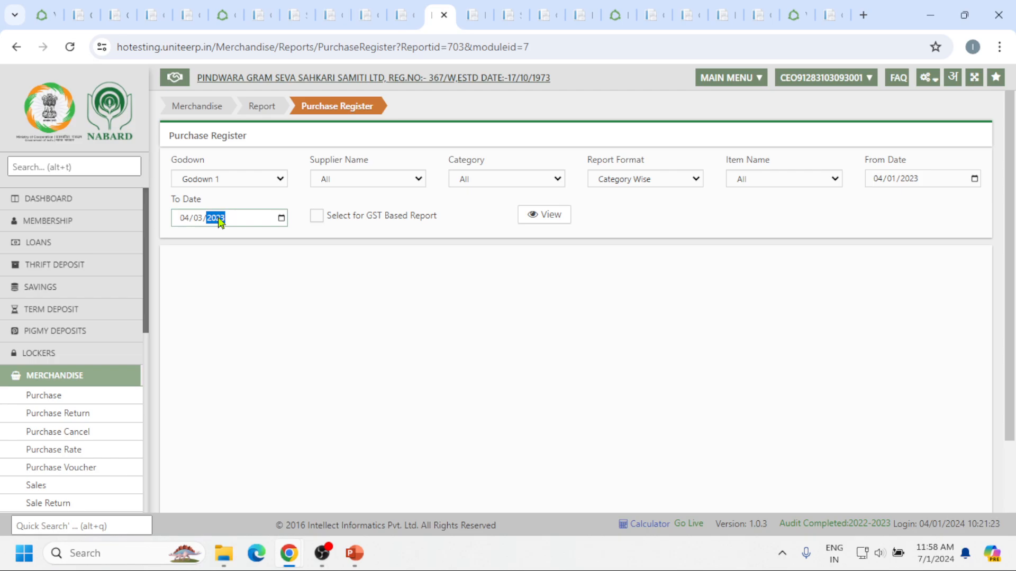
pyautogui.press('Up')
pyautogui.click(538, 215)
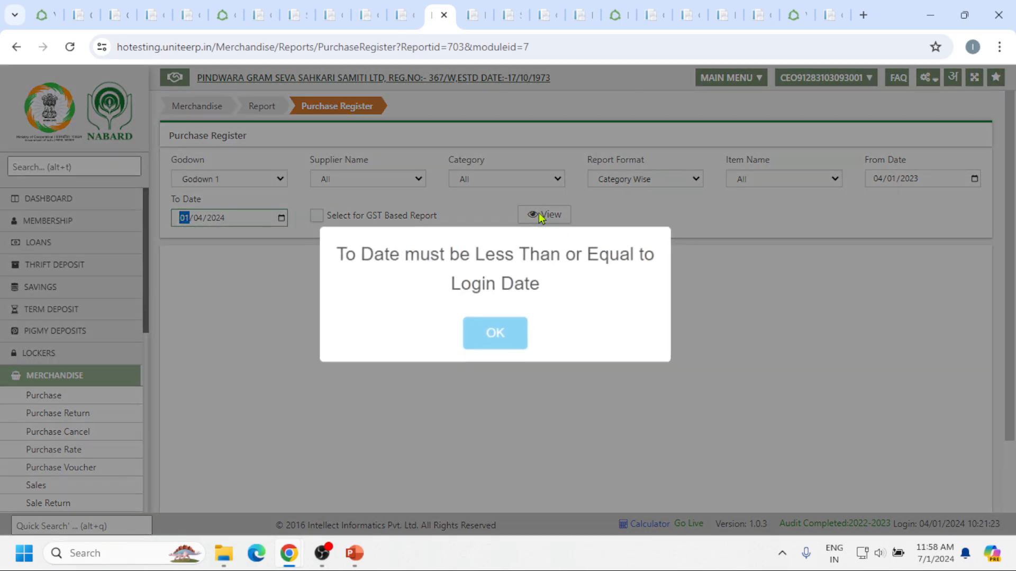
pyautogui.click(511, 330)
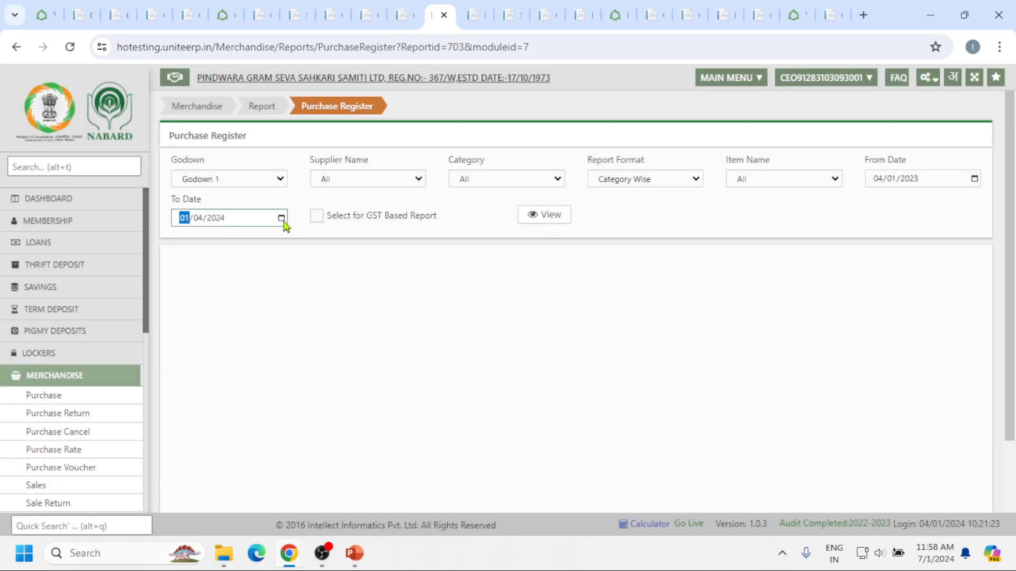
# - Generate and review the Godown 1 Purchase Register for 04/01/2023 to 01/04/2024, closing the superseded report
pyautogui.click(529, 215)
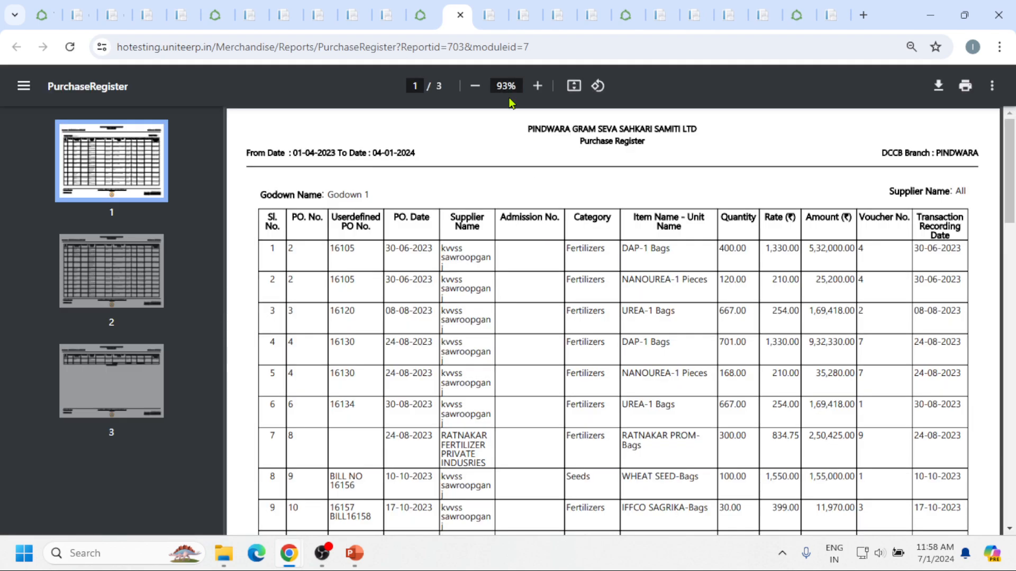
pyautogui.click(492, 21)
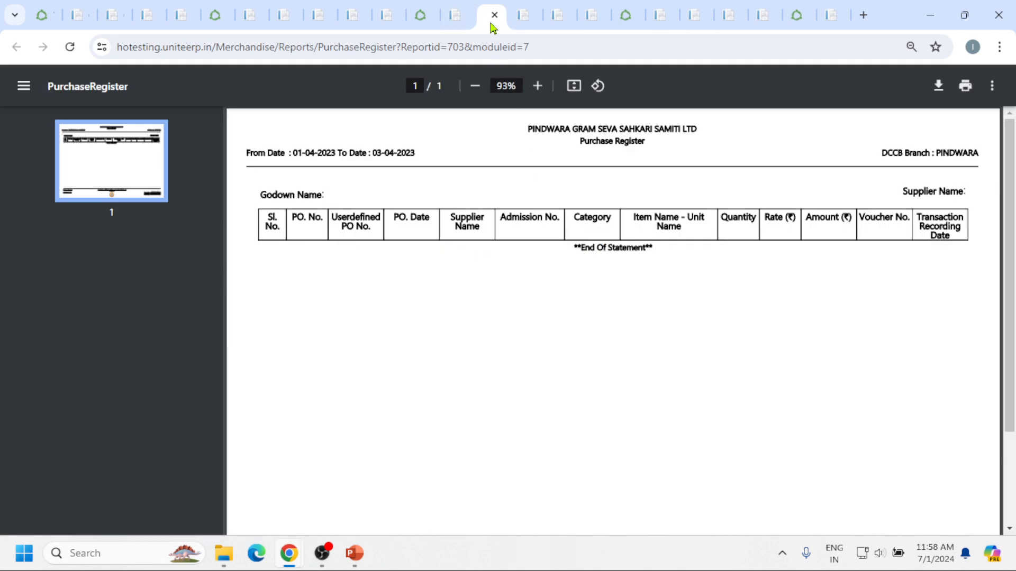
pyautogui.click(494, 16)
pyautogui.click(456, 16)
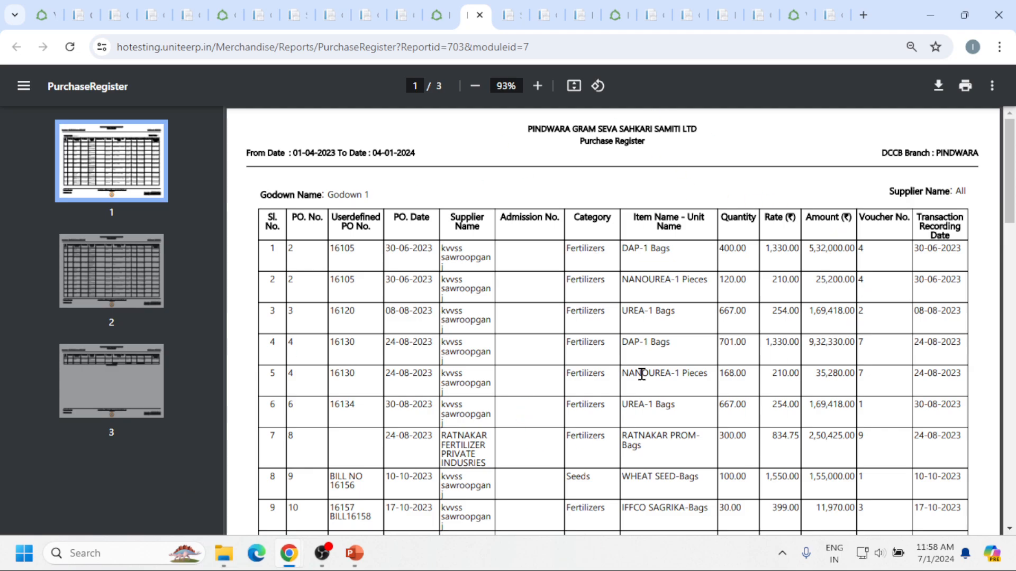
pyautogui.scroll(-2, 598, 312)
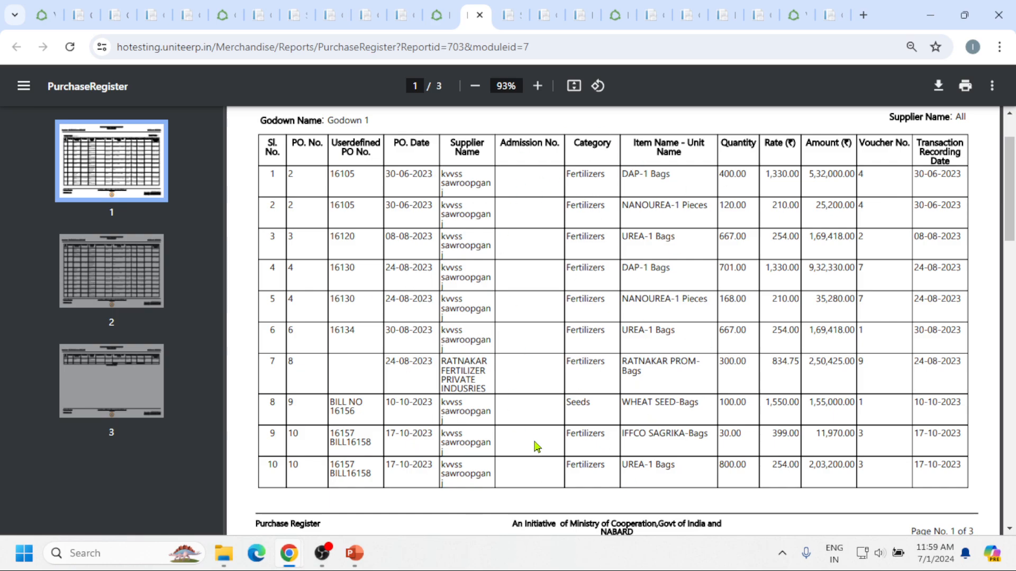
pyautogui.click(437, 15)
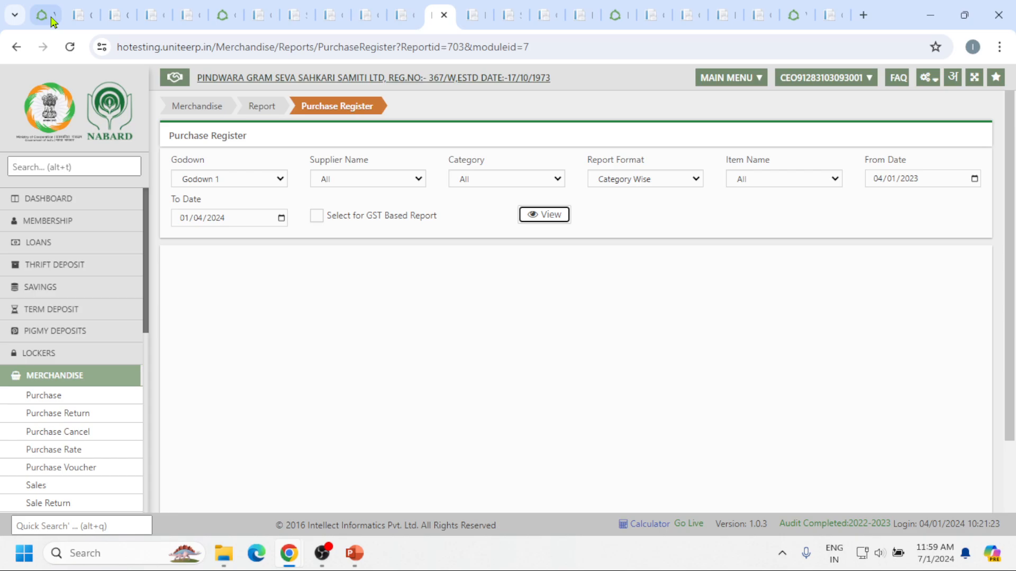
# - Return to the year-end audit, advance from the Purchase stage to Day End and review its reports and annexures
pyautogui.click(43, 8)
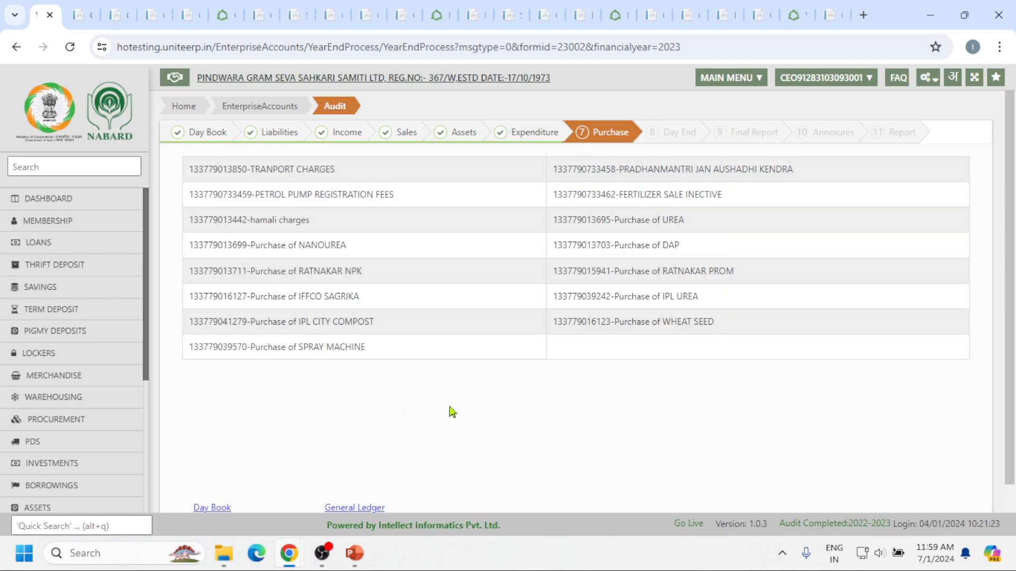
pyautogui.scroll(-2, 519, 402)
pyautogui.scroll(2, 524, 402)
pyautogui.scroll(-2, 942, 382)
pyautogui.click(957, 485)
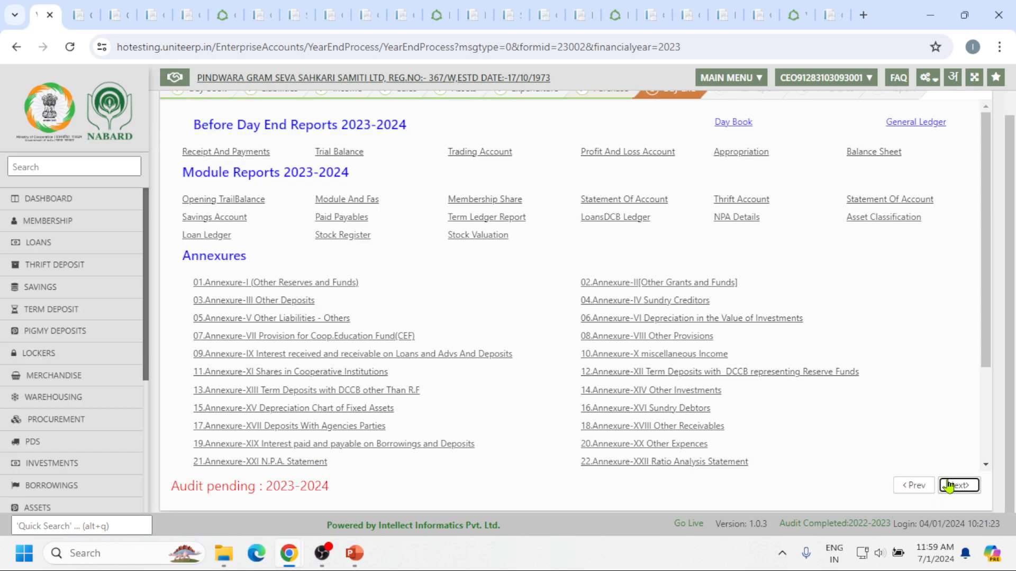
pyautogui.scroll(2, 772, 297)
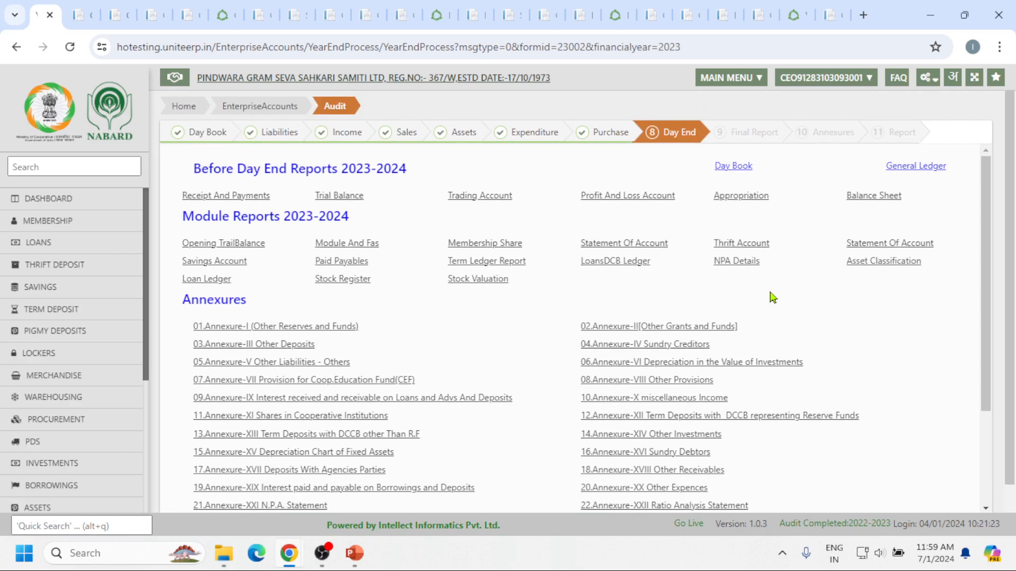
pyautogui.scroll(-2, 773, 297)
pyautogui.scroll(2, 772, 297)
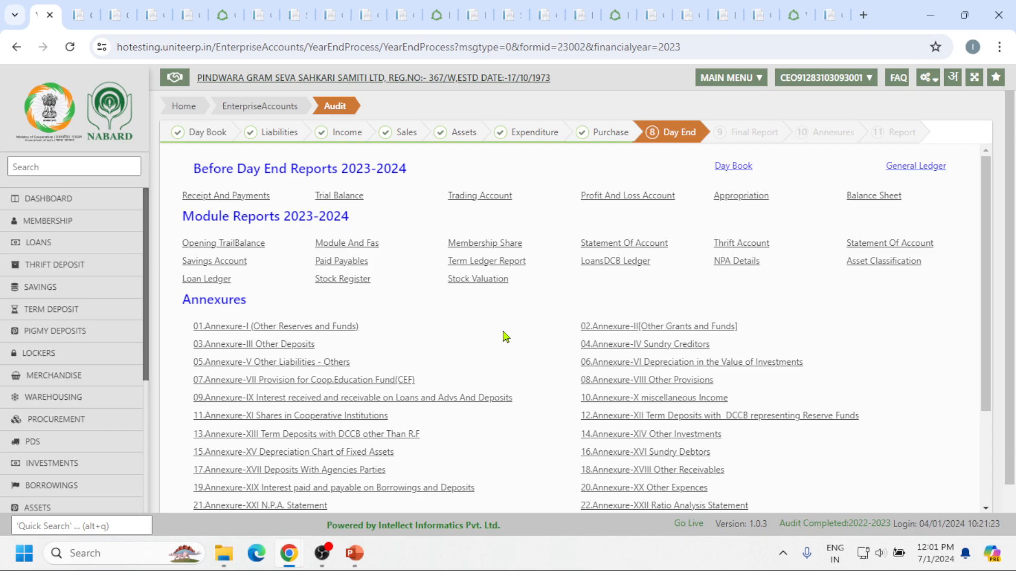
pyautogui.scroll(-3, 505, 336)
# - Open the purchase form from the Procurement workflow, choosing Godown 1 as the current godown
pyautogui.click(141, 376)
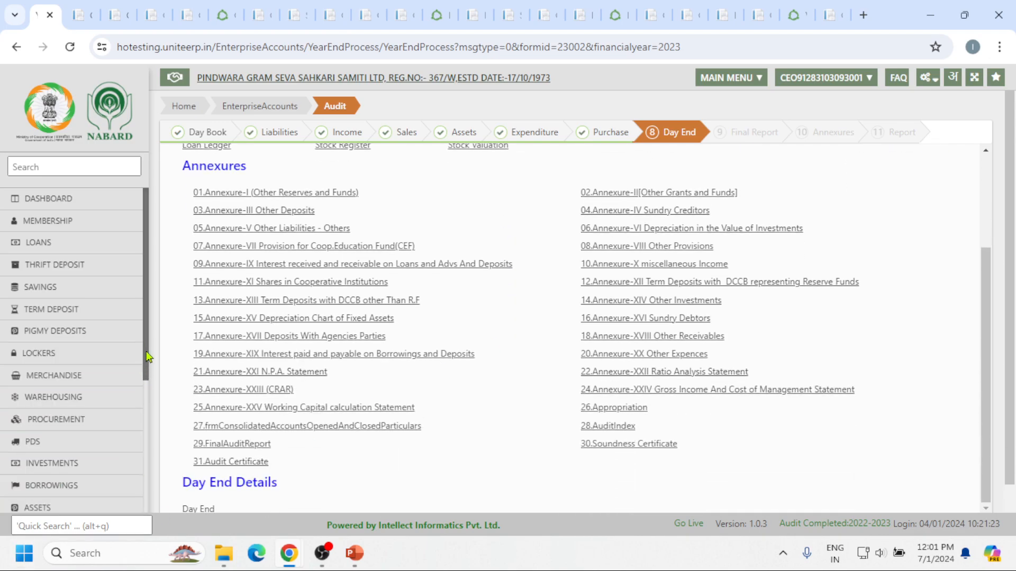
pyautogui.click(38, 202)
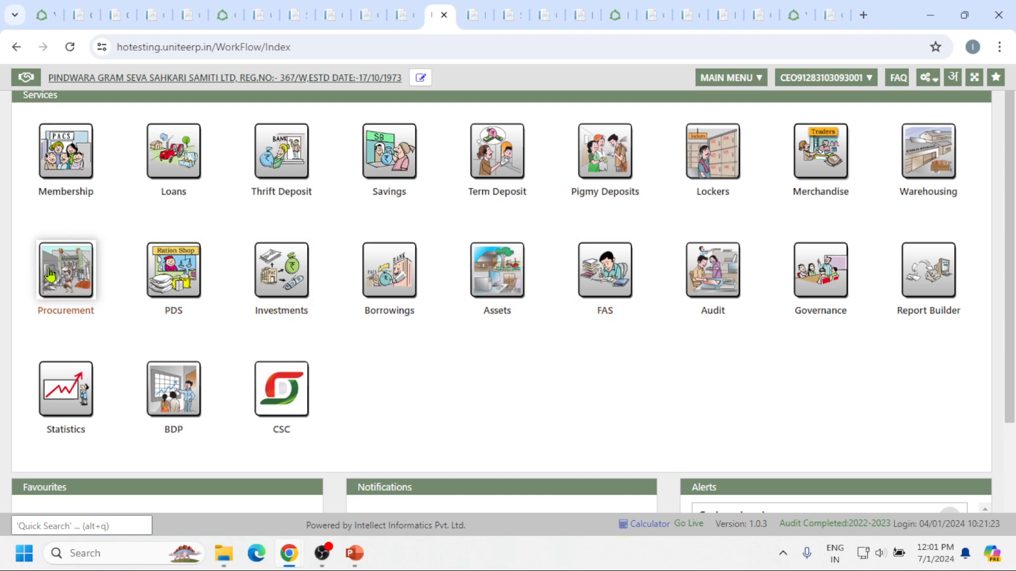
pyautogui.click(75, 255)
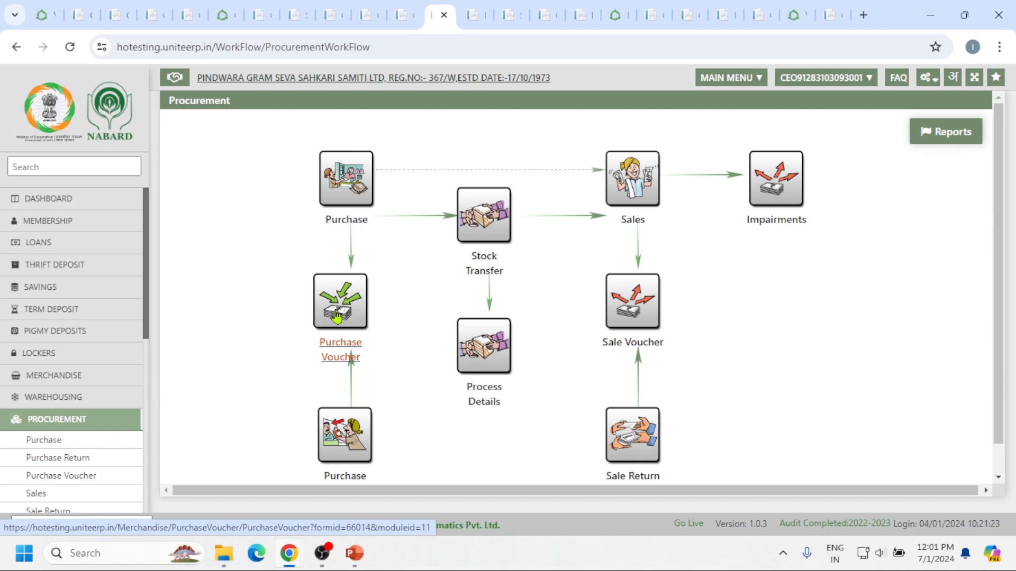
pyautogui.click(359, 183)
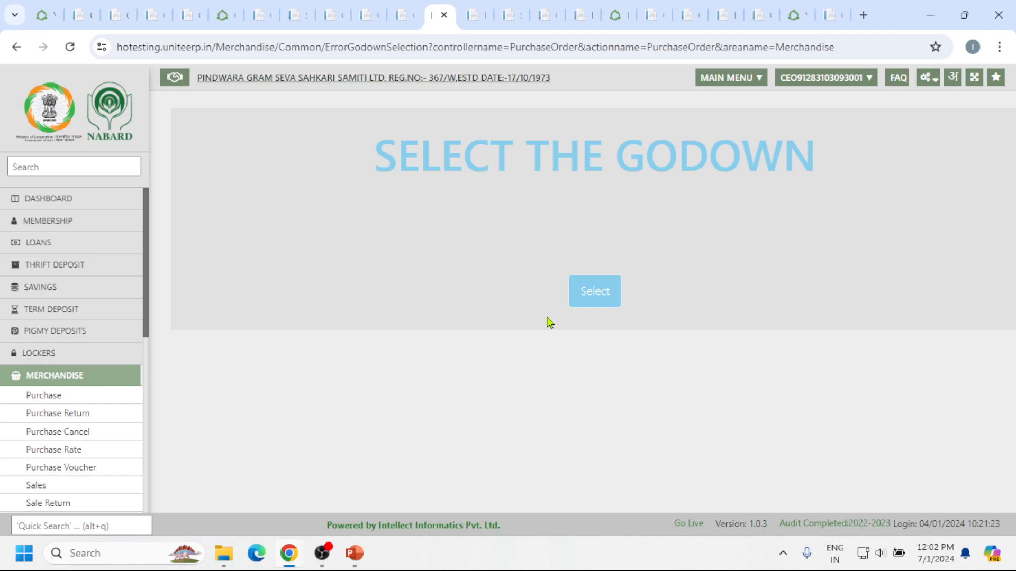
pyautogui.click(586, 286)
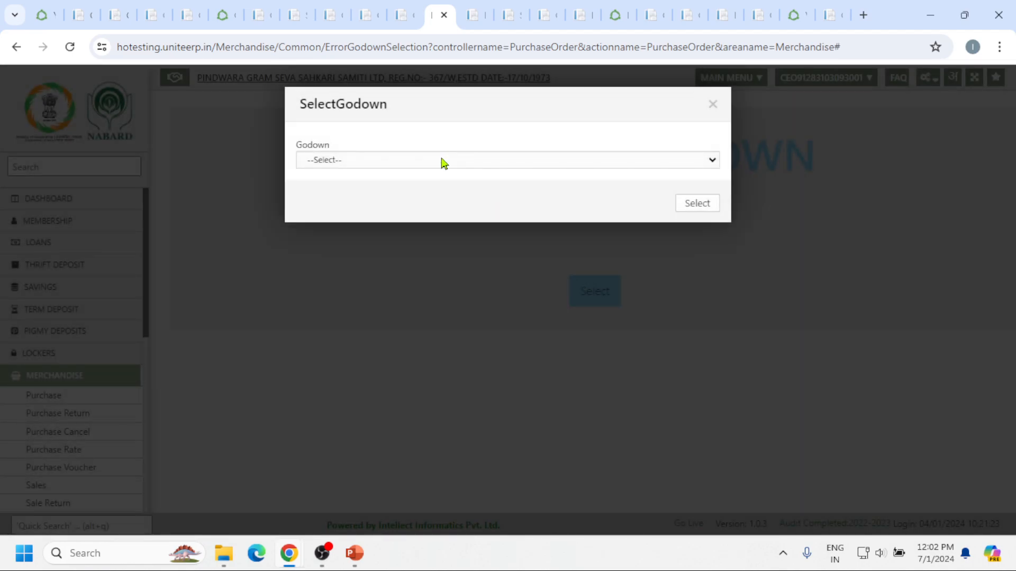
pyautogui.click(442, 161)
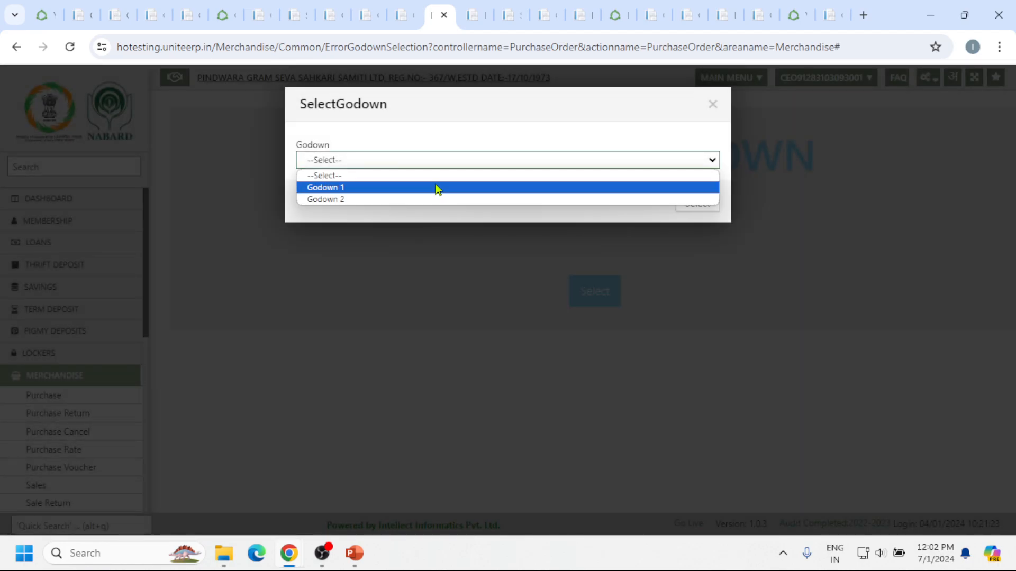
pyautogui.click(440, 187)
pyautogui.click(696, 203)
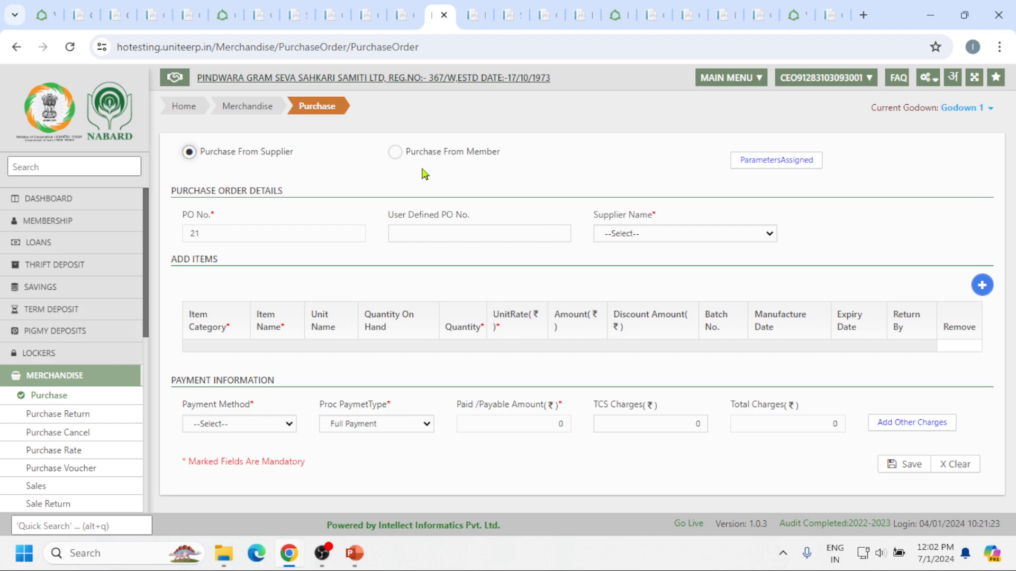
# - Switch the order to Purchase From Member, search members by name with "aa" and choose the first match
pyautogui.click(394, 152)
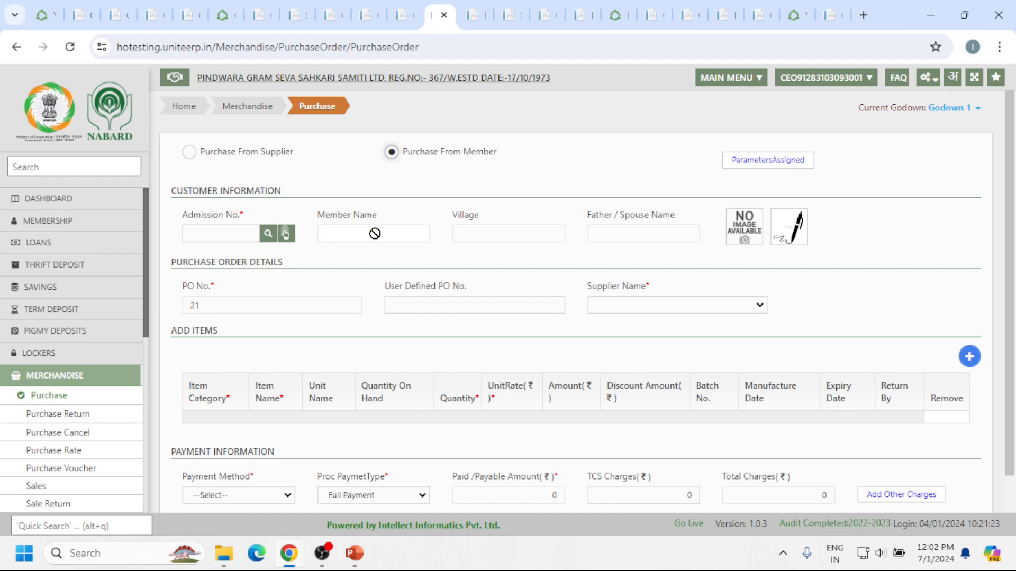
pyautogui.click(268, 235)
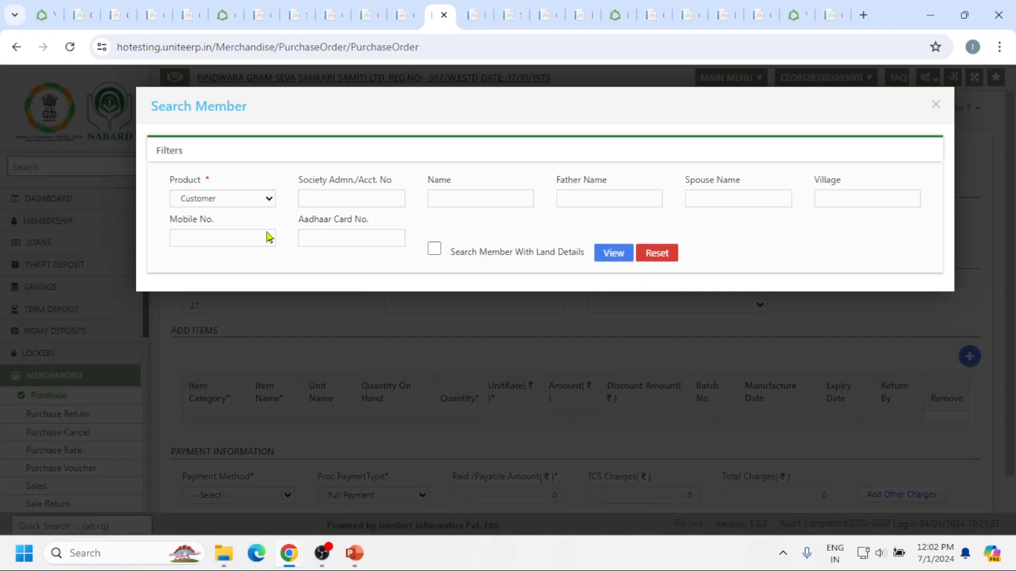
pyautogui.click(449, 196)
pyautogui.write('aa')
pyautogui.click(602, 256)
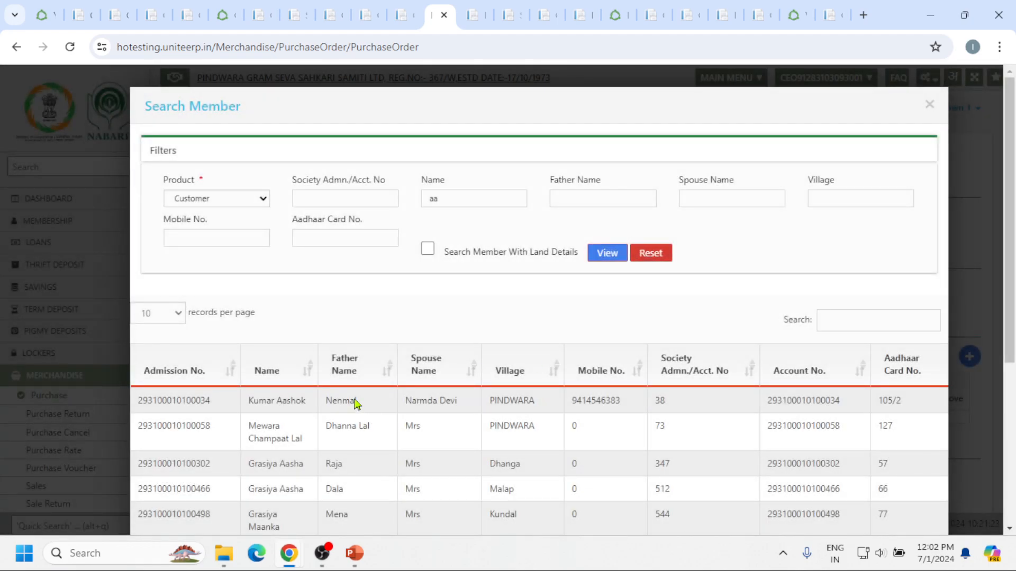
pyautogui.click(356, 403)
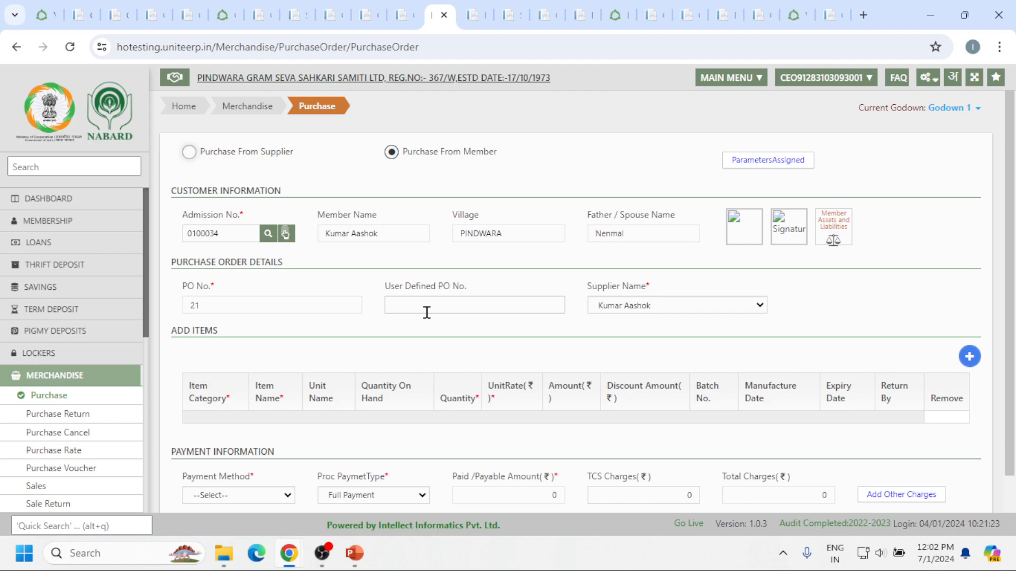
# - Enter the user-defined PO number for the member's purchase order
pyautogui.click(404, 306)
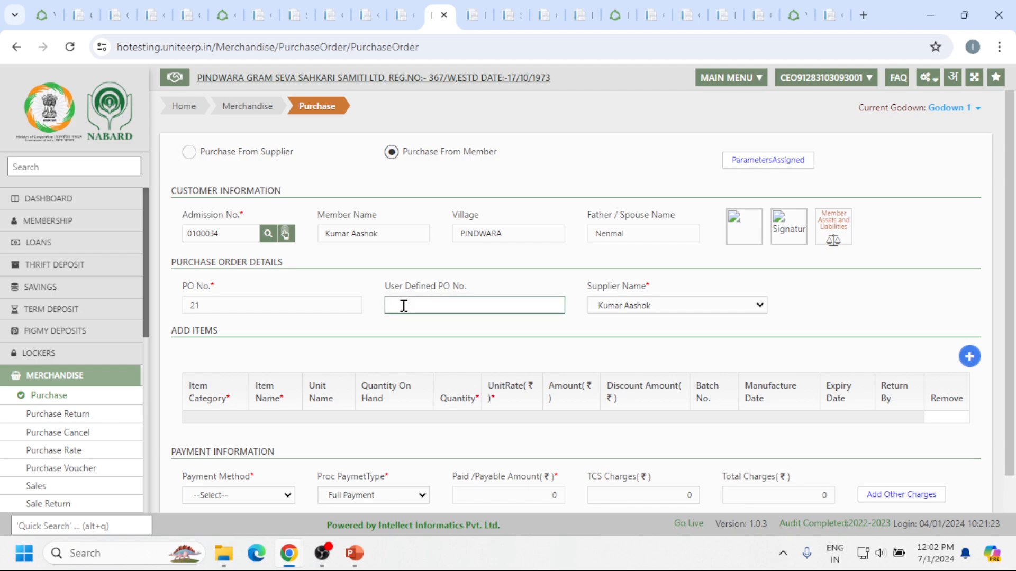
pyautogui.write('25')
pyautogui.press('Tab')
pyautogui.scroll(-1, 740, 305)
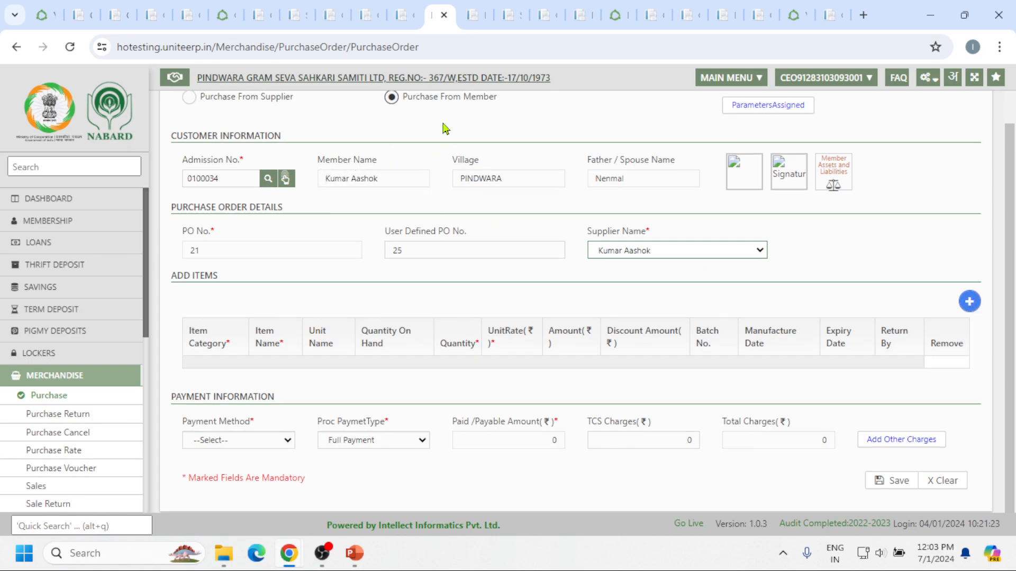
pyautogui.scroll(1, 441, 120)
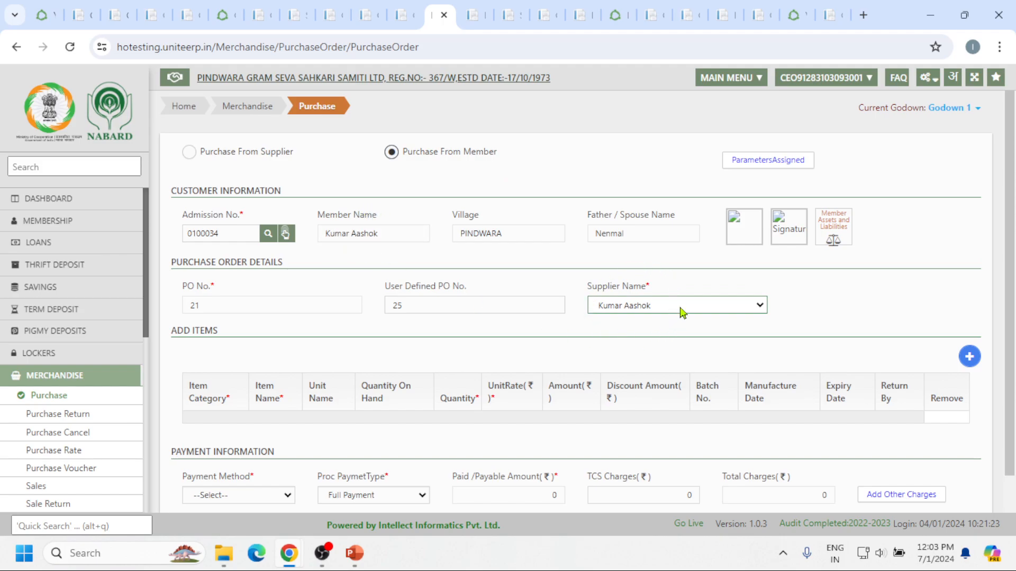
# - Add an item row with the Procurement Items category and check its available item names
pyautogui.scroll(-1, 827, 297)
pyautogui.click(970, 302)
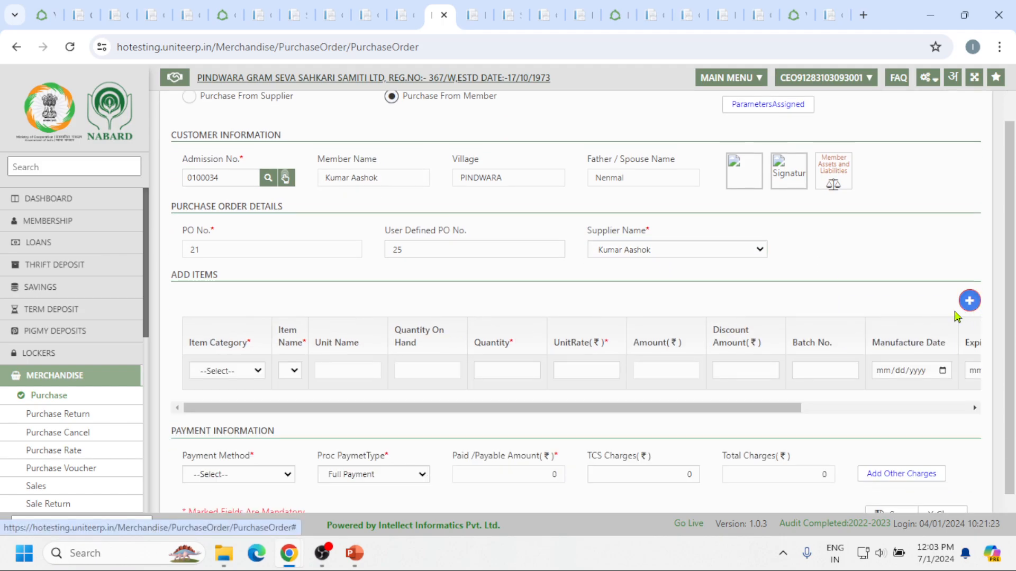
pyautogui.click(247, 372)
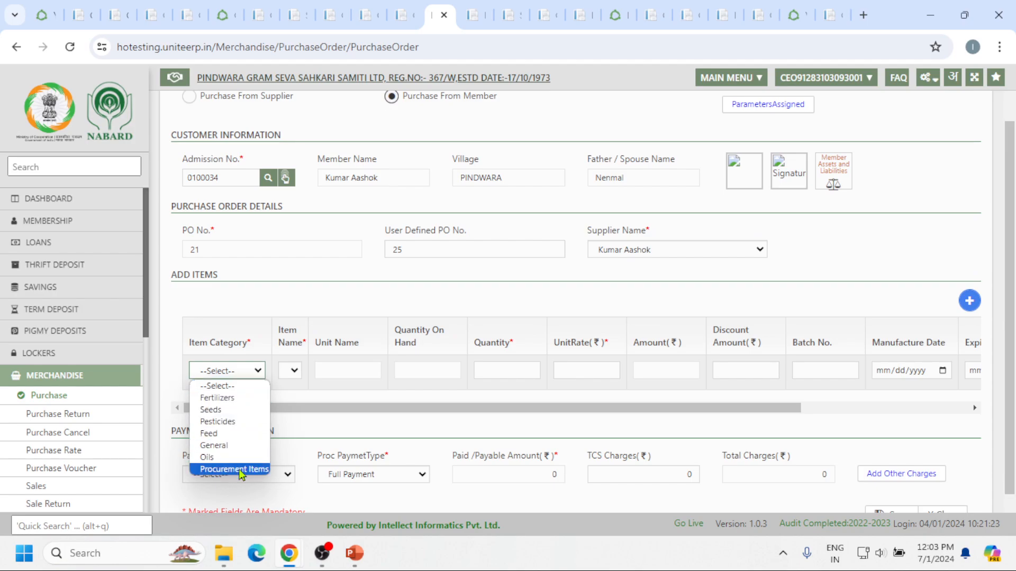
pyautogui.click(241, 470)
pyautogui.click(341, 372)
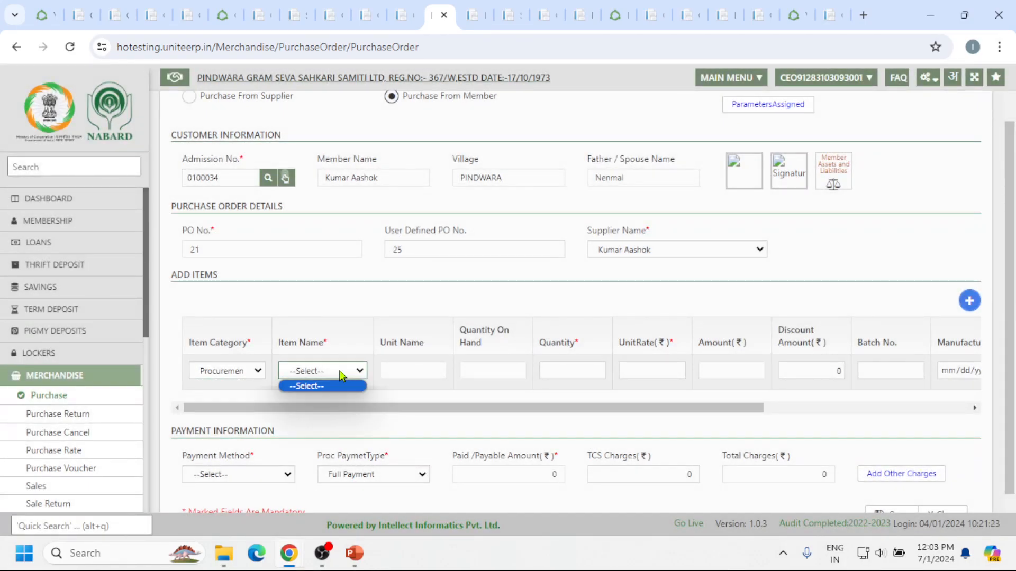
pyautogui.click(340, 387)
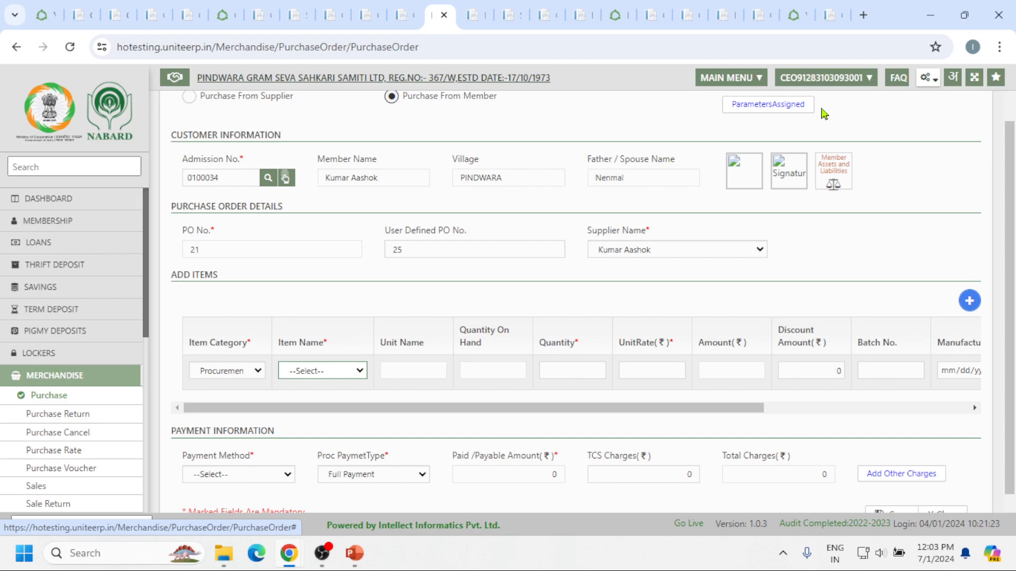
# - Look through the configuration options for the Procurement module
pyautogui.click(939, 80)
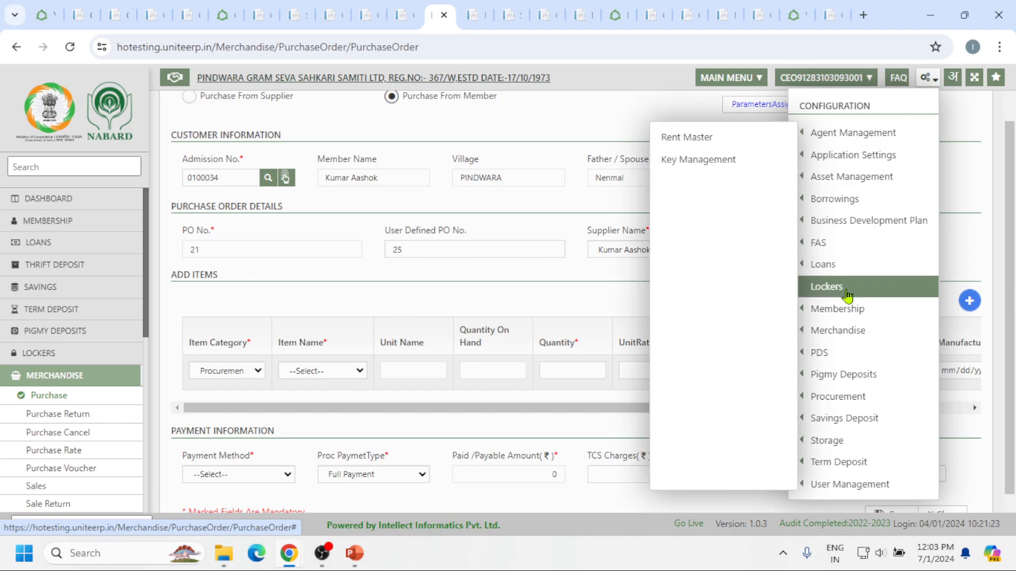
pyautogui.moveTo(856, 365)
pyautogui.moveTo(846, 401)
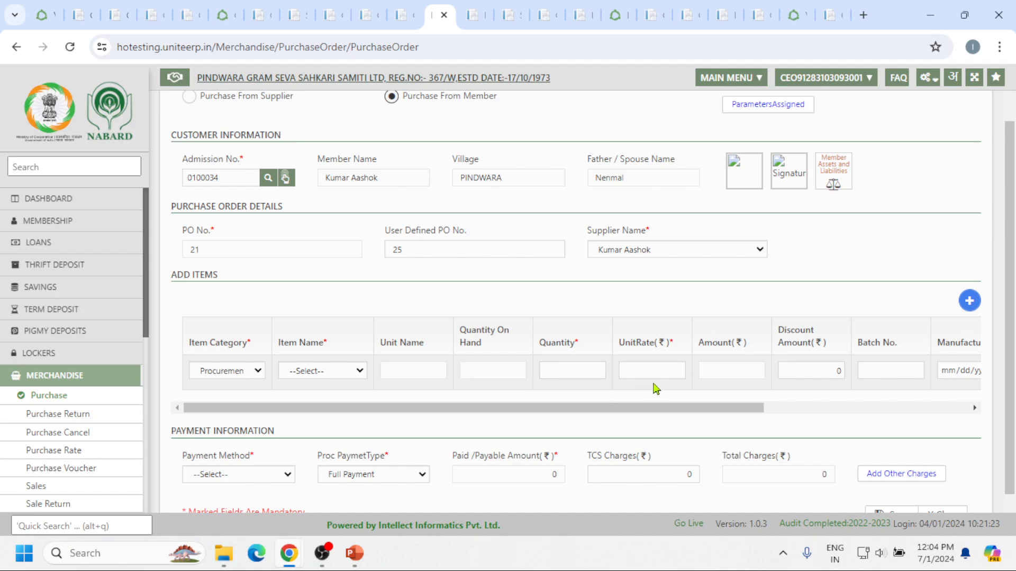
# - Check the payment method and procurement payment type choices in the payment information
pyautogui.scroll(-1, 912, 369)
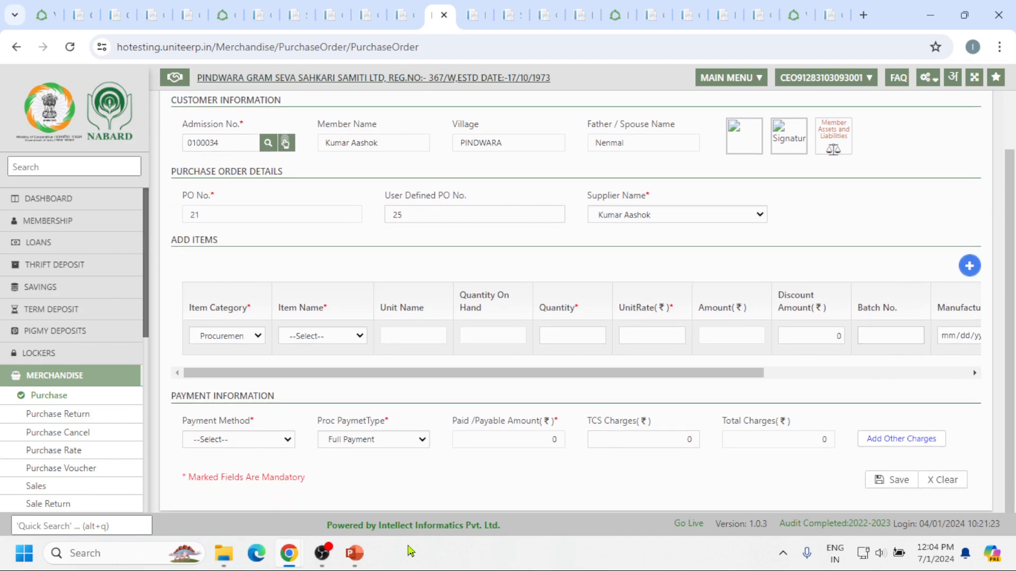
pyautogui.click(281, 441)
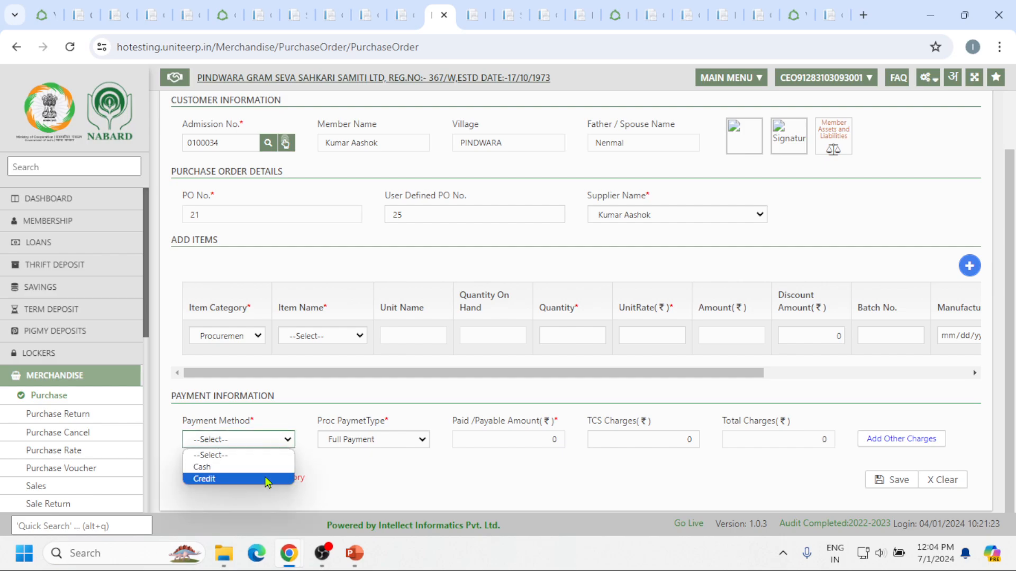
pyautogui.click(402, 461)
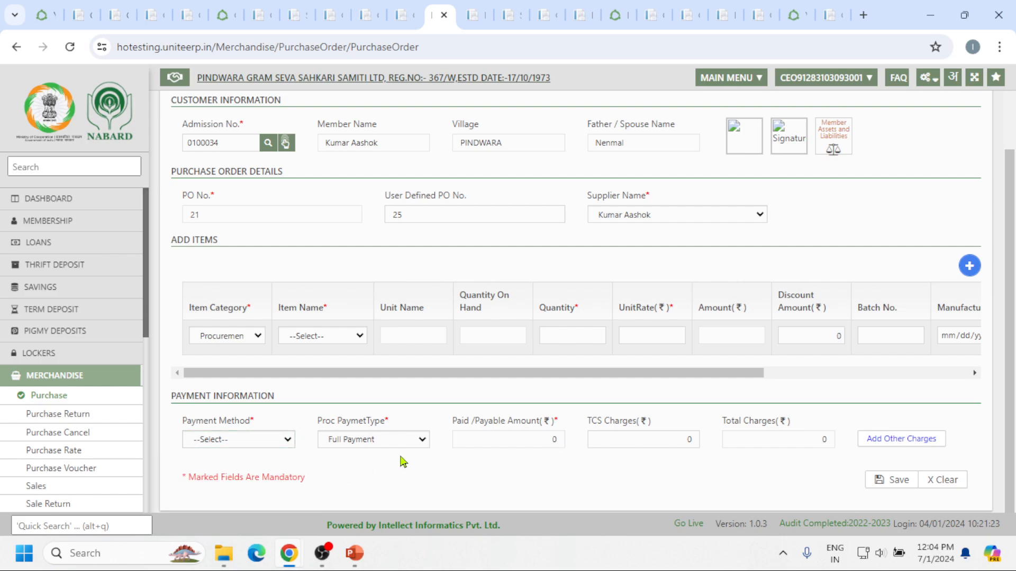
pyautogui.click(386, 442)
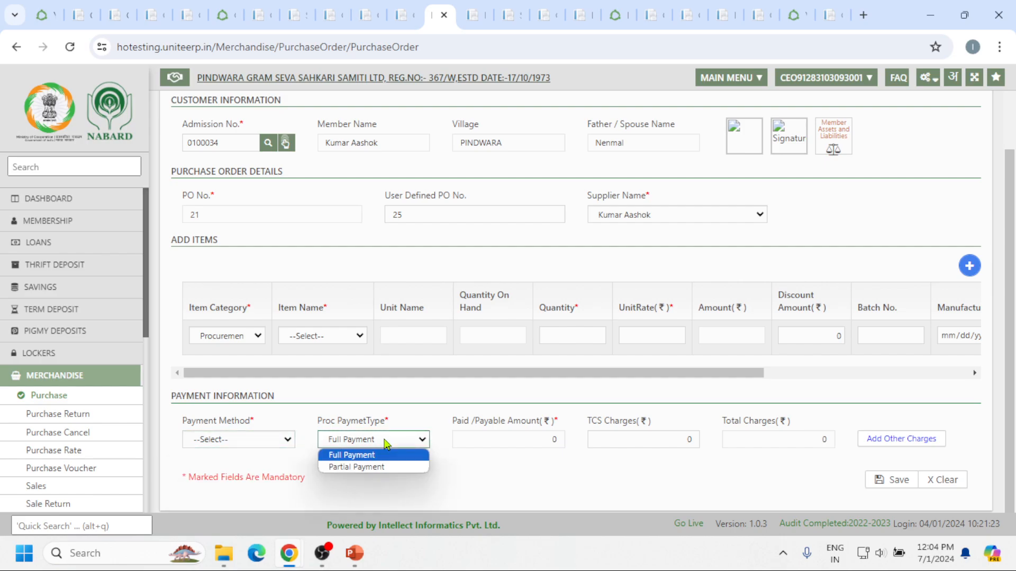
pyautogui.click(398, 463)
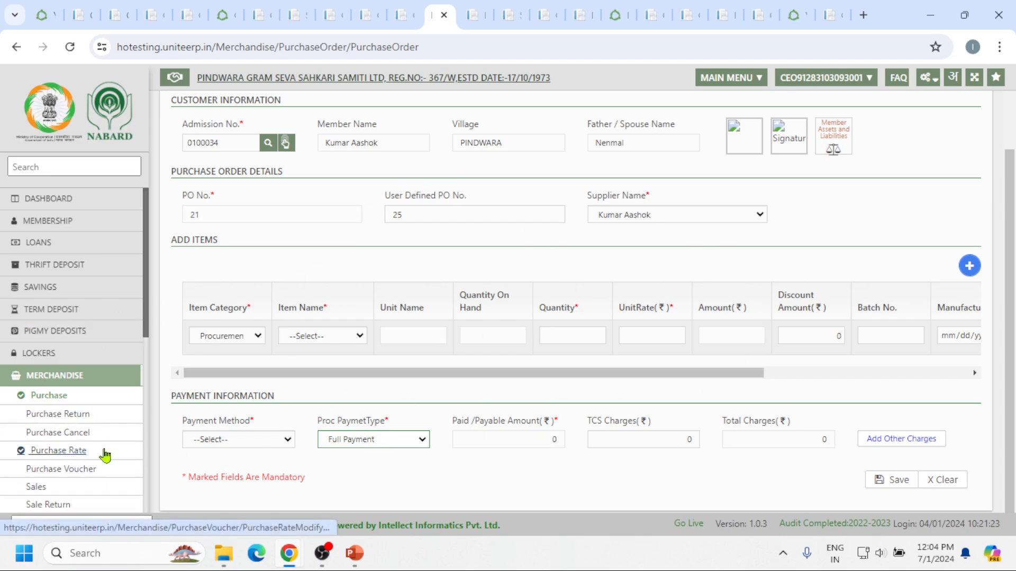
# - View the blank Merchandise purchase form and the one opened from the Procurement workflow
pyautogui.click(68, 394)
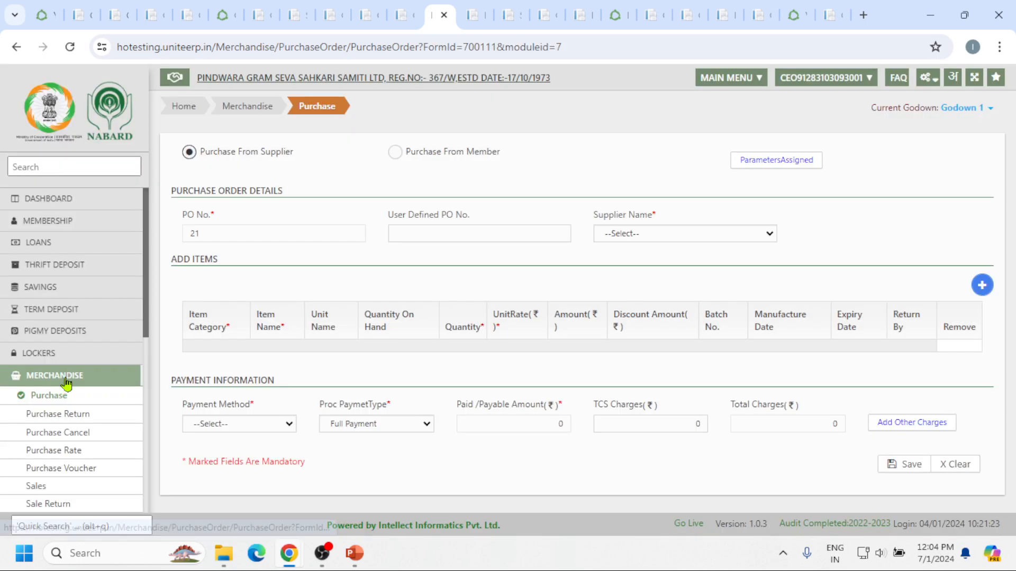
pyautogui.scroll(-5, 65, 378)
pyautogui.click(41, 361)
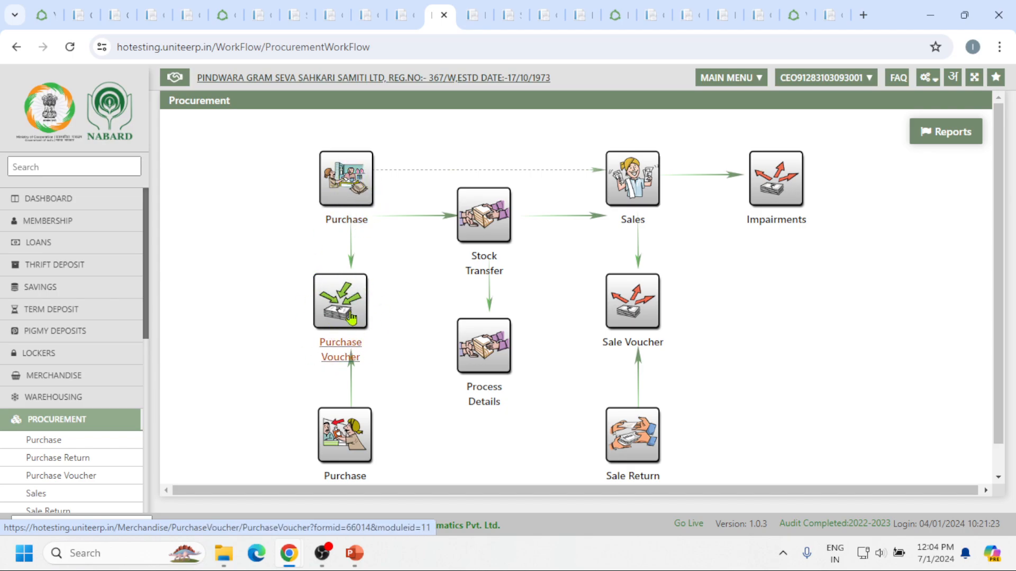
pyautogui.click(353, 186)
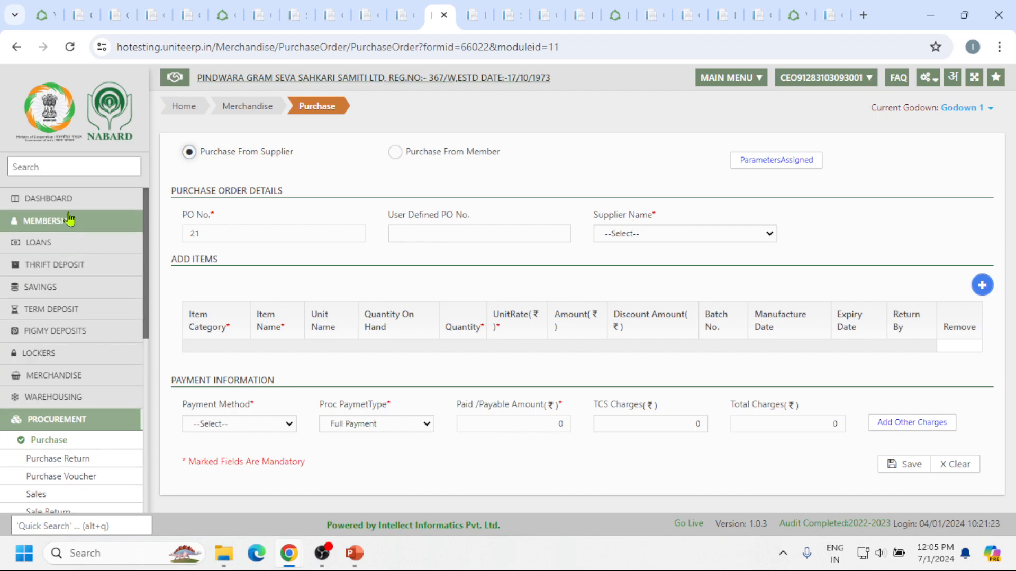
# - Open the FAS Chart of Accounts from the configuration options and expand Trade Income under Income to view its ledgers
pyautogui.click(42, 199)
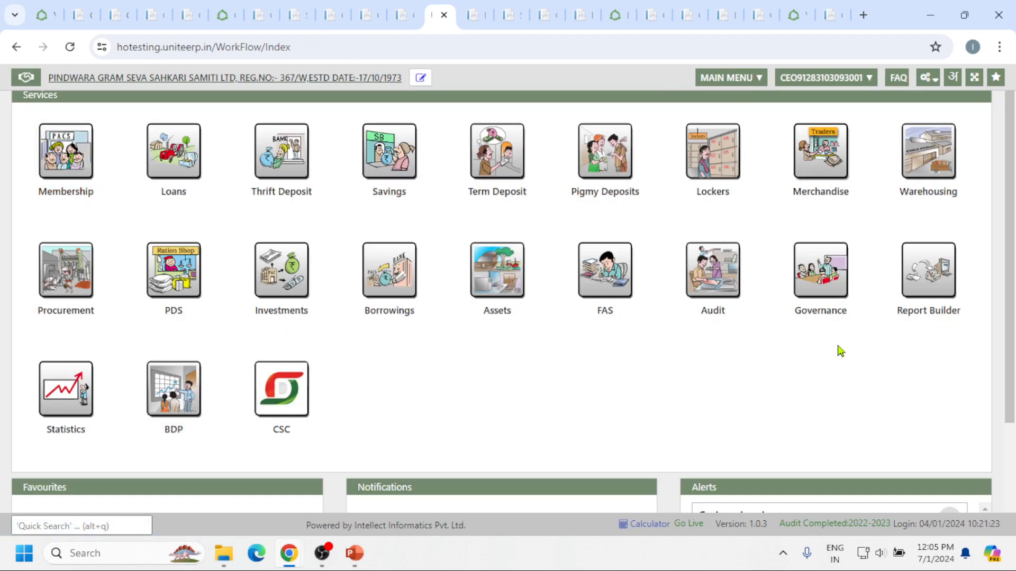
pyautogui.click(926, 79)
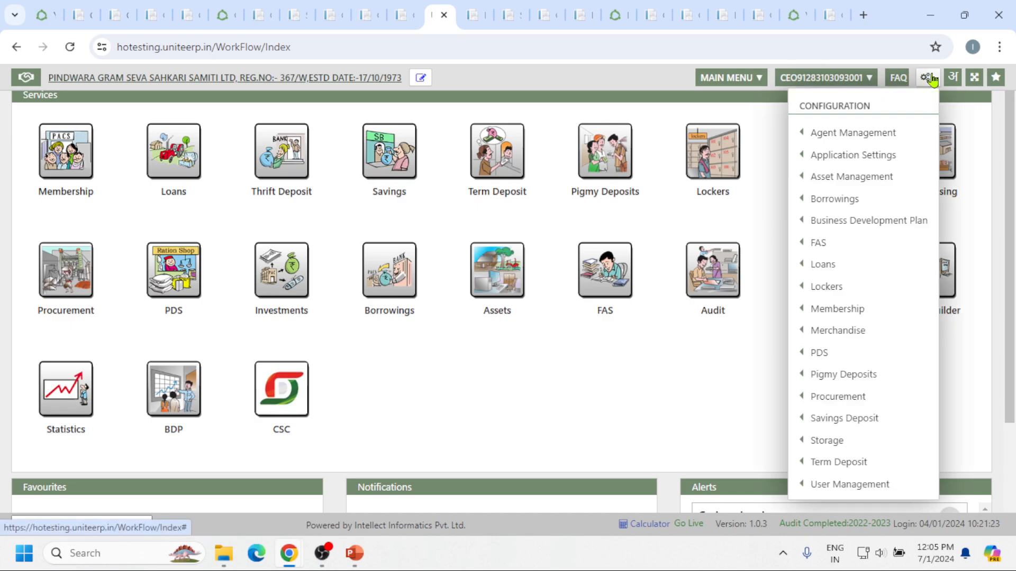
pyautogui.moveTo(820, 242)
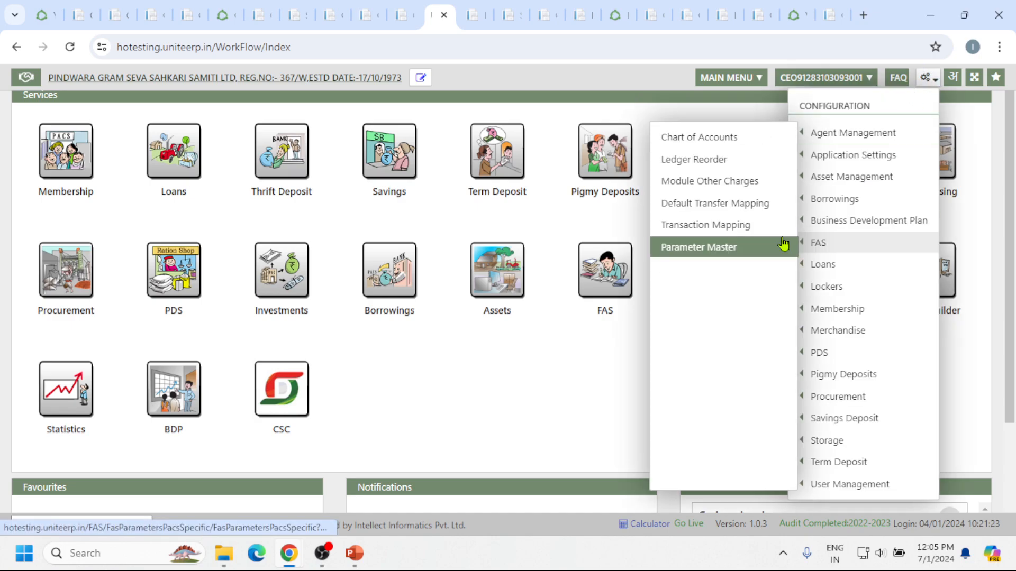
pyautogui.click(716, 138)
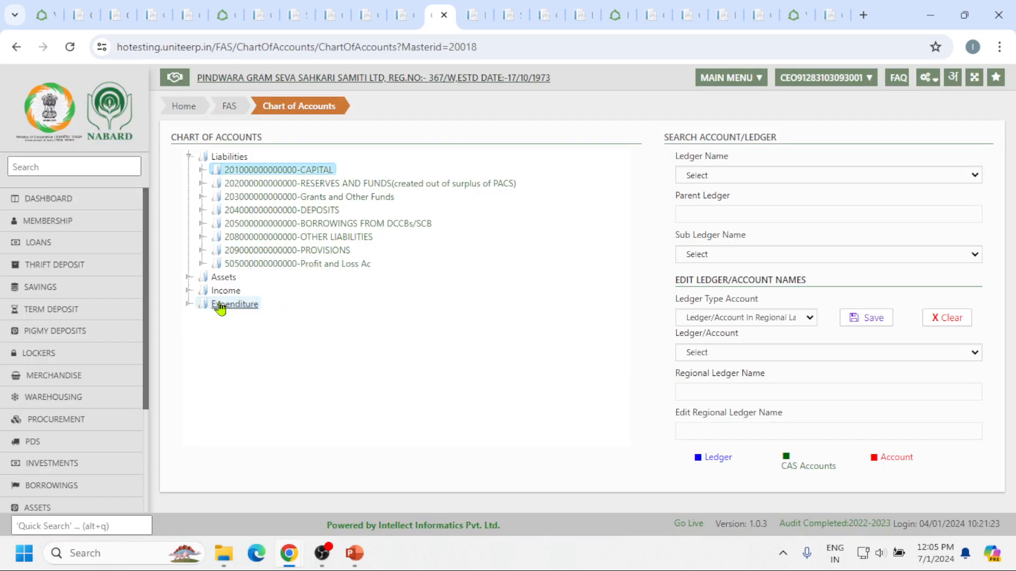
pyautogui.click(188, 291)
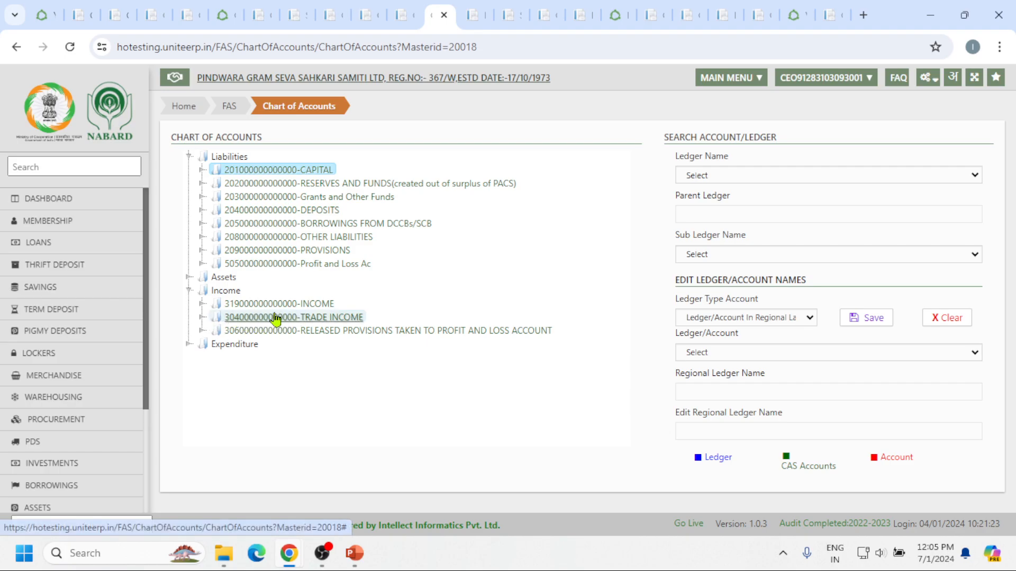
pyautogui.click(204, 317)
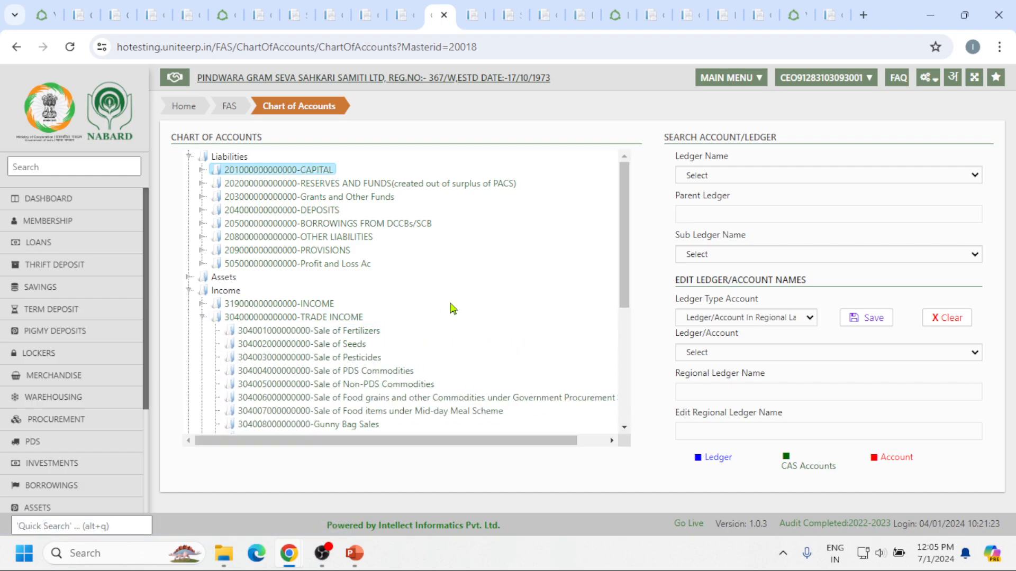
pyautogui.scroll(-3, 450, 304)
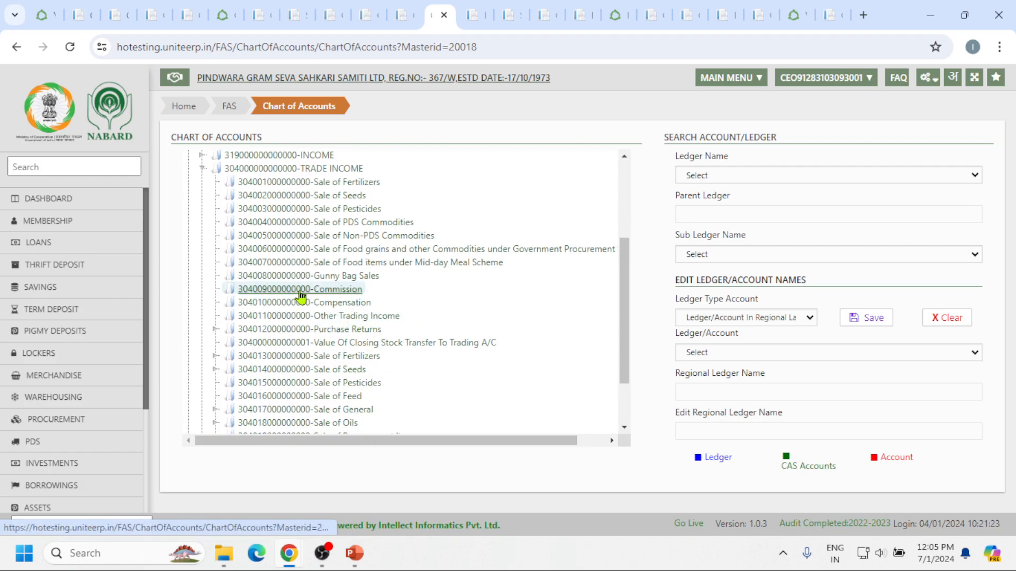
# - Fill in a new account named "procurment commisision" under the Commission ledger and close the details without creating it
pyautogui.rightClick(332, 291)
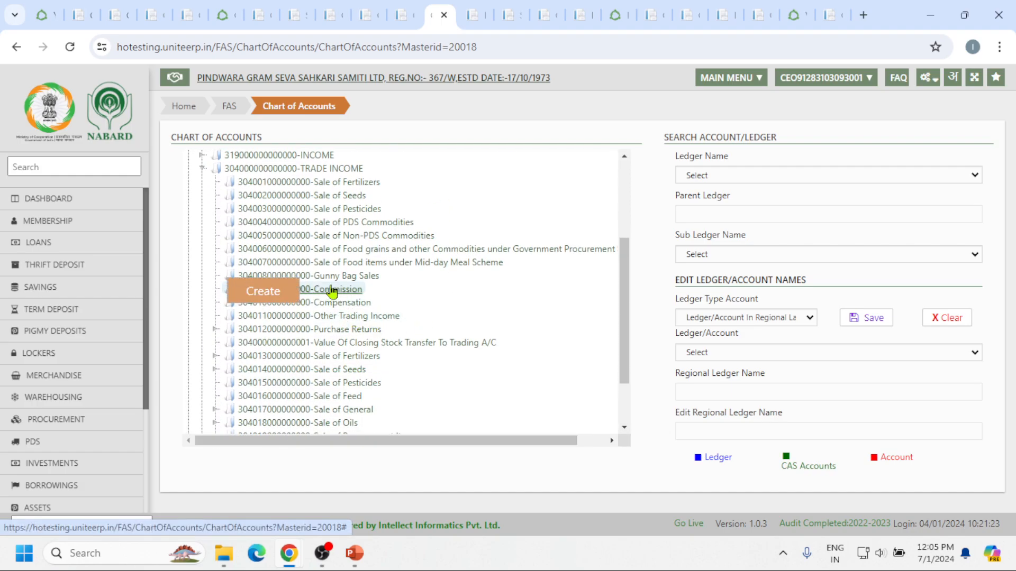
pyautogui.click(270, 293)
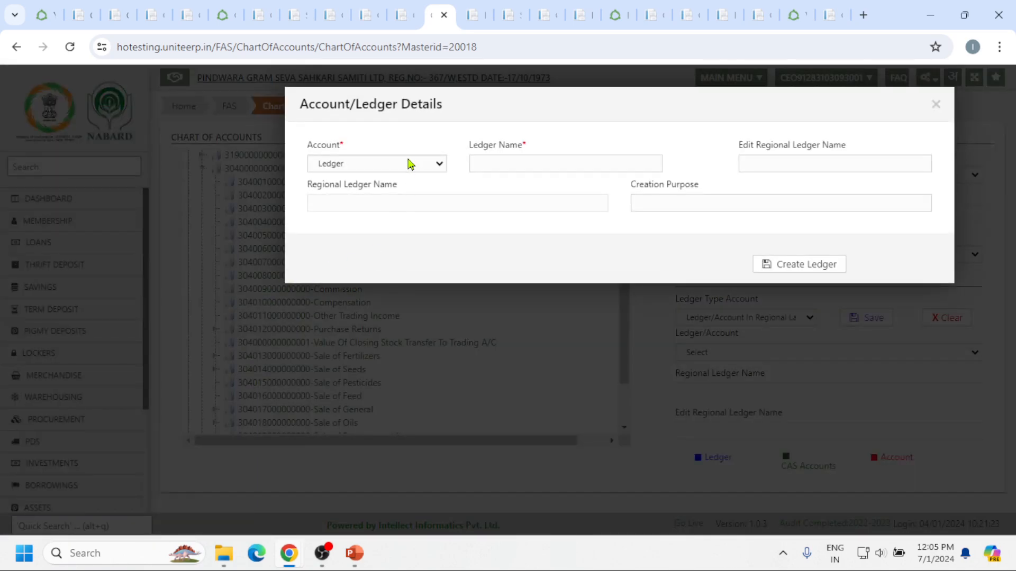
pyautogui.click(407, 164)
pyautogui.click(407, 191)
pyautogui.click(518, 160)
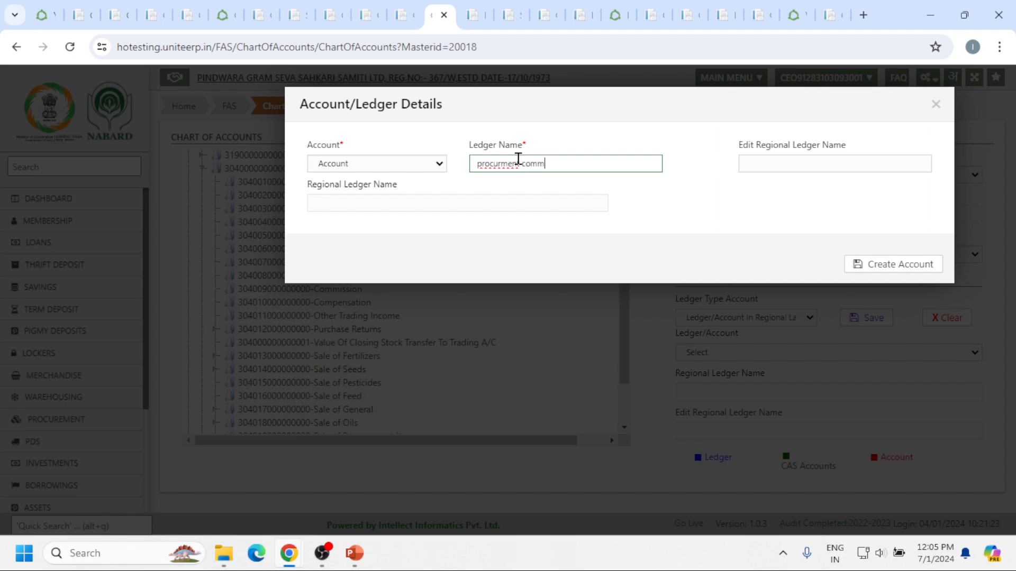
pyautogui.press('Tab')
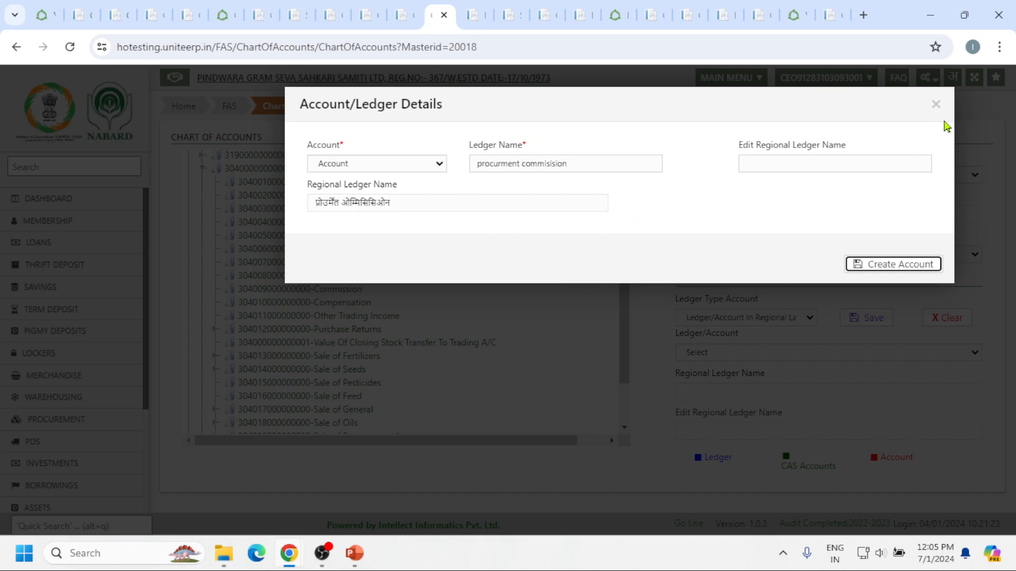
pyautogui.click(937, 105)
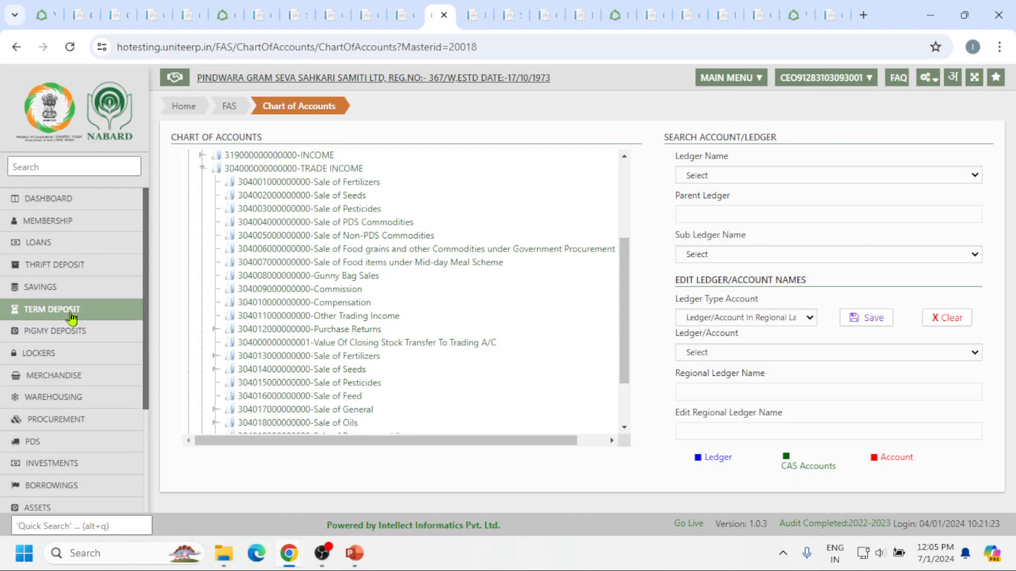
# - Open the FAS Other Transfer voucher, decline the day book date prompt, and add a receipt/credit row
pyautogui.scroll(-3, 71, 320)
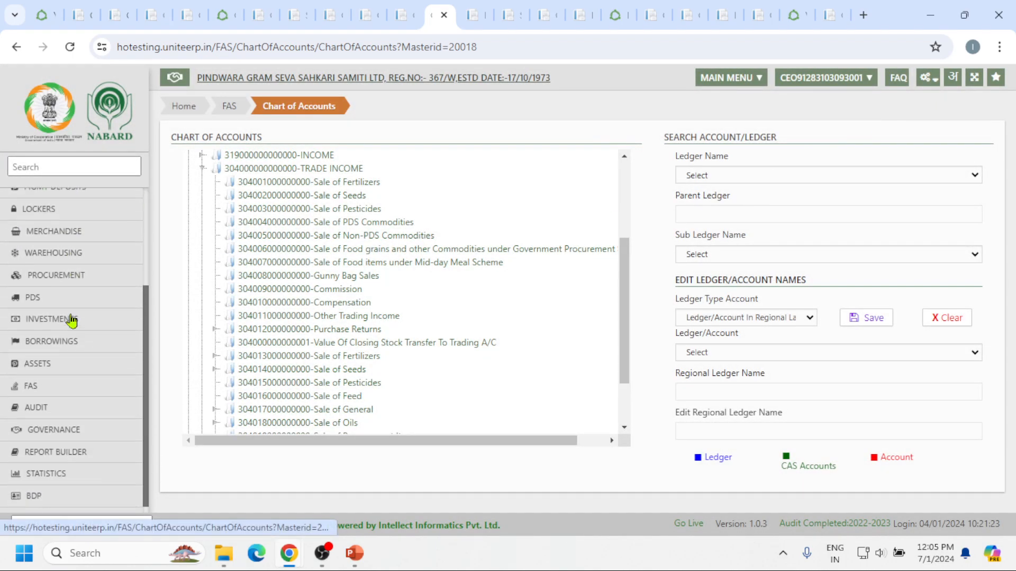
pyautogui.click(44, 385)
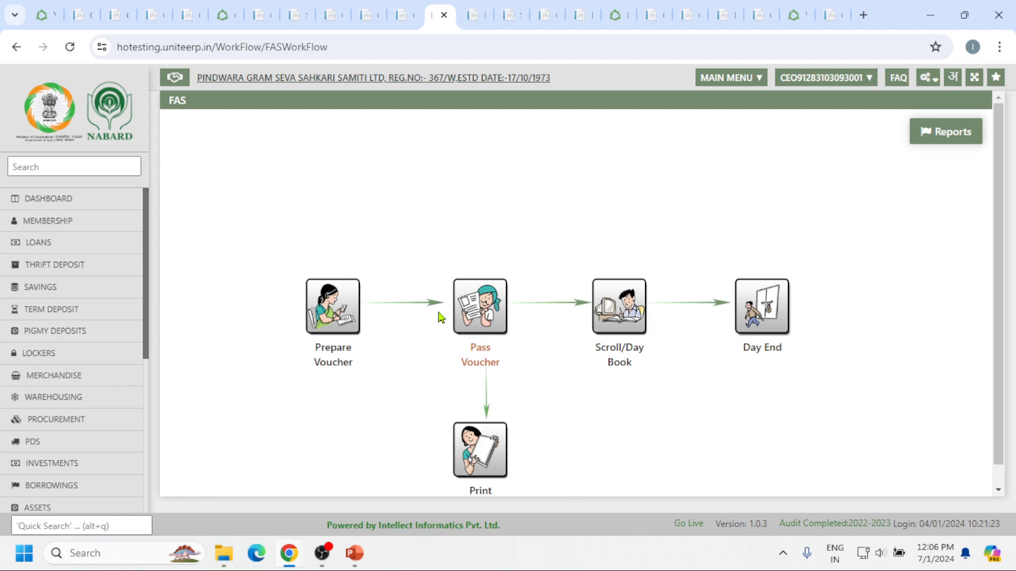
pyautogui.click(341, 333)
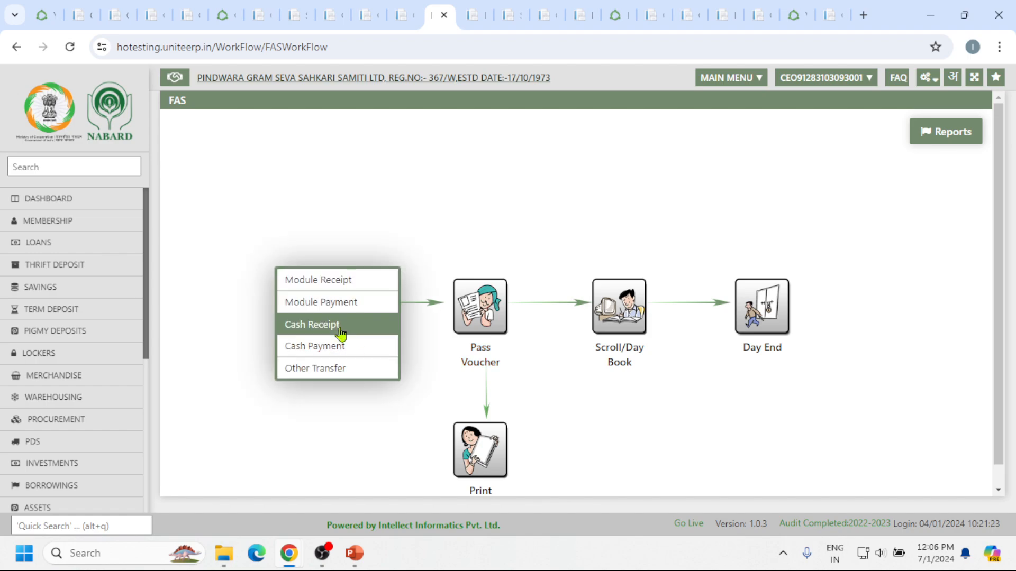
pyautogui.click(351, 371)
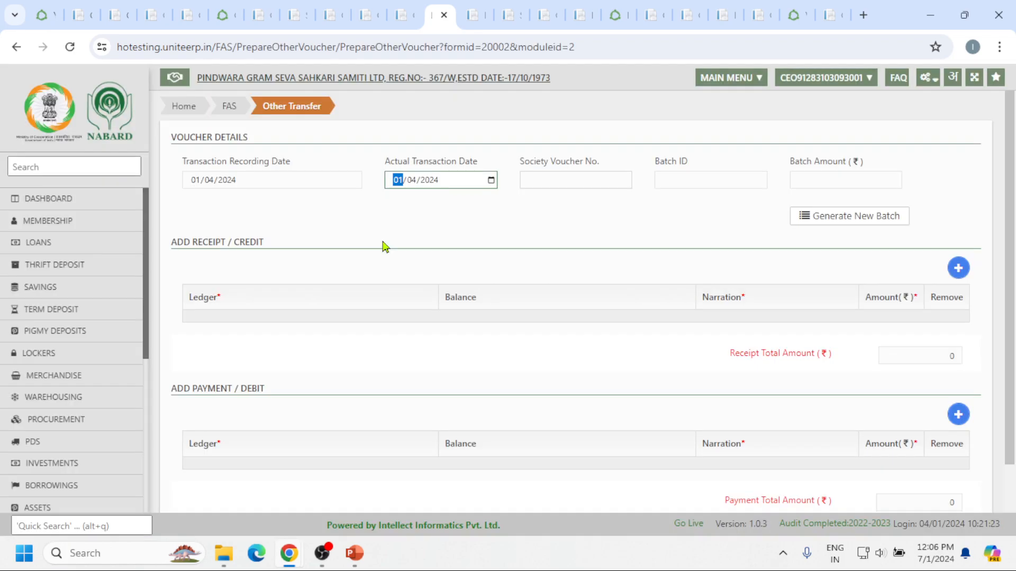
pyautogui.click(958, 267)
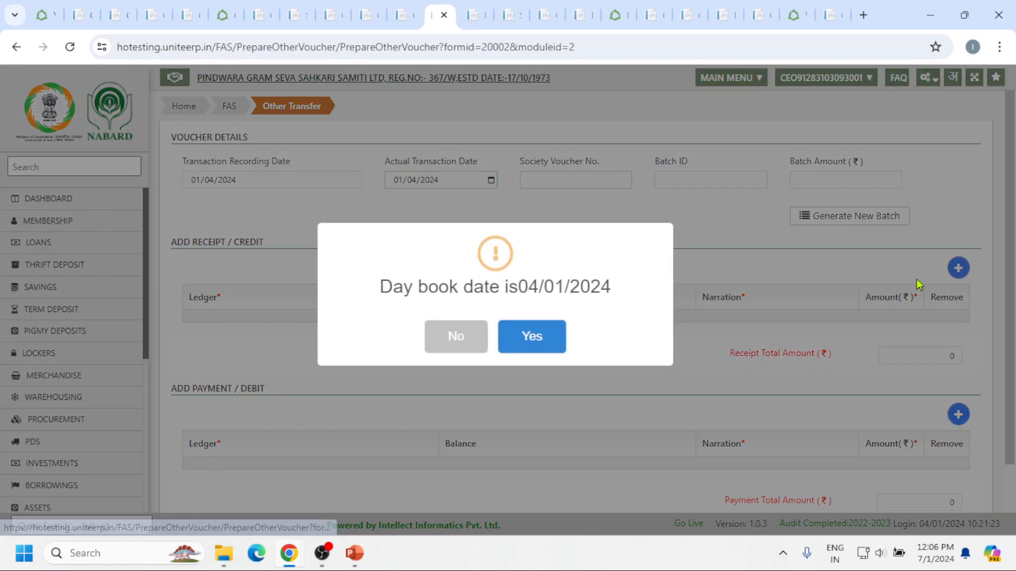
pyautogui.click(475, 341)
pyautogui.click(958, 268)
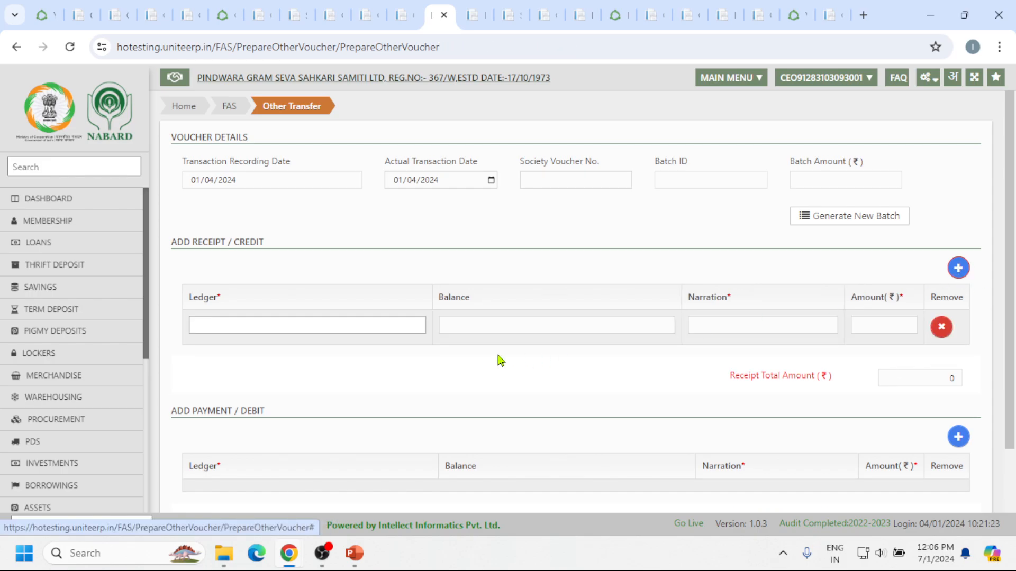
pyautogui.click(370, 331)
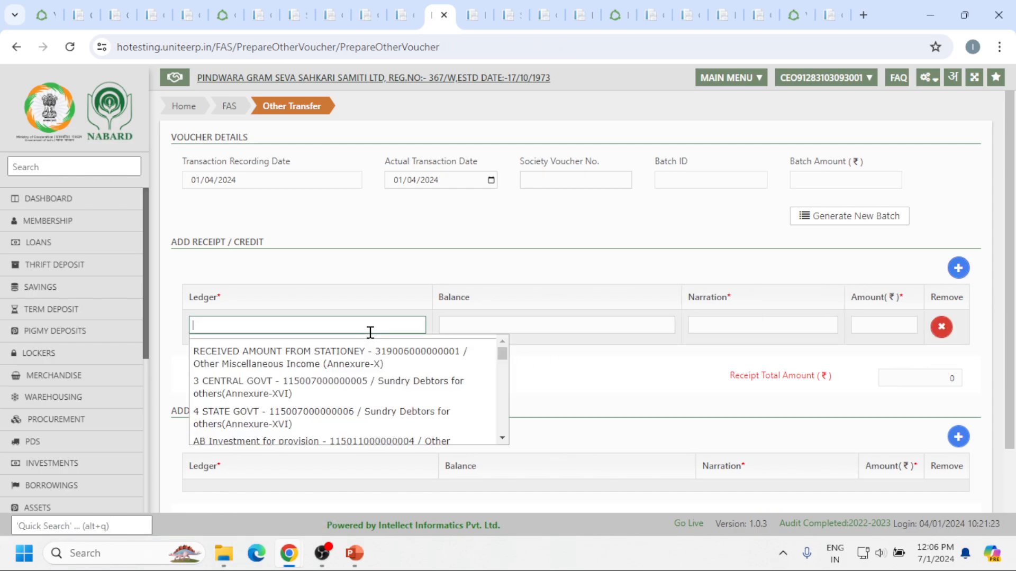
# - Search the receipt row's ledger list for "comm" and clear the search text
pyautogui.write('comms')
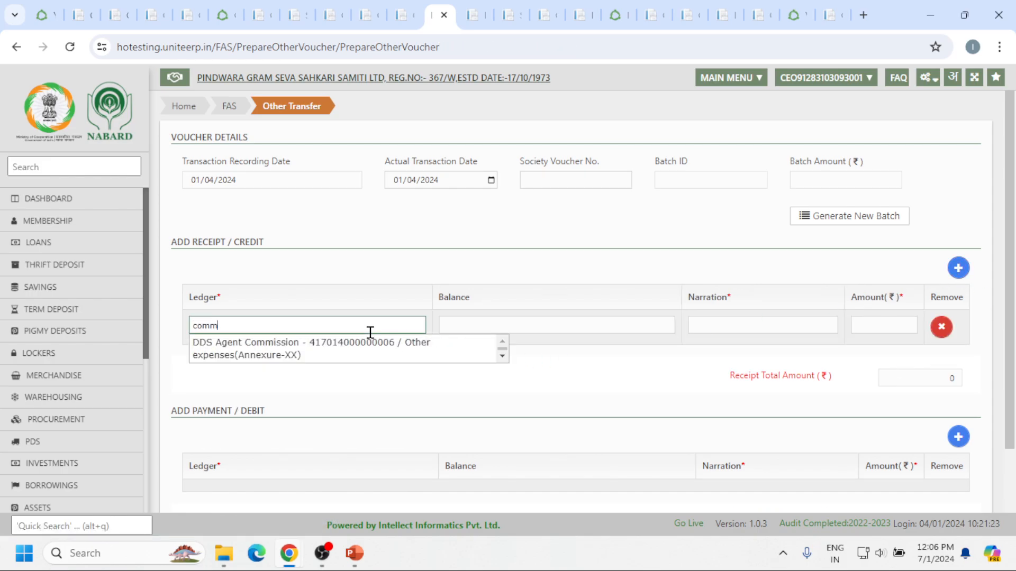
pyautogui.press('BackSpace')
pyautogui.press('BackSpace')
pyautogui.press('BackSpace')
pyautogui.press('BackSpace')
pyautogui.press('BackSpace')
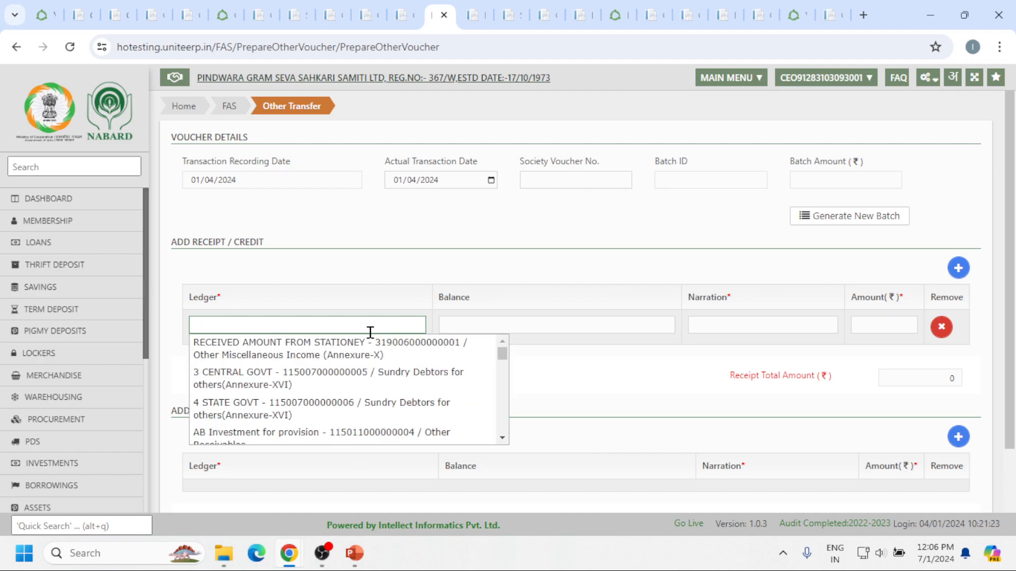
# - Fill the receipt row with the RECEIVED AMOUNT FROM STATIONEY ledger, narration "commision received govt" and amount 50000
pyautogui.click(264, 355)
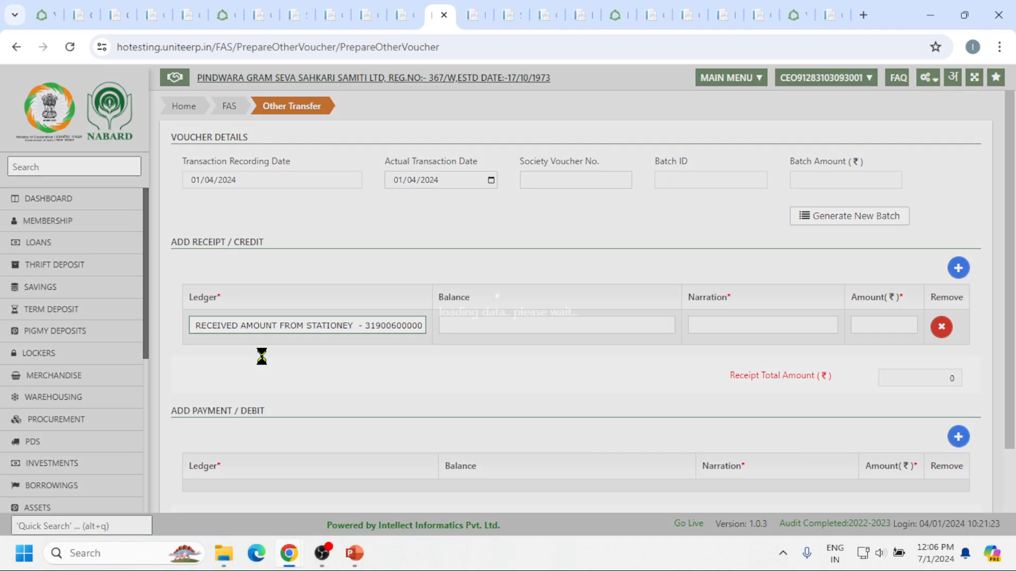
pyautogui.click(749, 332)
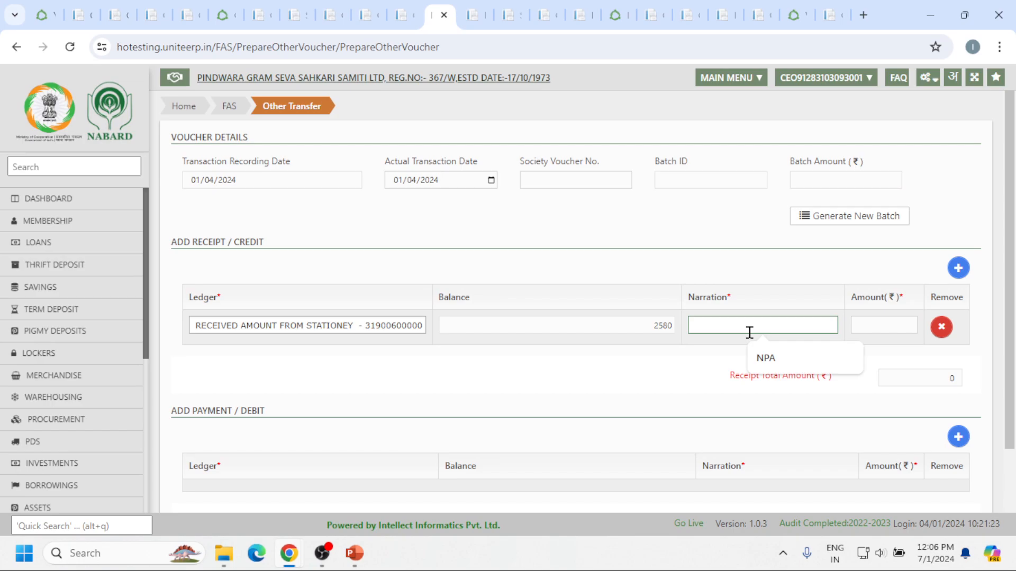
pyautogui.write('commision received govt')
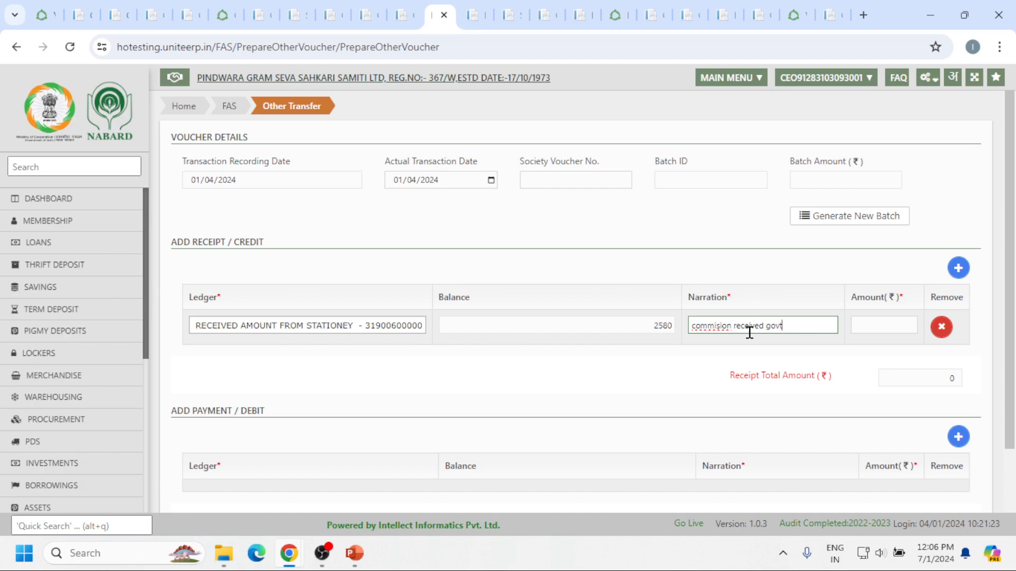
pyautogui.press('Tab')
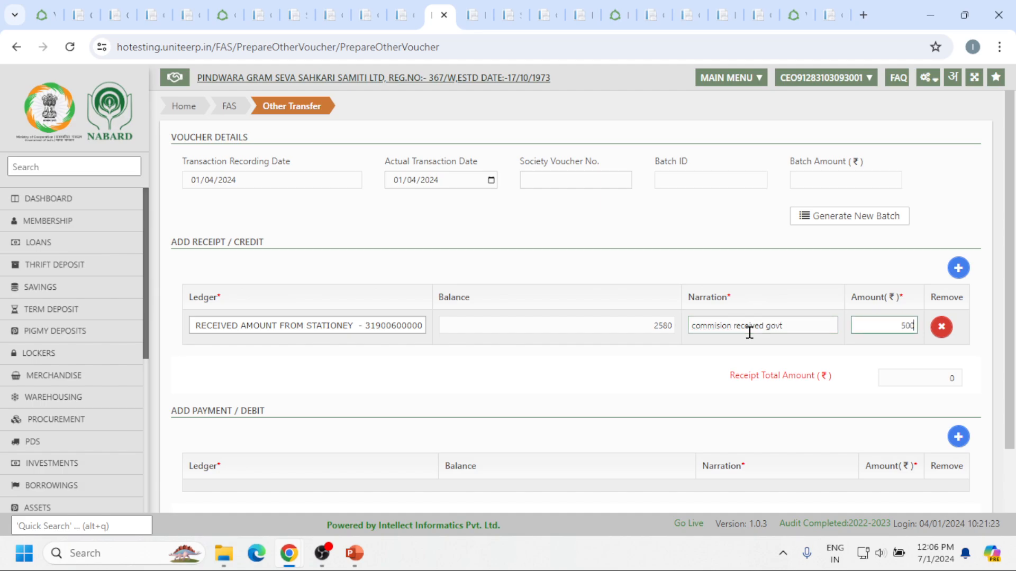
pyautogui.click(764, 370)
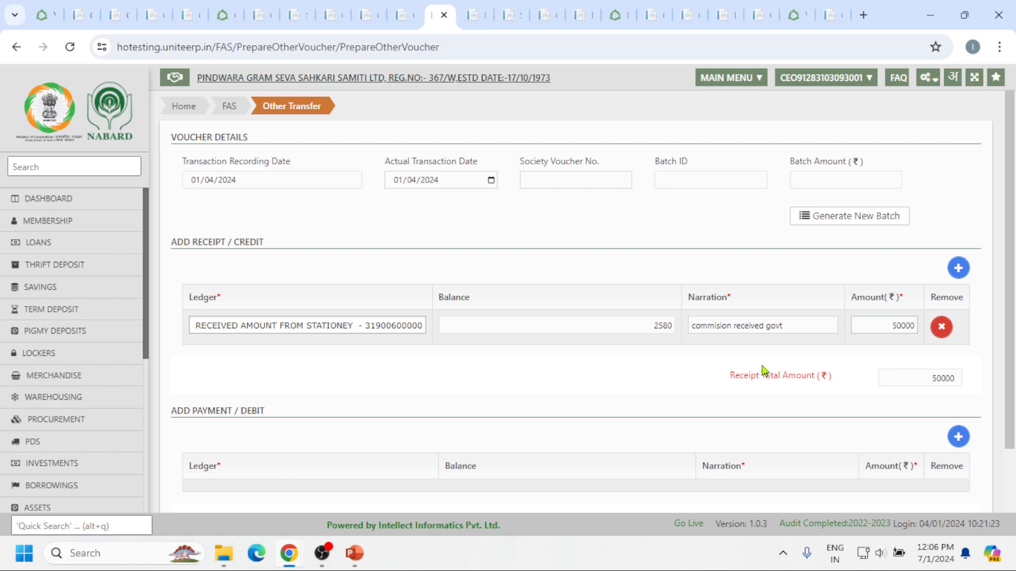
# - Add a payment/debit row with the HDFC BANK ACCOUNT ledger, narration "credited SB account" and amount 50000
pyautogui.scroll(-2, 762, 367)
pyautogui.click(952, 347)
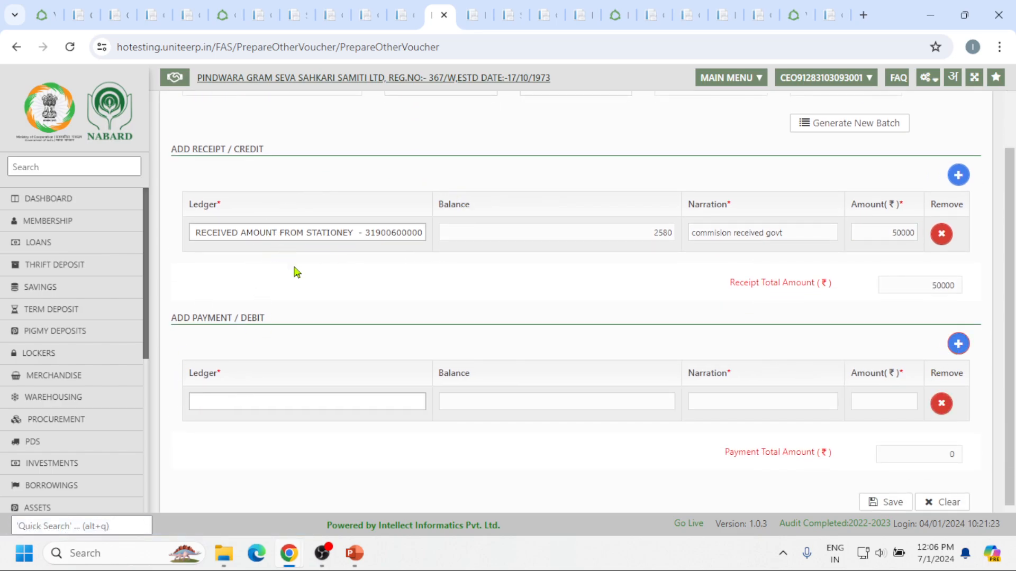
pyautogui.click(276, 404)
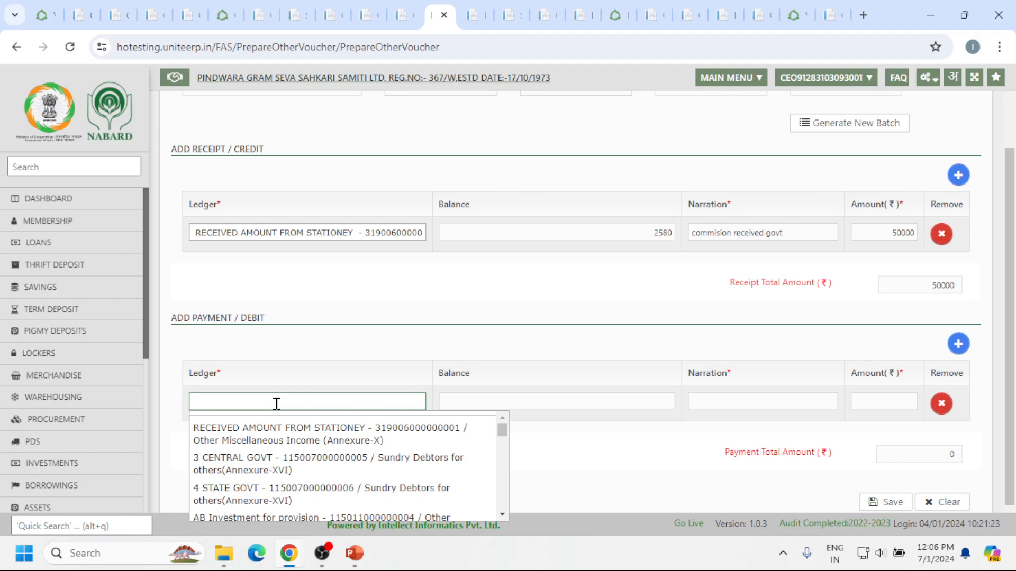
pyautogui.write('savin')
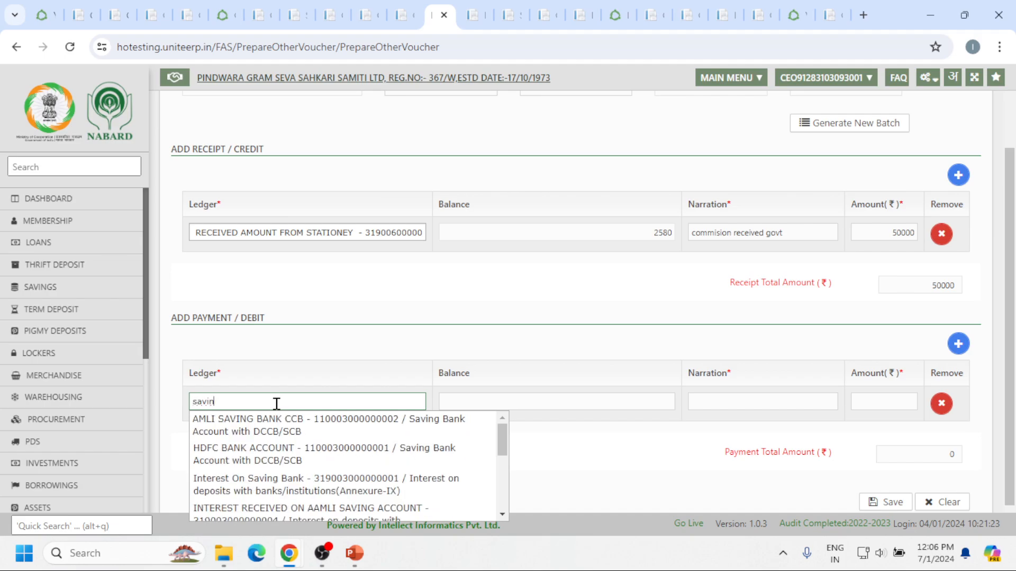
pyautogui.click(285, 452)
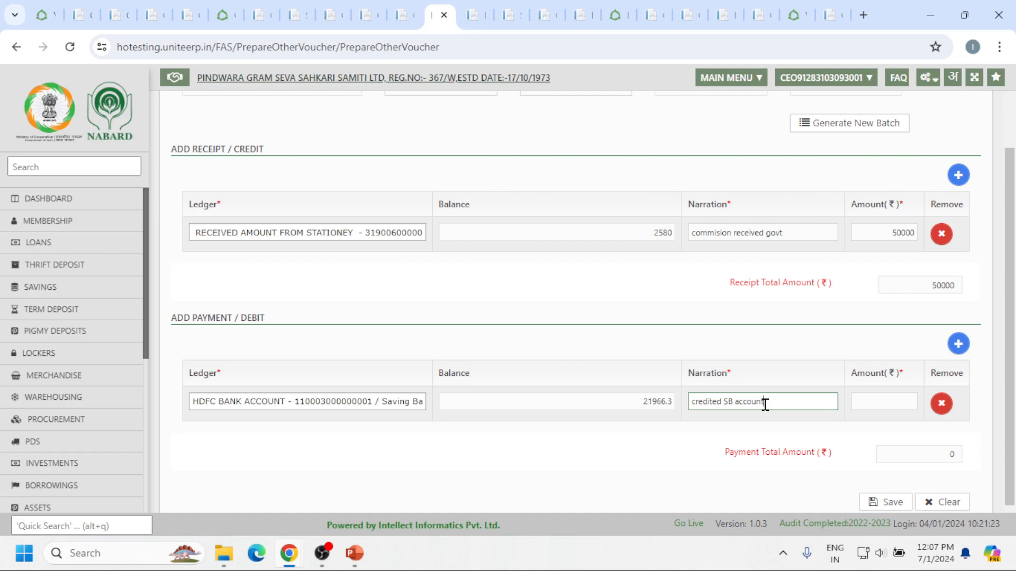
pyautogui.click(869, 406)
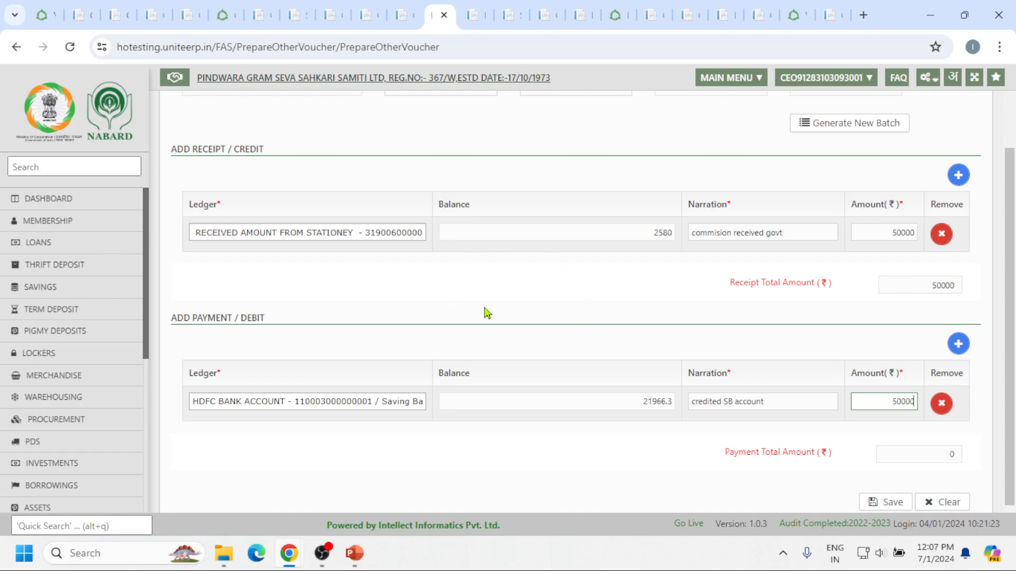
# - Review the receipt and payment entries and save the Other Transfer voucher
pyautogui.scroll(2, 467, 286)
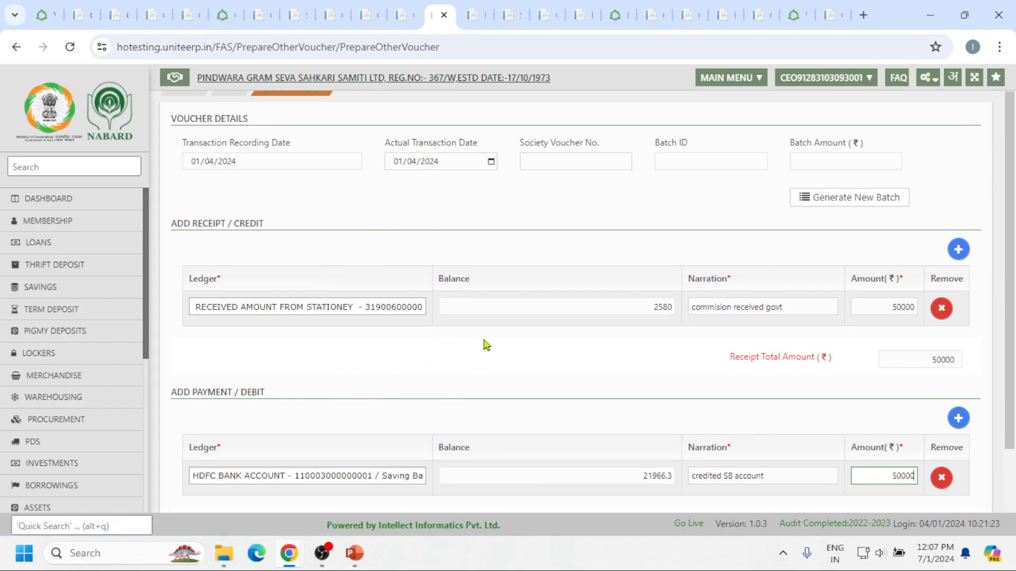
pyautogui.scroll(-2, 299, 272)
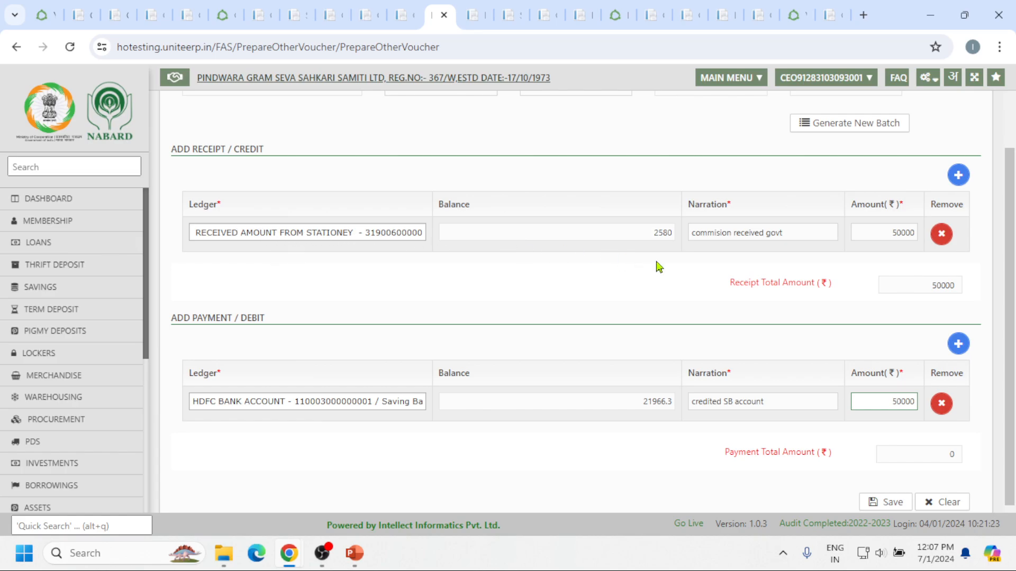
pyautogui.scroll(-1, 659, 266)
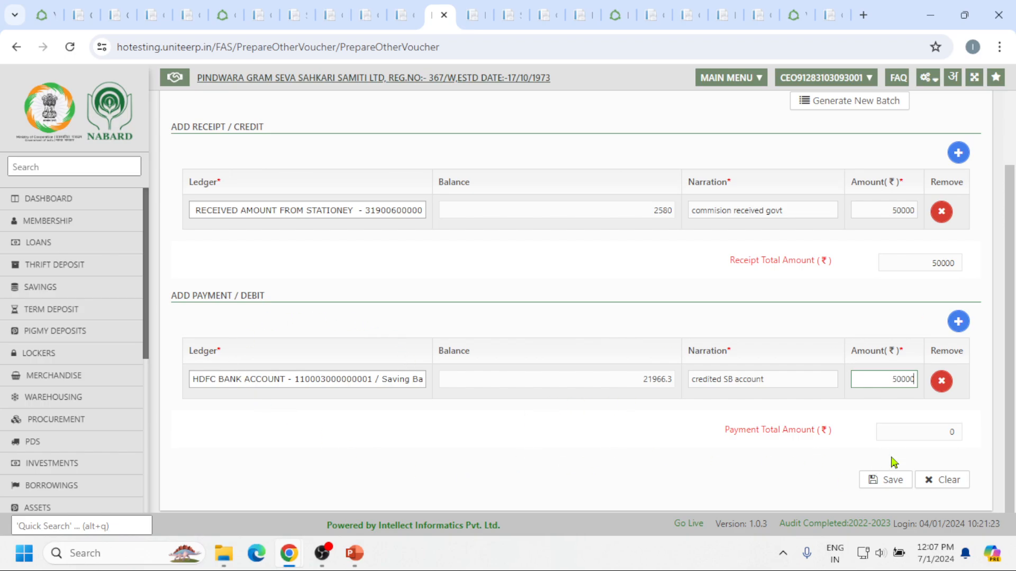
pyautogui.click(895, 482)
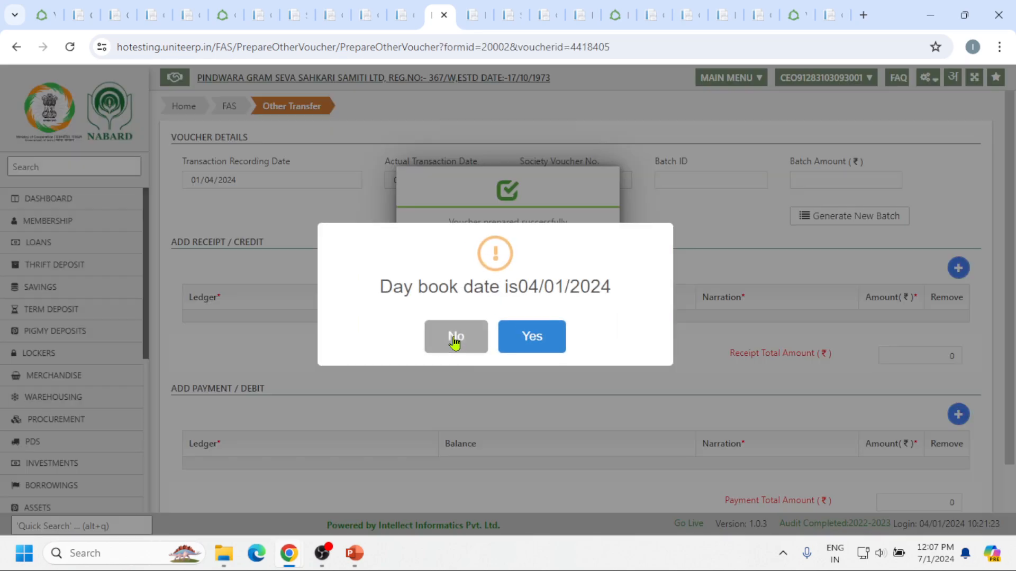
# - Answer No to the day book date question, acknowledge the prepared voucher and close its print preview
pyautogui.click(455, 339)
pyautogui.click(507, 257)
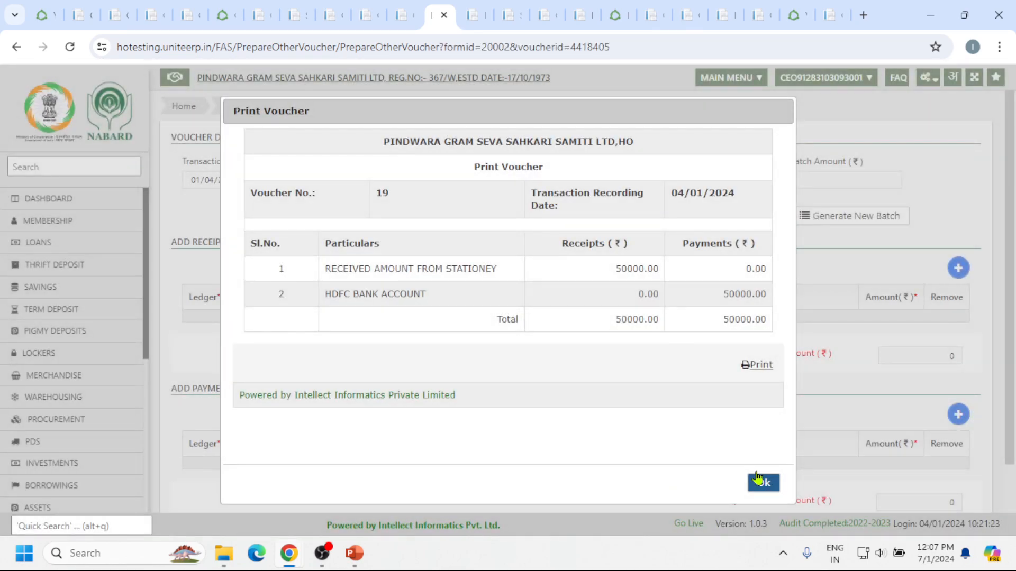
pyautogui.click(762, 483)
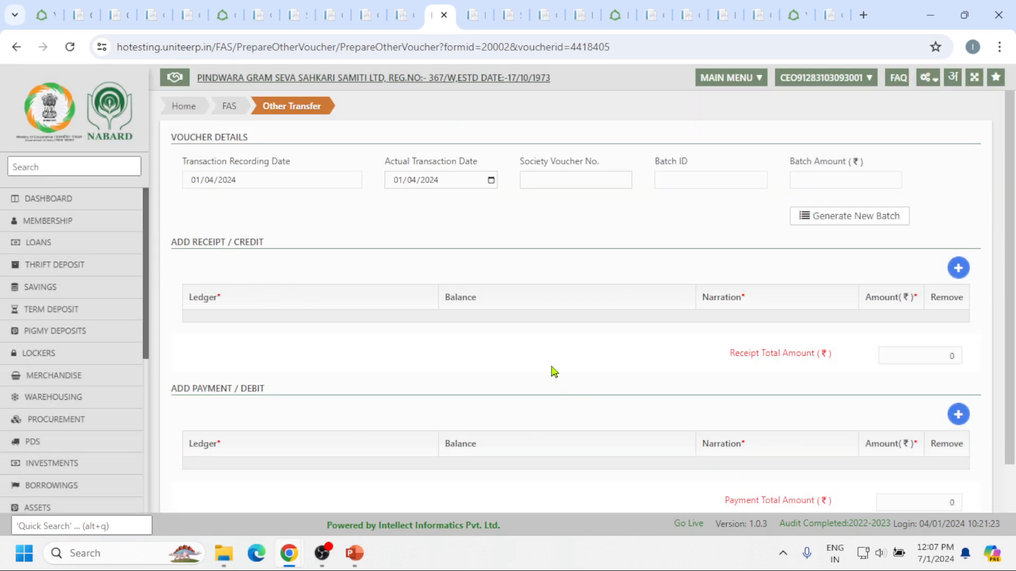
# - Open the FAS Chart of Accounts and expand Income and TRADE INCOME to examine the trading income accounts
pyautogui.scroll(-1, 67, 411)
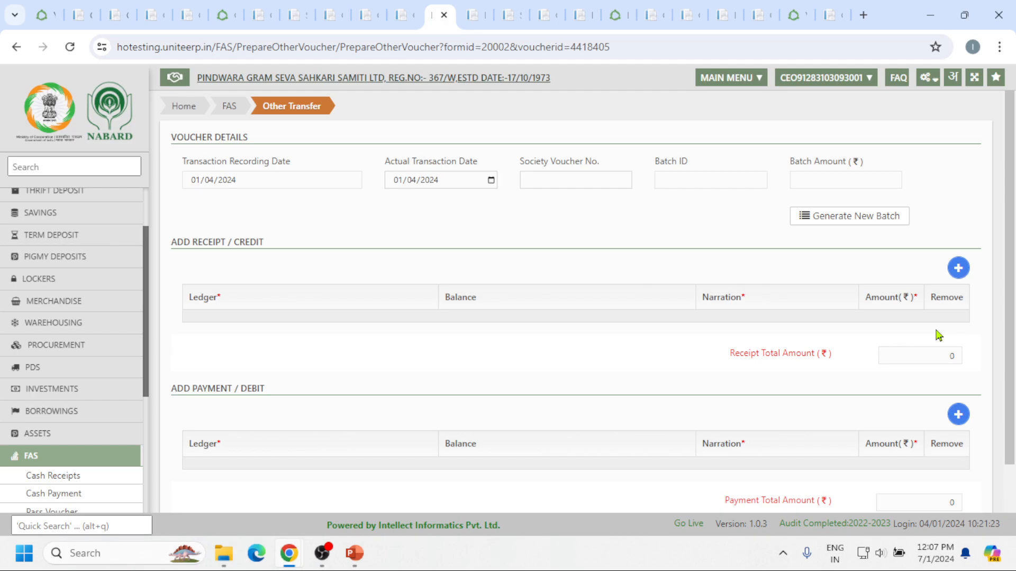
pyautogui.click(926, 78)
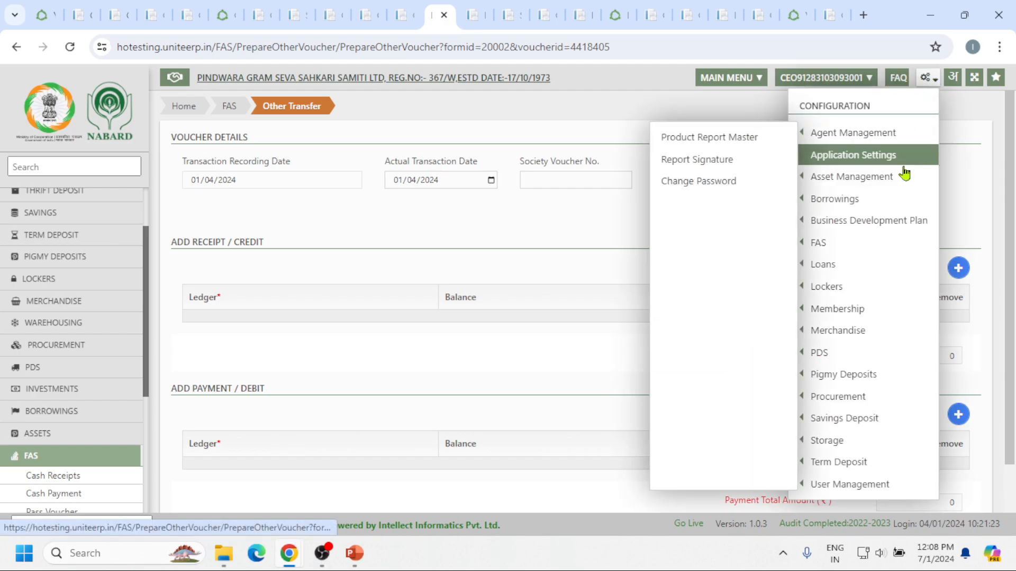
pyautogui.moveTo(873, 249)
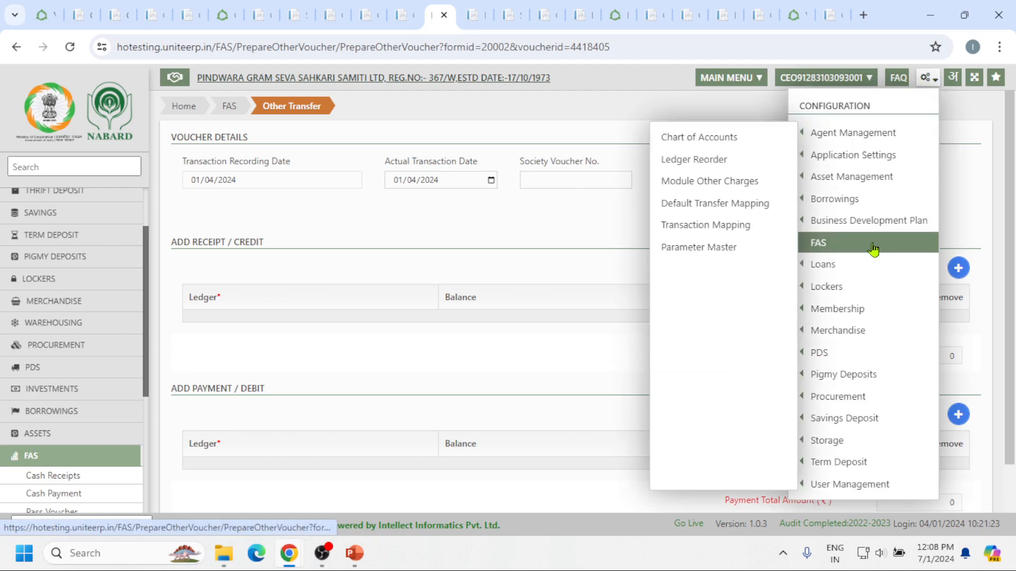
pyautogui.click(704, 138)
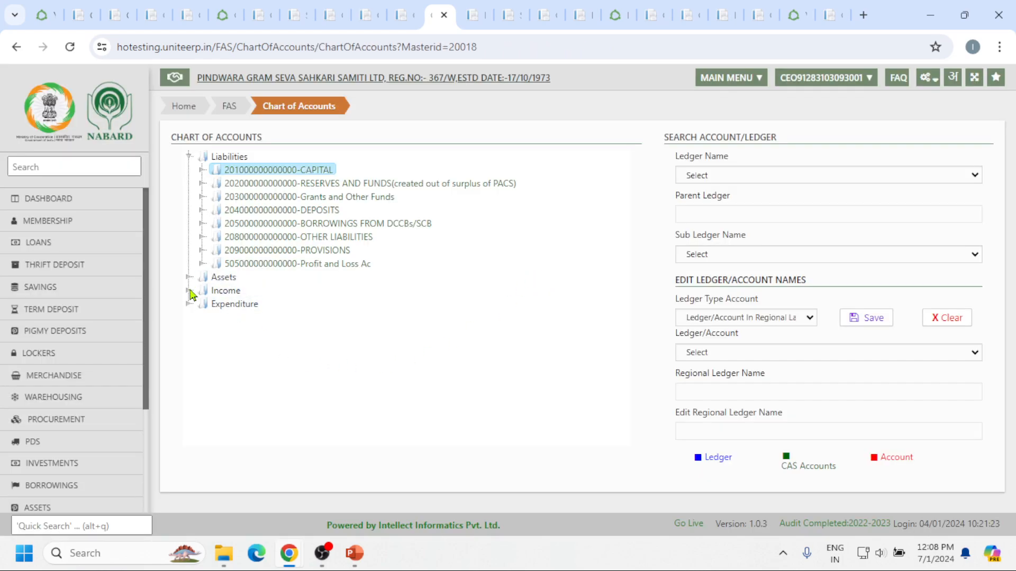
pyautogui.click(189, 290)
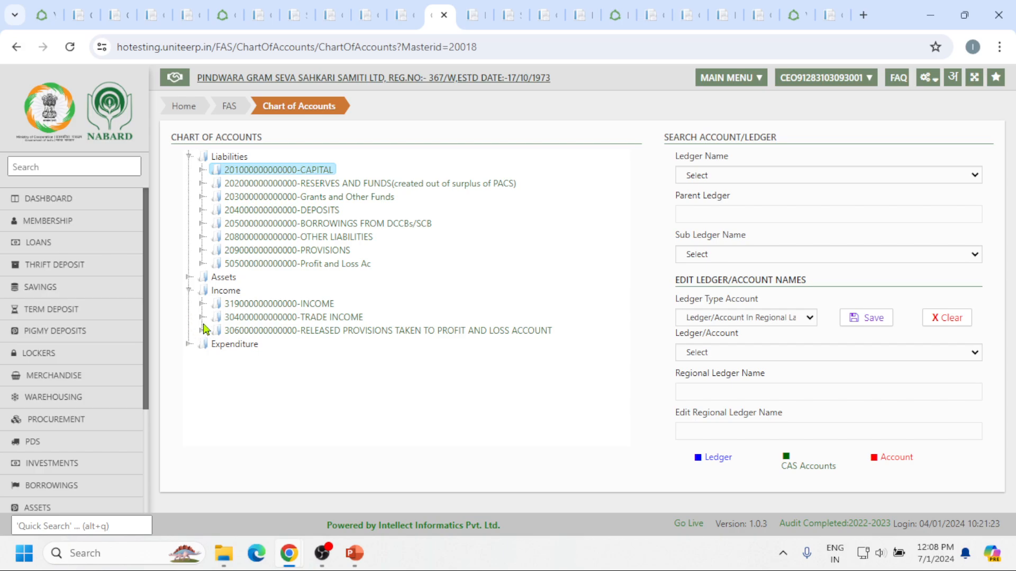
pyautogui.click(202, 317)
pyautogui.scroll(-3, 364, 331)
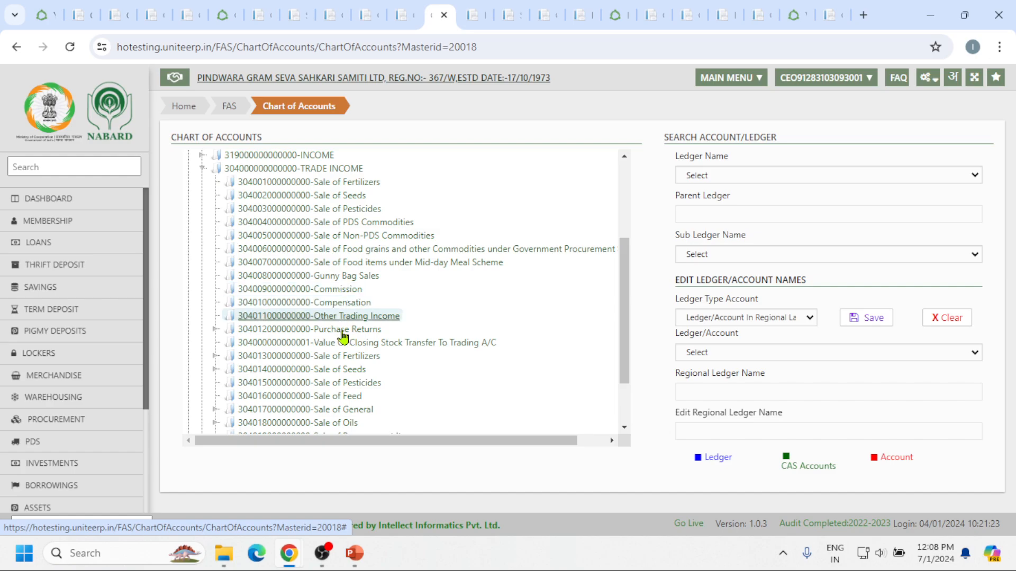
# - Open a blank Other Transfer voucher from the Prepare Voucher stage of the FAS workflow and look over its receipt and payment sections
pyautogui.scroll(-3, 79, 424)
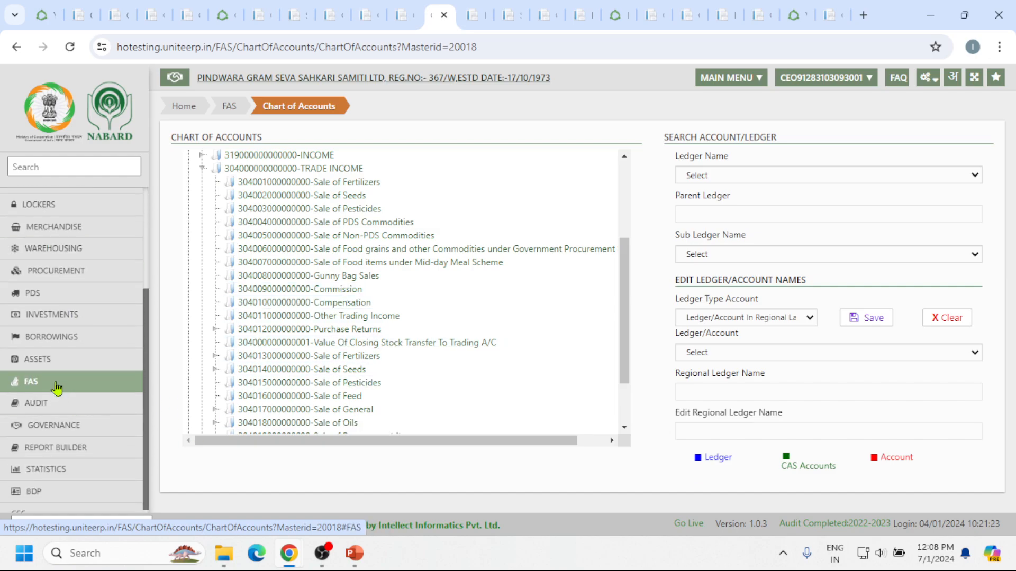
pyautogui.click(59, 389)
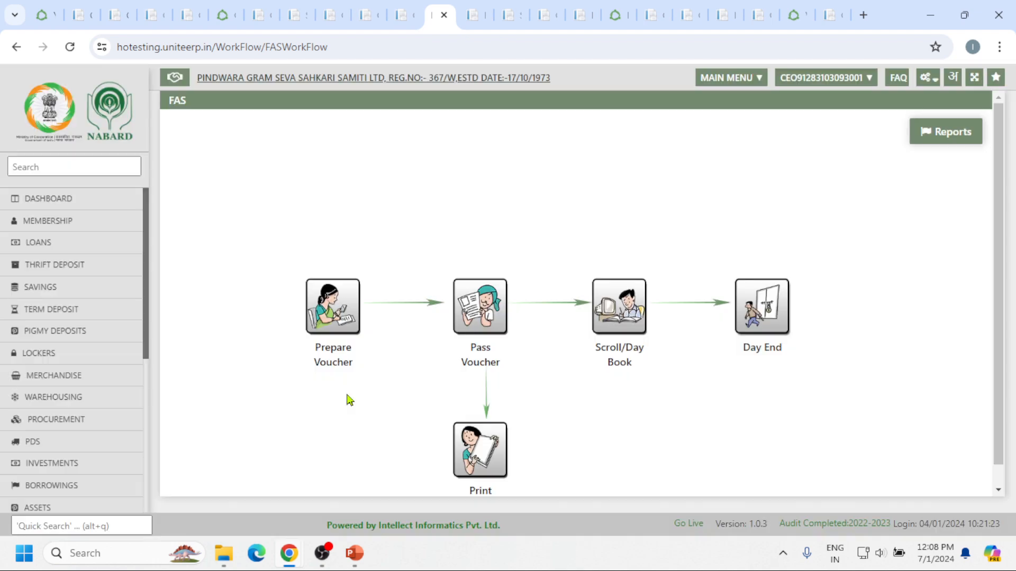
pyautogui.click(341, 328)
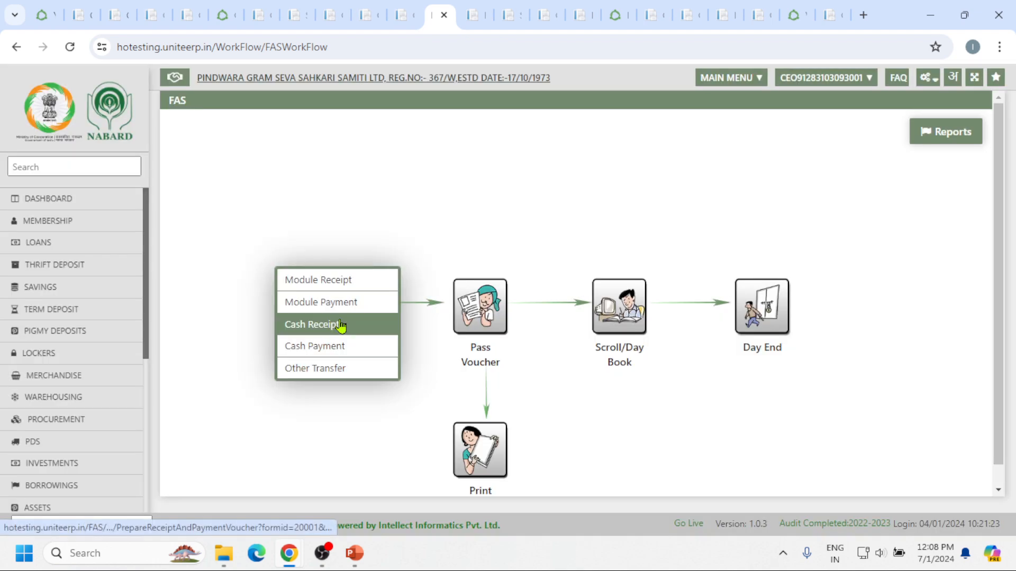
pyautogui.click(324, 371)
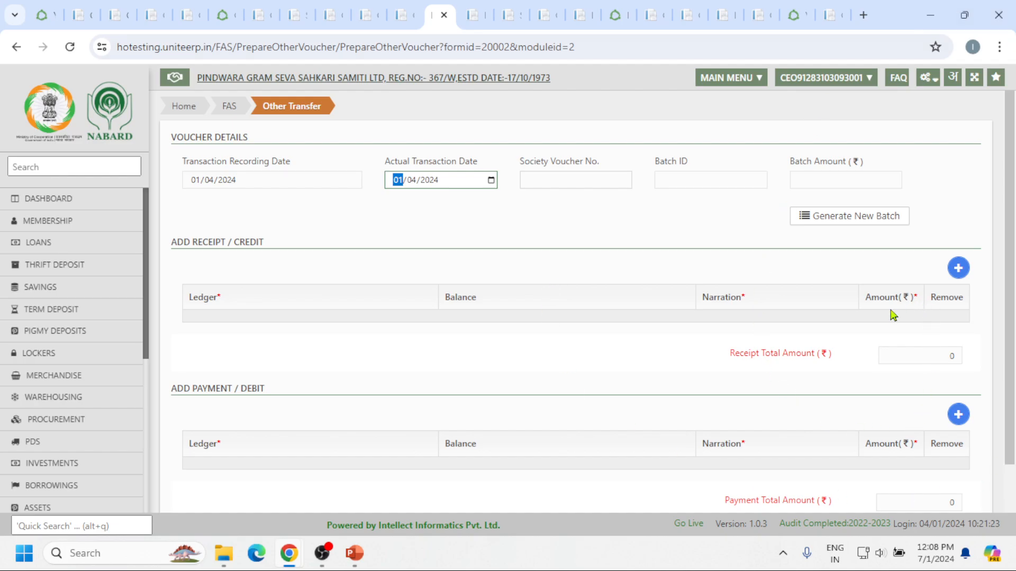
pyautogui.scroll(-1, 926, 283)
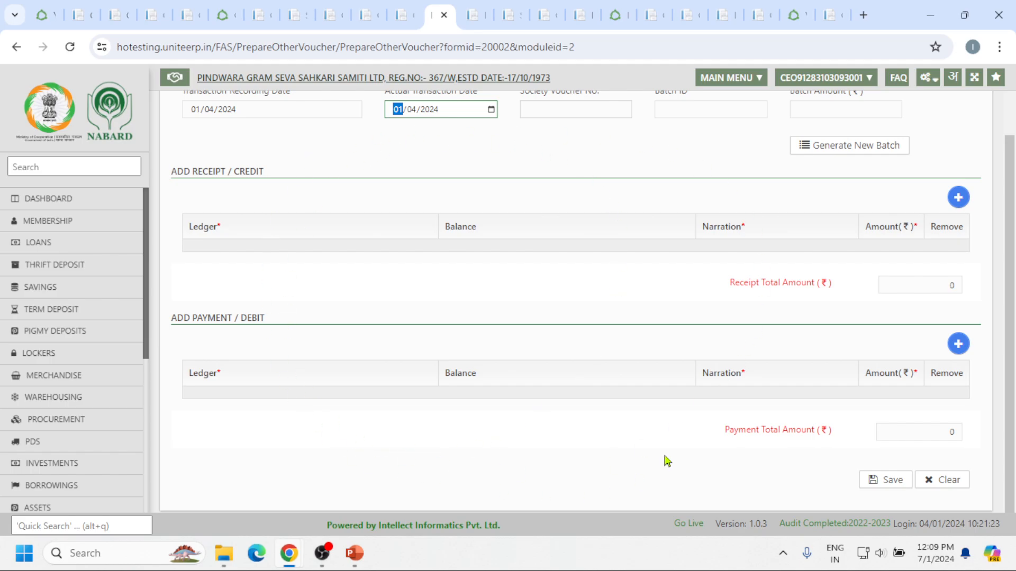
# - Return to the audit's Day End stage and examine the 2023-2024 before-day-end reports, module reports and annexures
pyautogui.scroll(-3, 132, 322)
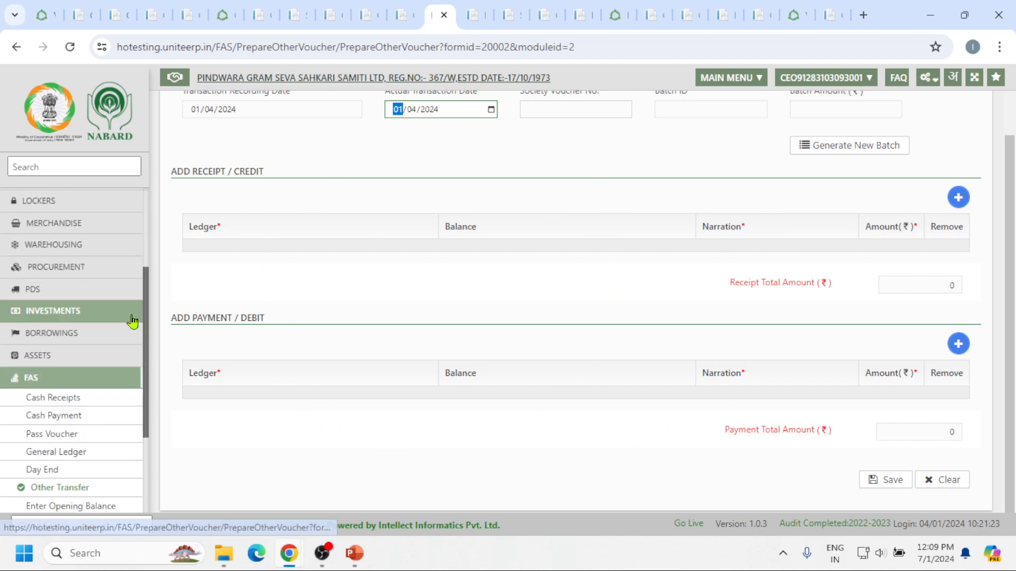
pyautogui.scroll(-3, 132, 321)
pyautogui.click(58, 17)
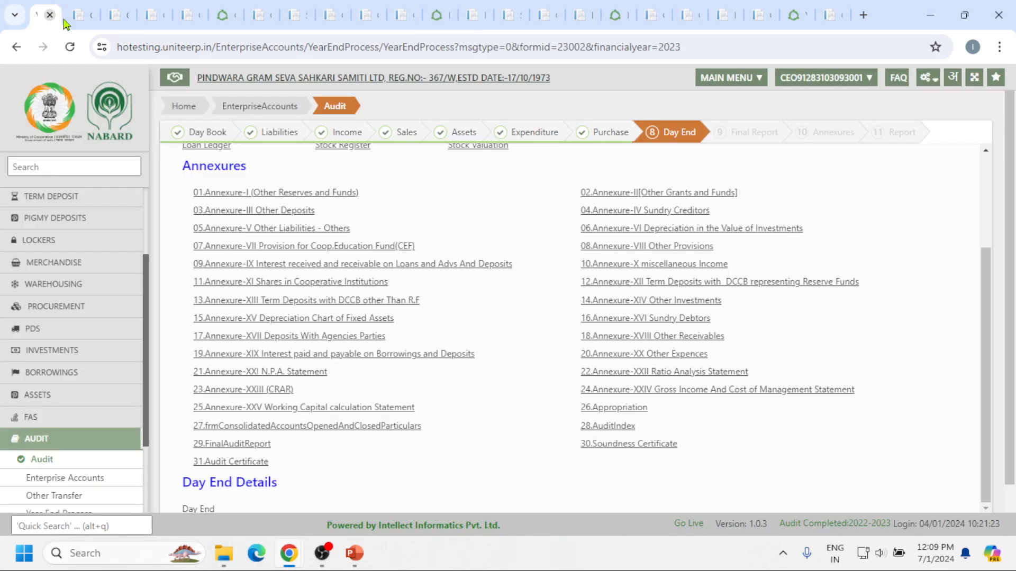
pyautogui.scroll(2, 492, 312)
pyautogui.scroll(-2, 493, 311)
pyautogui.scroll(3, 493, 311)
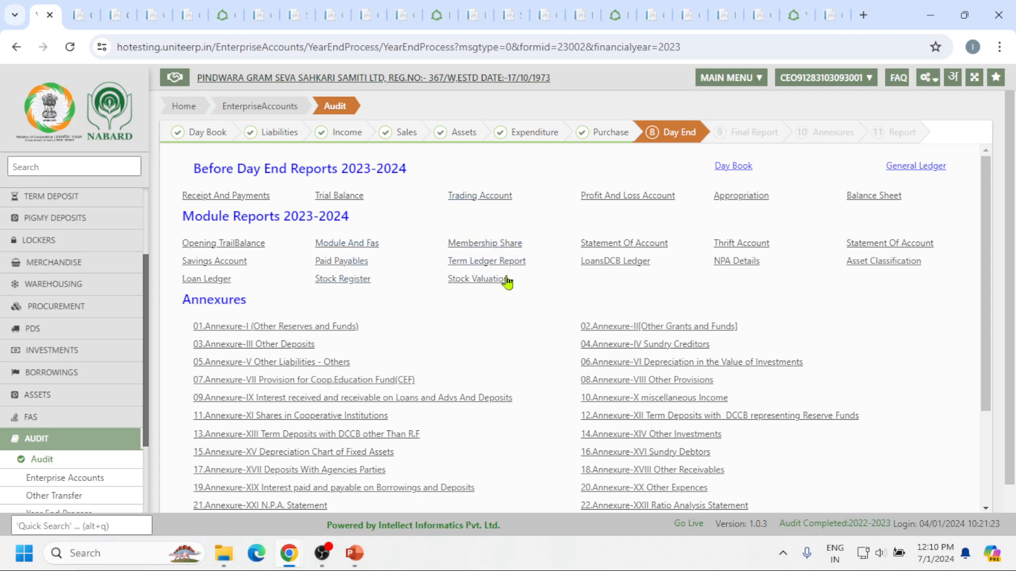
pyautogui.scroll(-1, 542, 302)
pyautogui.scroll(1, 544, 302)
pyautogui.scroll(-1, 544, 302)
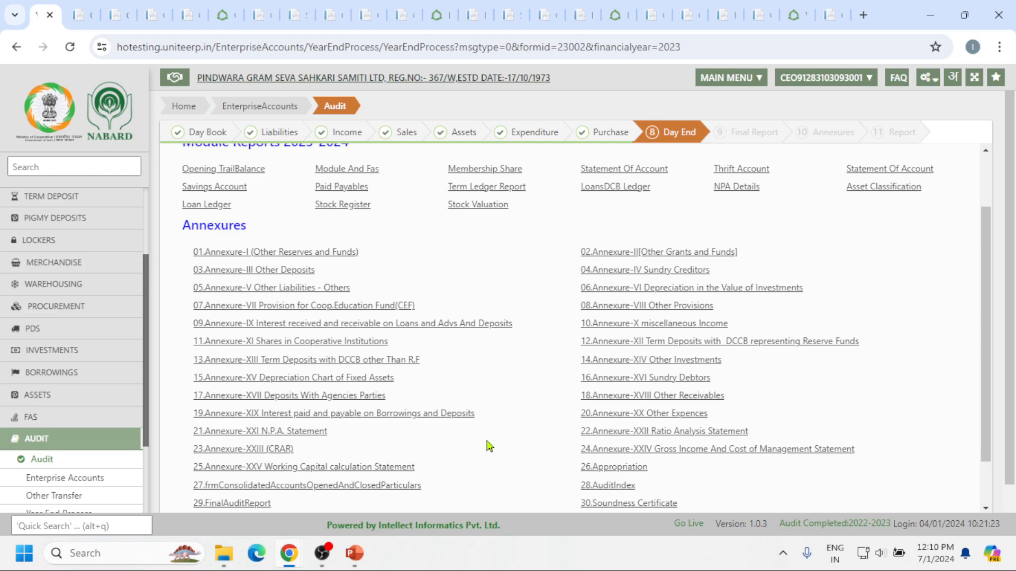
pyautogui.scroll(2, 509, 299)
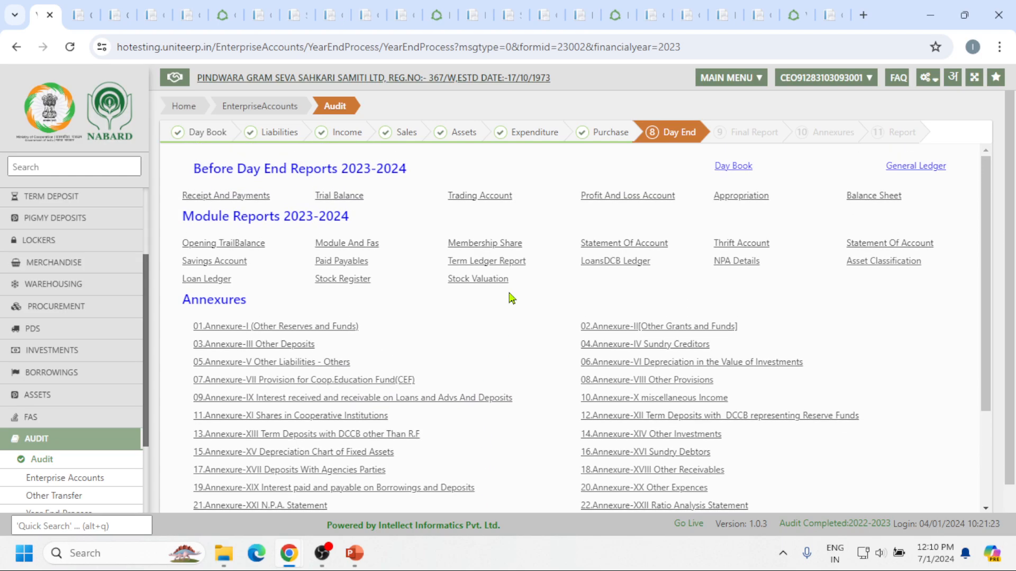
# - Open the Trial Balance before-day-end report and set the login date to 03/31/2024 on the sign-in page
pyautogui.click(344, 197)
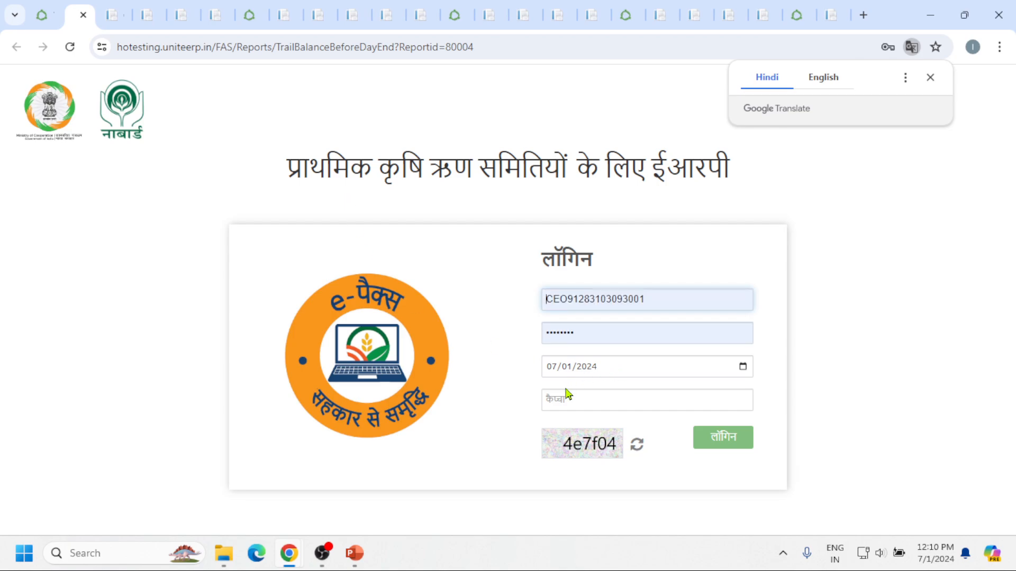
pyautogui.click(553, 370)
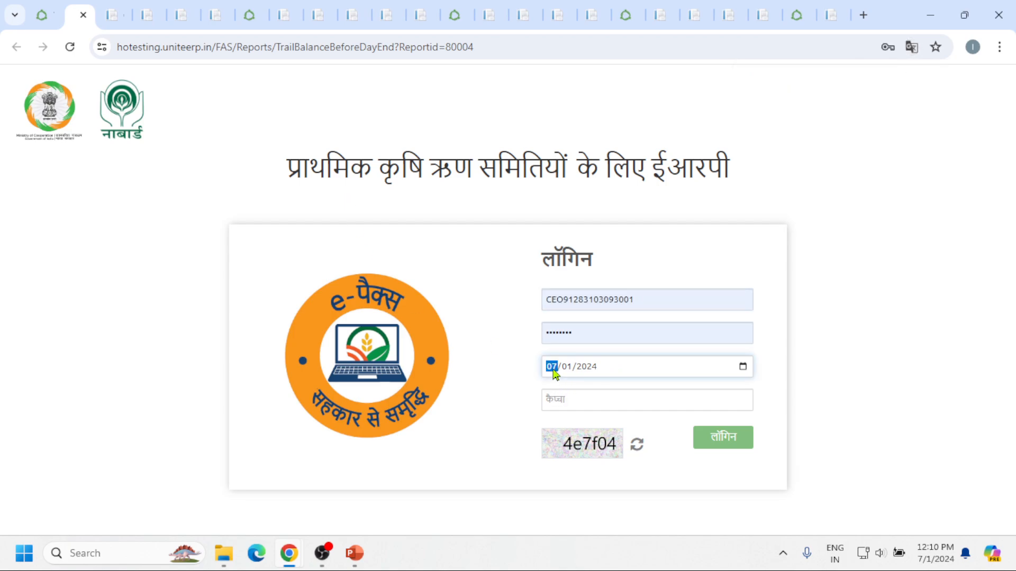
pyautogui.write('01')
pyautogui.click(554, 372)
pyautogui.write('03/')
pyautogui.write('31')
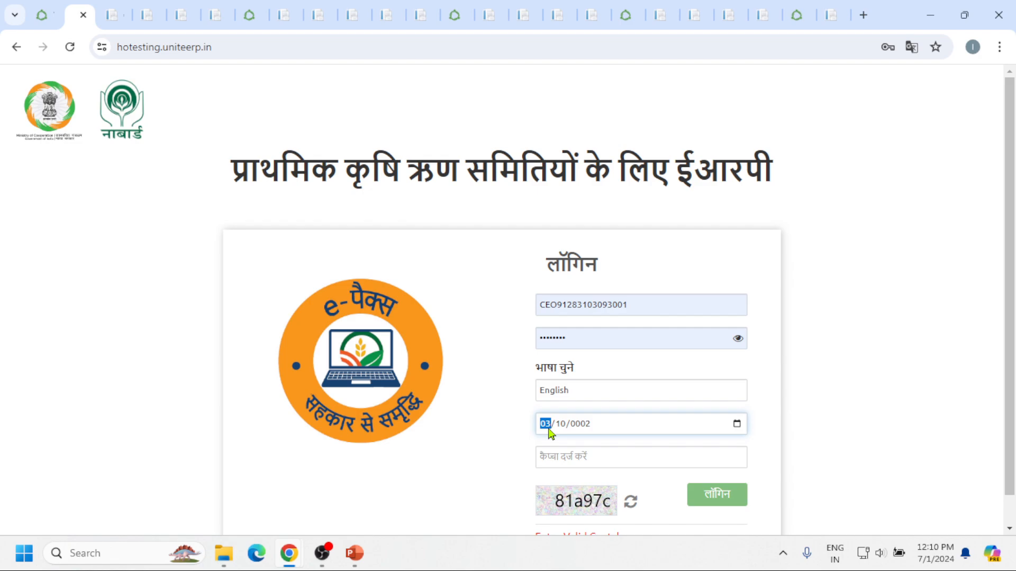
pyautogui.press('Tab')
pyautogui.write('31')
pyautogui.press('Tab')
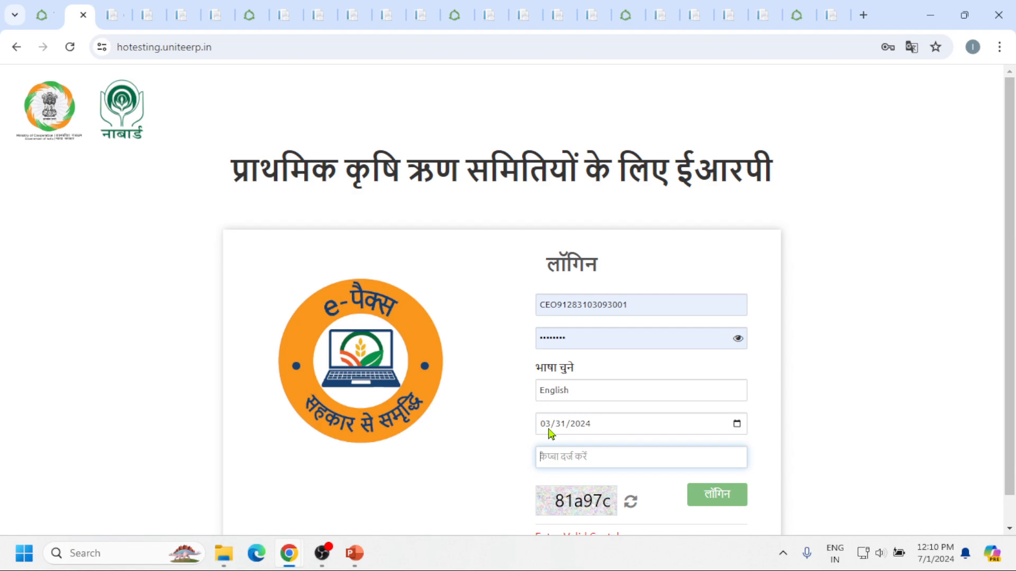
# - Enter the captcha code and submit the login
pyautogui.write('81a97c')
pyautogui.press('Return')
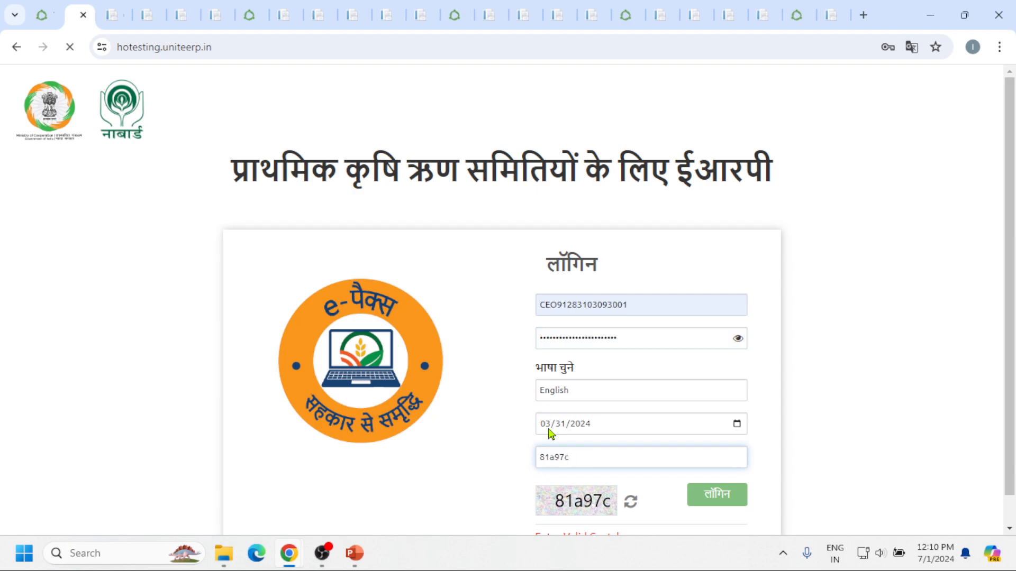
pyautogui.scroll(-1, 741, 370)
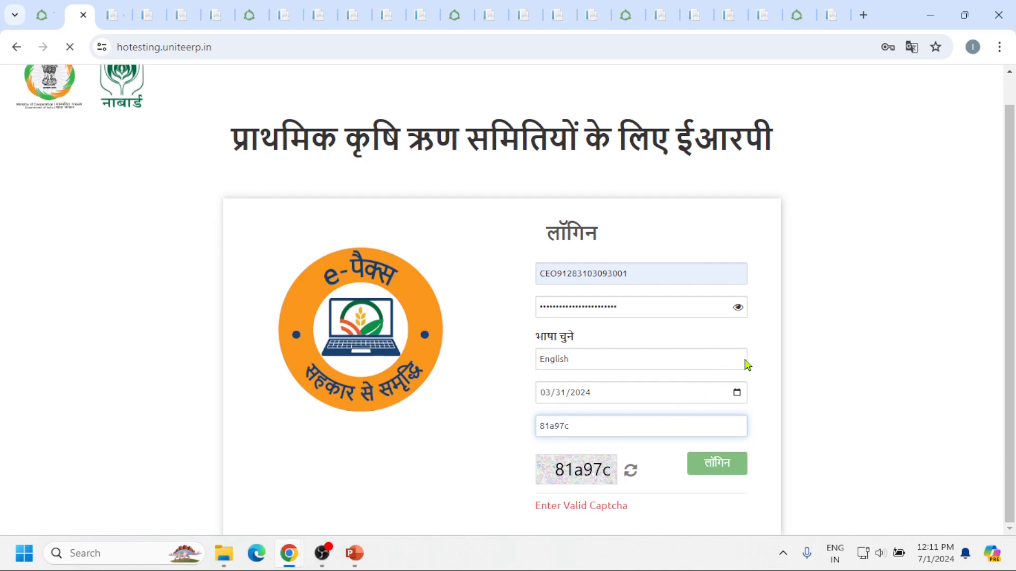
pyautogui.click(717, 468)
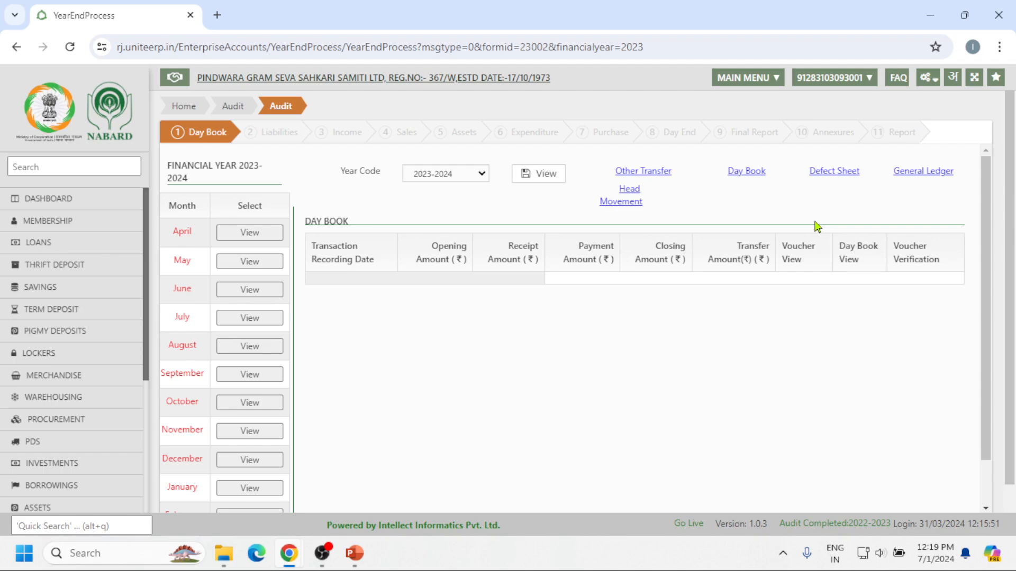
# - Generate the Defect Sheet report for 04/01/2023 to 03/31/2024 at the HO branch, view it and return to the Day Book stage
pyautogui.click(835, 172)
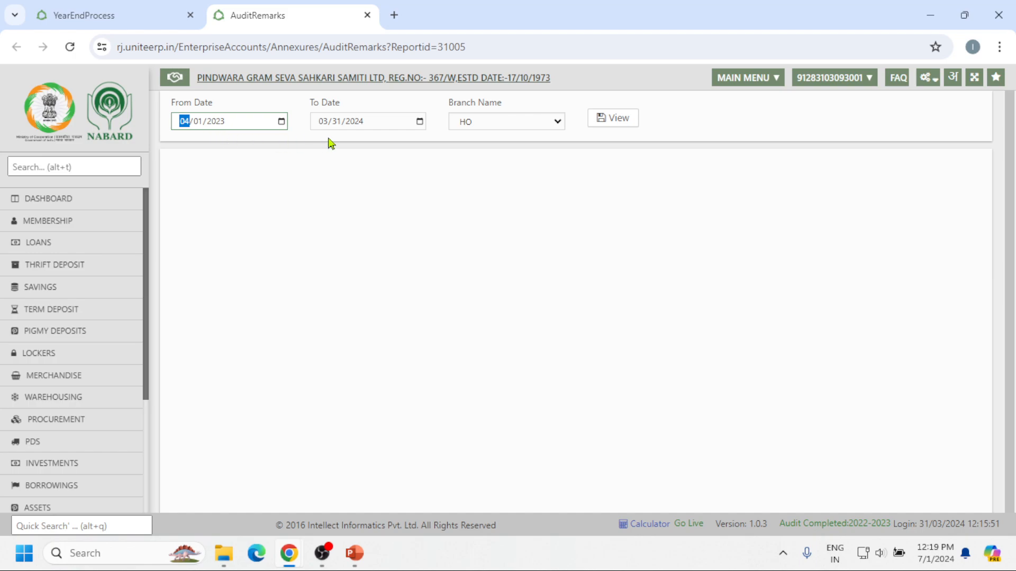
pyautogui.click(610, 125)
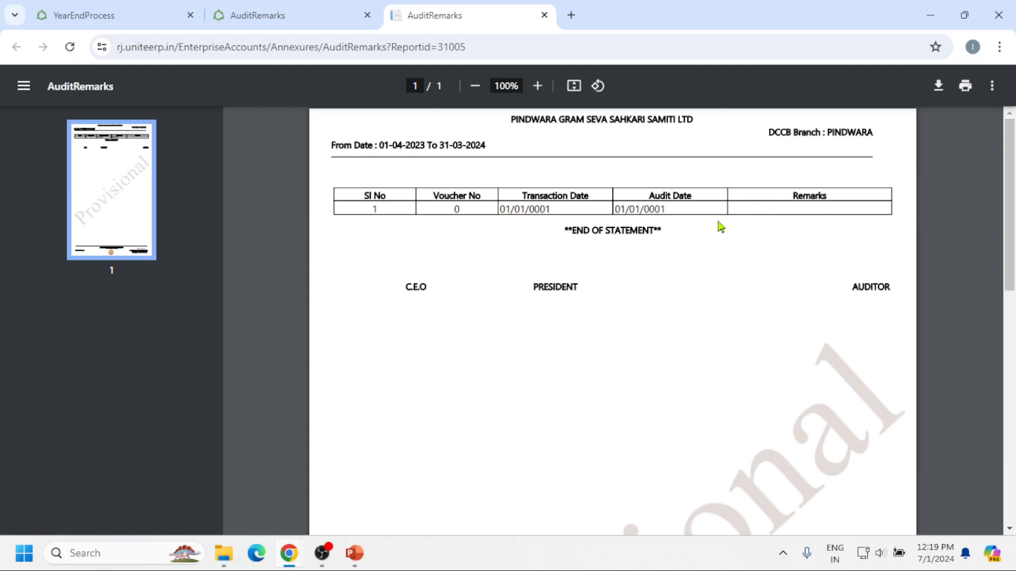
pyautogui.click(244, 14)
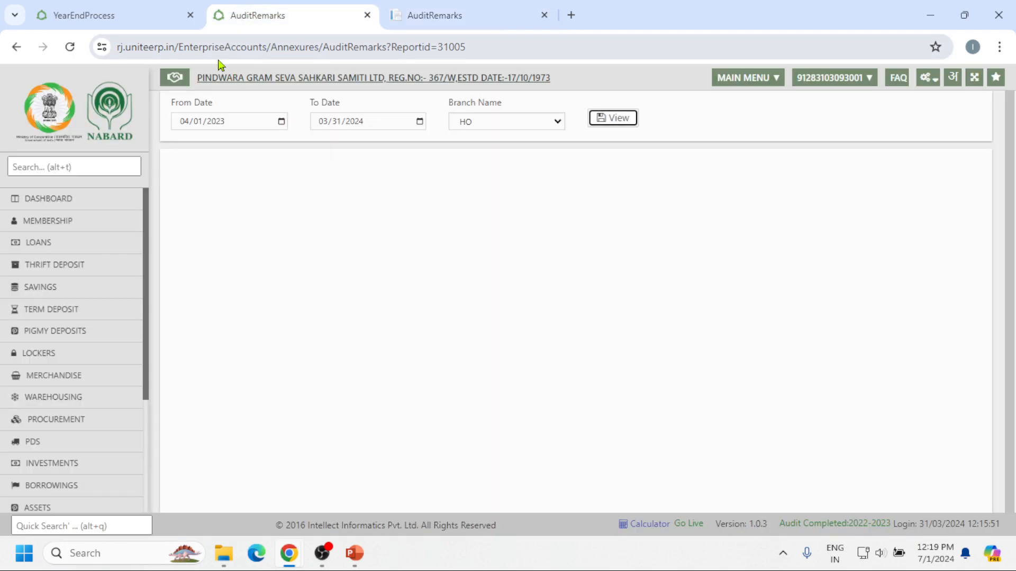
pyautogui.moveTo(127, 8)
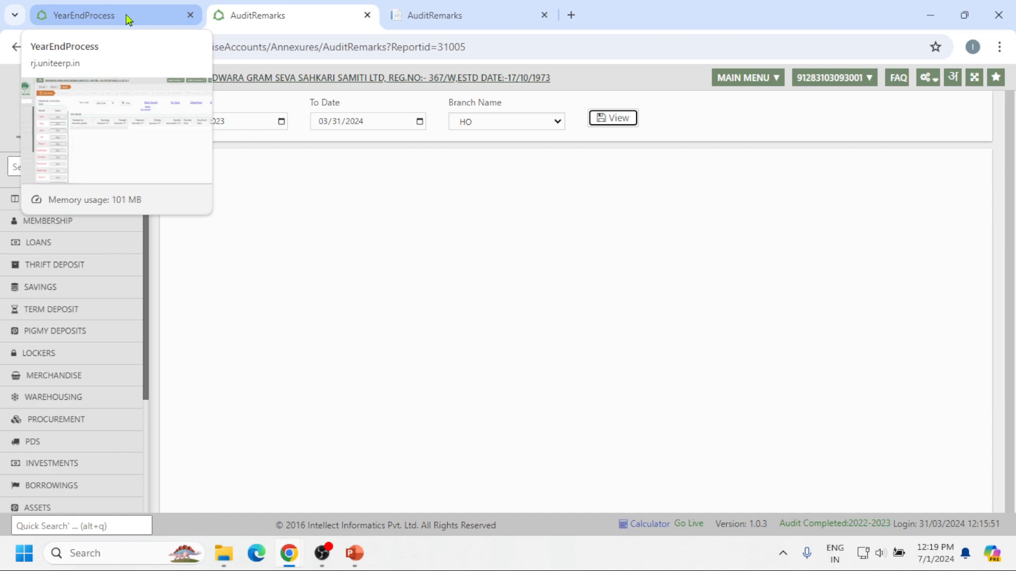
pyautogui.click(127, 20)
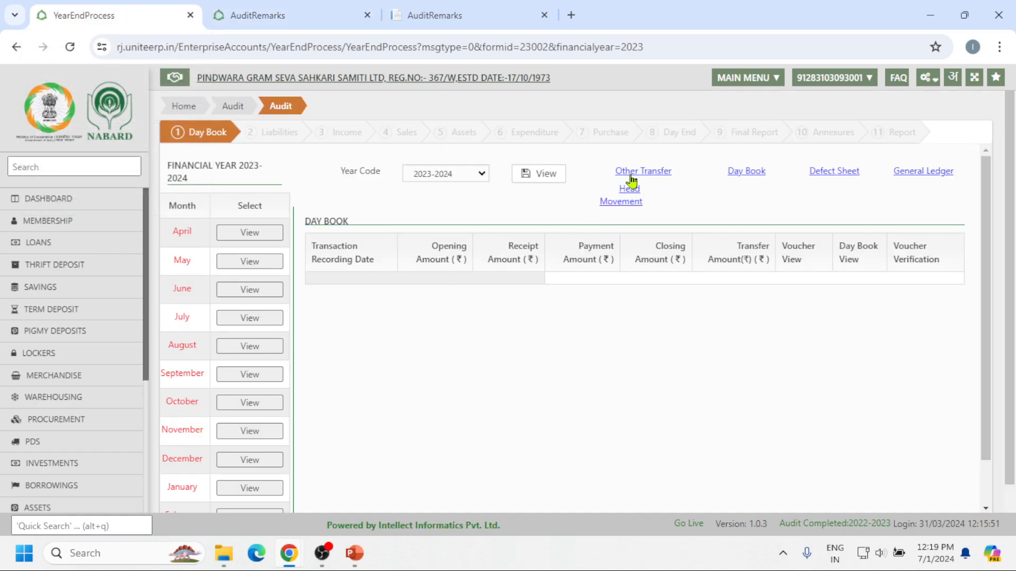
# - Open the audit's Other Transfer form, try to add a receipt row, decline the day book date and return to the Day Book stage
pyautogui.click(656, 172)
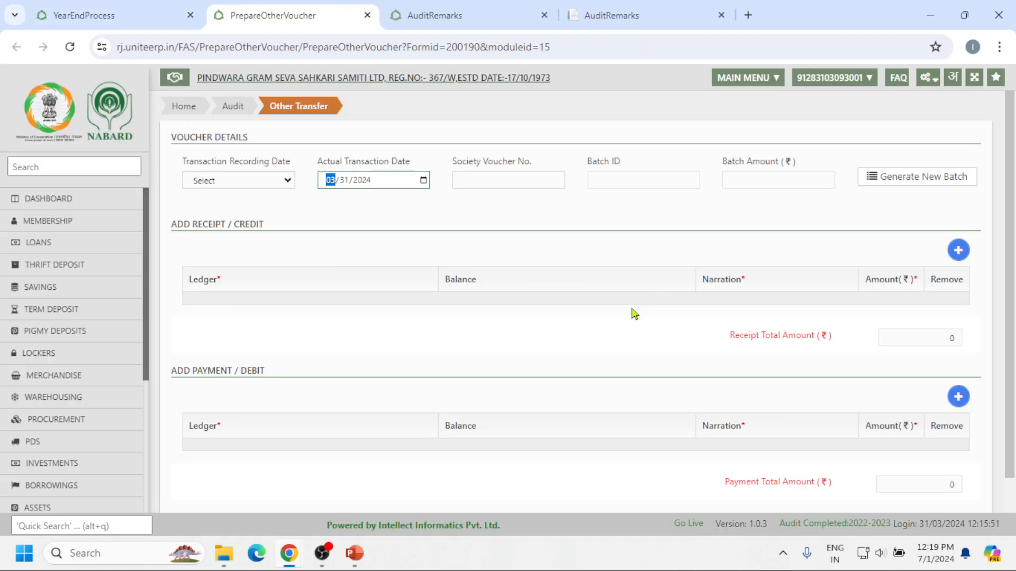
pyautogui.scroll(-1, 521, 355)
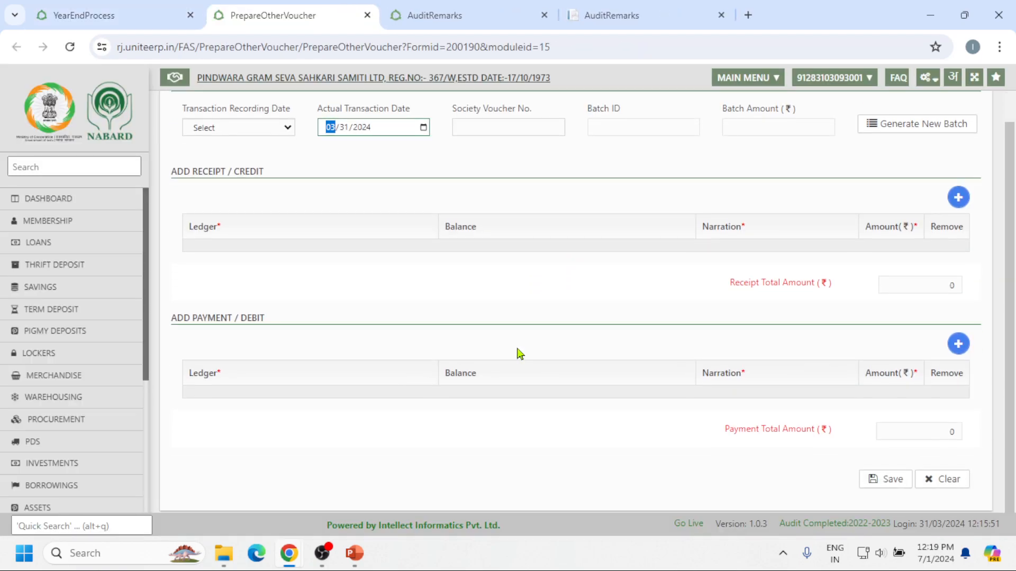
pyautogui.click(958, 197)
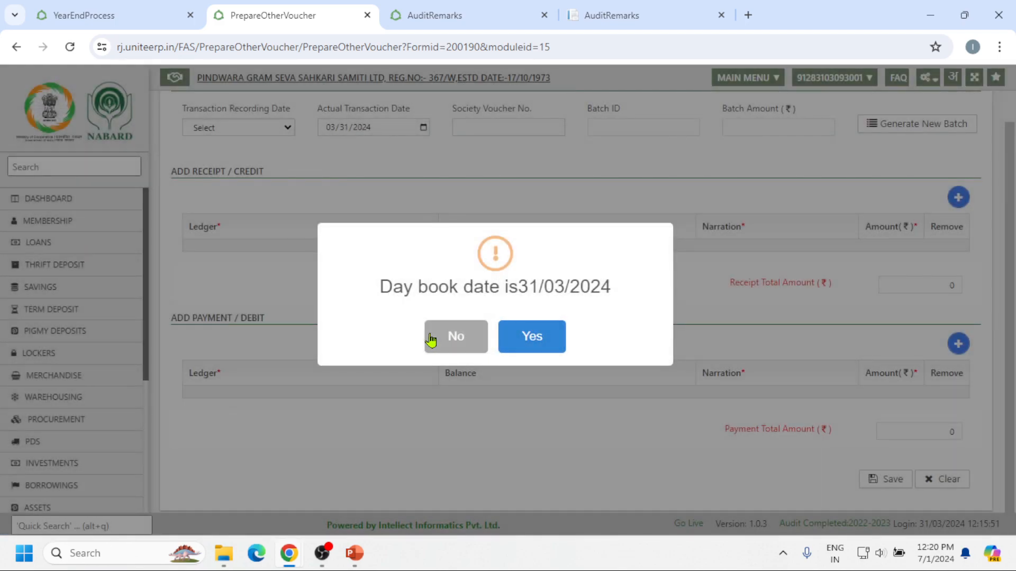
pyautogui.click(436, 337)
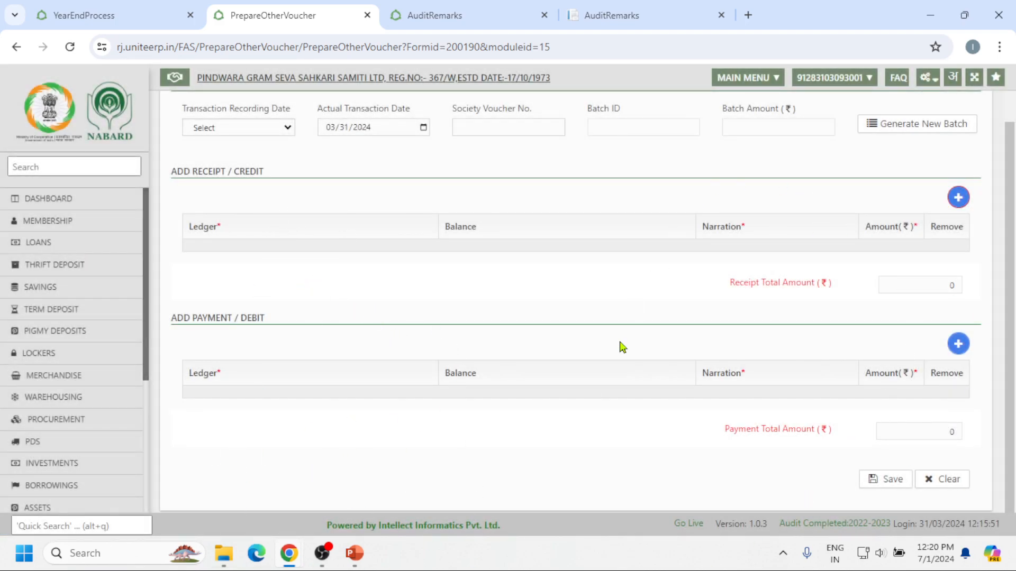
pyautogui.click(106, 15)
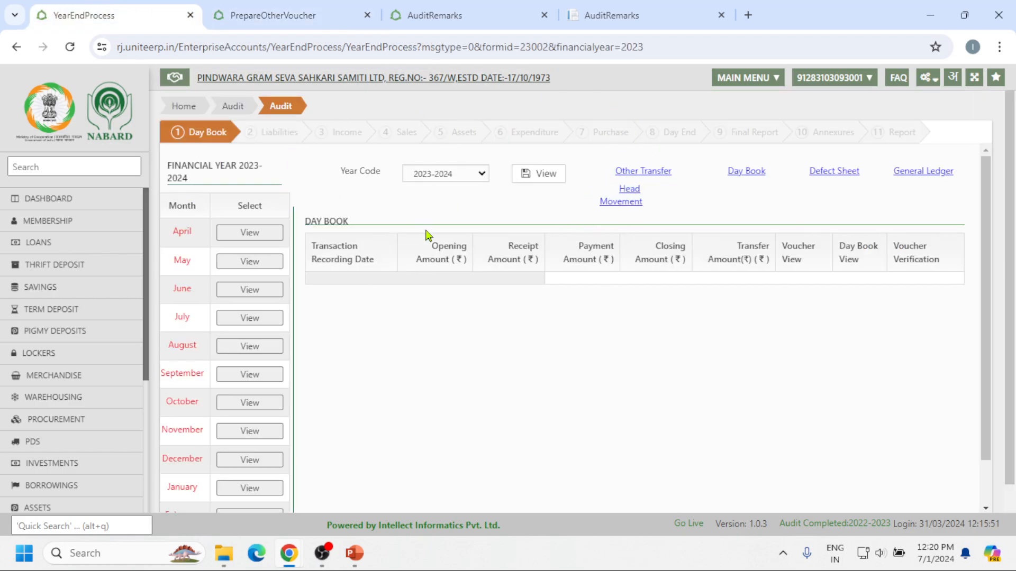
# - Advance the 2023-2024 audit from the Day Book stage through the intermediate stages to the Day End stage
pyautogui.scroll(-1, 775, 284)
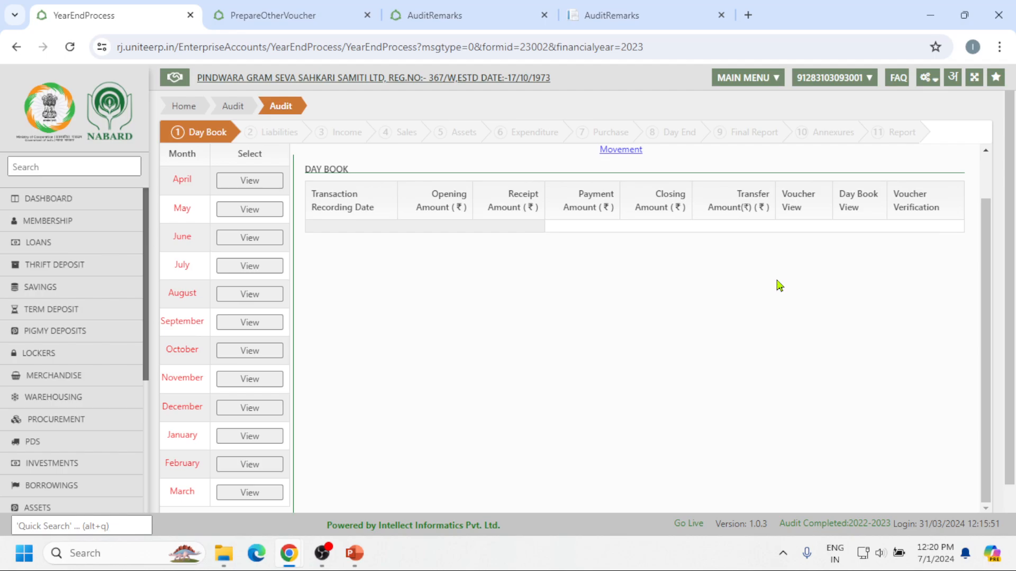
pyautogui.scroll(1, 767, 288)
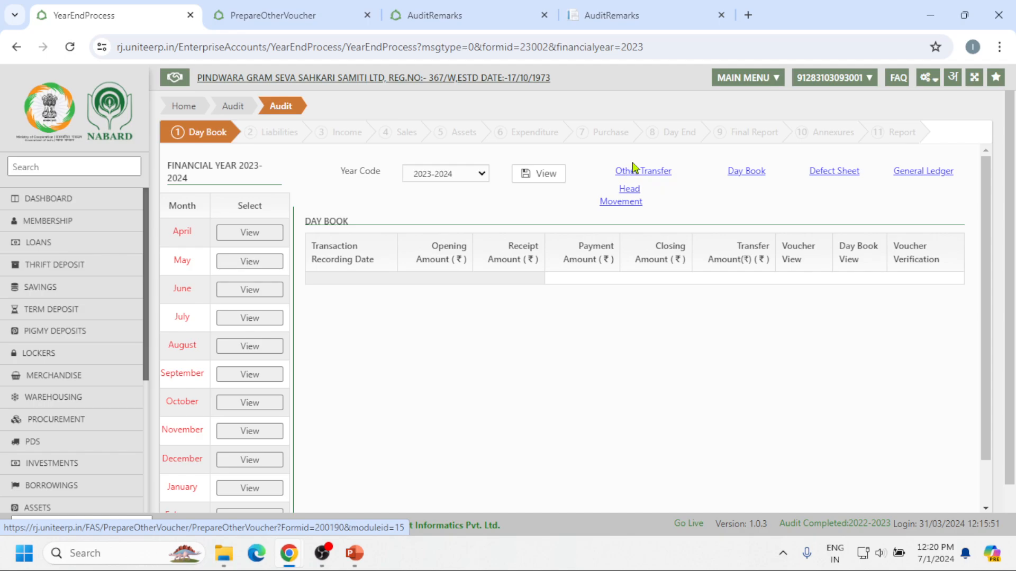
pyautogui.scroll(-1, 817, 329)
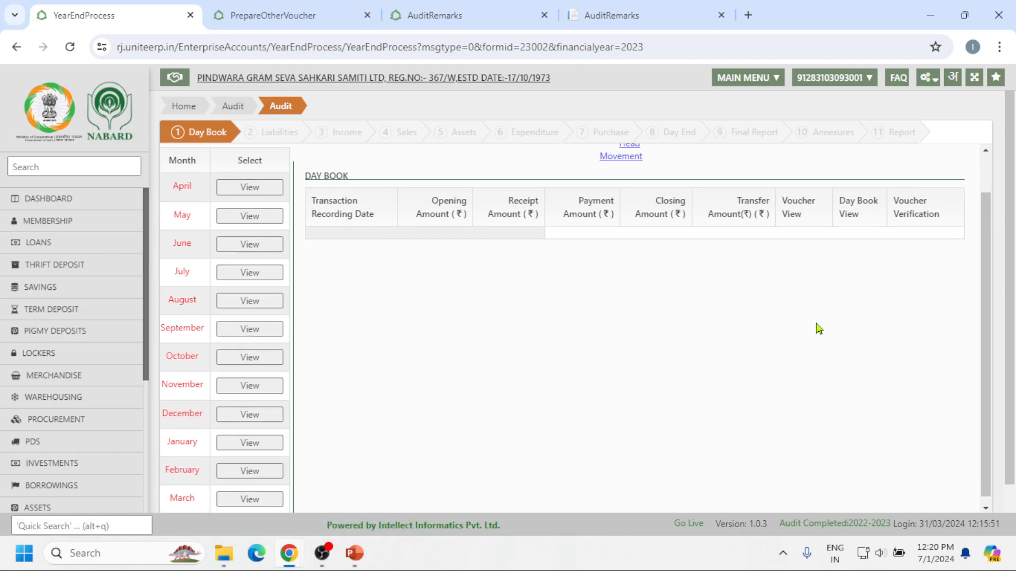
pyautogui.scroll(1, 816, 329)
pyautogui.scroll(-1, 819, 329)
pyautogui.scroll(-1, 819, 329)
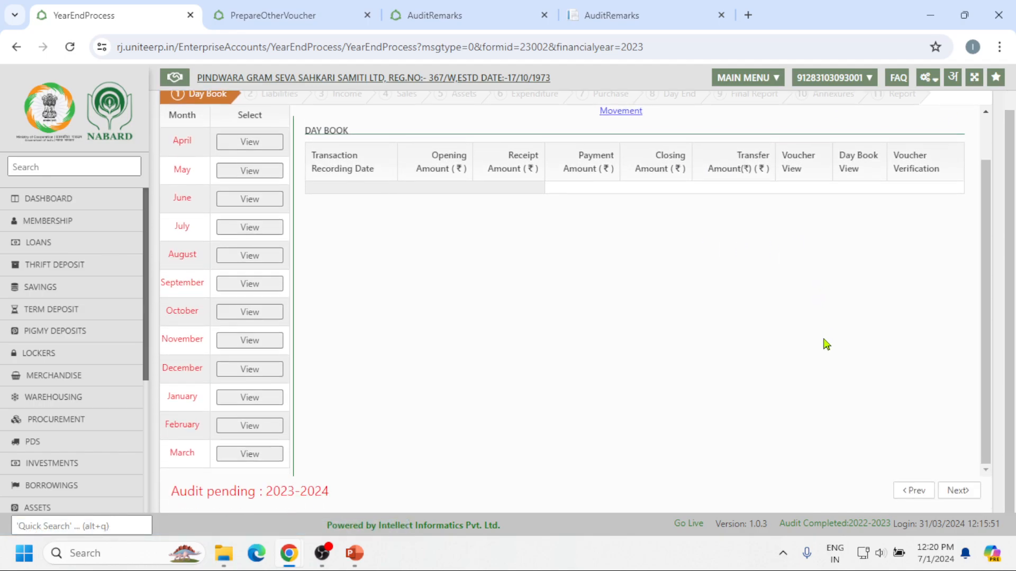
pyautogui.click(969, 485)
pyautogui.click(969, 486)
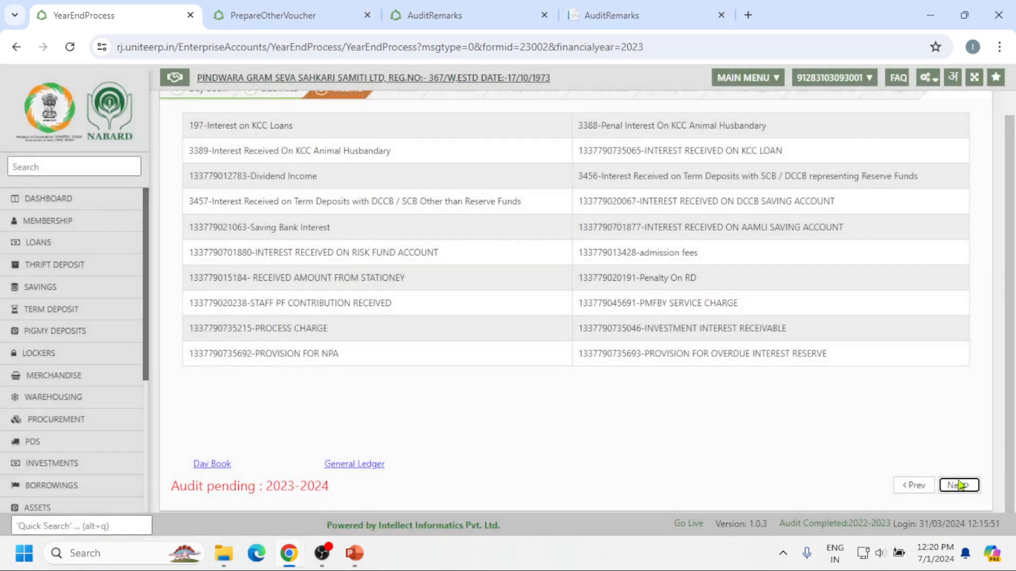
pyautogui.click(961, 485)
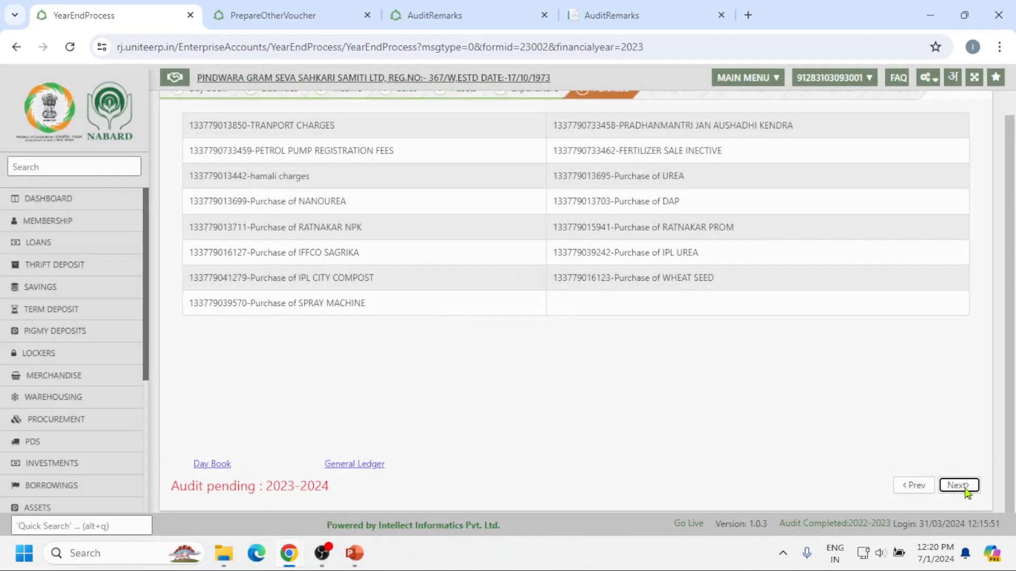
pyautogui.click(962, 487)
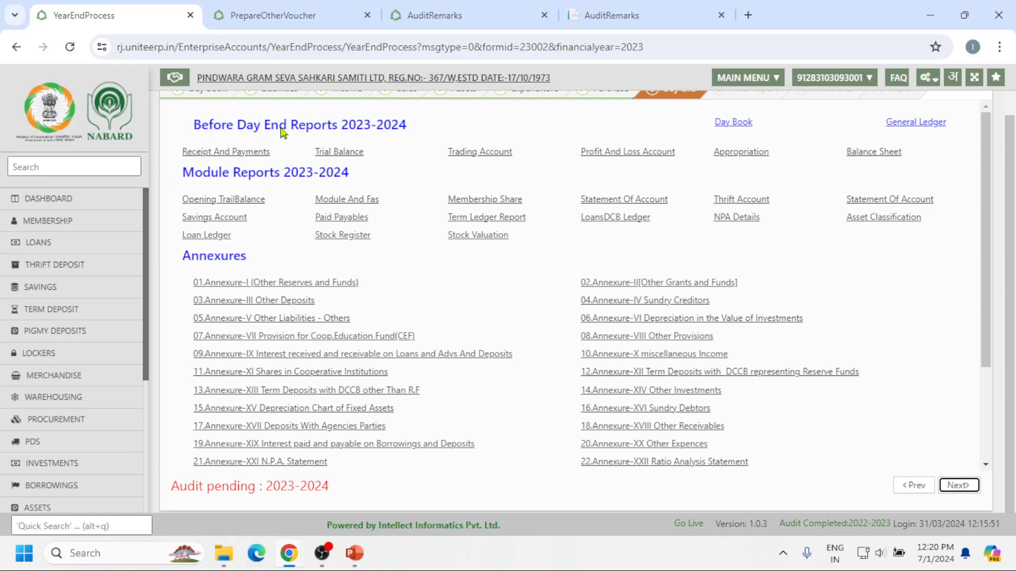
# - Generate the before-day-end Trial Balance for 04/01/2023 to 03/31/2024 at the HO branch and skim its pages
pyautogui.click(348, 154)
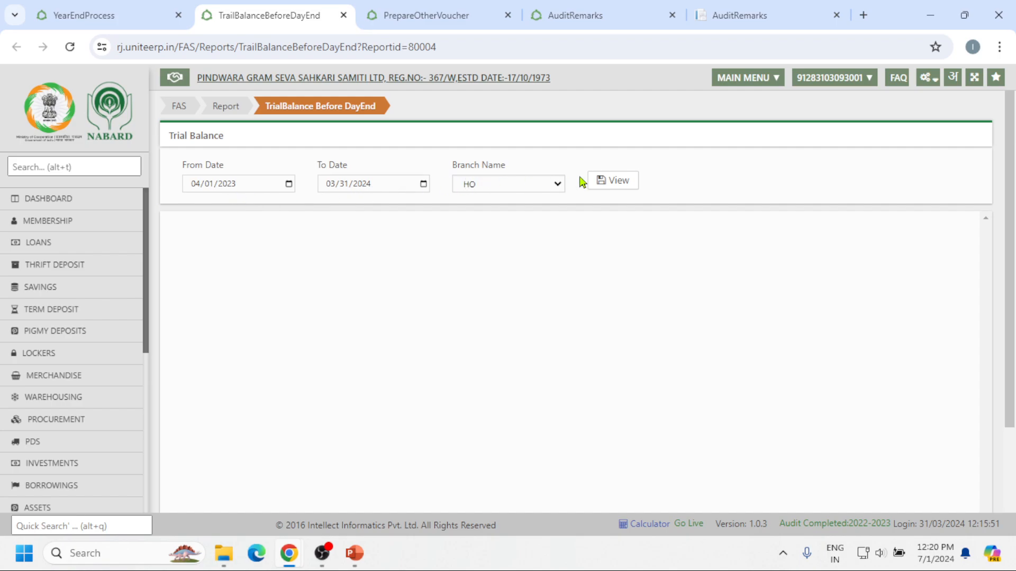
pyautogui.click(628, 180)
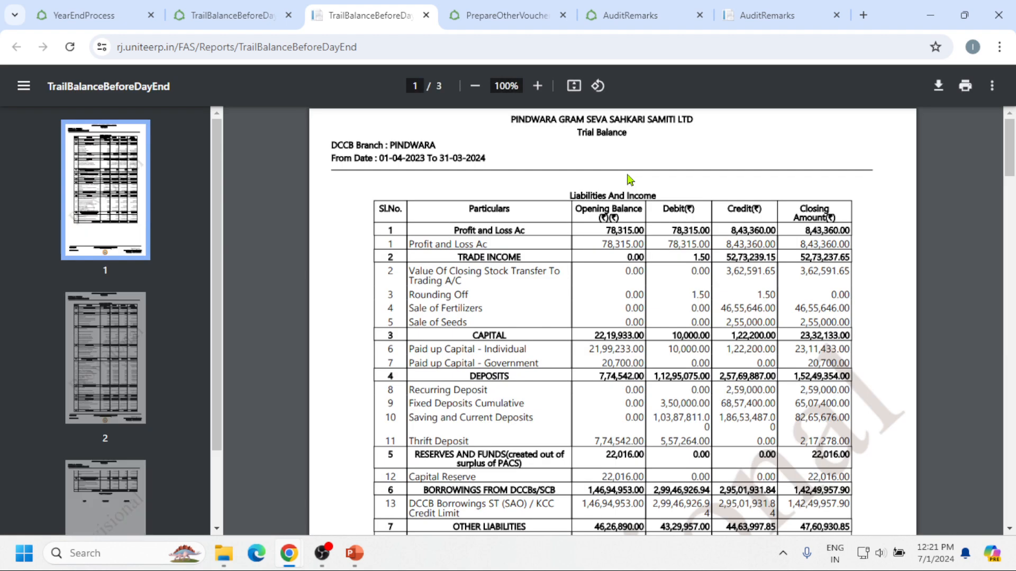
pyautogui.scroll(-15, 664, 328)
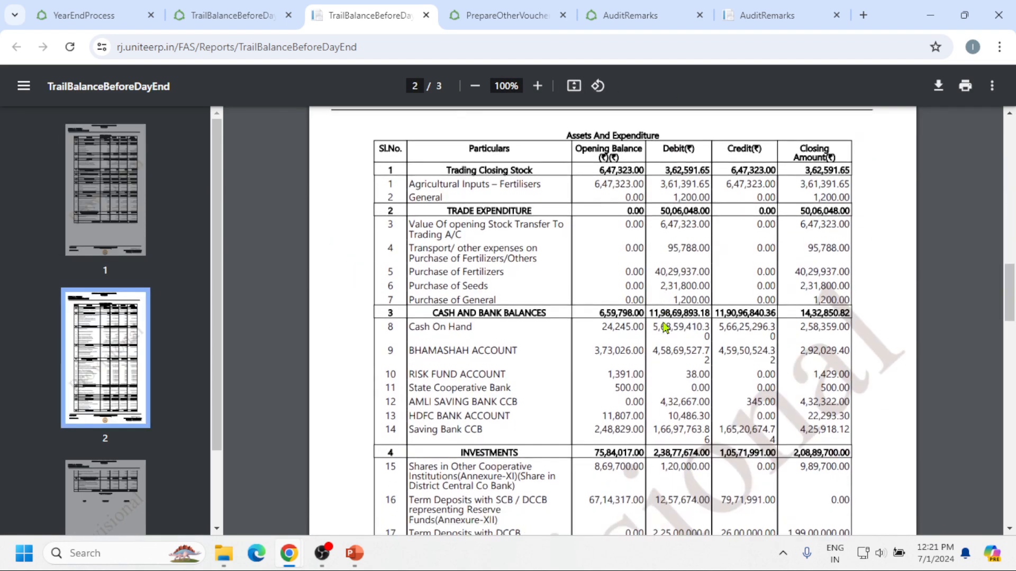
pyautogui.scroll(-15, 665, 328)
pyautogui.scroll(16, 665, 328)
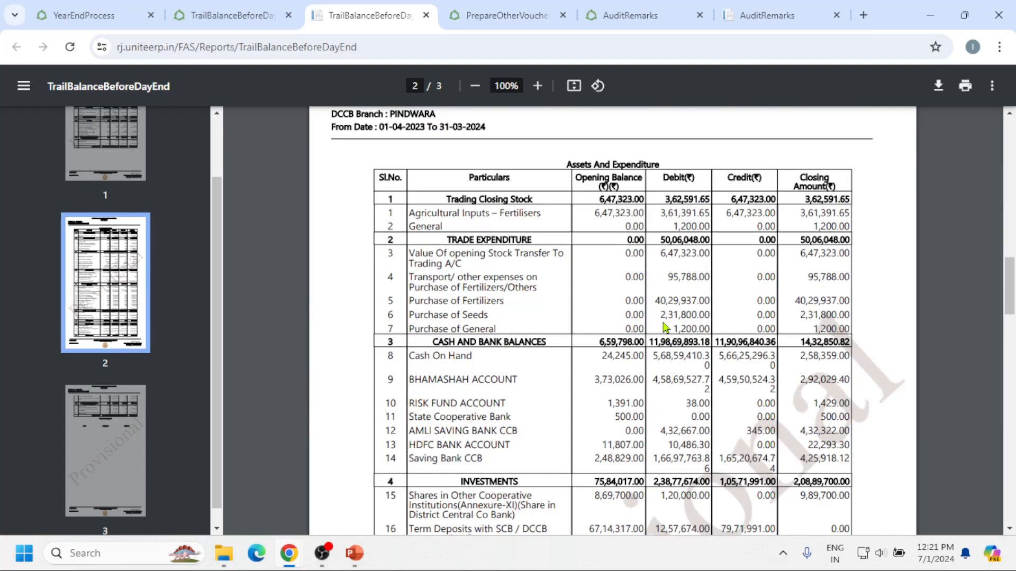
# - Examine the Trial Balance's Liabilities and Income table, covering its opening balance, debit, credit and closing amounts down to the grand total
pyautogui.scroll(8, 665, 328)
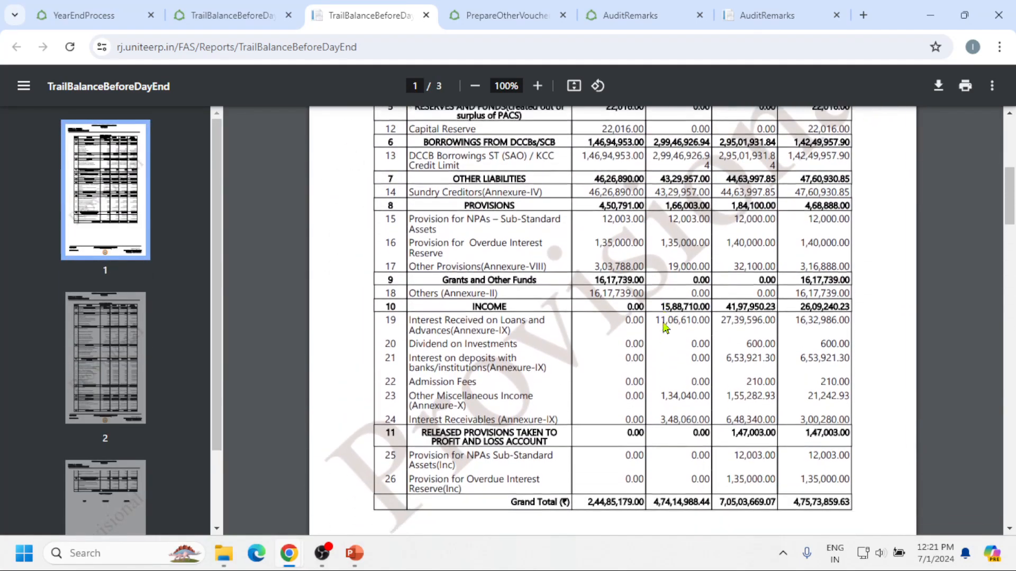
pyautogui.scroll(-2, 665, 328)
pyautogui.scroll(6, 665, 328)
pyautogui.scroll(-5, 666, 328)
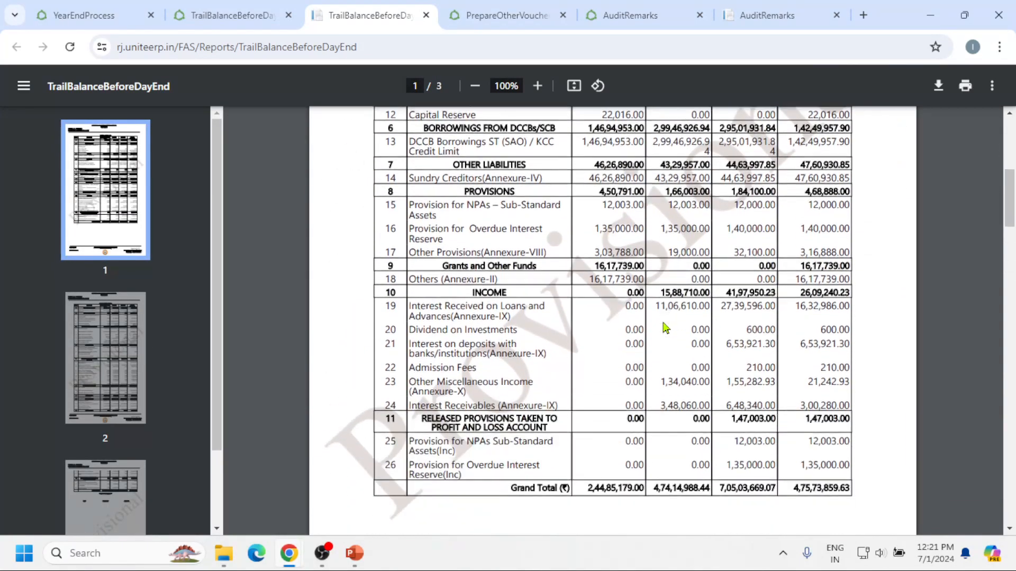
pyautogui.scroll(-2, 665, 328)
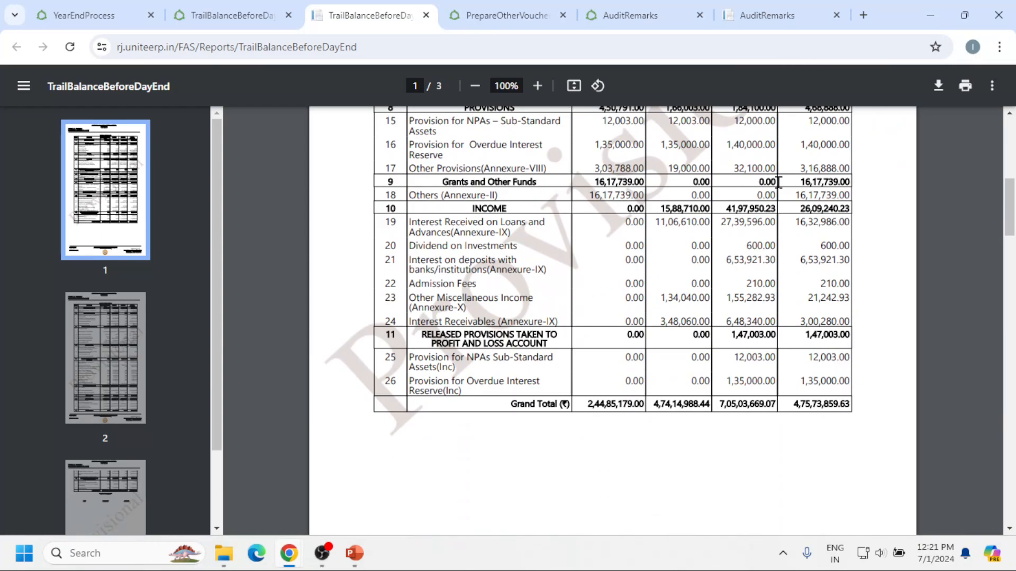
pyautogui.scroll(2, 779, 182)
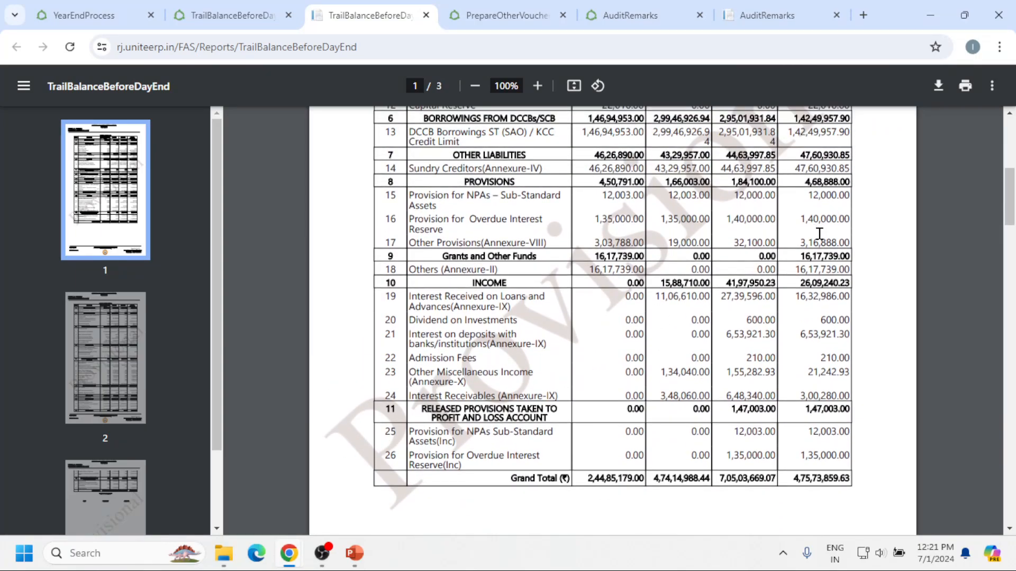
pyautogui.scroll(-15, 820, 233)
pyautogui.scroll(20, 776, 294)
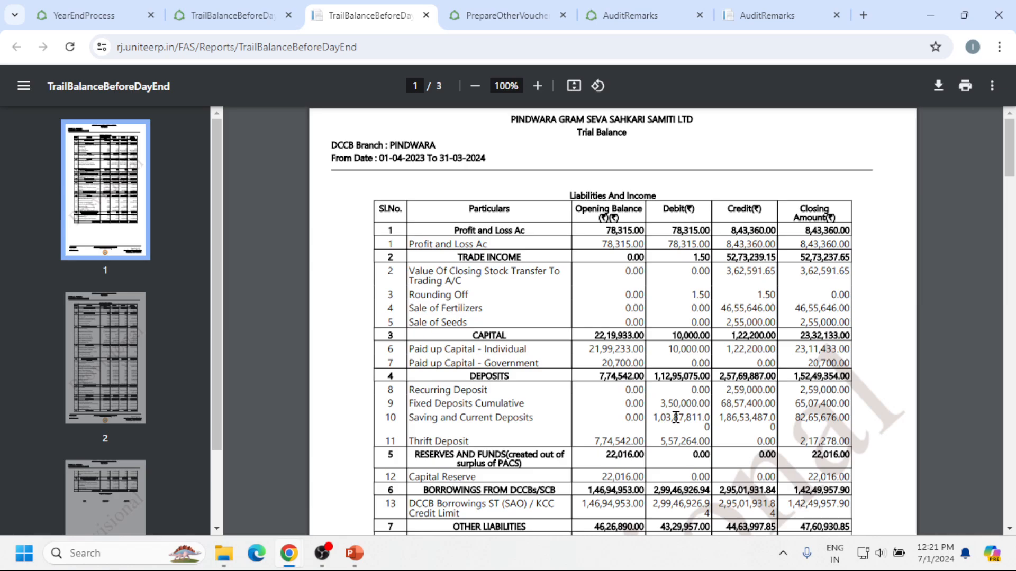
pyautogui.scroll(-3, 725, 382)
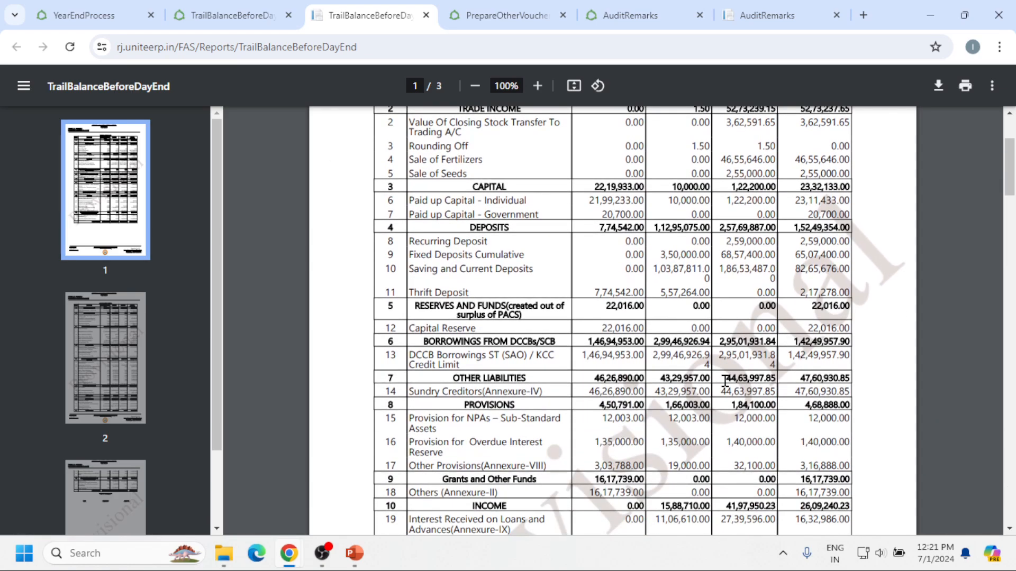
pyautogui.scroll(3, 618, 418)
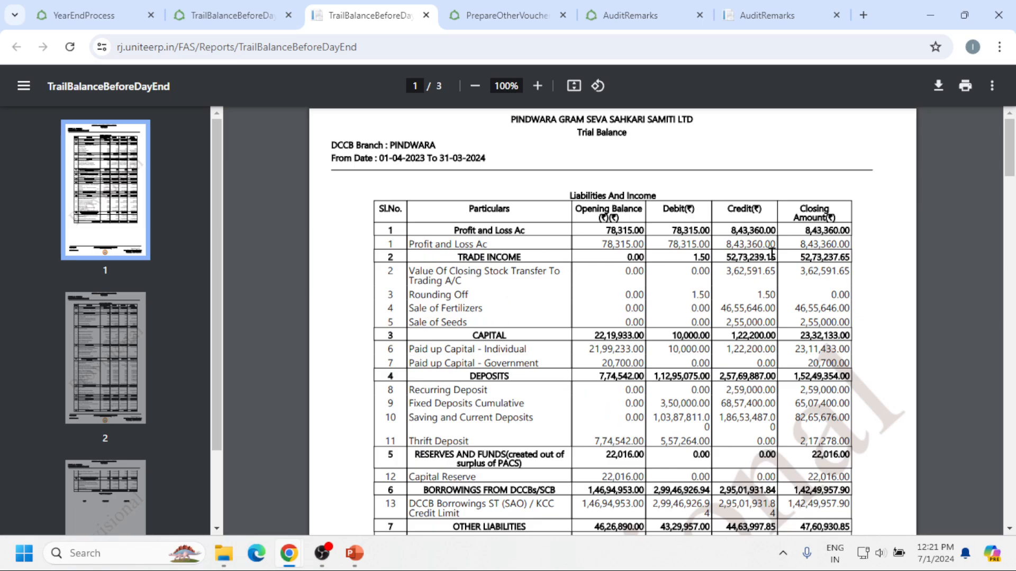
pyautogui.scroll(-2, 772, 255)
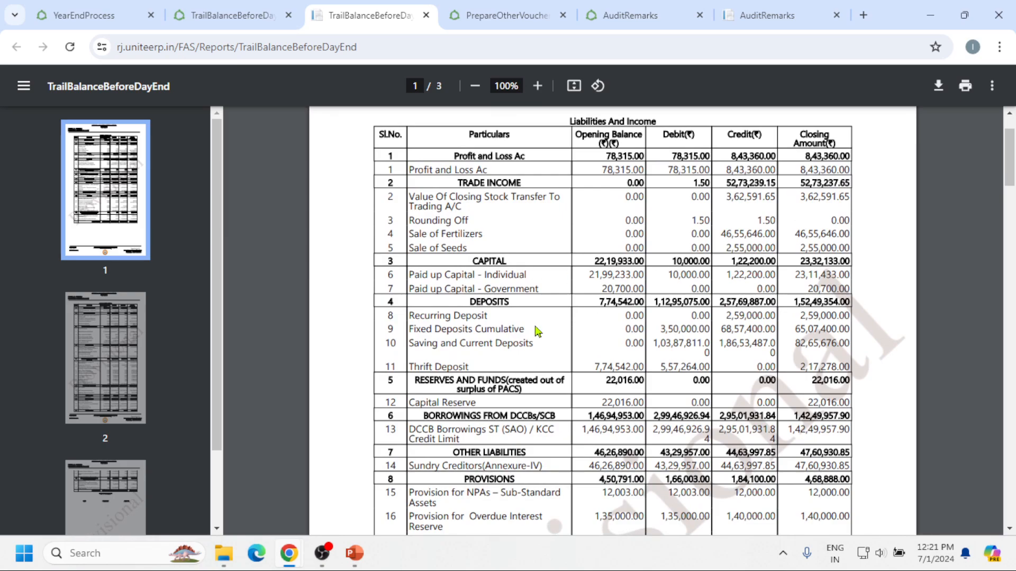
pyautogui.scroll(-2, 494, 348)
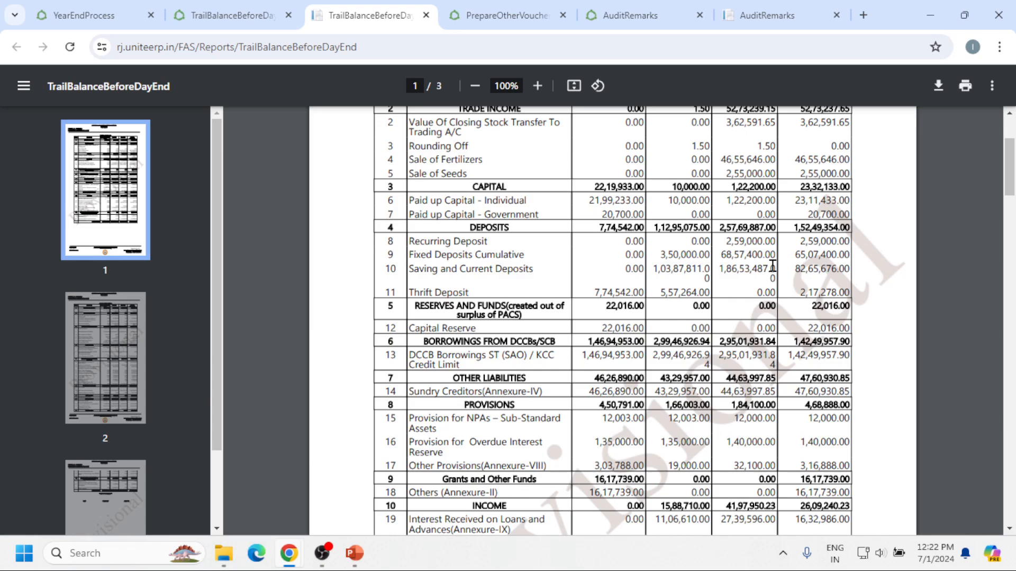
pyautogui.scroll(-2, 707, 251)
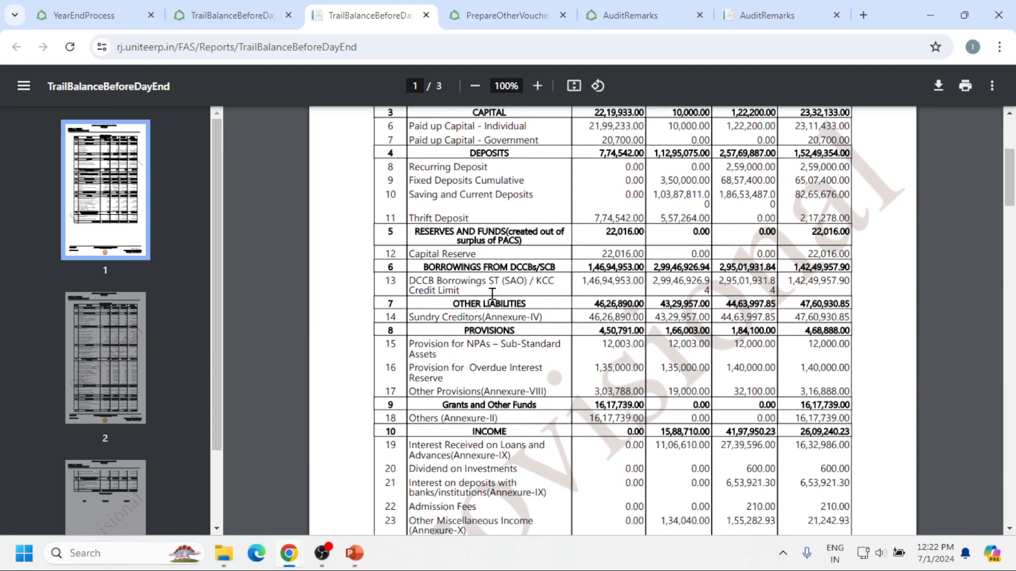
pyautogui.scroll(-4, 518, 360)
pyautogui.scroll(7, 602, 365)
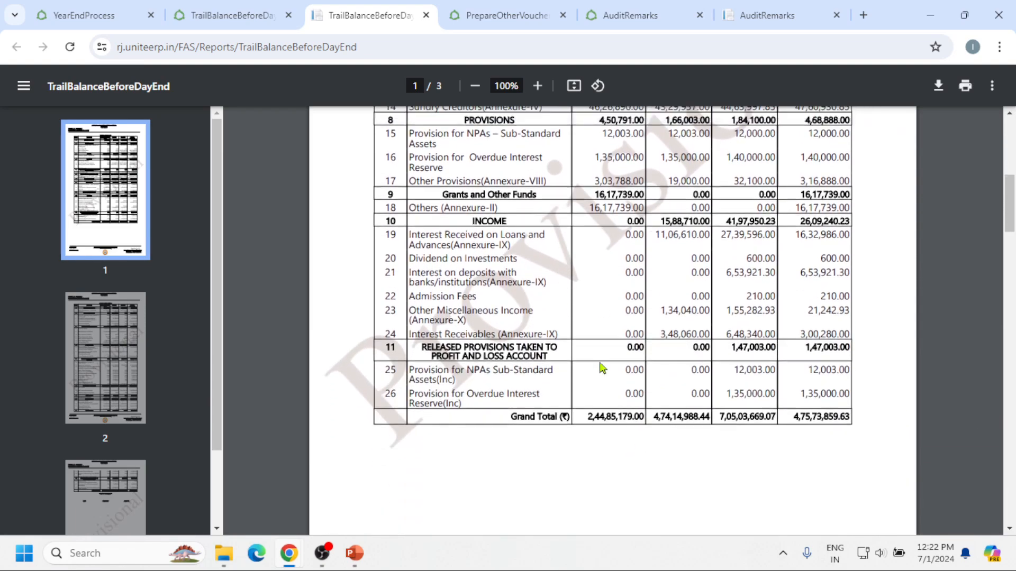
# - Review the Trial Balance's Assets and Expenditure pages and return to the annexure list in the Day End stage
pyautogui.scroll(-8, 602, 367)
pyautogui.scroll(-10, 602, 368)
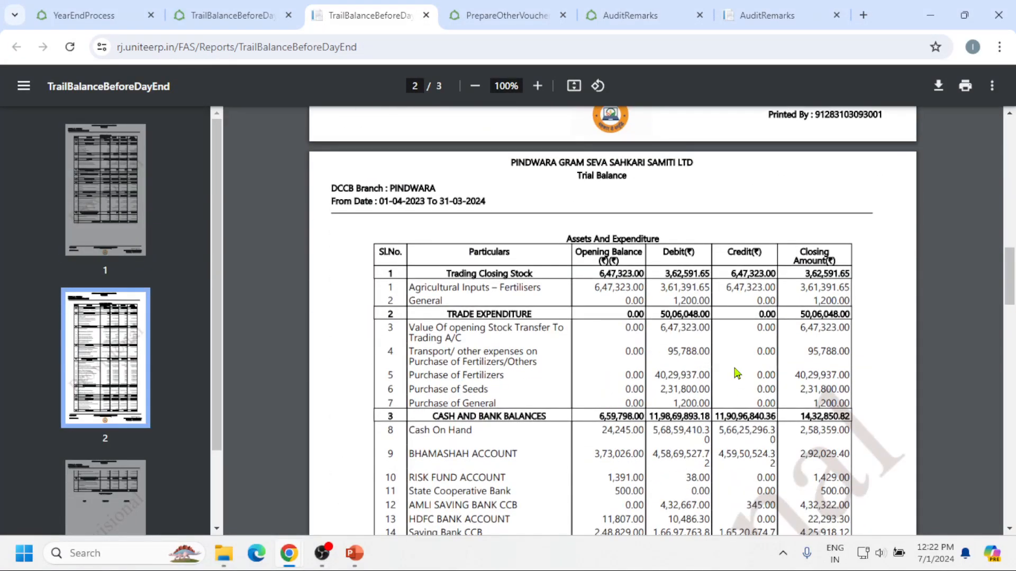
pyautogui.scroll(-15, 570, 343)
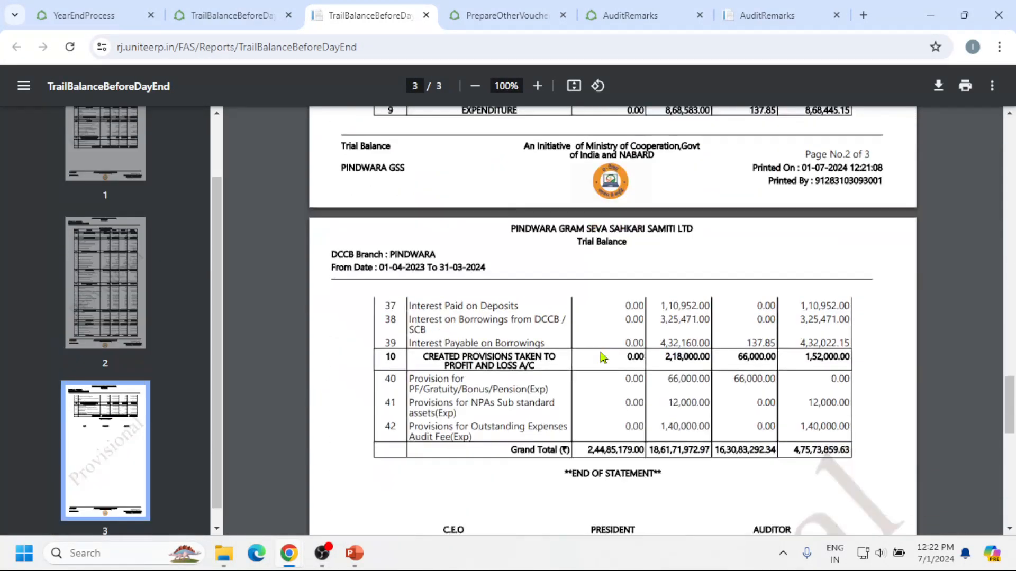
pyautogui.scroll(10, 602, 360)
pyautogui.scroll(8, 604, 412)
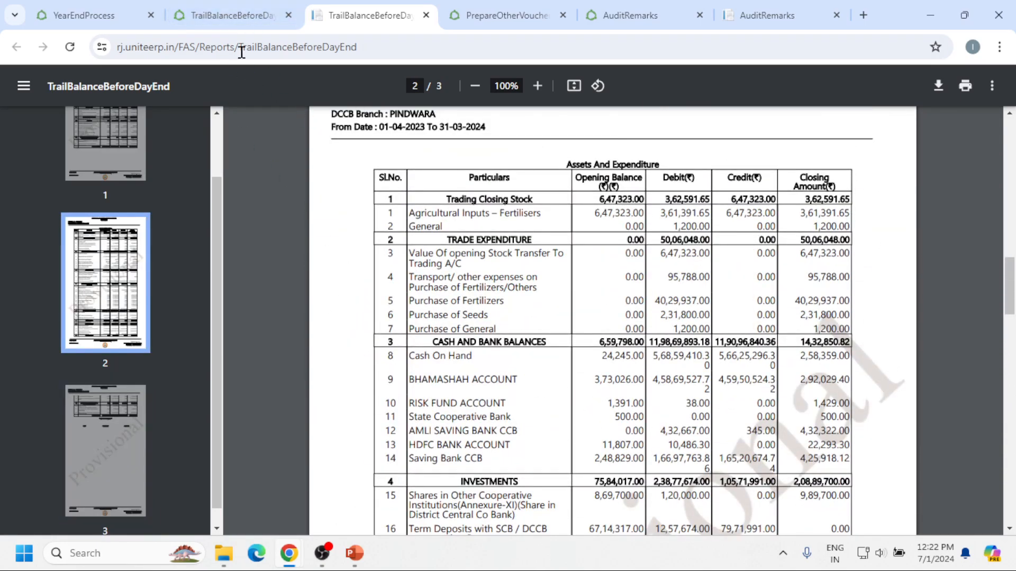
pyautogui.click(232, 12)
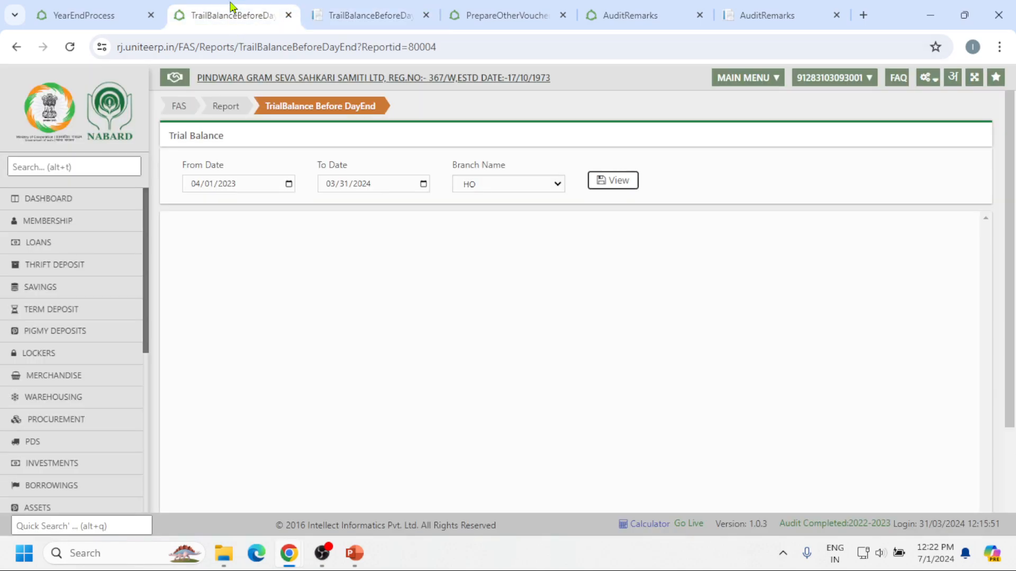
pyautogui.click(113, 21)
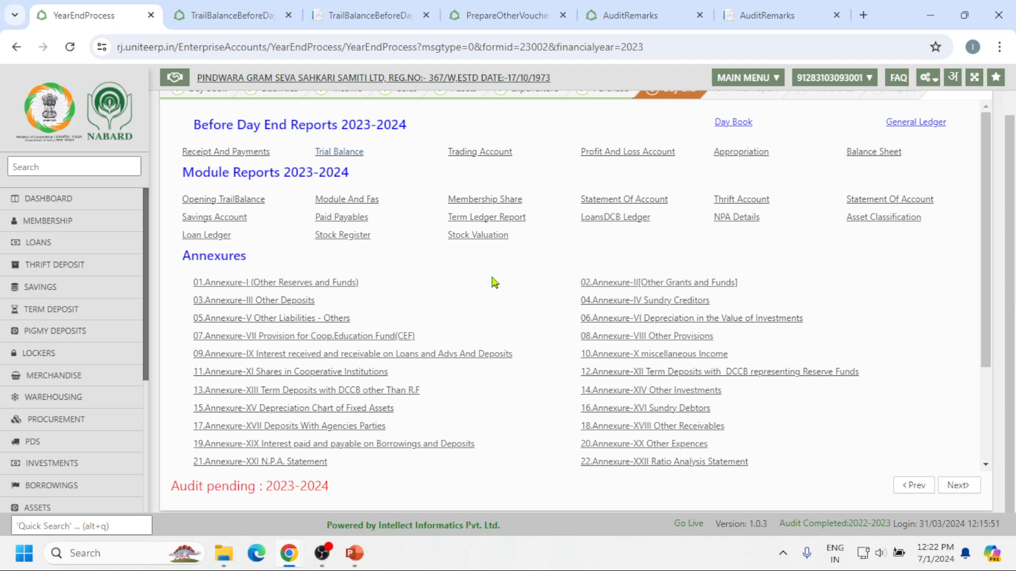
pyautogui.scroll(-1, 414, 308)
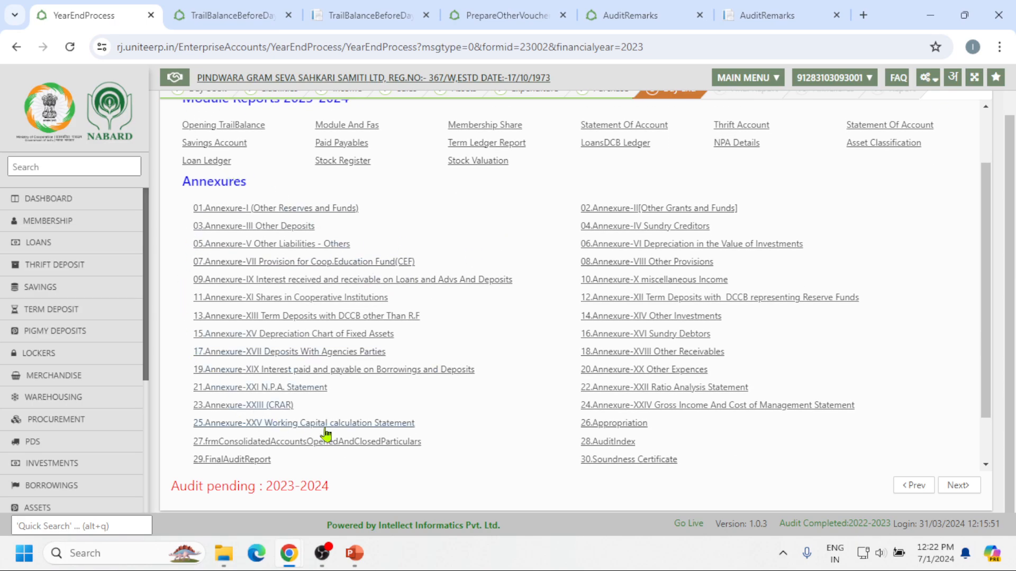
# - Return to the Trial Balance report and highlight the Other Provisions(Annexure-VIII) entry
pyautogui.click(377, 16)
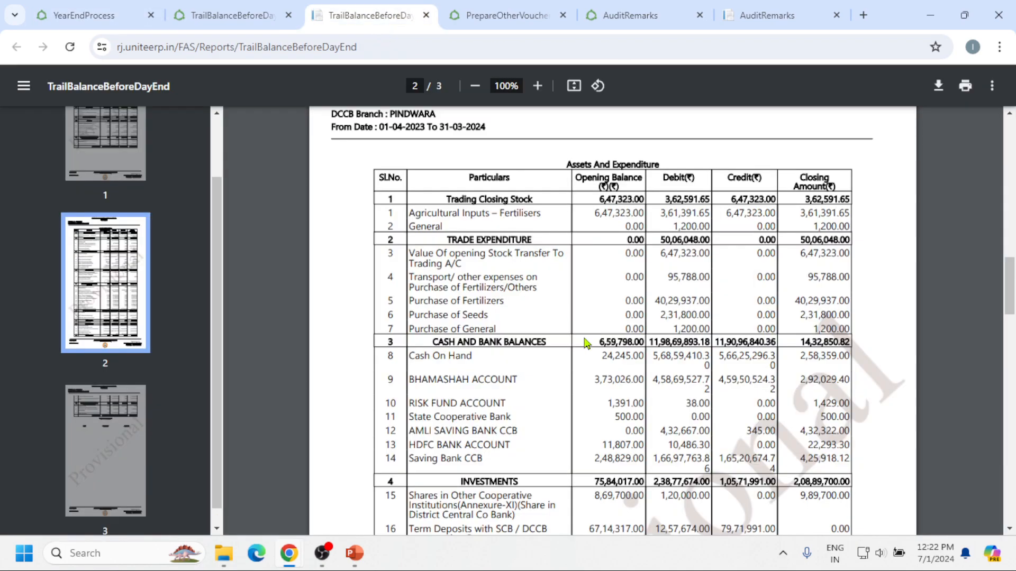
pyautogui.scroll(5, 585, 342)
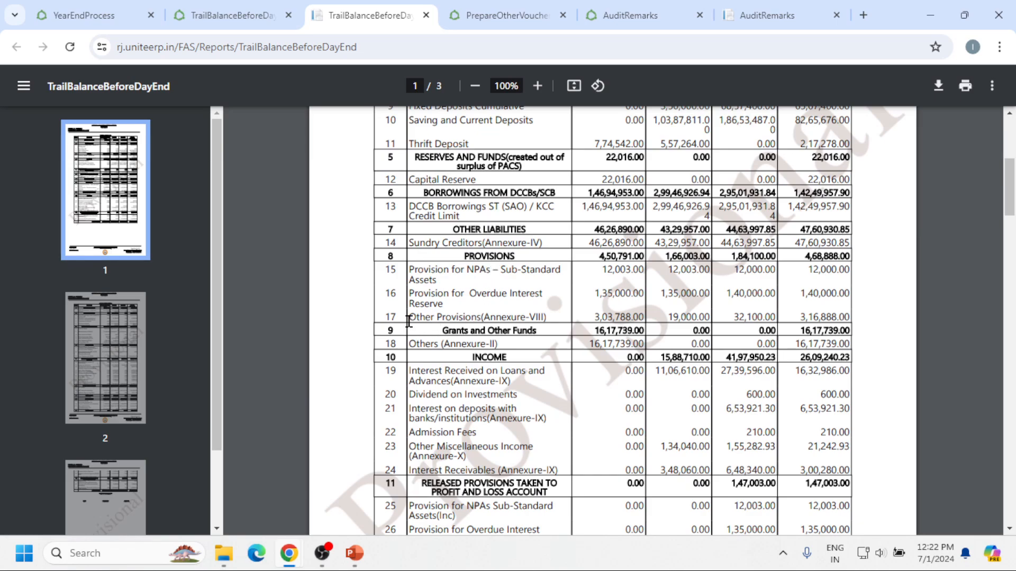
pyautogui.moveTo(409, 321); pyautogui.dragTo(550, 320)
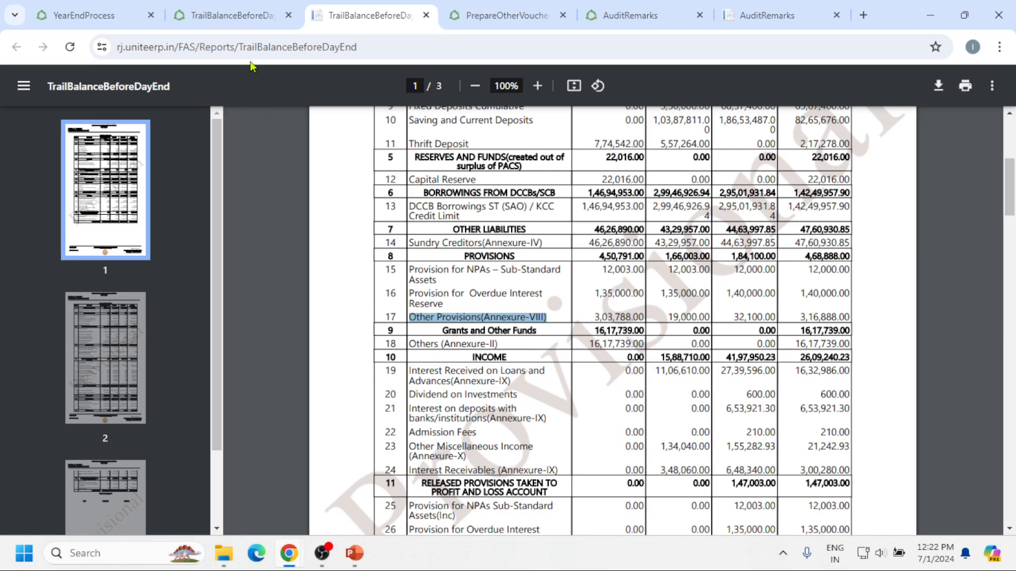
# - Generate the Annexure-VIII Other Provisions report for 04/01/2023 to 03/31/2024 with all branches from the Day End stage
pyautogui.click(75, 11)
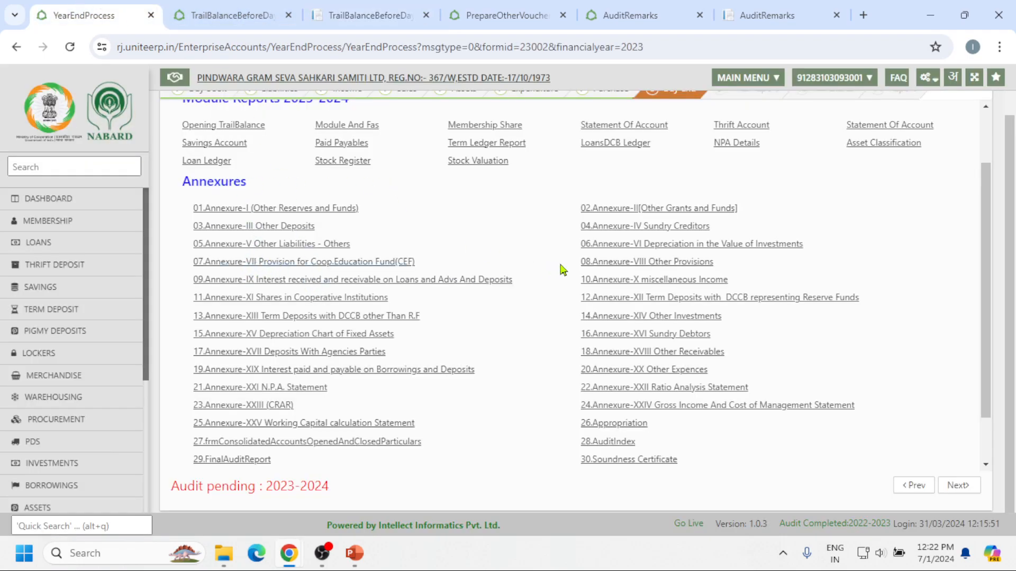
pyautogui.click(675, 263)
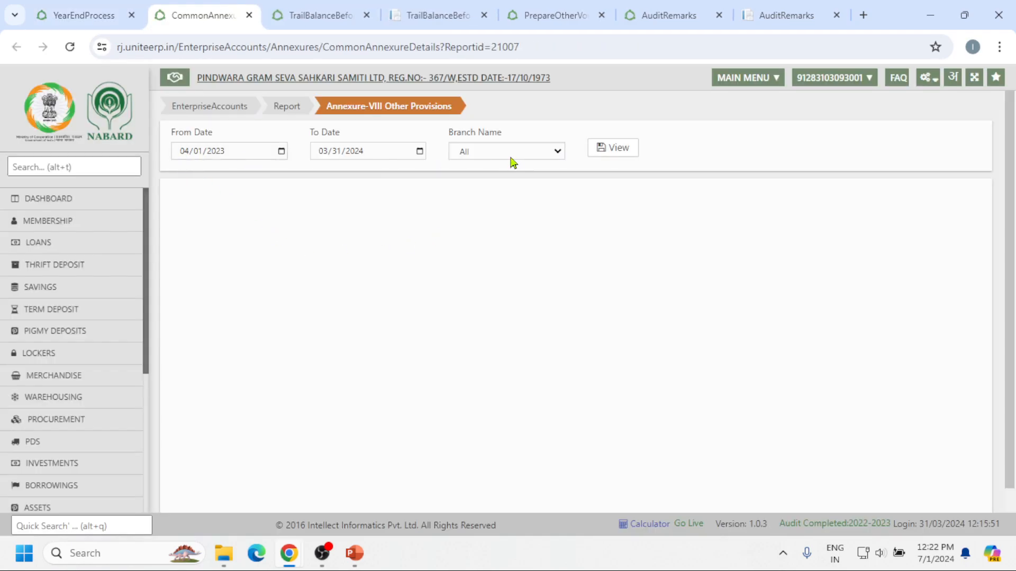
pyautogui.click(334, 8)
pyautogui.click(179, 20)
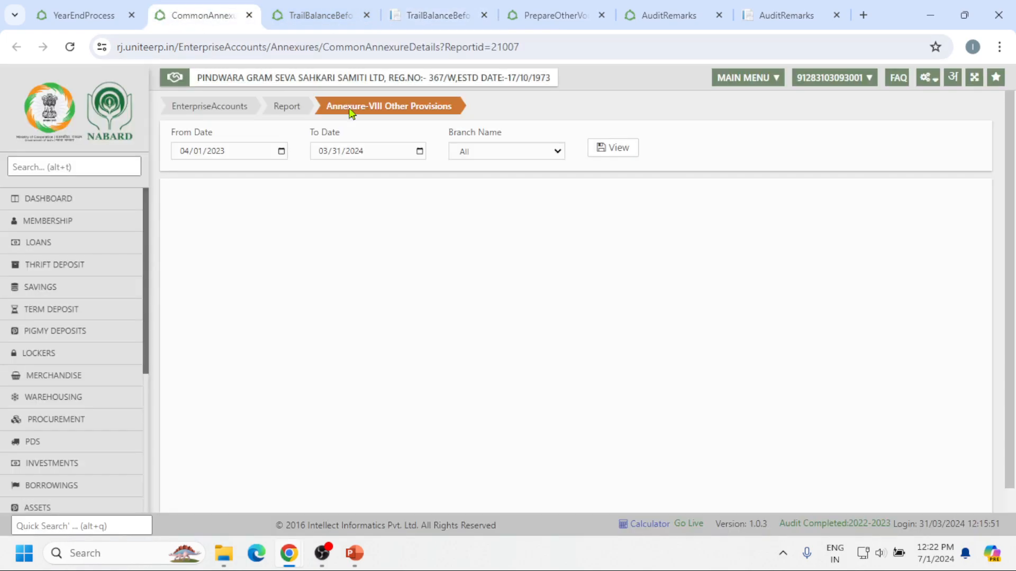
pyautogui.click(613, 149)
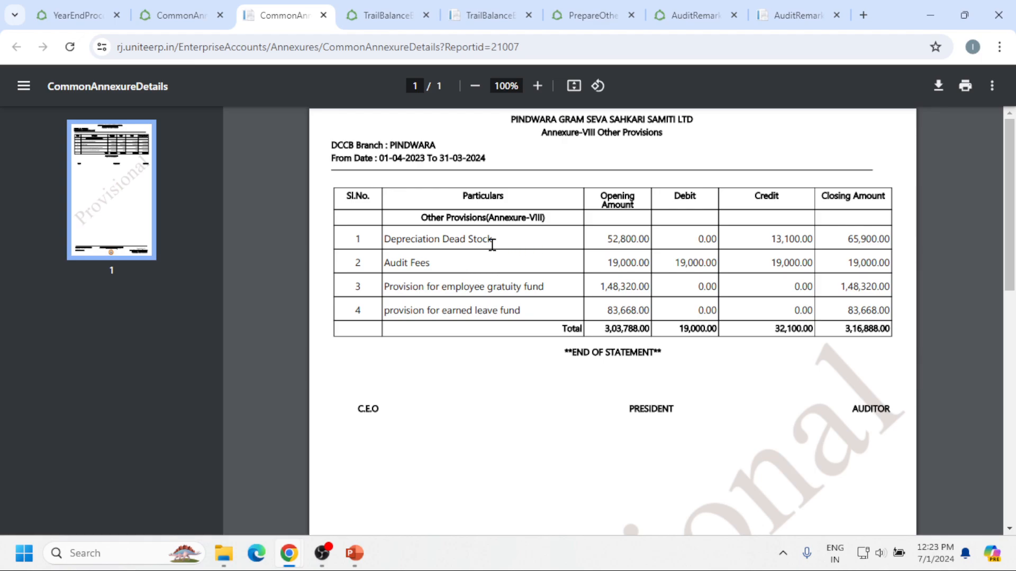
# - Compare the Trial Balance's Other Provisions opening amount with the Annexure-VIII report and highlight the report's Depreciation Dead Stock entry
pyautogui.click(477, 9)
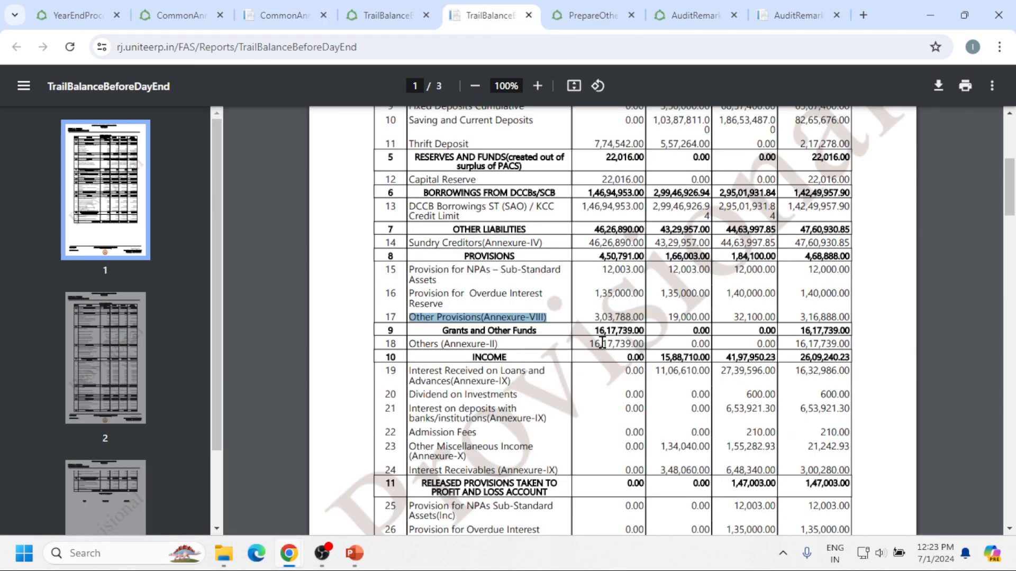
pyautogui.click(593, 317)
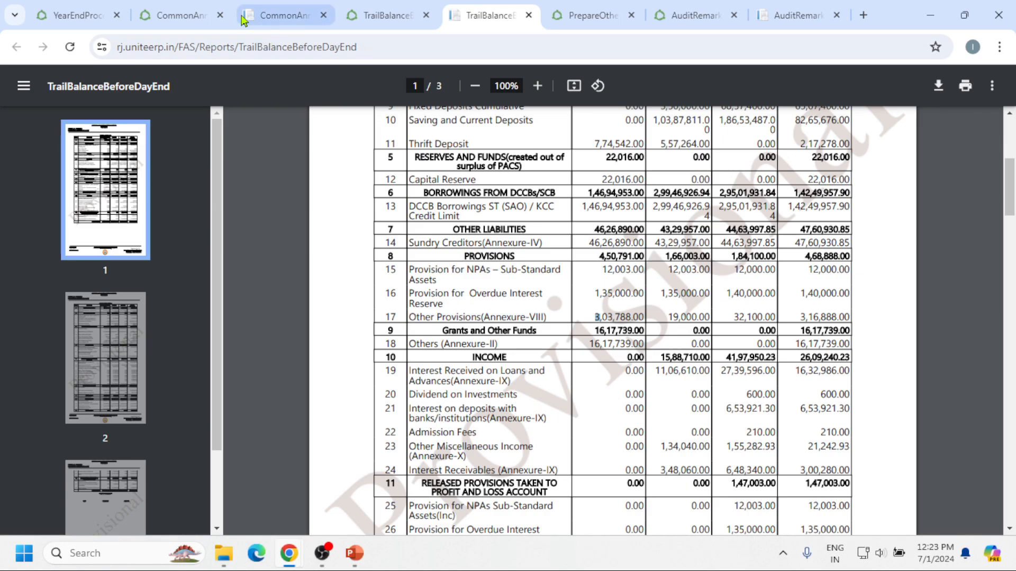
pyautogui.click(267, 10)
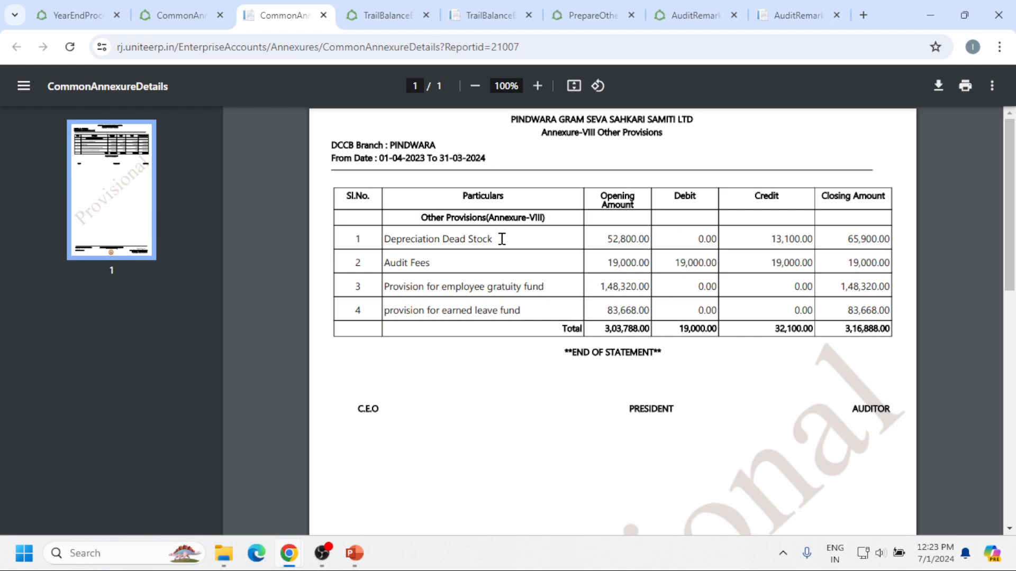
pyautogui.moveTo(379, 243); pyautogui.dragTo(501, 249)
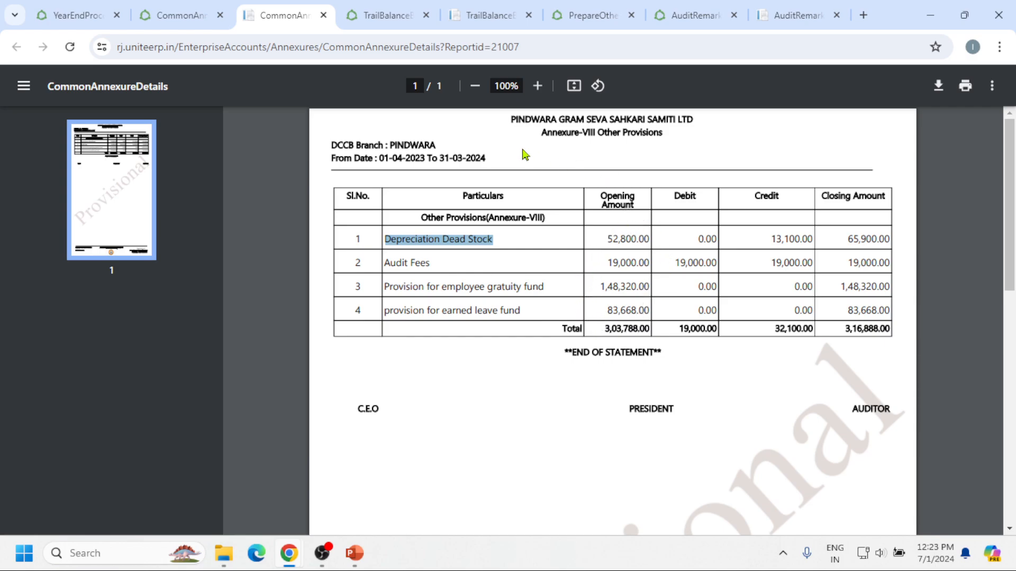
# - Cross-check the Trial Balance's Other Provisions(Annexure-VIII) row against the Annexure-VIII report and its link in the Day End annexure list
pyautogui.click(476, 14)
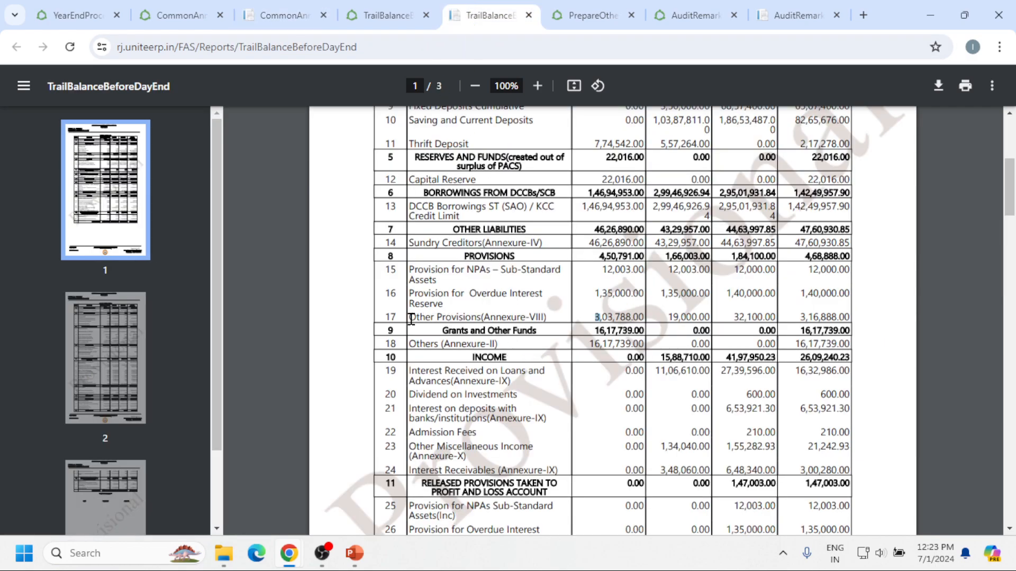
pyautogui.moveTo(411, 319); pyautogui.dragTo(598, 319)
pyautogui.click(585, 321)
pyautogui.click(274, 6)
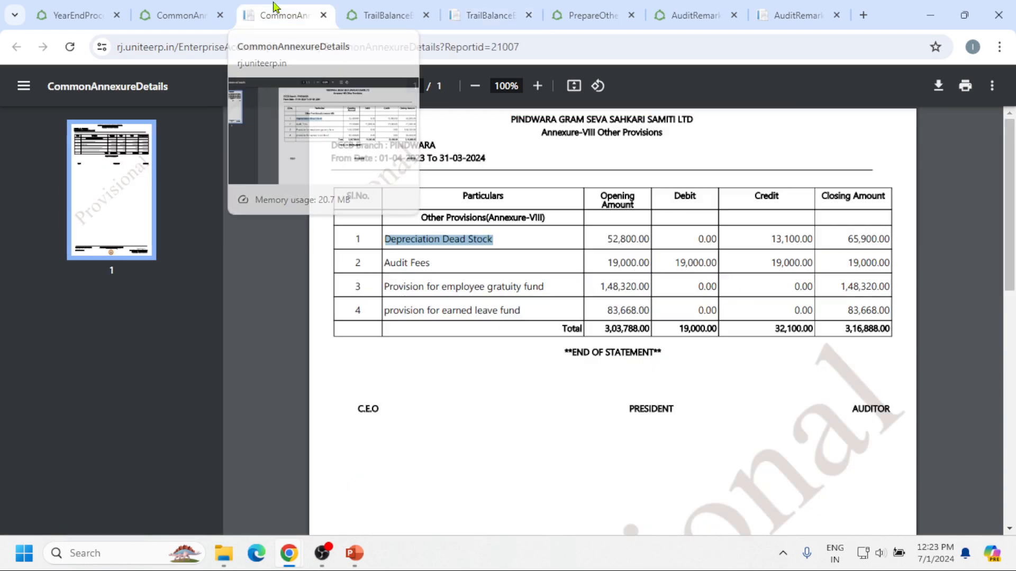
pyautogui.click(180, 6)
pyautogui.click(78, 11)
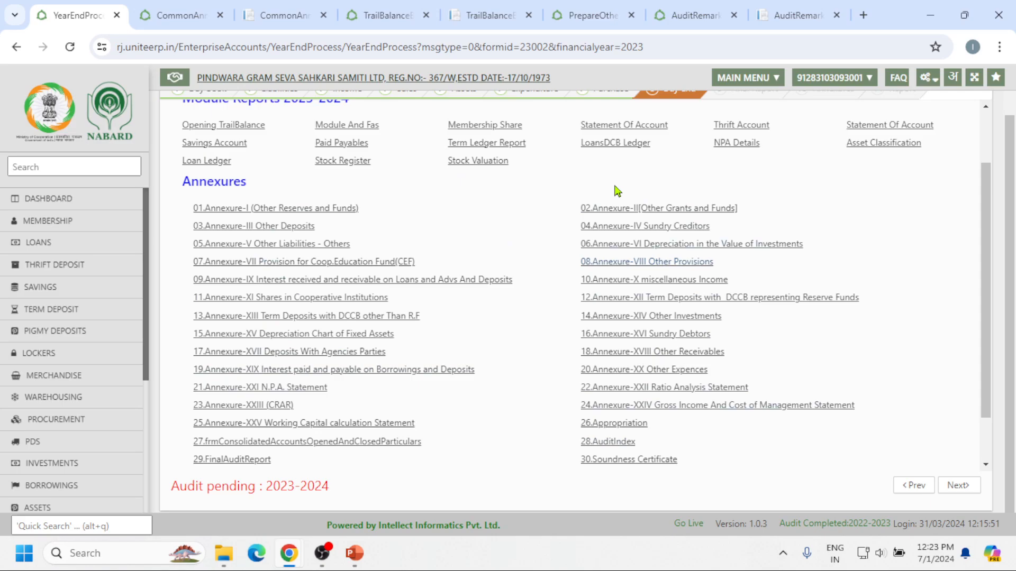
pyautogui.click(465, 14)
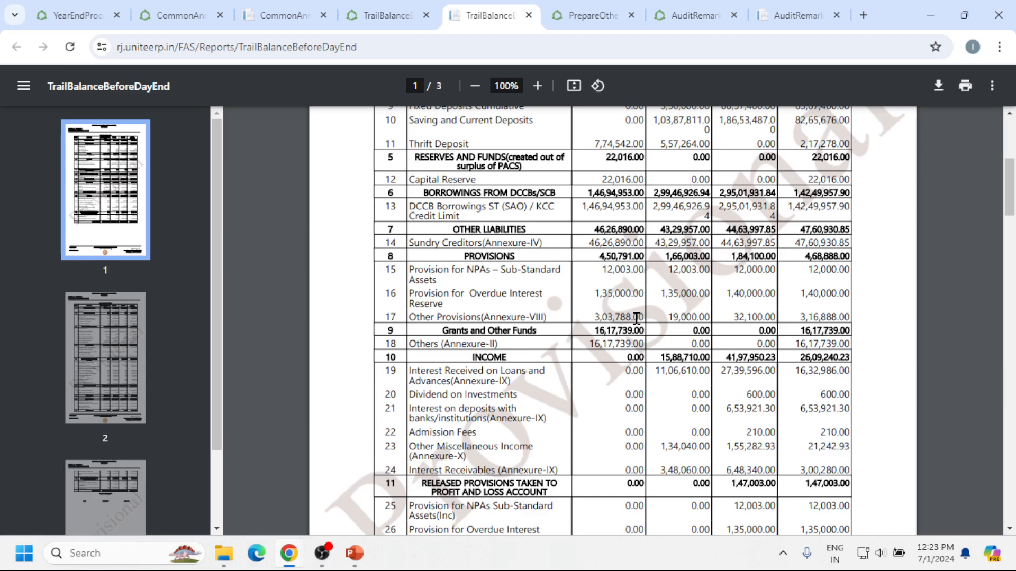
pyautogui.click(304, 15)
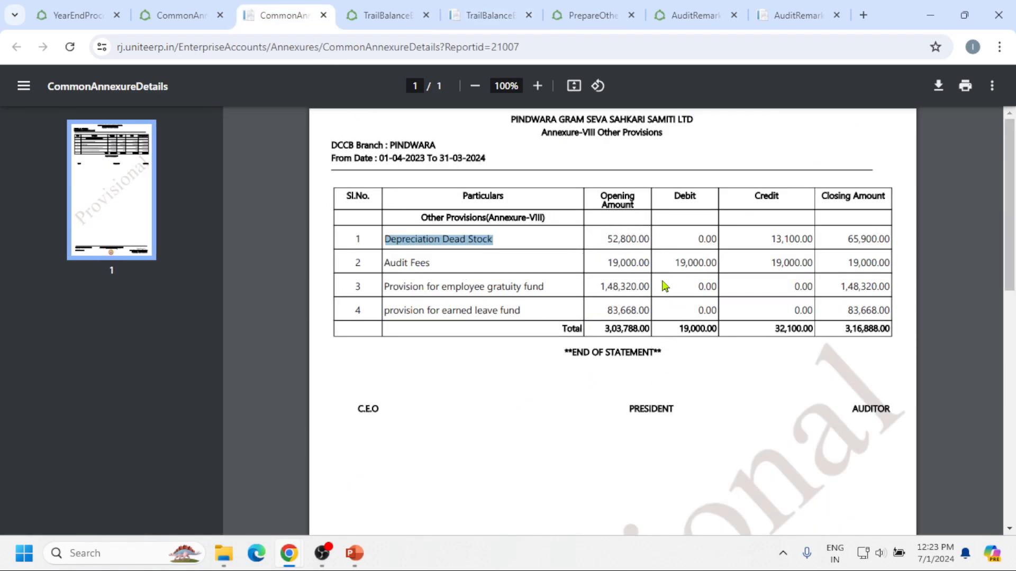
# - Highlight the Depreciation Dead Stock opening amount and compare the Annexure-VIII opening, debit, credit and closing totals with the Trial Balance
pyautogui.moveTo(599, 241); pyautogui.dragTo(646, 244)
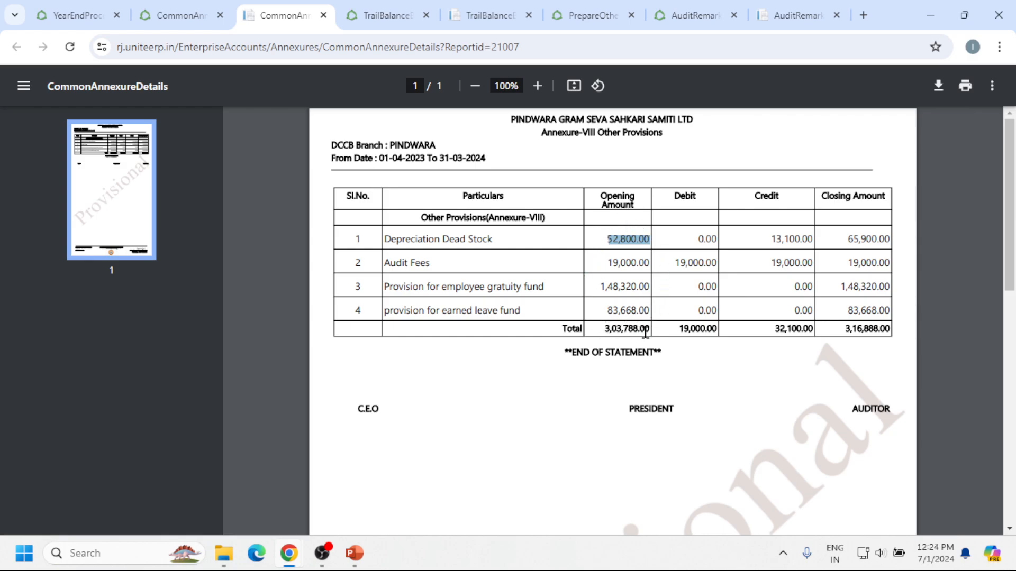
pyautogui.click(487, 23)
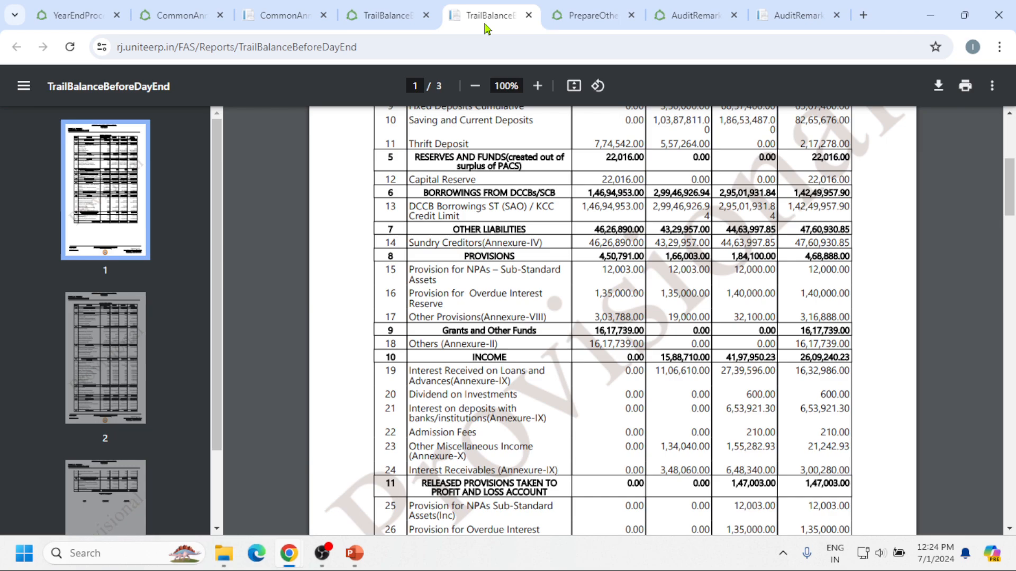
pyautogui.moveTo(590, 331); pyautogui.dragTo(799, 328)
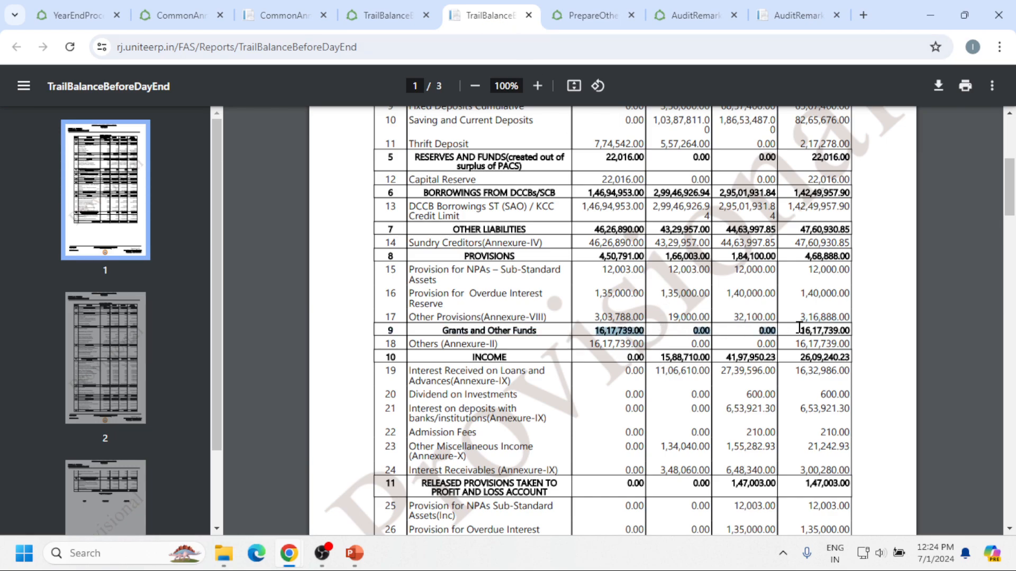
pyautogui.click(283, 16)
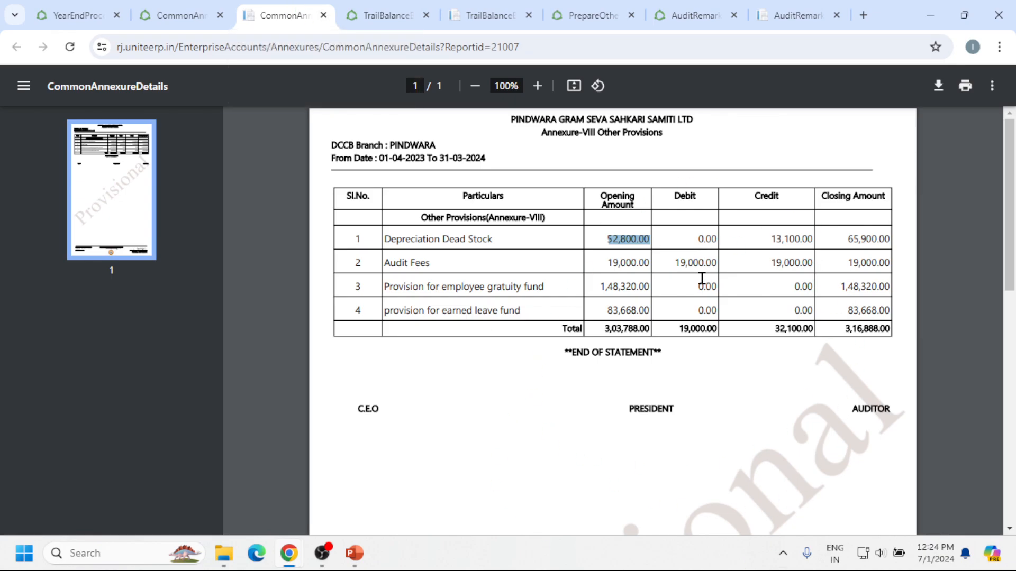
pyautogui.click(484, 15)
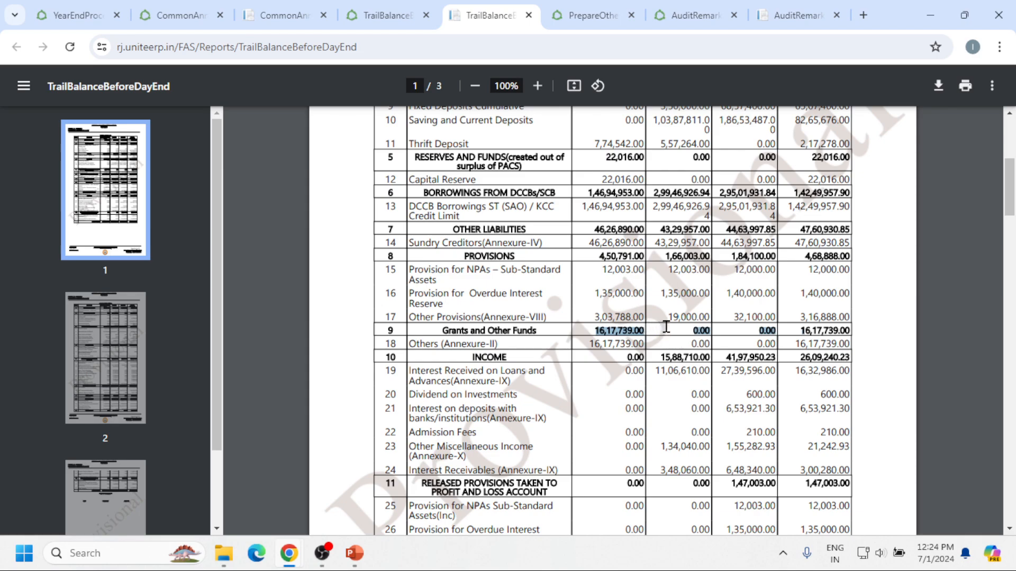
pyautogui.click(286, 15)
pyautogui.click(671, 334)
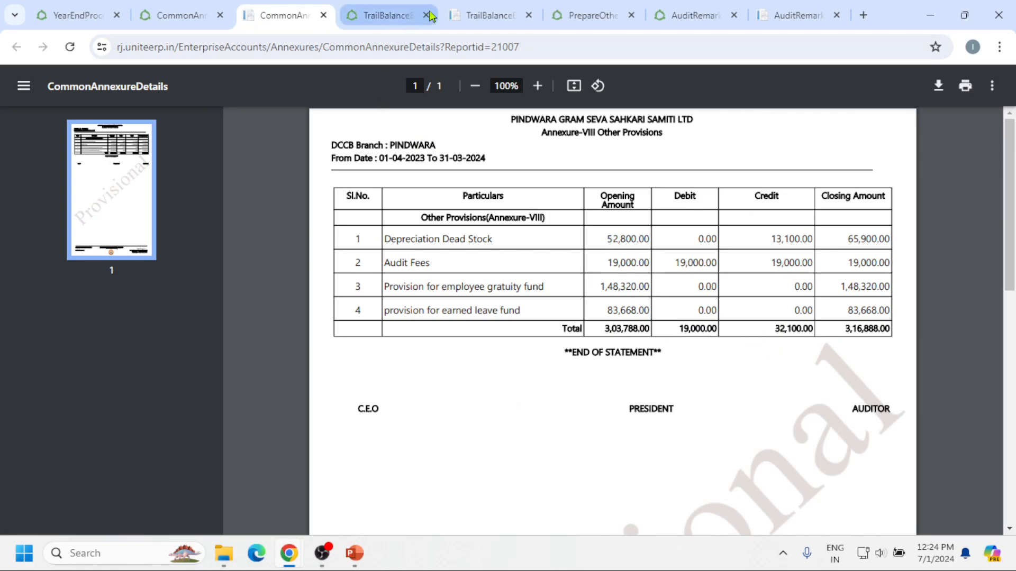
# - Return to the Trial Balance report and highlight the Others (Annexure-II) entry under Grants and Other Funds
pyautogui.click(484, 15)
pyautogui.scroll(-3, 514, 388)
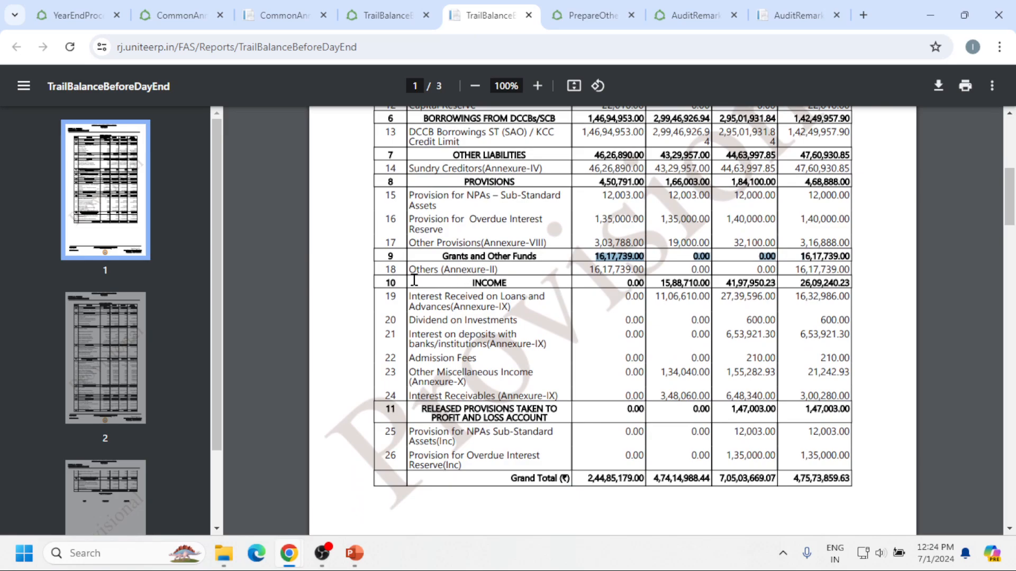
pyautogui.moveTo(415, 279); pyautogui.dragTo(521, 278)
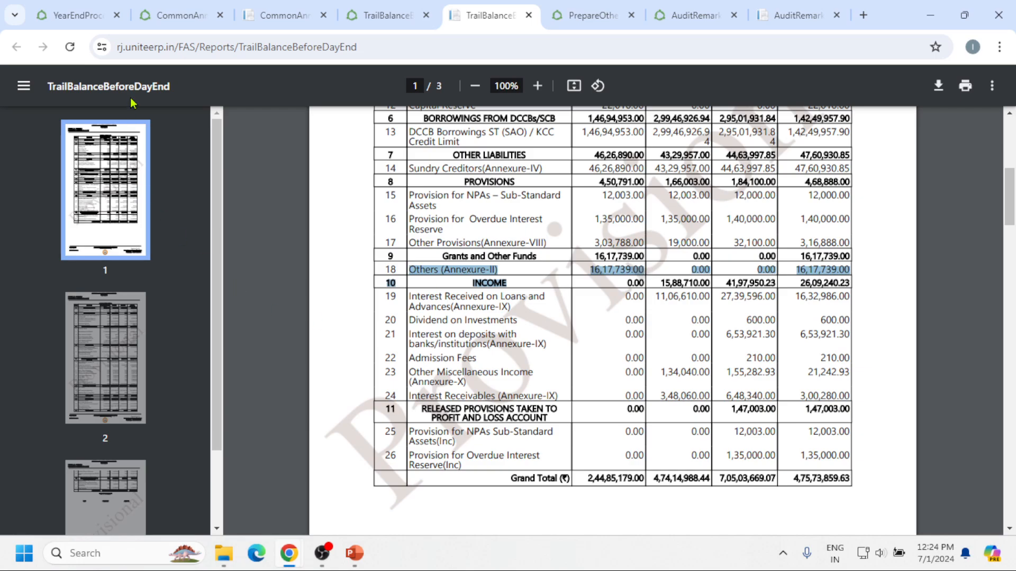
# - Generate the Annexure-II Other Grants and Funds report for 04/01/2023 to 03/31/2024 with all branches from the Day End stage
pyautogui.click(182, 13)
pyautogui.click(98, 23)
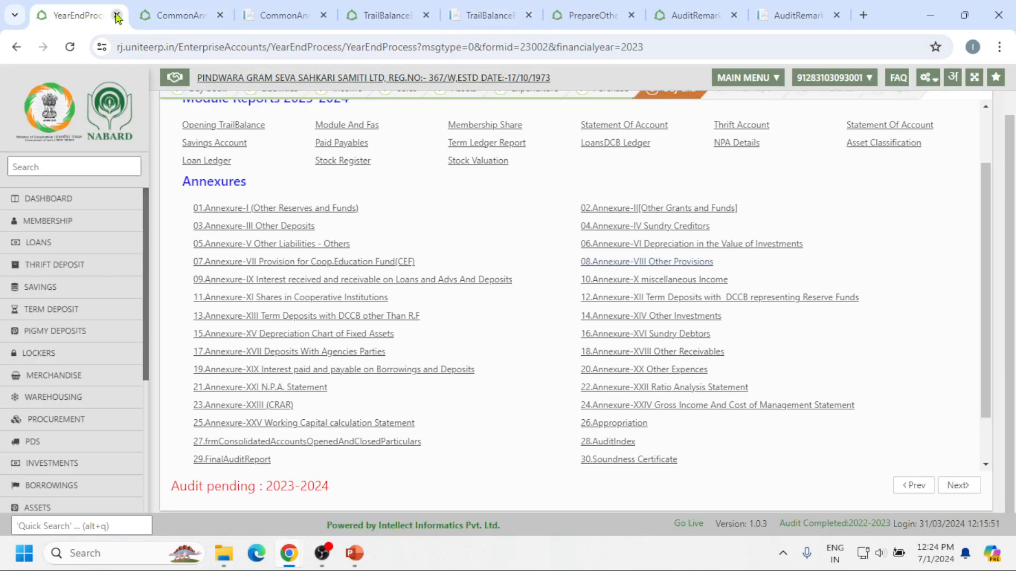
pyautogui.click(617, 212)
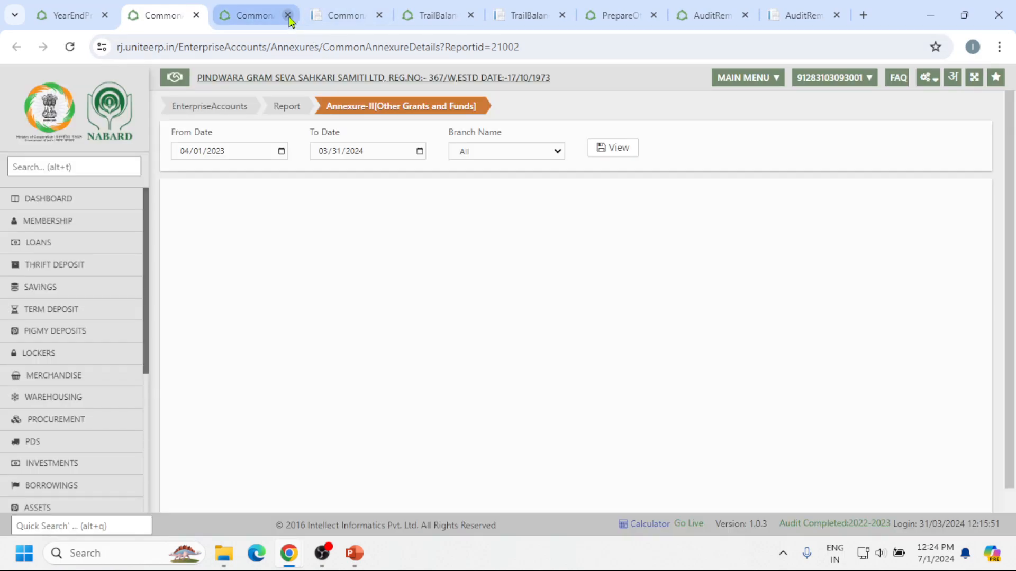
pyautogui.click(612, 152)
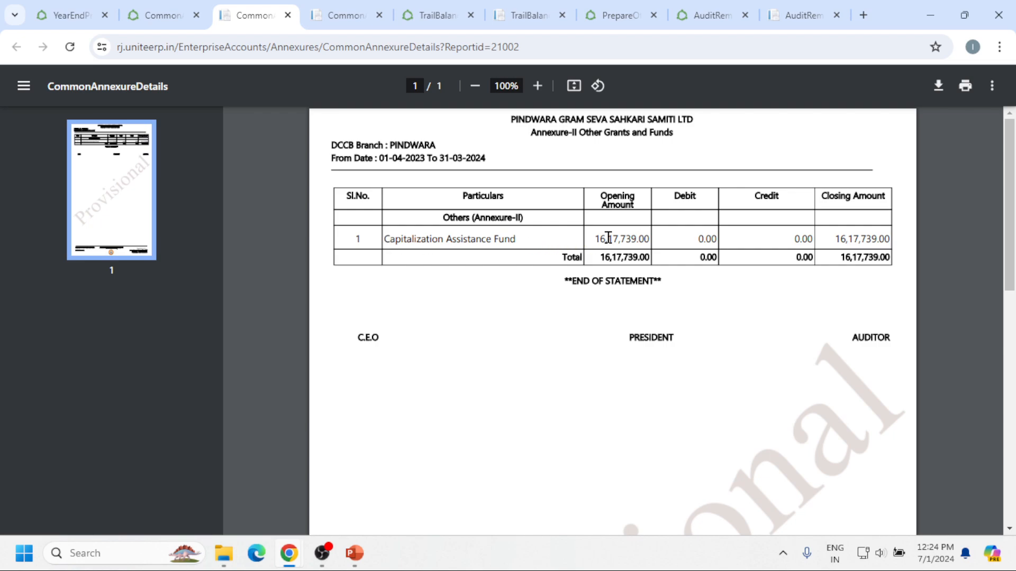
# - Compare the Capitalization Assistance Fund amounts in the Annexure-II report with the Trial Balance's Others (Annexure-II) row
pyautogui.moveTo(591, 241); pyautogui.dragTo(658, 237)
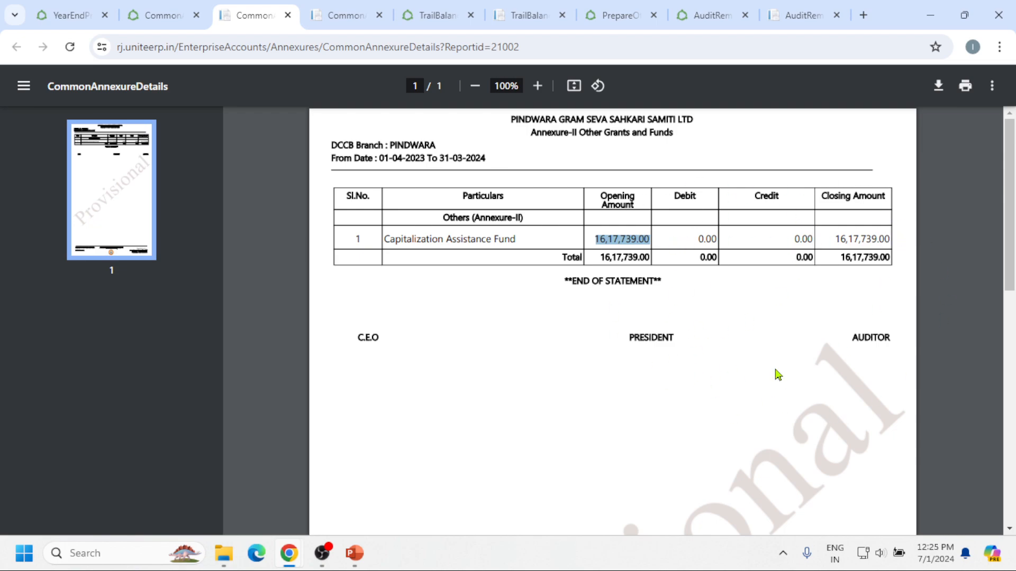
pyautogui.click(512, 10)
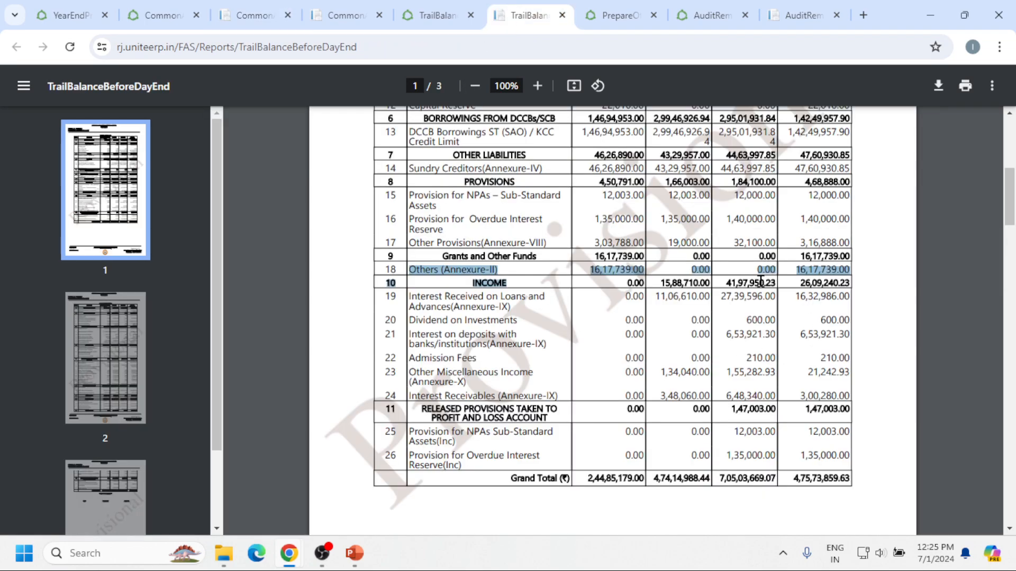
pyautogui.moveTo(598, 274); pyautogui.dragTo(858, 257)
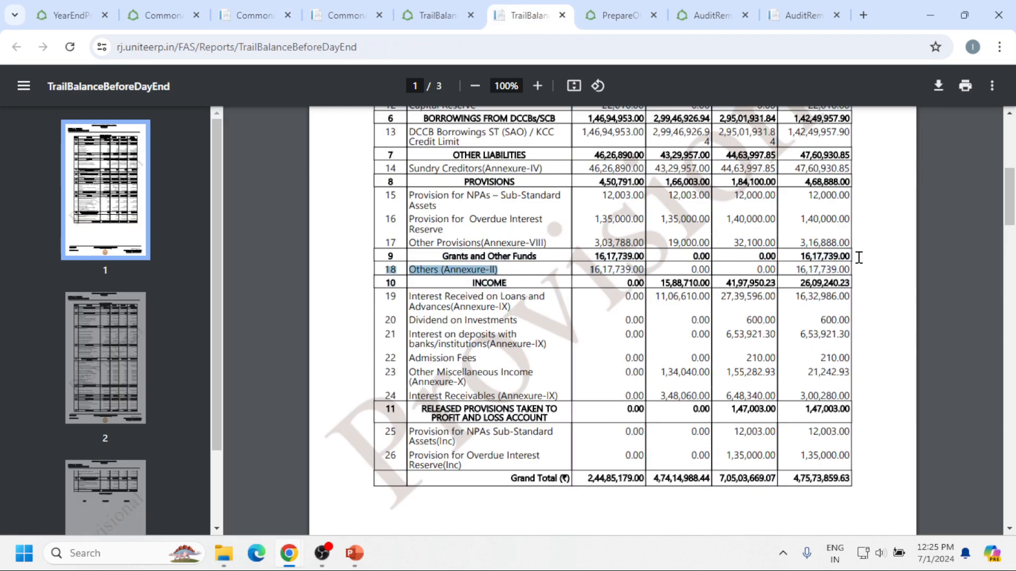
pyautogui.click(249, 18)
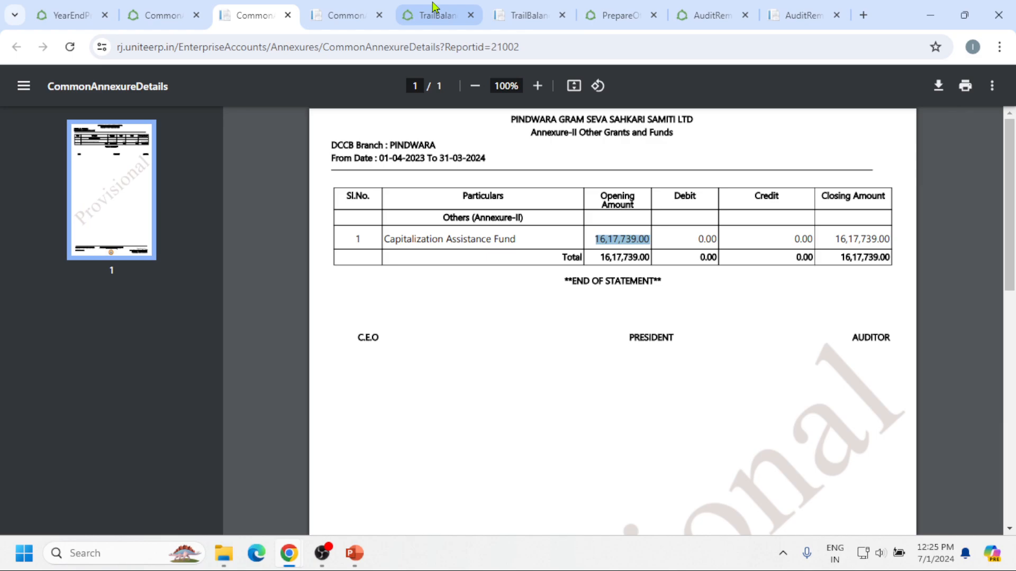
pyautogui.click(508, 7)
pyautogui.scroll(-4, 609, 352)
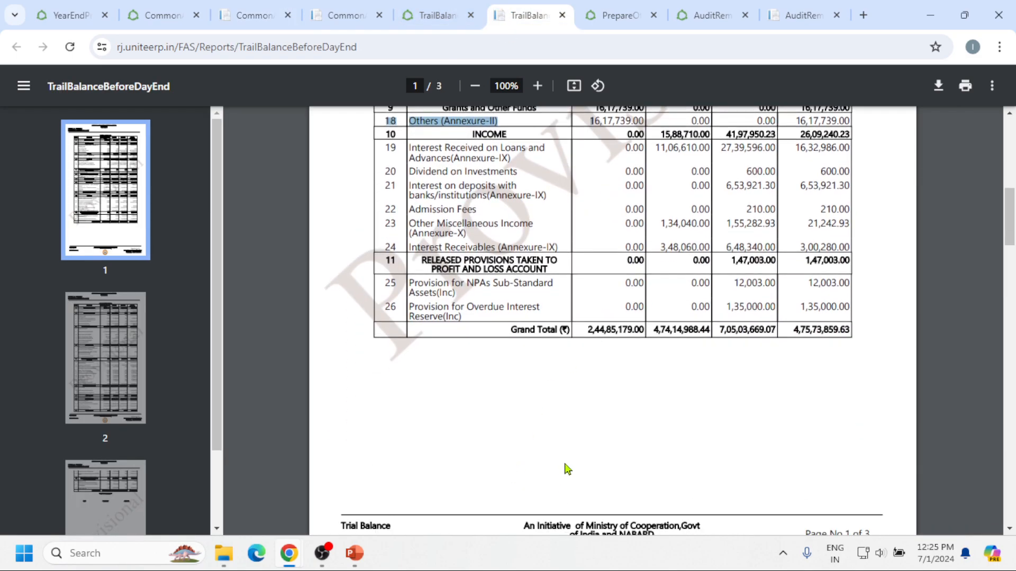
pyautogui.scroll(5, 560, 415)
# - Review the Day End stage's report and annexure lists alongside the annexure references in the Trial Balance's income rows
pyautogui.click(68, 14)
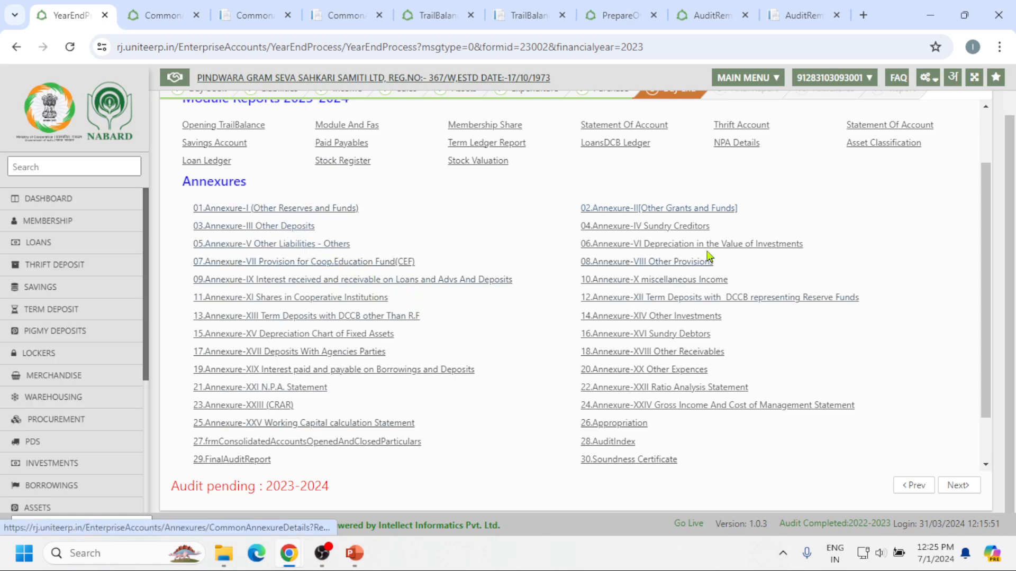
pyautogui.click(521, 15)
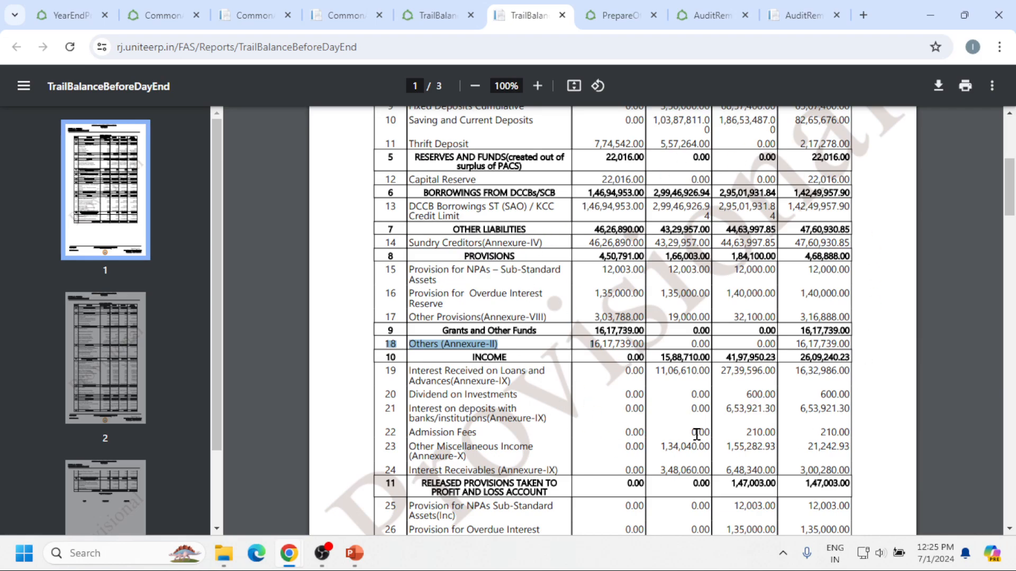
pyautogui.scroll(-3, 670, 392)
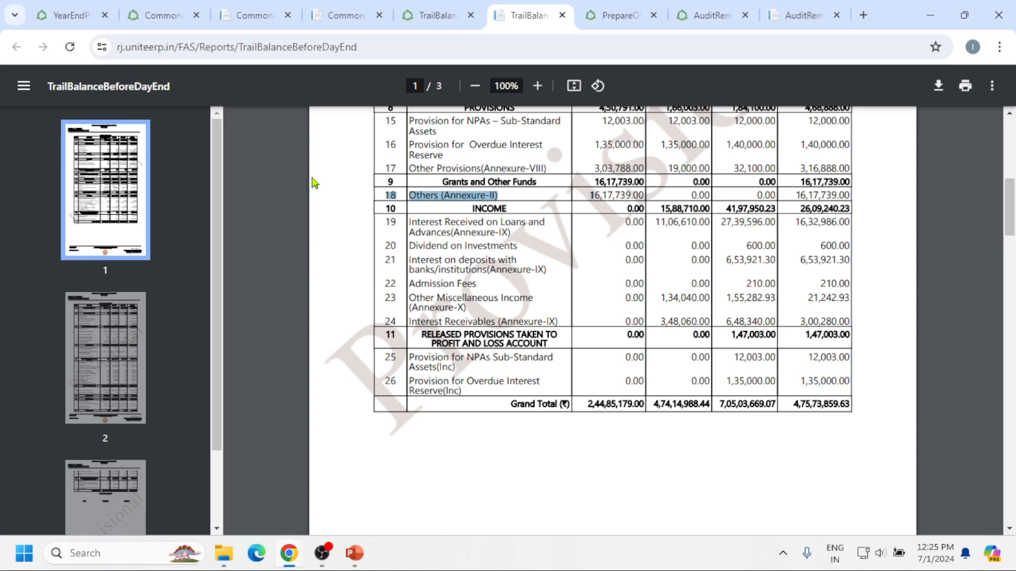
pyautogui.click(162, 19)
pyautogui.click(63, 13)
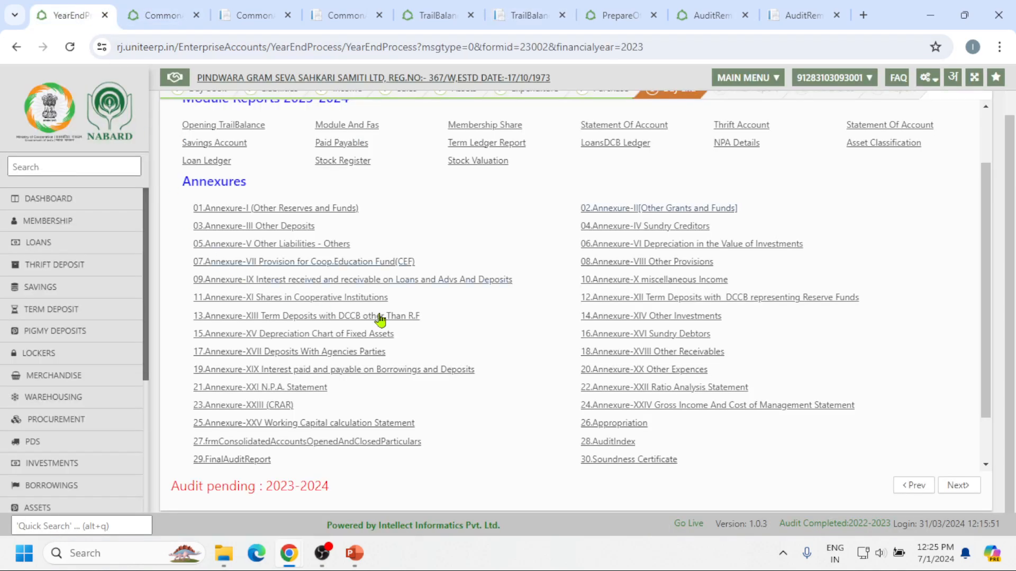
pyautogui.scroll(-1, 494, 276)
pyautogui.scroll(2, 498, 275)
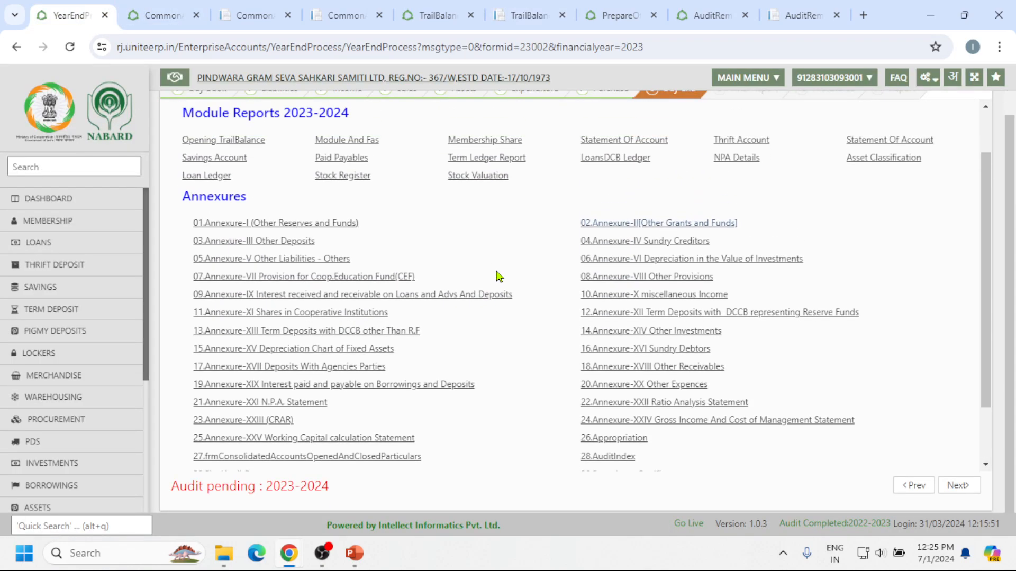
pyautogui.scroll(1, 492, 269)
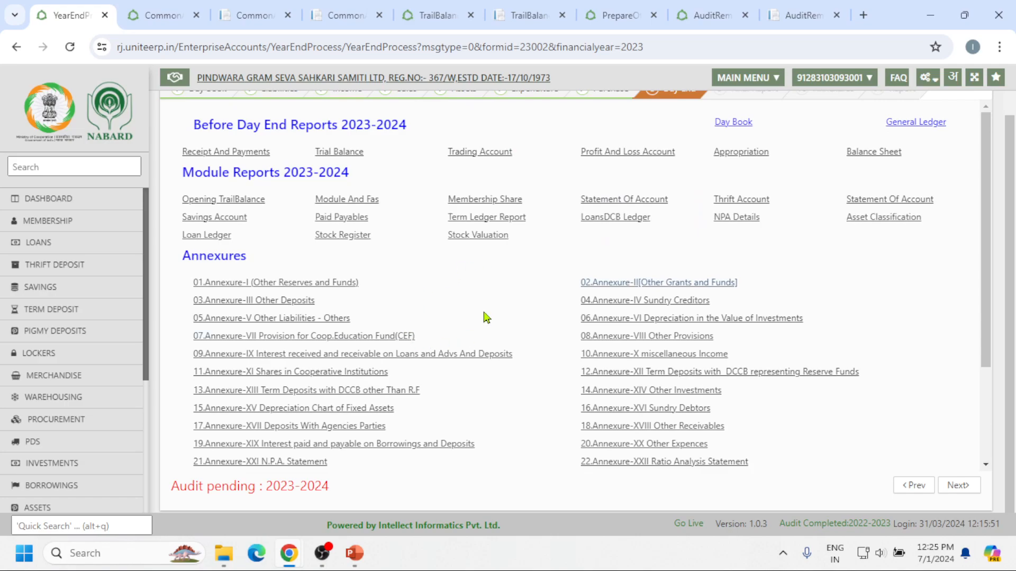
pyautogui.scroll(-1, 484, 318)
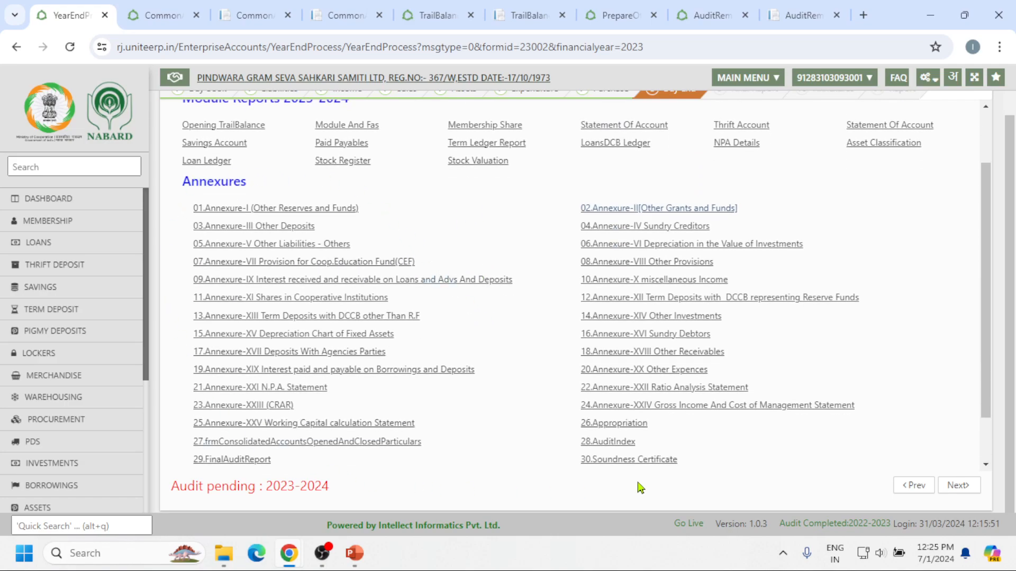
# - Open the Audit workflow and display its Enterprise Accounts annexure reports
pyautogui.scroll(-3, 30, 426)
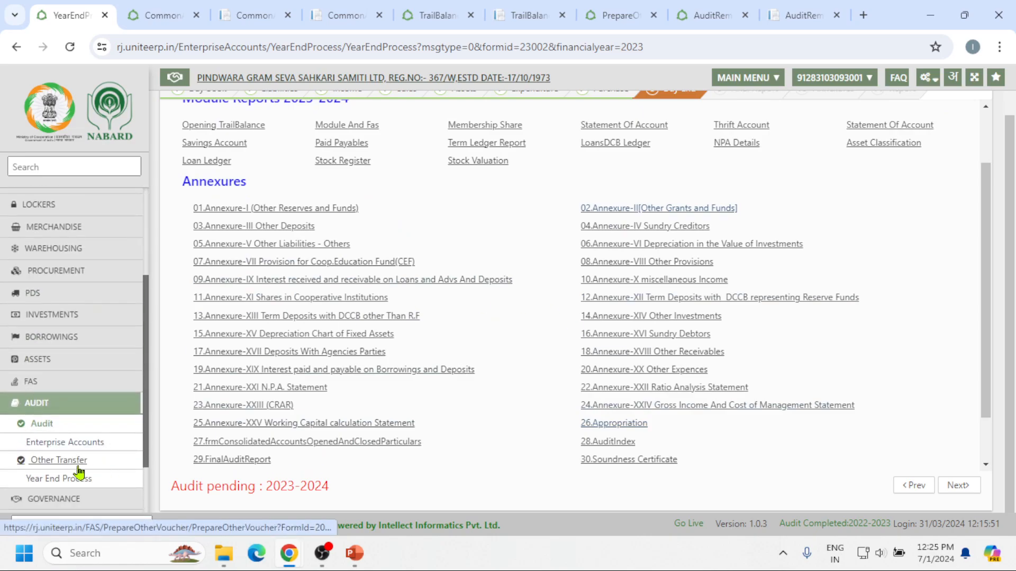
pyautogui.click(45, 423)
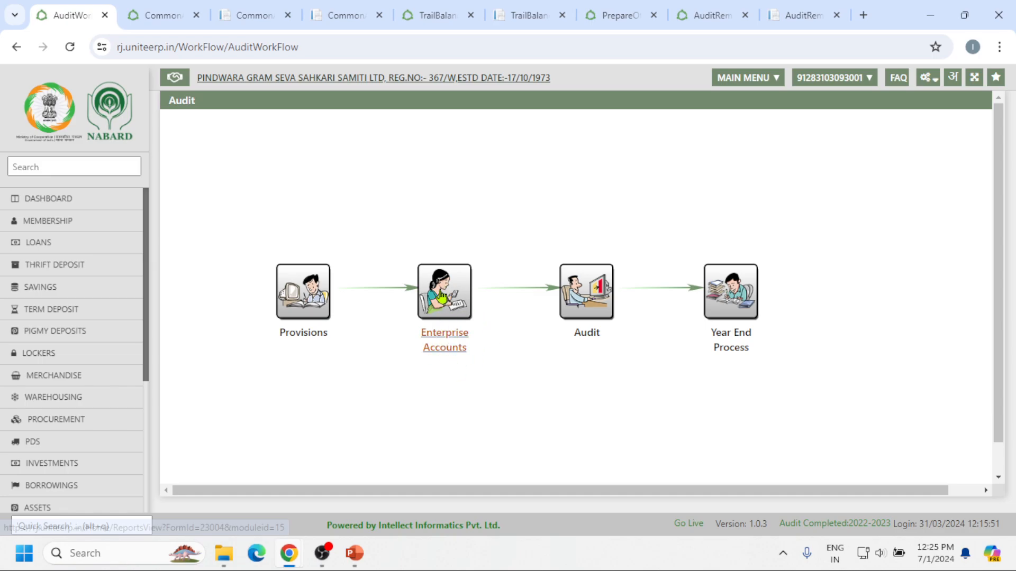
pyautogui.click(442, 298)
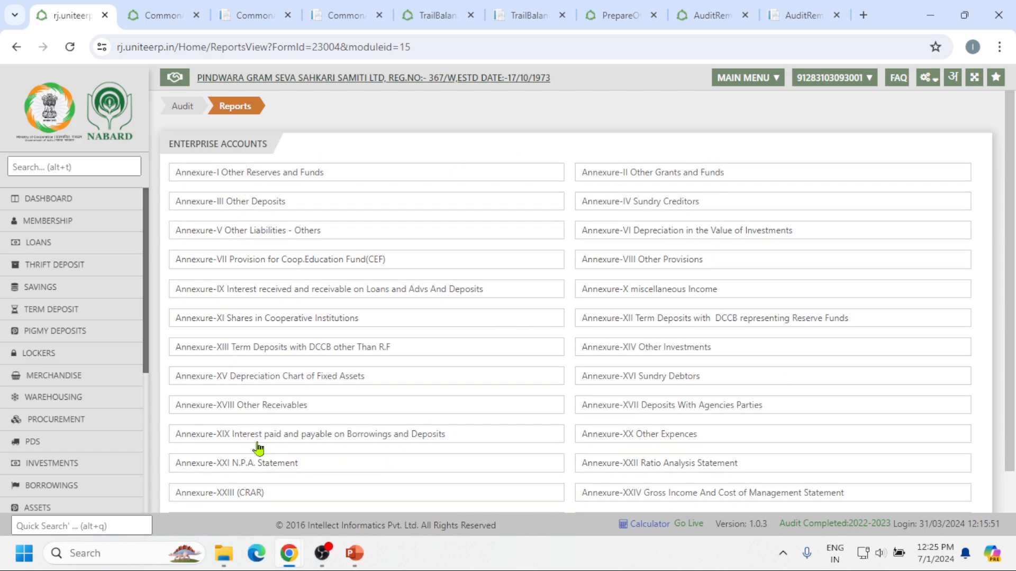
# - Return to the Audit workflow and display its list of Provisions reports
pyautogui.scroll(-3, 79, 483)
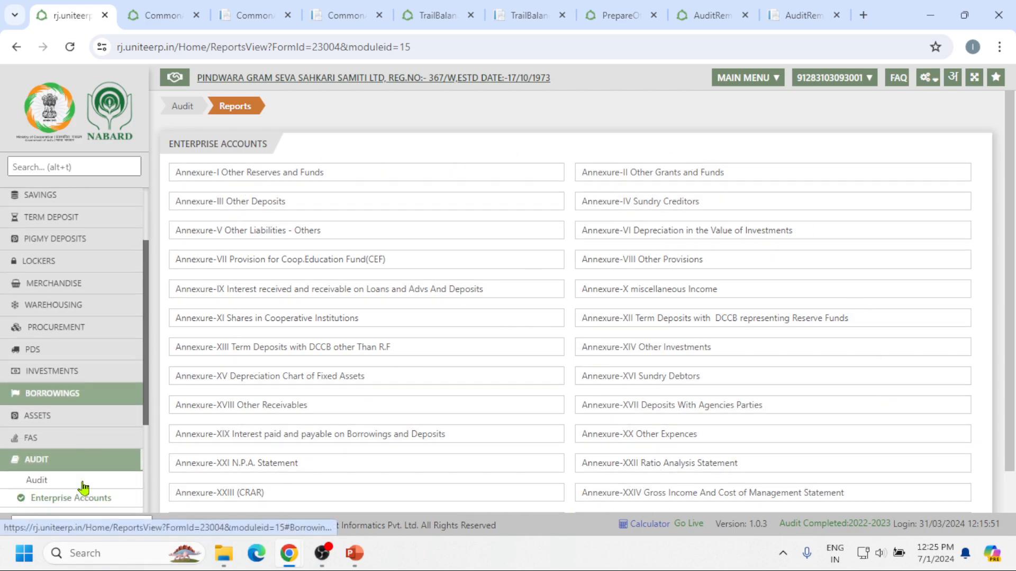
pyautogui.click(46, 406)
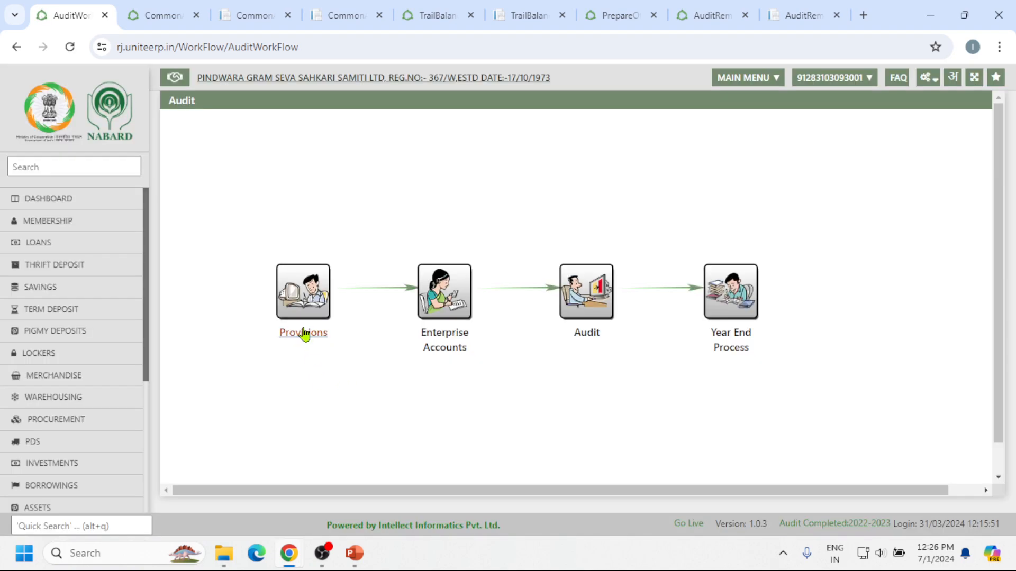
pyautogui.click(303, 332)
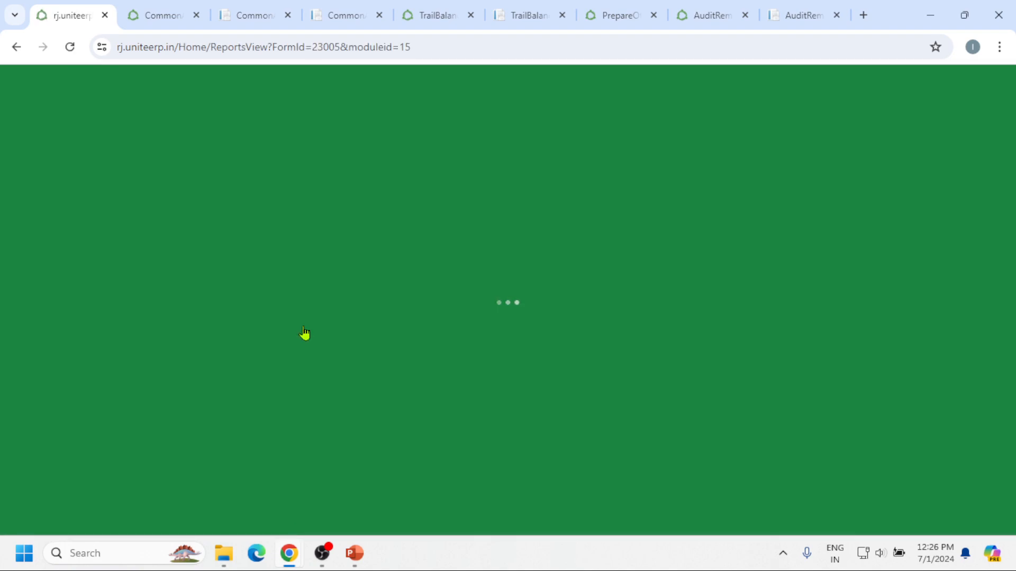
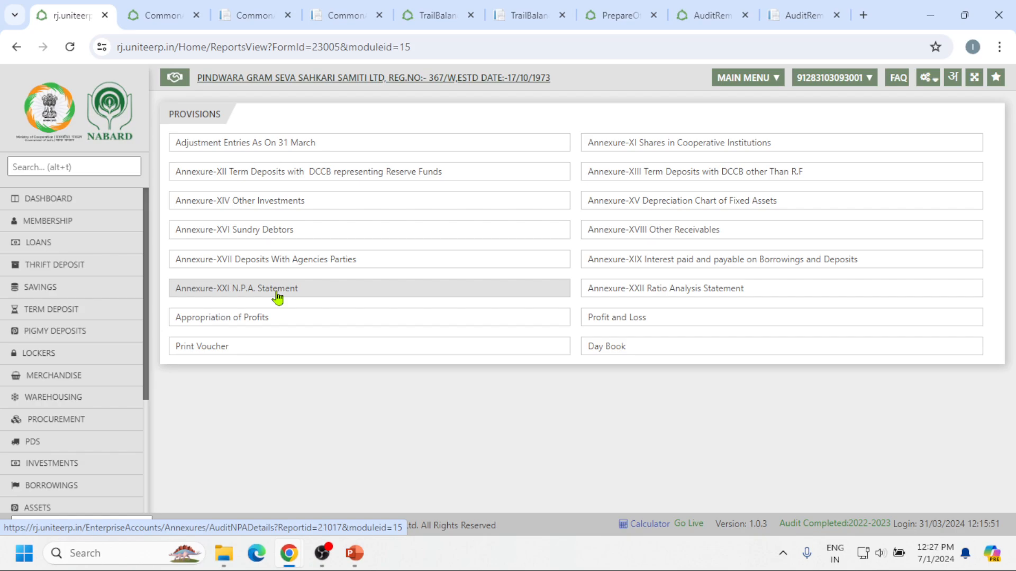
# - Open the NPA Definition Master in the Loans configuration to view the NPA categories, month ranges and provision percentages
pyautogui.click(928, 77)
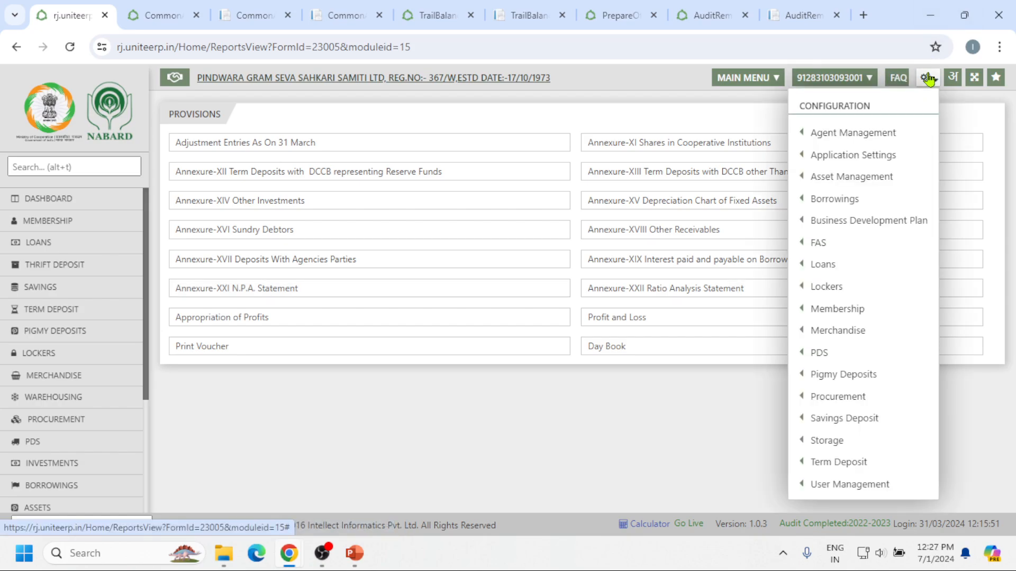
pyautogui.moveTo(852, 265)
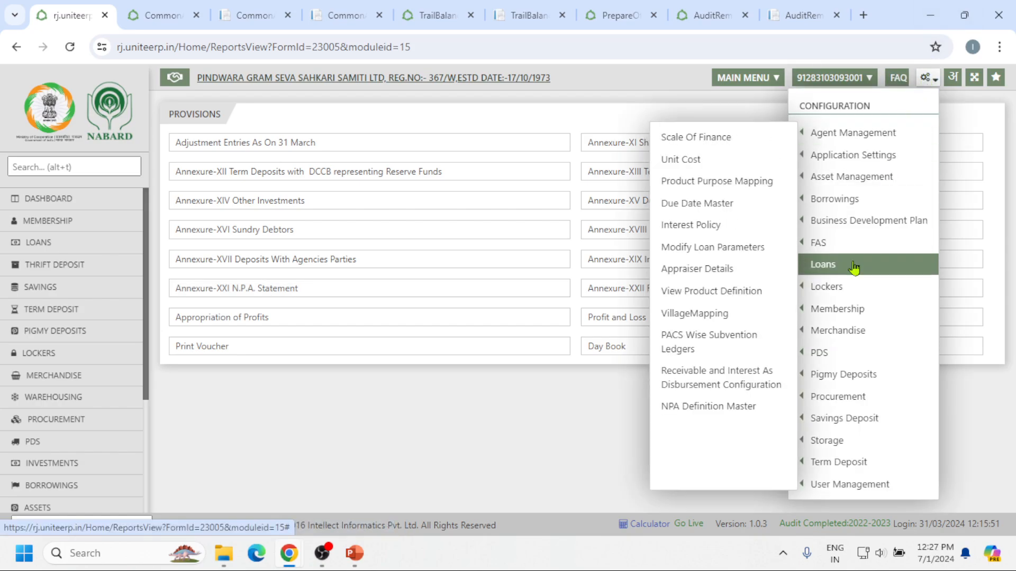
pyautogui.click(747, 408)
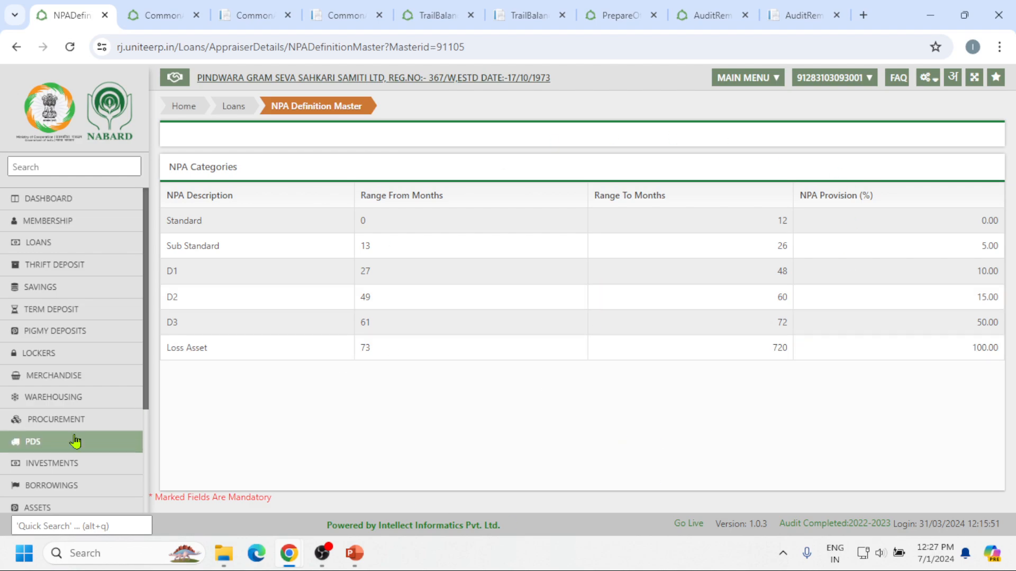
# - Open the Audit process from the Audit workflow and load year code 2023-2024 in the Day Book stage
pyautogui.scroll(-3, 53, 449)
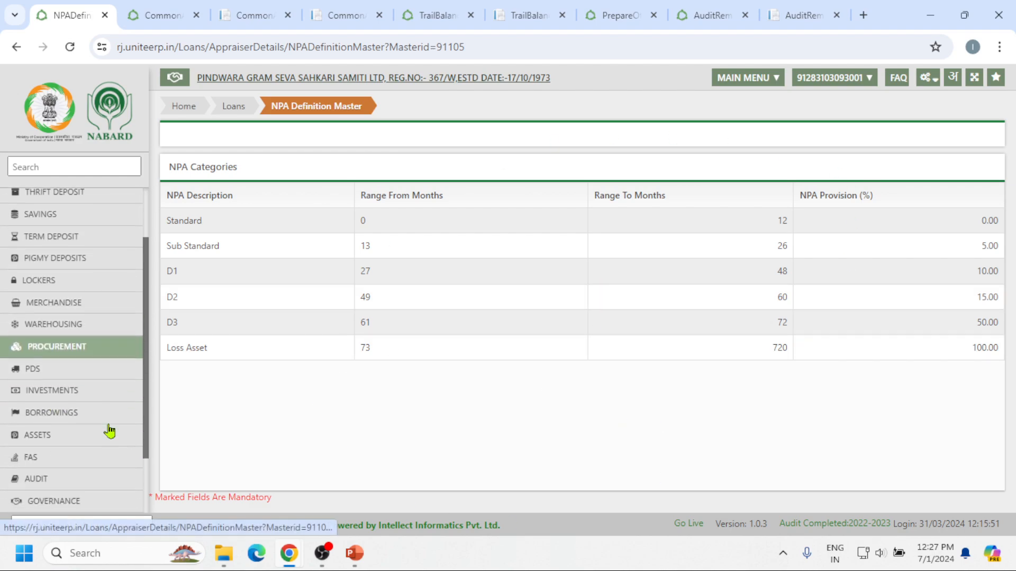
pyautogui.click(43, 405)
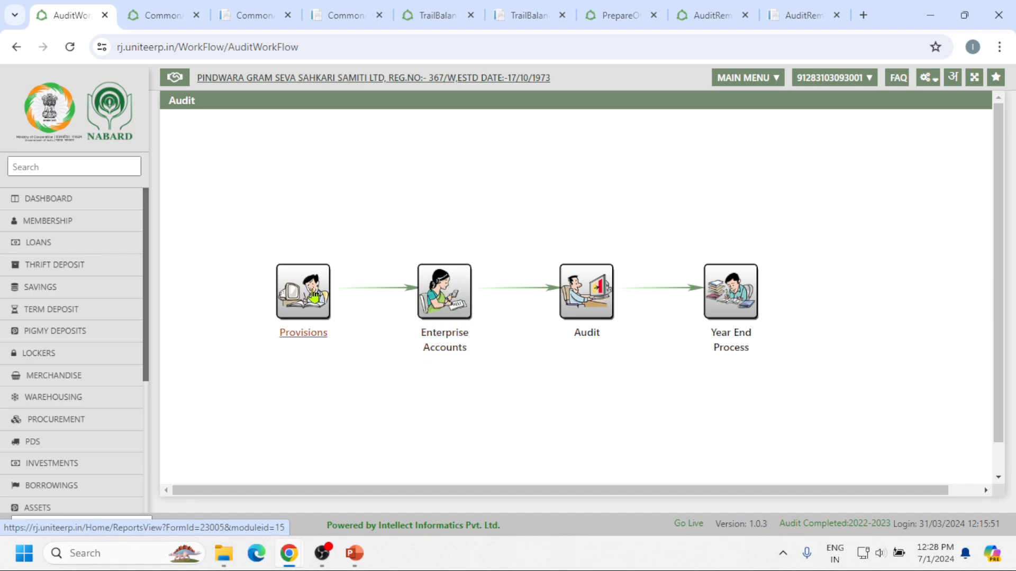
pyautogui.click(590, 302)
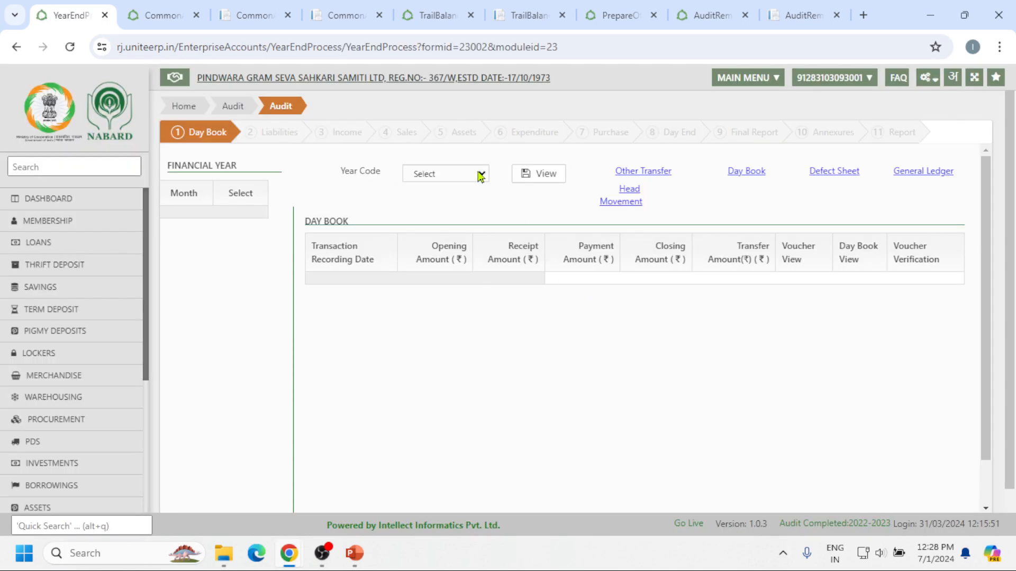
pyautogui.click(480, 175)
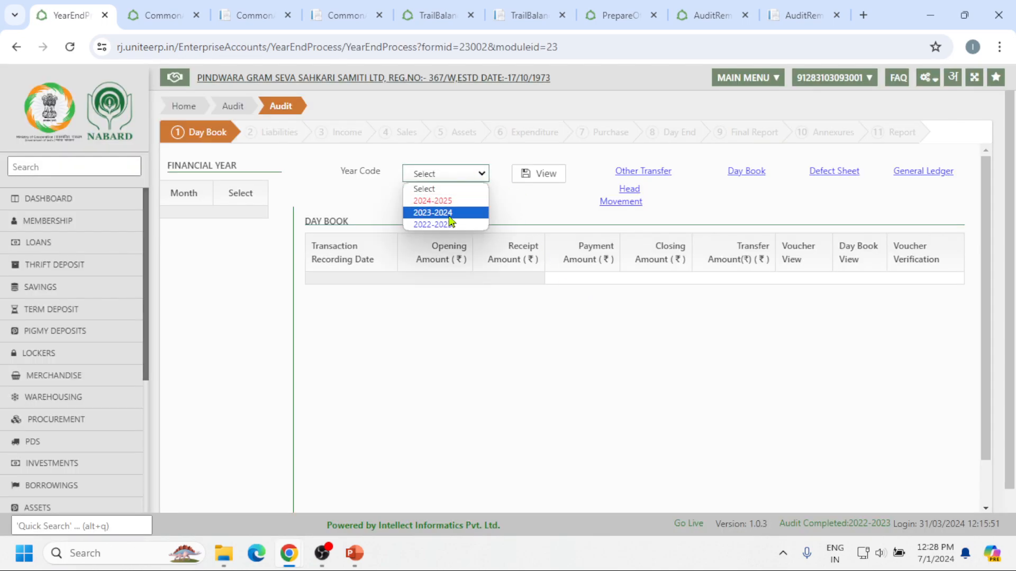
pyautogui.click(450, 220)
pyautogui.click(548, 180)
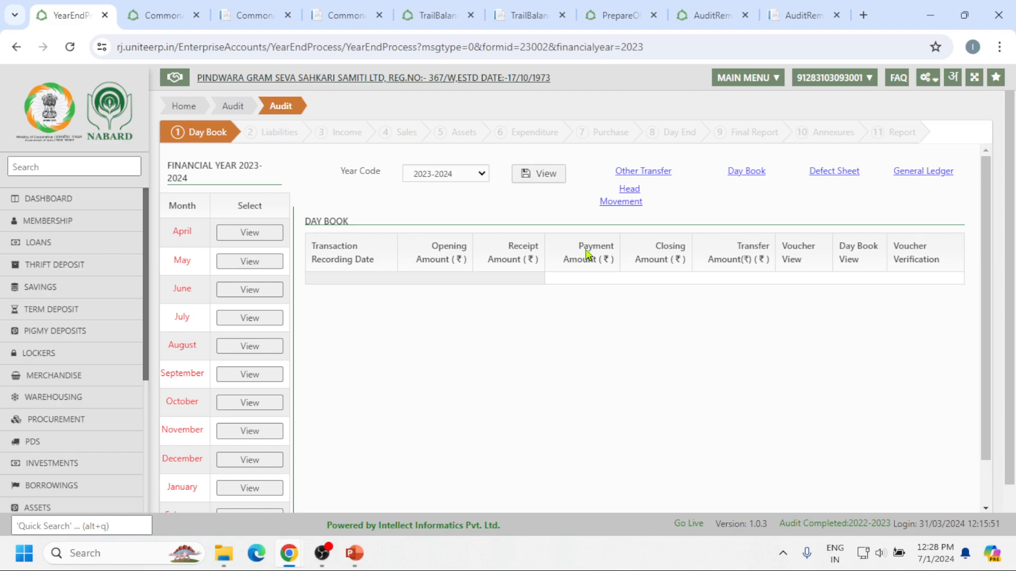
# - Advance the 2023-2024 audit through the account stages to the Day End stage
pyautogui.scroll(-2, 585, 256)
pyautogui.click(965, 487)
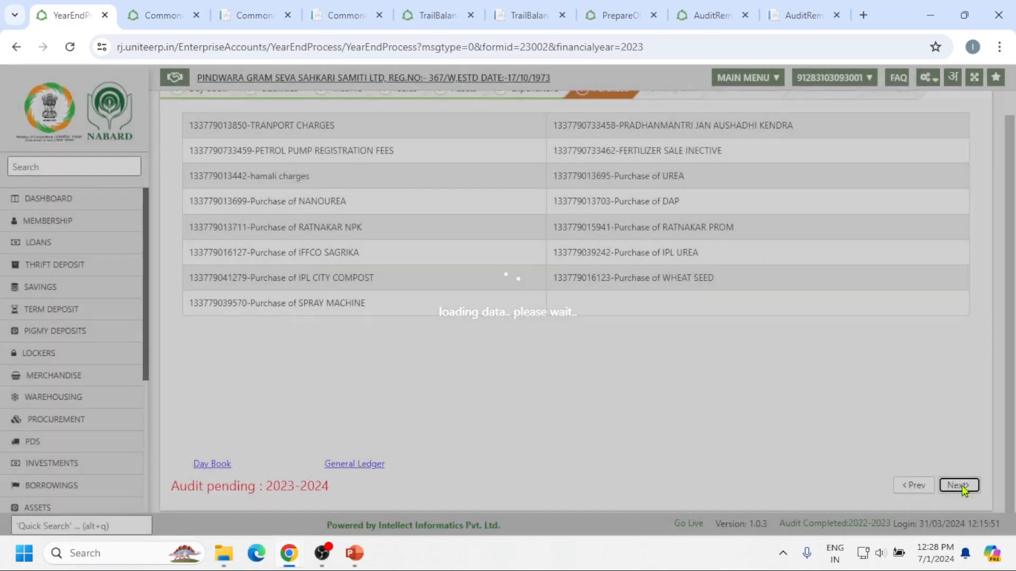
pyautogui.click(963, 488)
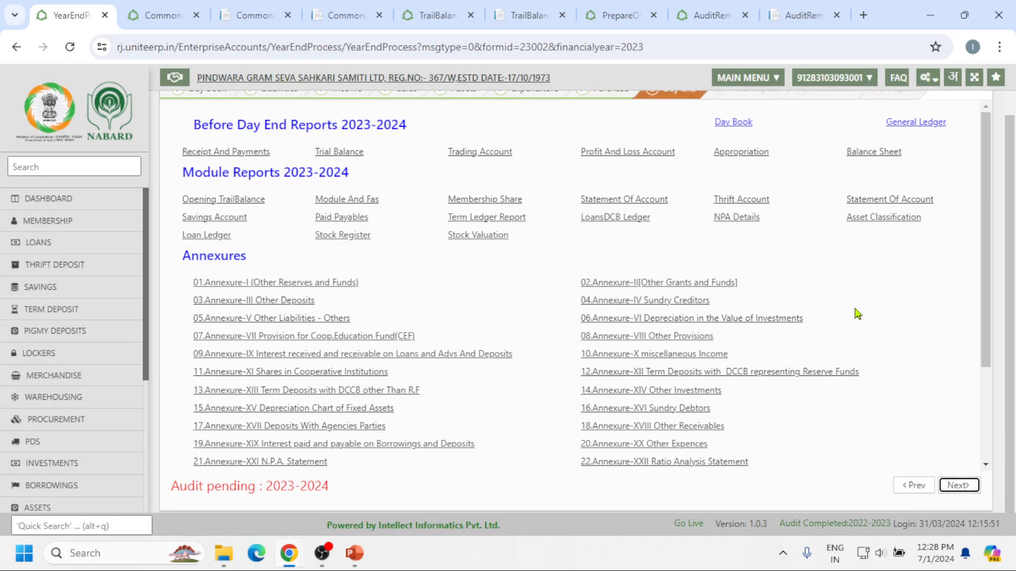
# - Review the Day End stage's before-day-end, module and annexure report lists, and open the Day End details page
pyautogui.scroll(-3, 859, 307)
pyautogui.scroll(3, 861, 302)
pyautogui.scroll(1, 740, 238)
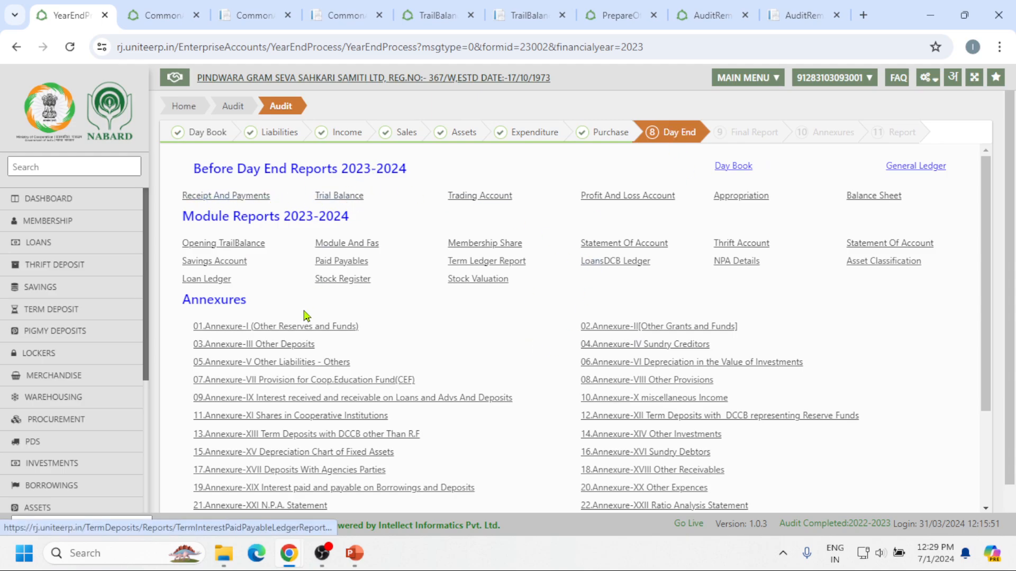
pyautogui.scroll(-3, 471, 276)
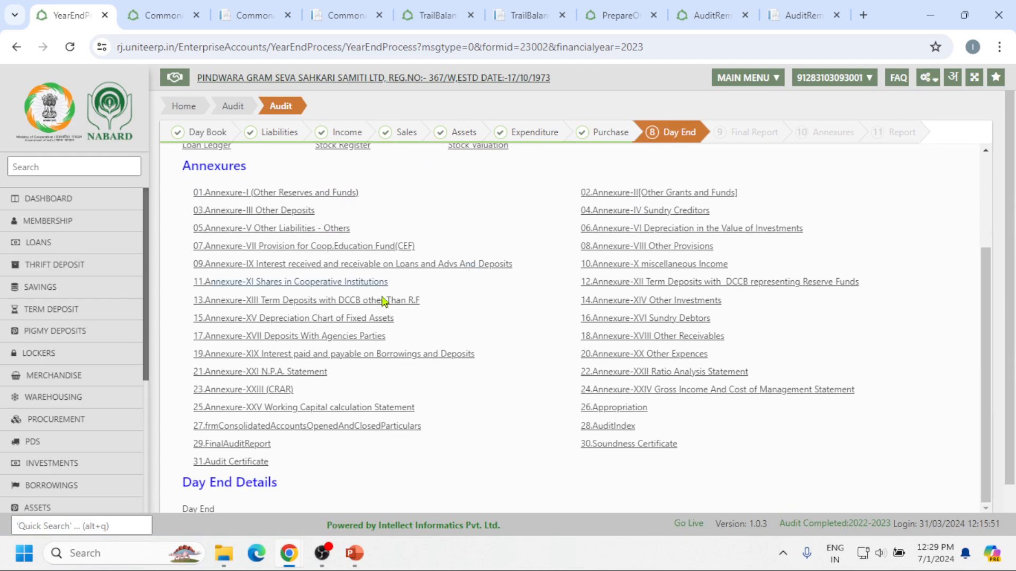
pyautogui.scroll(3, 508, 295)
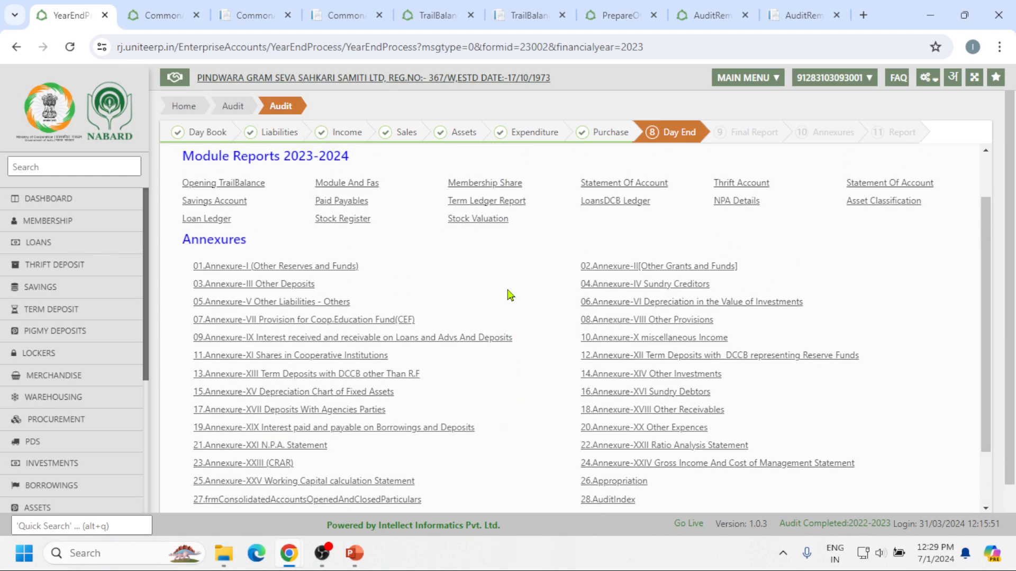
pyautogui.scroll(-1, 509, 294)
pyautogui.scroll(-3, 509, 295)
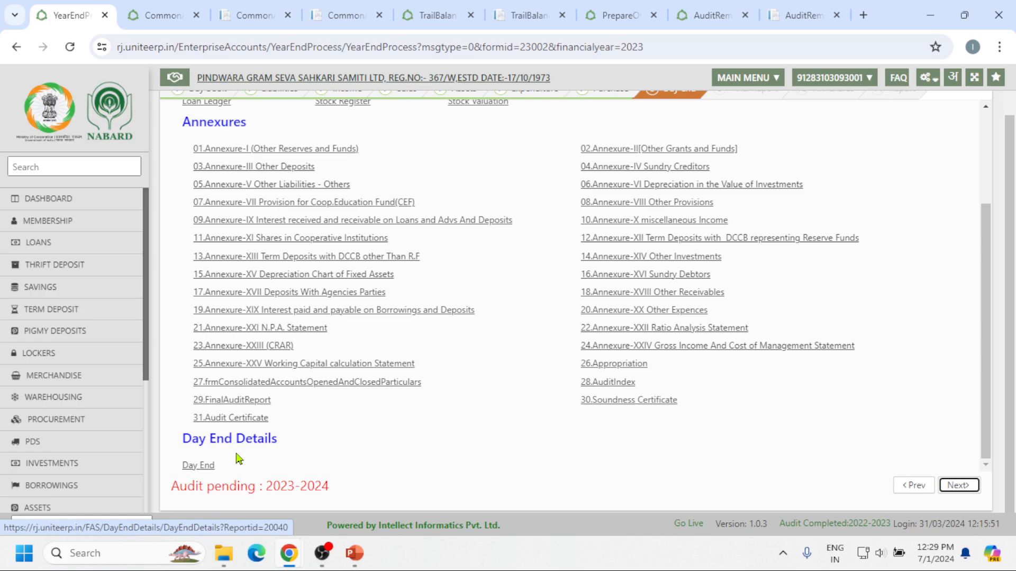
pyautogui.click(197, 467)
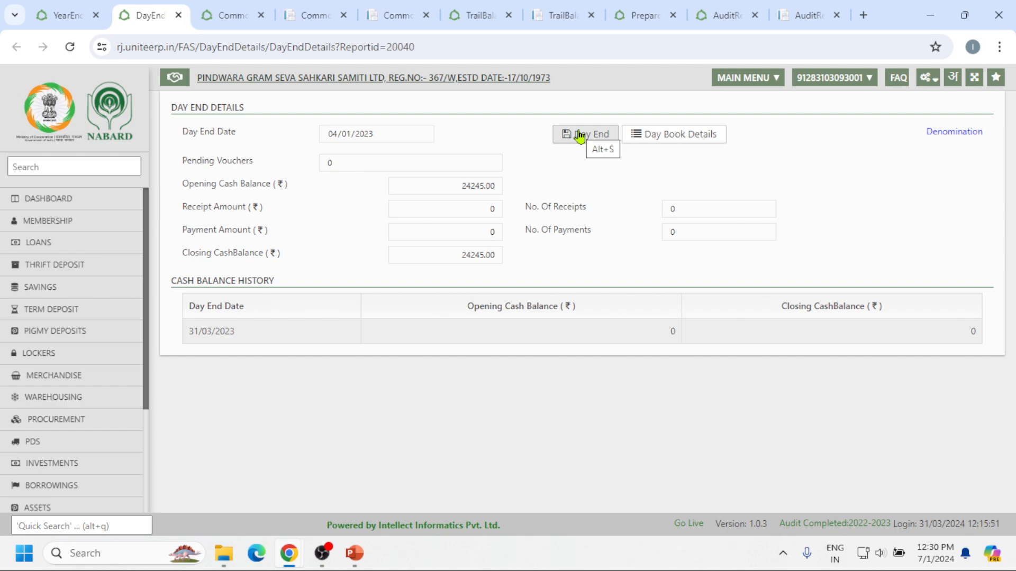
pyautogui.scroll(-3, 100, 461)
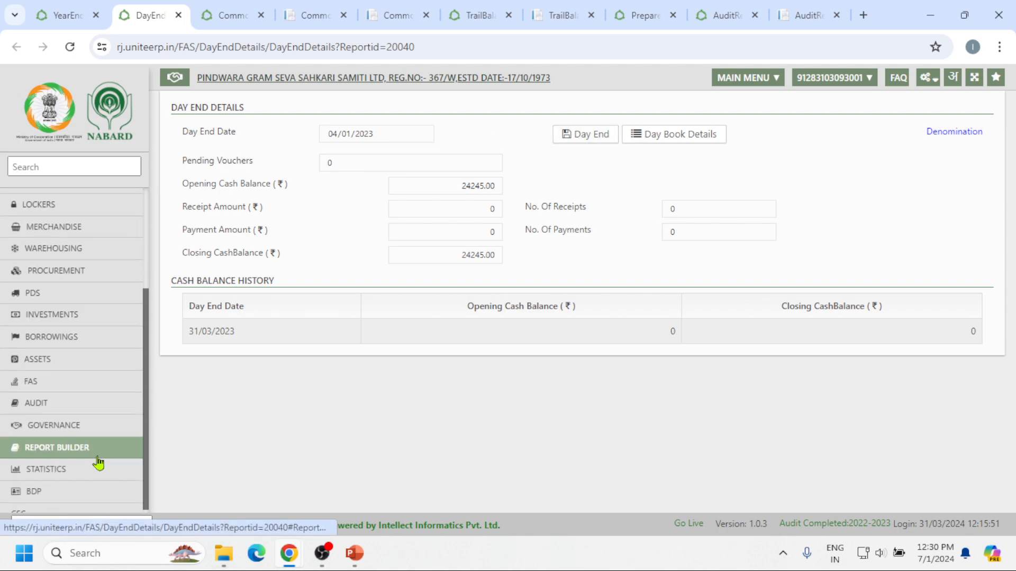
pyautogui.click(56, 404)
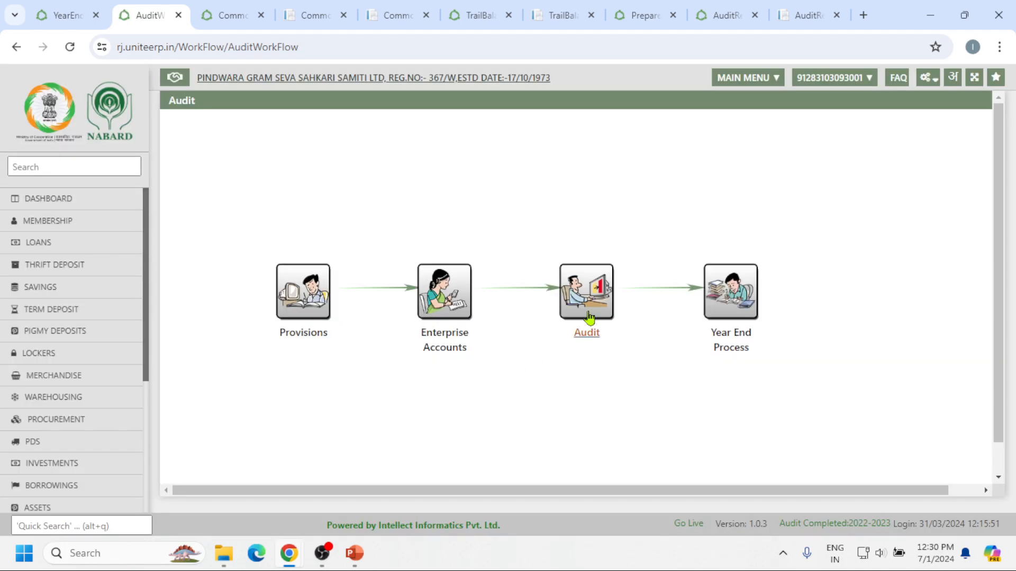
pyautogui.click(588, 321)
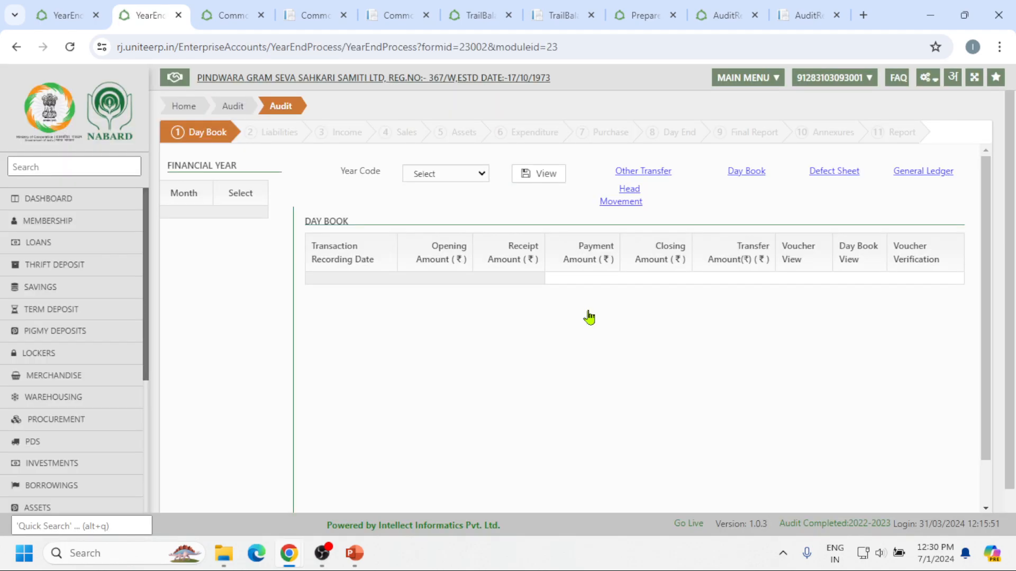
pyautogui.click(454, 177)
pyautogui.click(453, 209)
pyautogui.doubleClick(545, 173)
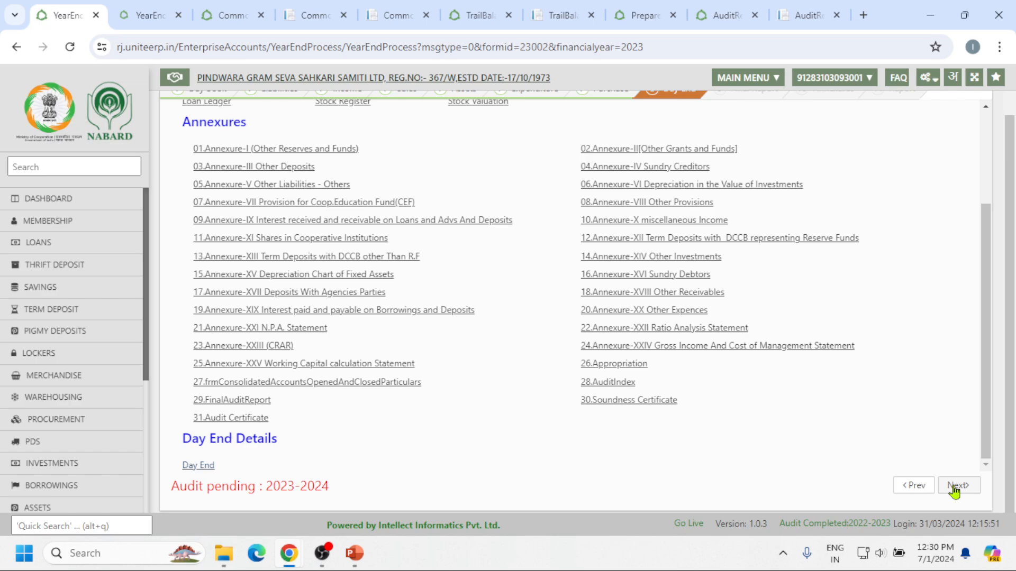
# - Advance the original 2023-2024 audit session to the Final Report stage and examine its year details, results and report links
pyautogui.click(958, 486)
pyautogui.scroll(2, 739, 238)
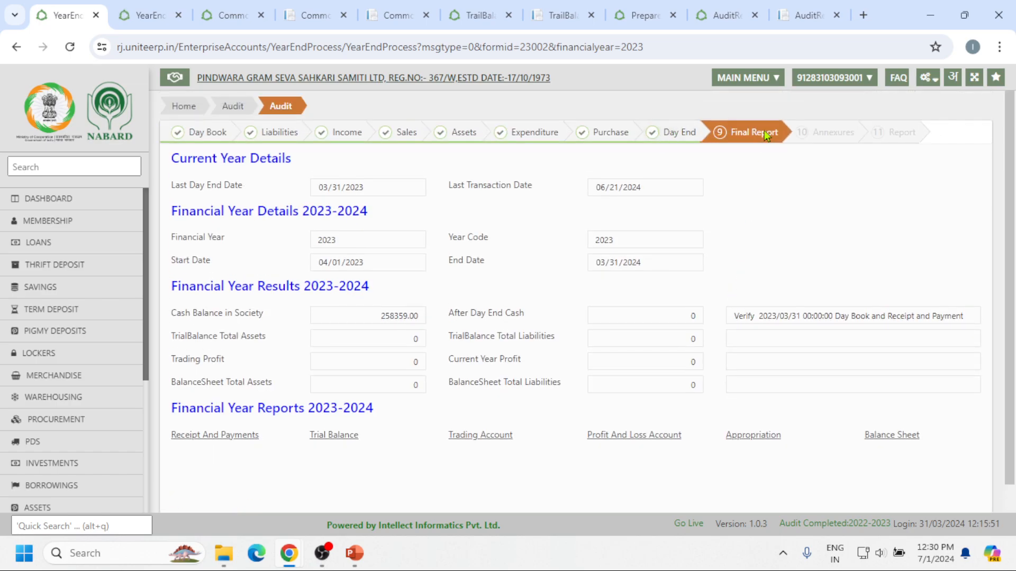
pyautogui.scroll(-2, 717, 220)
pyautogui.scroll(2, 708, 174)
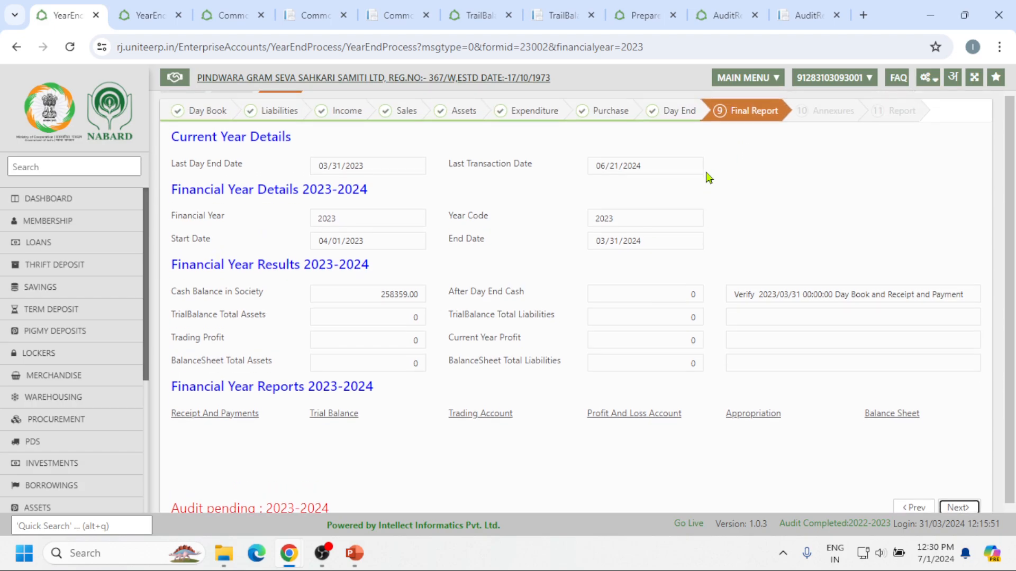
pyautogui.scroll(-1, 381, 336)
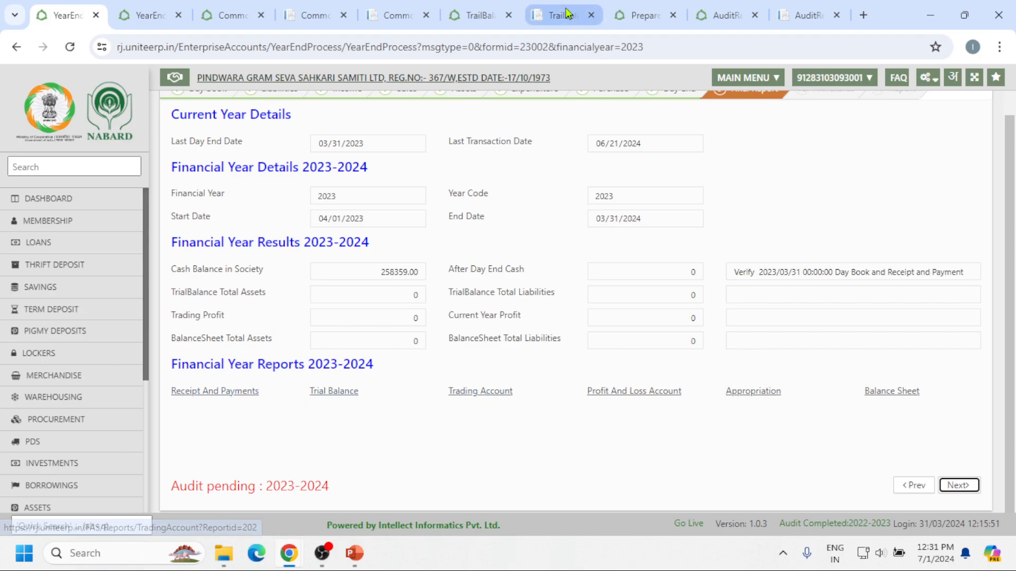
# - Refer to the before-day-end Trial Balance report, and return to the audit's Final Report stage
pyautogui.click(547, 13)
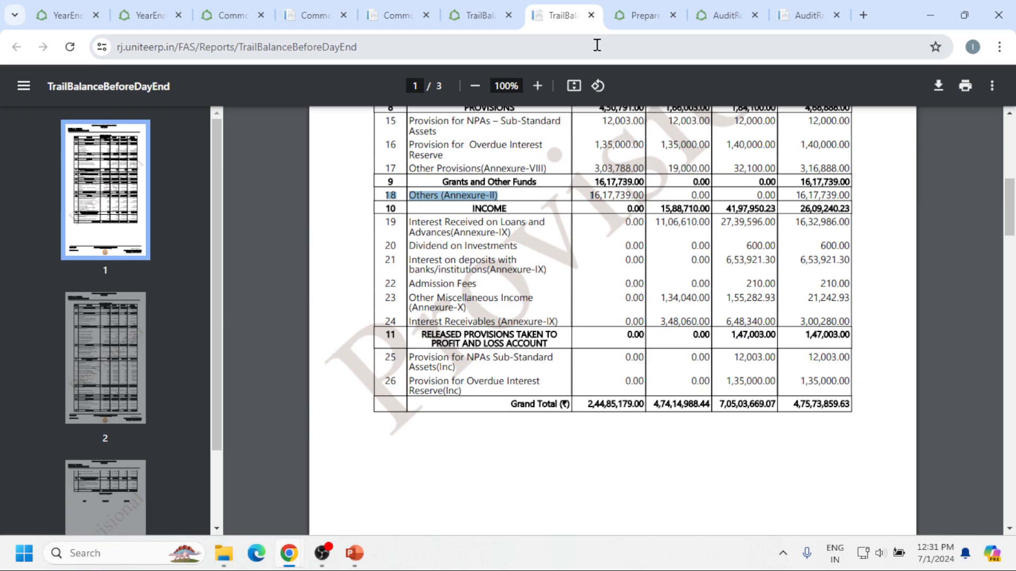
pyautogui.click(73, 13)
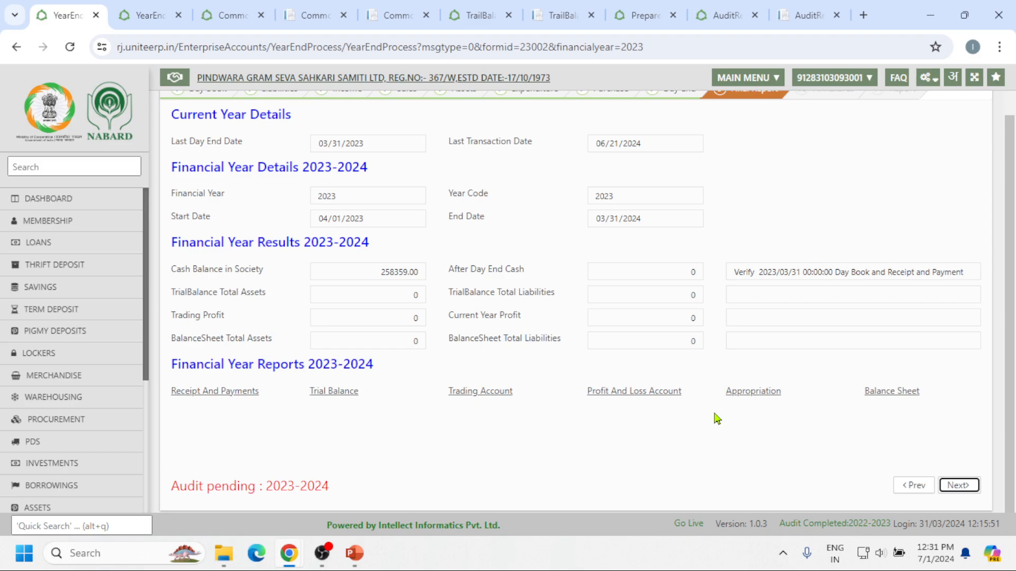
pyautogui.scroll(1, 852, 323)
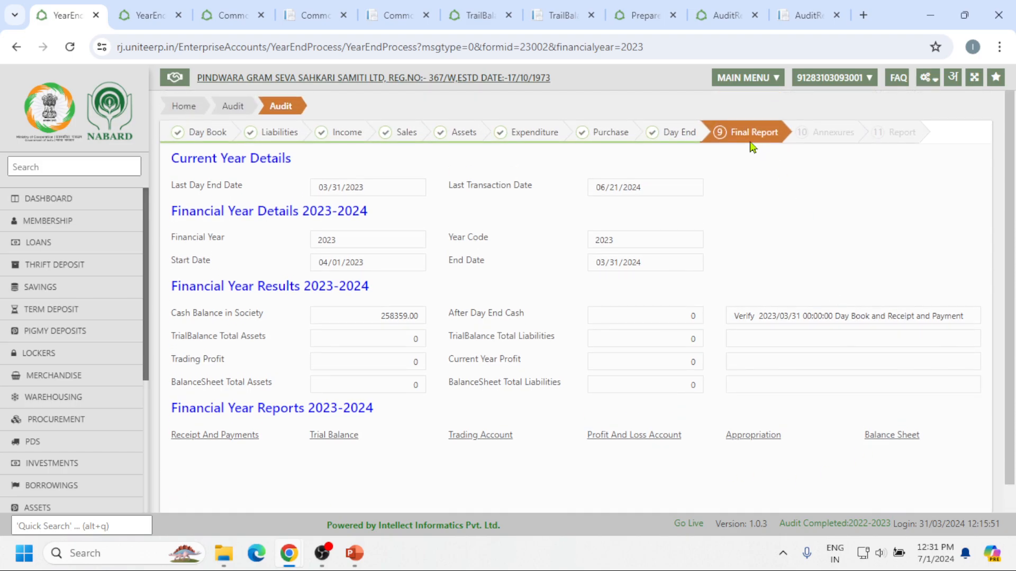
pyautogui.scroll(-1, 775, 190)
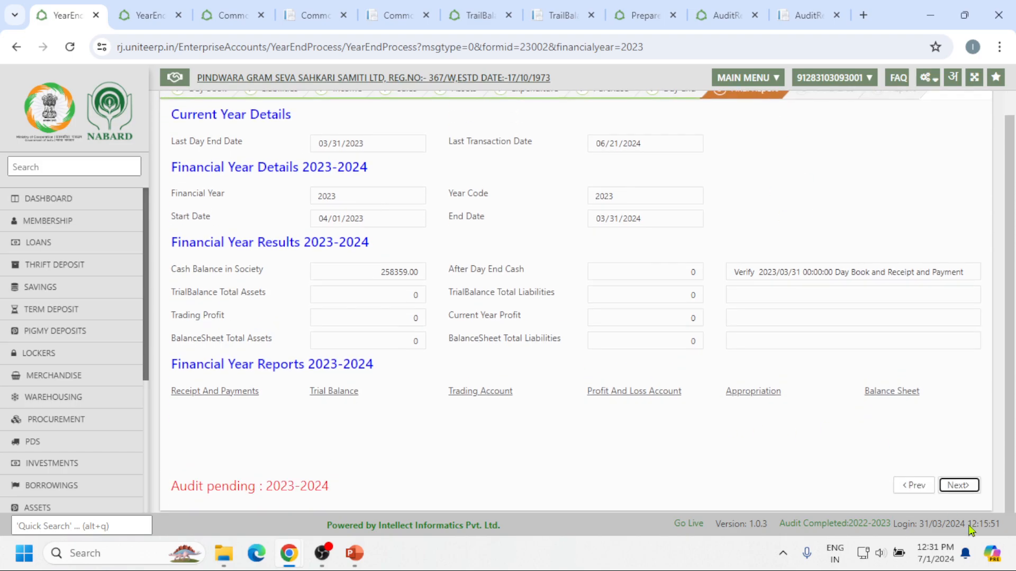
# - Advance the audit to the Annexures stage and examine its list of annexure reports
pyautogui.click(958, 486)
pyautogui.scroll(1, 693, 465)
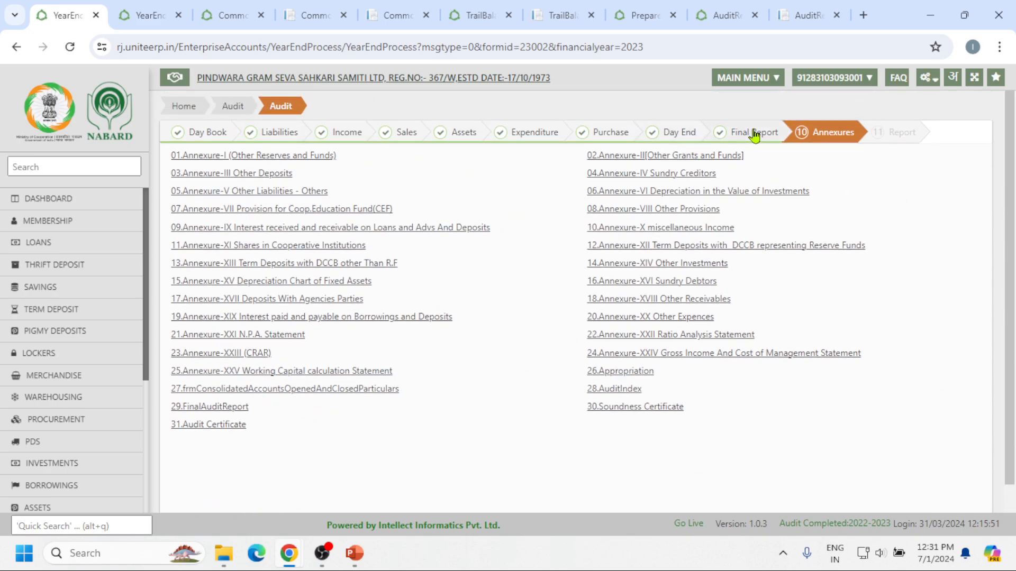
pyautogui.scroll(-1, 889, 281)
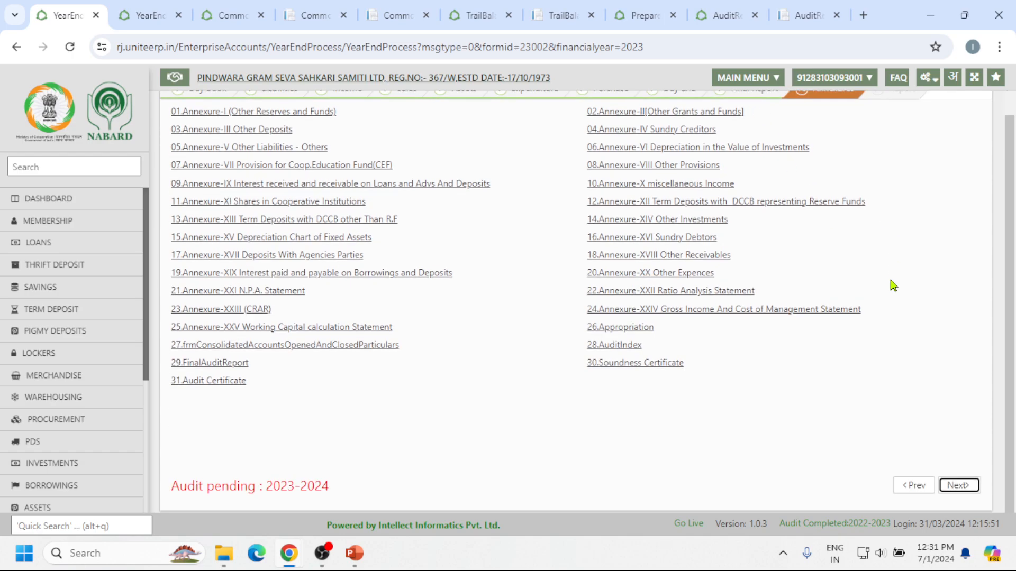
# - Advance to the Report stage and mark Receipt And Payment, Trial Balance, Trading Account, Profit And Loss, Balance Sheet and All Annexures as verified
pyautogui.click(955, 486)
pyautogui.scroll(1, 851, 293)
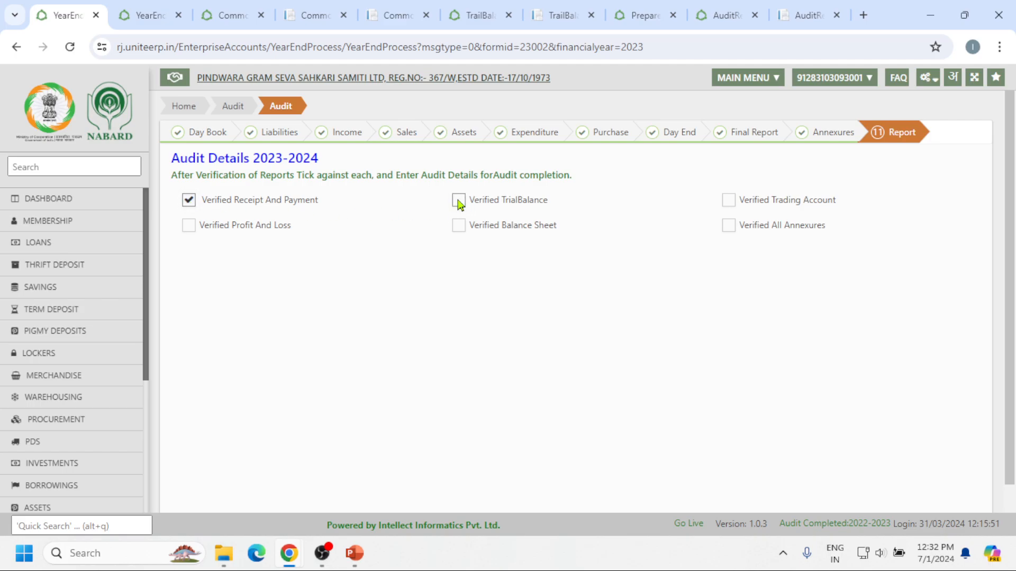
pyautogui.click(731, 202)
pyautogui.click(733, 228)
pyautogui.click(189, 226)
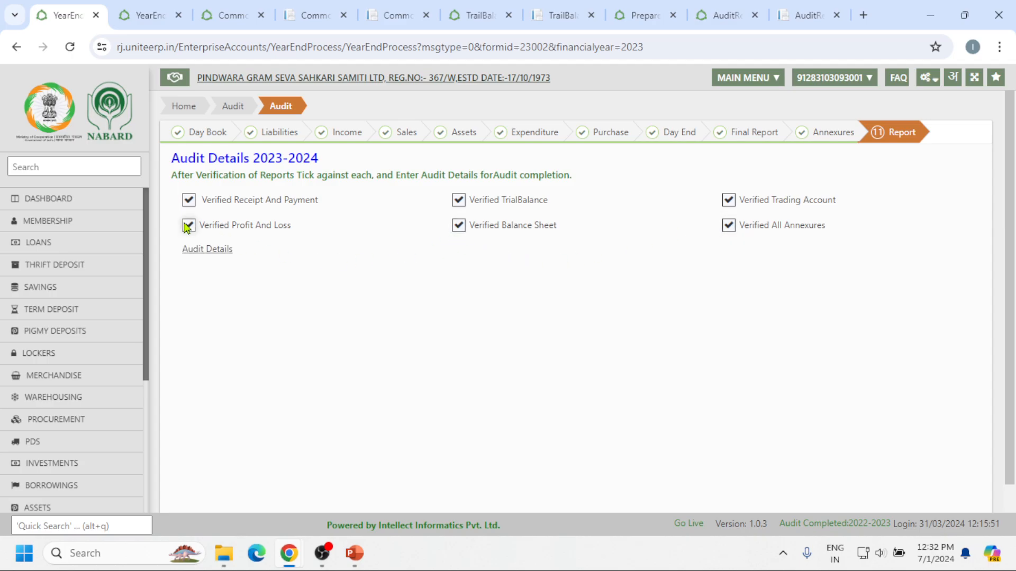
pyautogui.scroll(-1, 758, 335)
pyautogui.scroll(1, 804, 324)
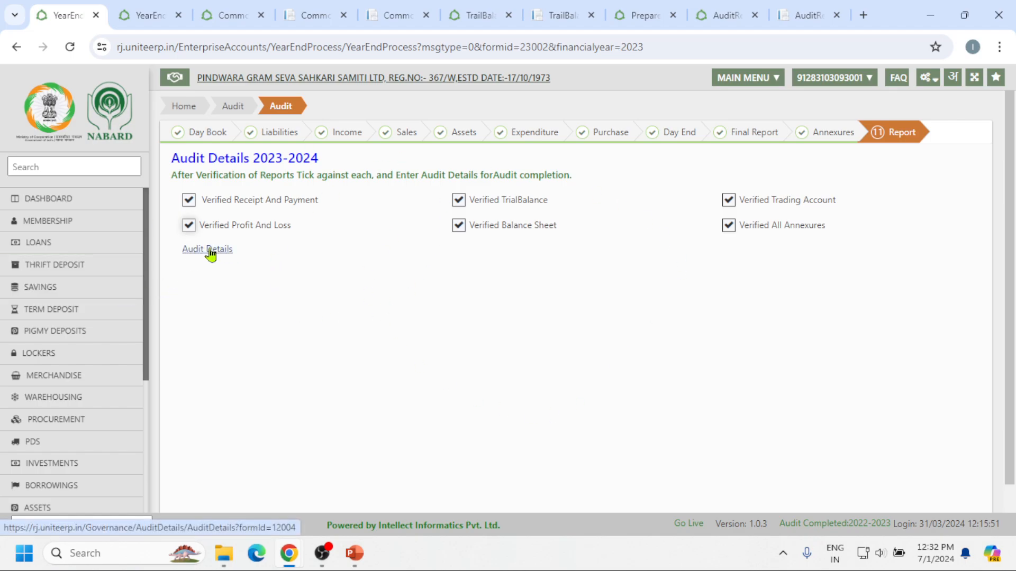
# - Try adding an audit details record for 2023-2024 with Chartered Accountant Firm as the agency, and close the form unsaved
pyautogui.click(205, 252)
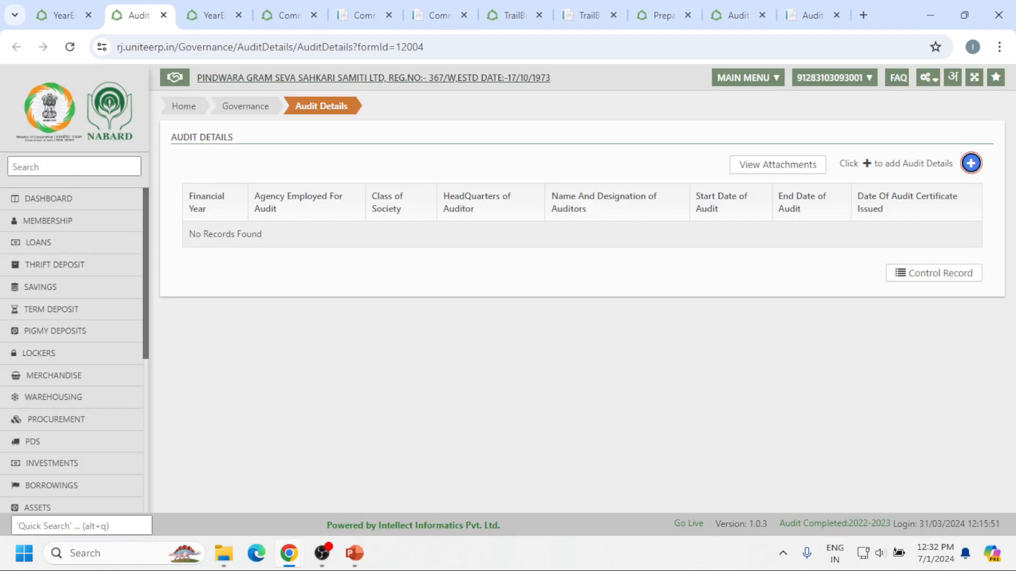
pyautogui.click(971, 163)
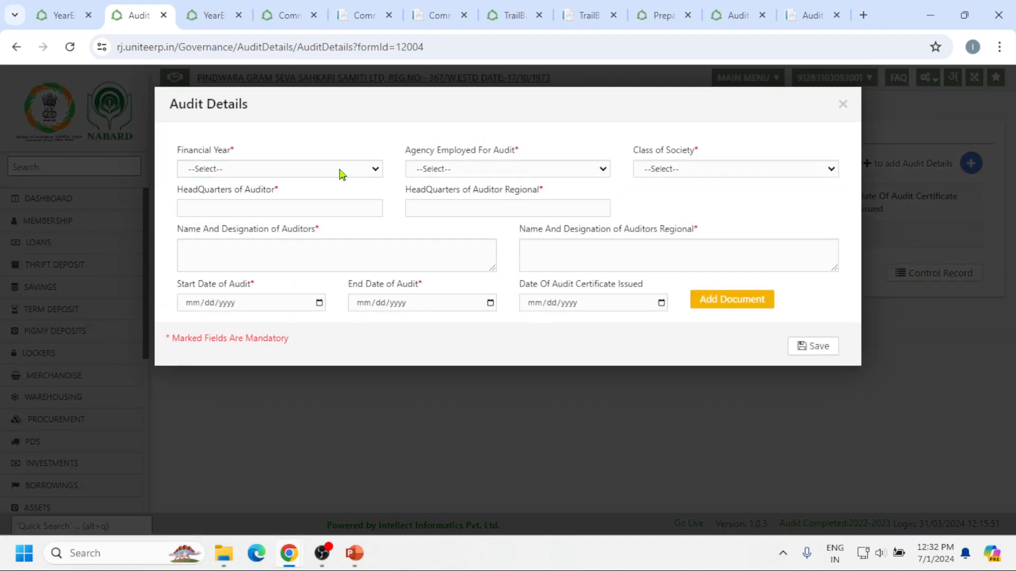
pyautogui.click(341, 170)
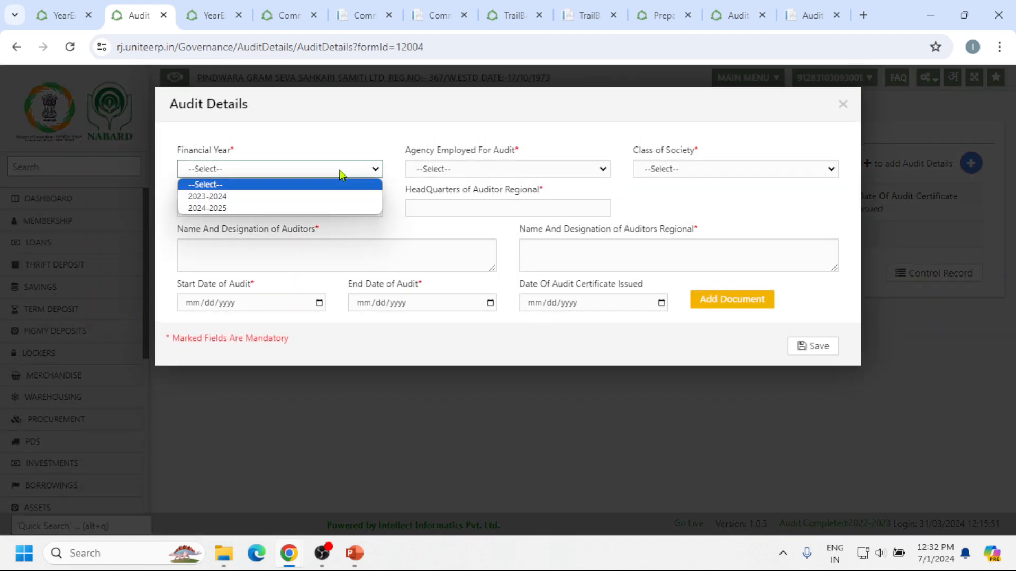
pyautogui.click(331, 201)
pyautogui.click(473, 171)
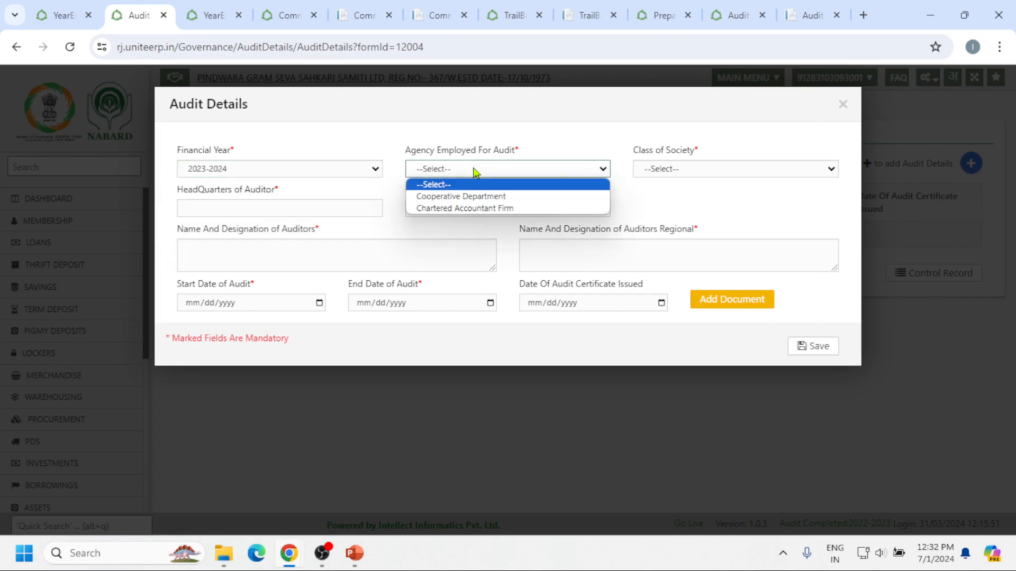
pyautogui.click(530, 209)
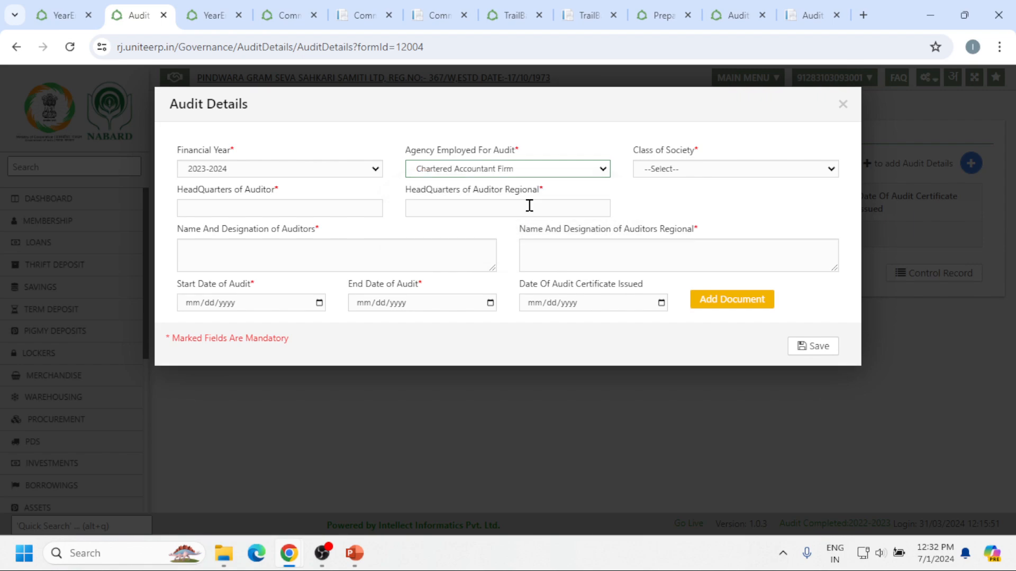
pyautogui.click(684, 170)
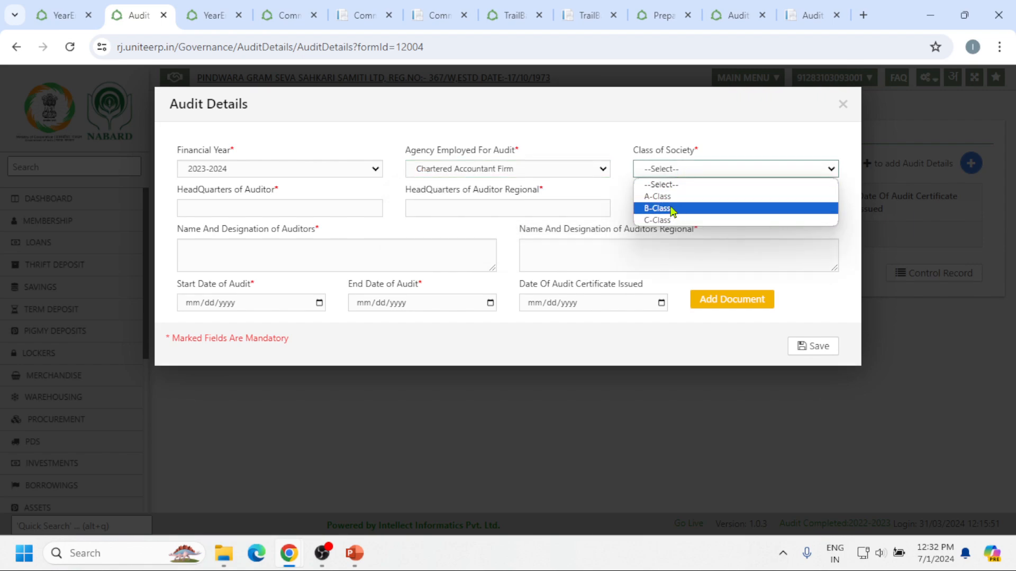
pyautogui.click(276, 205)
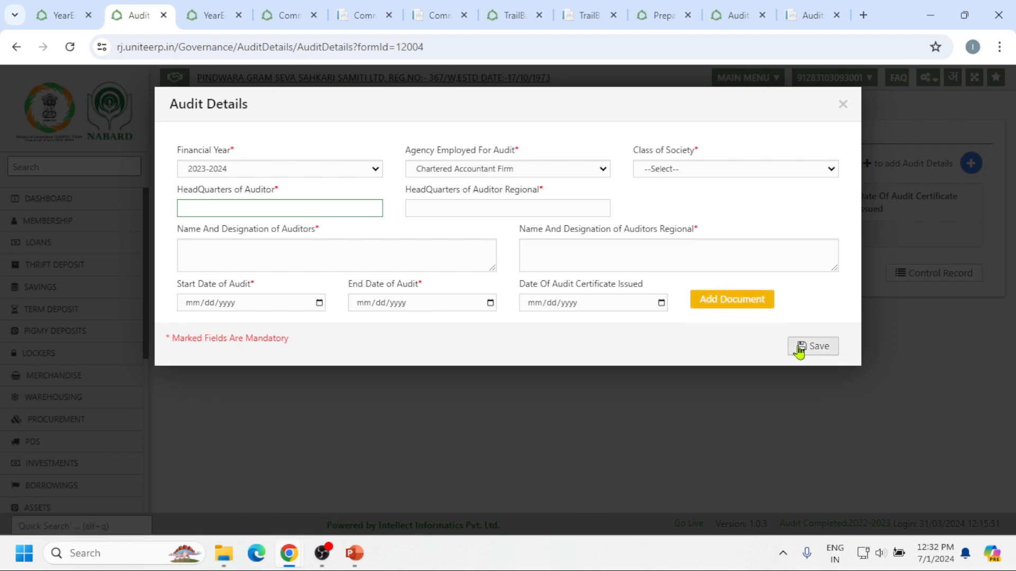
pyautogui.click(843, 104)
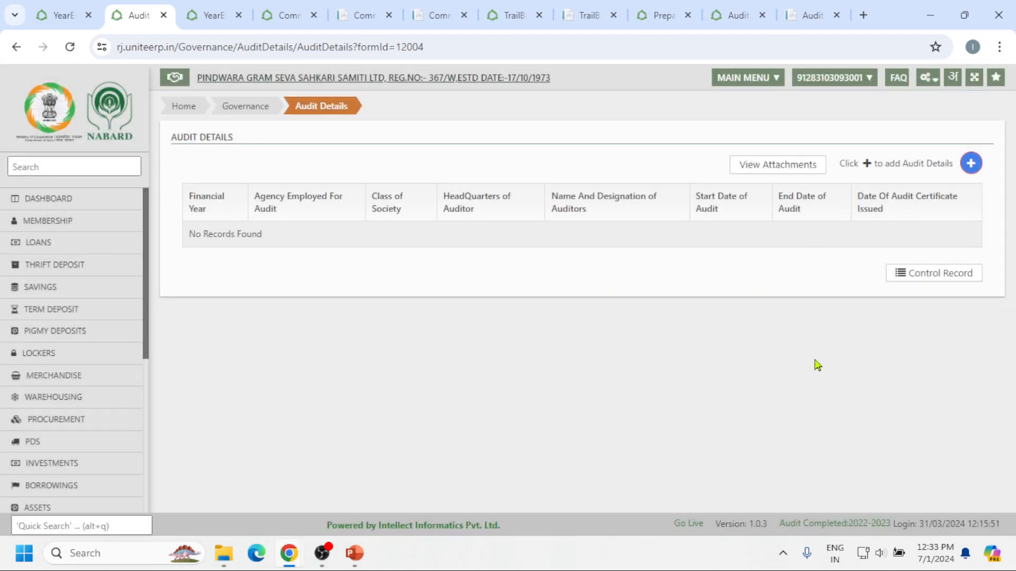
# - Open the Audit workflow's Year End Process and examine its year details, results, reports and completion sections
pyautogui.hotkey('ctrl', 'Tab')
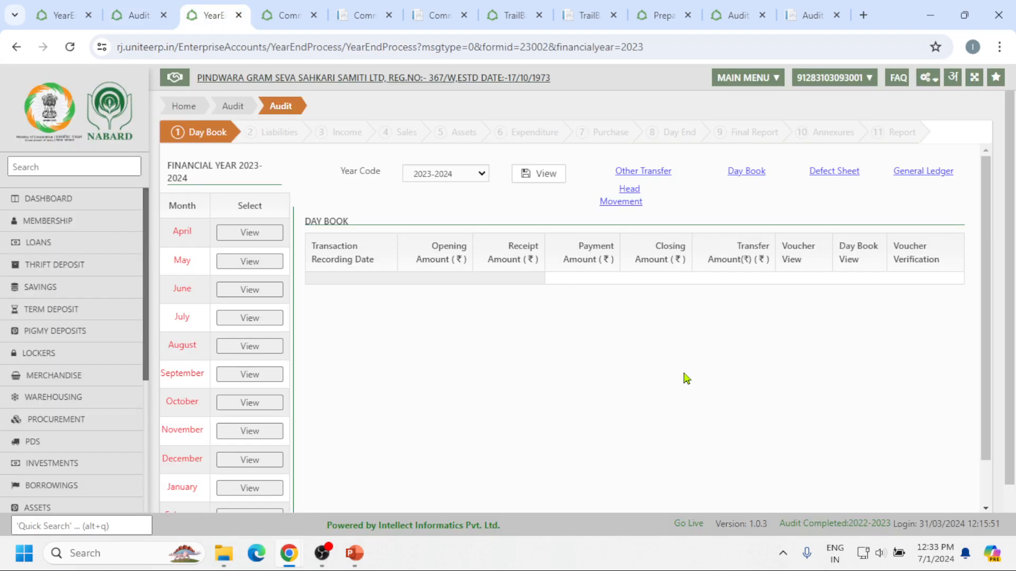
pyautogui.click(137, 12)
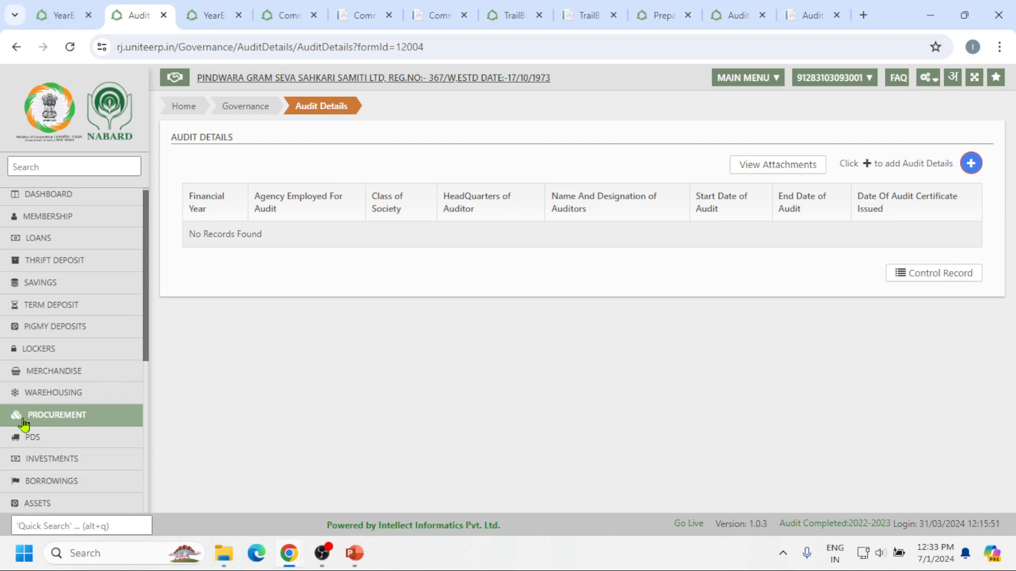
pyautogui.scroll(-3, 39, 281)
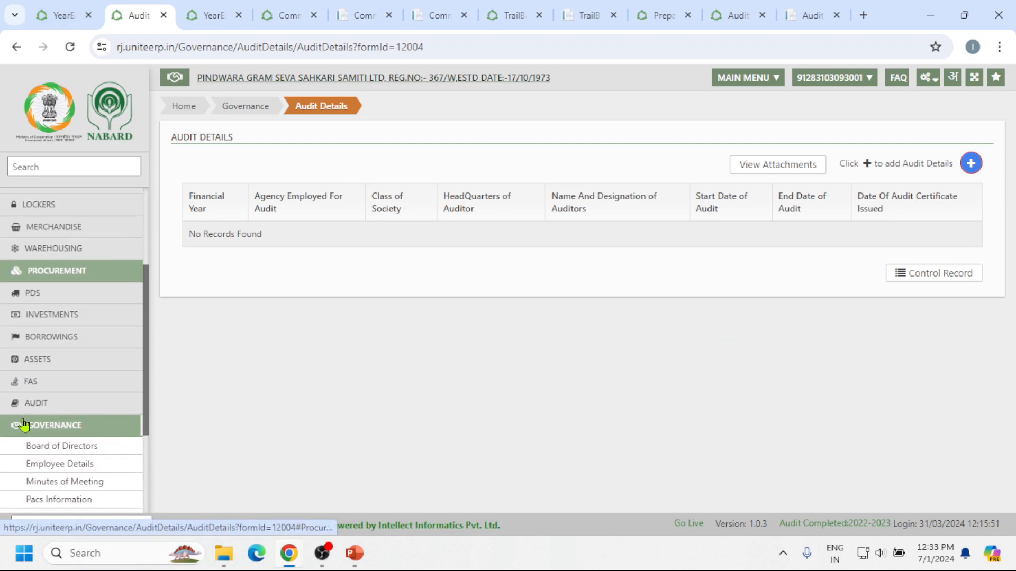
pyautogui.click(87, 404)
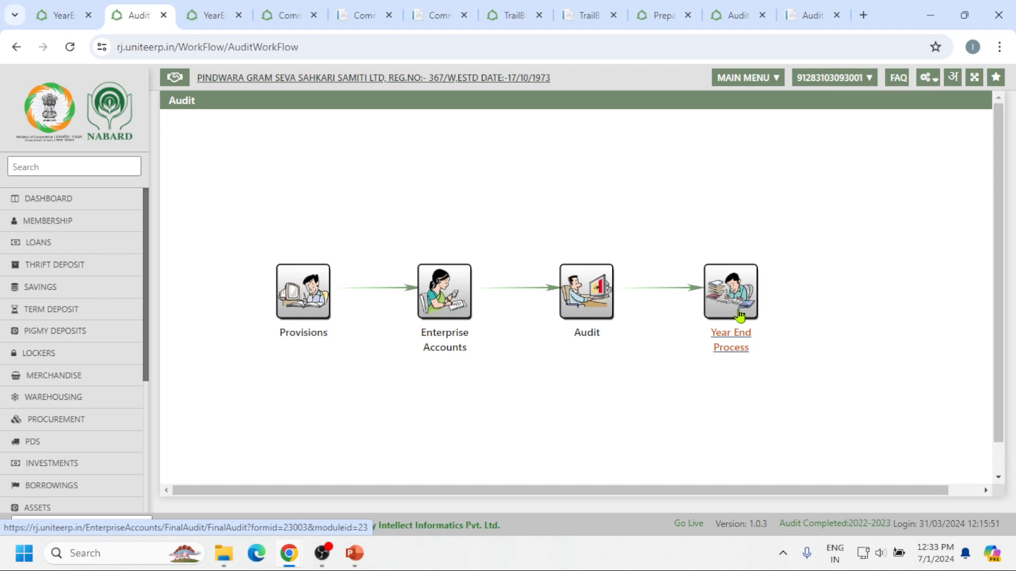
pyautogui.click(740, 312)
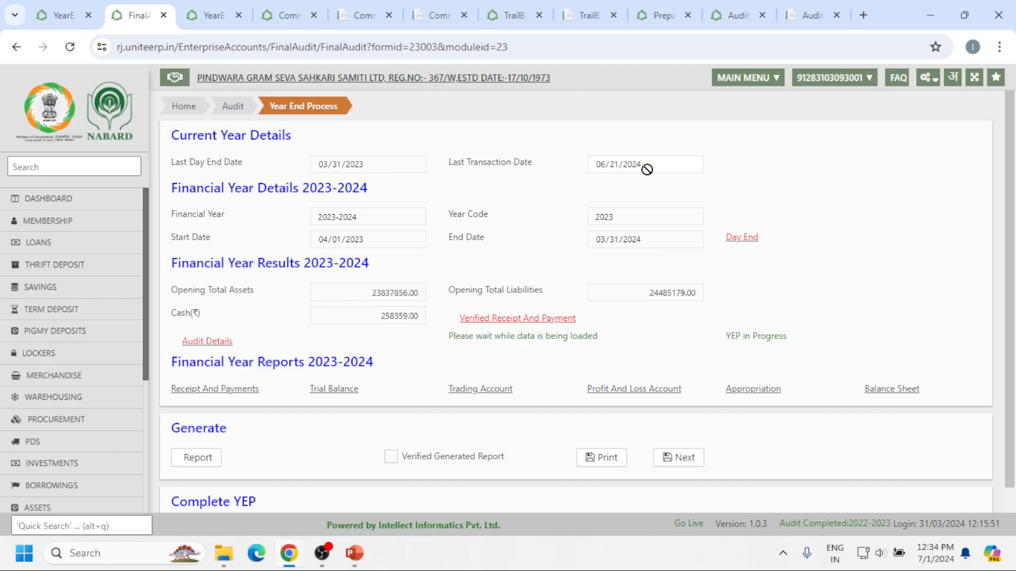
pyautogui.scroll(-1, 590, 232)
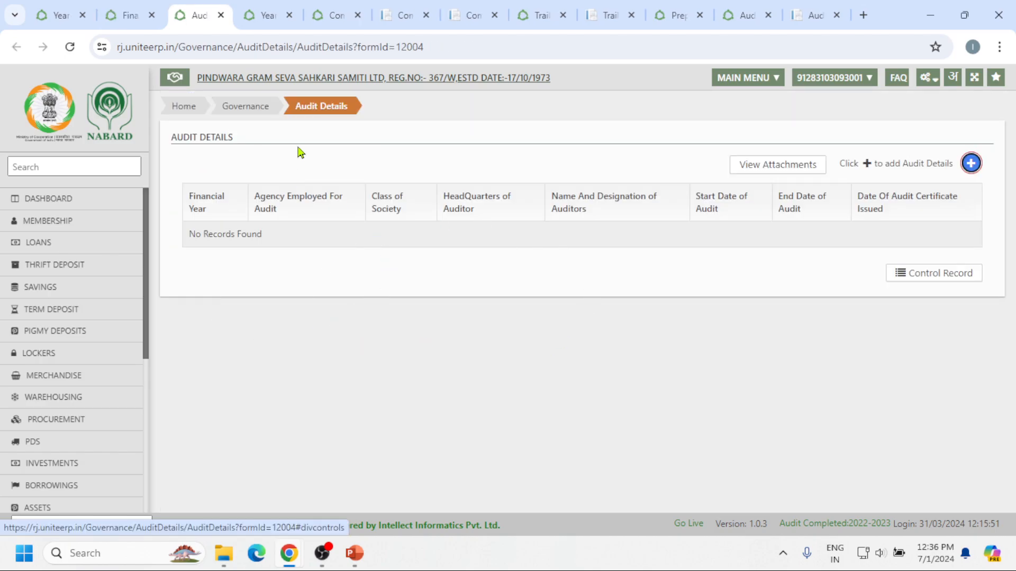
# - Try a new audit details record for 2023-2024 with agency Cooperative Department and society class A-Class, and dismiss the form unsaved
pyautogui.click(971, 163)
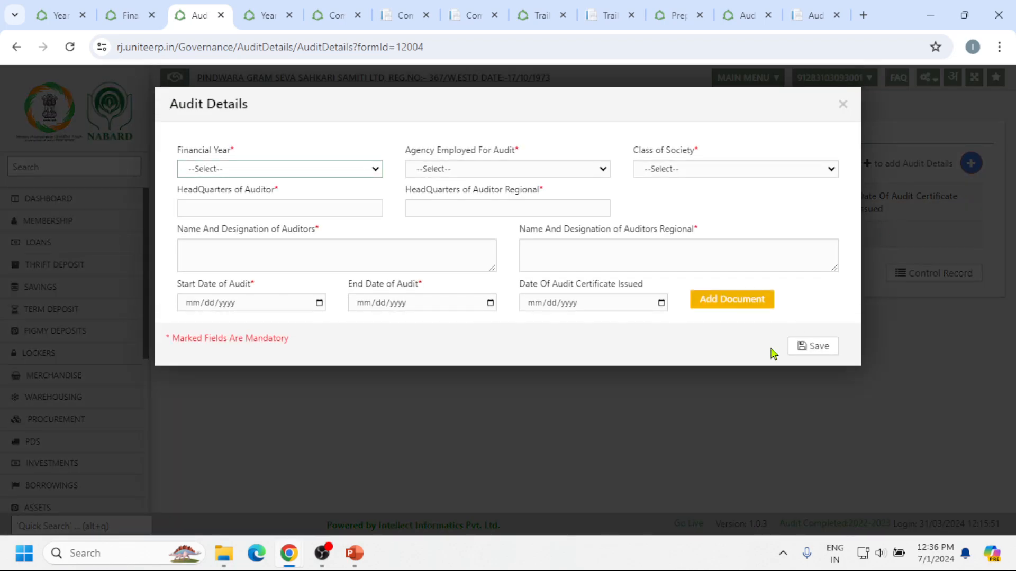
pyautogui.click(339, 173)
pyautogui.click(334, 198)
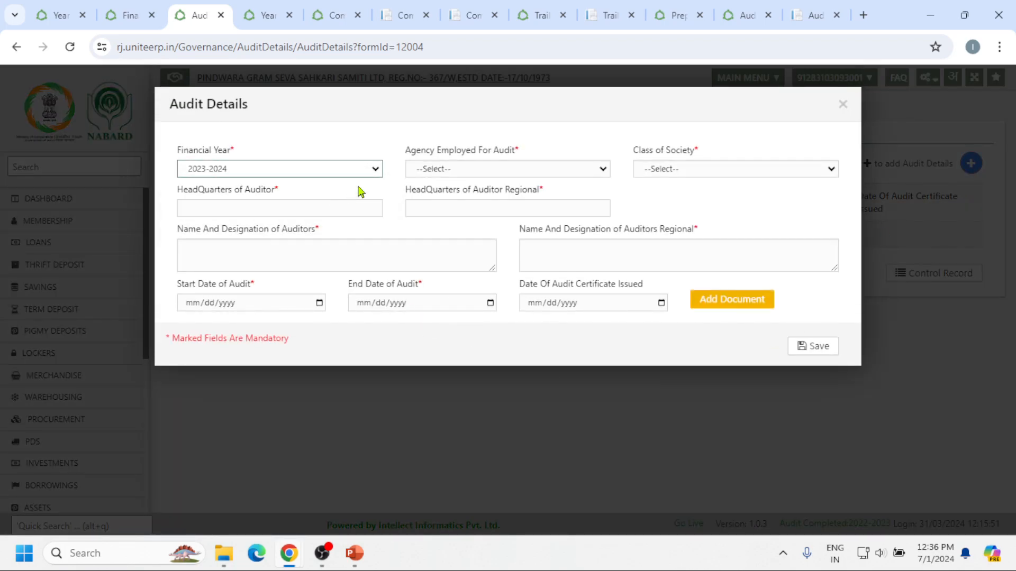
pyautogui.click(450, 169)
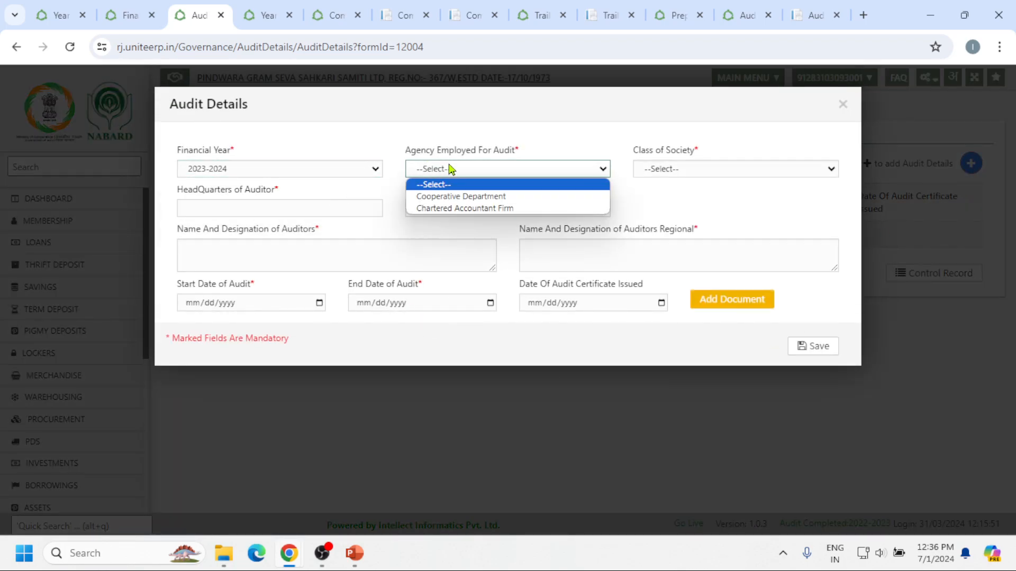
pyautogui.click(516, 197)
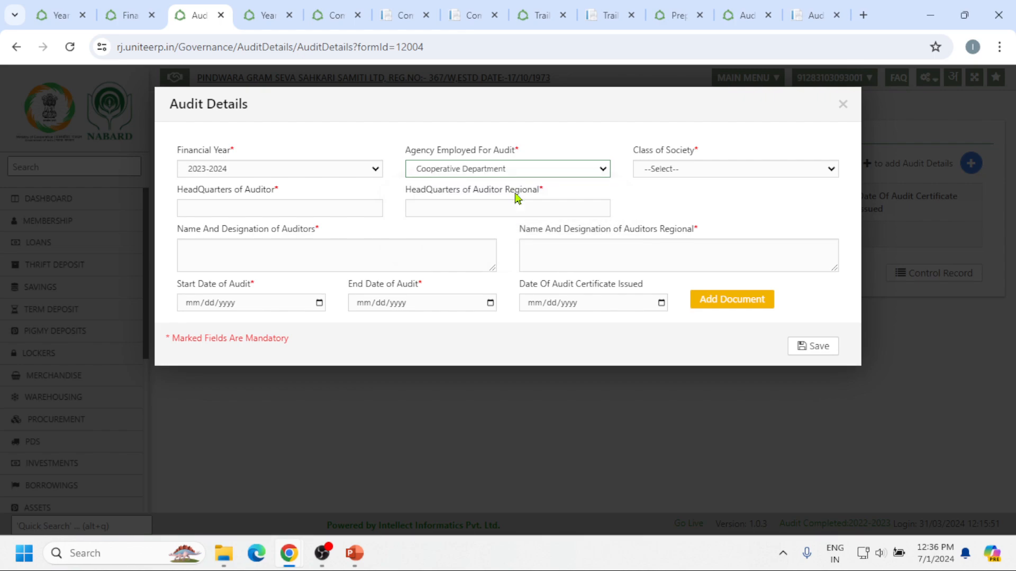
pyautogui.click(710, 167)
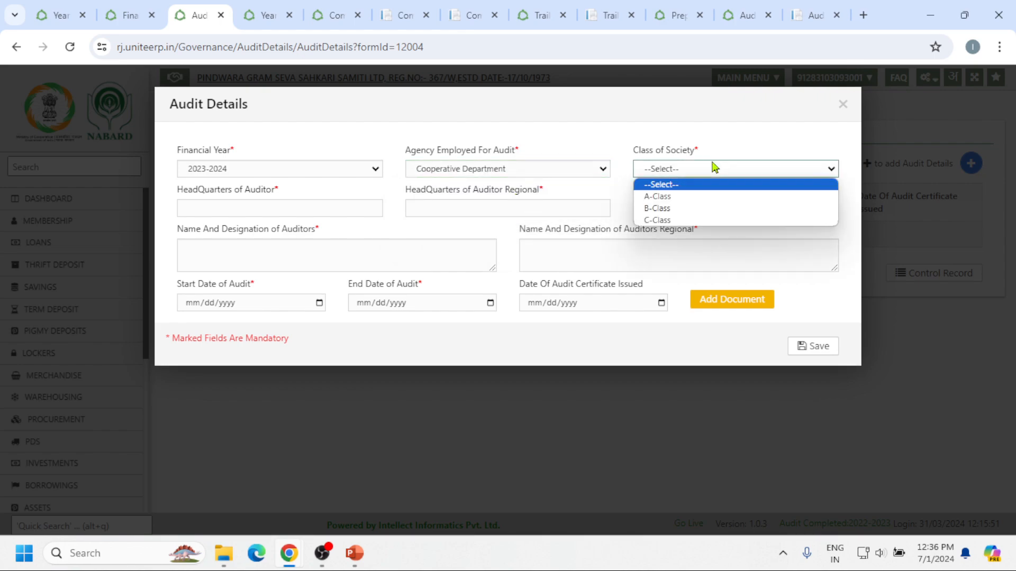
pyautogui.click(691, 198)
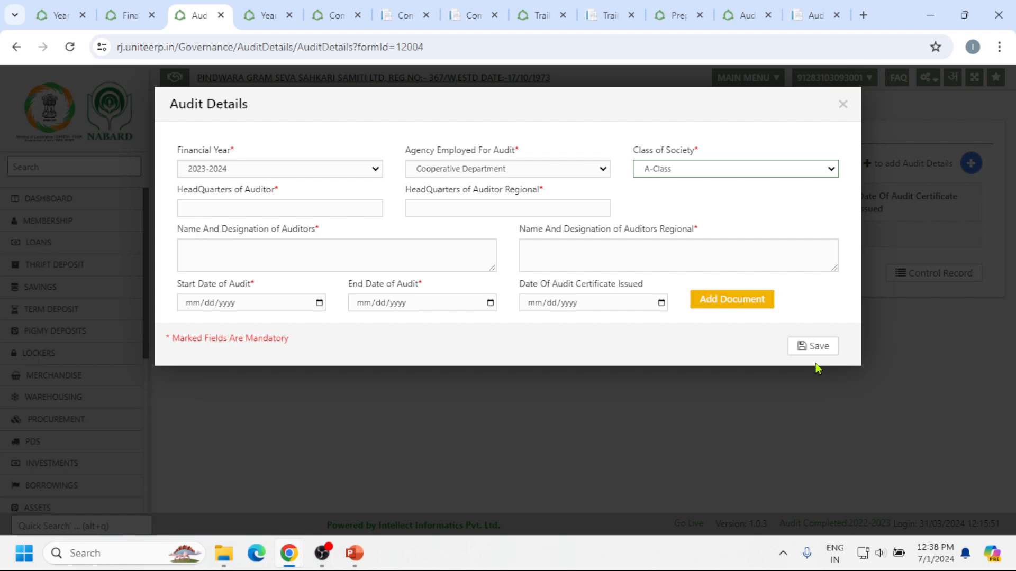
pyautogui.click(818, 369)
# - Open the Item Master from the Merchandise configuration
pyautogui.click(927, 77)
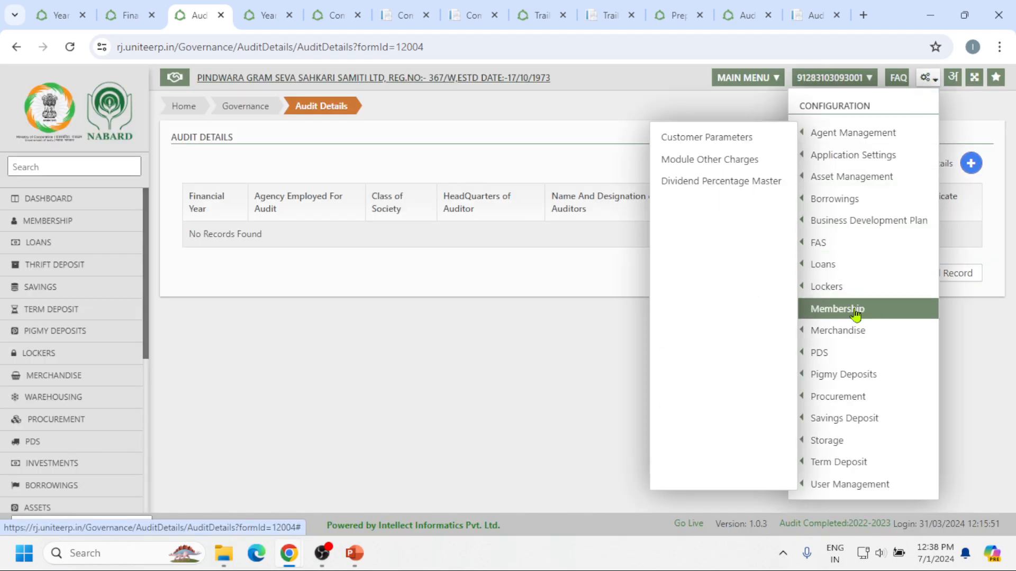
pyautogui.moveTo(847, 340)
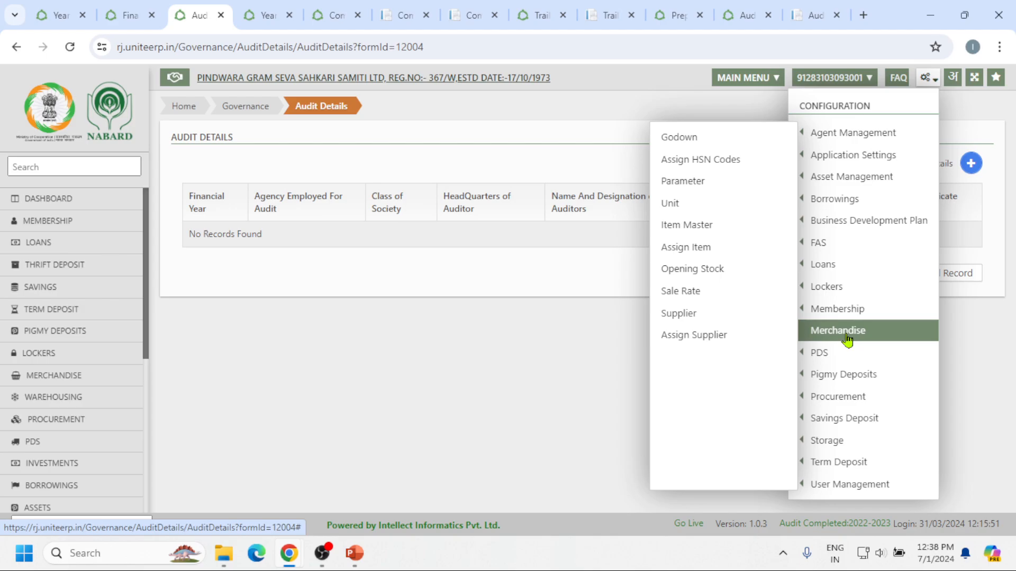
pyautogui.click(714, 226)
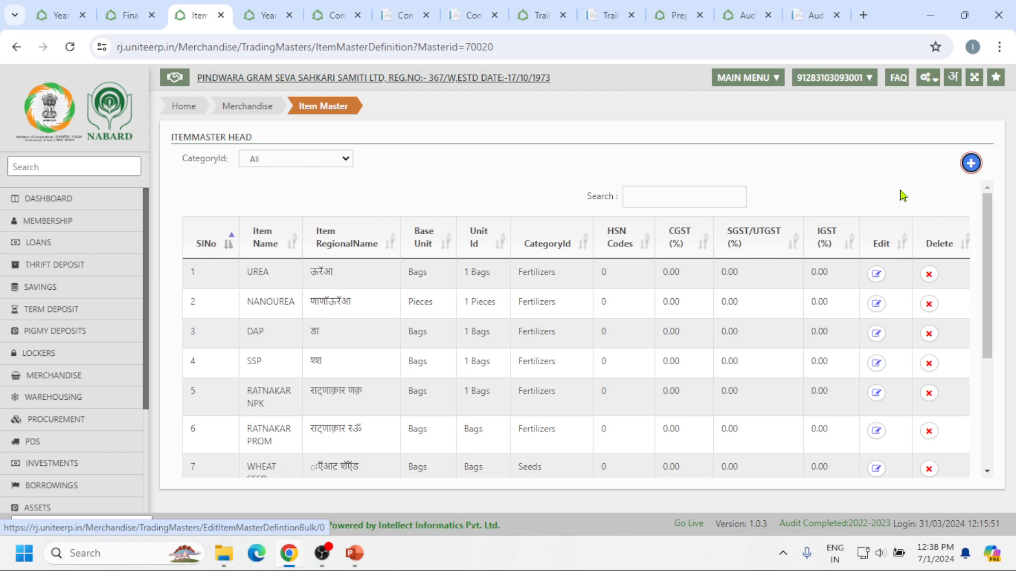
# - Try adding a Fertilizers item with sub category DAP and unit 1 Bags, and close the form without saving
pyautogui.click(970, 163)
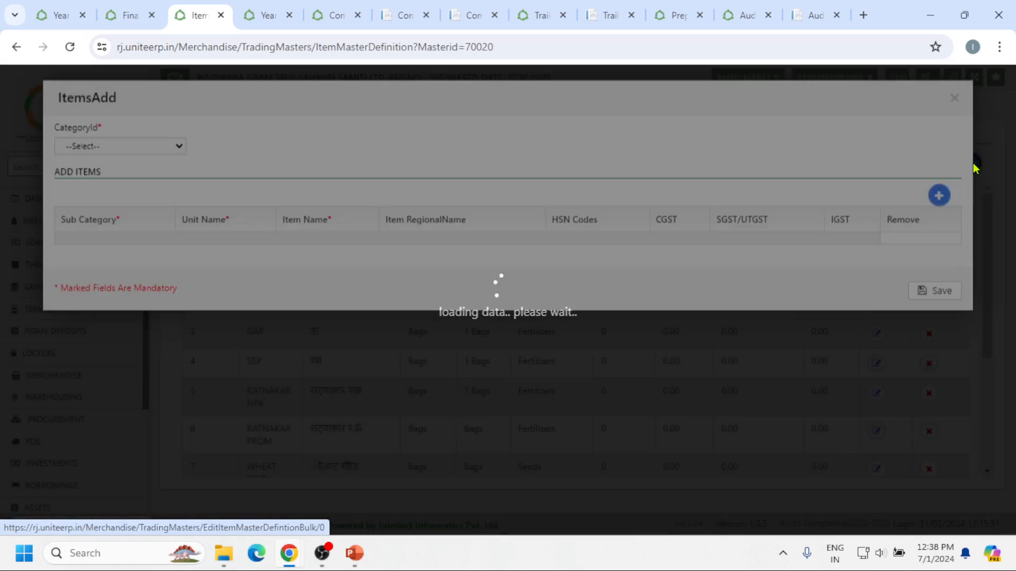
pyautogui.click(157, 152)
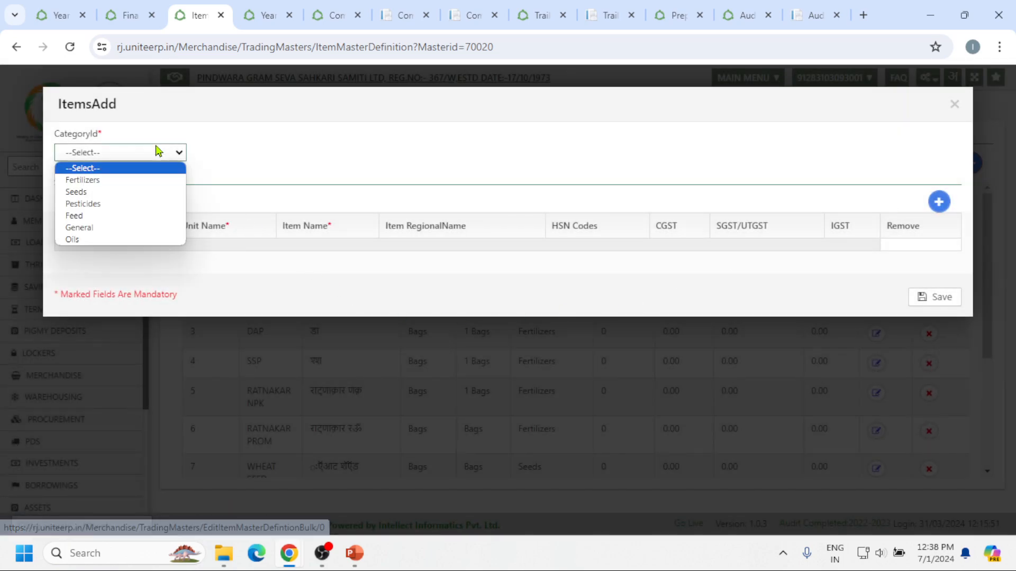
pyautogui.click(124, 185)
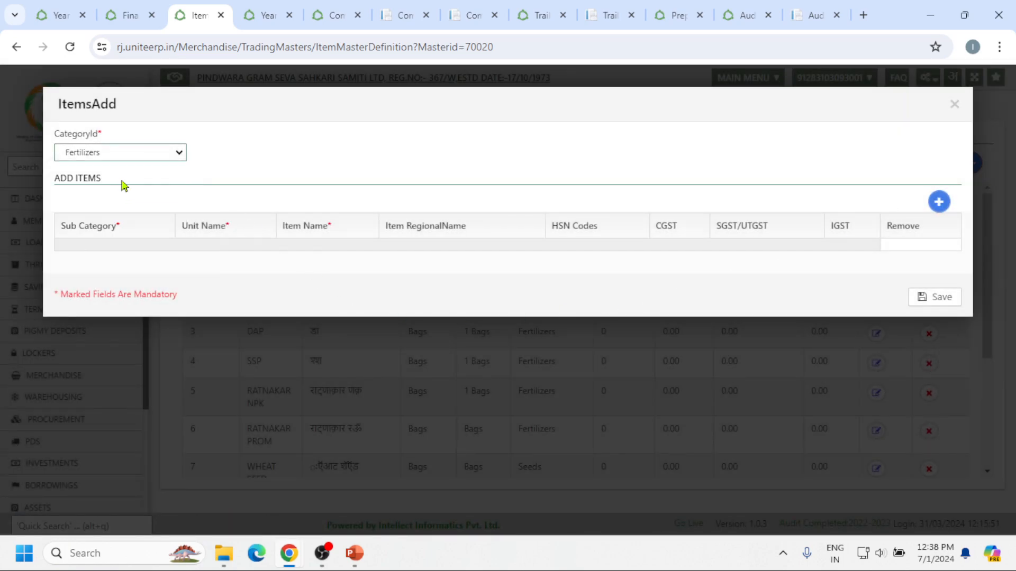
pyautogui.click(947, 203)
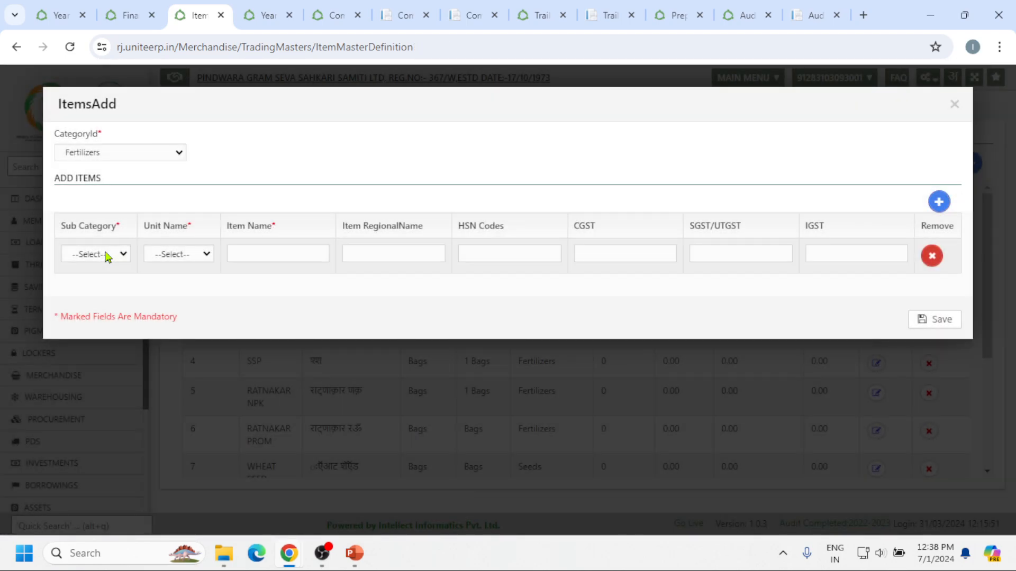
pyautogui.click(107, 255)
pyautogui.click(101, 292)
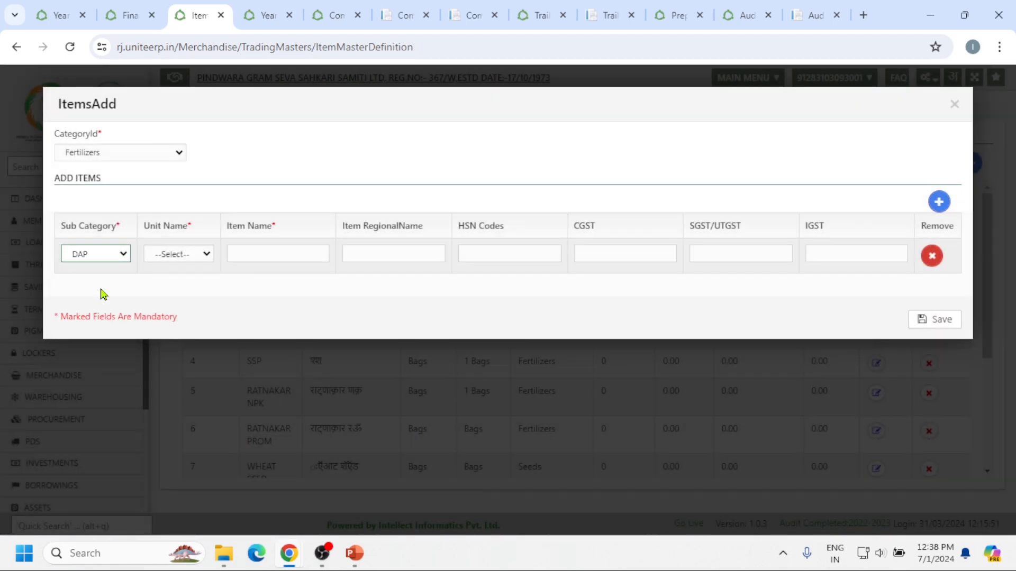
pyautogui.click(196, 255)
pyautogui.click(190, 281)
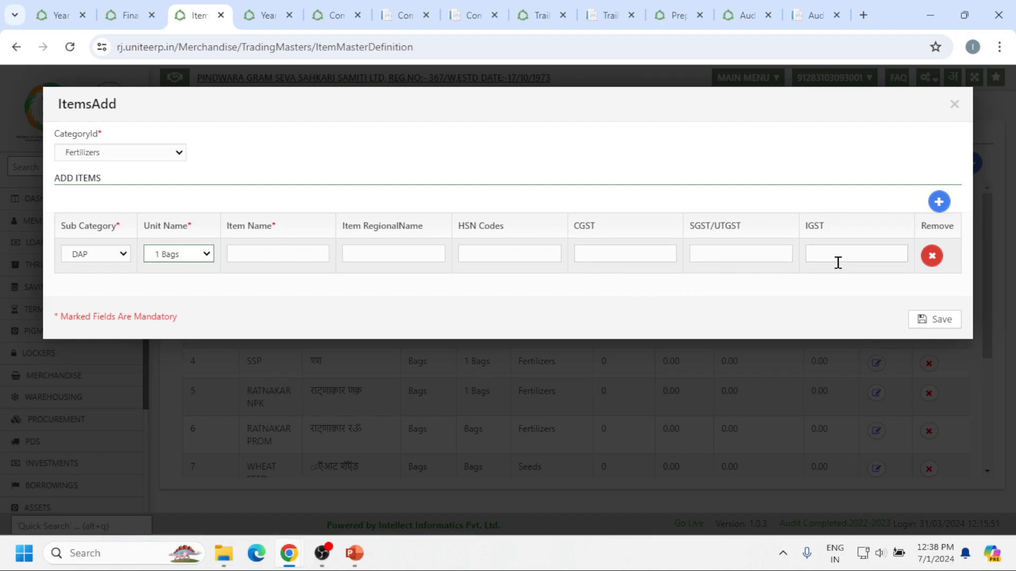
pyautogui.click(956, 104)
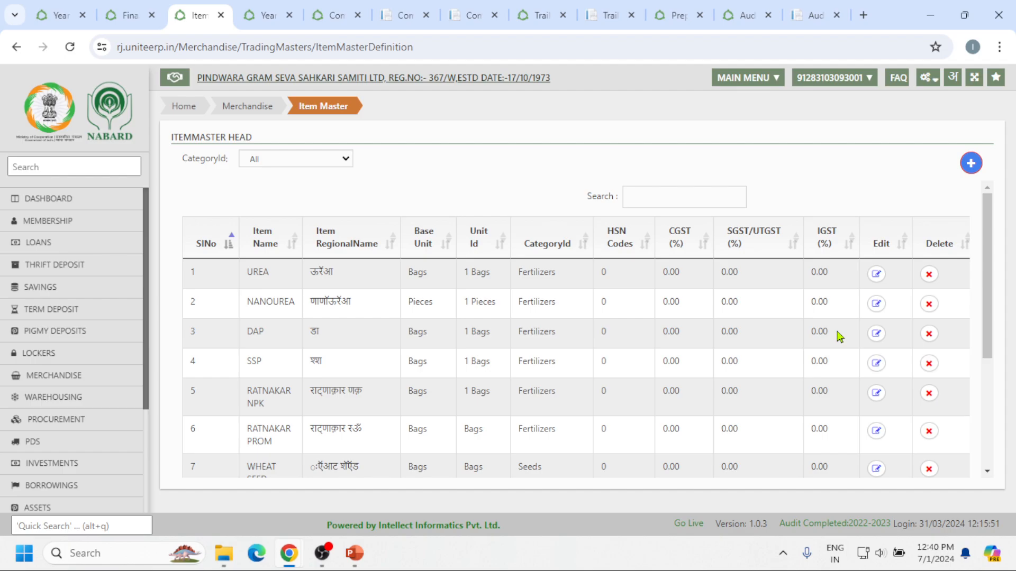
# - Open the Enterprise Accounts reports from the Audit workflow and examine the list of annexures and certificates
pyautogui.scroll(-3, 16, 418)
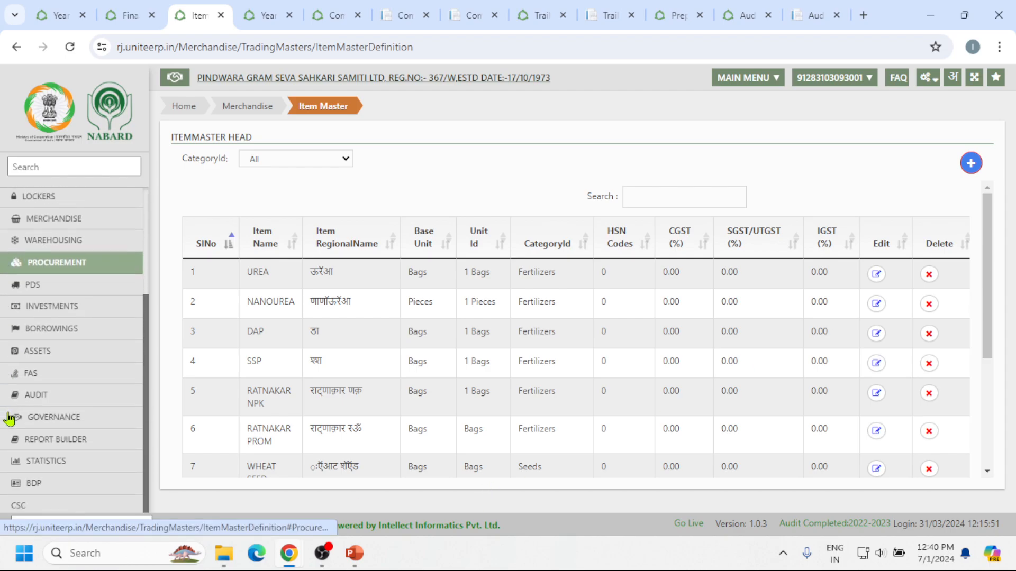
pyautogui.click(44, 395)
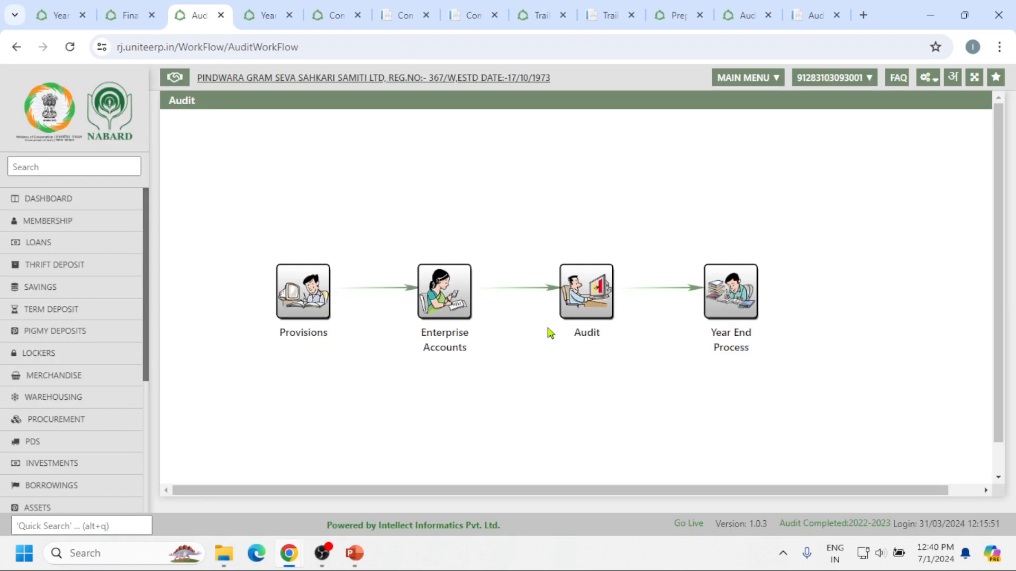
pyautogui.click(431, 307)
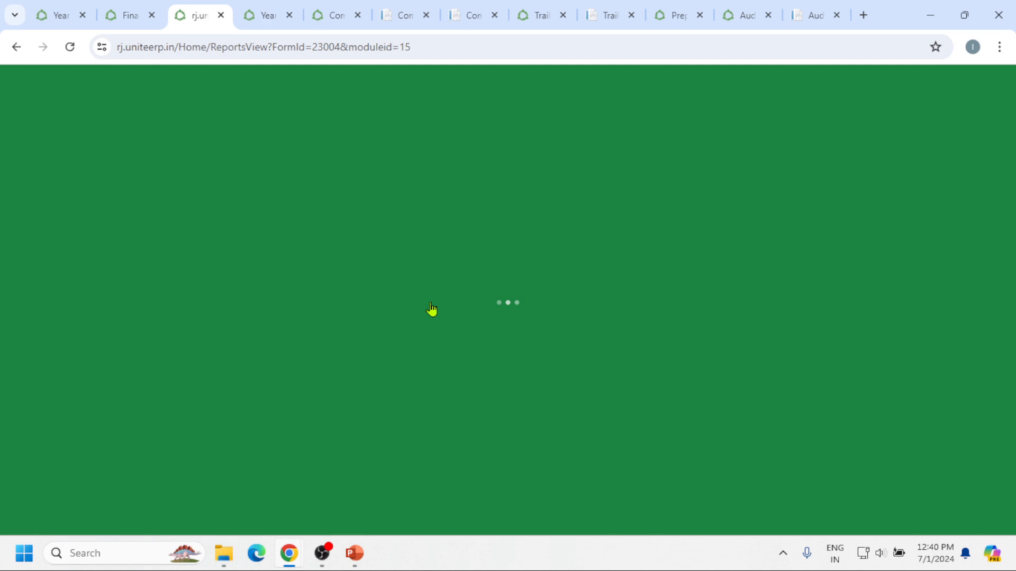
pyautogui.scroll(-2, 456, 309)
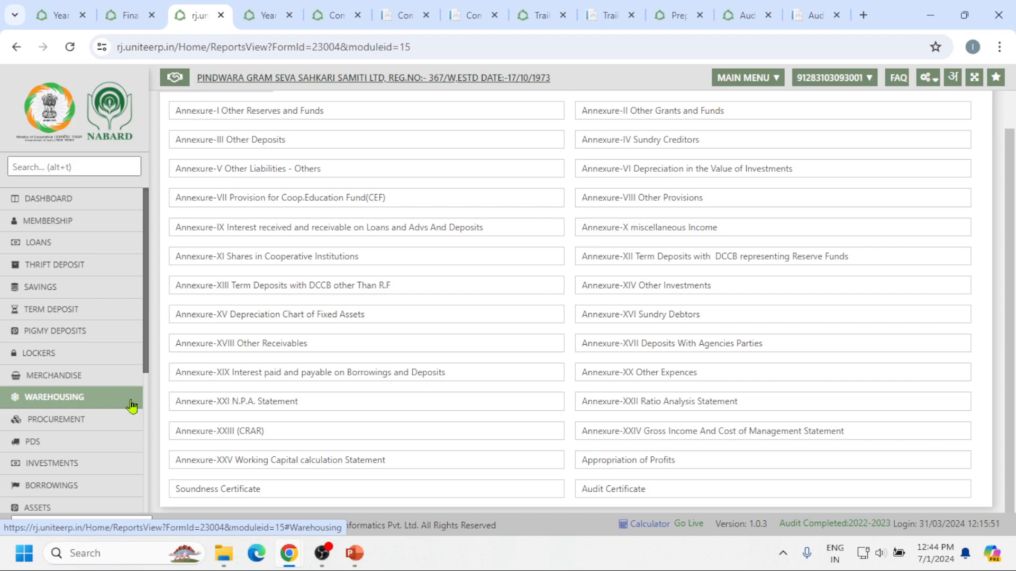
# - Generate the Opening Trial Balance report for branch HO with the From Date 01/04/2024
pyautogui.press('Tab')
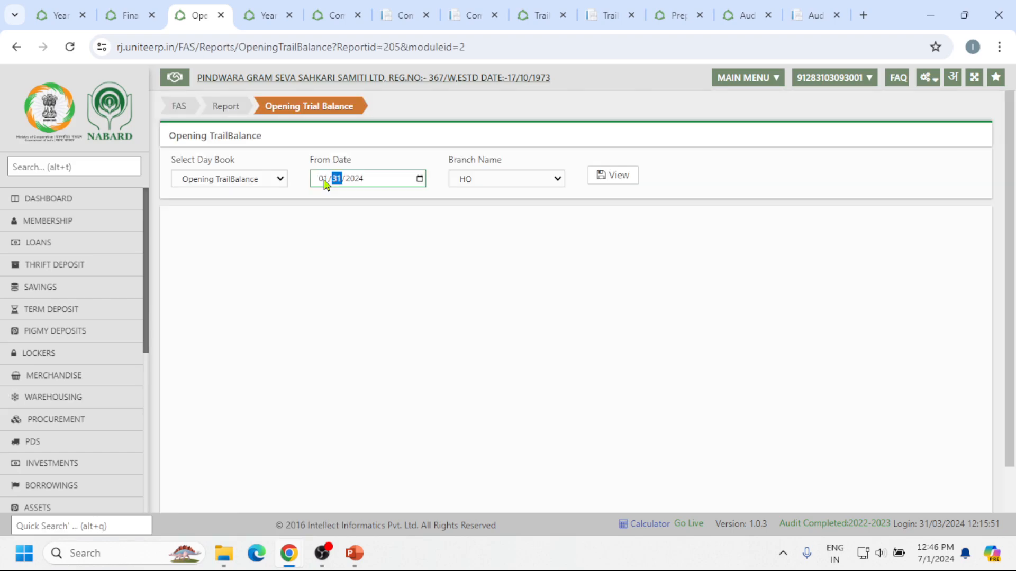
pyautogui.press('Tab')
pyautogui.click(607, 177)
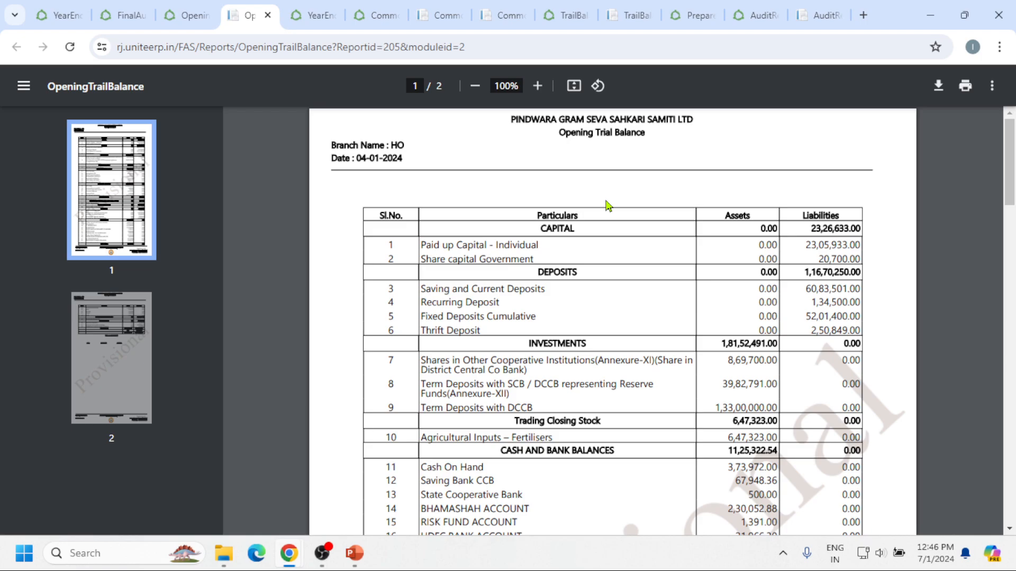
# - Examine the assets and liabilities entries across both pages of the Opening Trial Balance through the grand total
pyautogui.scroll(-2, 609, 209)
pyautogui.scroll(-1, 619, 381)
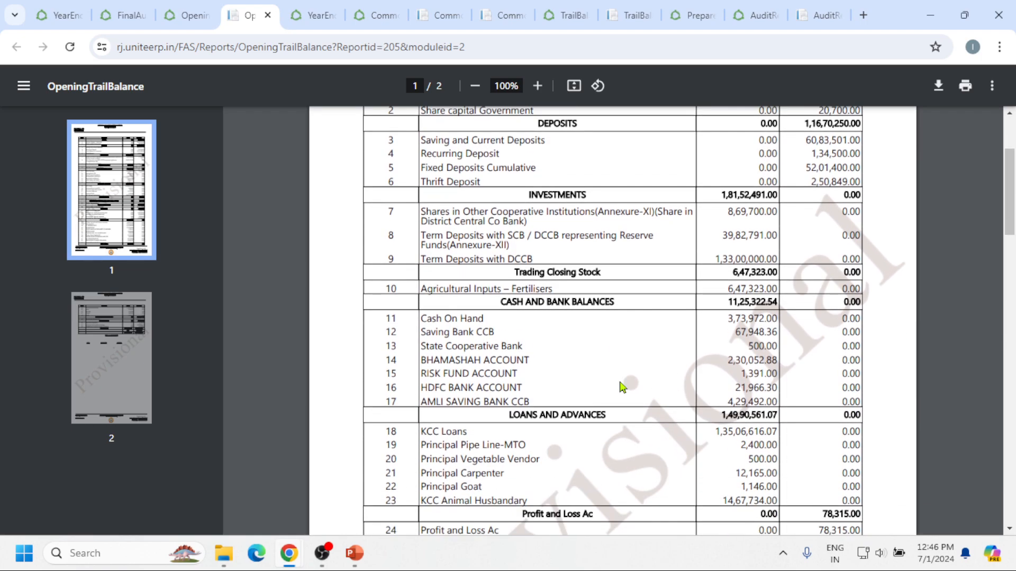
pyautogui.scroll(-1, 635, 349)
pyautogui.scroll(-1, 595, 302)
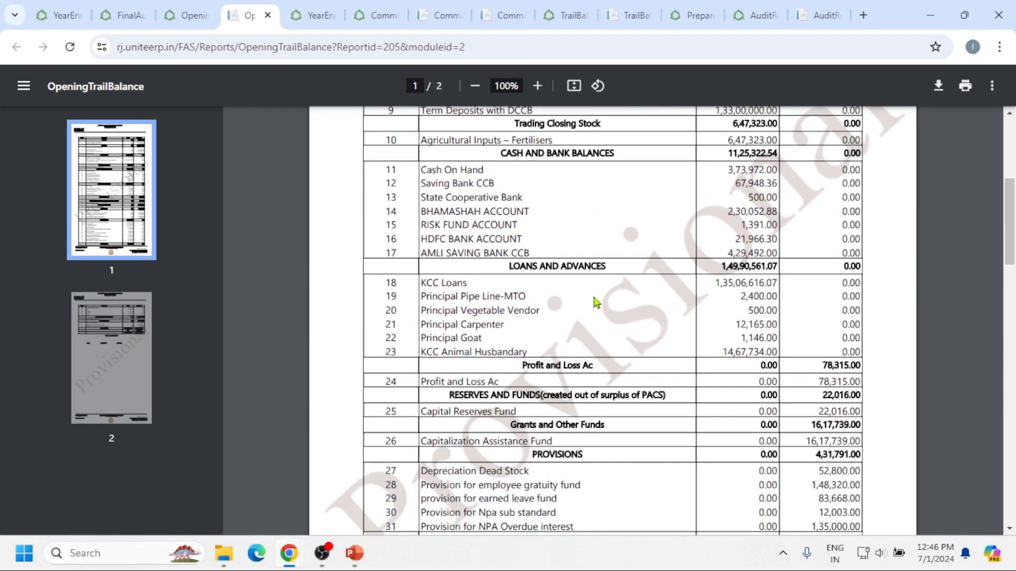
pyautogui.scroll(-1, 611, 371)
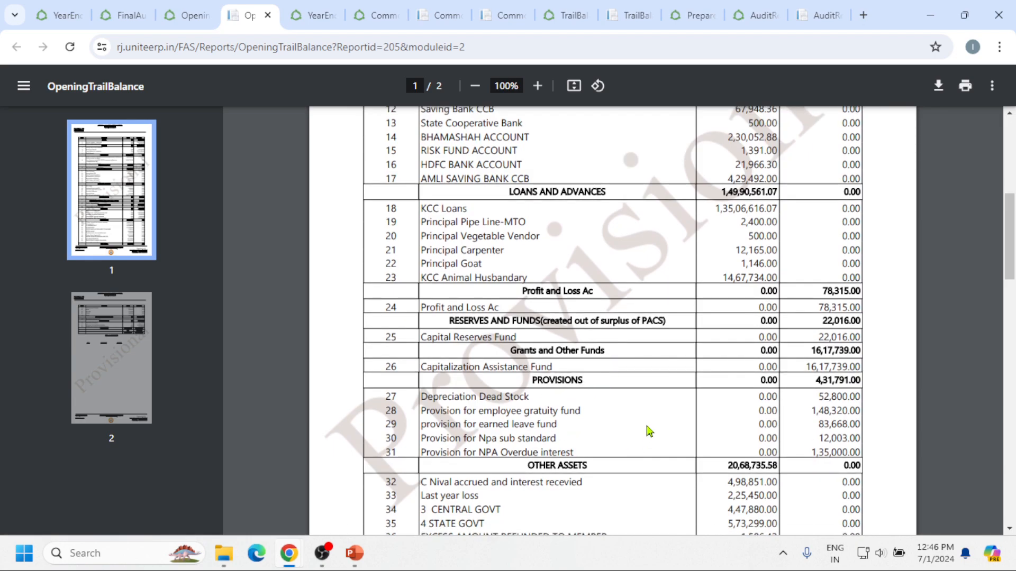
pyautogui.scroll(-1, 650, 431)
pyautogui.scroll(-1, 622, 375)
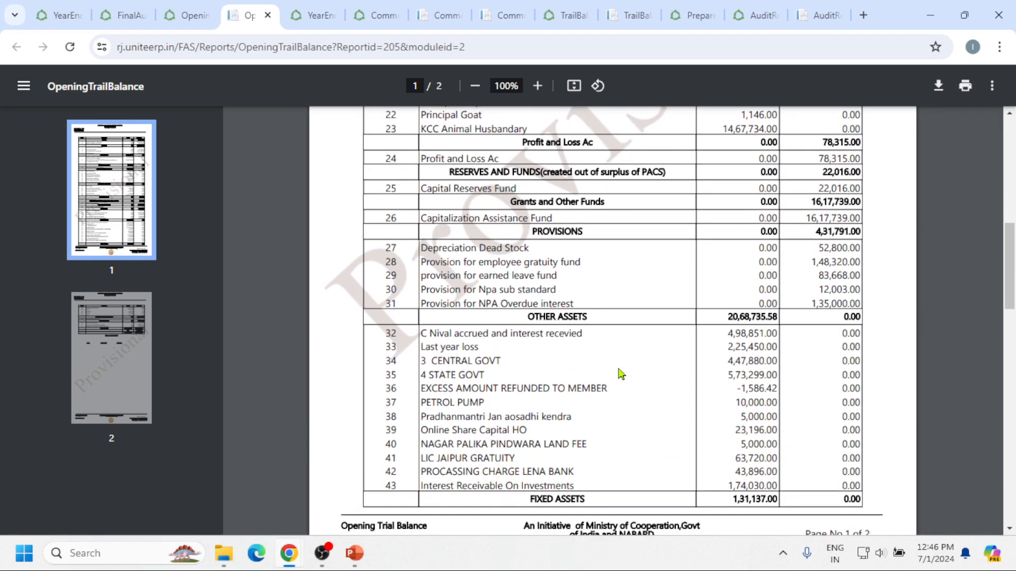
pyautogui.scroll(-1, 622, 374)
pyautogui.scroll(-1, 622, 377)
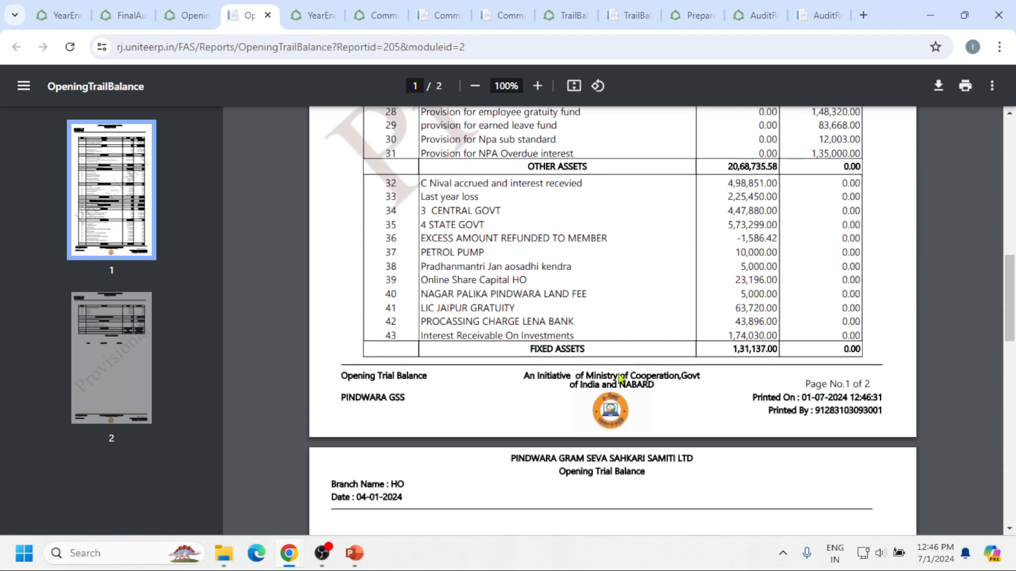
pyautogui.scroll(-5, 620, 377)
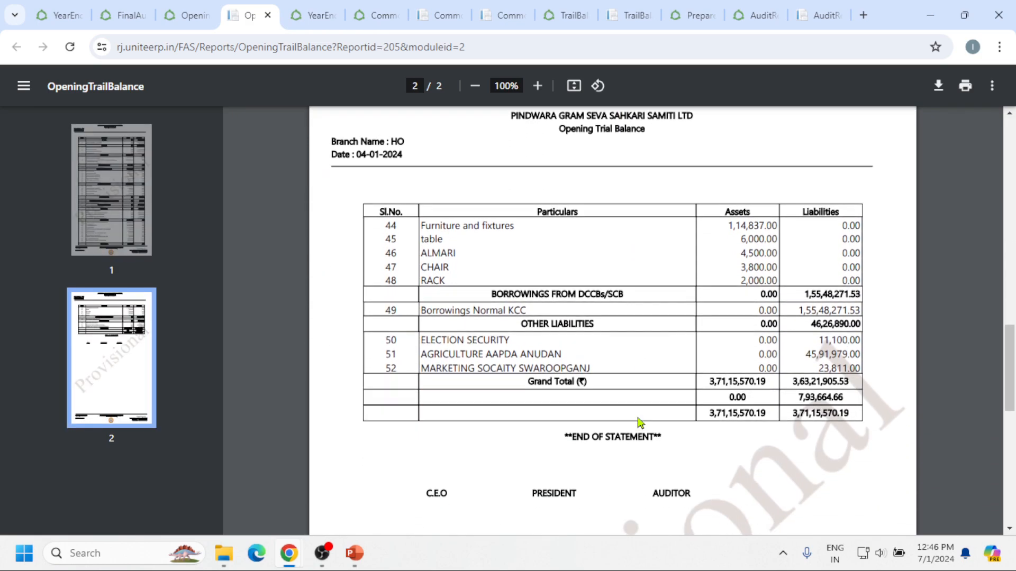
pyautogui.scroll(4, 644, 425)
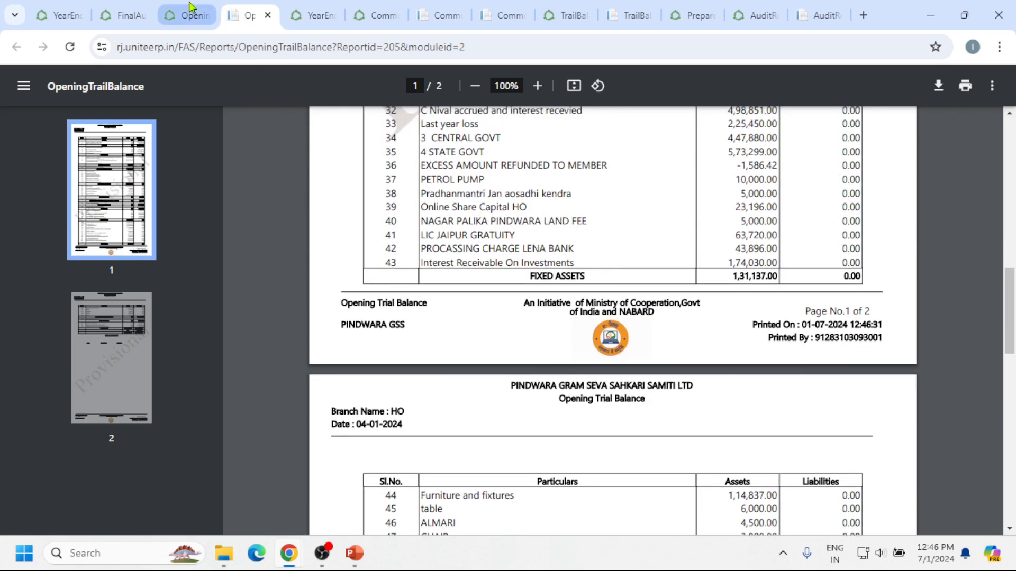
# - Generate the Opening Trial Balance for branch HO with From Date 01/04/2023, and return to the 2024 report for comparison
pyautogui.click(192, 7)
pyautogui.click(363, 185)
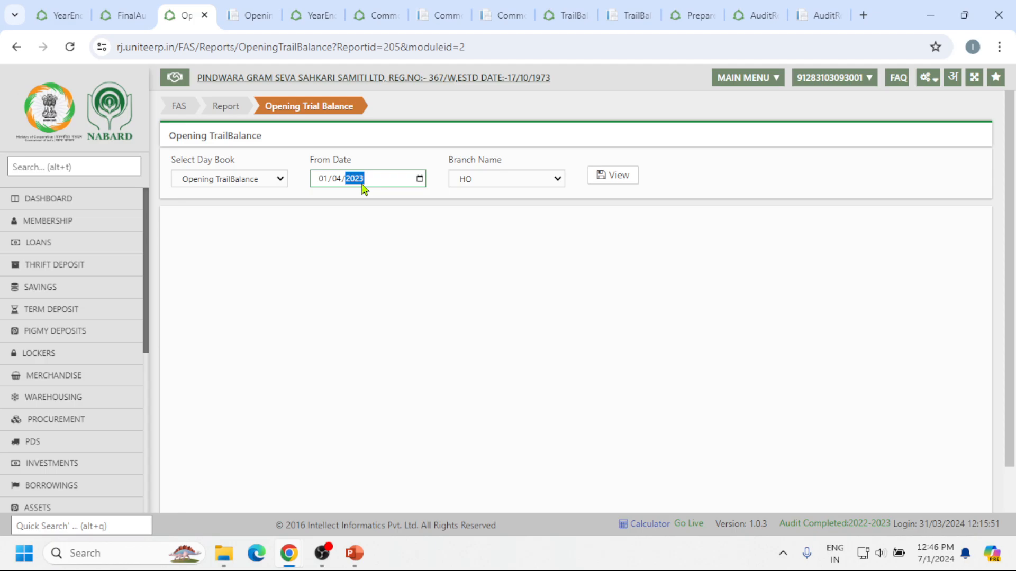
pyautogui.press('Return')
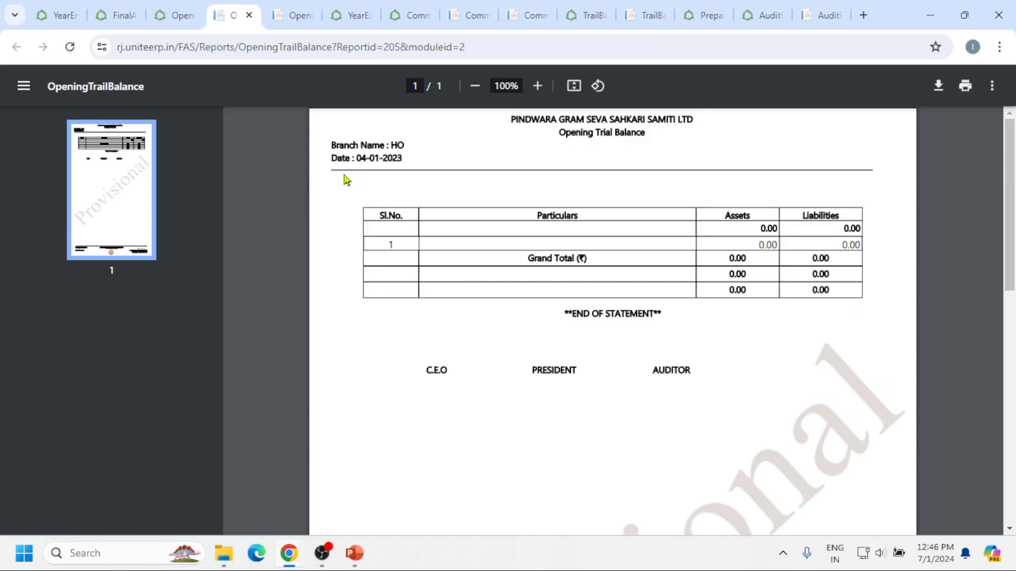
pyautogui.click(279, 10)
pyautogui.scroll(4, 646, 290)
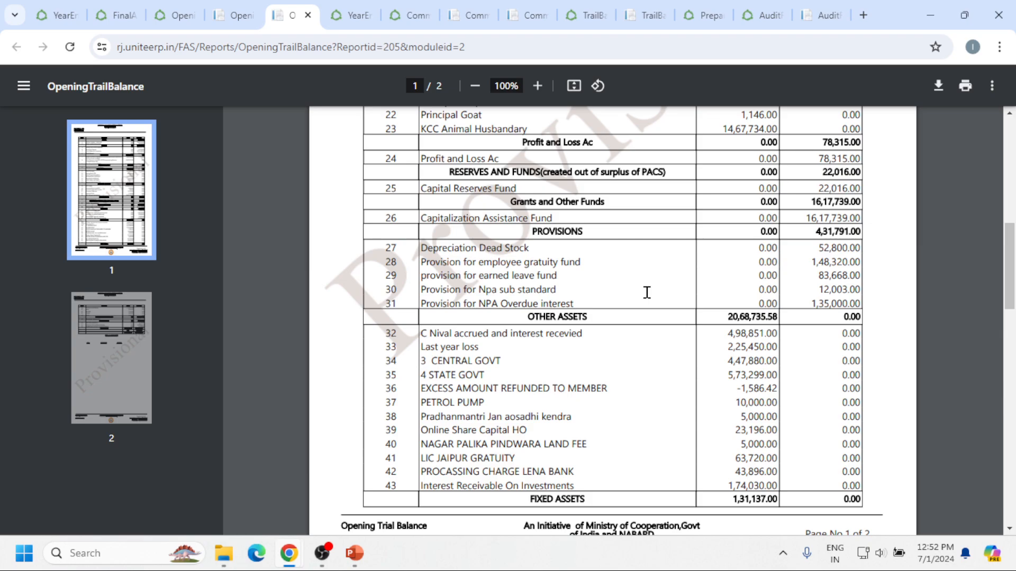
# - Display the April day book in the 2023-2024 Year End Process and open voucher verification for 04/04/2023
pyautogui.click(54, 15)
pyautogui.click(192, 133)
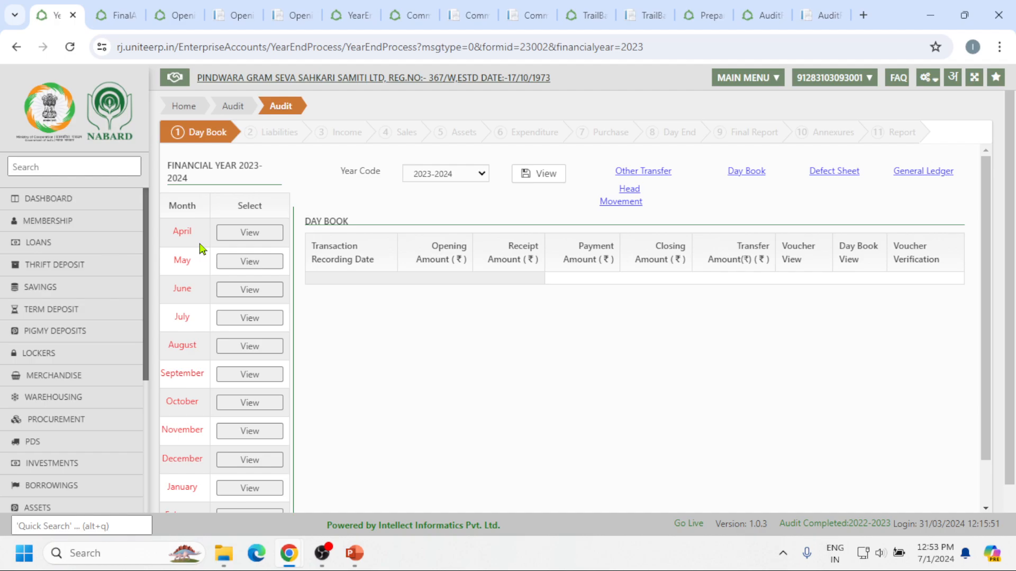
pyautogui.click(242, 231)
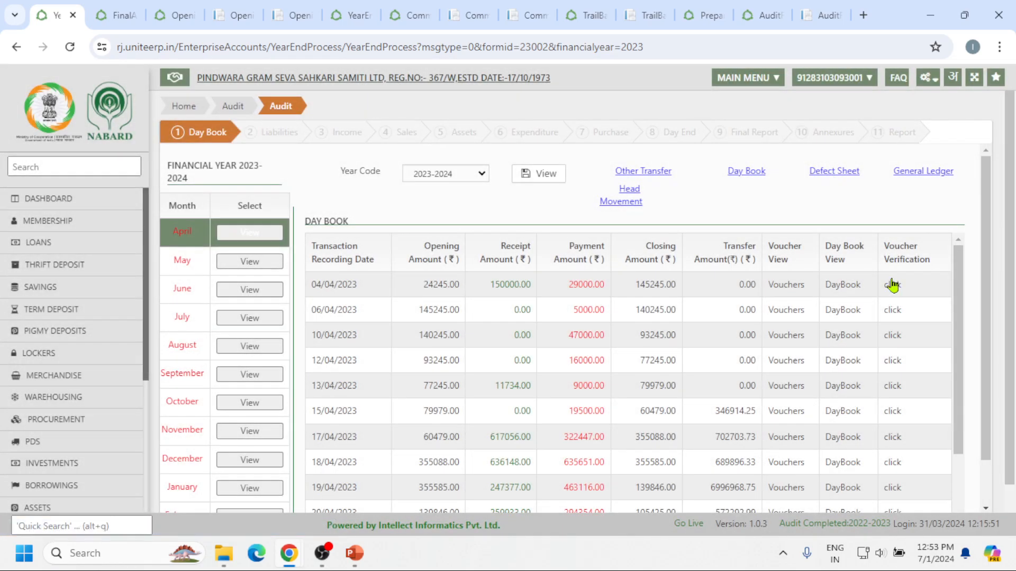
pyautogui.click(893, 286)
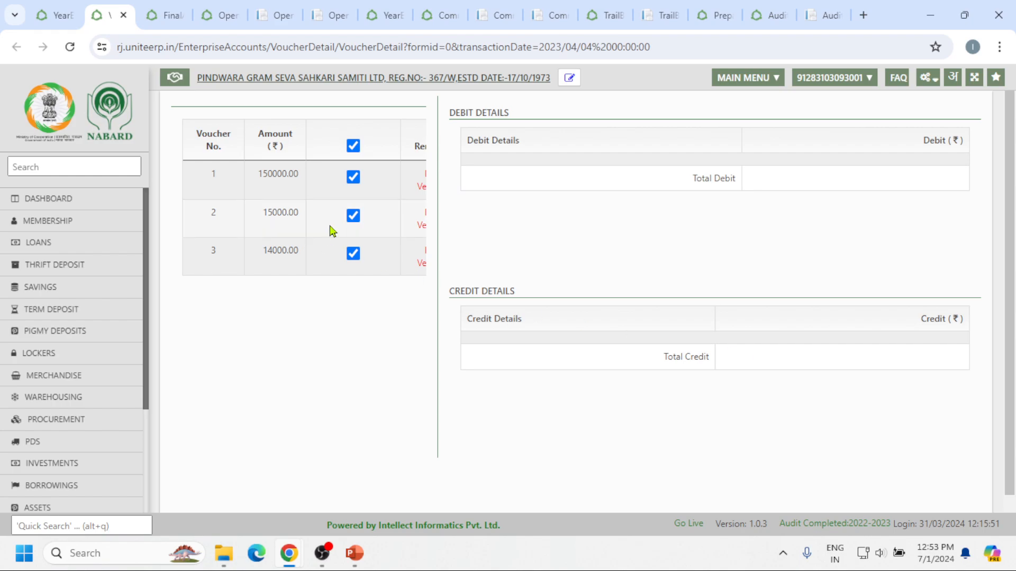
# - Select only voucher 3 and inspect its debit and credit details, verification remarks and the auditor remarks field
pyautogui.click(353, 147)
pyautogui.click(353, 253)
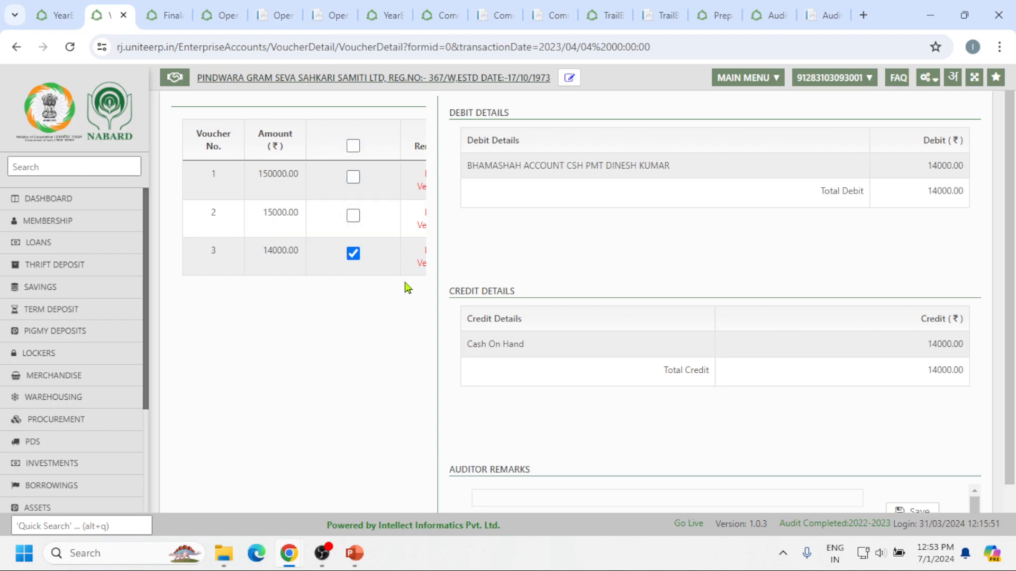
pyautogui.scroll(-1, 698, 431)
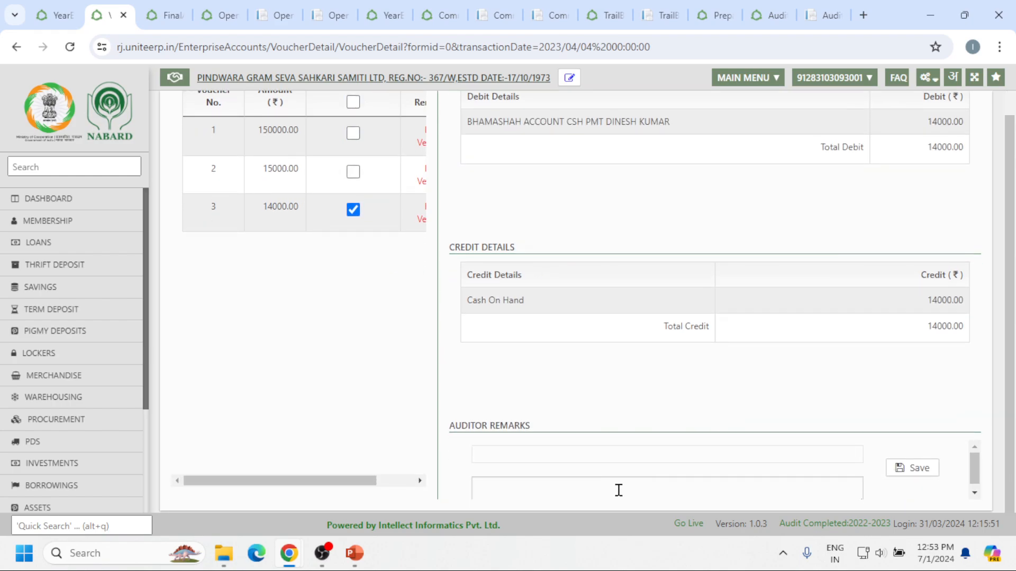
pyautogui.moveTo(347, 480); pyautogui.dragTo(408, 485)
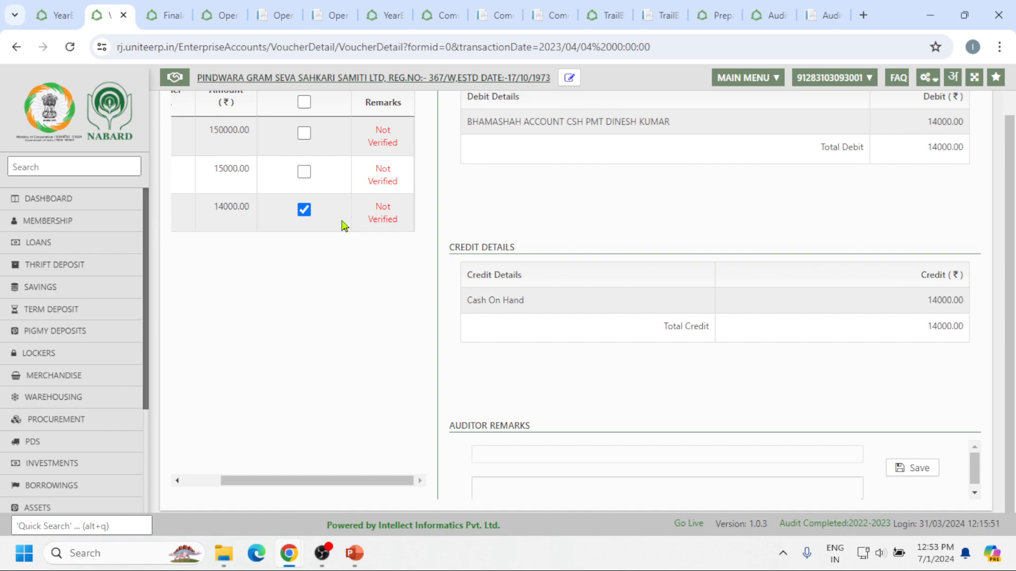
pyautogui.click(521, 492)
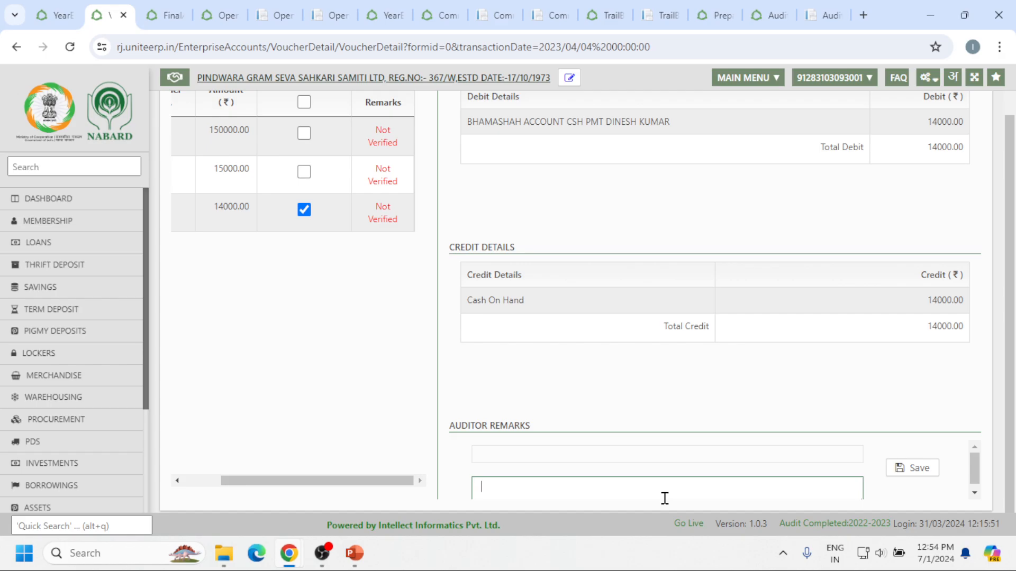
pyautogui.scroll(1, 598, 455)
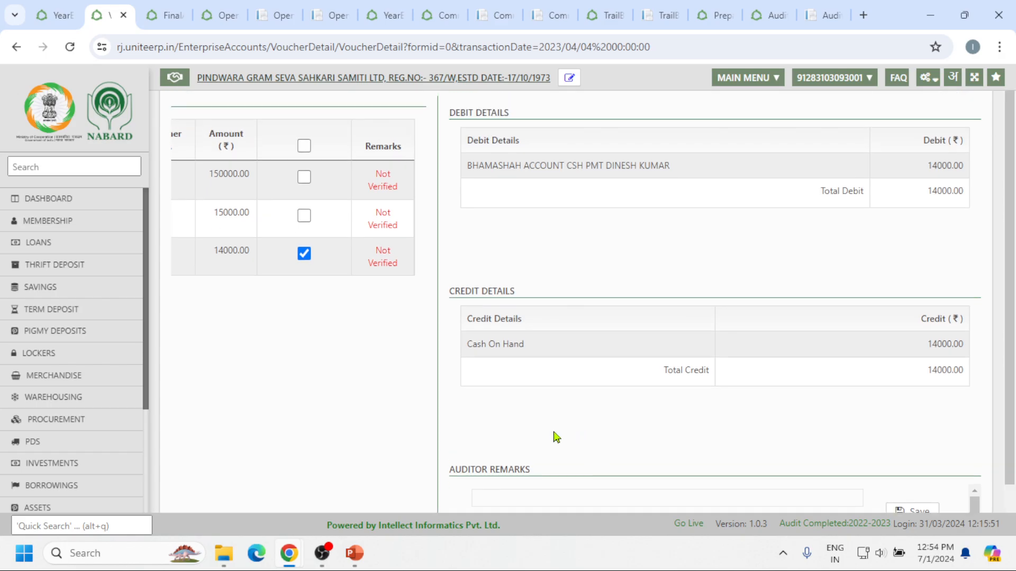
pyautogui.scroll(-1, 249, 341)
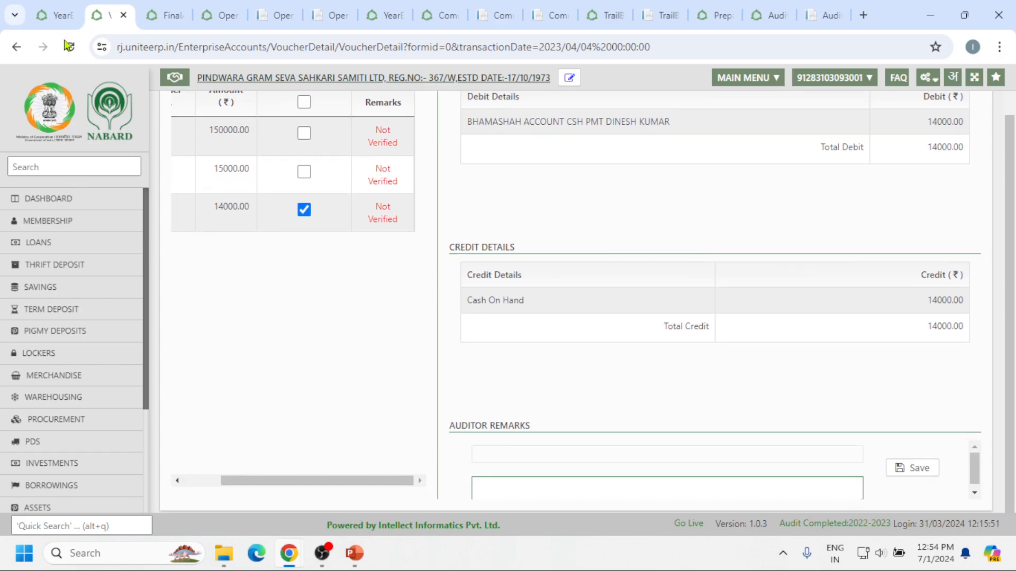
# - Open the Defect Sheet from the Year End Process and generate it for branch HO from 04/01/2023 to 03/31/2024
pyautogui.click(54, 15)
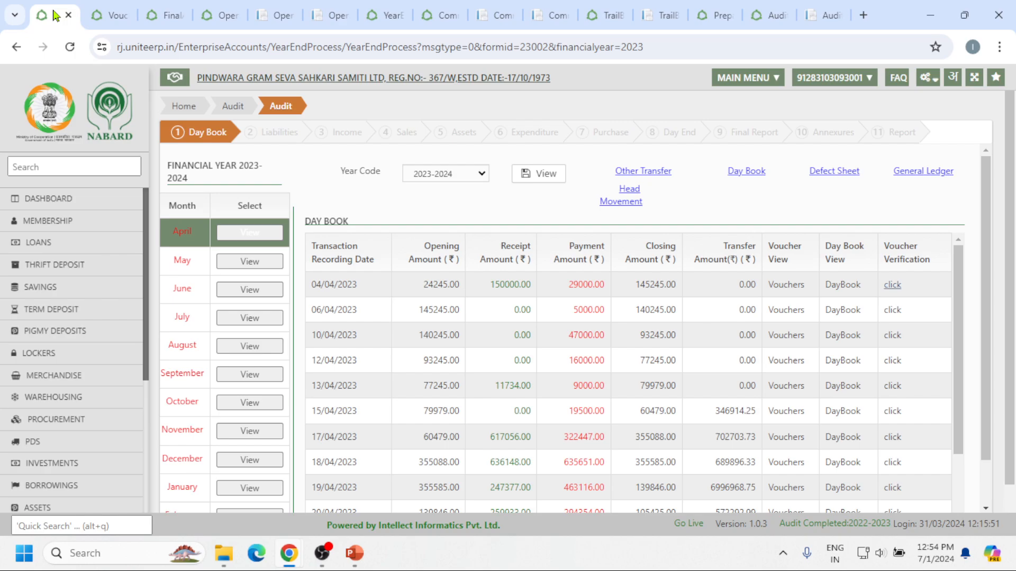
pyautogui.click(835, 173)
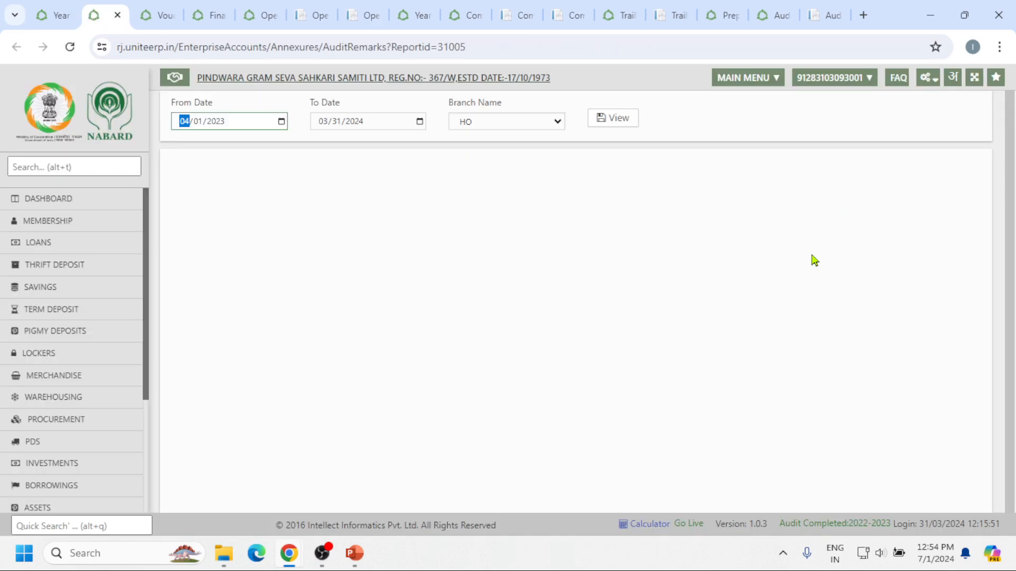
pyautogui.click(614, 125)
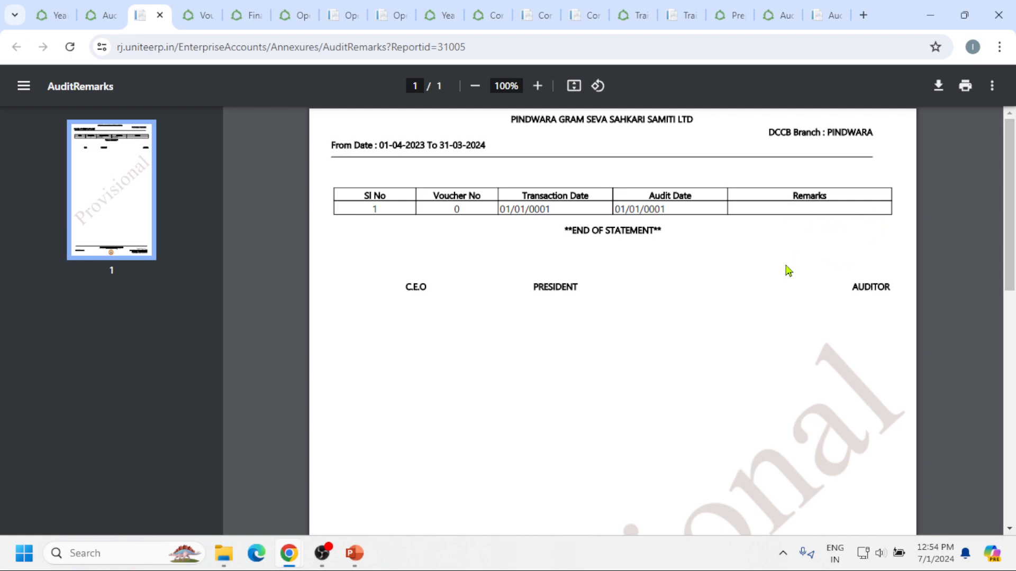
# - Open Other Transfer from the Year End Process, accept the day book date 31/03/2024, and add an empty receipt/credit row
pyautogui.click(39, 15)
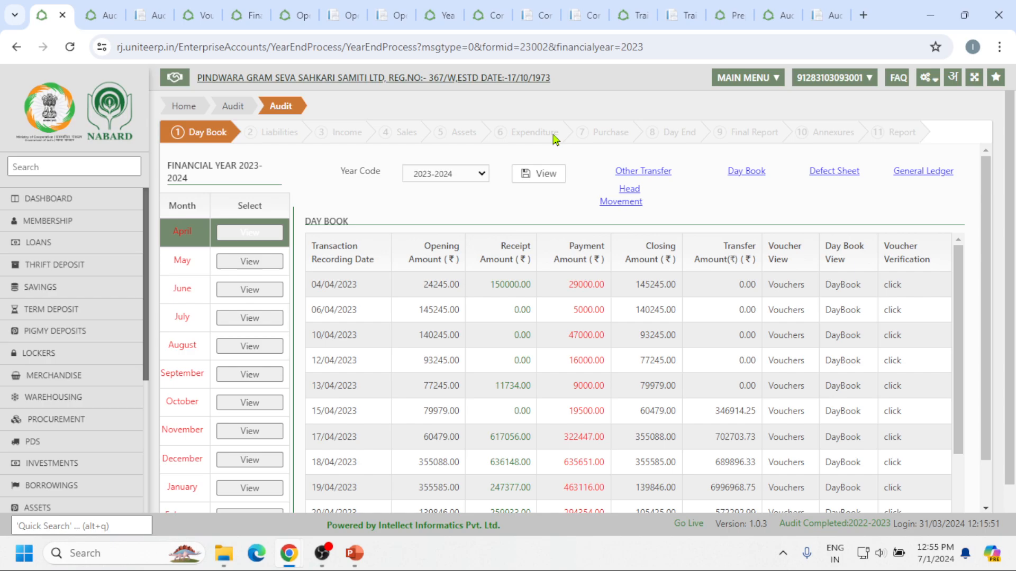
pyautogui.click(638, 170)
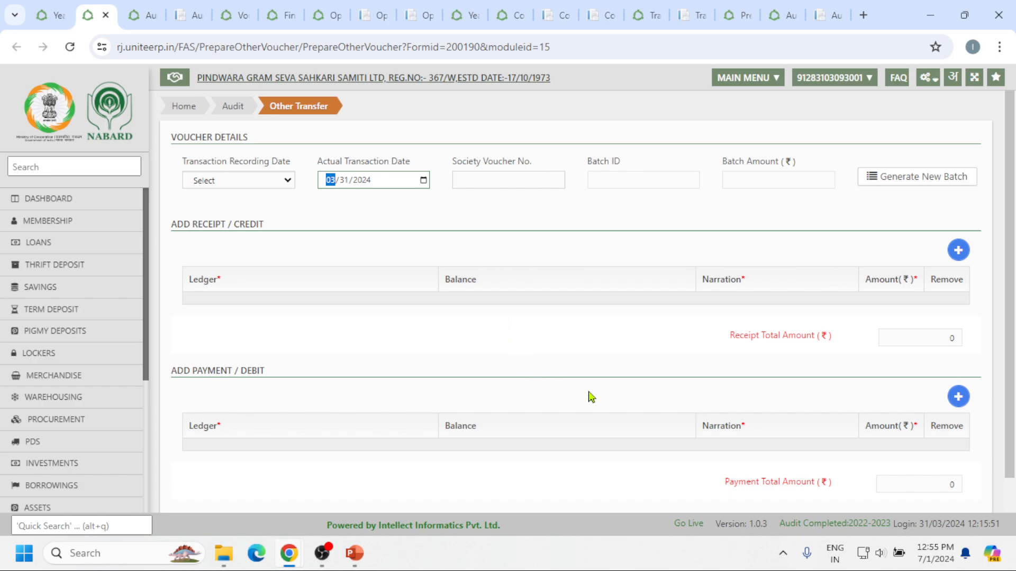
pyautogui.scroll(-1, 701, 328)
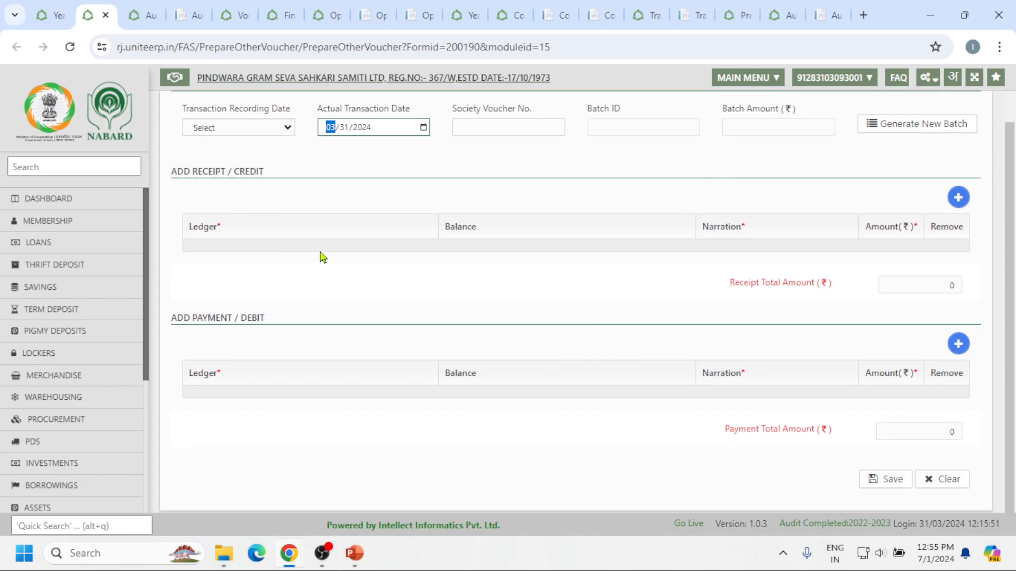
pyautogui.click(959, 199)
pyautogui.click(523, 328)
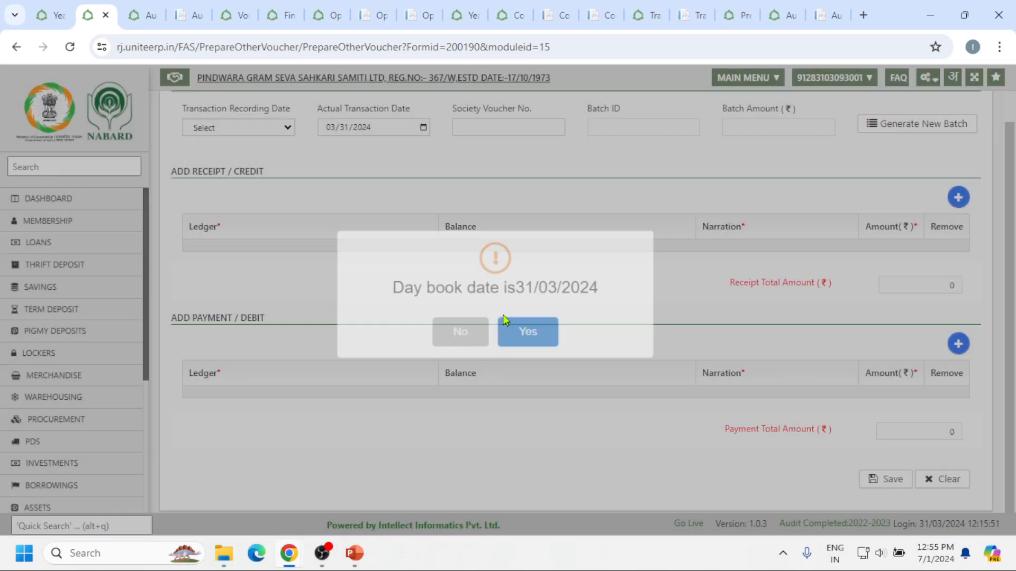
pyautogui.click(958, 198)
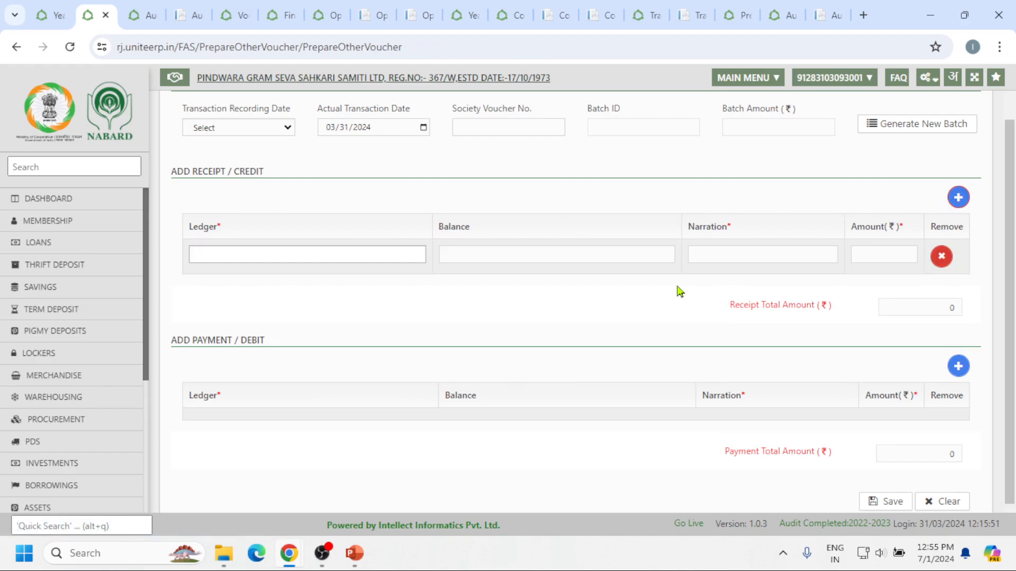
pyautogui.click(365, 255)
pyautogui.click(546, 254)
pyautogui.click(742, 257)
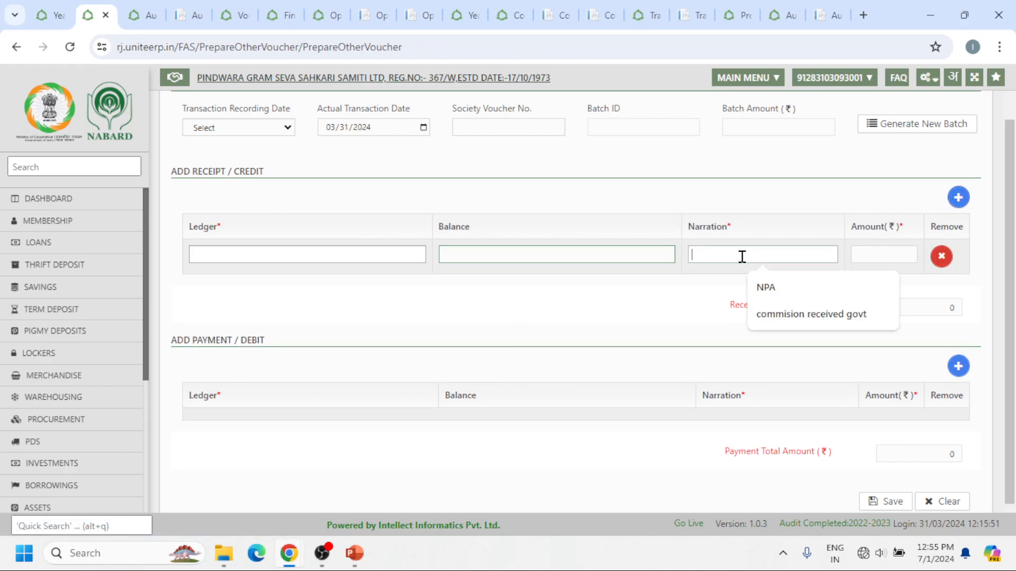
pyautogui.click(859, 254)
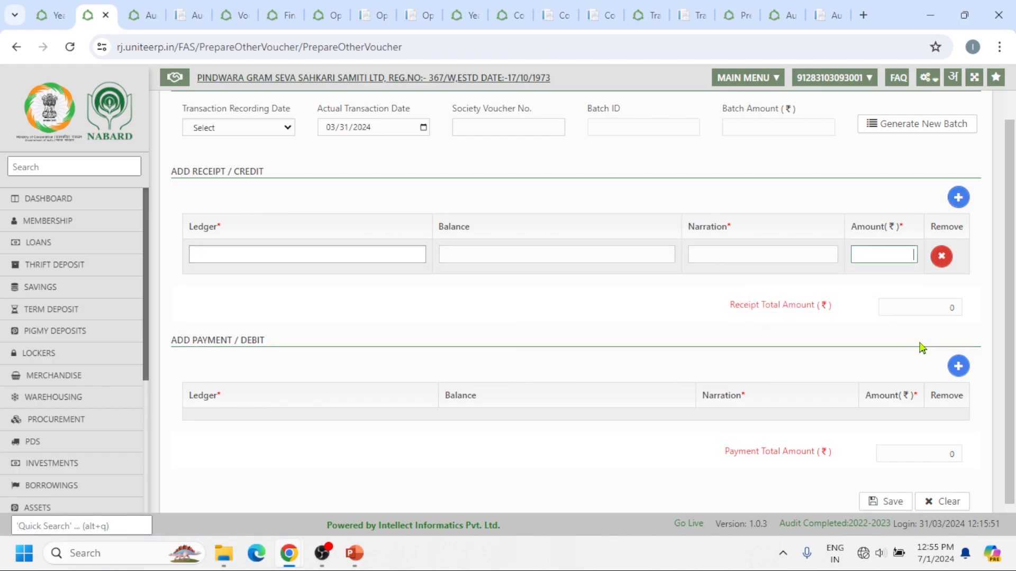
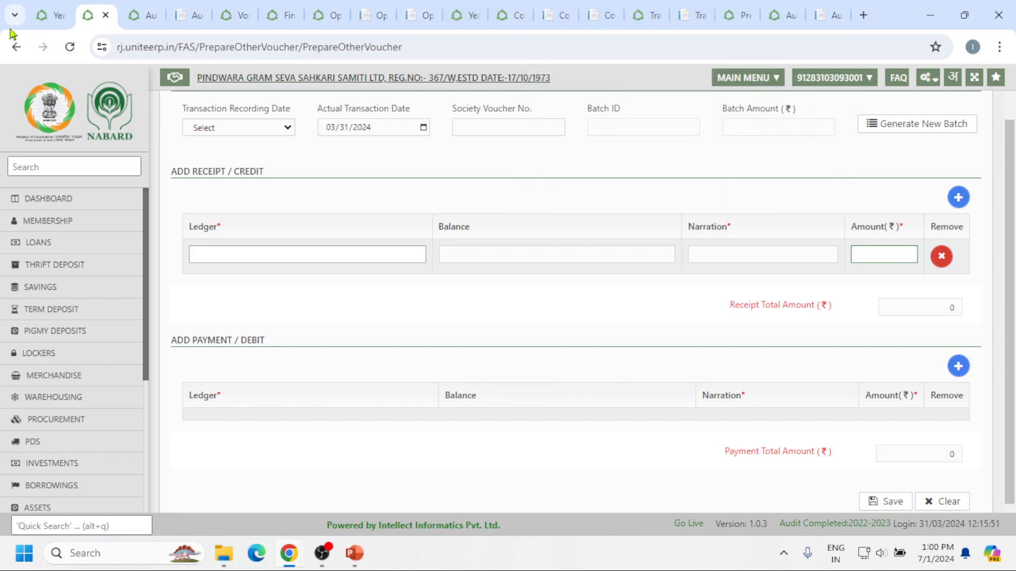
# - Return to the Year End Process and review the April day book entries
pyautogui.click(136, 11)
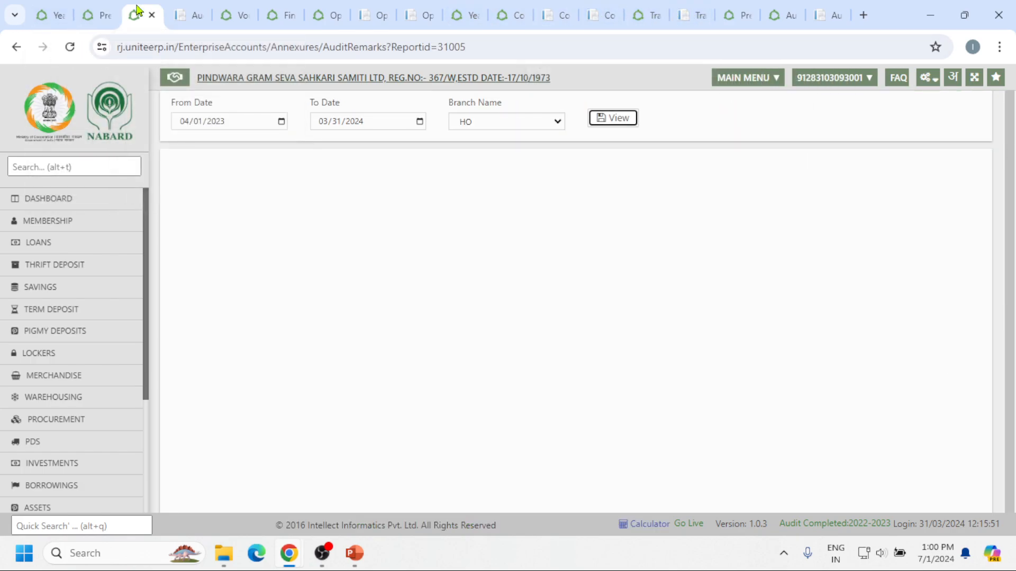
pyautogui.click(95, 14)
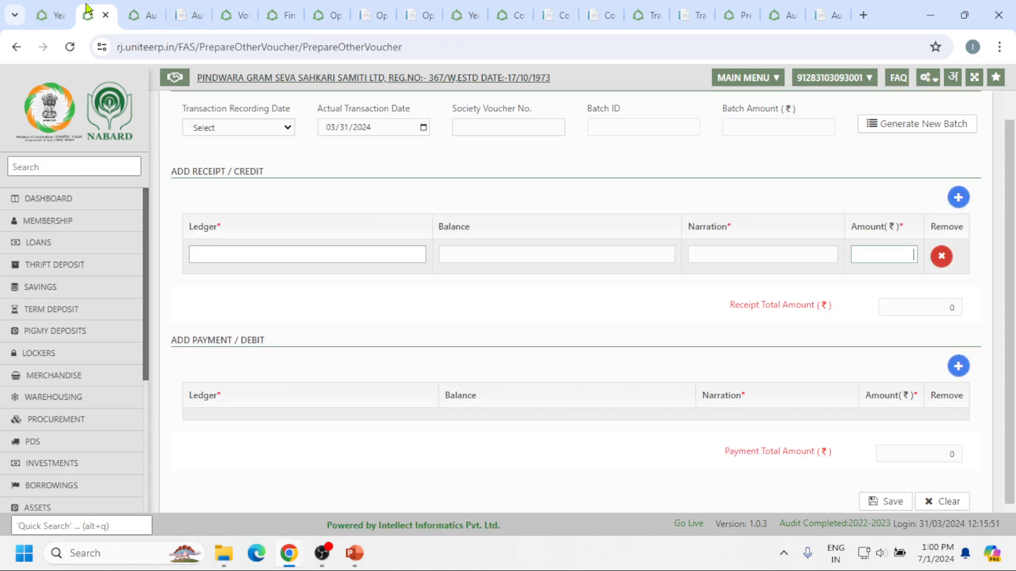
pyautogui.click(45, 17)
pyautogui.scroll(-3, 565, 223)
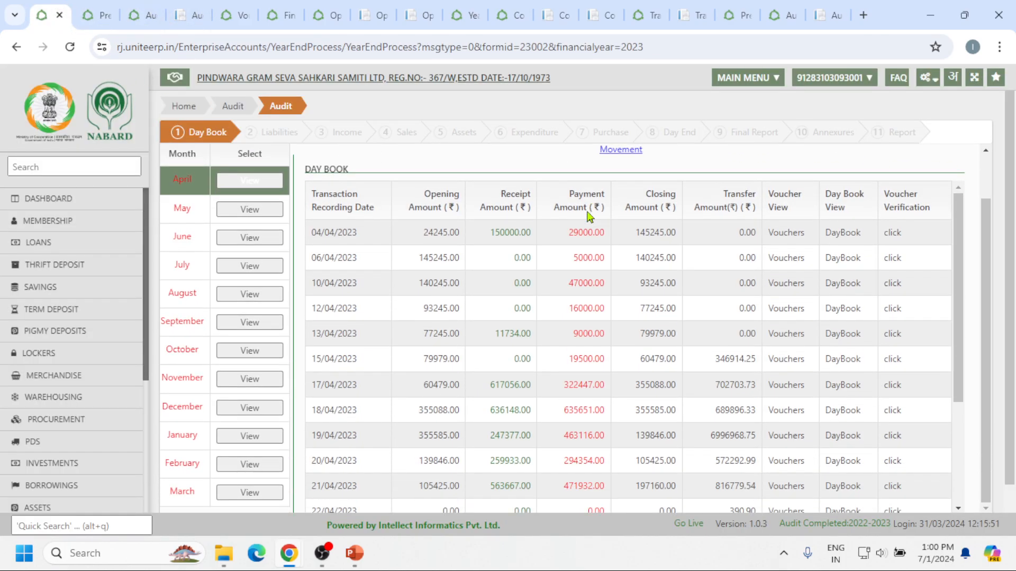
# - Open the General Ledger from the Year End Process and generate the Day Wise report for Paid up Capital - Individual, branch HO, 04/01/2023 to 03/31/2024
pyautogui.scroll(5, 670, 325)
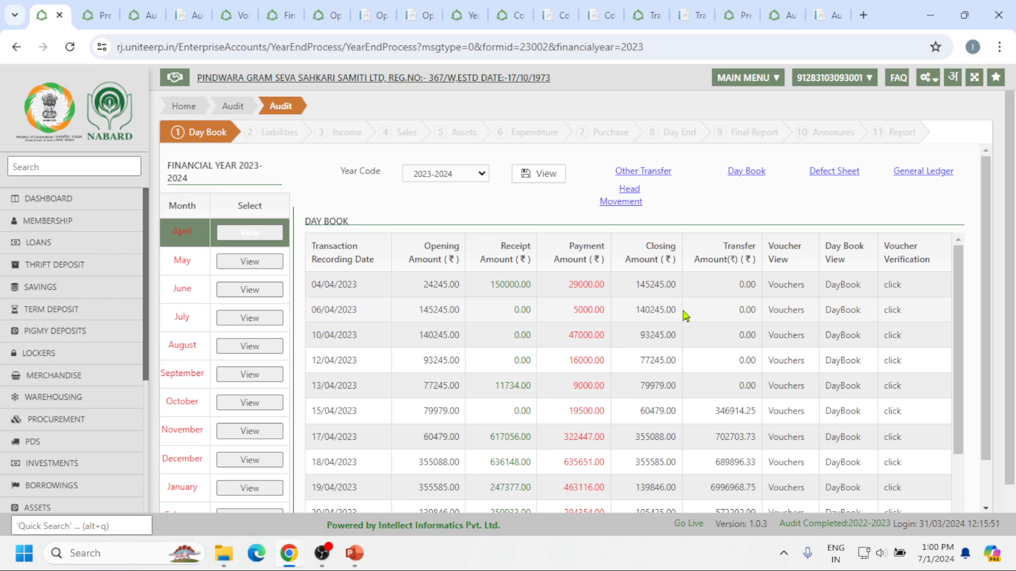
pyautogui.click(923, 172)
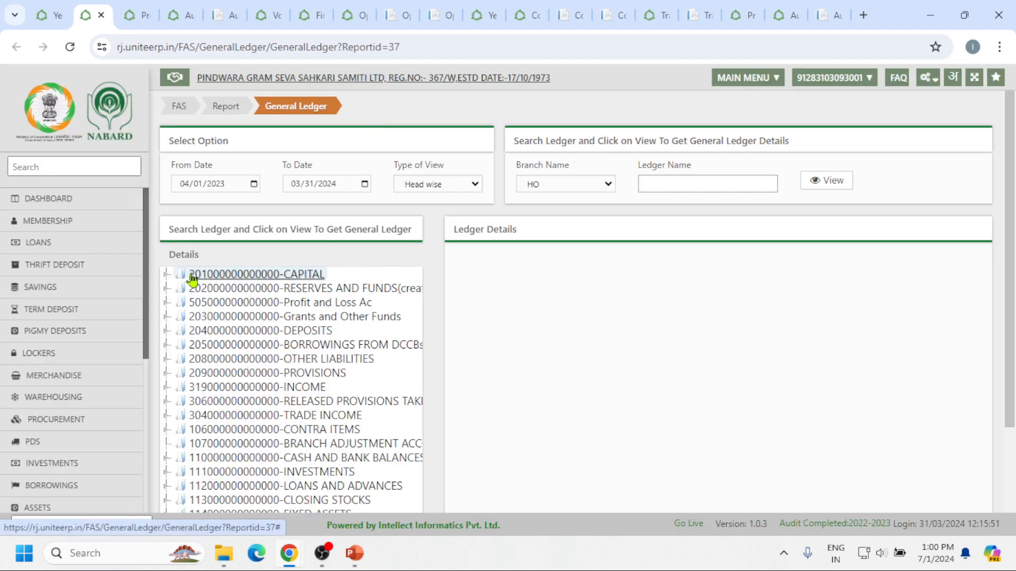
pyautogui.click(167, 274)
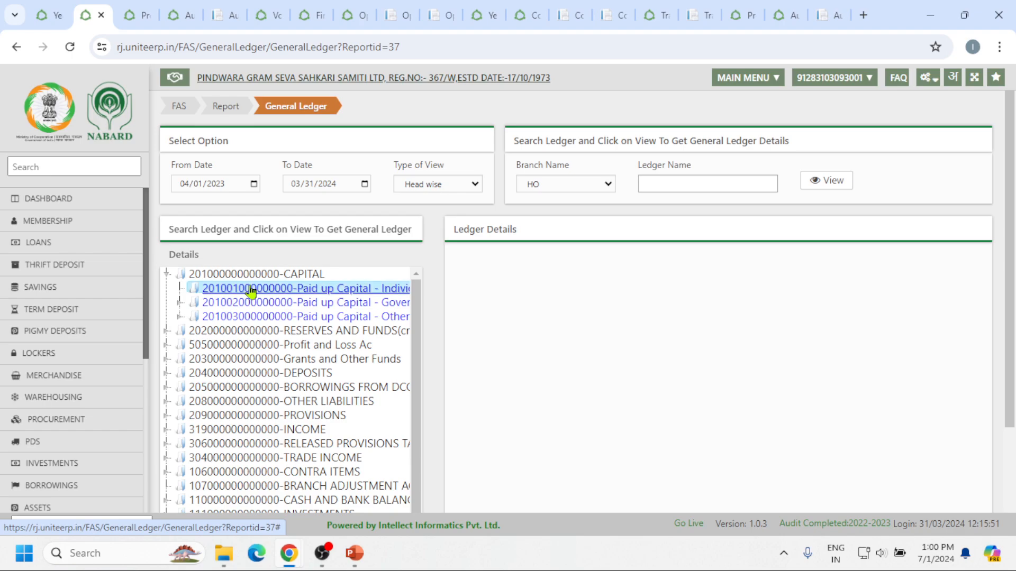
pyautogui.click(459, 184)
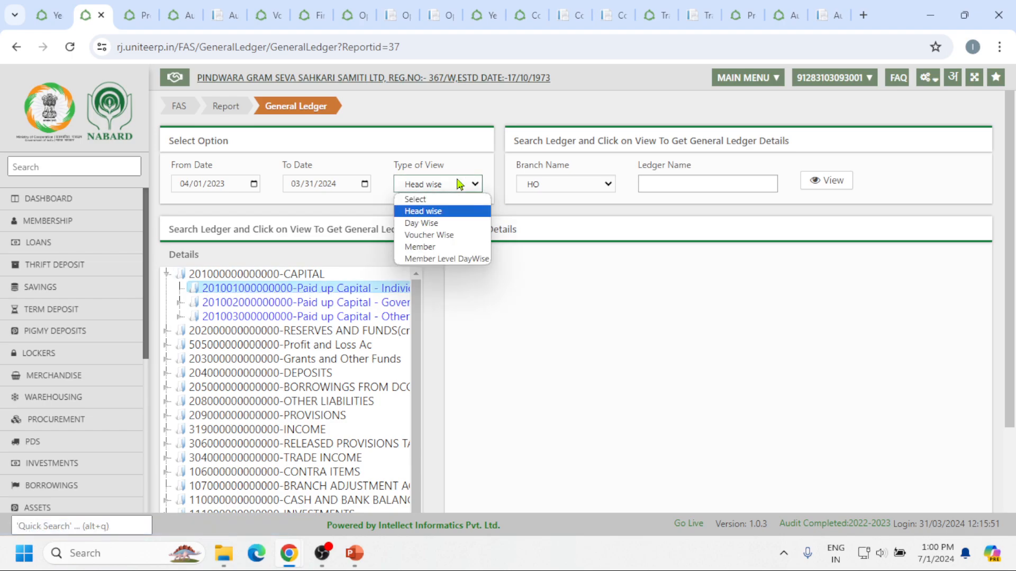
pyautogui.click(450, 223)
pyautogui.click(830, 180)
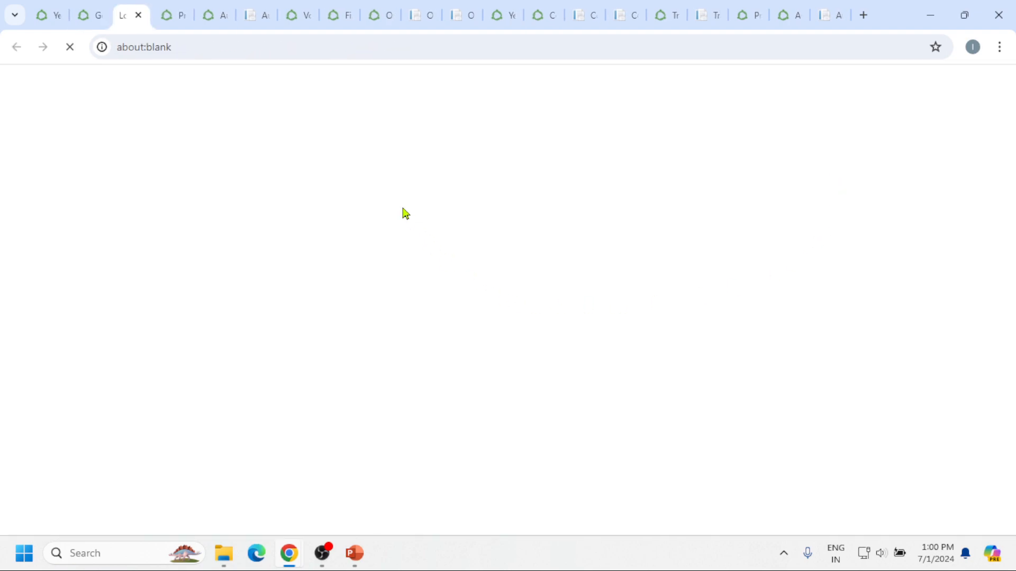
pyautogui.click(87, 14)
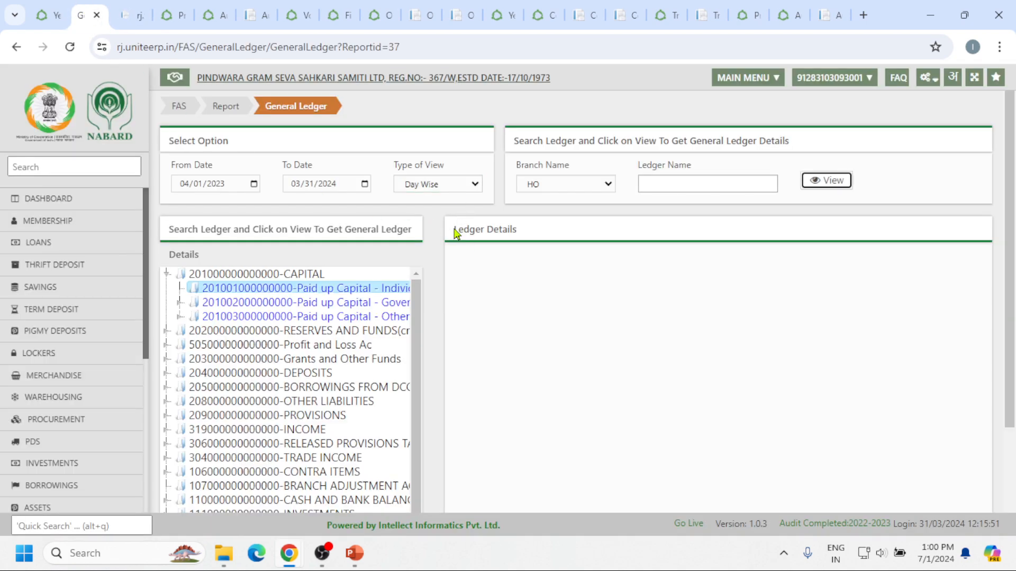
pyautogui.click(132, 15)
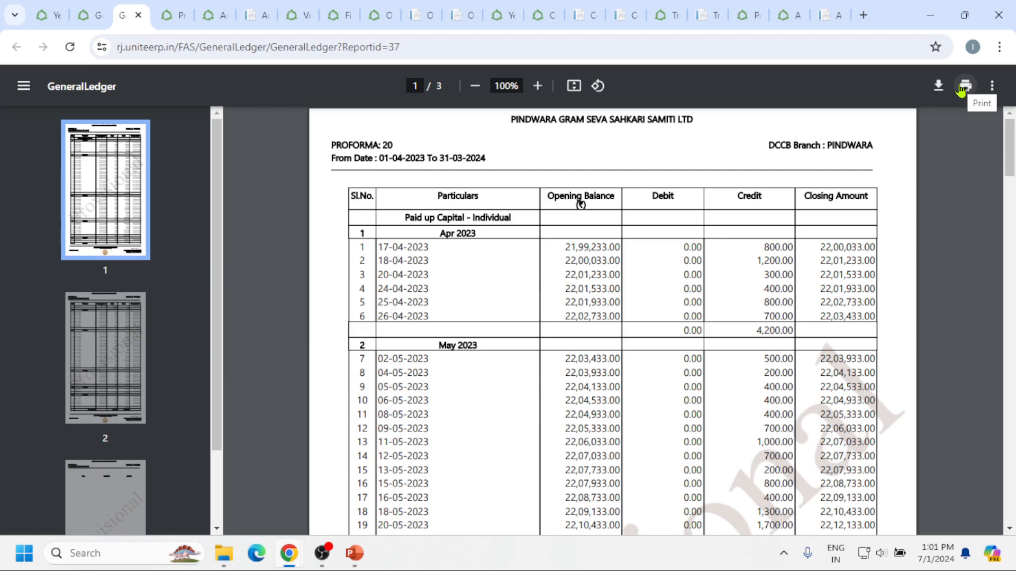
# - Review the opening balances, debits, credits and grand total across the Paid up Capital - Individual ledger report
pyautogui.scroll(-20, 875, 210)
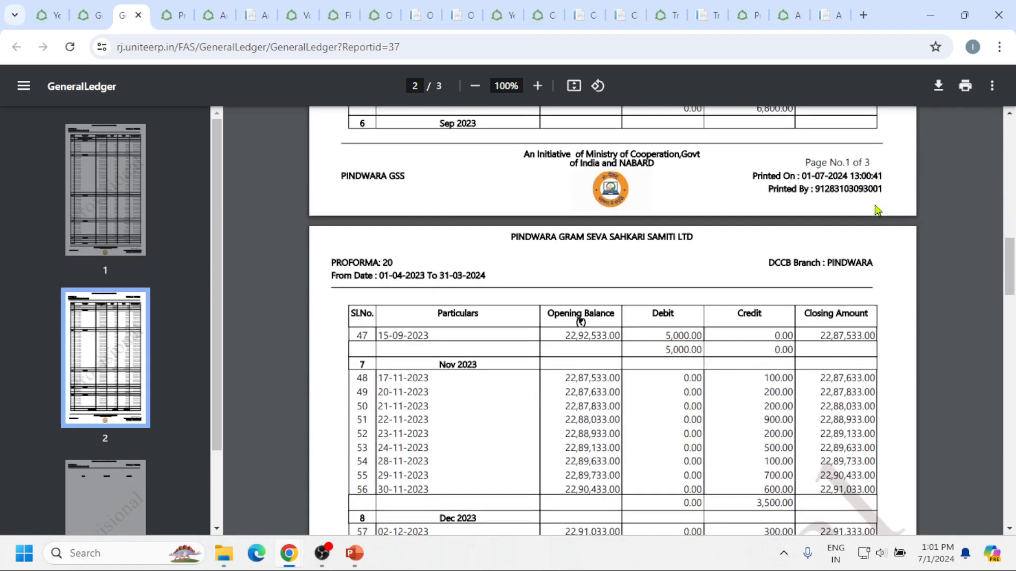
pyautogui.scroll(-9, 875, 210)
pyautogui.scroll(4, 687, 254)
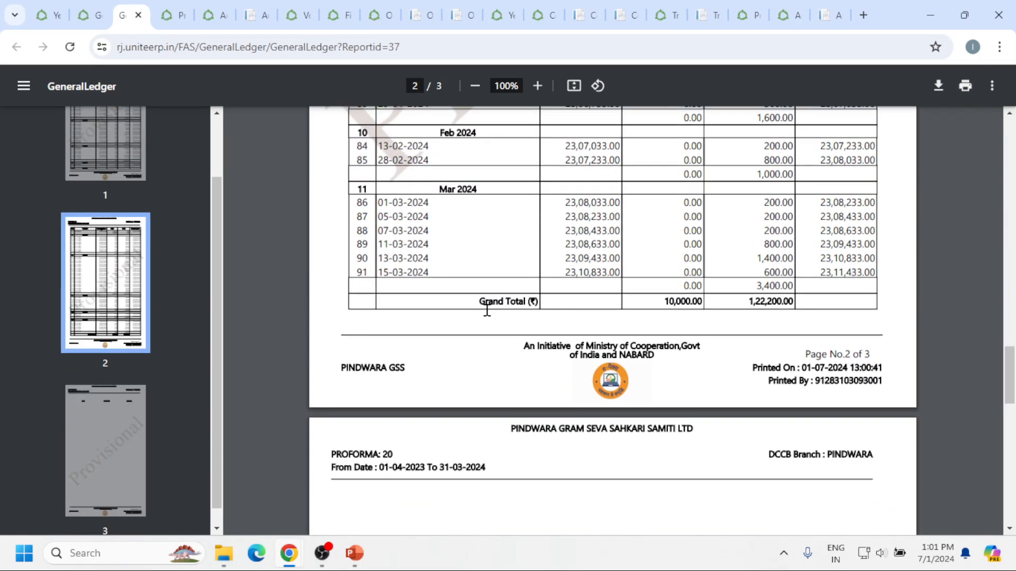
pyautogui.scroll(12, 721, 318)
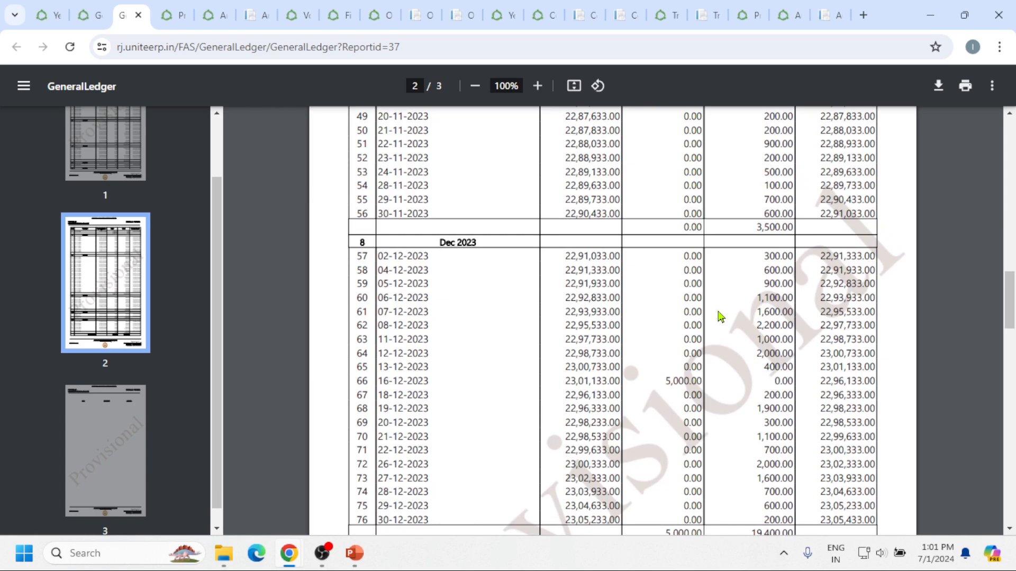
pyautogui.scroll(10, 721, 317)
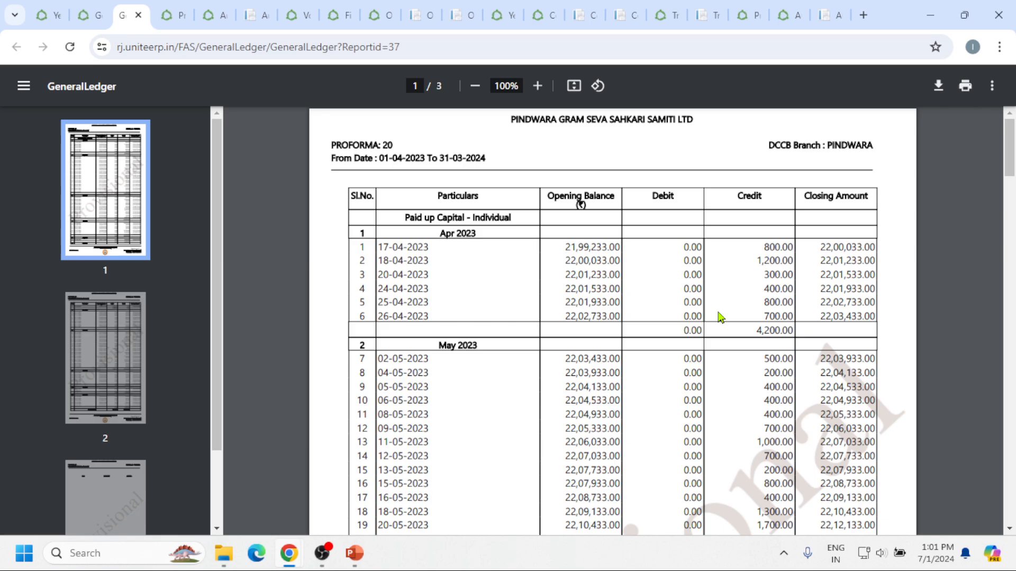
# - Open the Asset Management Depreciation Master from the configuration and save a 5% depreciation entry for Buildings including Godowns
pyautogui.click(39, 12)
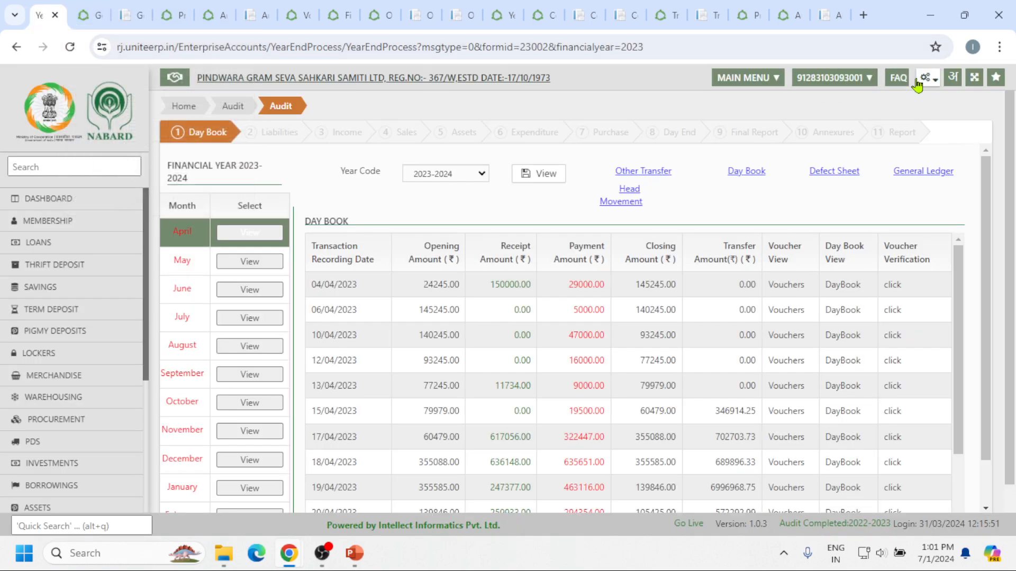
pyautogui.click(937, 80)
pyautogui.moveTo(849, 182)
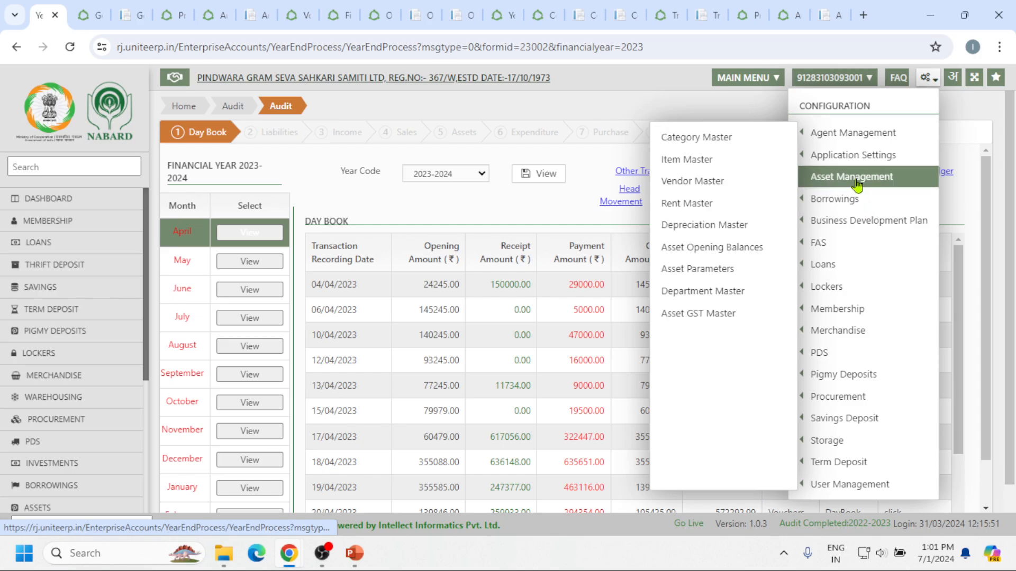
pyautogui.click(743, 228)
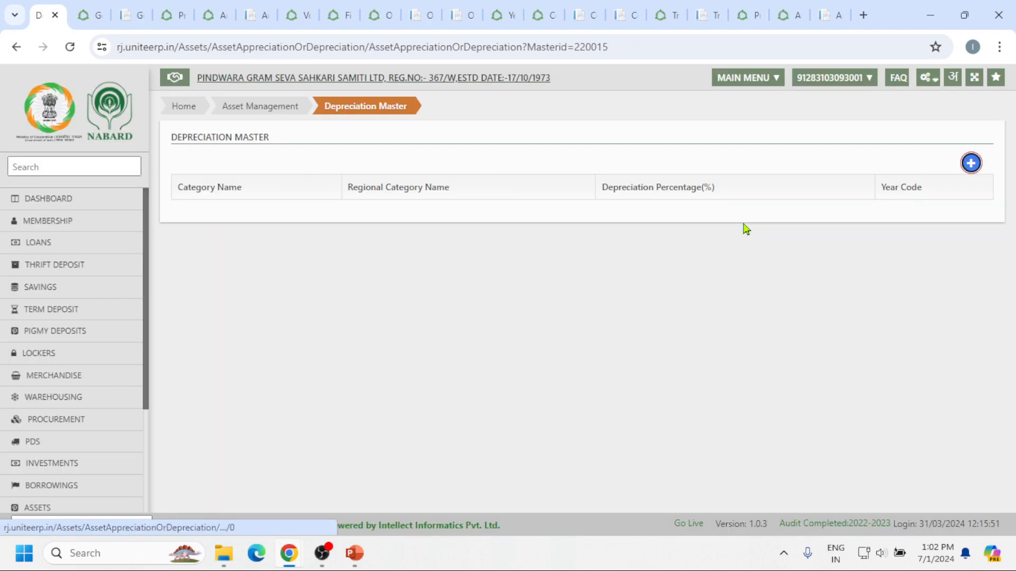
pyautogui.click(970, 163)
pyautogui.click(451, 169)
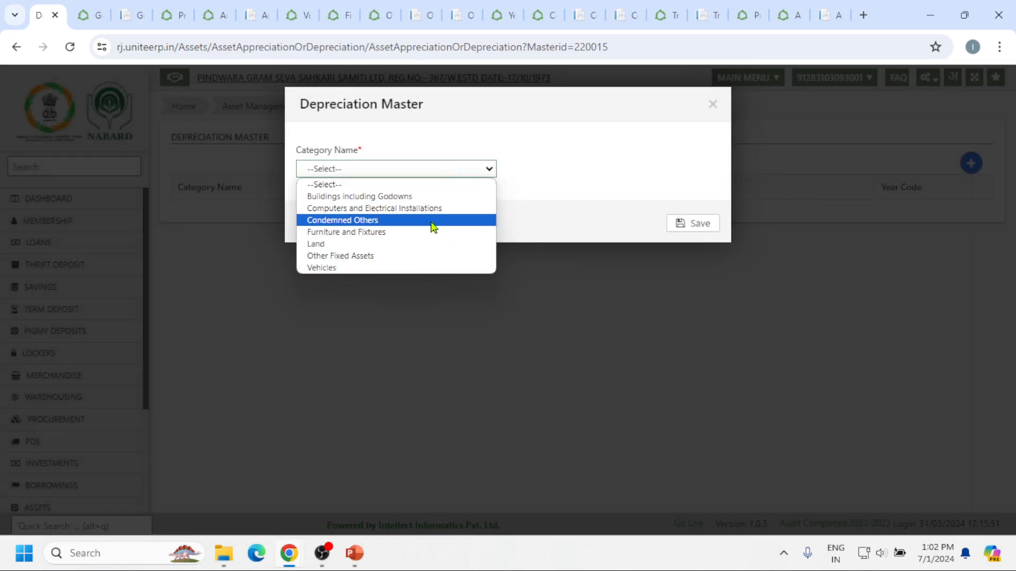
pyautogui.click(431, 200)
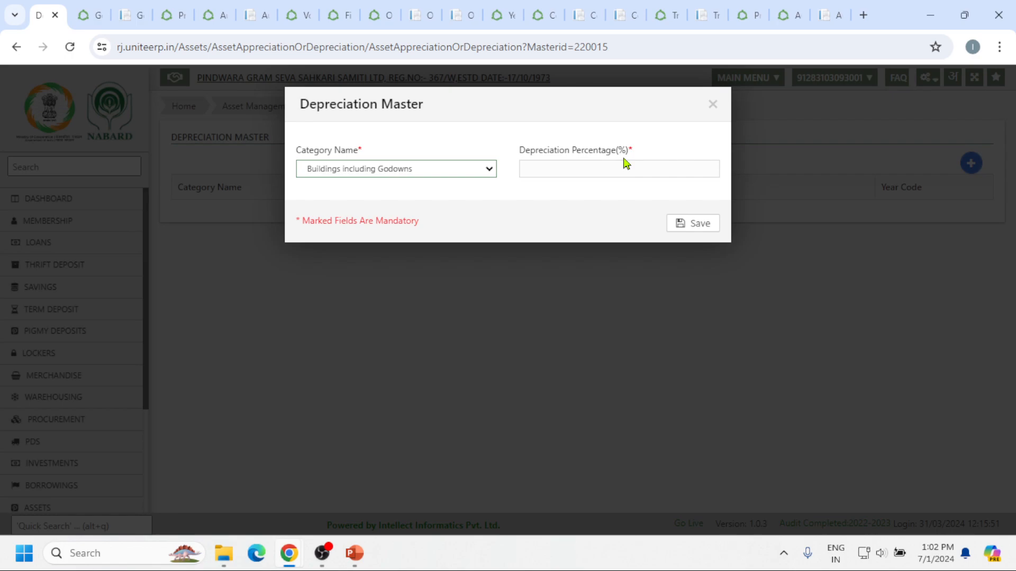
pyautogui.click(641, 168)
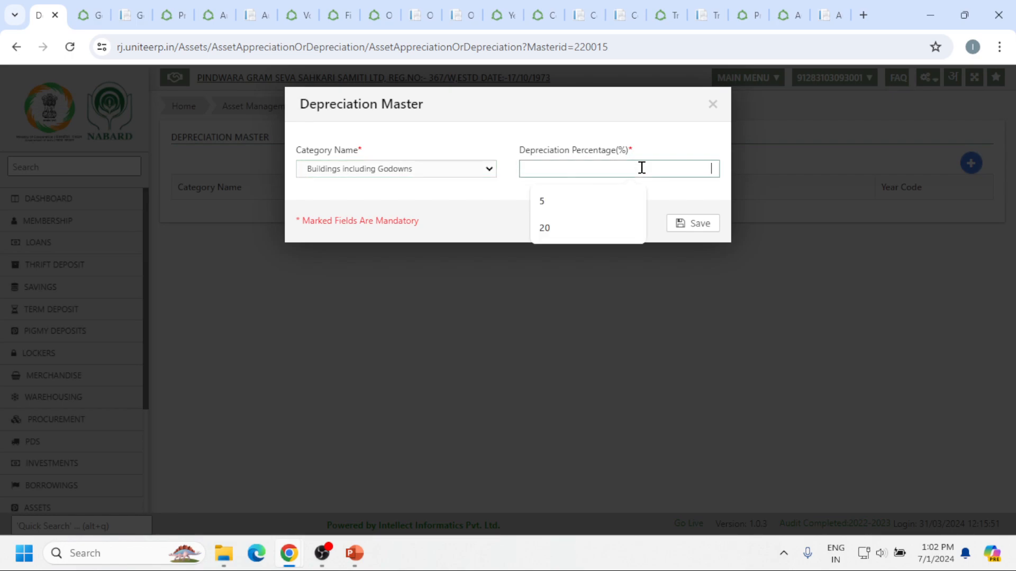
pyautogui.click(607, 203)
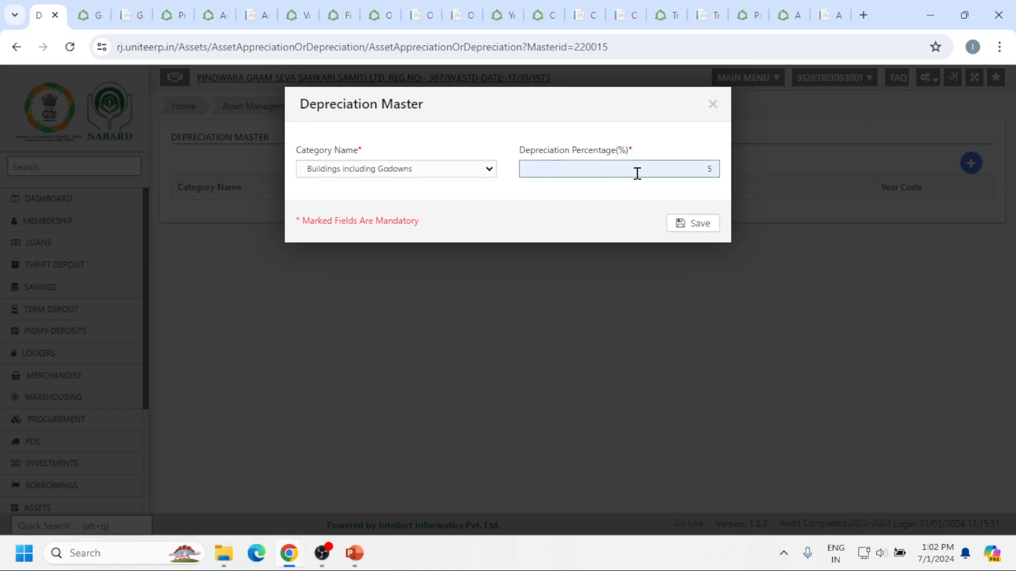
pyautogui.click(687, 226)
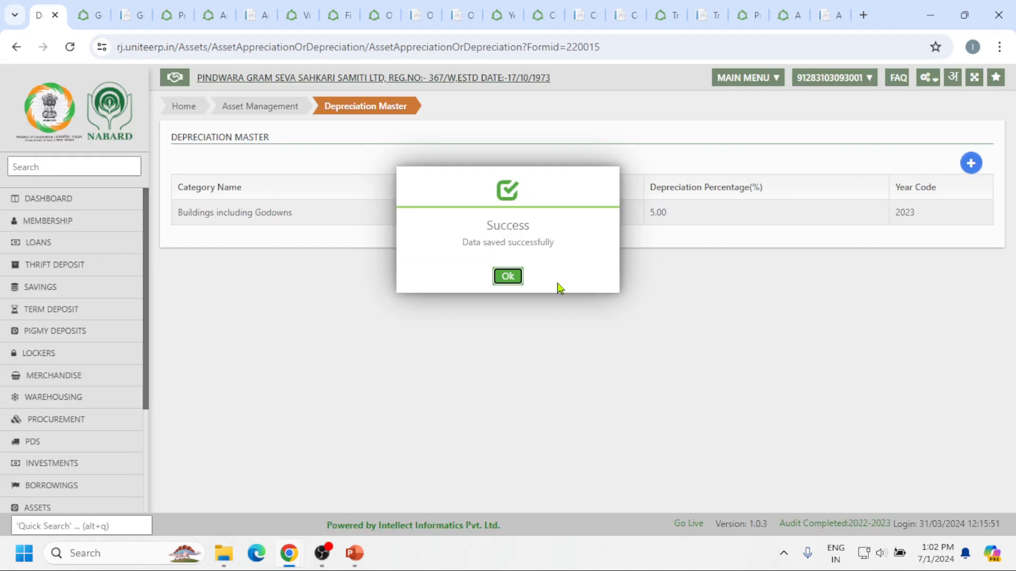
pyautogui.click(509, 275)
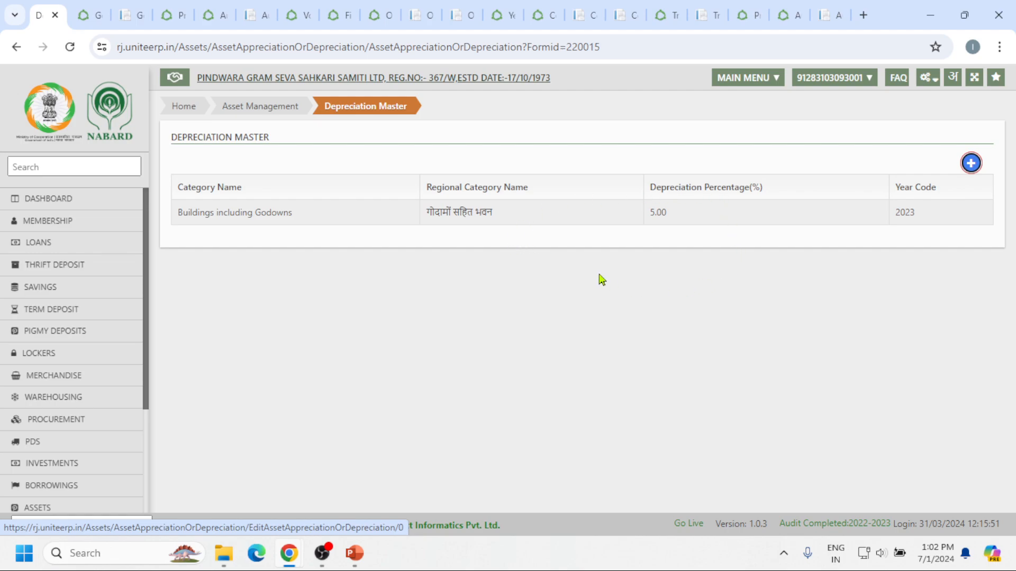
# - Open the Assets workflow and locate its Calculation Asset stage
pyautogui.scroll(-1, 96, 431)
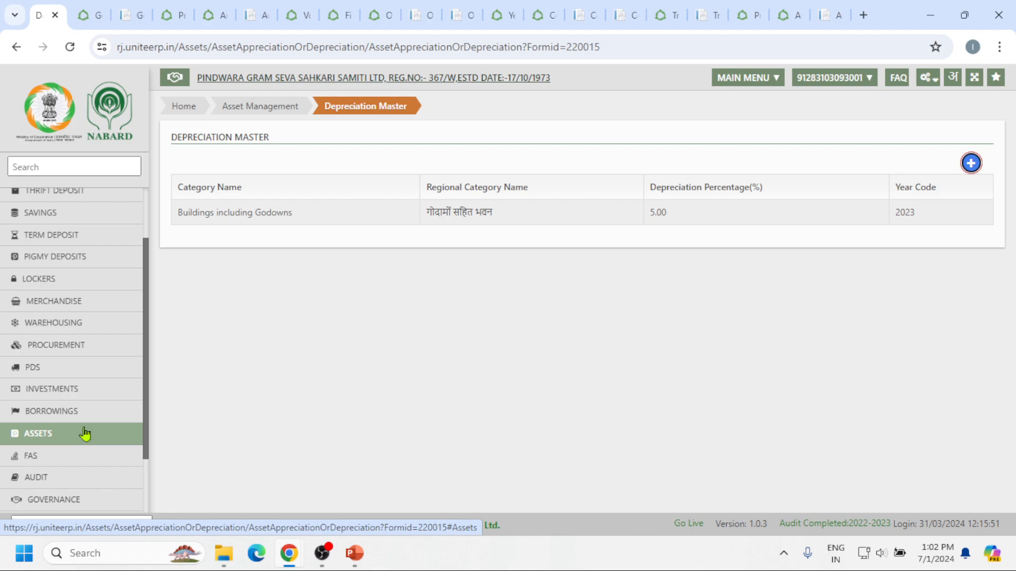
pyautogui.click(36, 434)
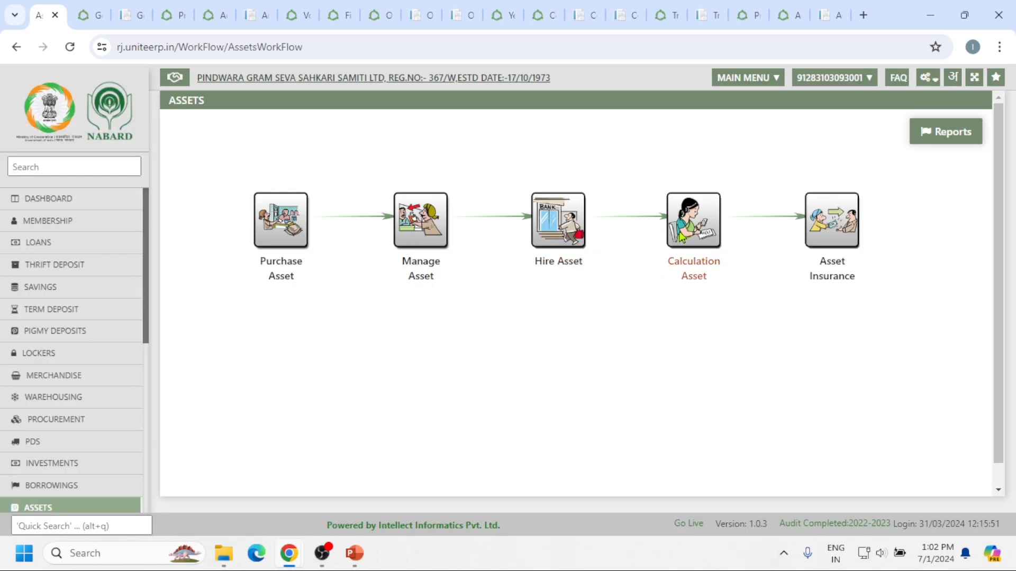
pyautogui.moveTo(682, 236)
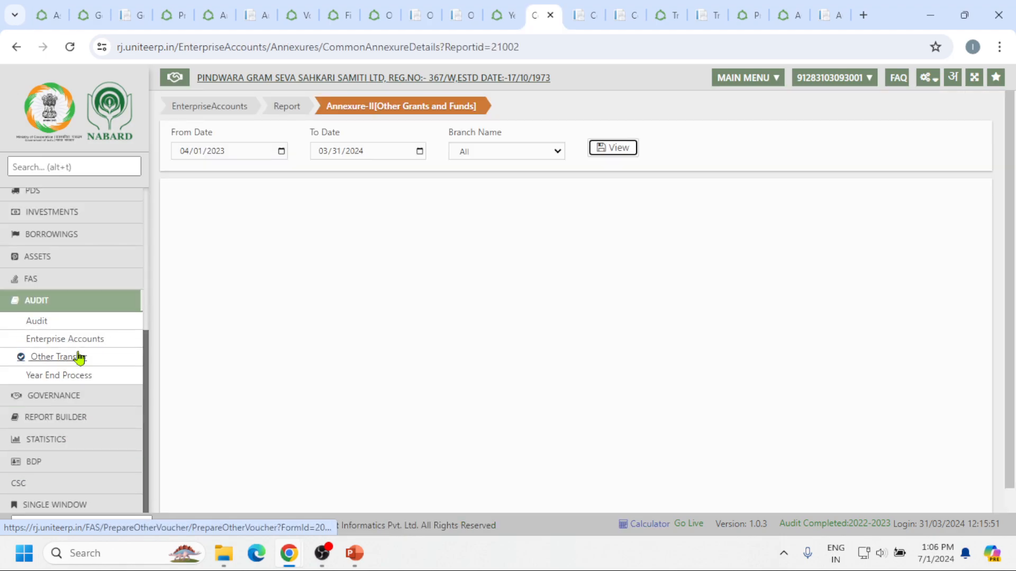
# - Open Appropriation of Profits from the Audit module's Enterprise Accounts reports and inspect its branch choices
pyautogui.click(79, 340)
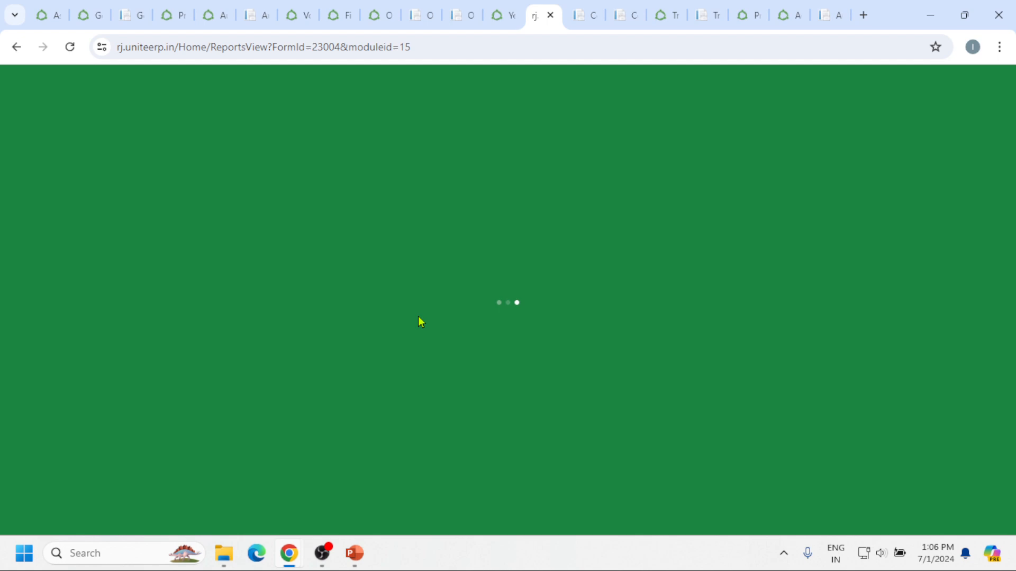
pyautogui.scroll(-1, 449, 317)
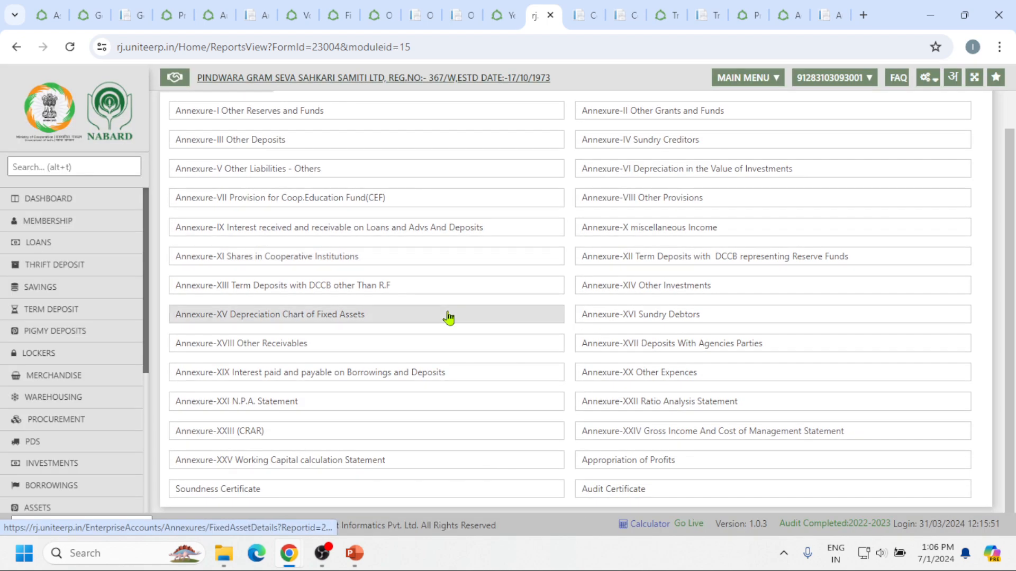
pyautogui.click(621, 463)
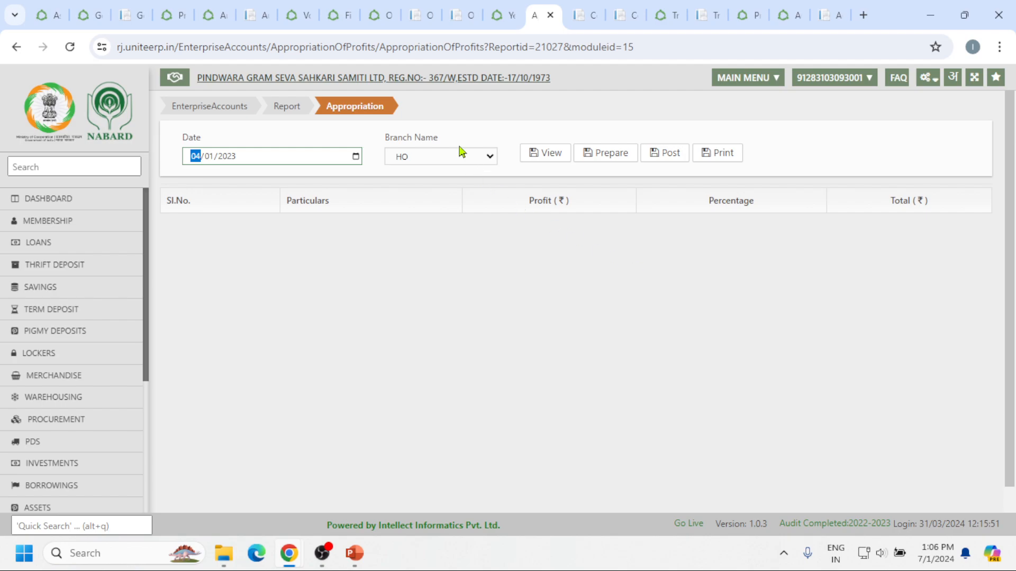
pyautogui.click(460, 154)
pyautogui.click(460, 155)
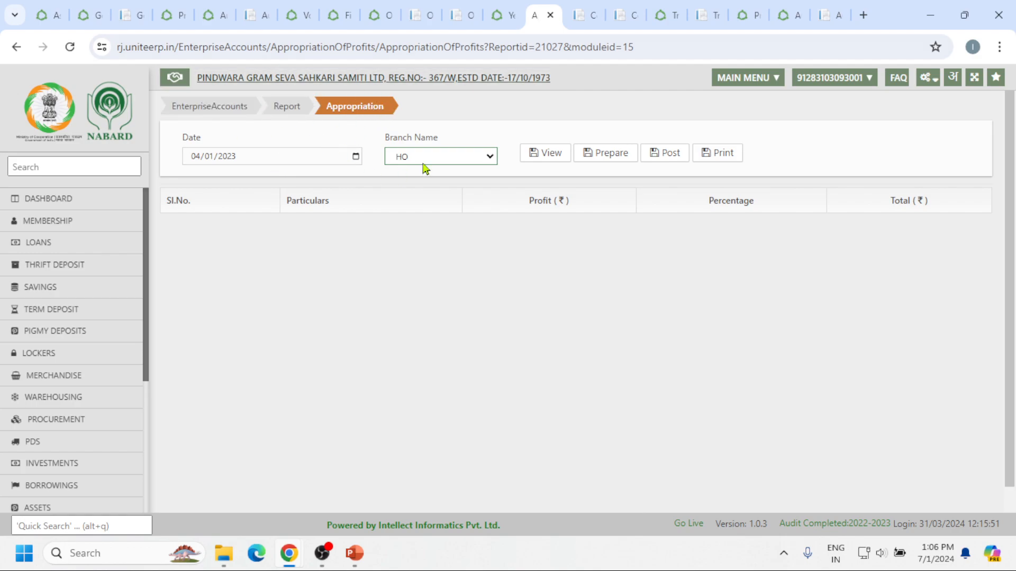
pyautogui.click(487, 156)
pyautogui.click(489, 167)
pyautogui.click(517, 246)
# - Return to the Year End Process and review the account heads in its Income stage
pyautogui.click(491, 15)
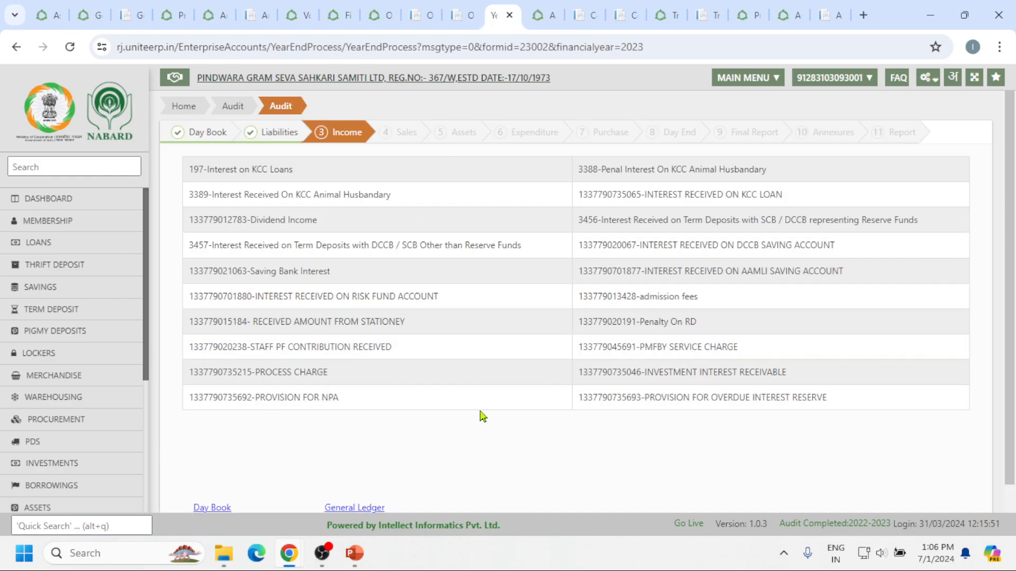
pyautogui.scroll(-1, 471, 399)
pyautogui.scroll(1, 465, 388)
pyautogui.scroll(-1, 461, 382)
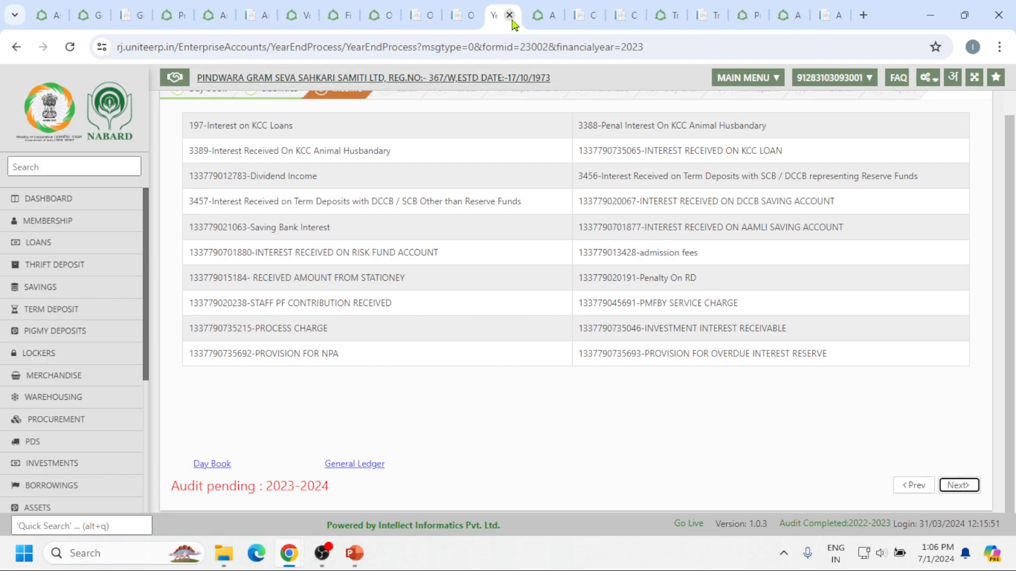
# - Open Annexure-XXI N.P.A. Statement from the Audit workflow's Provisions, request it for 04/01/2023 to 03/31/2024, and return to its form
pyautogui.scroll(-4, 111, 433)
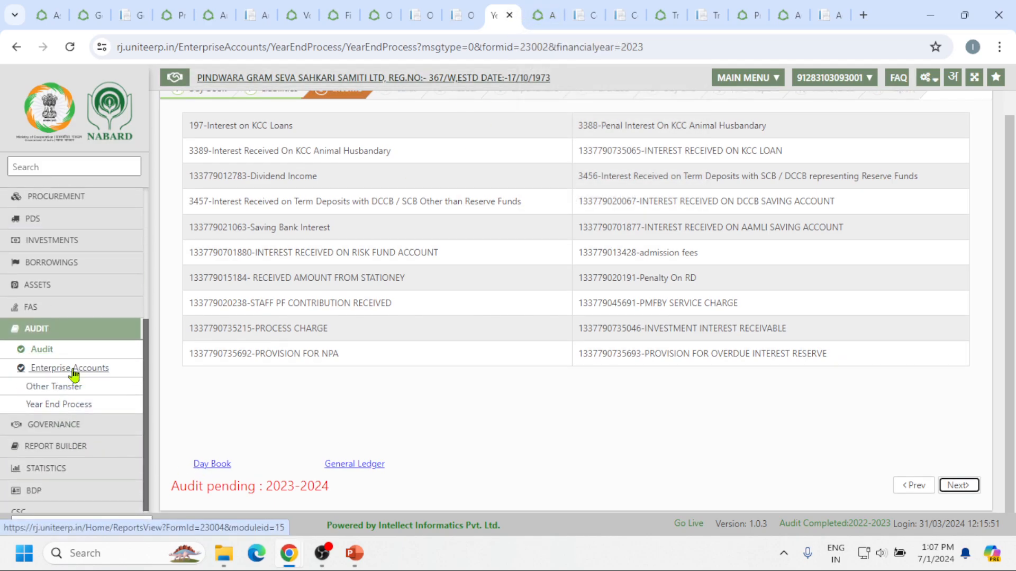
pyautogui.click(41, 350)
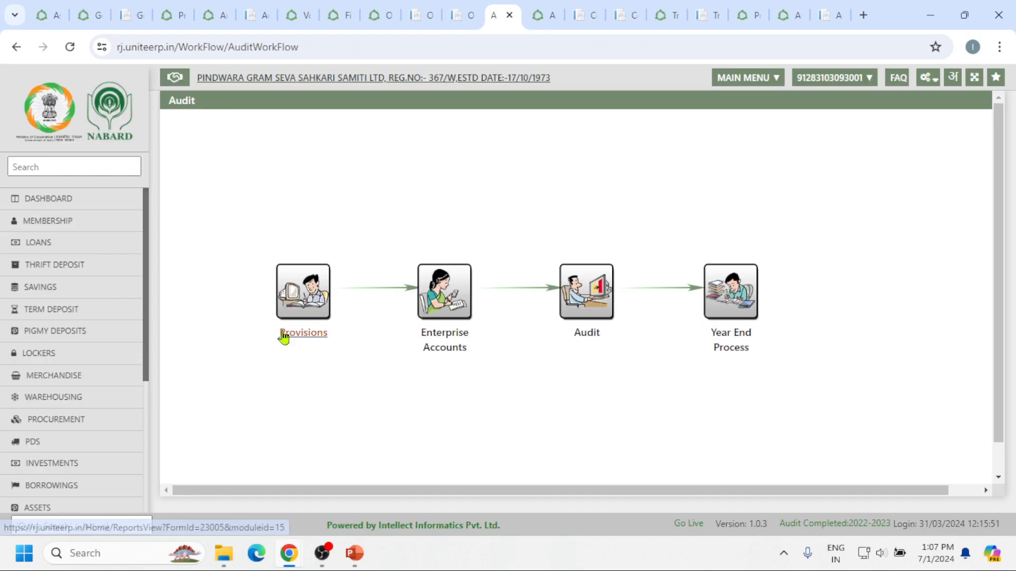
pyautogui.click(292, 339)
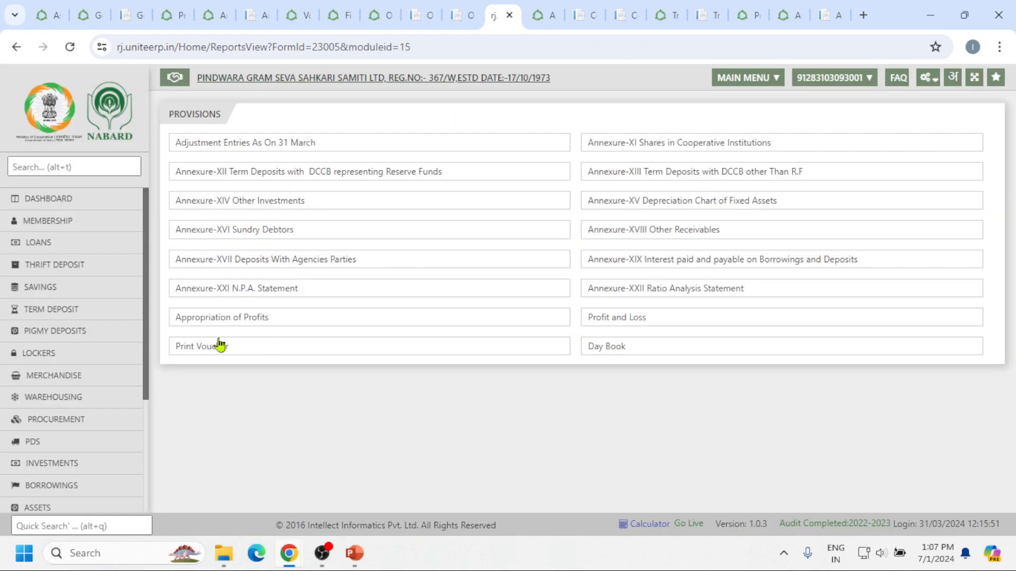
pyautogui.click(252, 292)
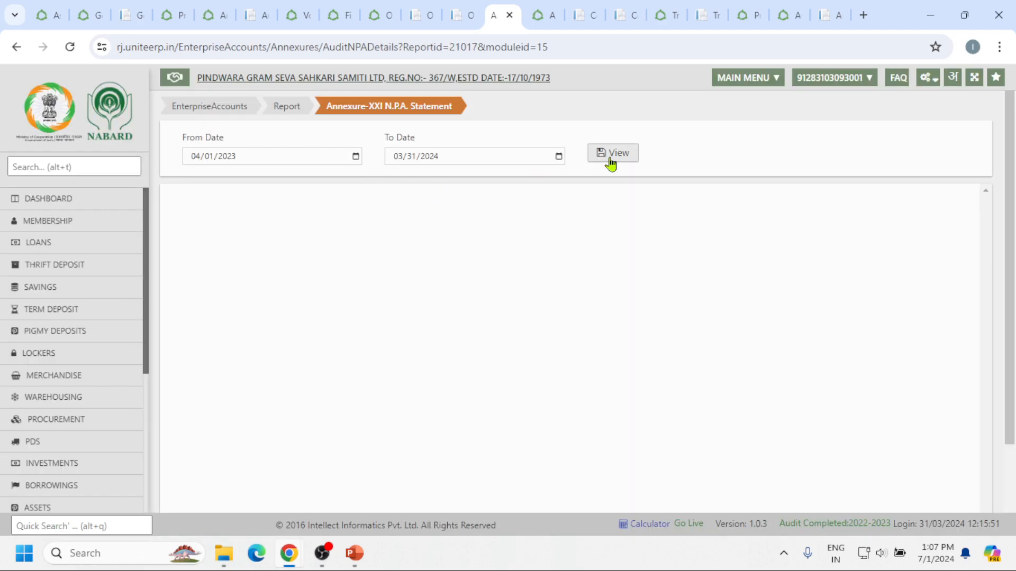
pyautogui.click(611, 157)
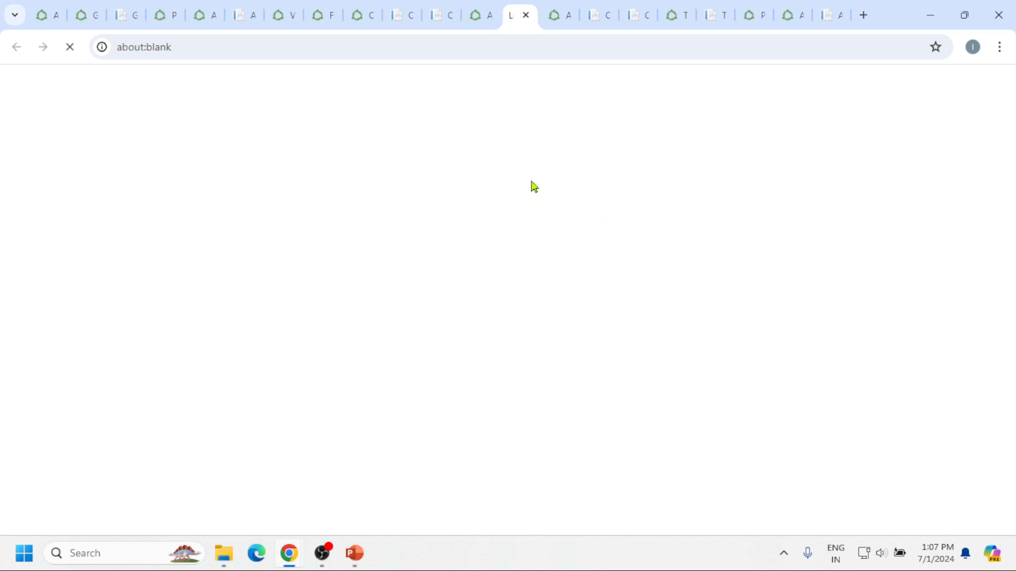
pyautogui.click(472, 15)
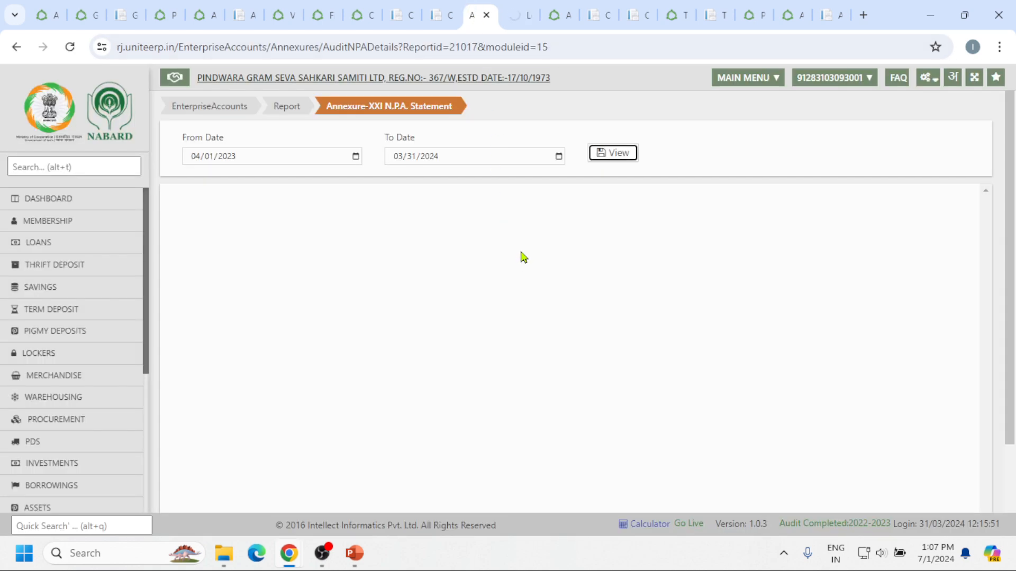
# - Close all report pages opened beyond the loading N.P.A. Statement, from Audit Remarks back through Annexure-VIII Other Provisions
pyautogui.click(518, 15)
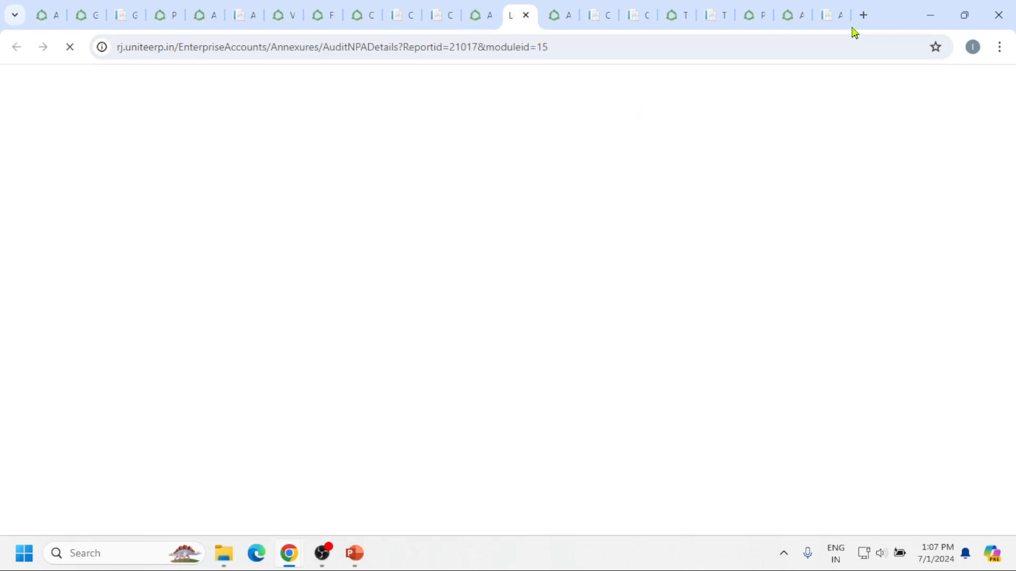
pyautogui.click(829, 16)
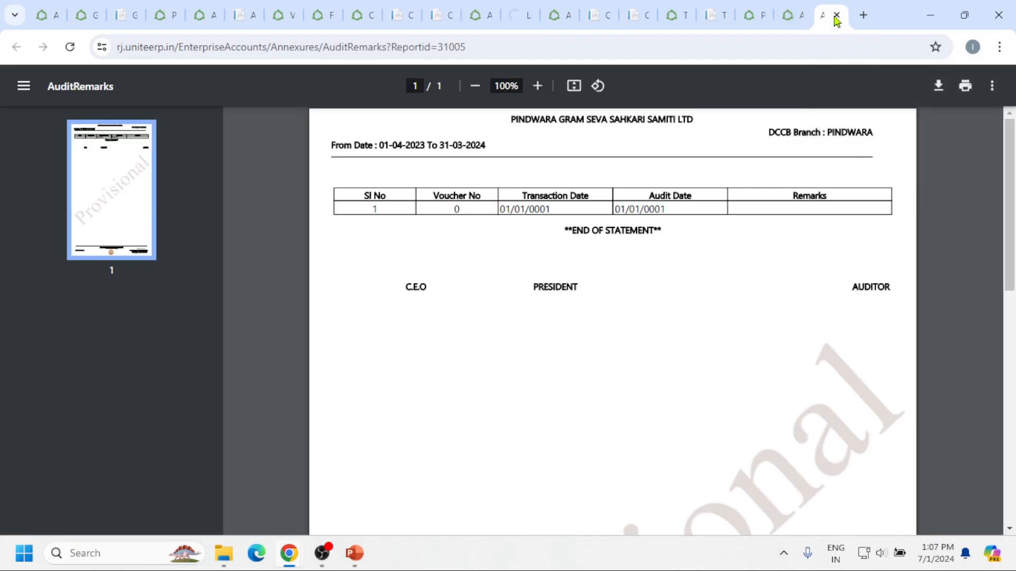
pyautogui.click(836, 16)
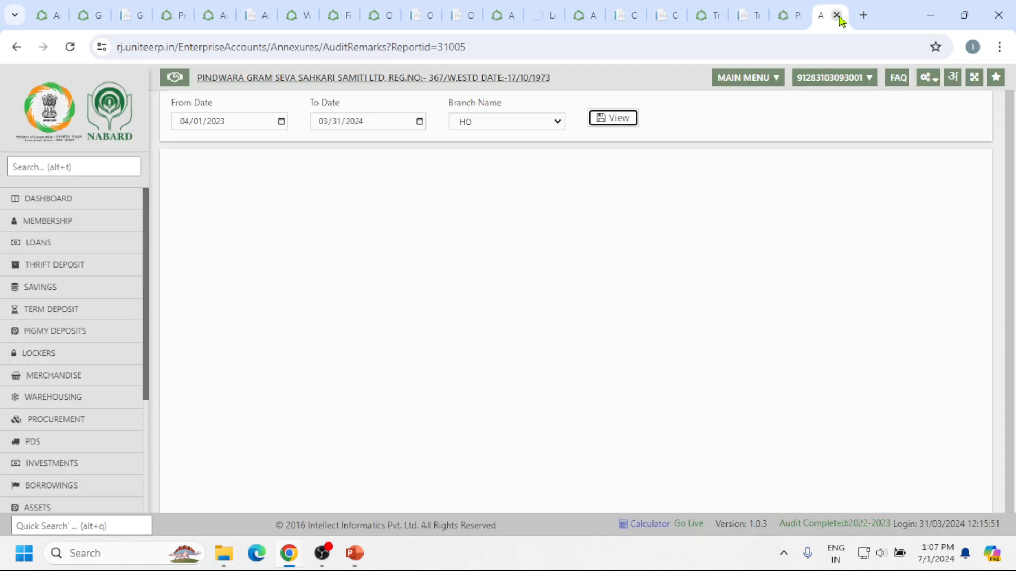
pyautogui.click(836, 16)
pyautogui.click(837, 16)
pyautogui.click(837, 16)
pyautogui.click(837, 16)
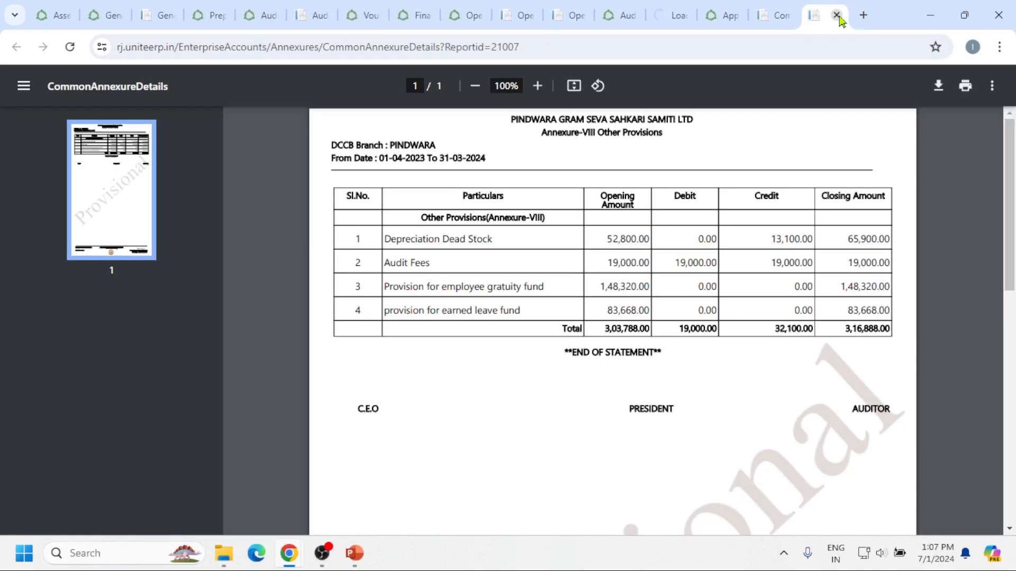
pyautogui.click(837, 16)
pyautogui.click(837, 16)
pyautogui.click(837, 16)
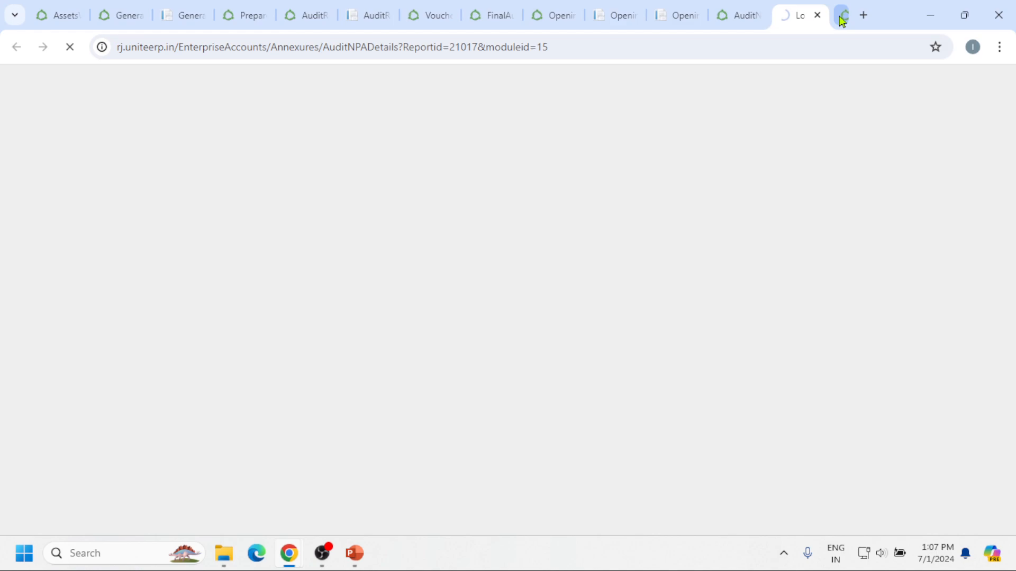
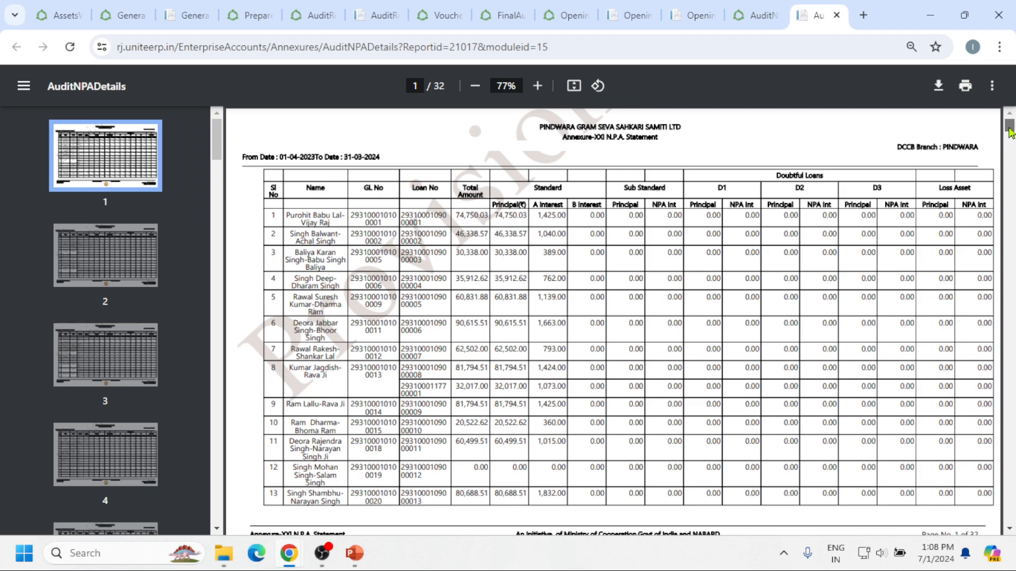
# - Examine the product totals and NPA classification provisions on the N.P.A. Statement's last page, then the preceding member-wise pages
pyautogui.moveTo(1010, 132); pyautogui.dragTo(1009, 524)
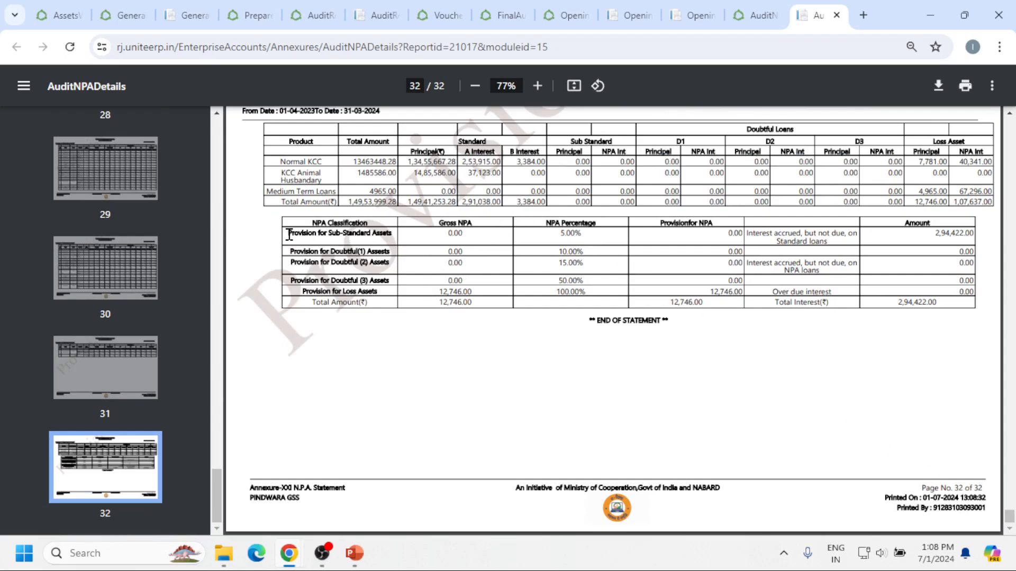
pyautogui.moveTo(287, 228); pyautogui.dragTo(907, 355)
pyautogui.click(834, 404)
pyautogui.scroll(2, 449, 329)
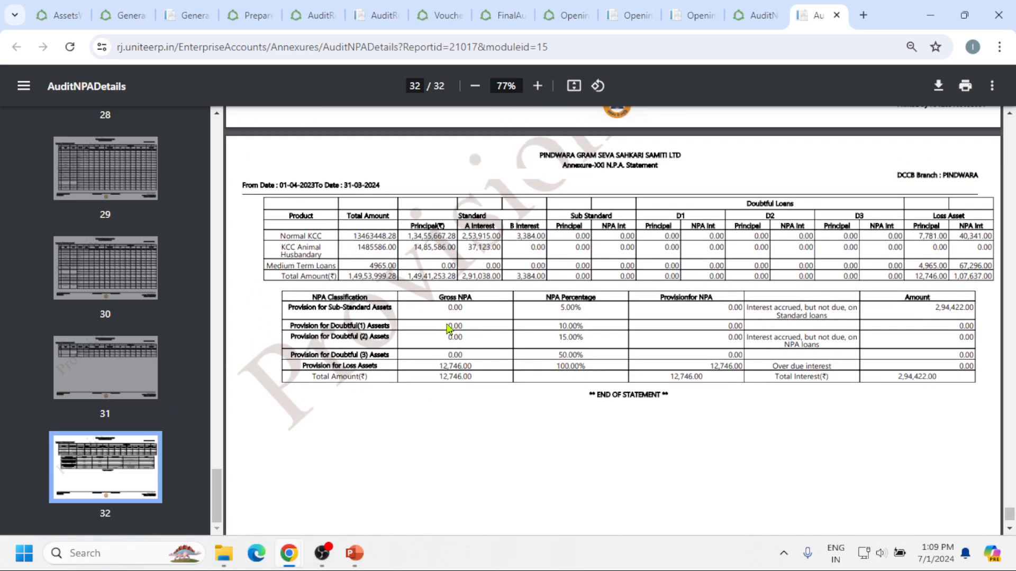
pyautogui.scroll(-2, 450, 330)
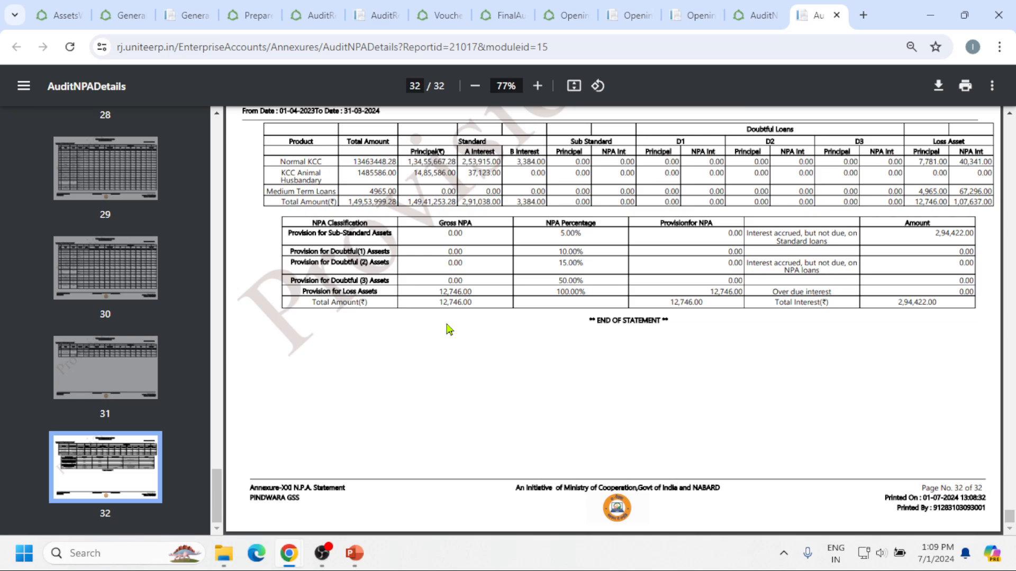
pyautogui.scroll(15, 449, 329)
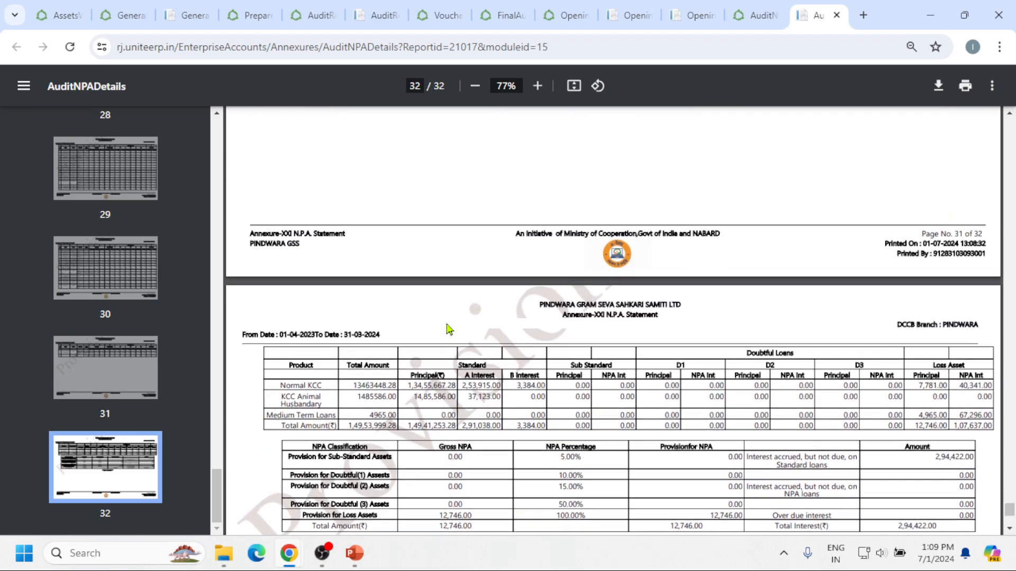
pyautogui.scroll(2, 449, 329)
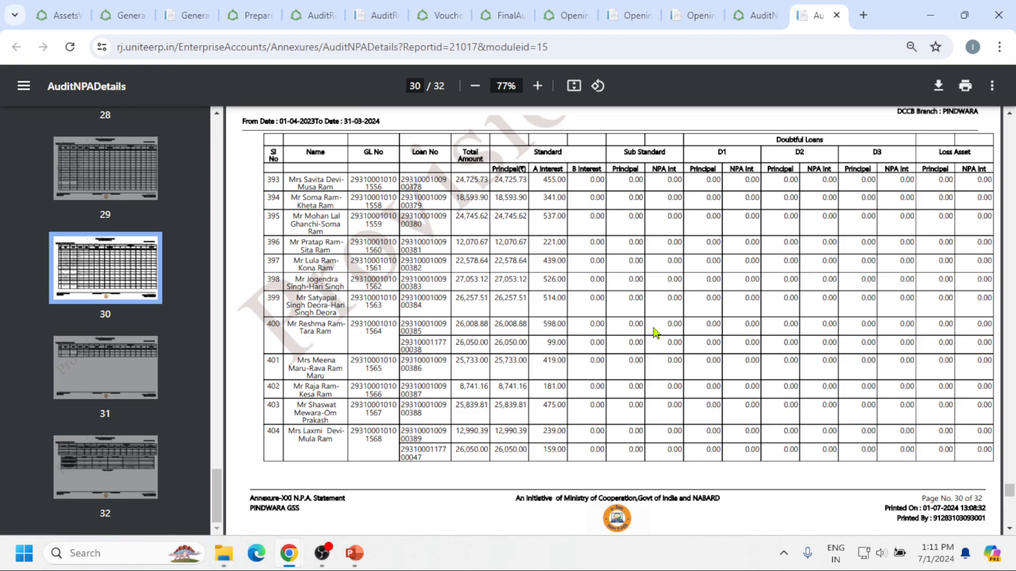
# - Return to the N.P.A. Statement form and open Appropriation of Profits from its Enterprise Accounts report list
pyautogui.click(185, 15)
pyautogui.click(248, 15)
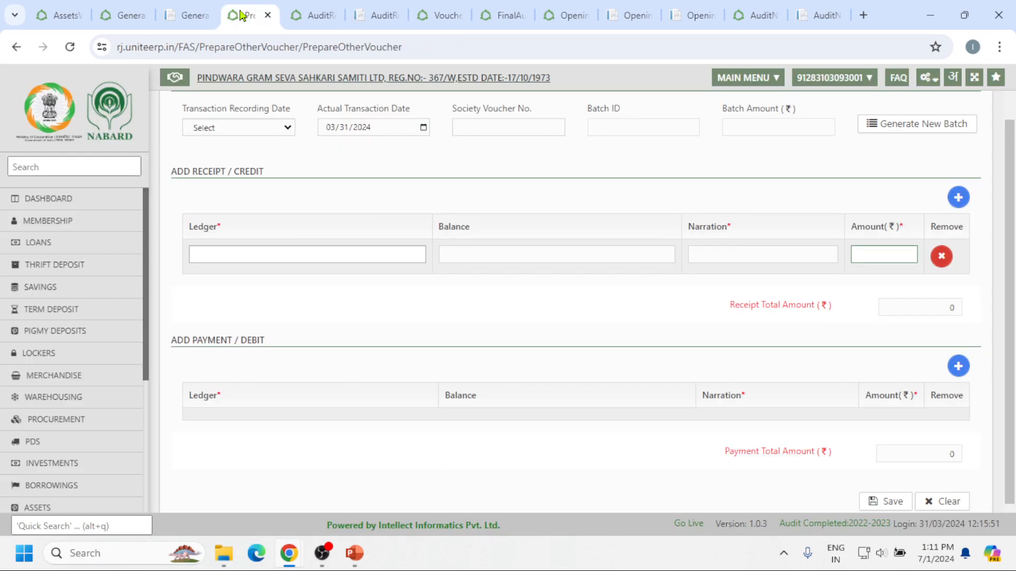
pyautogui.click(312, 15)
pyautogui.click(751, 15)
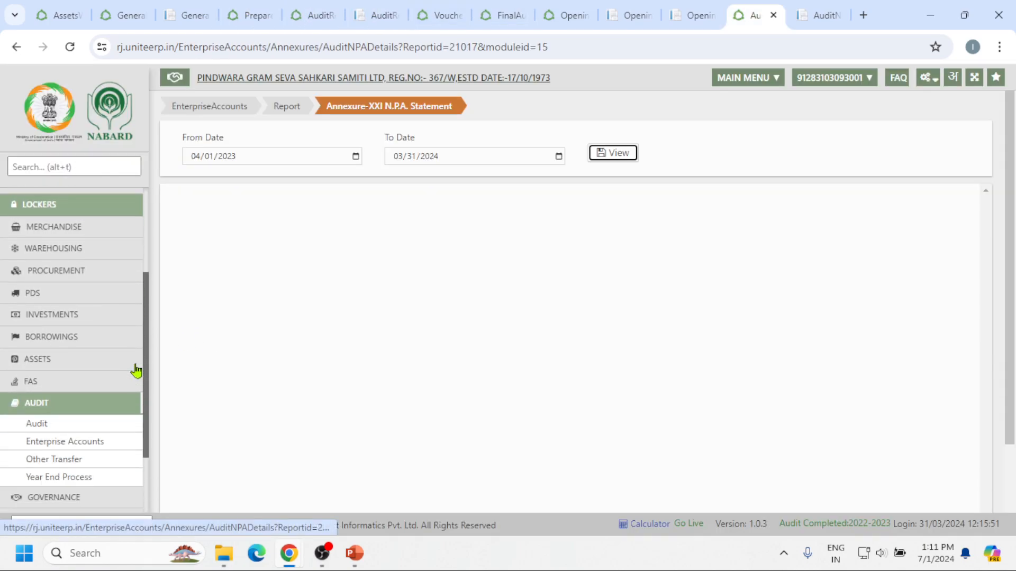
pyautogui.click(288, 107)
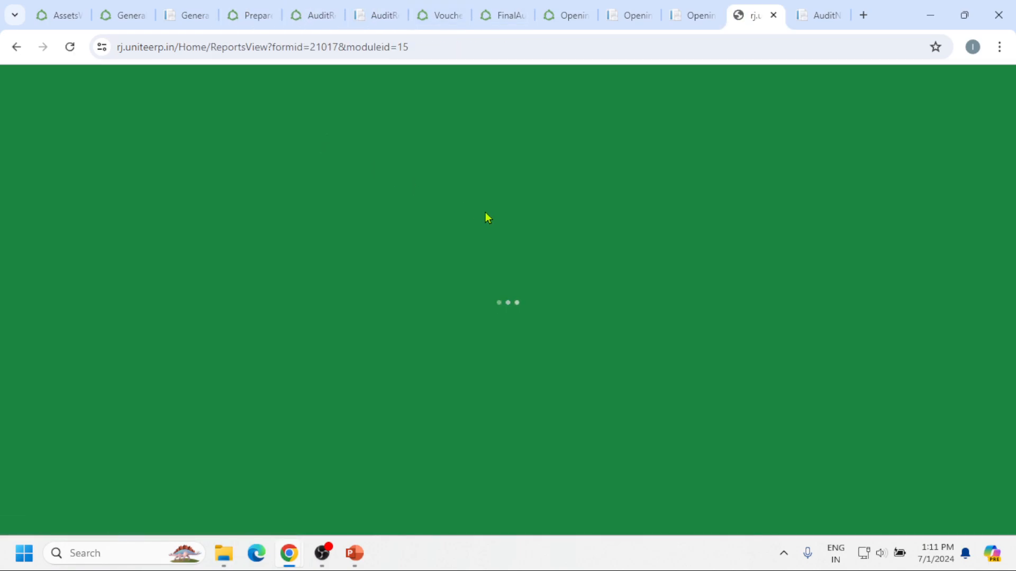
pyautogui.scroll(-1, 471, 283)
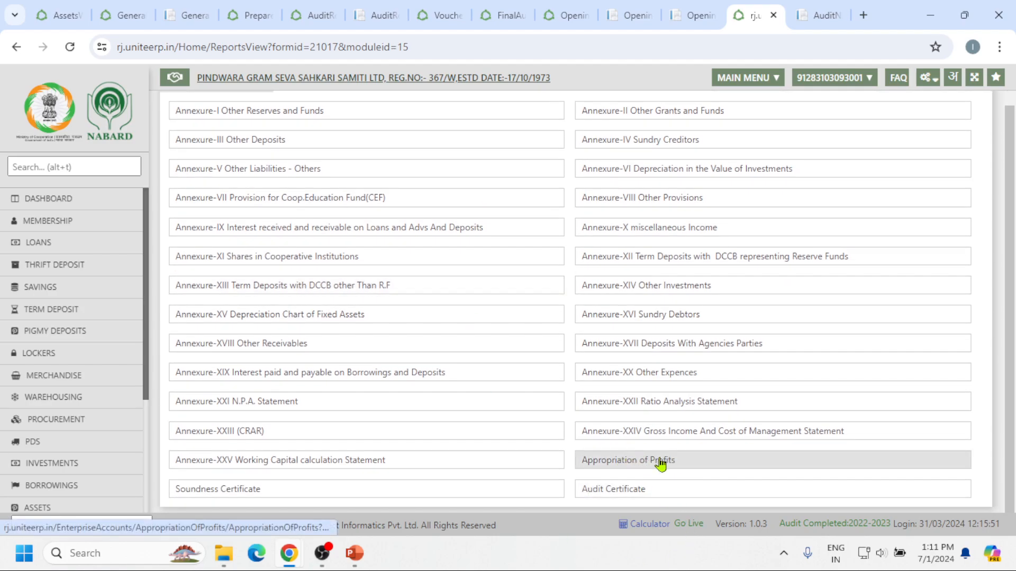
pyautogui.click(722, 465)
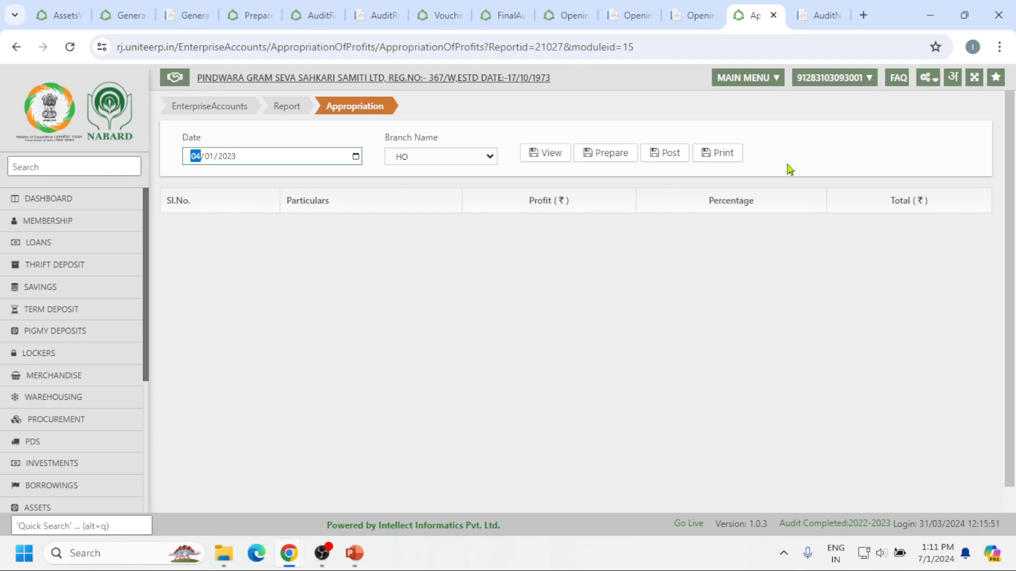
# - Set the appropriation date to 03/31/2024, keep branch HO, and view the profit appropriation heads
pyautogui.write('03/')
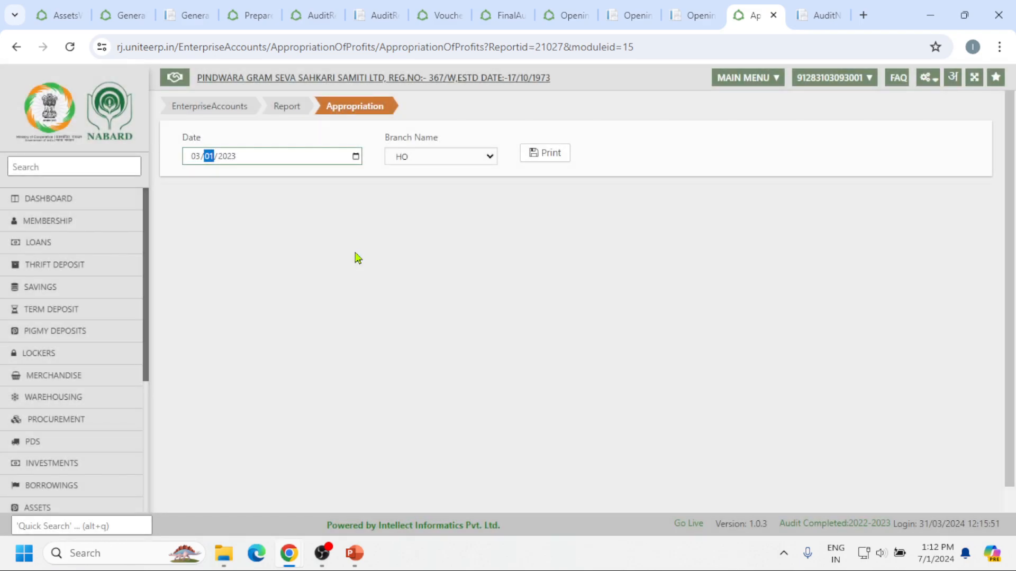
pyautogui.write('13')
pyautogui.hotkey('shift', 'Tab')
pyautogui.write('312024')
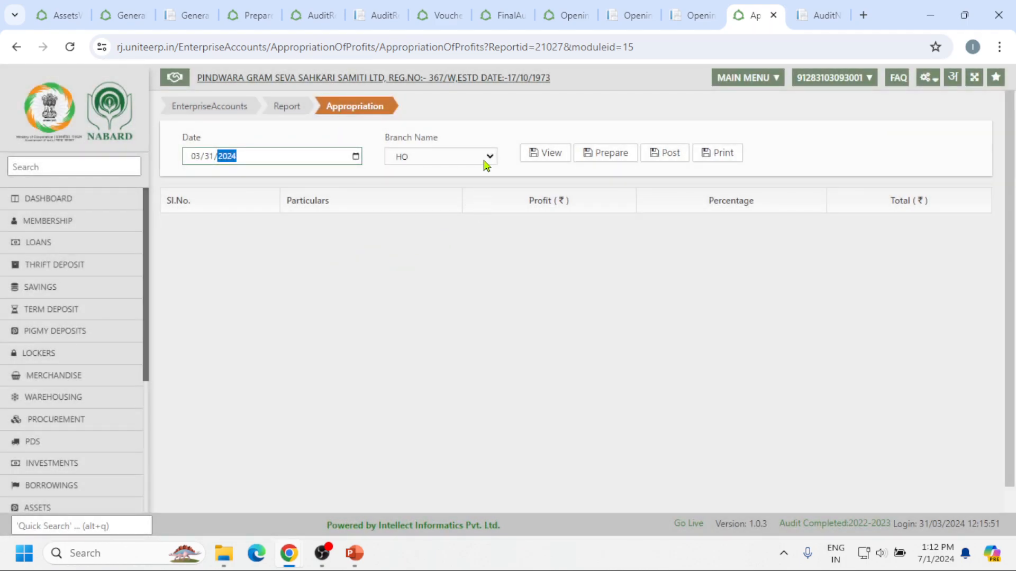
pyautogui.click(485, 159)
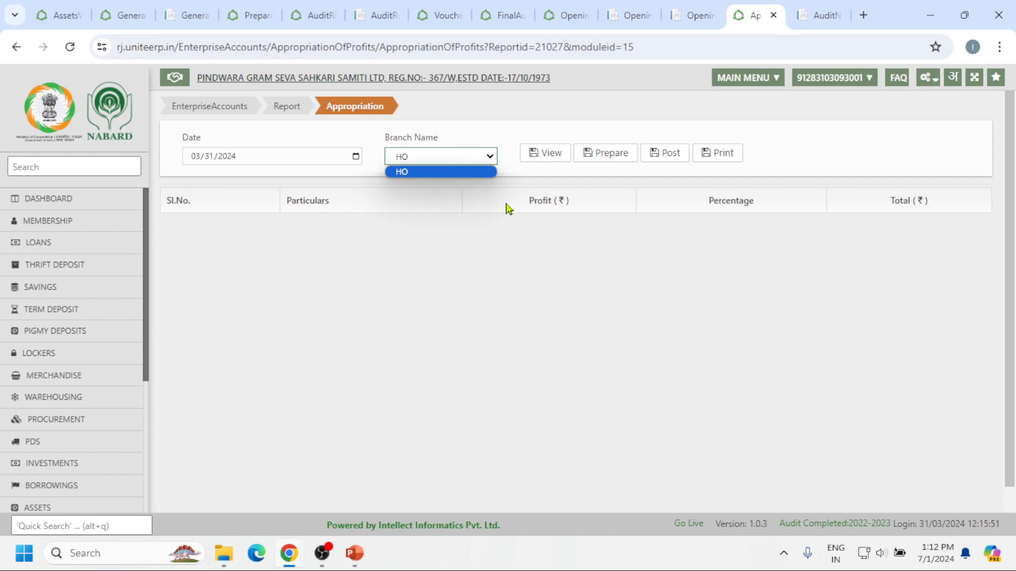
pyautogui.click(574, 304)
pyautogui.click(541, 155)
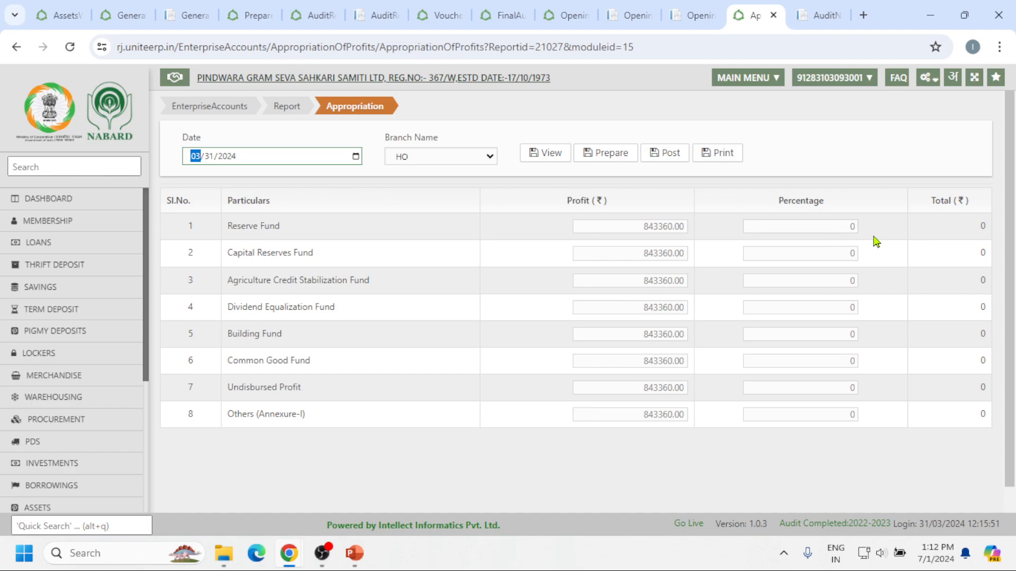
# - Enter 5 as the Reserve Fund's appropriation percentage
pyautogui.click(831, 226)
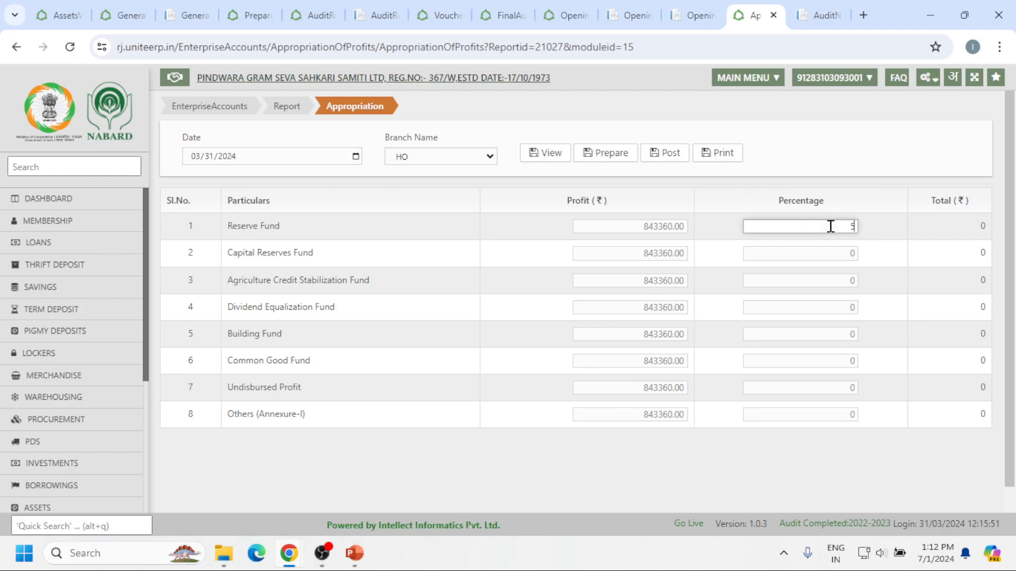
pyautogui.write('5')
pyautogui.click(922, 469)
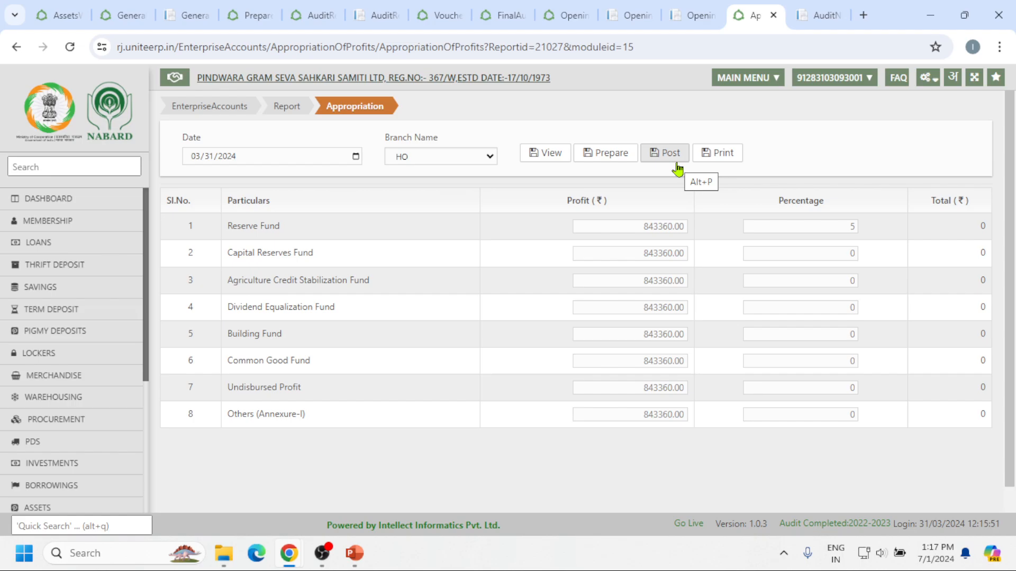
# - Open the Other Transfer voucher from the FAS workflow's Prepare Voucher stage and accept the 31/03/2024 day book date
pyautogui.click(636, 15)
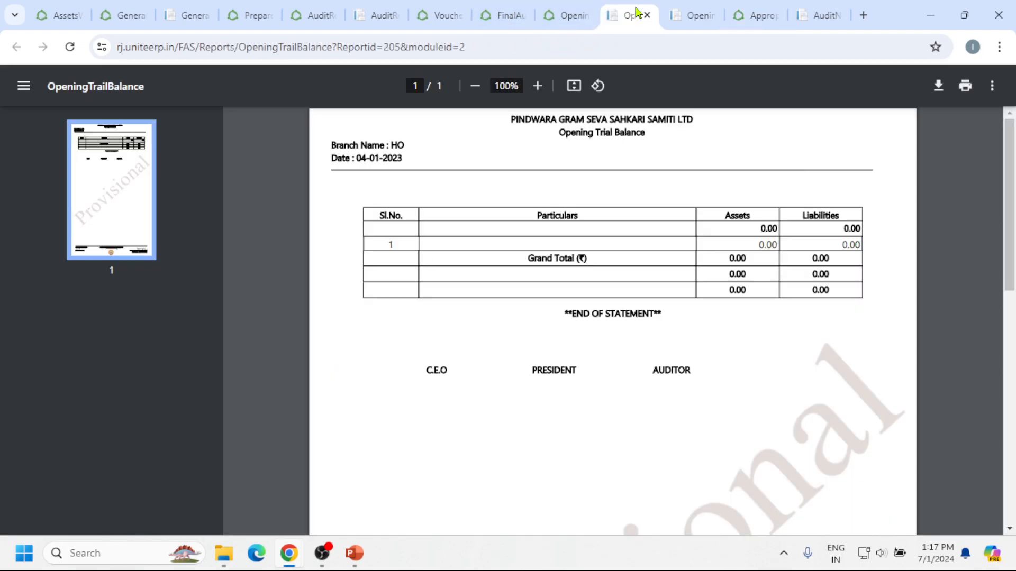
pyautogui.click(168, 10)
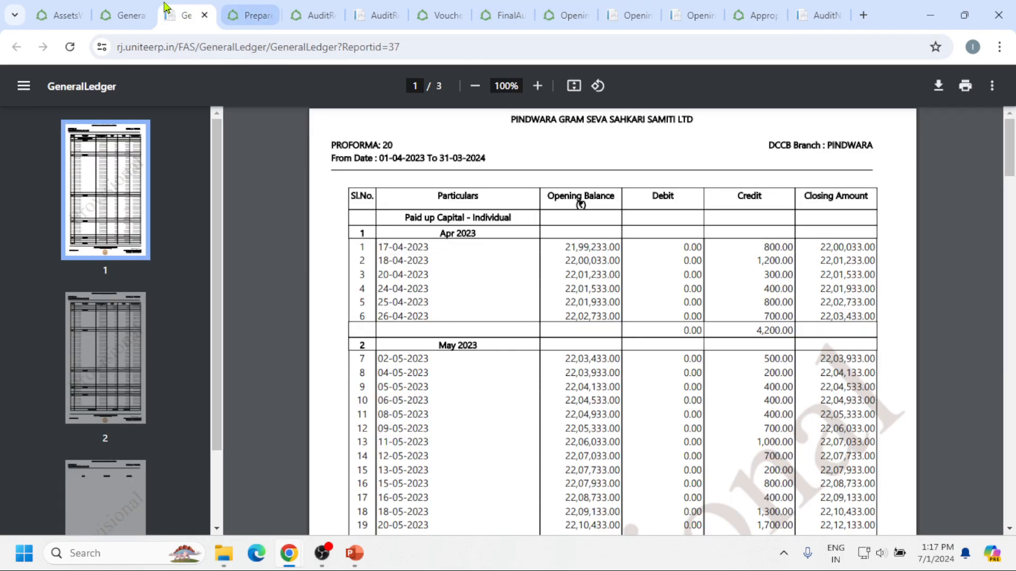
pyautogui.click(124, 9)
pyautogui.scroll(-6, 93, 394)
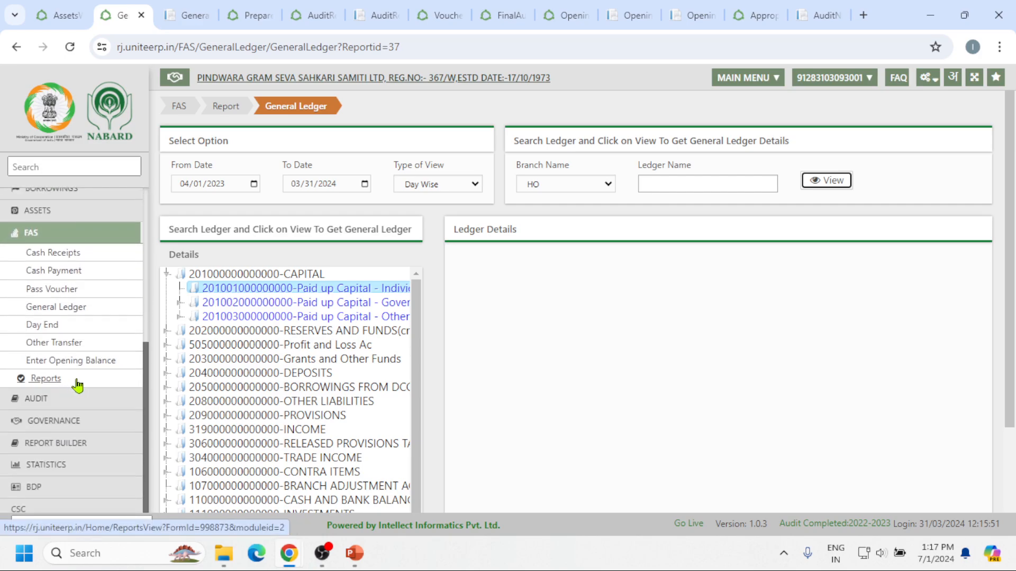
pyautogui.scroll(4, 80, 370)
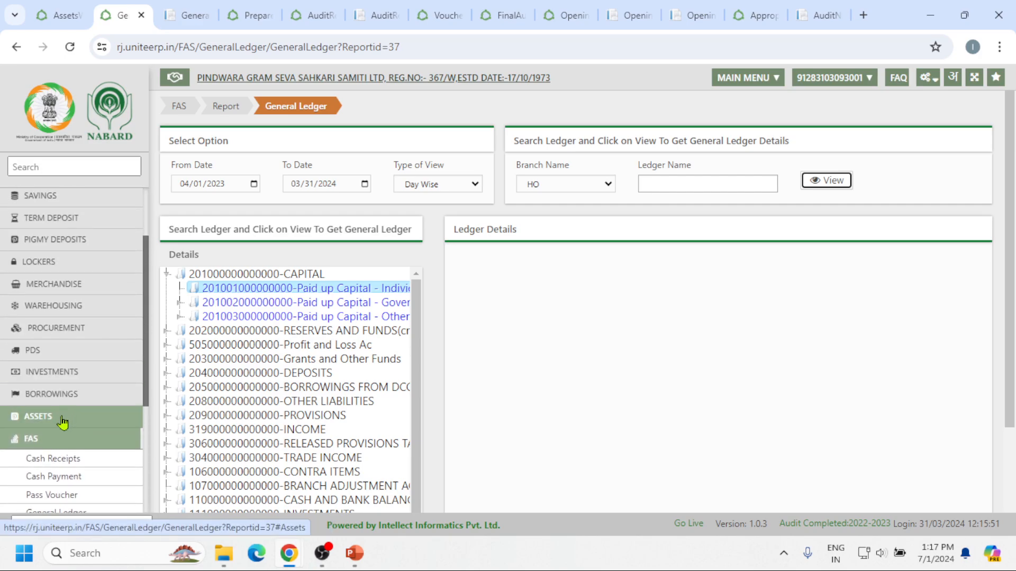
pyautogui.click(38, 440)
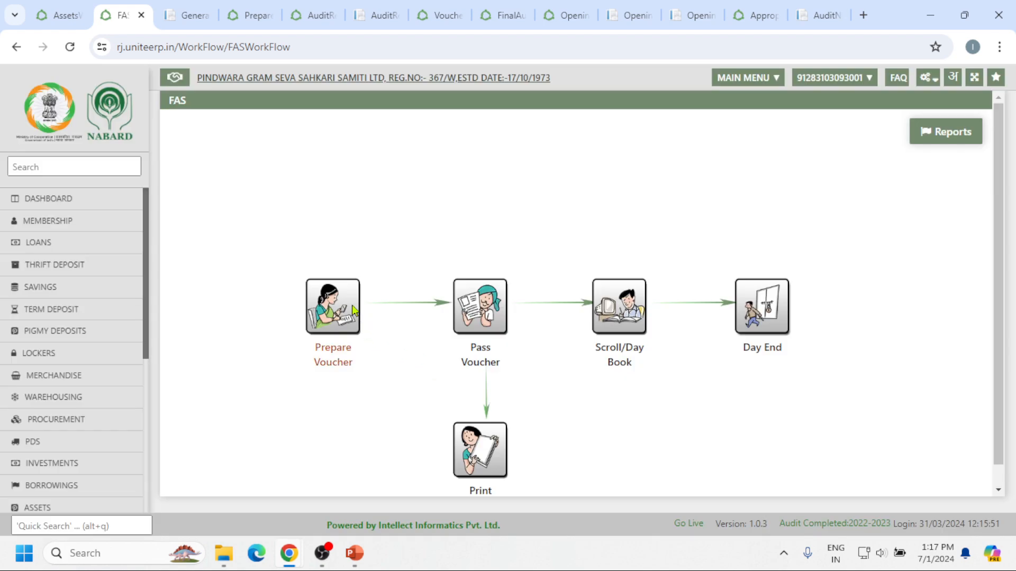
pyautogui.click(354, 309)
pyautogui.click(335, 369)
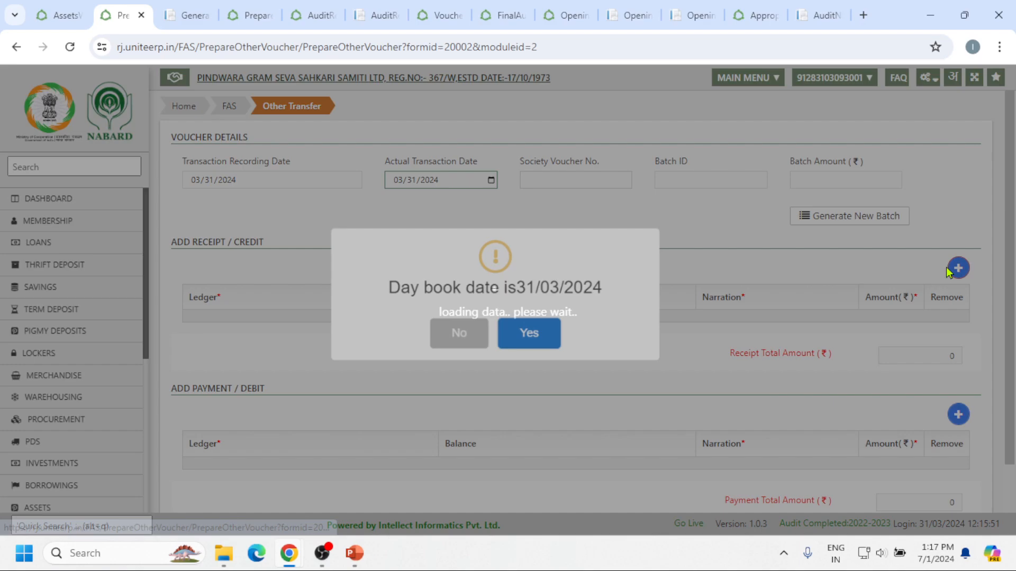
pyautogui.click(534, 335)
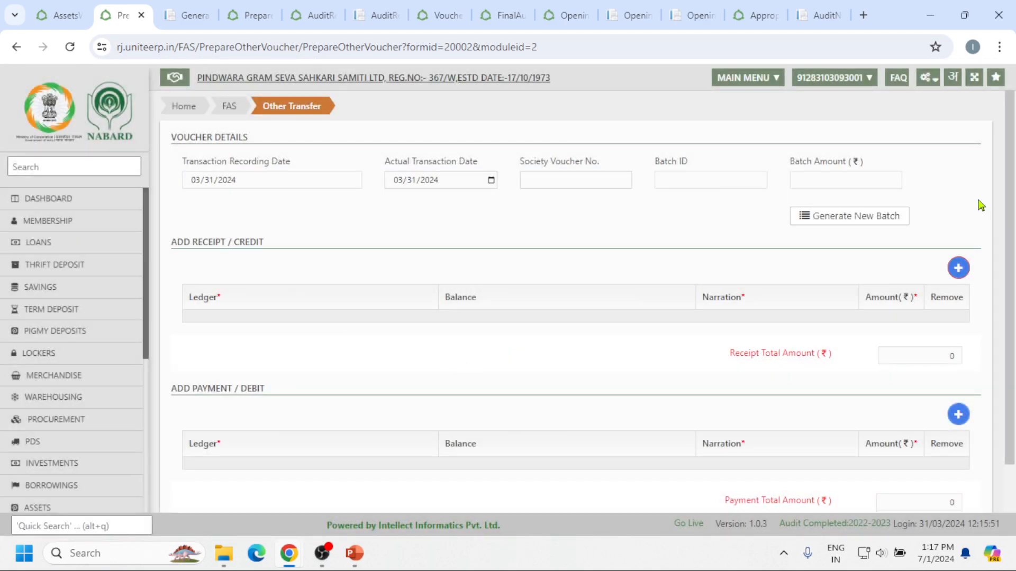
# - Add a receipt/credit line to the voucher with the ledger 3 CENTRAL GOVT under Sundry Debtors for others (Annexure-XVI)
pyautogui.click(958, 268)
pyautogui.click(363, 322)
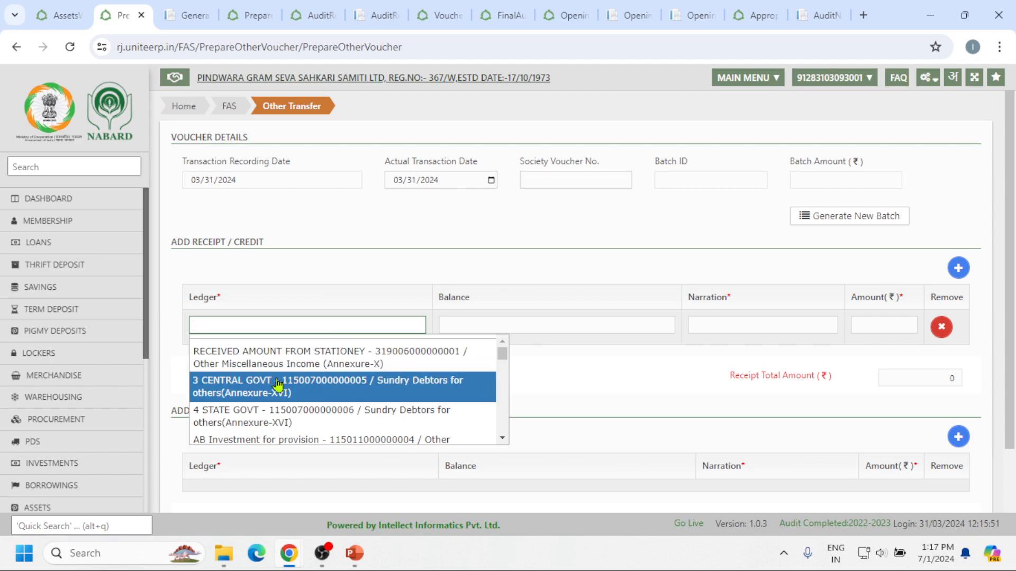
pyautogui.click(210, 383)
pyautogui.scroll(-2, 301, 356)
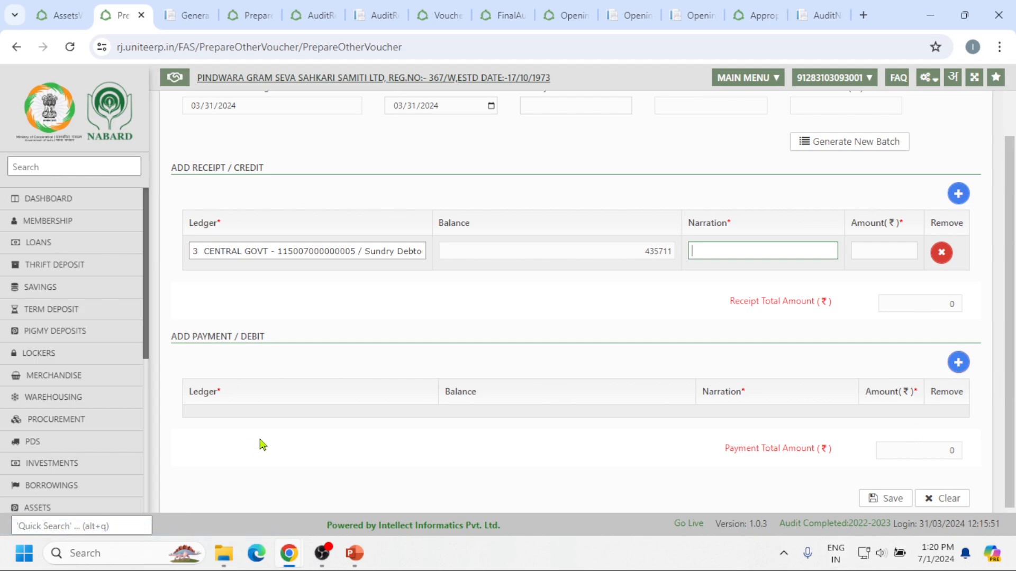
# - Open the Loans module's reports and look through the available report groups
pyautogui.click(50, 249)
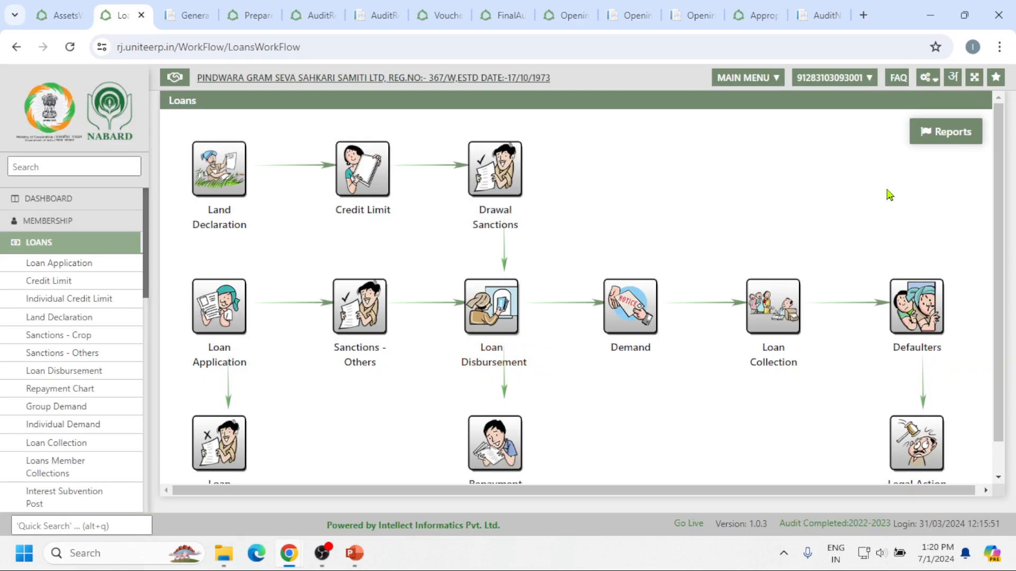
pyautogui.click(966, 139)
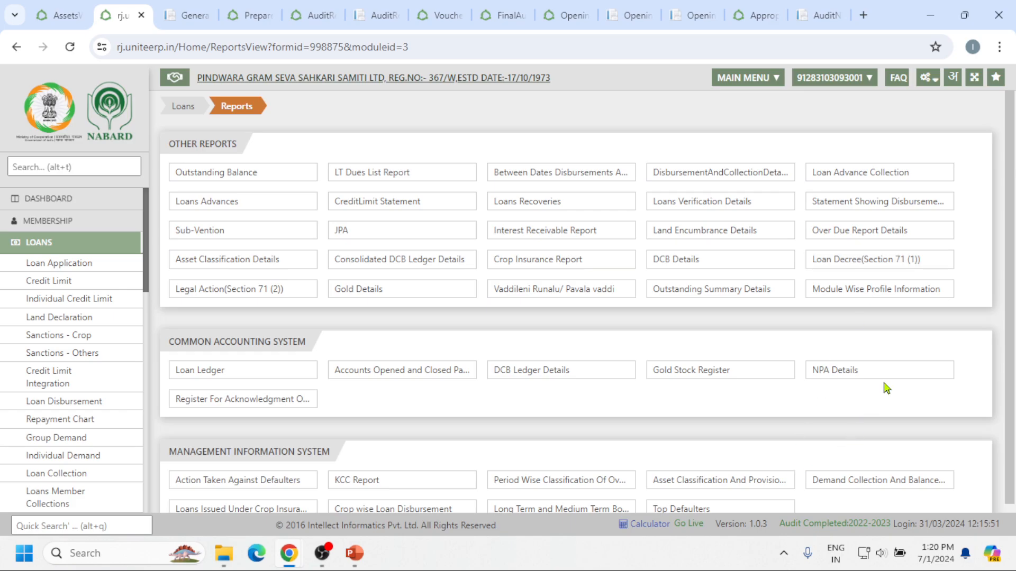
pyautogui.scroll(-1, 885, 387)
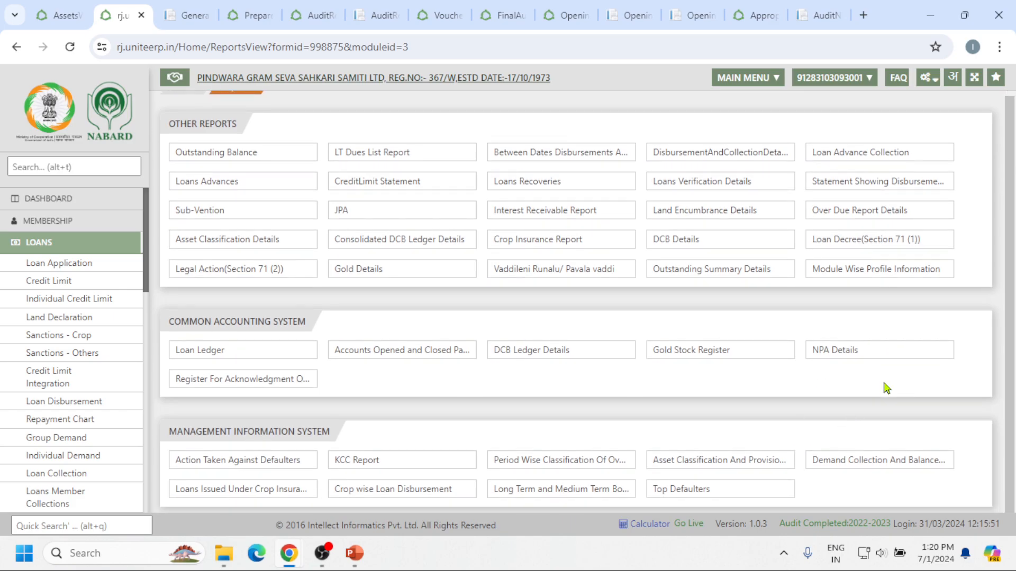
# - Open the PACS-wise subvention ledgers setup from the Loans configuration
pyautogui.click(926, 78)
pyautogui.moveTo(896, 273)
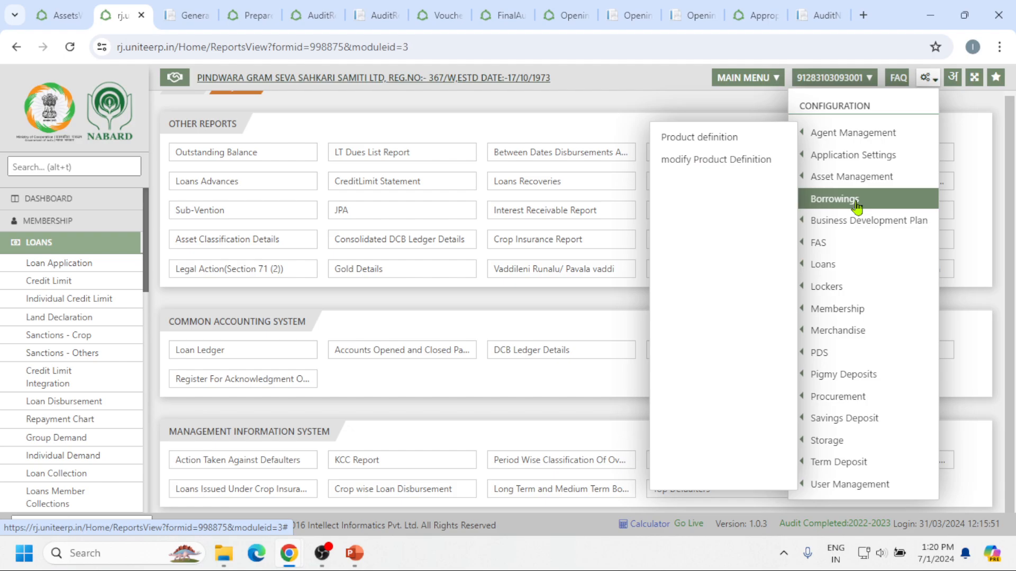
pyautogui.moveTo(855, 246)
pyautogui.moveTo(864, 268)
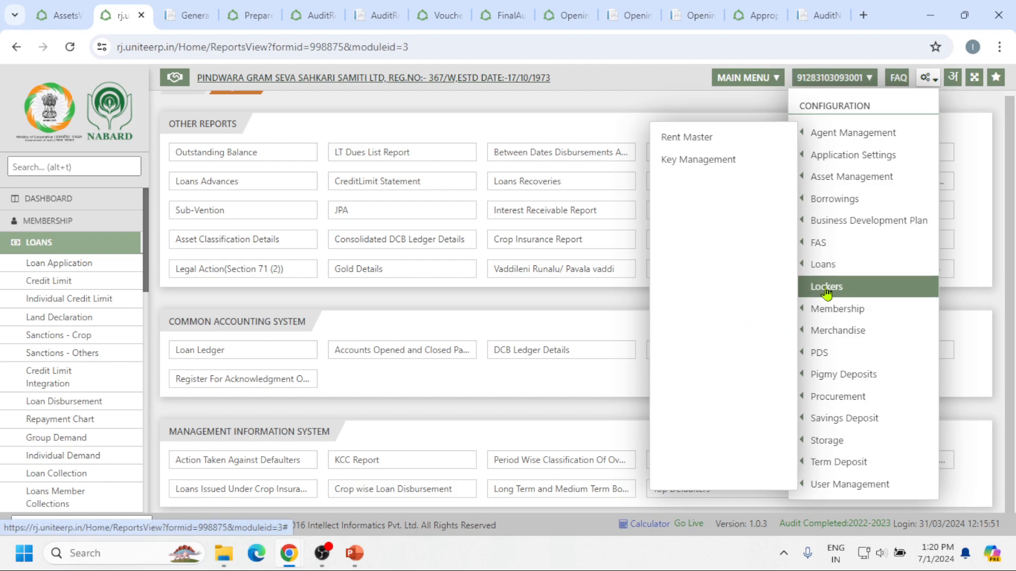
pyautogui.click(740, 343)
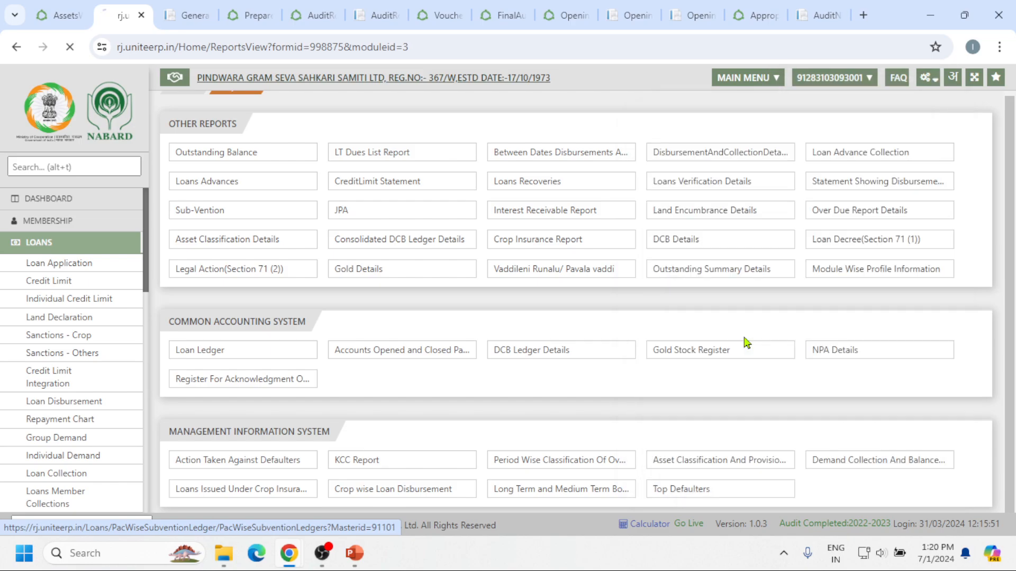